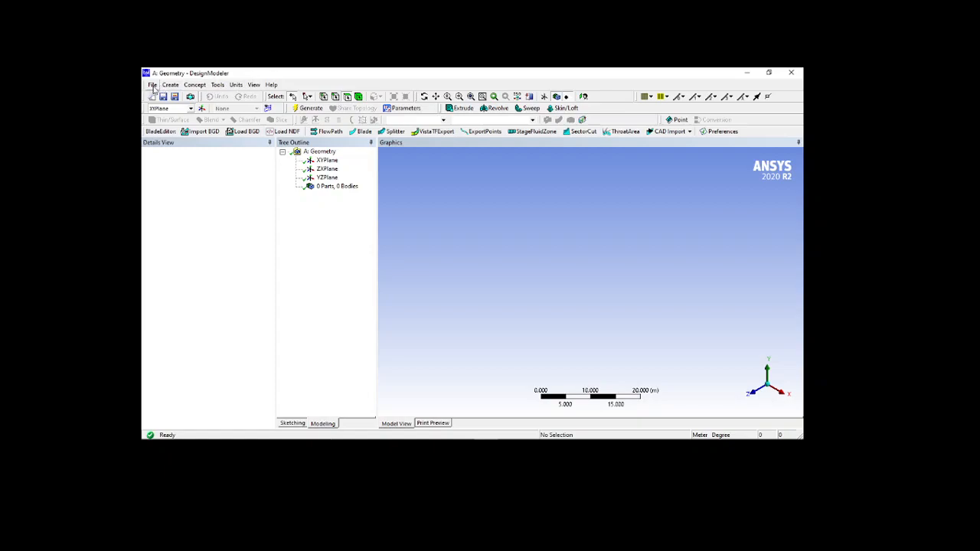
{"action": "left_click", "coordinate": [152, 85]}
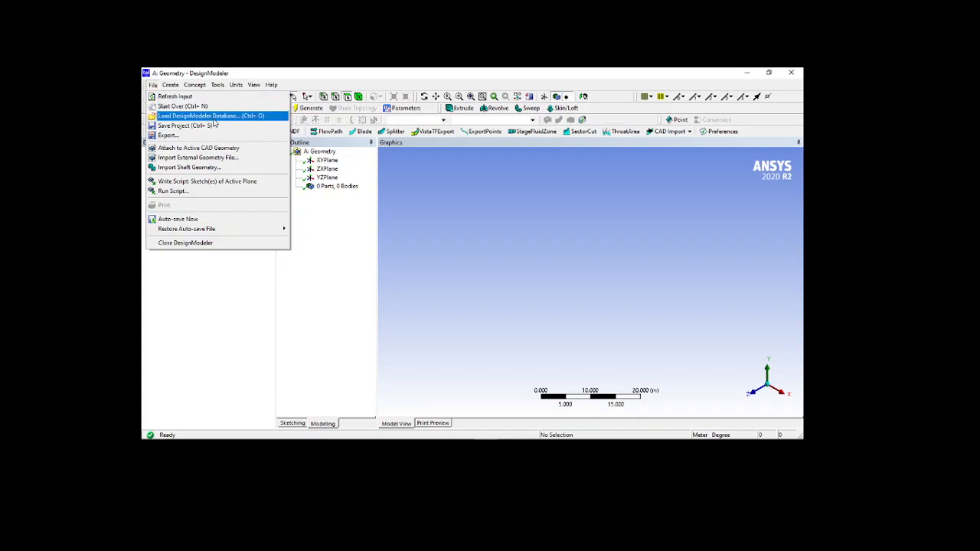
{"action": "mouse_move", "coordinate": [178, 87]}
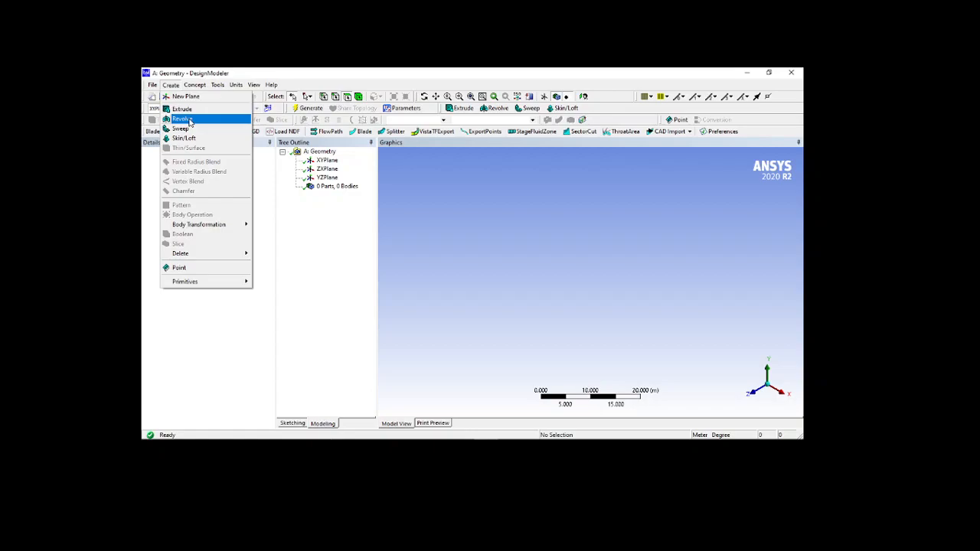
{"action": "mouse_move", "coordinate": [187, 287]}
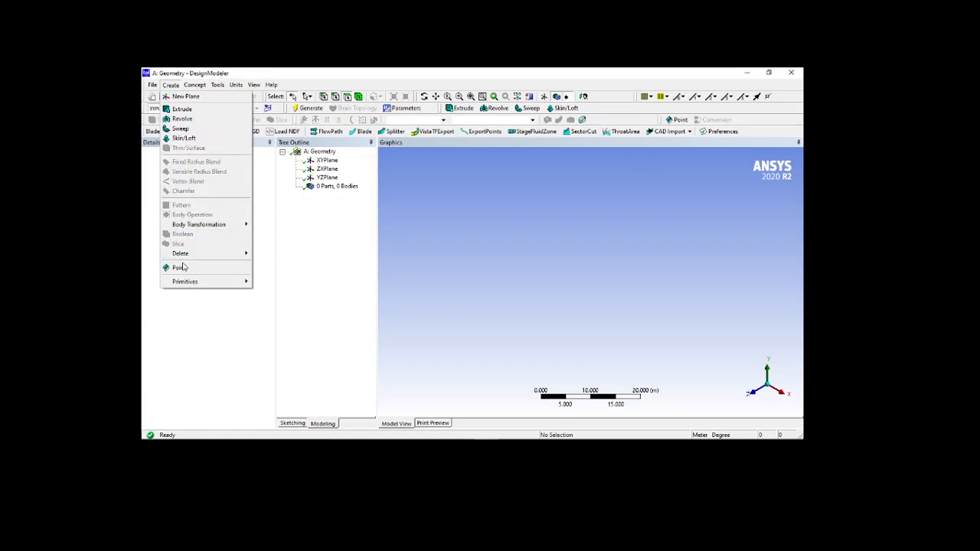
{"action": "left_click", "coordinate": [174, 86]}
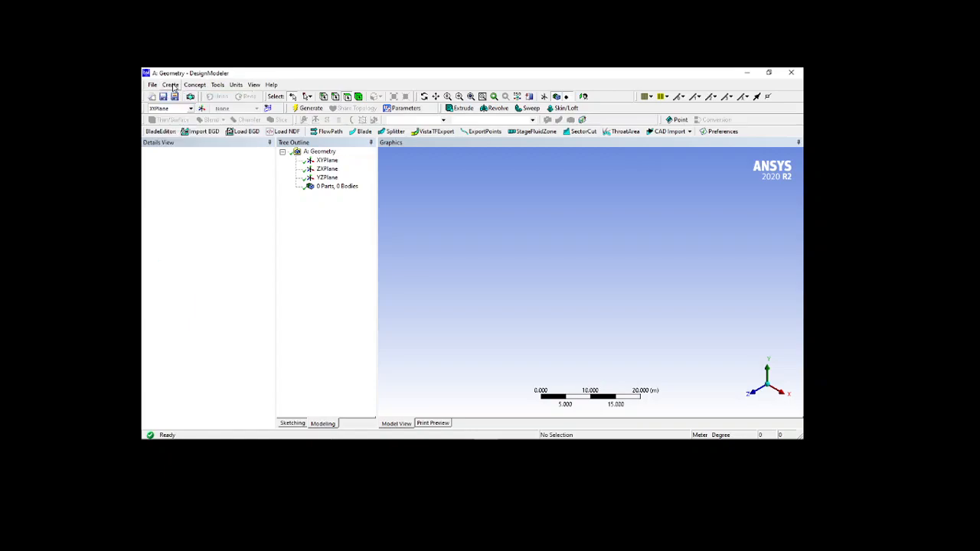
{"action": "left_click", "coordinate": [174, 86]}
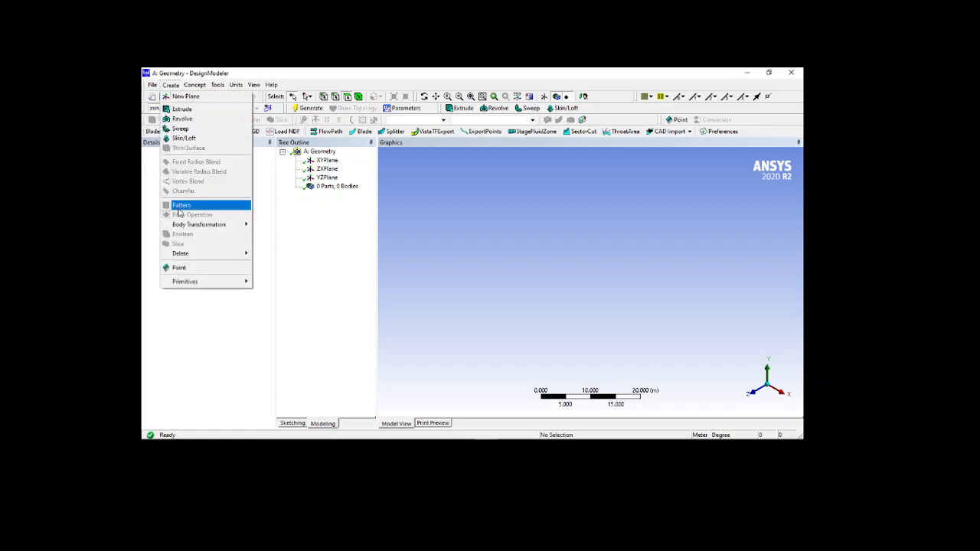
{"action": "mouse_move", "coordinate": [179, 289]}
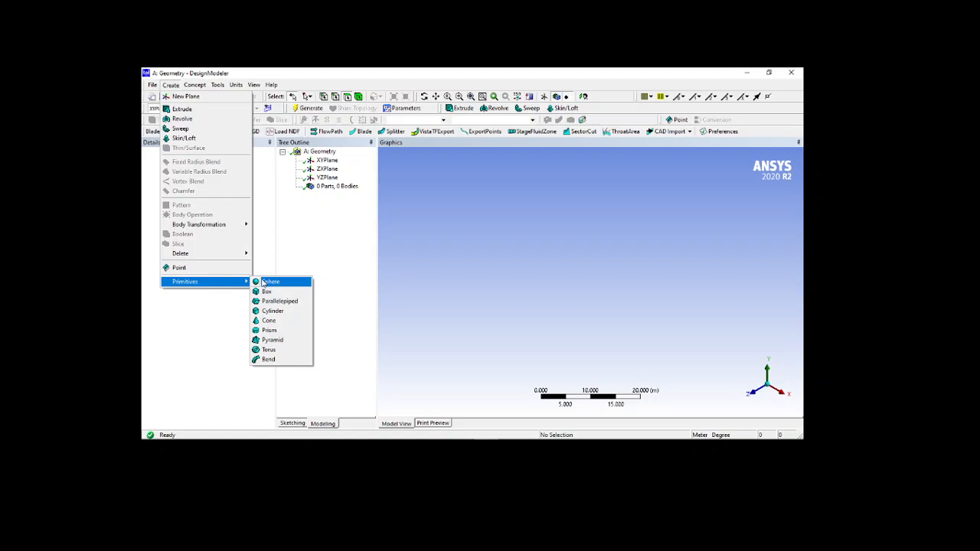
{"action": "left_click", "coordinate": [394, 214]}
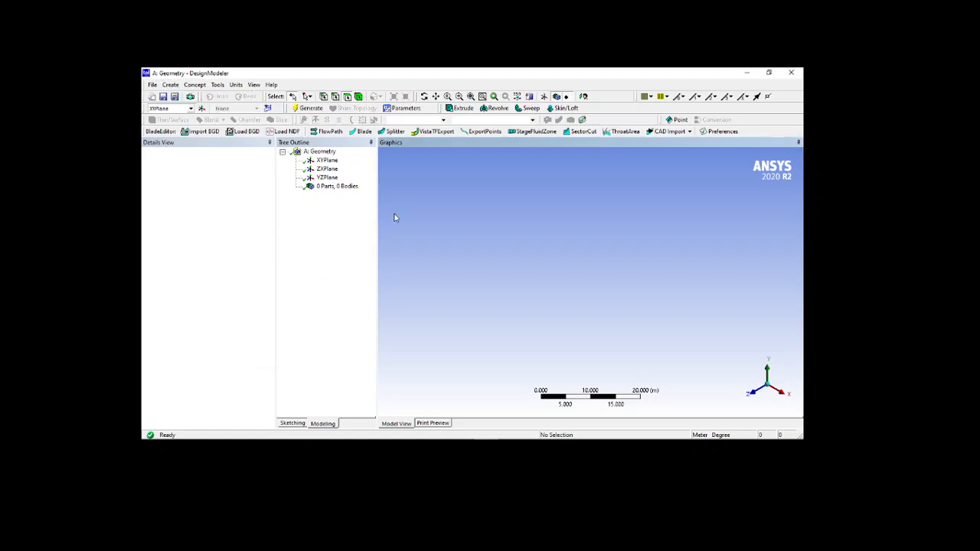
- Switch the units to millimetres and generate a sphere primitive with default values, with the plane axes displayed
{"action": "left_click", "coordinate": [235, 85]}
{"action": "left_click", "coordinate": [239, 118]}
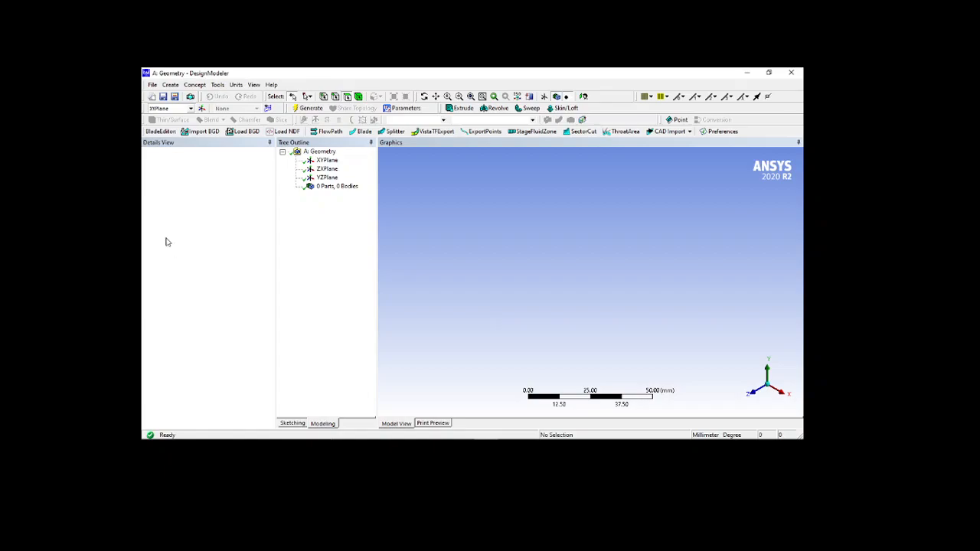
{"action": "left_click", "coordinate": [171, 85]}
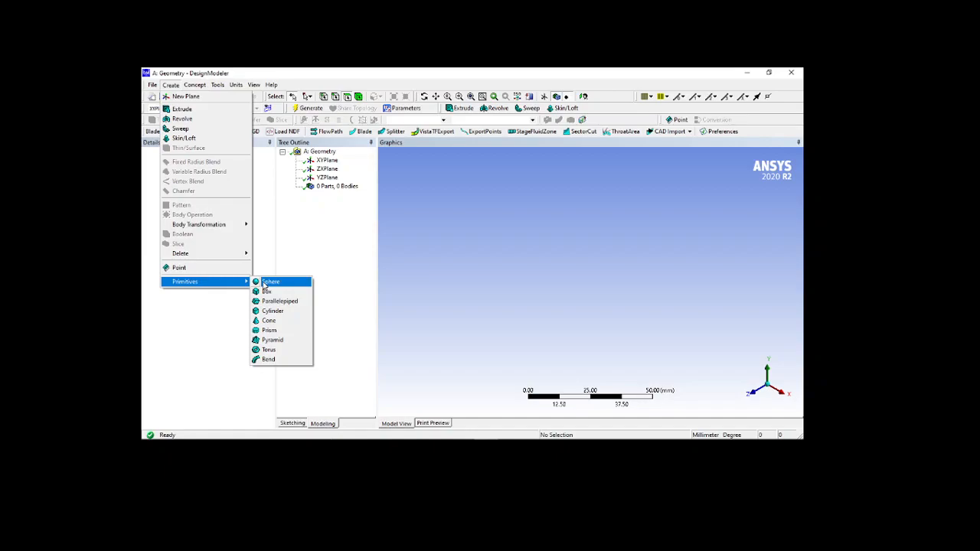
{"action": "left_click", "coordinate": [270, 282]}
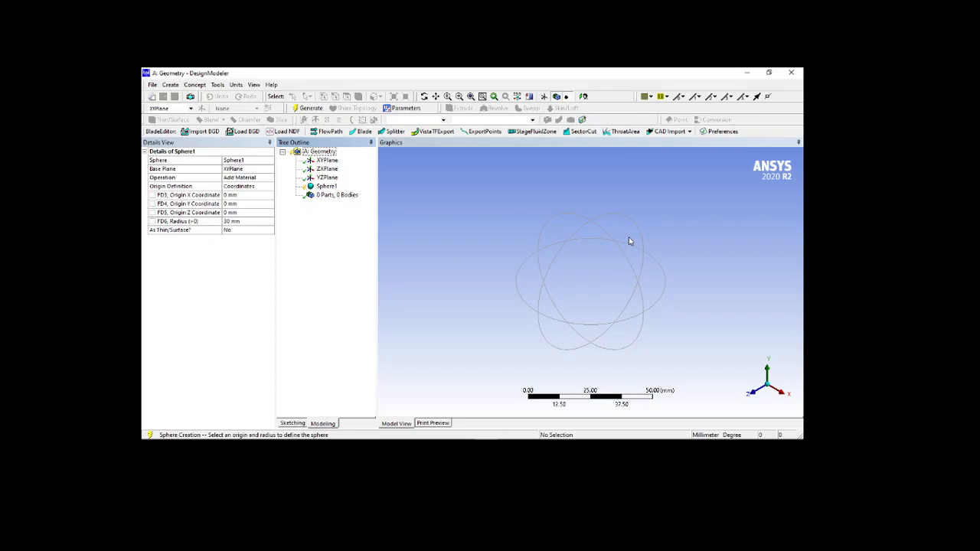
{"action": "left_click", "coordinate": [546, 97]}
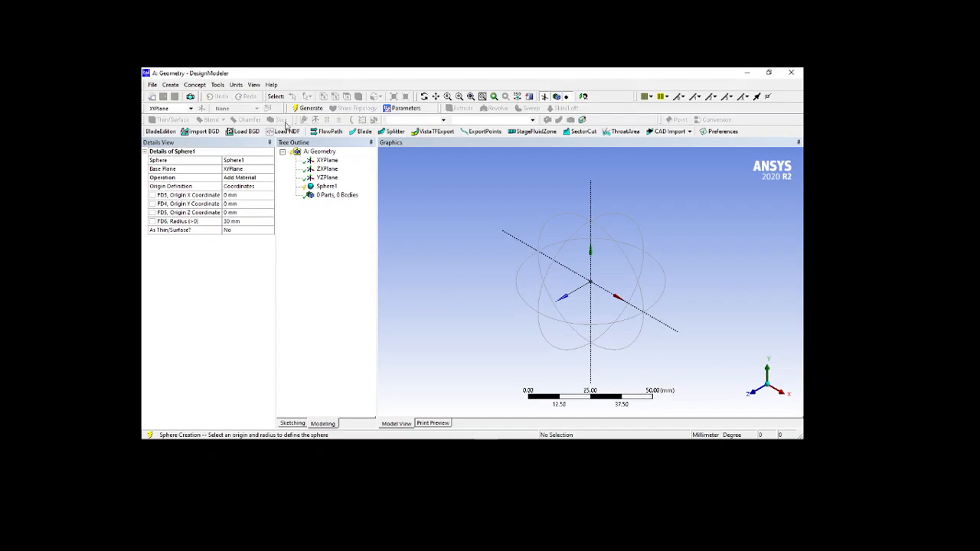
{"action": "left_click", "coordinate": [306, 109]}
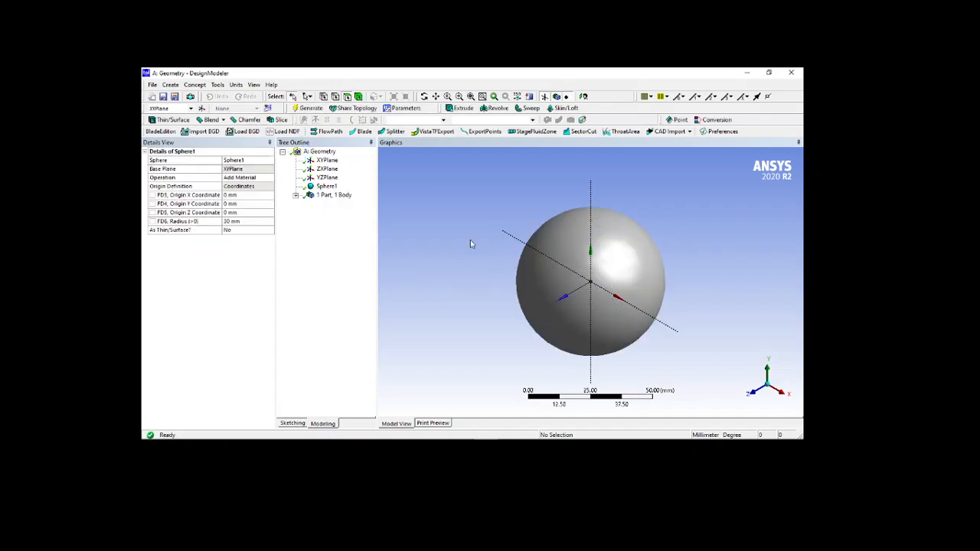
- Change the sphere's operation to Add Frozen
{"action": "left_click", "coordinate": [245, 172]}
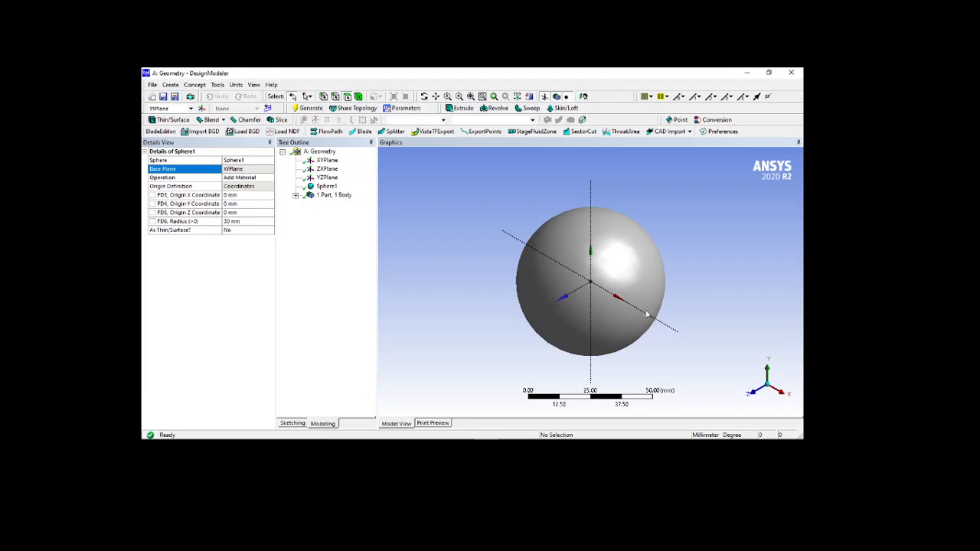
{"action": "left_click", "coordinate": [261, 173]}
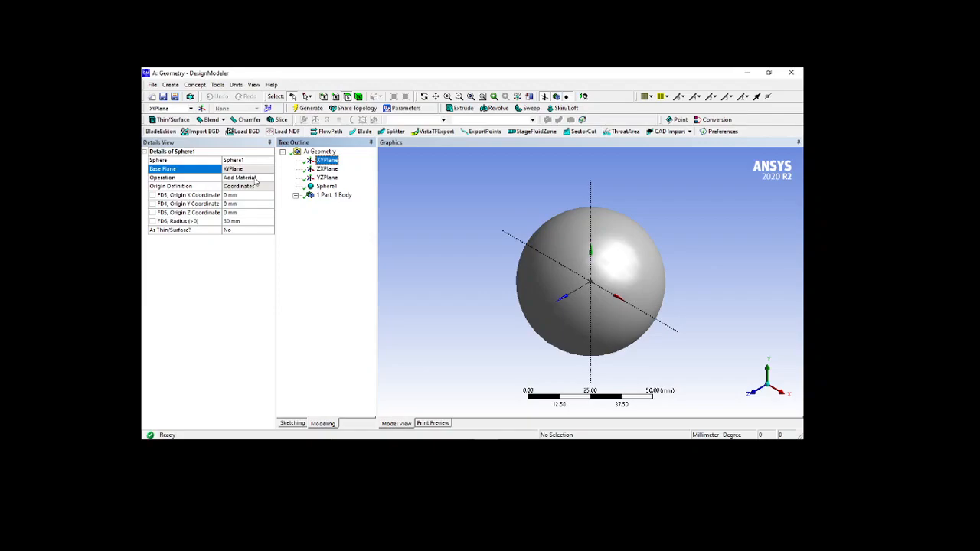
{"action": "left_click", "coordinate": [257, 179]}
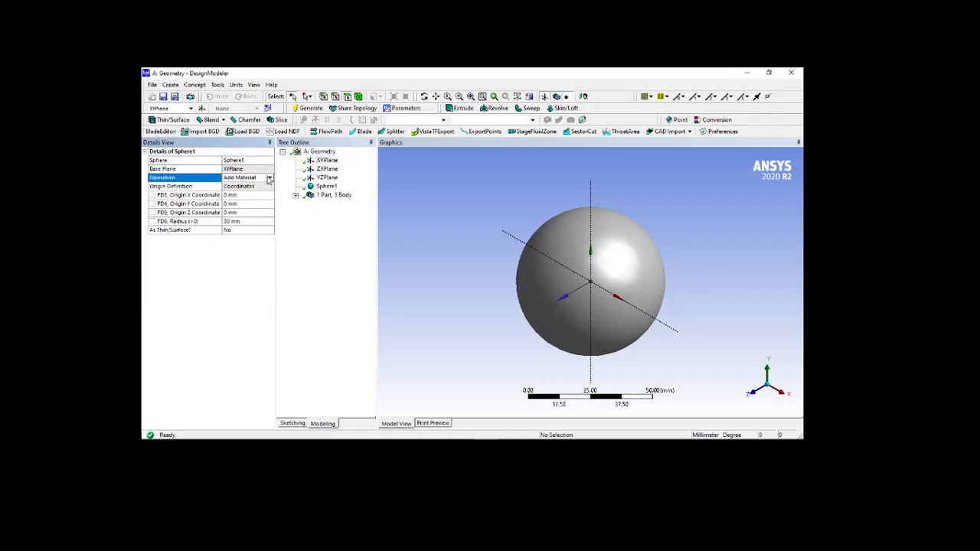
{"action": "left_click", "coordinate": [269, 179]}
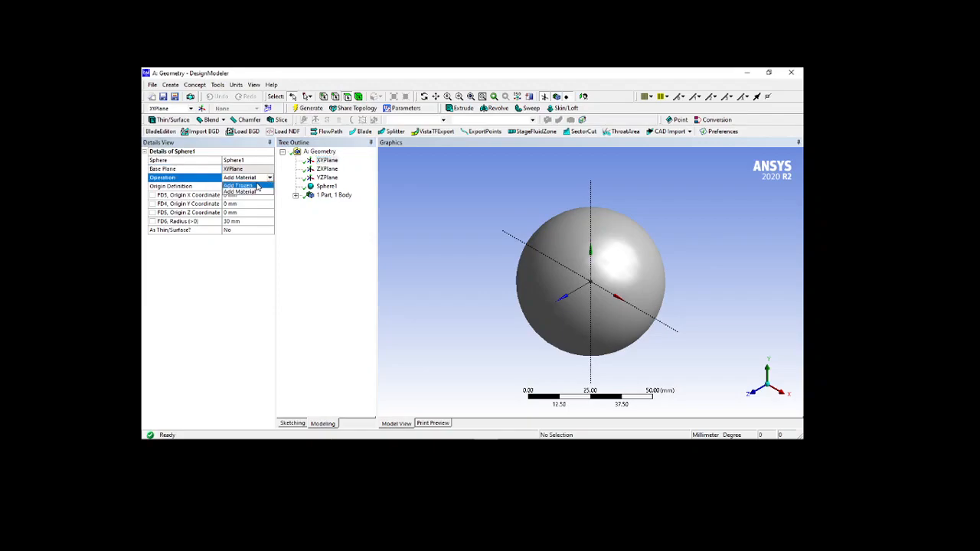
{"action": "left_click", "coordinate": [256, 186]}
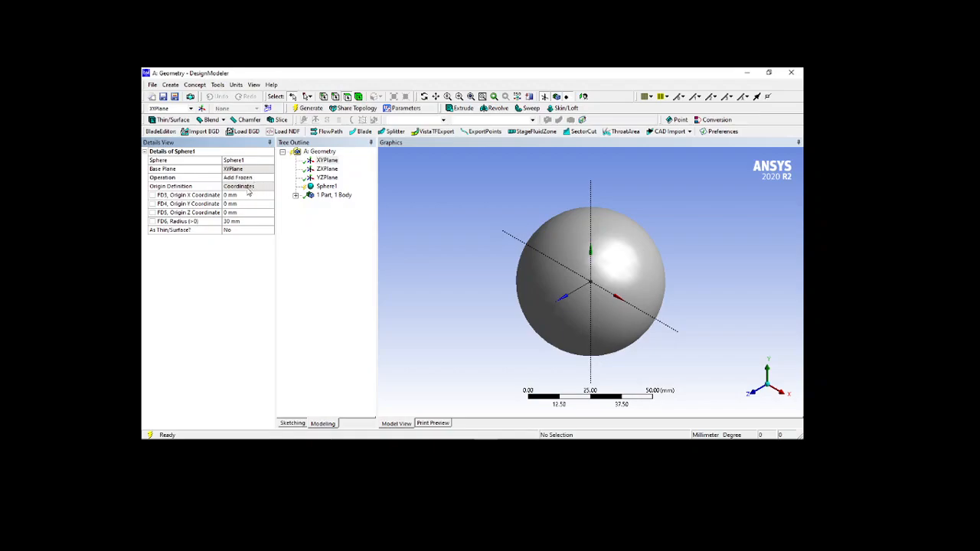
- Set the sphere's origin X coordinate to 50 mm and regenerate the model
{"action": "left_click", "coordinate": [256, 188]}
{"action": "left_click", "coordinate": [255, 187]}
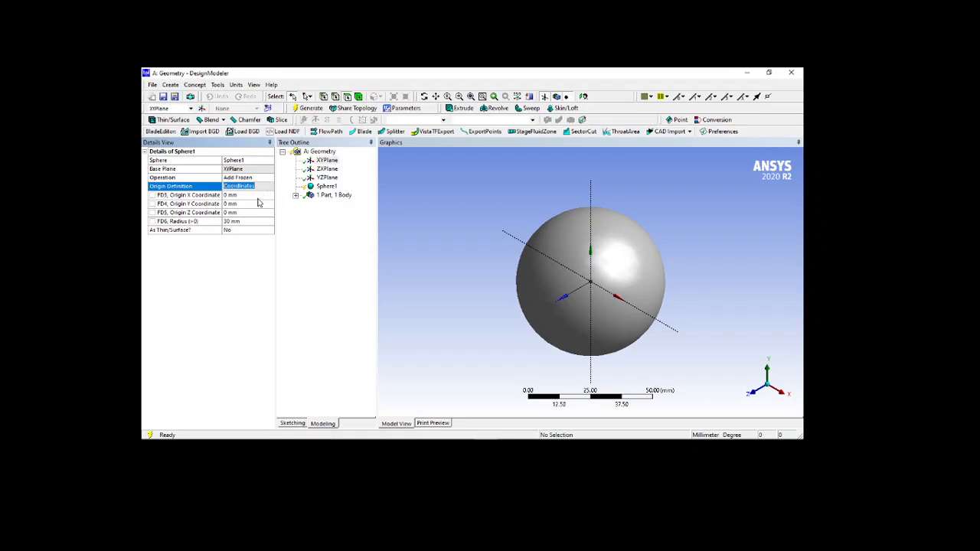
{"action": "left_click", "coordinate": [257, 195]}
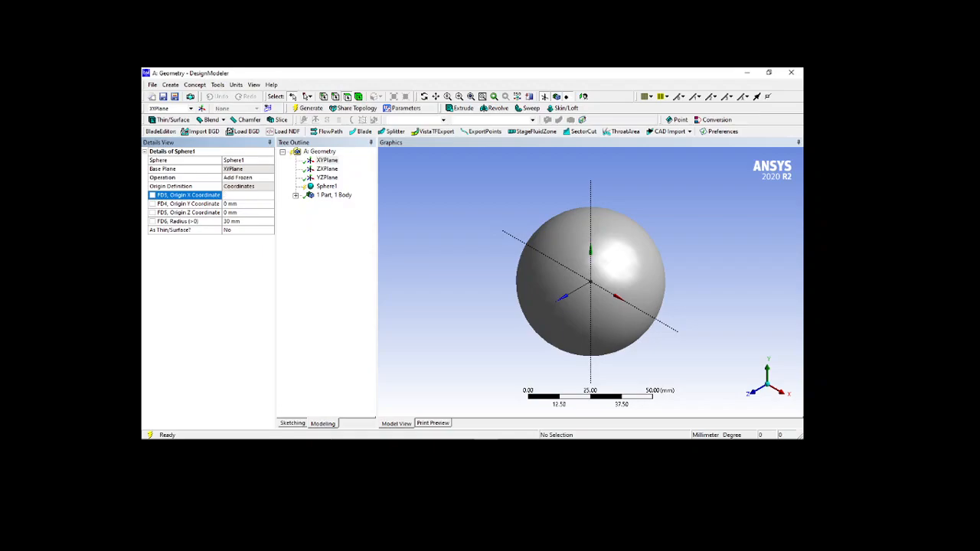
{"action": "key", "text": "Return"}
{"action": "left_click", "coordinate": [308, 108]}
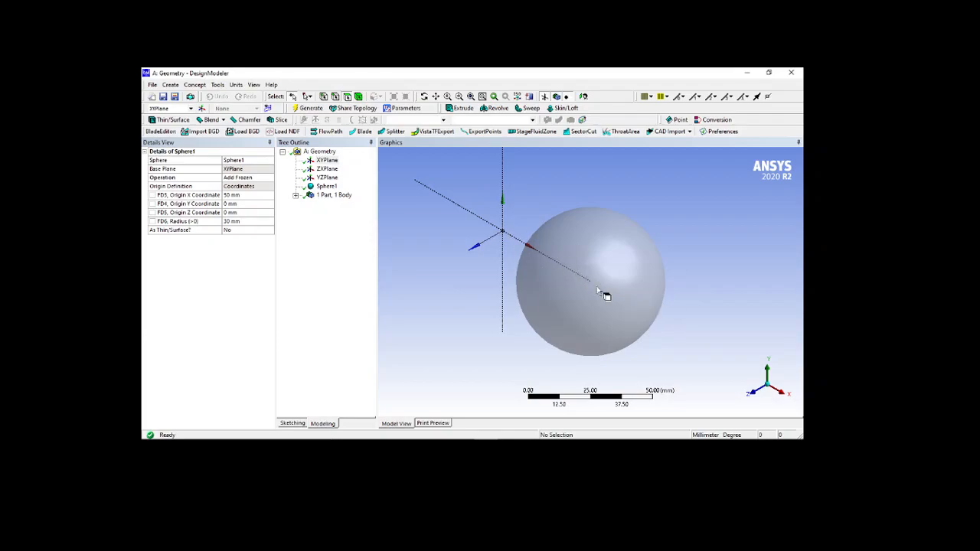
- Set the sphere's origin Y coordinate to 50 mm and regenerate the model
{"action": "left_click", "coordinate": [248, 204]}
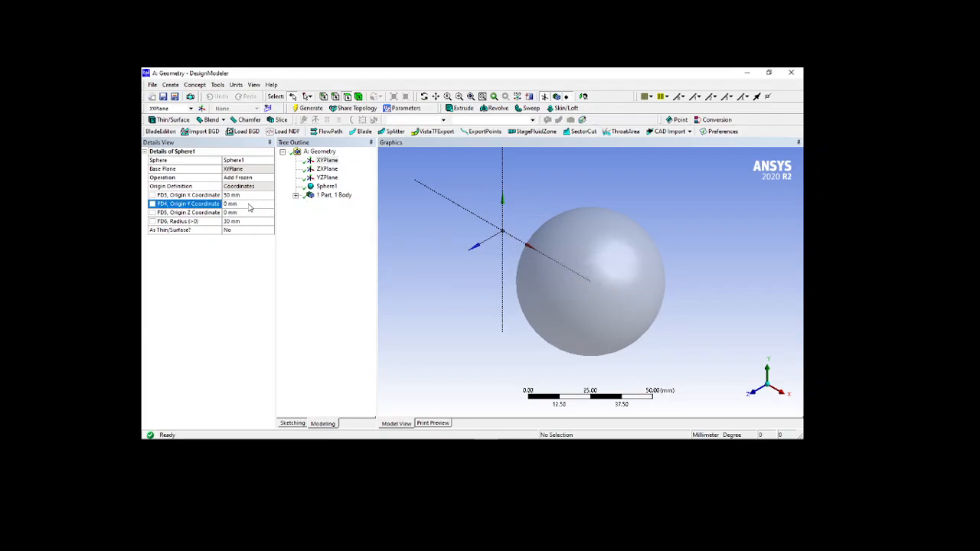
{"action": "type", "text": "50"}
{"action": "key", "text": "Return"}
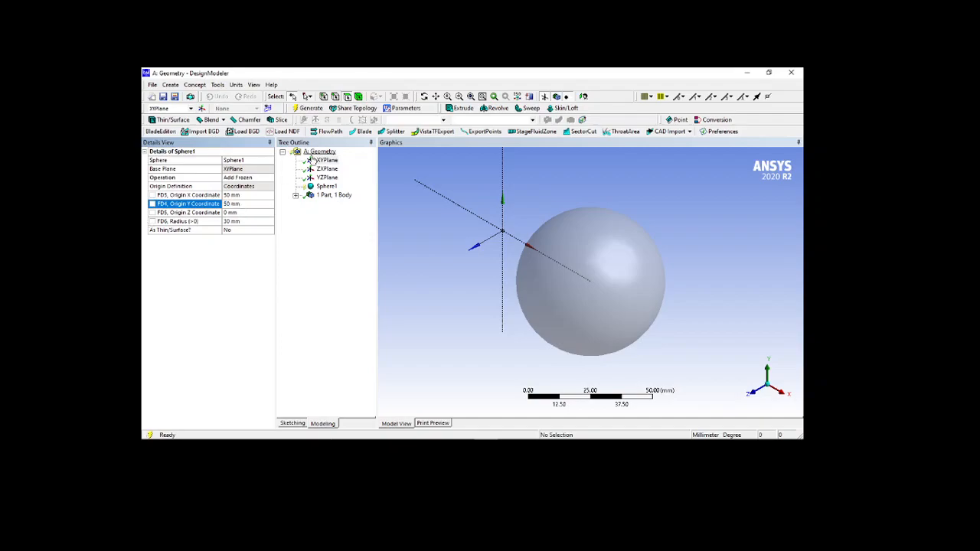
{"action": "left_click", "coordinate": [311, 112]}
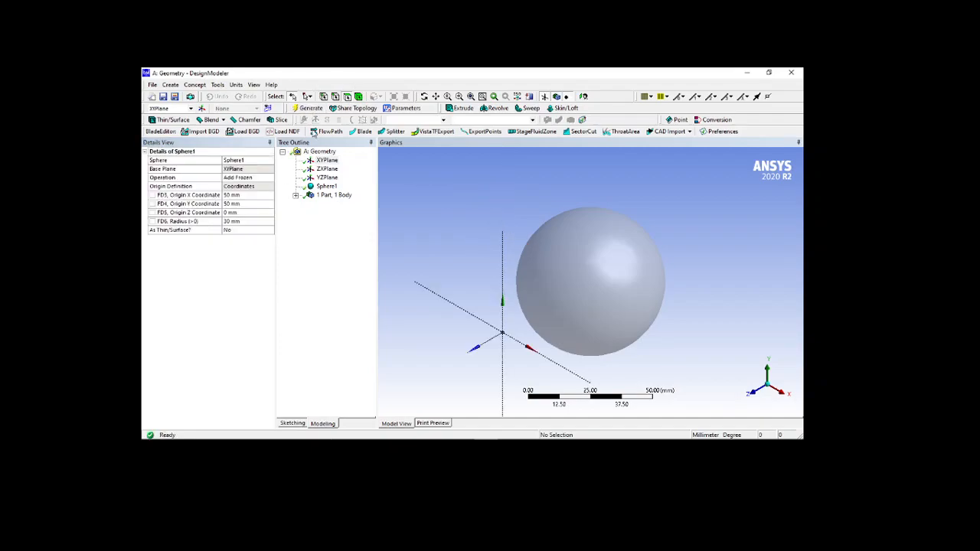
- Set the sphere's origin Z coordinate to 50 mm and regenerate the model
{"action": "middle_click_drag", "start_coordinate": [554, 355], "coordinate": [596, 338]}
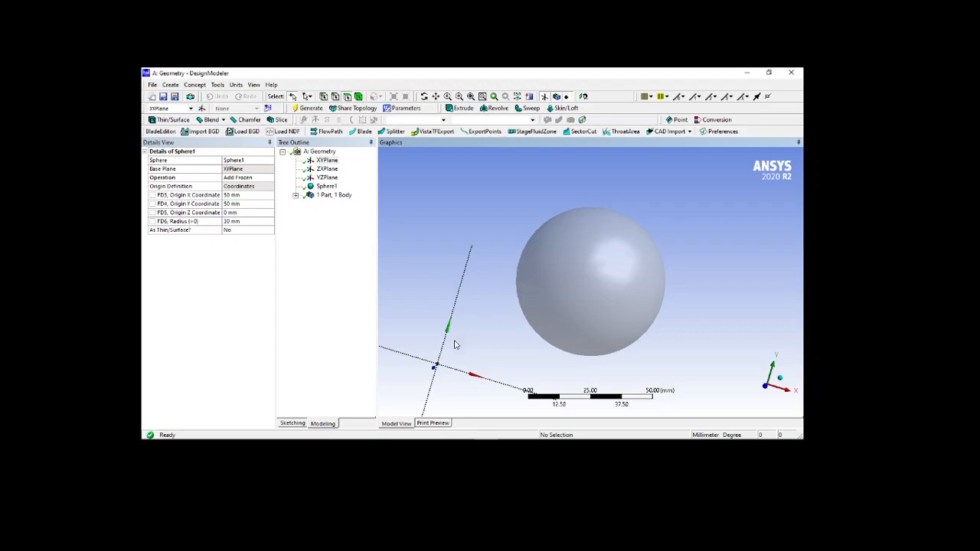
{"action": "middle_click_drag", "start_coordinate": [506, 370], "coordinate": [420, 324]}
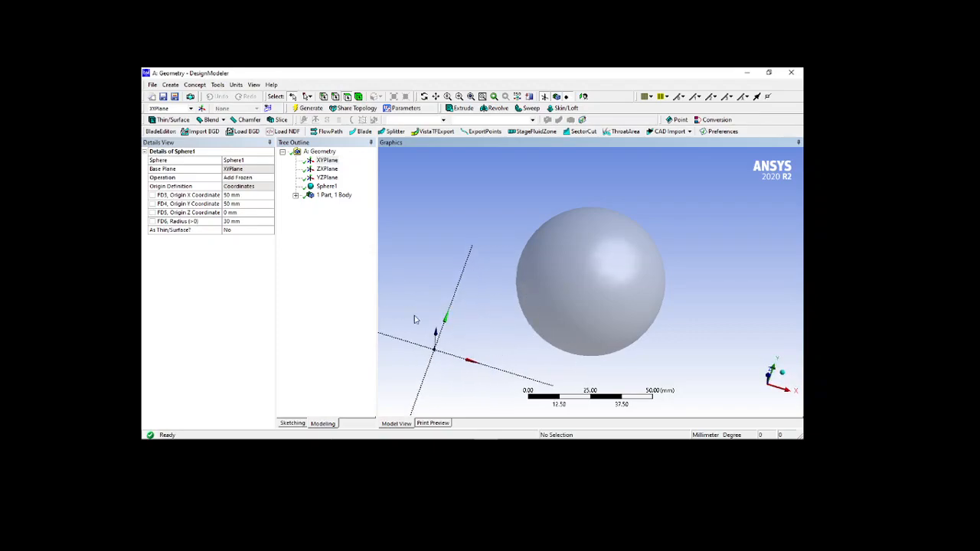
{"action": "left_click", "coordinate": [246, 213]}
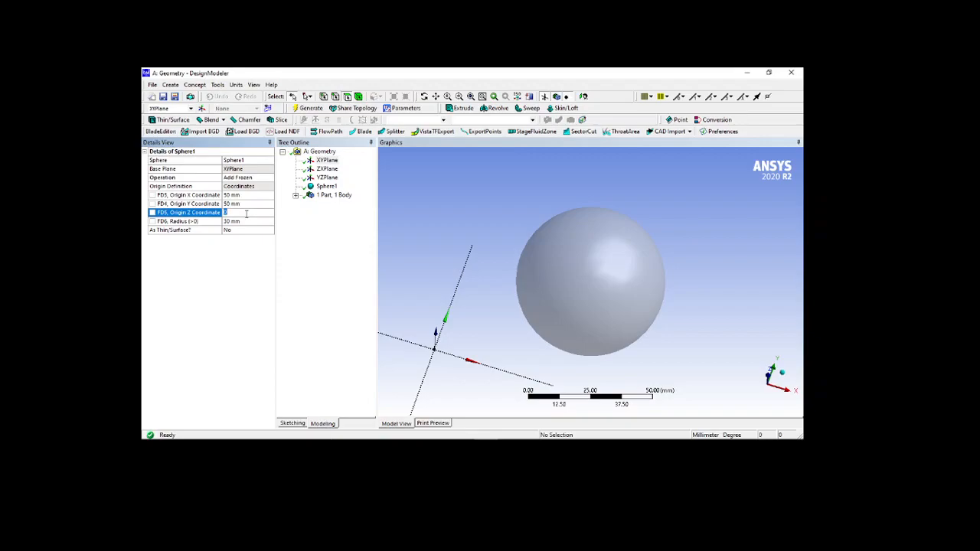
{"action": "key", "text": "Return"}
{"action": "left_click", "coordinate": [308, 108]}
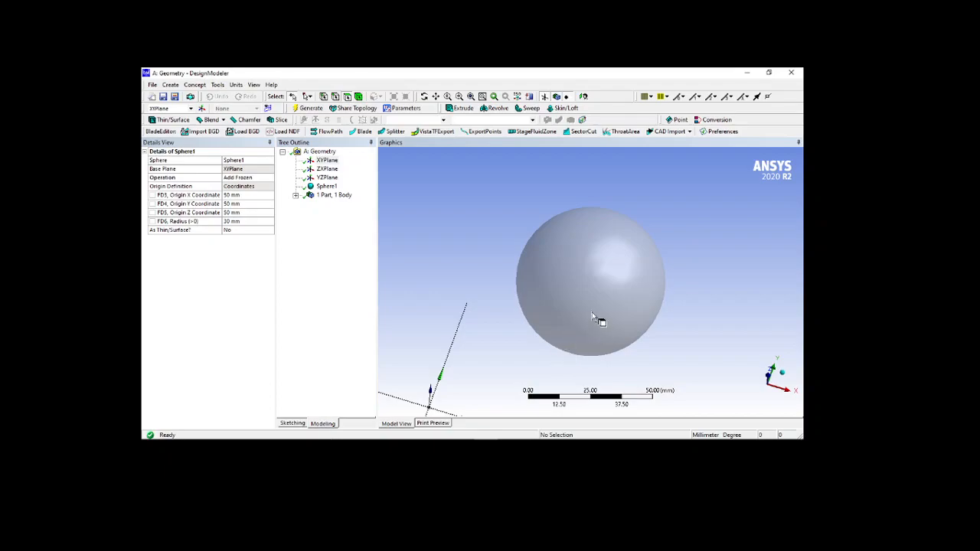
- Set the sphere's radius to 5 mm and regenerate the model
{"action": "left_click", "coordinate": [517, 97]}
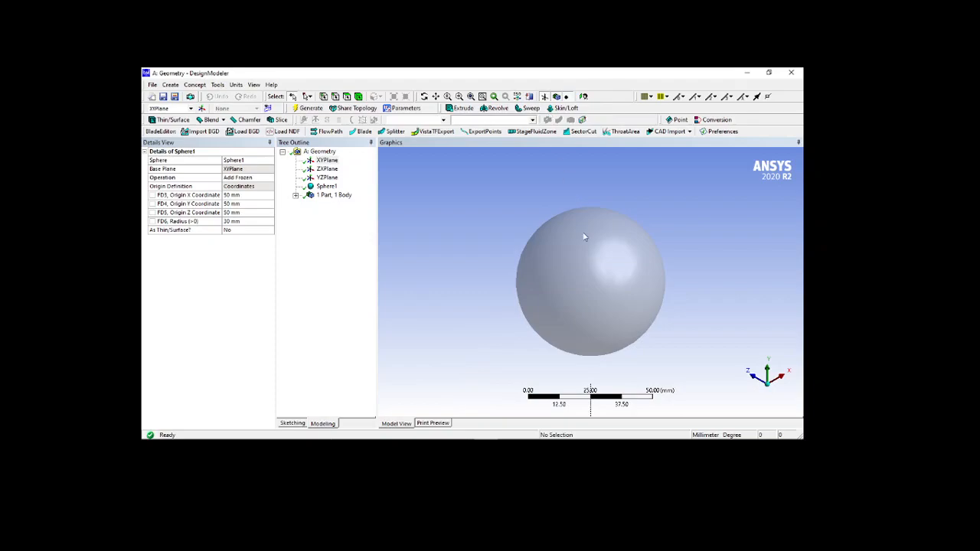
{"action": "middle_click_drag", "start_coordinate": [588, 342], "coordinate": [477, 341]}
{"action": "scroll", "coordinate": [590, 312], "scroll_direction": "down", "scroll_amount": 3}
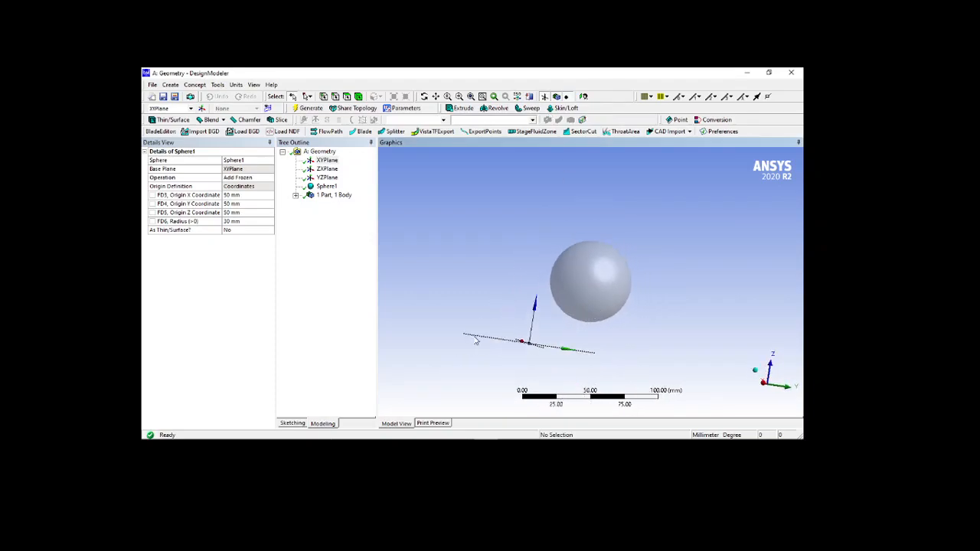
{"action": "middle_click_drag", "start_coordinate": [562, 327], "coordinate": [586, 350]}
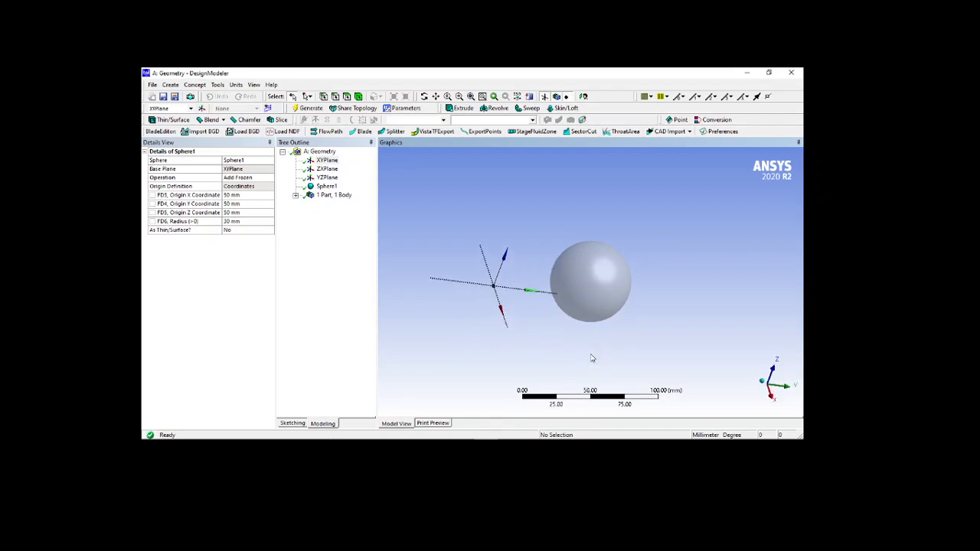
{"action": "left_click", "coordinate": [248, 222]}
{"action": "type", "text": "5"}
{"action": "key", "text": "Return"}
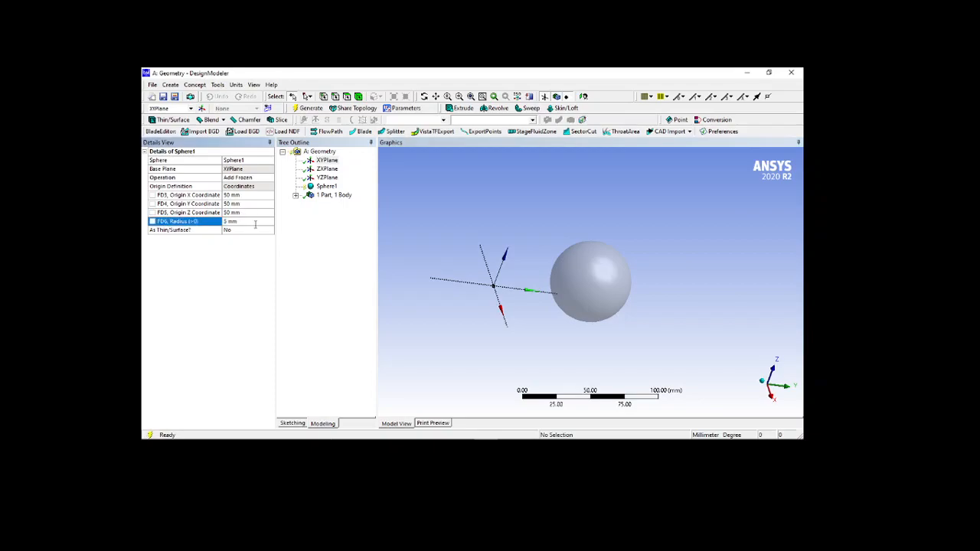
{"action": "left_click", "coordinate": [309, 108]}
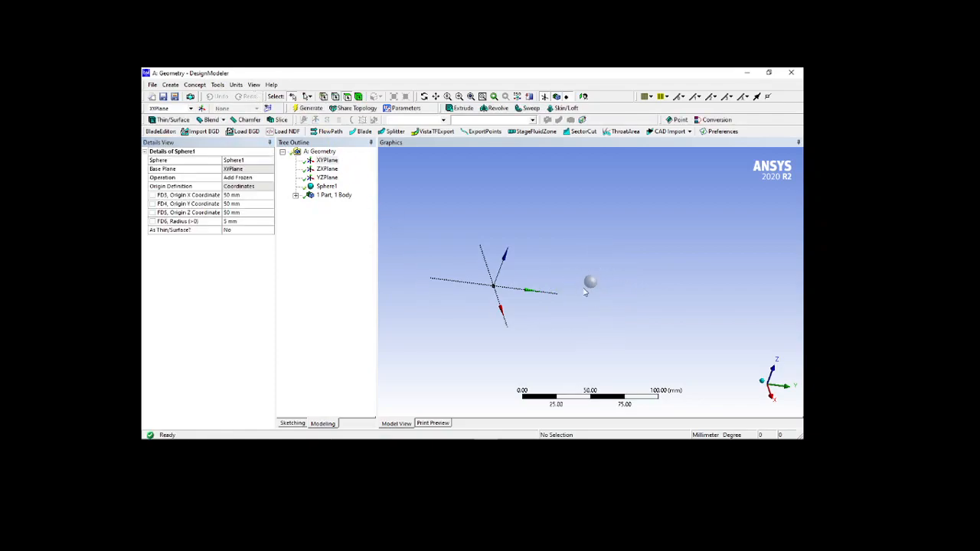
- Set the sphere's radius to 50 mm and regenerate the model
{"action": "left_click", "coordinate": [262, 221]}
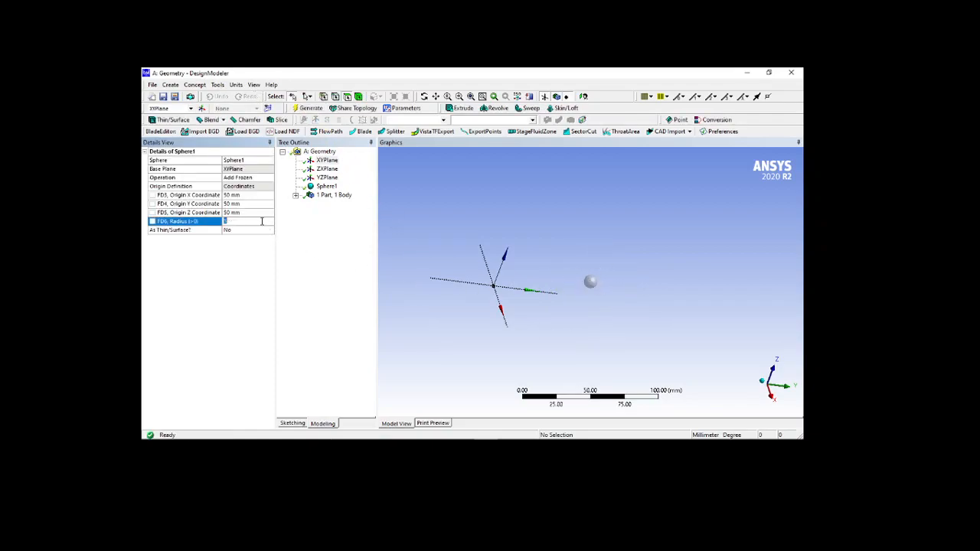
{"action": "type", "text": "50"}
{"action": "key", "text": "Return"}
{"action": "left_click", "coordinate": [306, 108]}
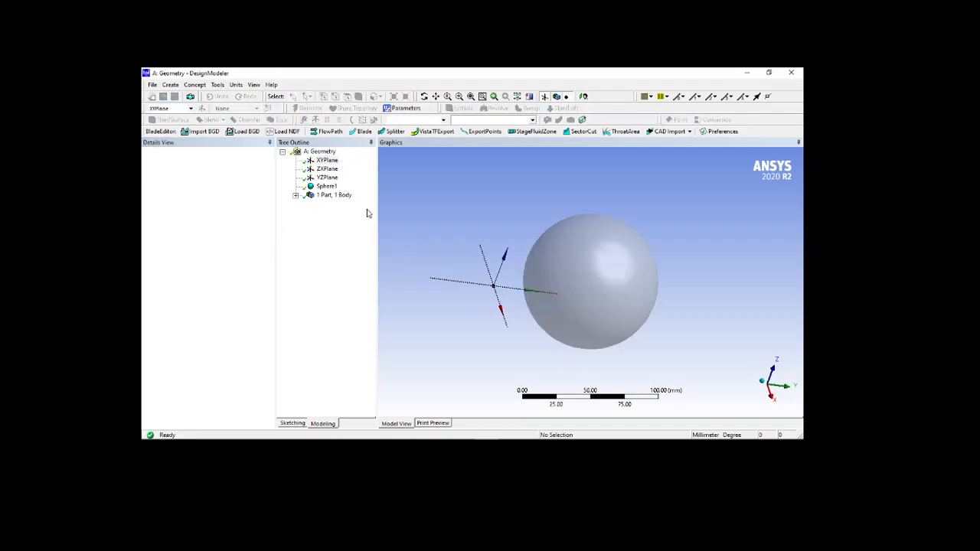
{"action": "mouse_move", "coordinate": [584, 333]}
{"action": "middle_mouse_down"}
{"action": "mouse_move", "coordinate": [586, 317]}
{"action": "mouse_move", "coordinate": [576, 317]}
{"action": "middle_mouse_up"}
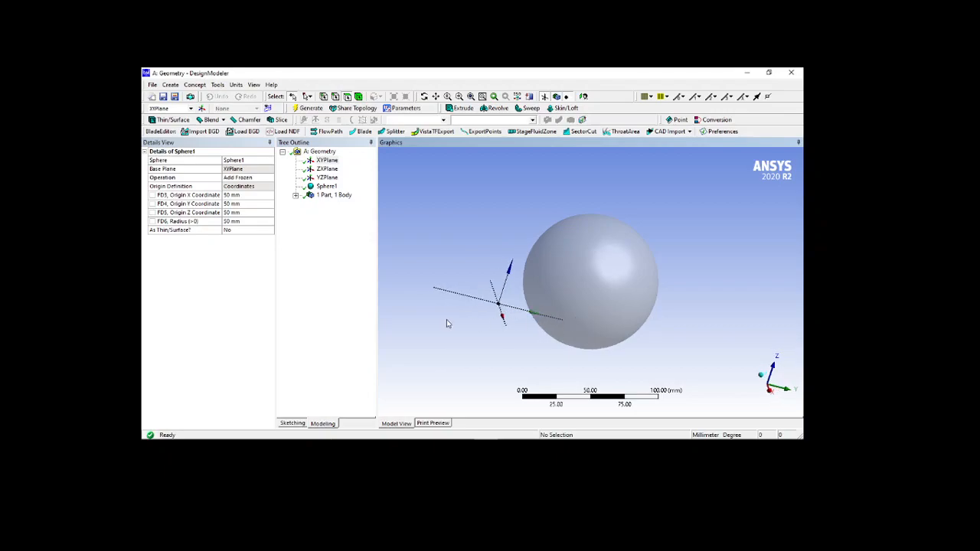
- Turn the sphere into a thin shell with 0 mm inner and 1 mm outer thickness, and regenerate the model
{"action": "left_click", "coordinate": [249, 231]}
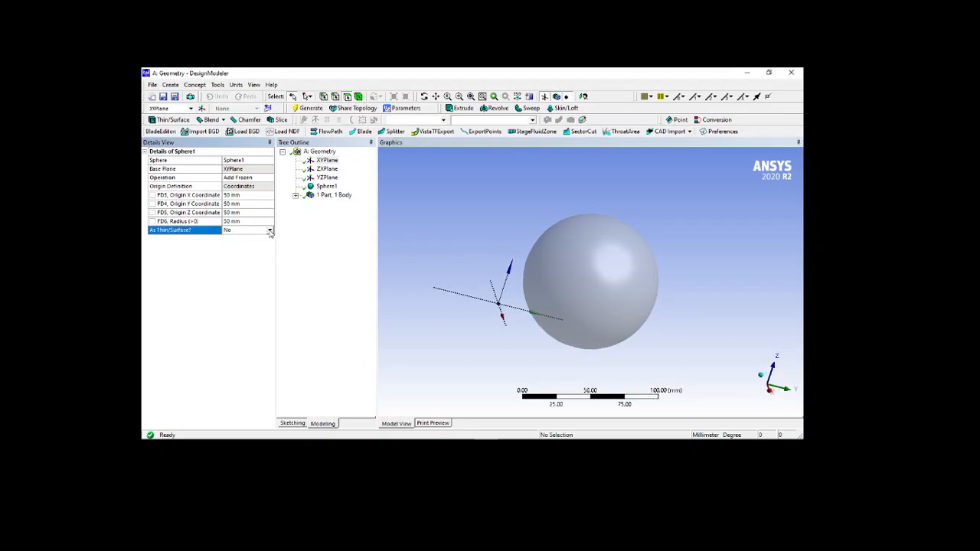
{"action": "left_click", "coordinate": [269, 232]}
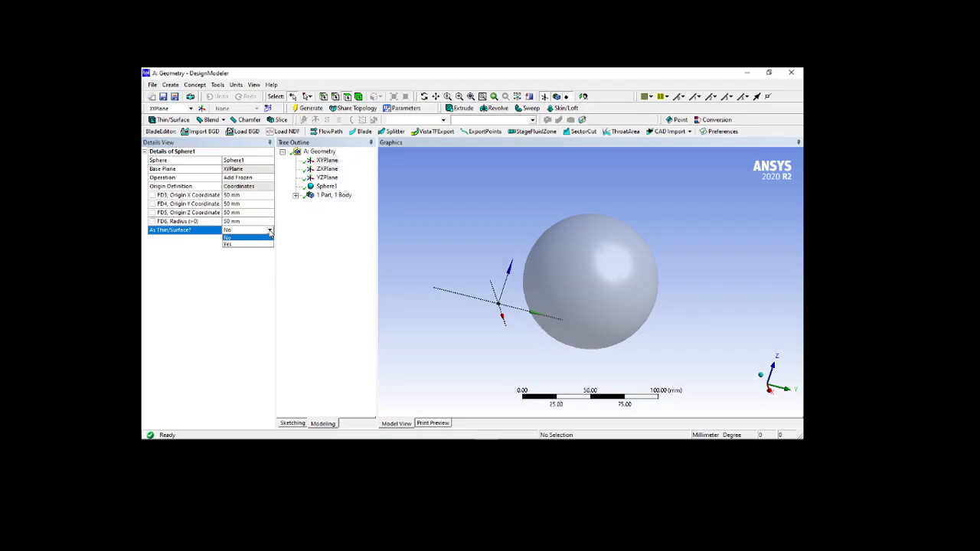
{"action": "left_click", "coordinate": [242, 245]}
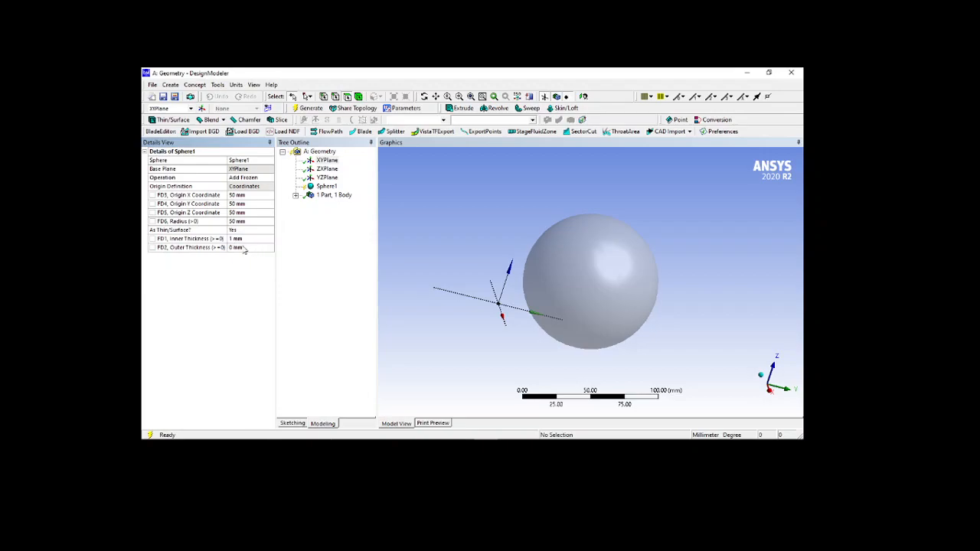
{"action": "left_click", "coordinate": [243, 249]}
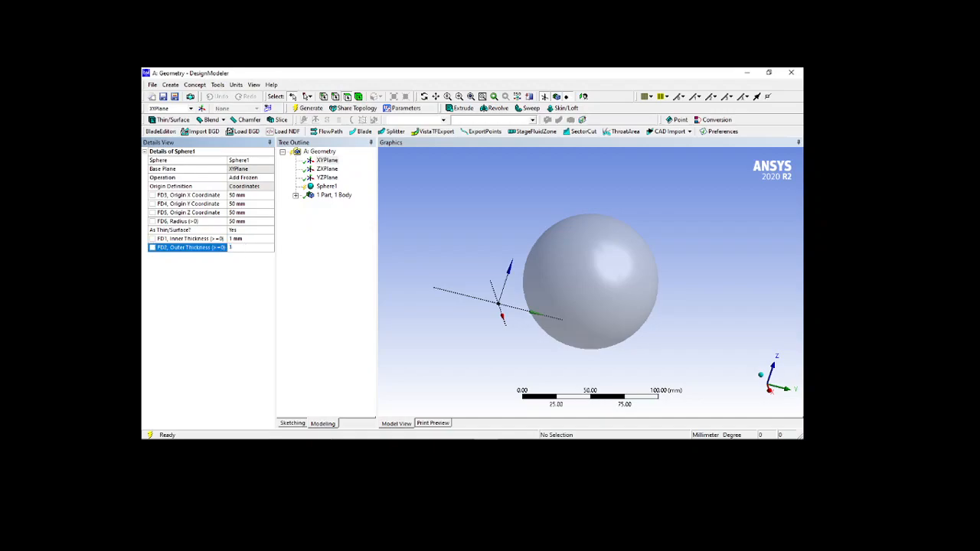
{"action": "type", "text": "1"}
{"action": "left_click", "coordinate": [259, 240]}
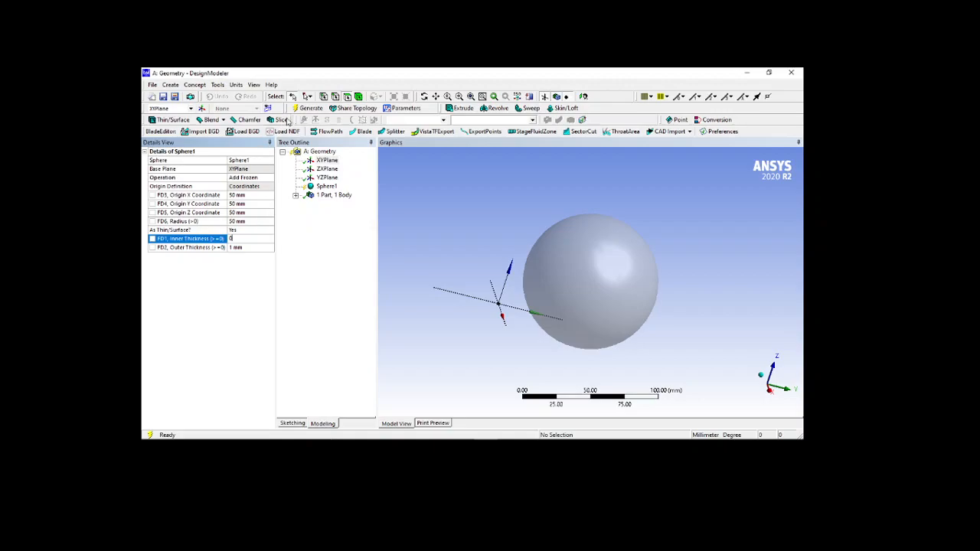
{"action": "left_click", "coordinate": [307, 108]}
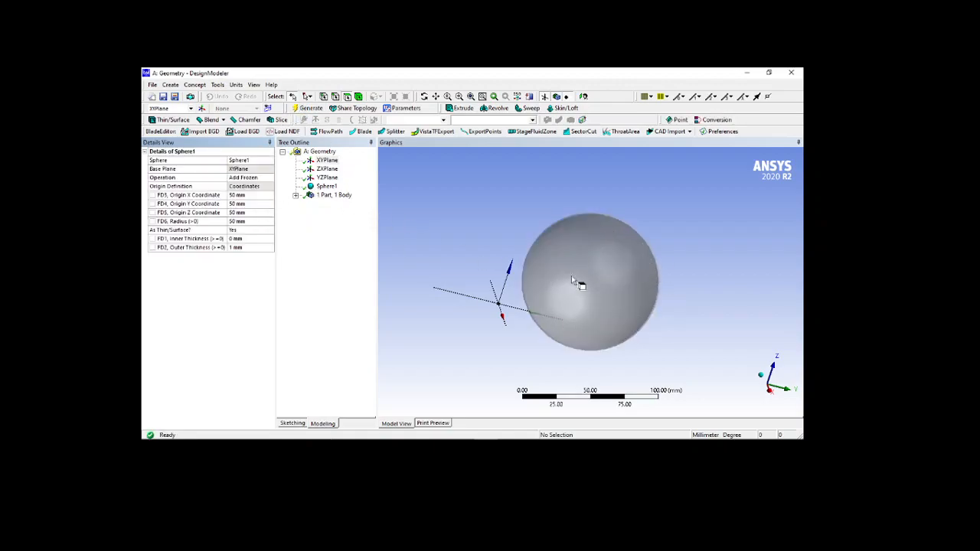
- Inspect the shelled sphere's solid body and its outer face, viewing their details
{"action": "left_click", "coordinate": [295, 196]}
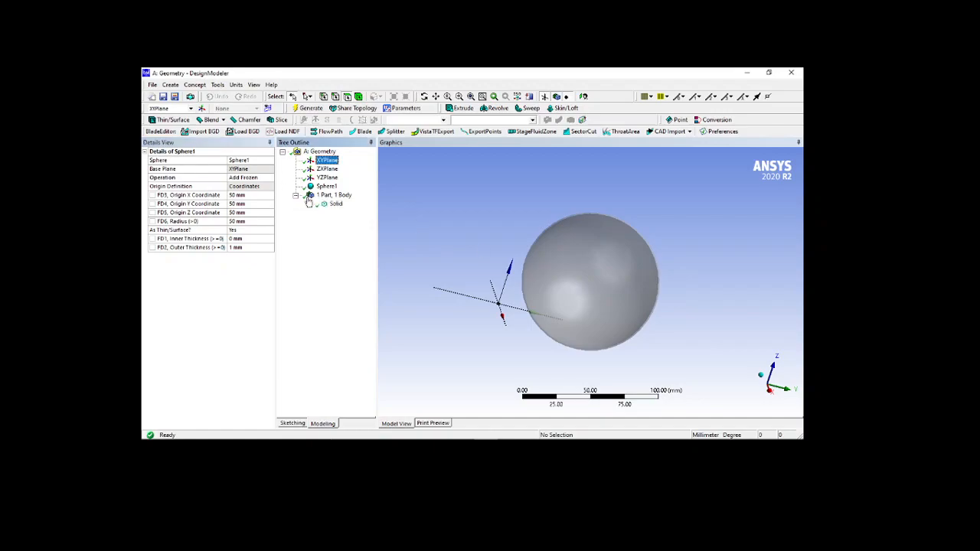
{"action": "left_click", "coordinate": [336, 204]}
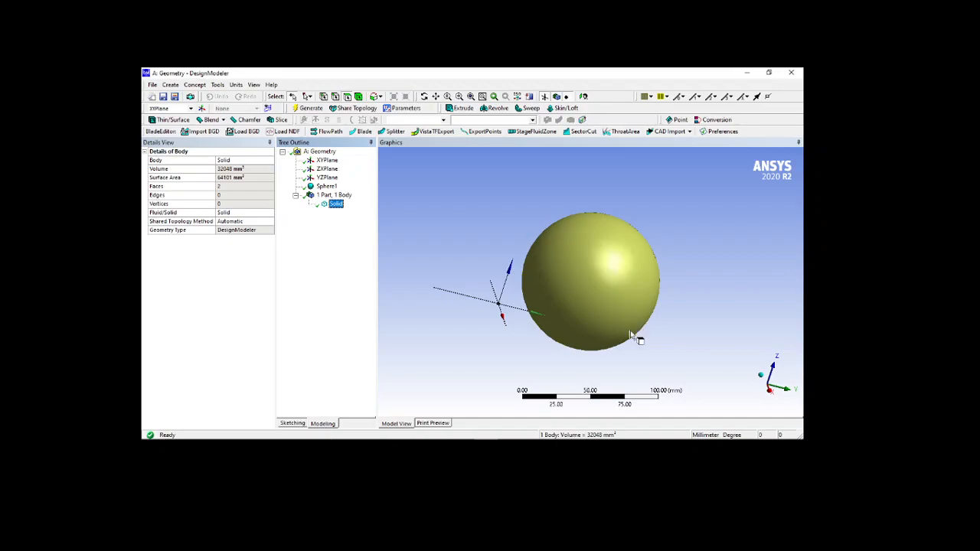
{"action": "middle_click_drag", "start_coordinate": [636, 347], "coordinate": [630, 283]}
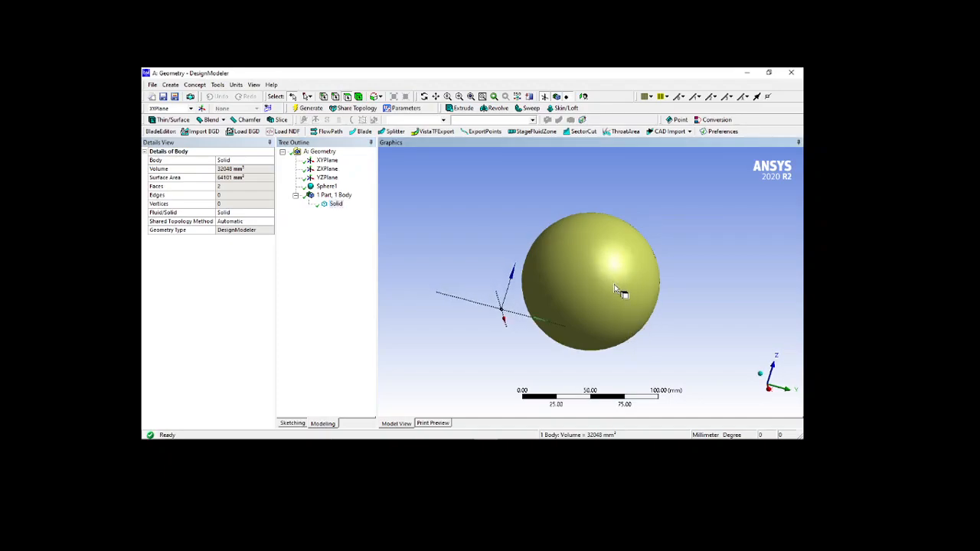
{"action": "left_click", "coordinate": [327, 186]}
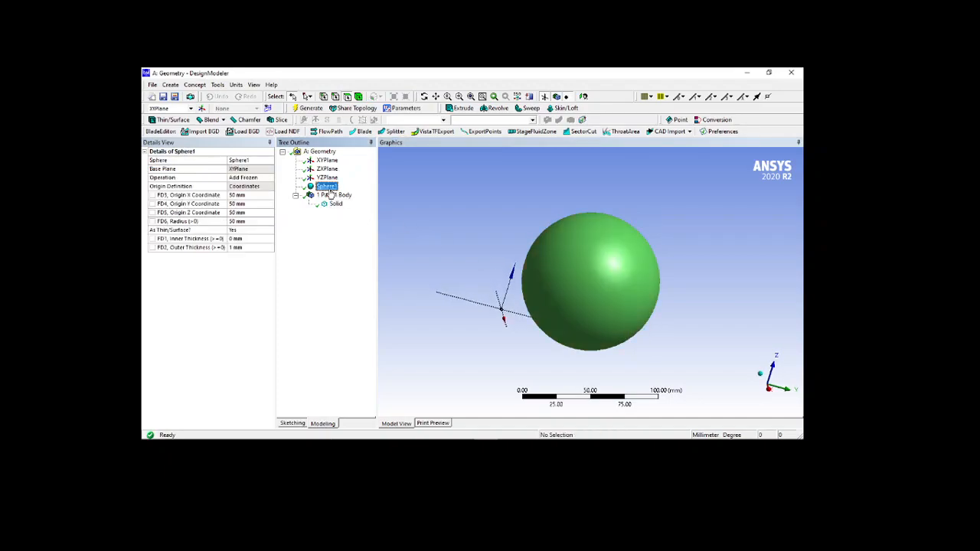
{"action": "left_click", "coordinate": [614, 294]}
{"action": "left_click", "coordinate": [614, 294]}
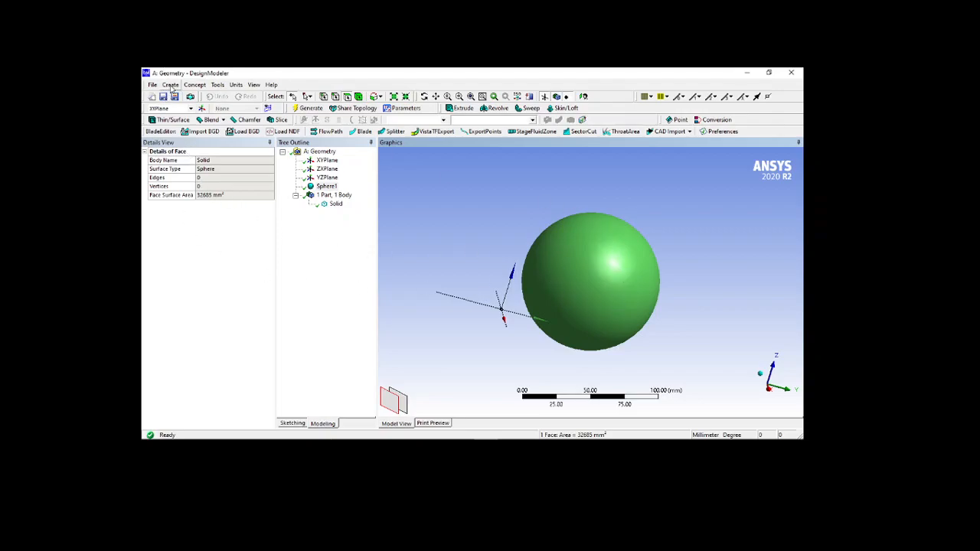
- Delete the sphere feature from the model
{"action": "left_click", "coordinate": [322, 207]}
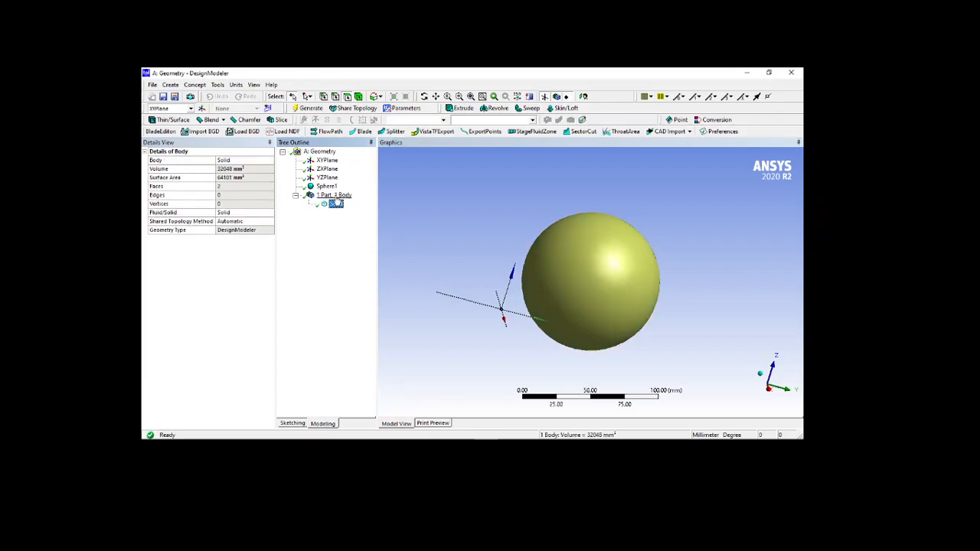
{"action": "left_click", "coordinate": [326, 186]}
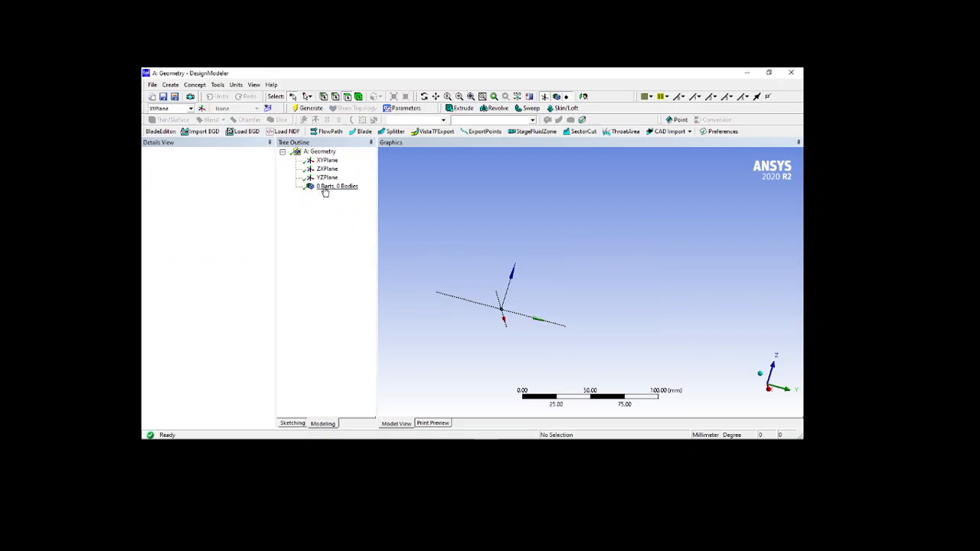
- Start a box primitive on the XY plane and reorient the view to show its preview
{"action": "left_click", "coordinate": [169, 85]}
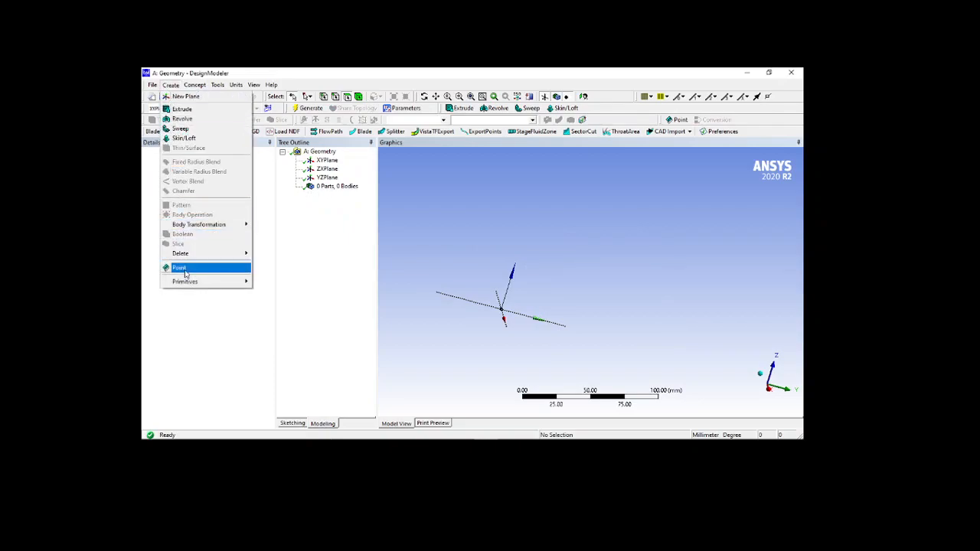
{"action": "mouse_move", "coordinate": [230, 282]}
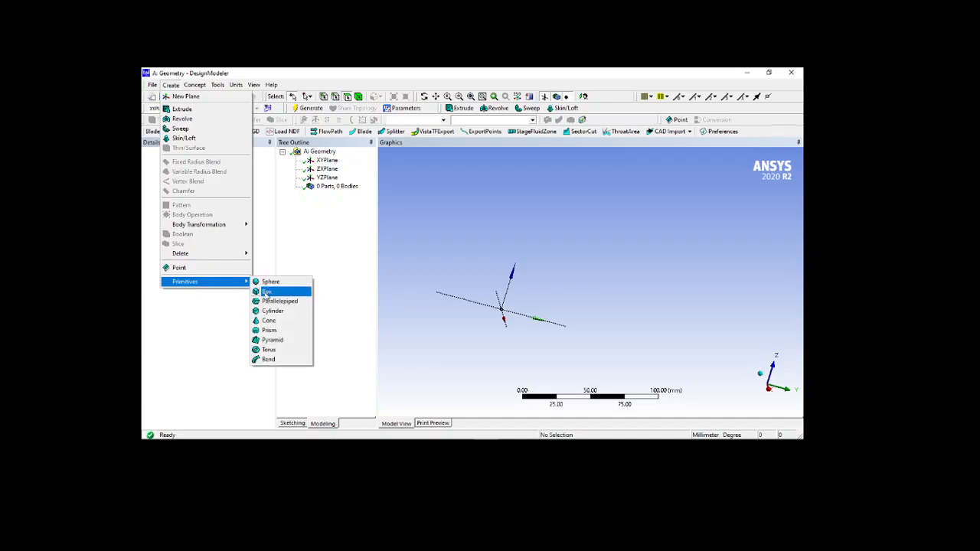
{"action": "left_click", "coordinate": [267, 291]}
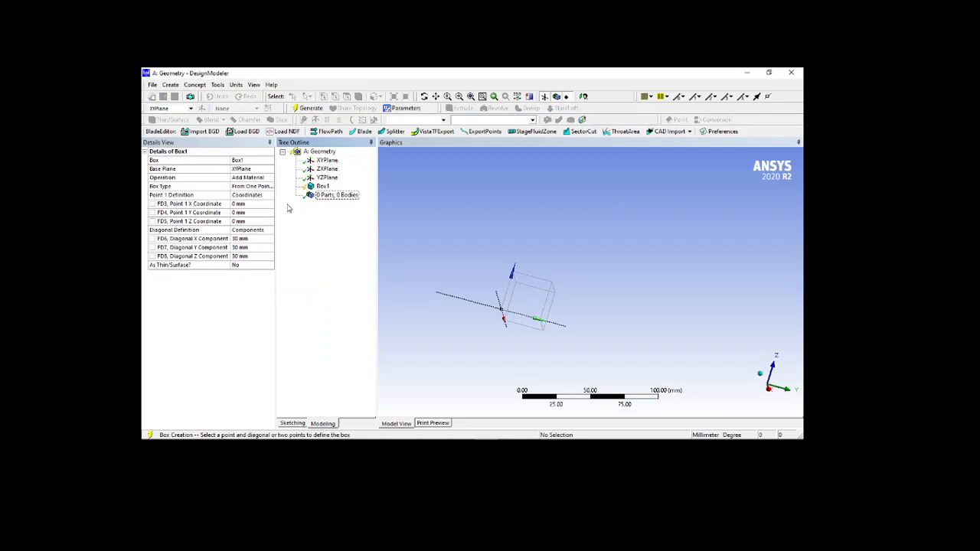
{"action": "left_click", "coordinate": [518, 97]}
{"action": "mouse_move", "coordinate": [535, 258]}
{"action": "middle_mouse_down"}
{"action": "mouse_move", "coordinate": [536, 270]}
{"action": "mouse_move", "coordinate": [495, 286]}
{"action": "mouse_move", "coordinate": [518, 262]}
{"action": "middle_mouse_up"}
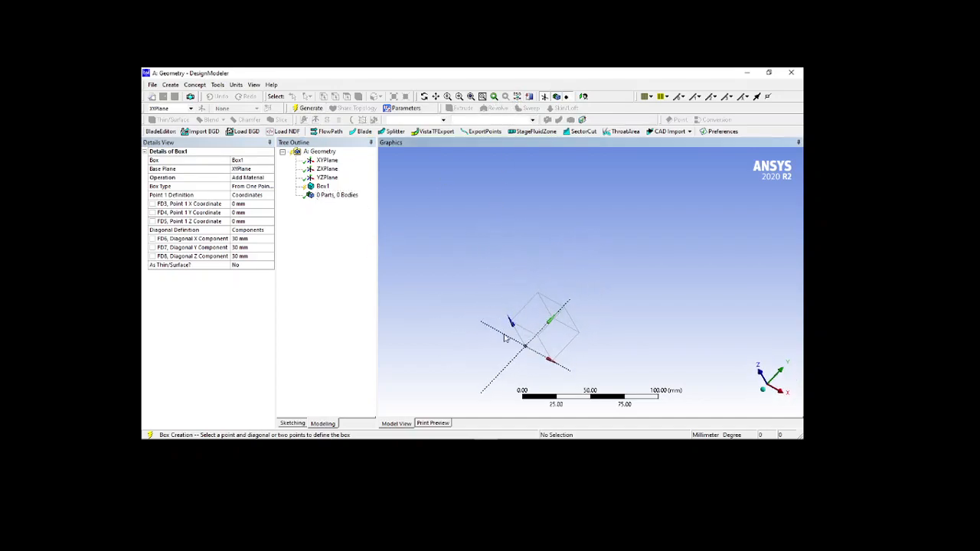
{"action": "middle_click_drag", "start_coordinate": [513, 361], "coordinate": [471, 261]}
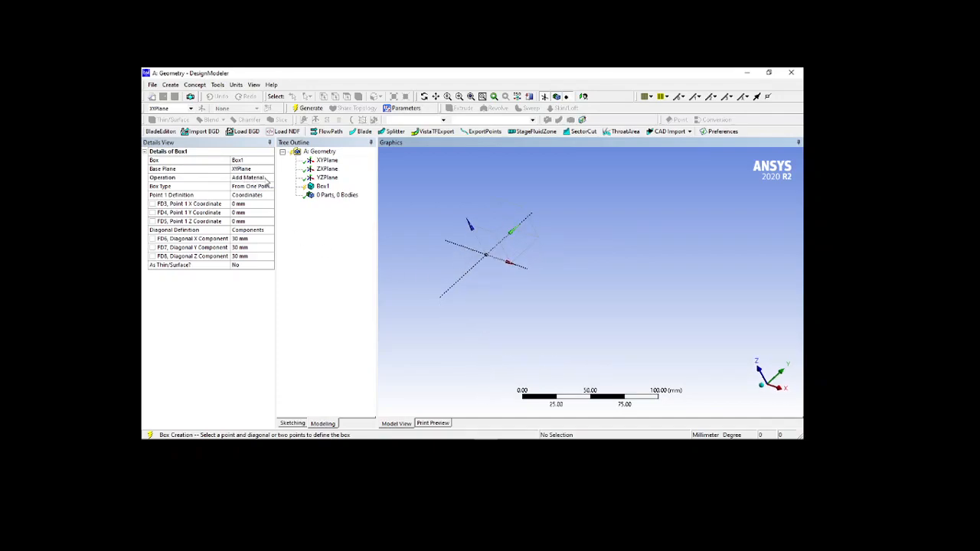
{"action": "left_click", "coordinate": [252, 177]}
{"action": "left_click", "coordinate": [269, 178]}
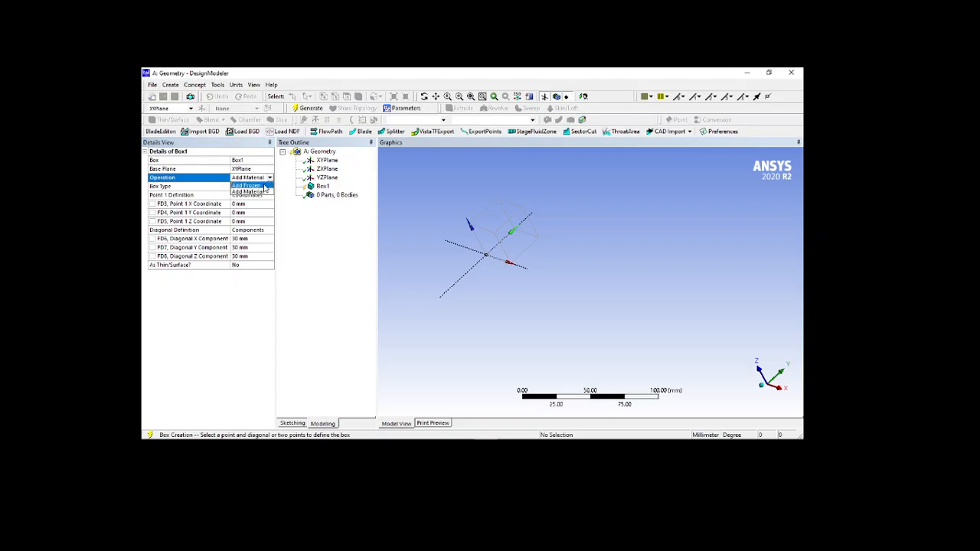
{"action": "left_click", "coordinate": [264, 192]}
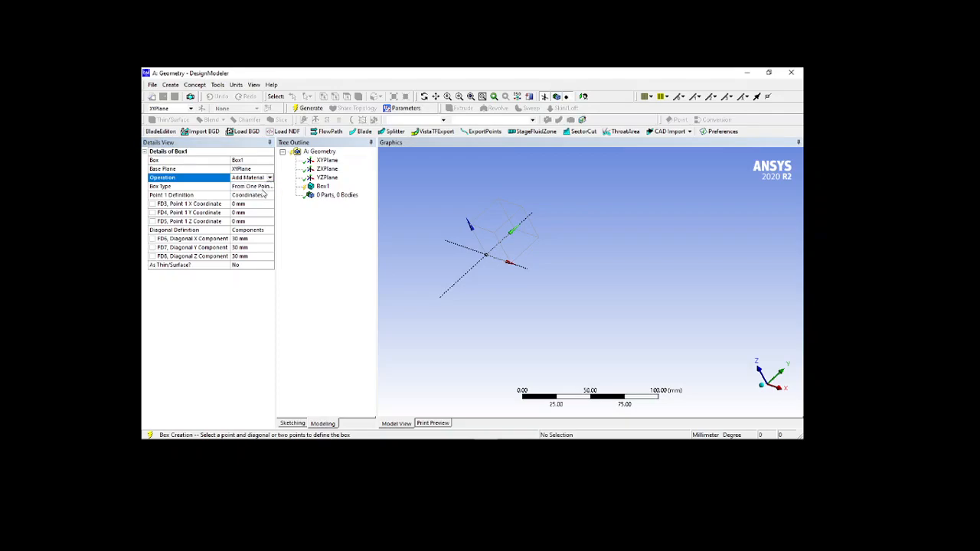
{"action": "left_click", "coordinate": [263, 189]}
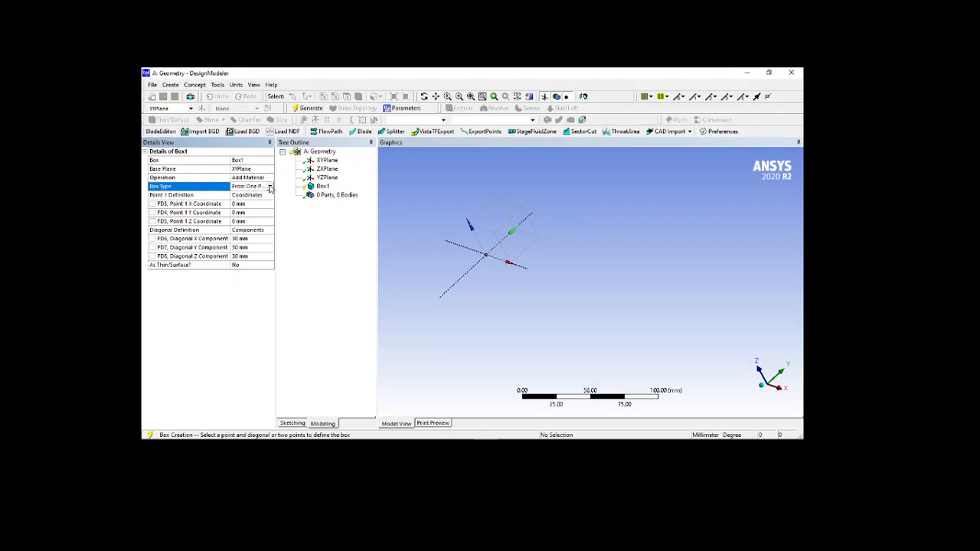
{"action": "left_click", "coordinate": [269, 188]}
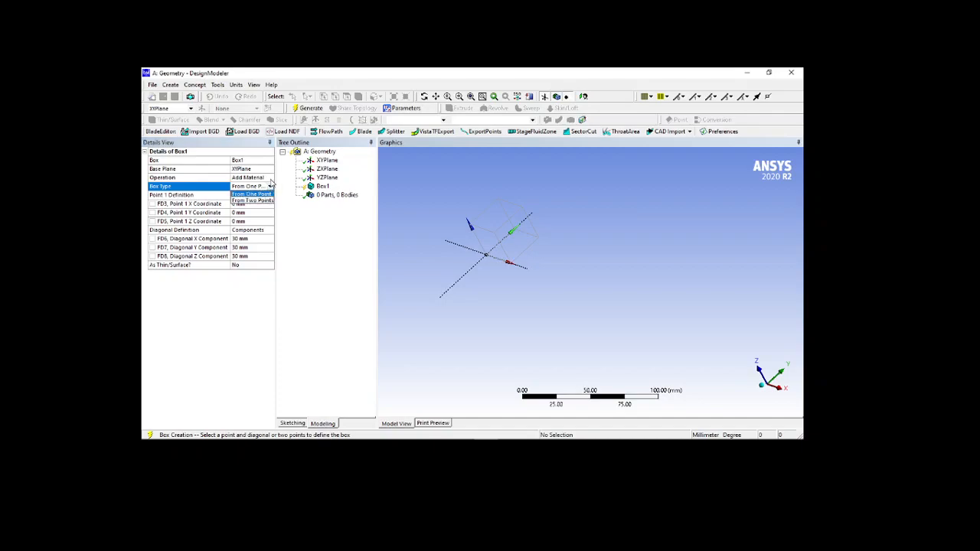
{"action": "left_click", "coordinate": [270, 180]}
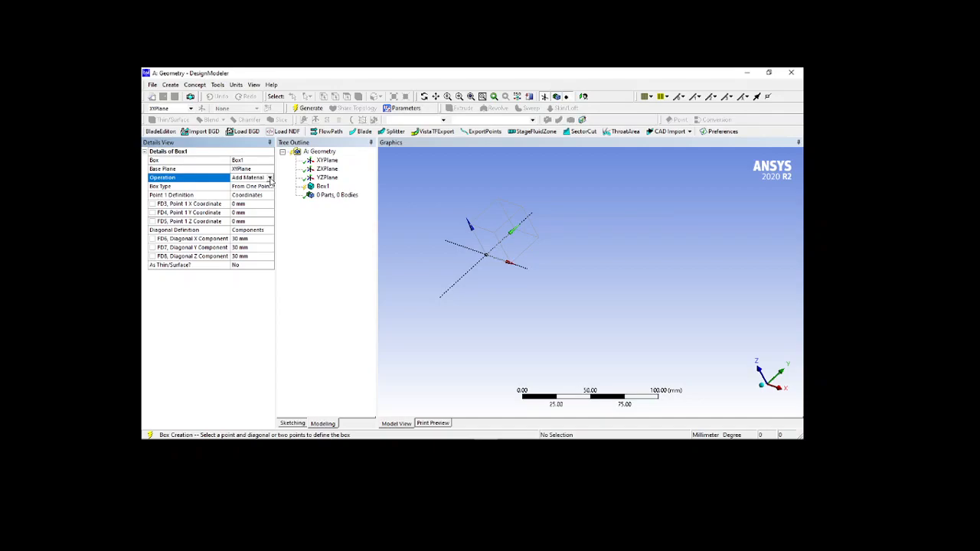
- Set the box's operation to Add Frozen and its box type to From One Point
{"action": "left_click", "coordinate": [270, 178]}
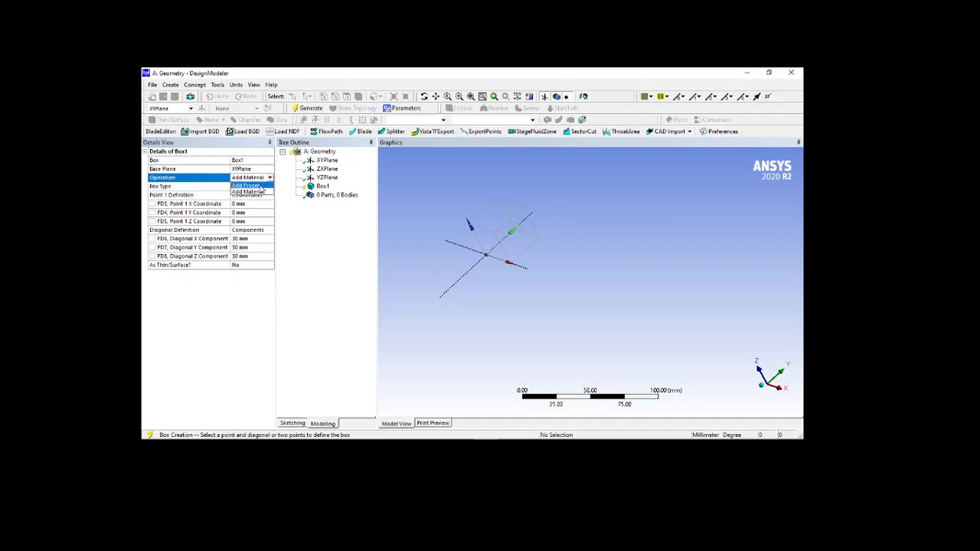
{"action": "left_click", "coordinate": [261, 187]}
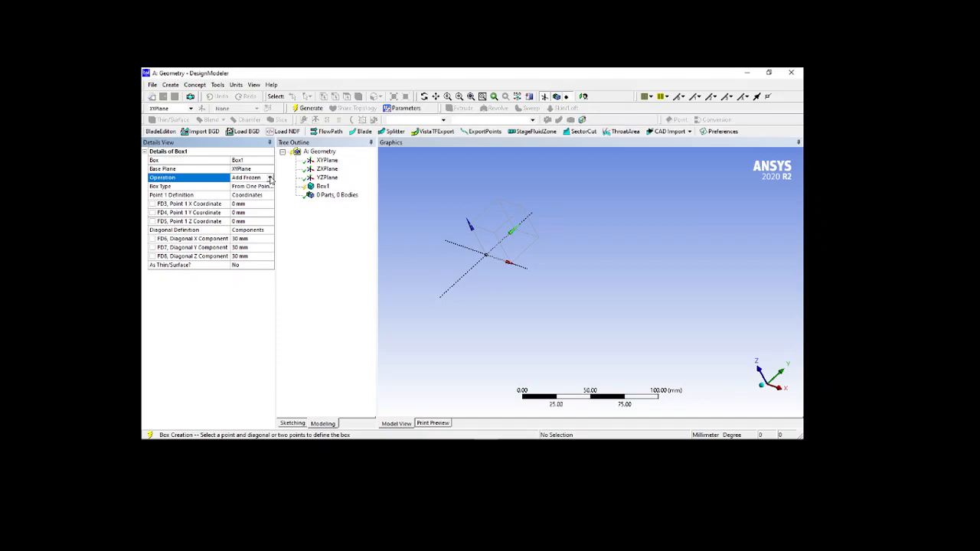
{"action": "left_click", "coordinate": [270, 178]}
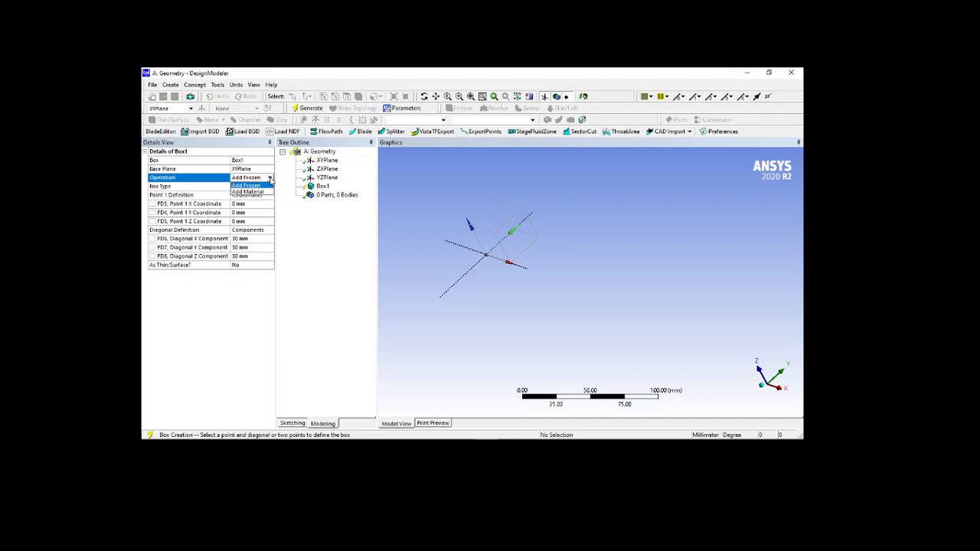
{"action": "left_click", "coordinate": [260, 186]}
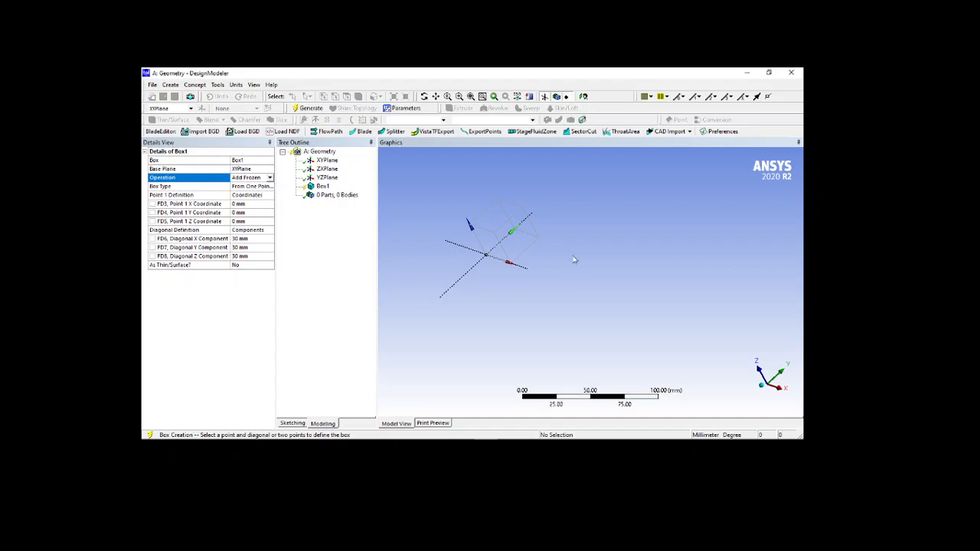
{"action": "left_click", "coordinate": [257, 188]}
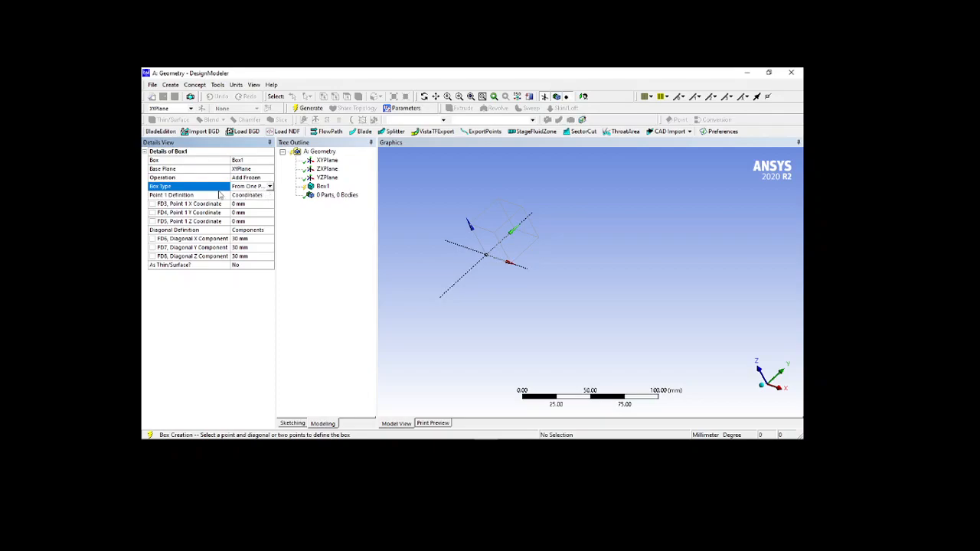
{"action": "left_click", "coordinate": [269, 187]}
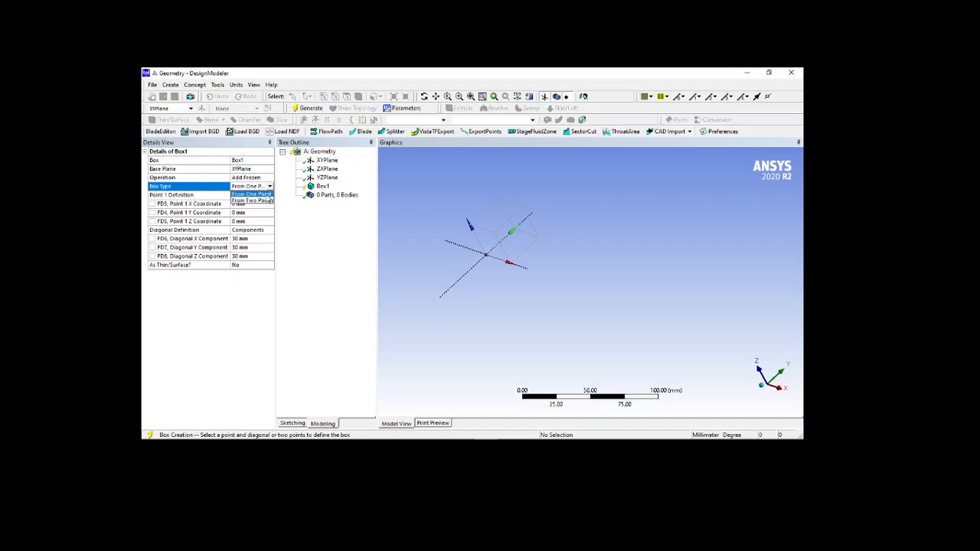
{"action": "left_click", "coordinate": [267, 195]}
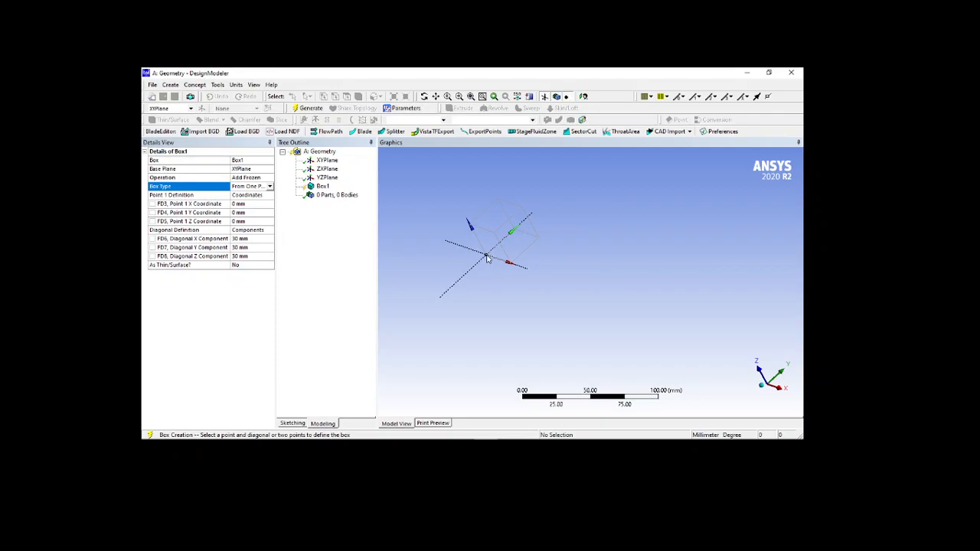
- Set the box's point 1 X, Y and Z coordinates to 20 mm each
{"action": "left_click", "coordinate": [253, 204]}
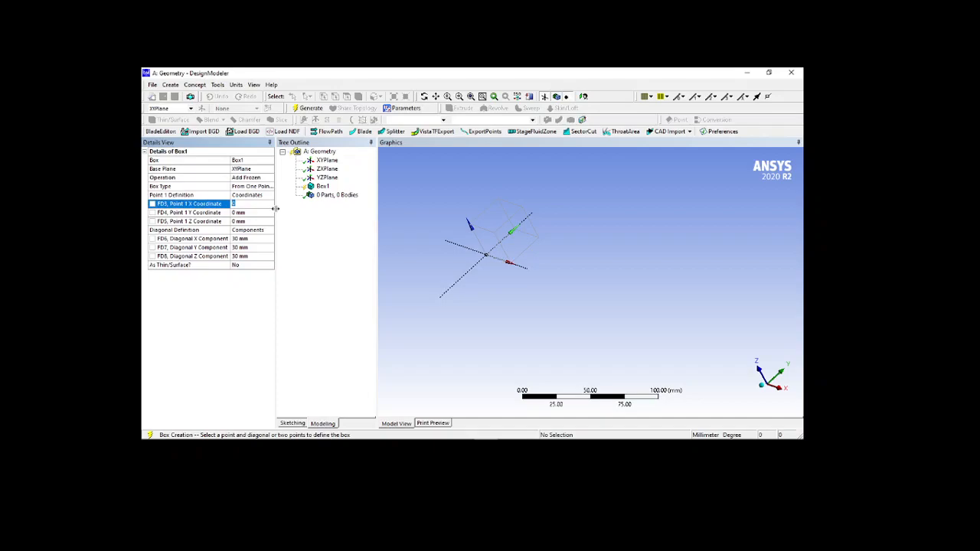
{"action": "type", "text": "20"}
{"action": "key", "text": "Return"}
{"action": "middle_click_drag", "start_coordinate": [479, 301], "coordinate": [476, 266]}
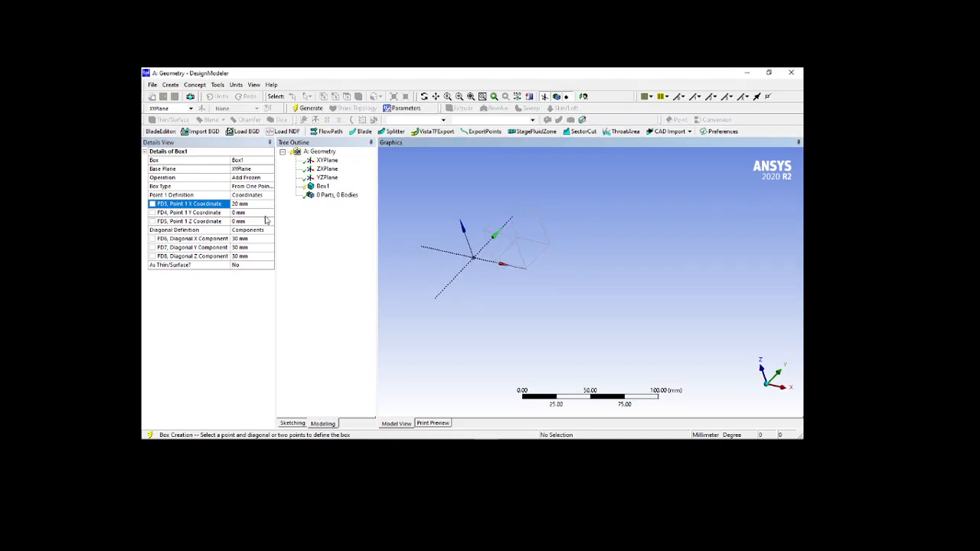
{"action": "left_click", "coordinate": [259, 213]}
{"action": "left_click", "coordinate": [259, 213]}
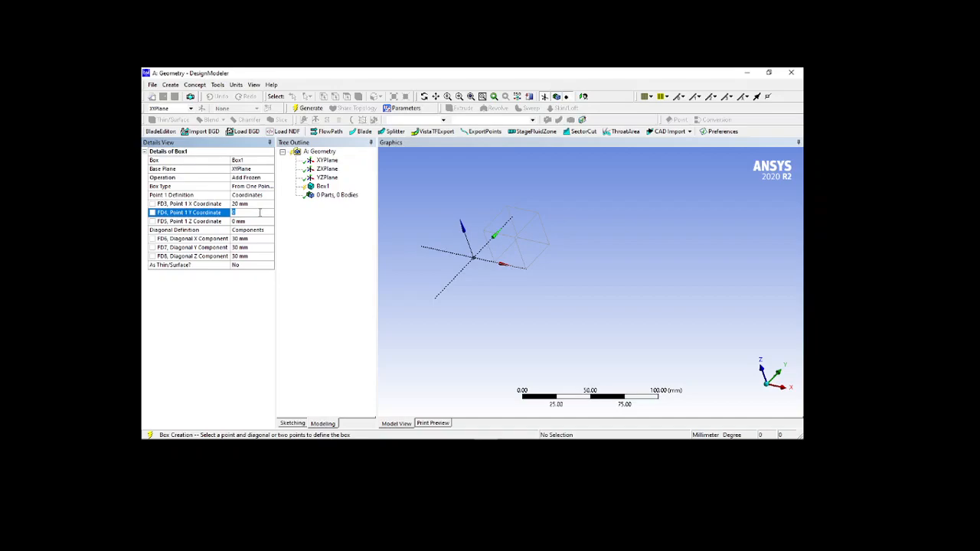
{"action": "key", "text": "Return"}
{"action": "left_click", "coordinate": [256, 222]}
{"action": "left_click", "coordinate": [255, 222]}
{"action": "key", "text": "Return"}
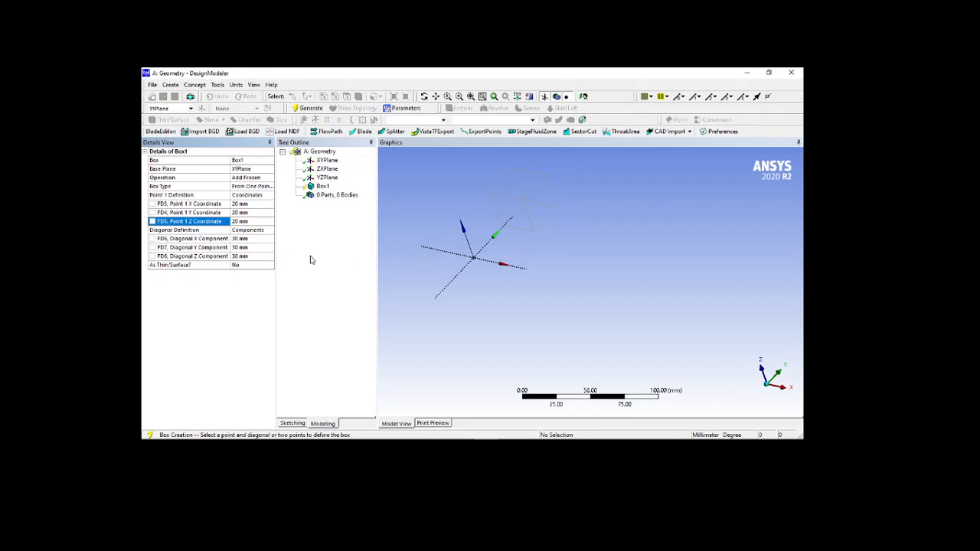
- Set the box's diagonal X component to 2 mm and generate the box
{"action": "left_click", "coordinate": [256, 241]}
{"action": "left_click", "coordinate": [256, 239]}
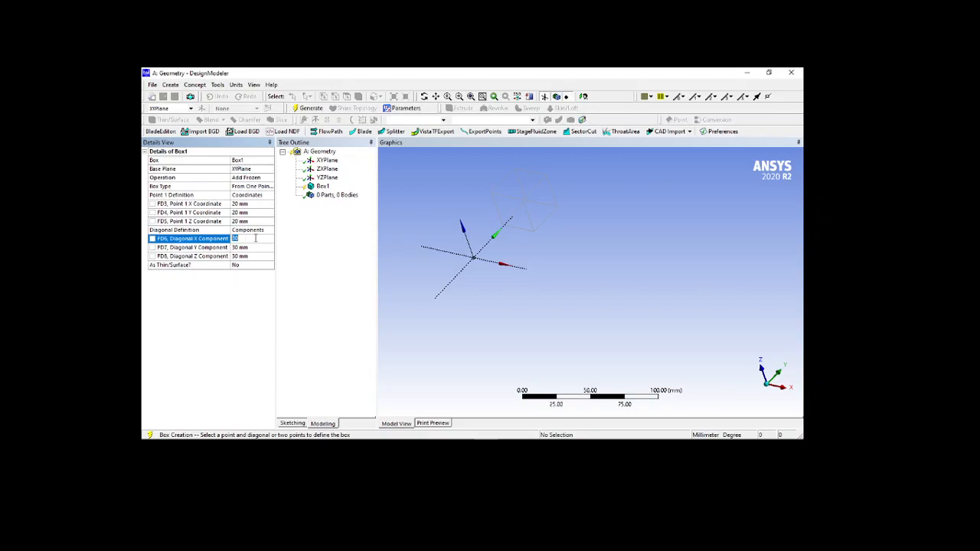
{"action": "type", "text": "1"}
{"action": "left_click", "coordinate": [311, 108]}
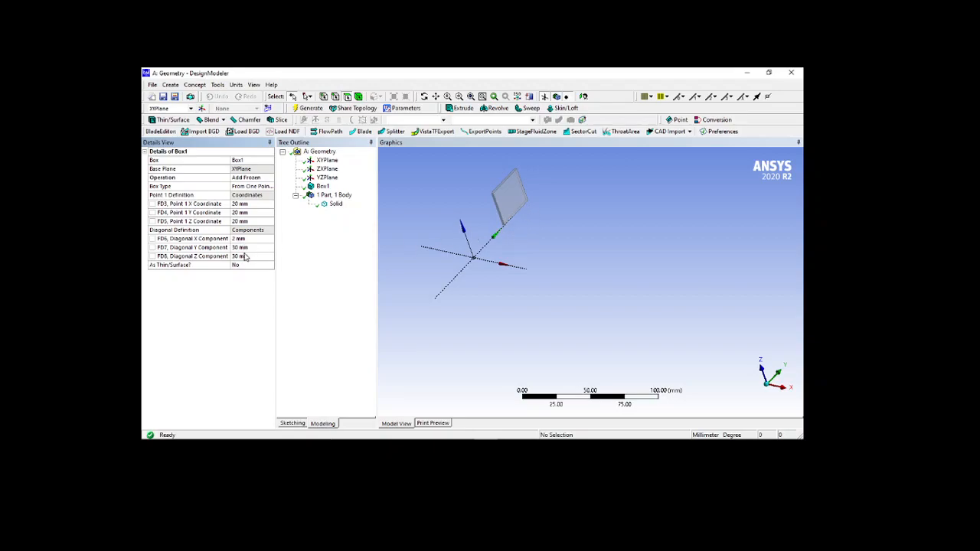
- Set the box's diagonal Y component to 60 mm and regenerate the body
{"action": "left_click", "coordinate": [246, 248]}
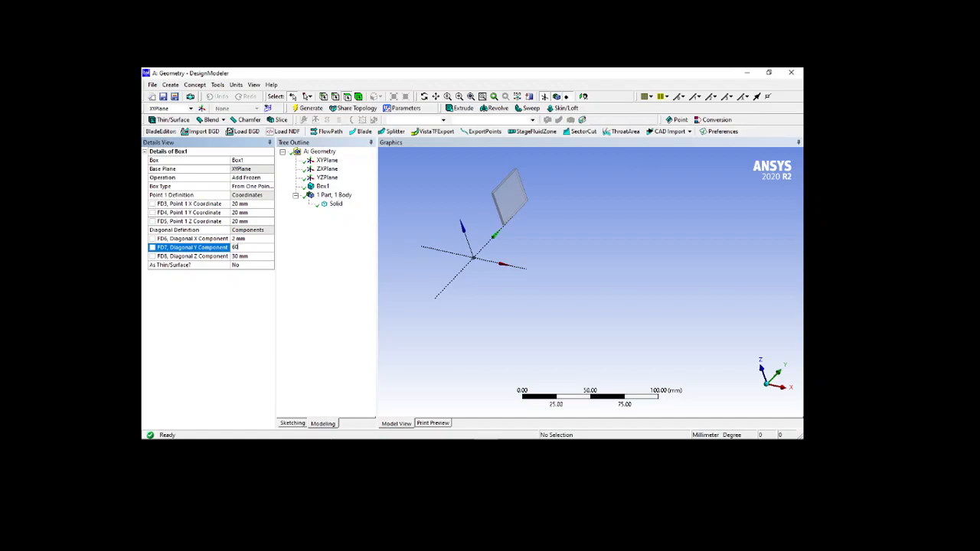
{"action": "left_click", "coordinate": [309, 108]}
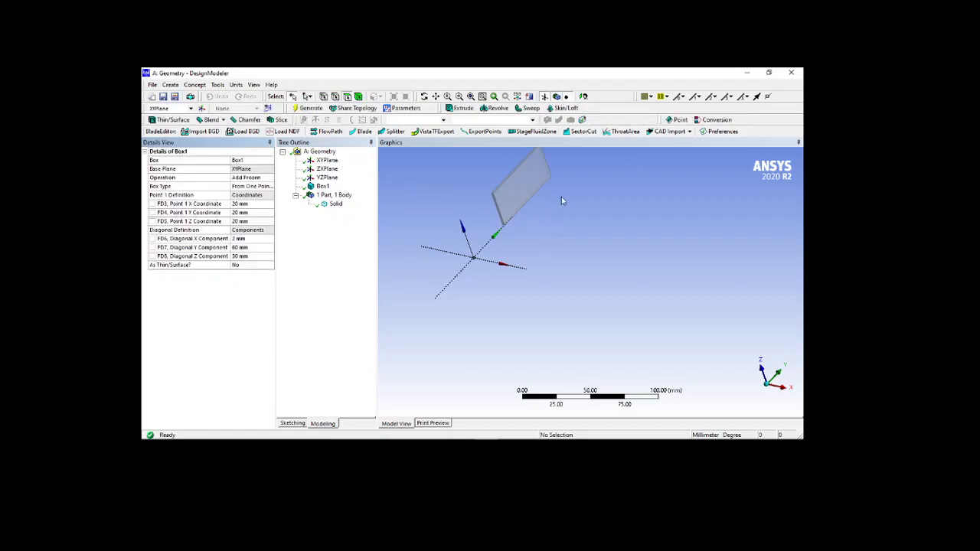
{"action": "middle_click_drag", "start_coordinate": [553, 266], "coordinate": [453, 272]}
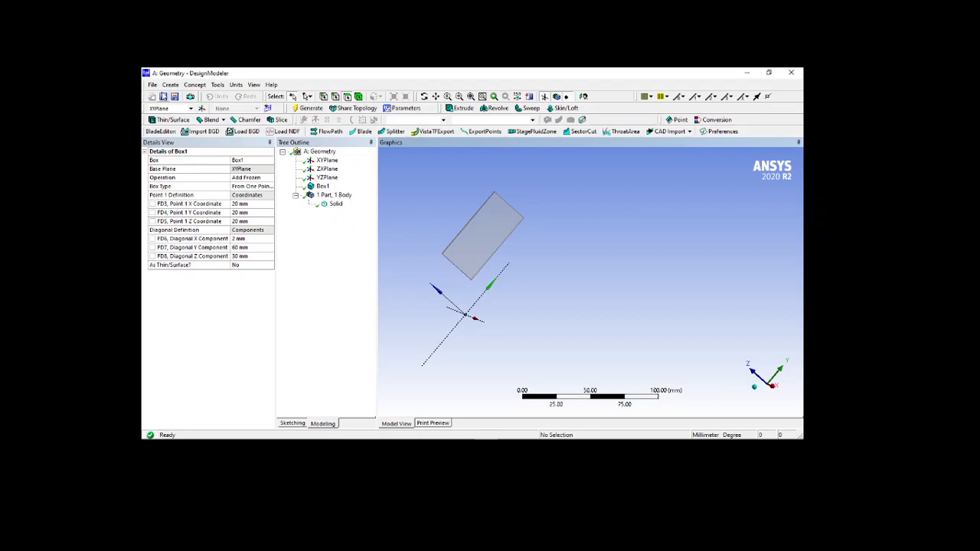
{"action": "left_click", "coordinate": [170, 85]}
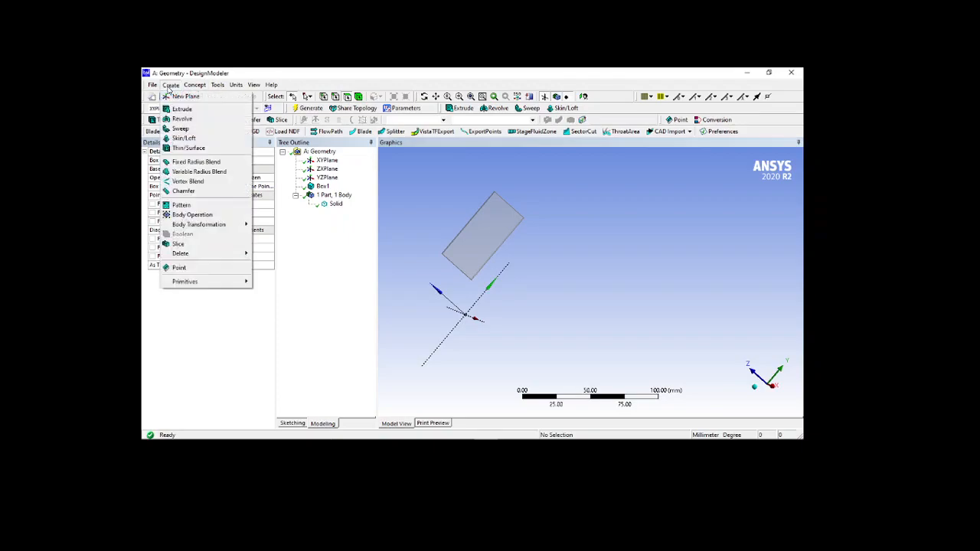
{"action": "mouse_move", "coordinate": [219, 290]}
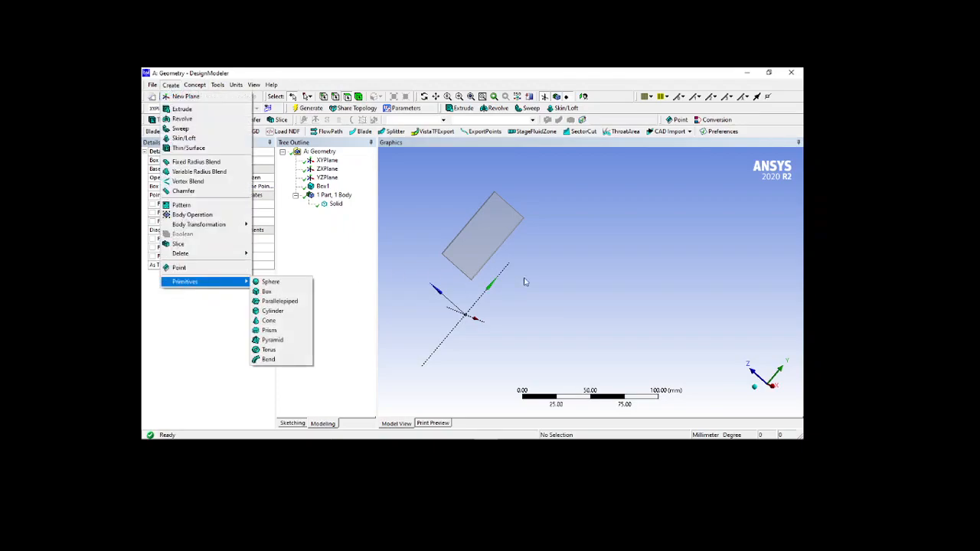
{"action": "left_click", "coordinate": [565, 299]}
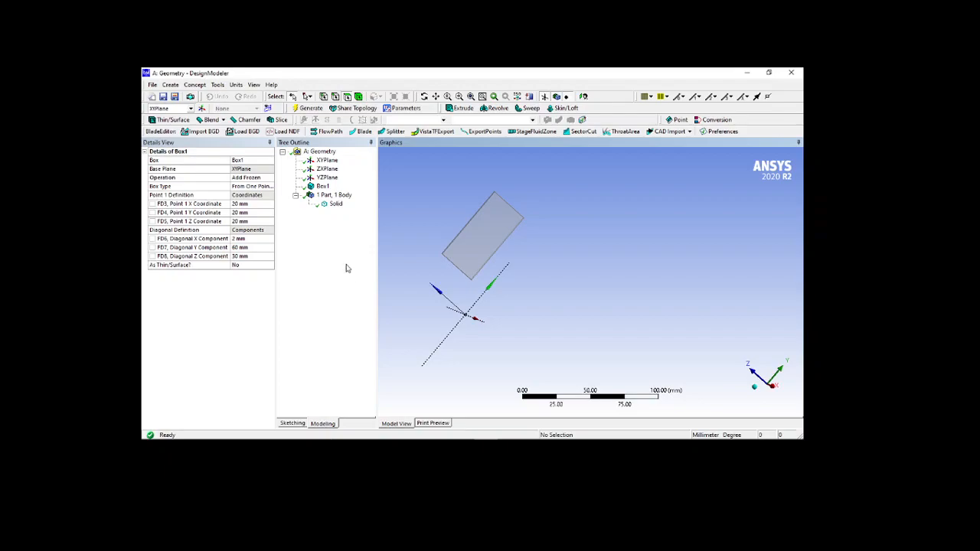
- Start a parallelepiped primitive and set its base plane to ZXPlane
{"action": "left_click", "coordinate": [171, 85]}
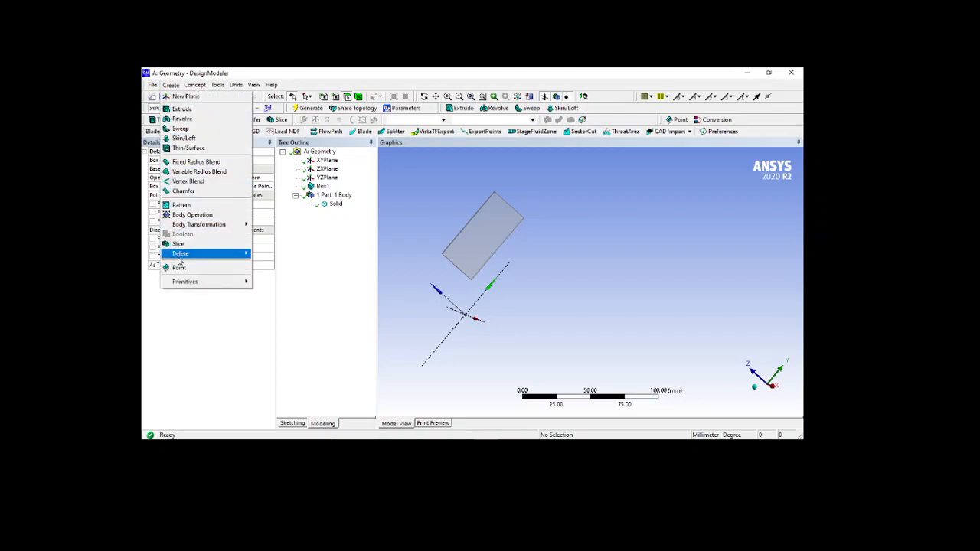
{"action": "mouse_move", "coordinate": [185, 284]}
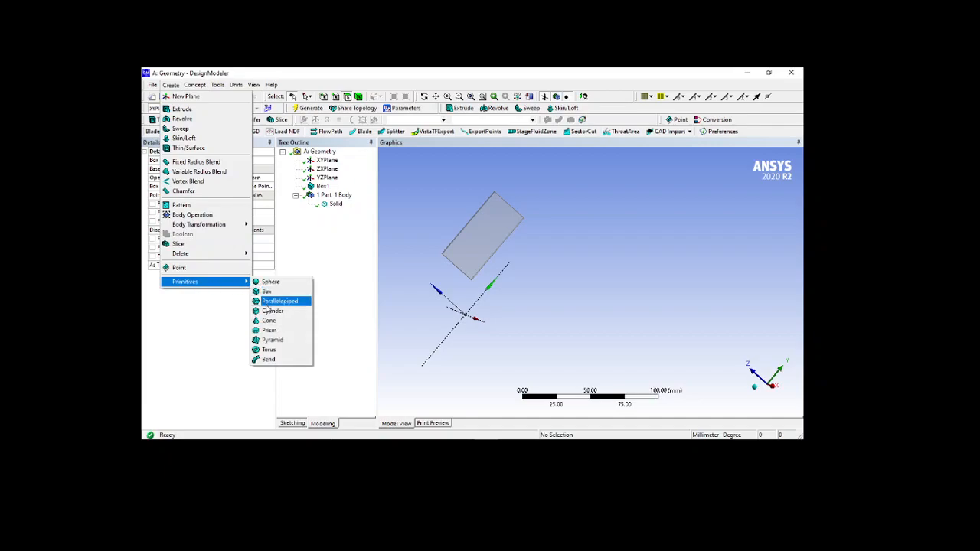
{"action": "left_click", "coordinate": [270, 303]}
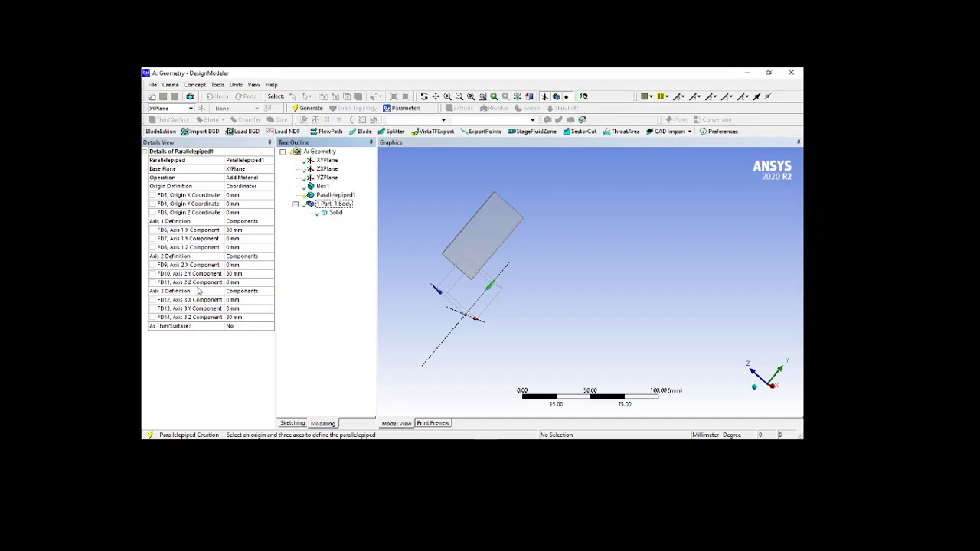
{"action": "middle_click_drag", "start_coordinate": [563, 278], "coordinate": [594, 285]}
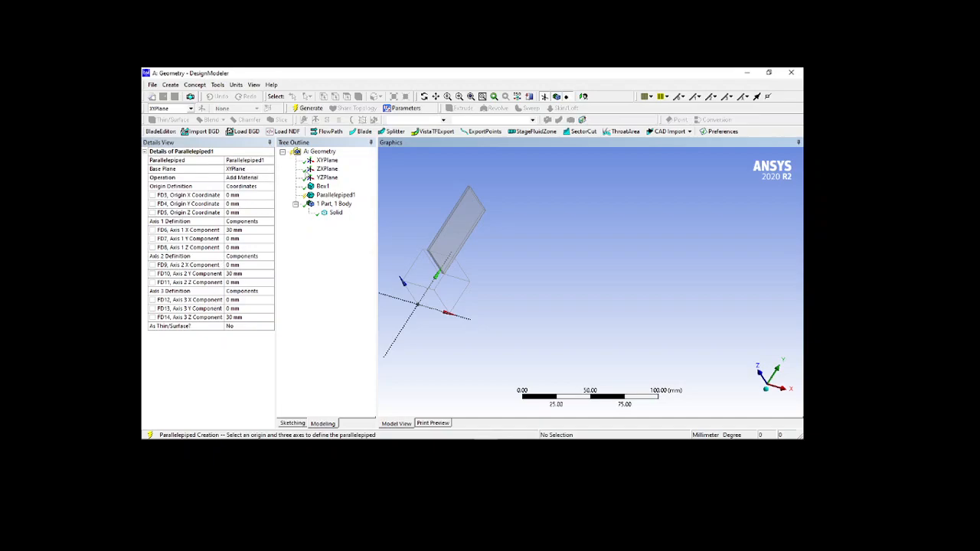
{"action": "left_click", "coordinate": [257, 169]}
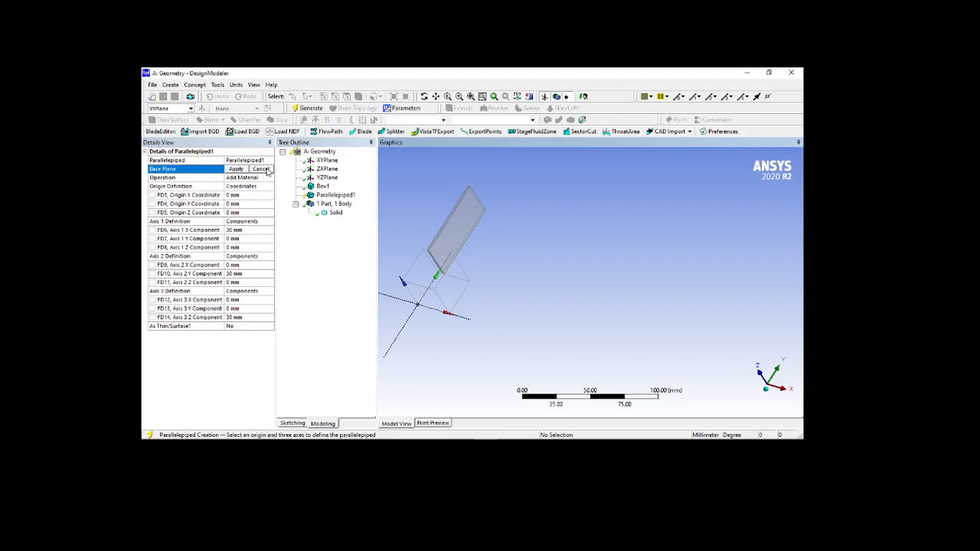
{"action": "left_click", "coordinate": [327, 169]}
{"action": "left_click", "coordinate": [237, 170]}
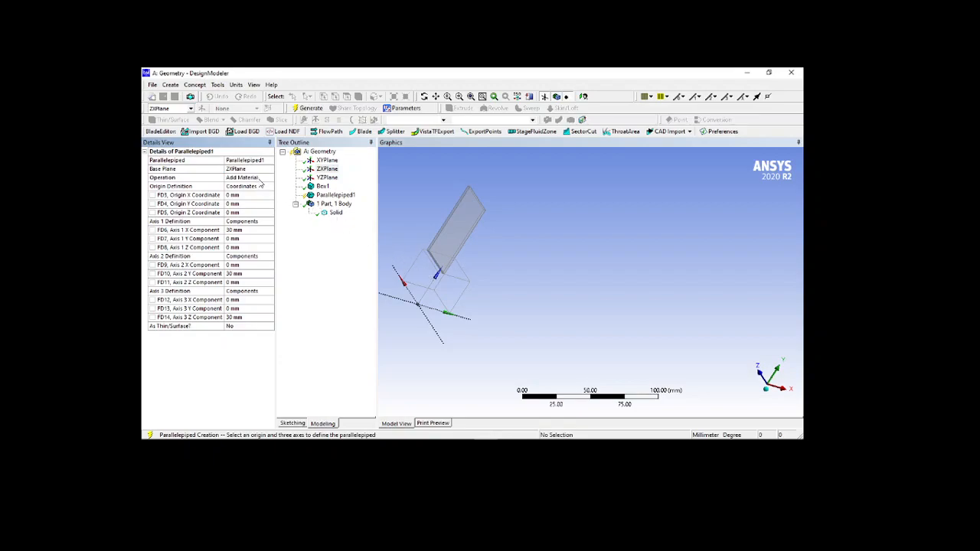
- Set the parallelepiped's operation to Add Frozen, with its origin defined by Coordinates
{"action": "left_click", "coordinate": [260, 179]}
{"action": "left_click", "coordinate": [270, 179]}
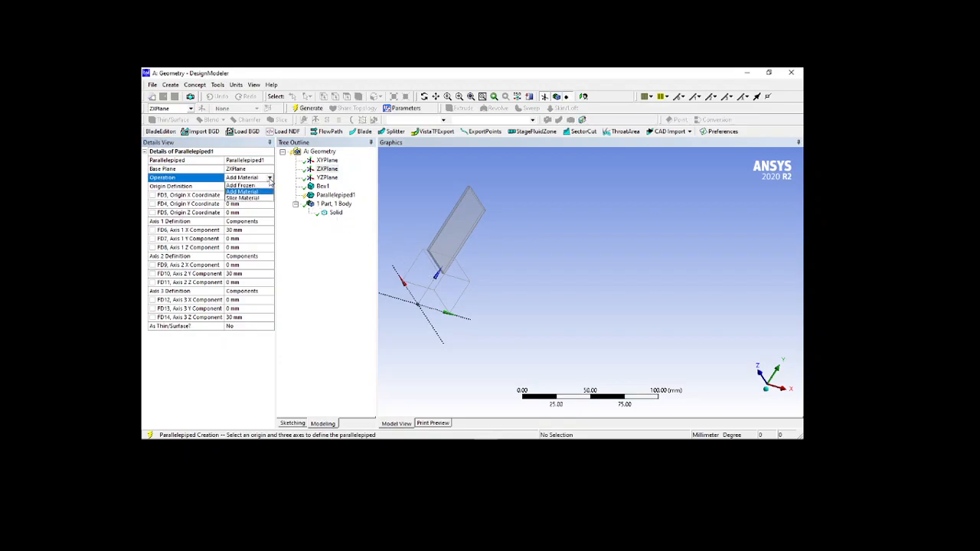
{"action": "left_click", "coordinate": [261, 187]}
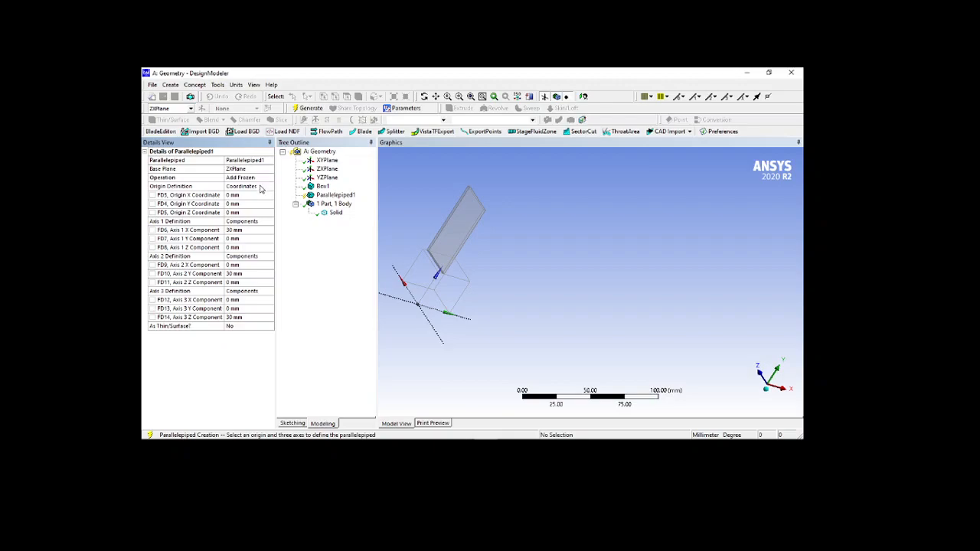
{"action": "left_click", "coordinate": [259, 188]}
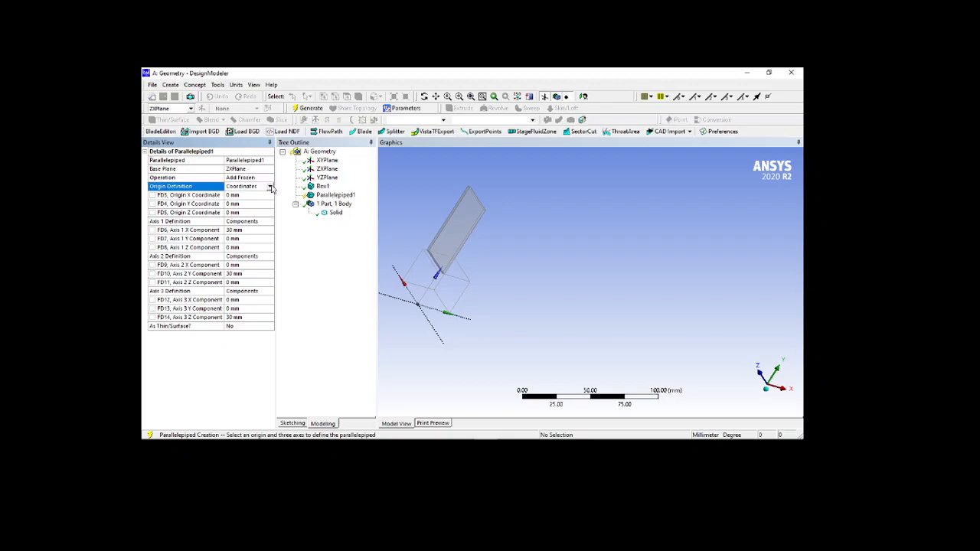
{"action": "left_click", "coordinate": [270, 187]}
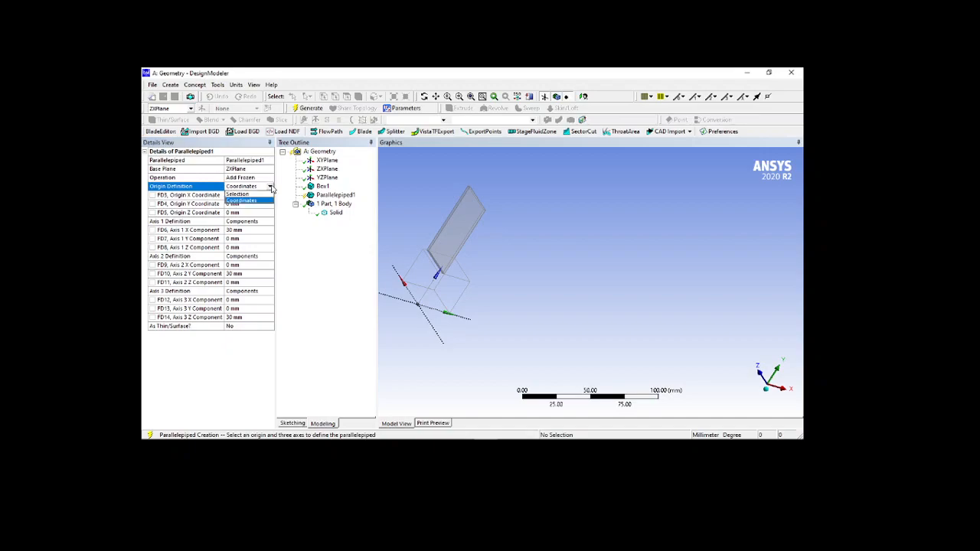
{"action": "left_click", "coordinate": [257, 201]}
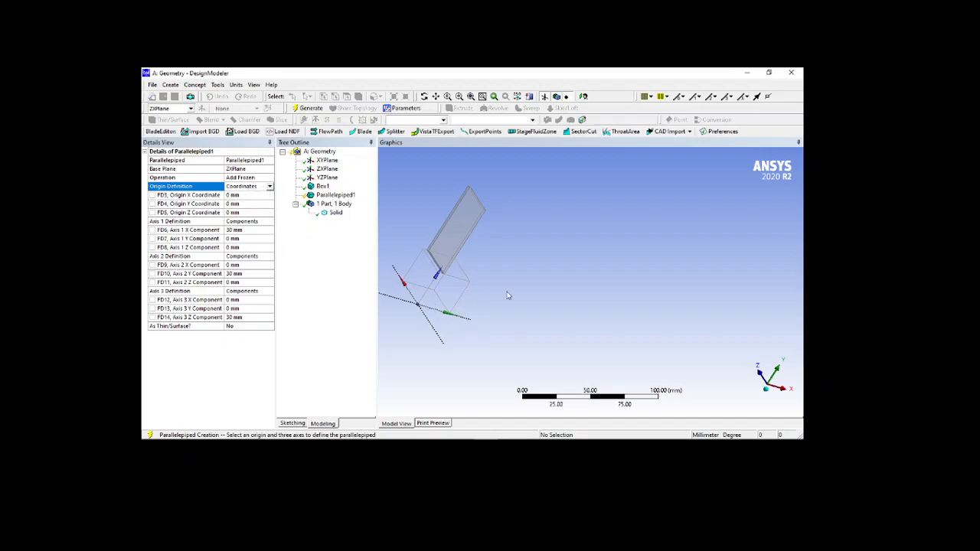
- Set the parallelepiped's axis 1 Y and Z components to 20 mm each
{"action": "middle_click_drag", "start_coordinate": [516, 285], "coordinate": [482, 286]}
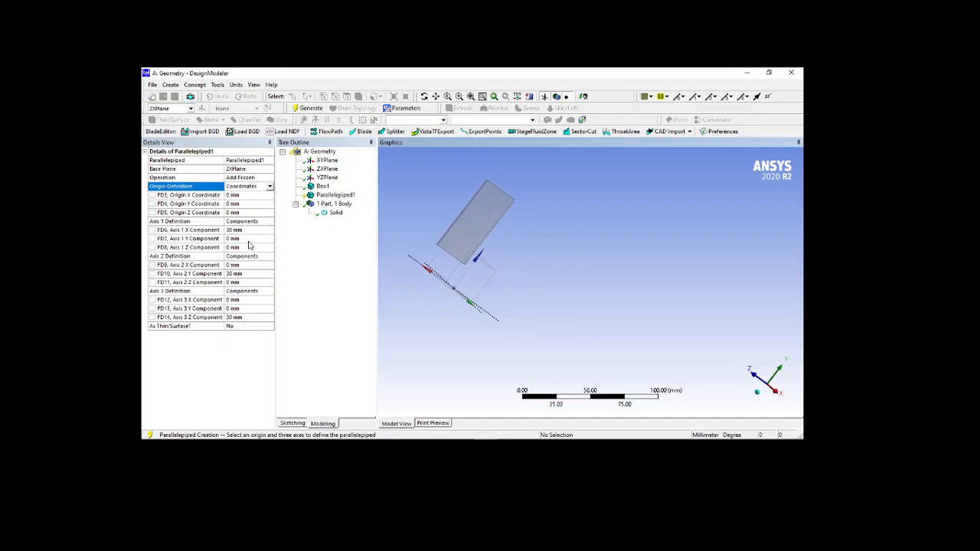
{"action": "middle_click_drag", "start_coordinate": [501, 330], "coordinate": [523, 307]}
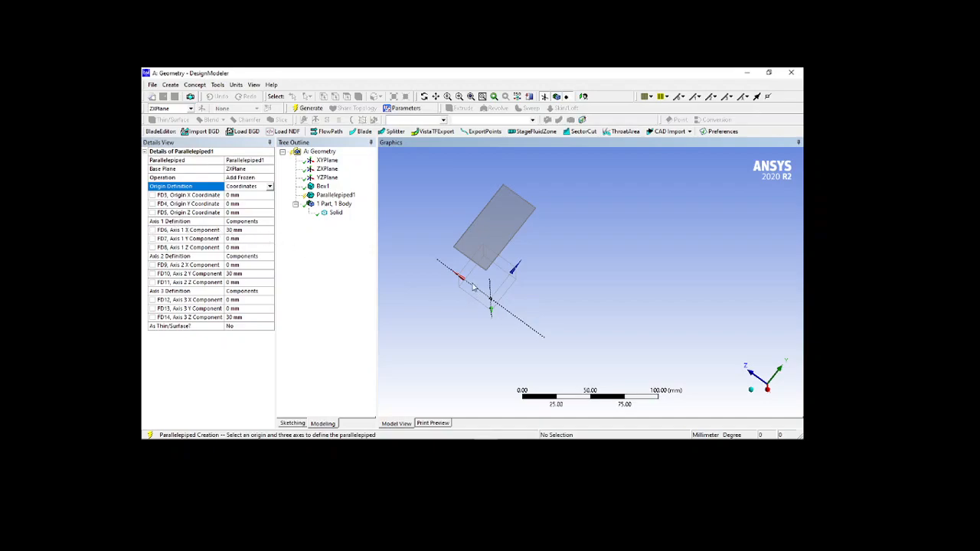
{"action": "left_click_drag", "start_coordinate": [486, 337], "coordinate": [528, 309]}
{"action": "middle_click_drag", "start_coordinate": [529, 309], "coordinate": [535, 304]}
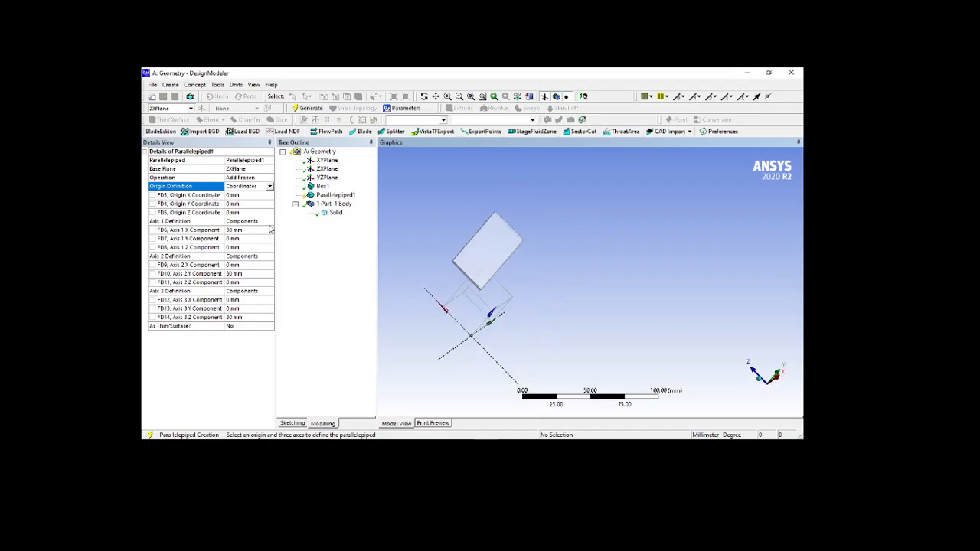
{"action": "left_click", "coordinate": [246, 240]}
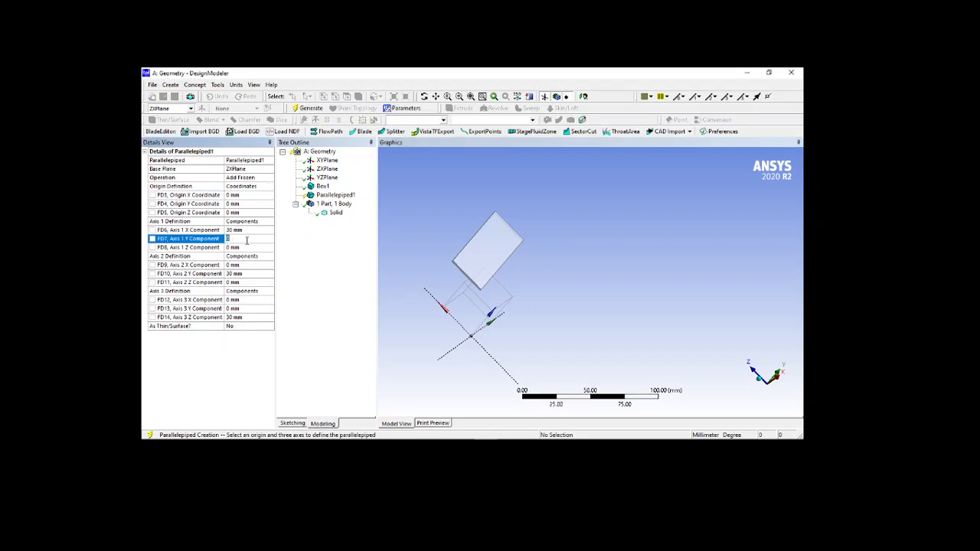
{"action": "type", "text": "20"}
{"action": "key", "text": "Return"}
{"action": "left_click", "coordinate": [248, 247]}
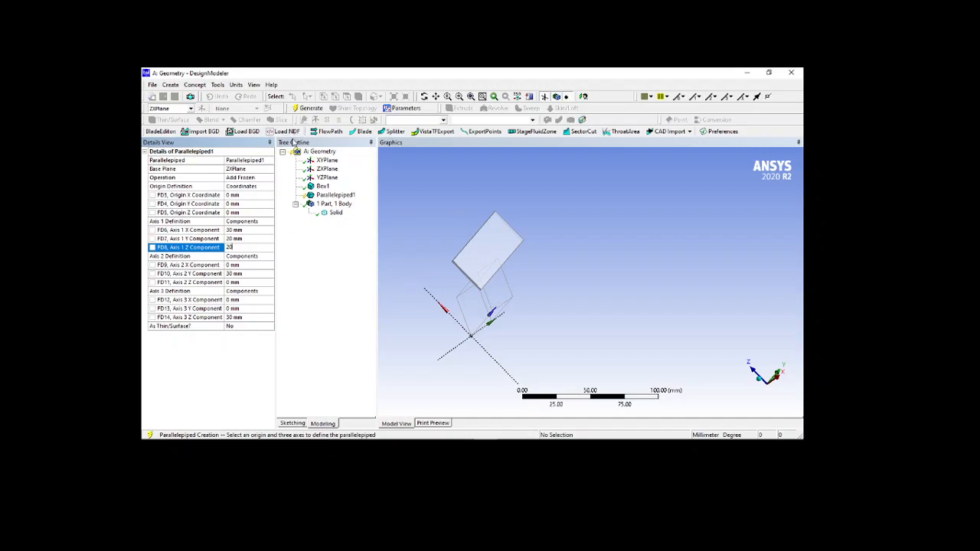
{"action": "key", "text": "Return"}
- Turn on the As Thin/Surface option for the parallelepiped and generate it
{"action": "middle_click_drag", "start_coordinate": [528, 292], "coordinate": [574, 282]}
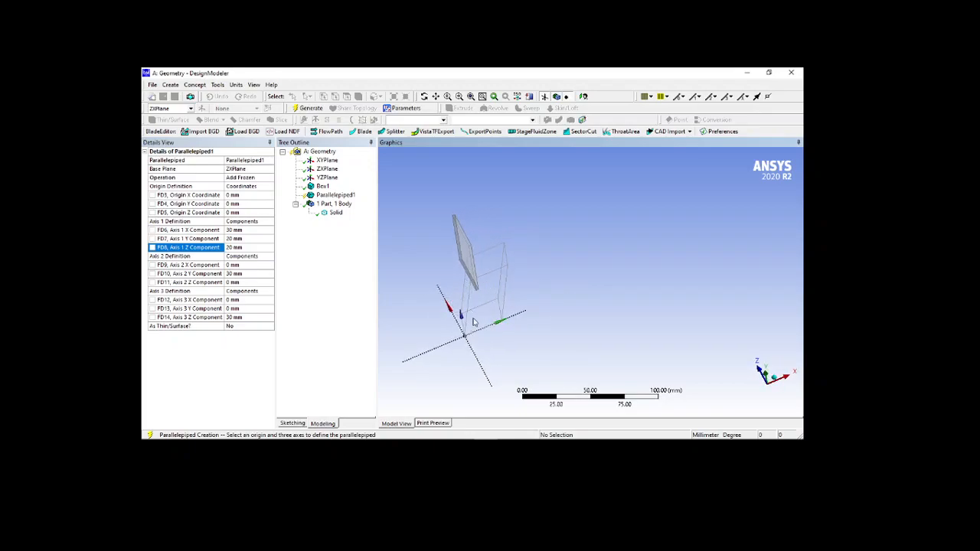
{"action": "middle_click_drag", "start_coordinate": [570, 307], "coordinate": [469, 315]}
{"action": "middle_click_drag", "start_coordinate": [525, 287], "coordinate": [538, 290]}
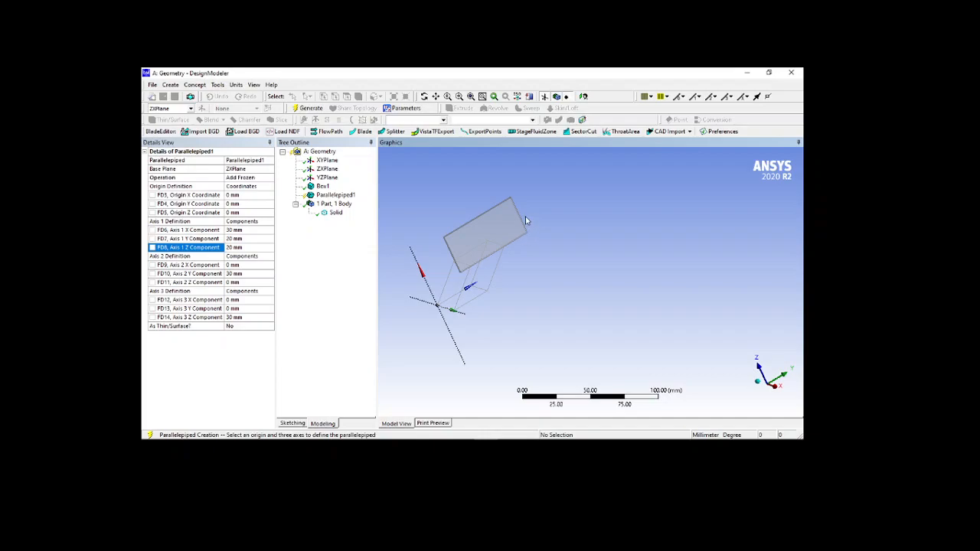
{"action": "middle_click_drag", "start_coordinate": [500, 272], "coordinate": [530, 241]}
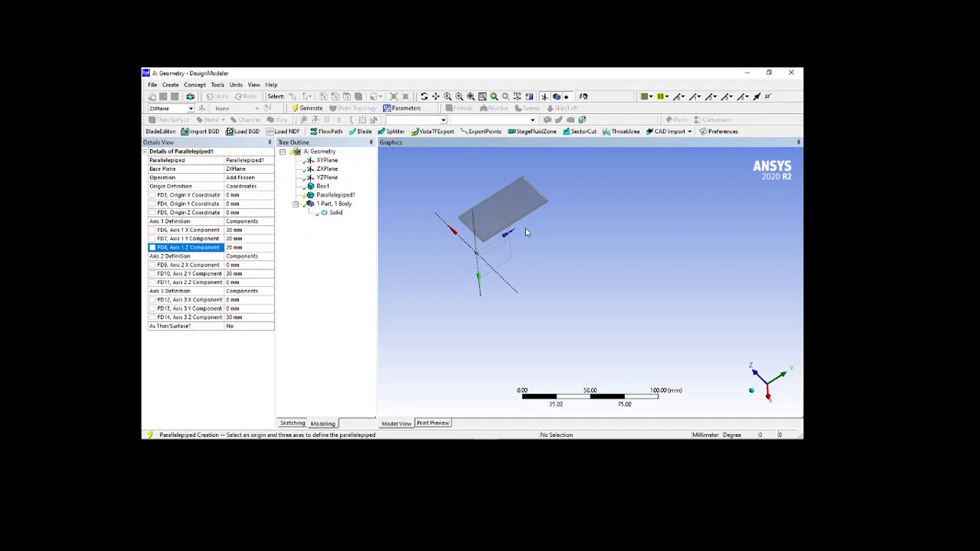
{"action": "middle_click_drag", "start_coordinate": [524, 236], "coordinate": [540, 221]}
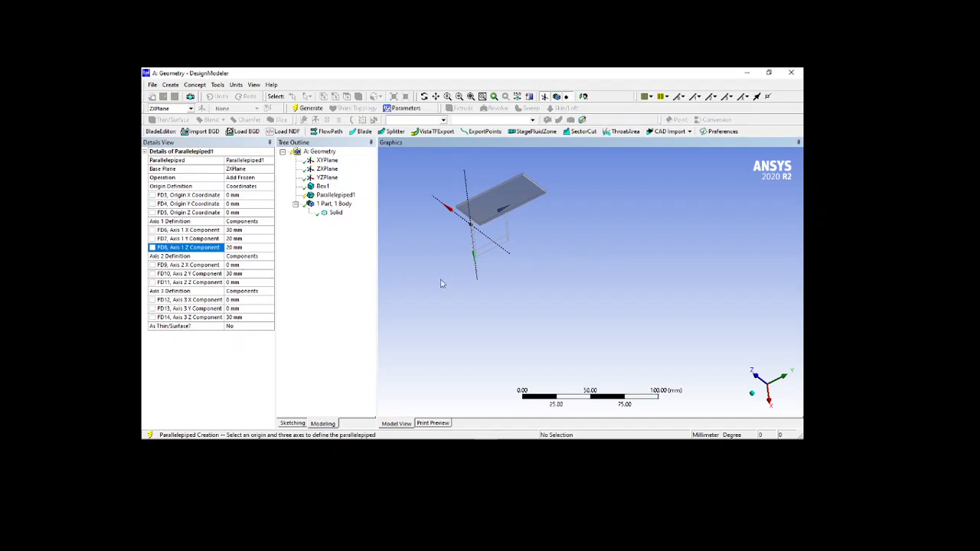
{"action": "left_click", "coordinate": [240, 327]}
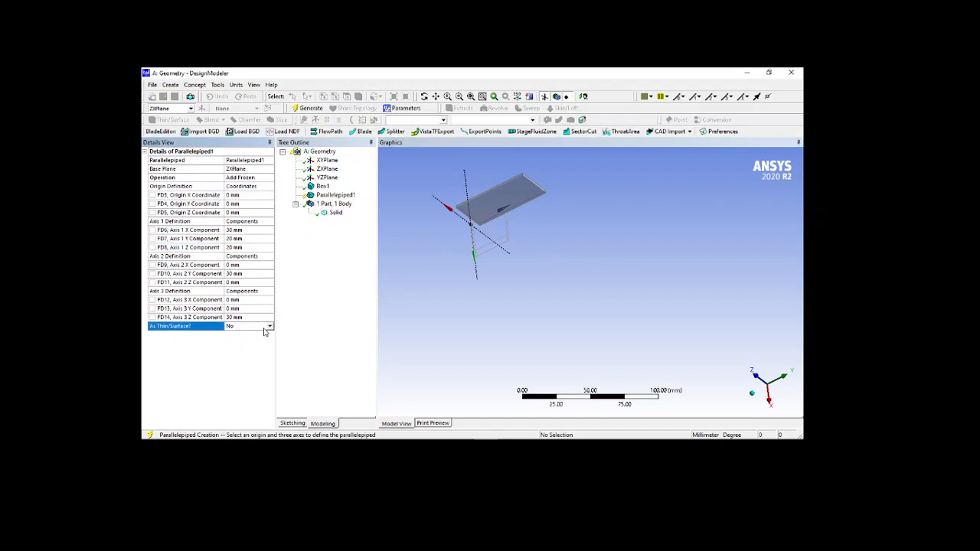
{"action": "left_click", "coordinate": [270, 328]}
{"action": "left_click", "coordinate": [228, 337]}
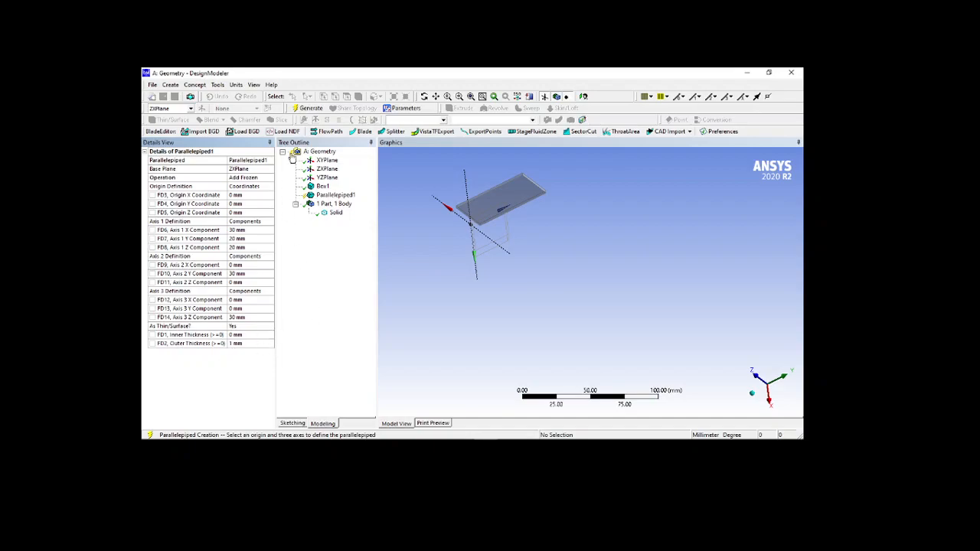
{"action": "left_click", "coordinate": [309, 108]}
- Examine the hollow parallelepiped and the box by selecting each solid body in the model
{"action": "middle_click_drag", "start_coordinate": [538, 276], "coordinate": [625, 300]}
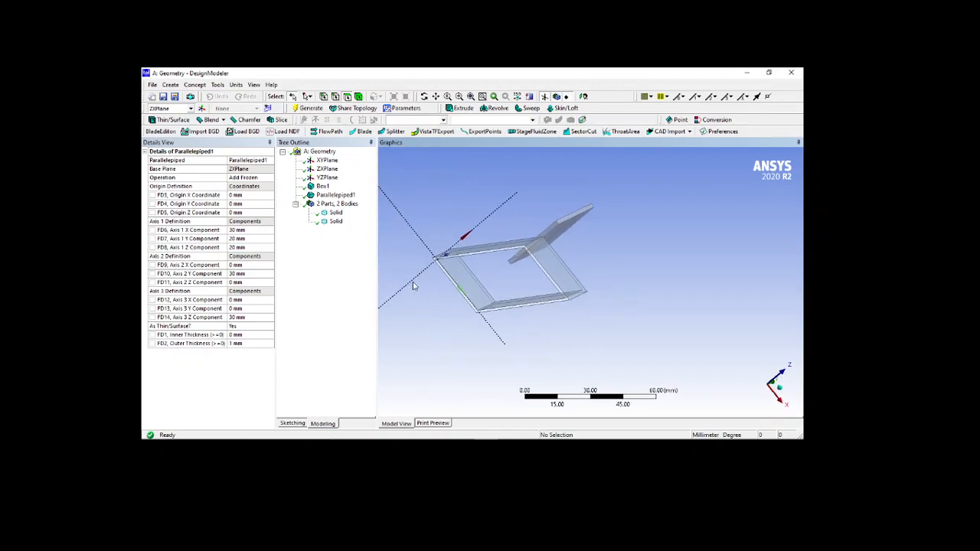
{"action": "scroll", "coordinate": [448, 276], "scroll_direction": "up", "scroll_amount": 3}
{"action": "middle_click_drag", "start_coordinate": [459, 275], "coordinate": [487, 269], "text": "ctrl"}
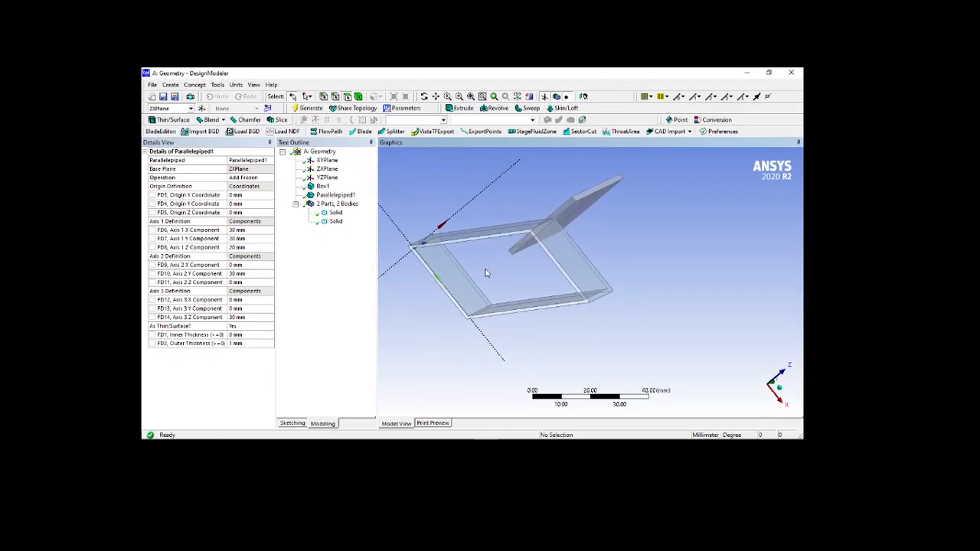
{"action": "left_click", "coordinate": [334, 222]}
{"action": "left_click", "coordinate": [331, 213]}
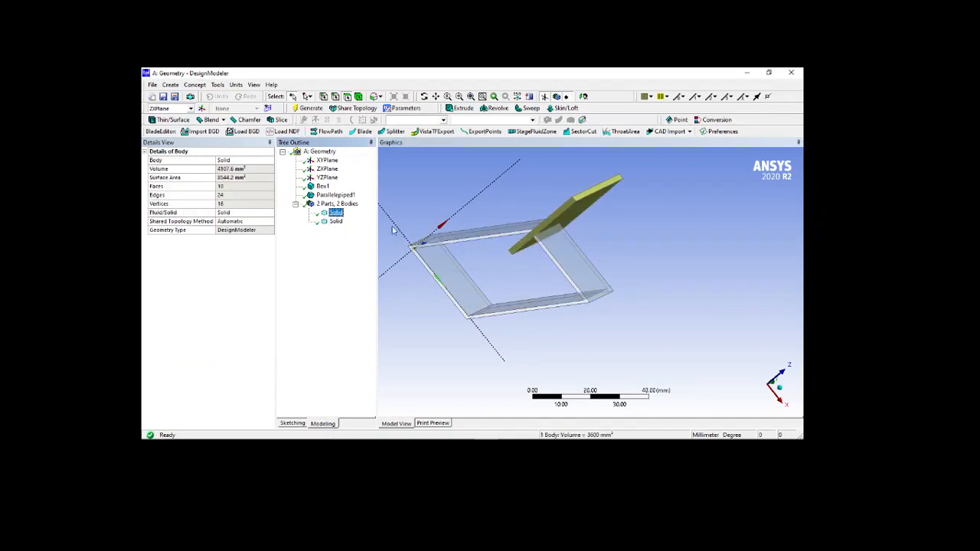
{"action": "middle_click_drag", "start_coordinate": [645, 225], "coordinate": [642, 229]}
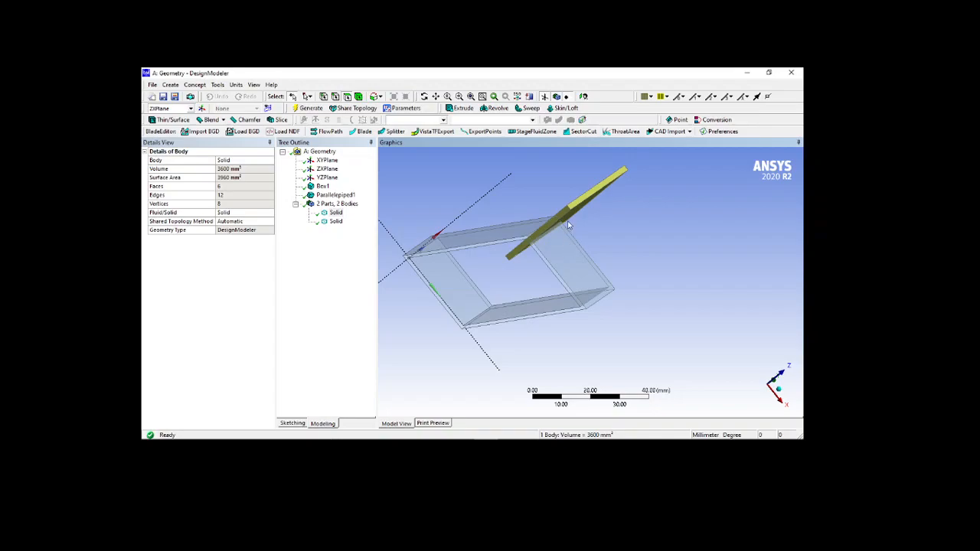
{"action": "left_click", "coordinate": [334, 221]}
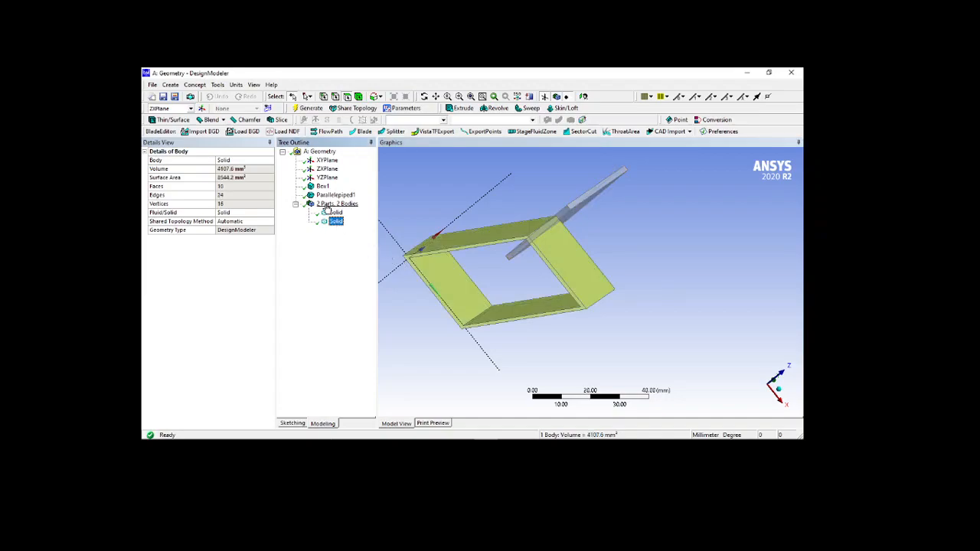
- Delete the parallelepiped and box features from the model
{"action": "left_click", "coordinate": [327, 196]}
{"action": "key", "text": "Delete"}
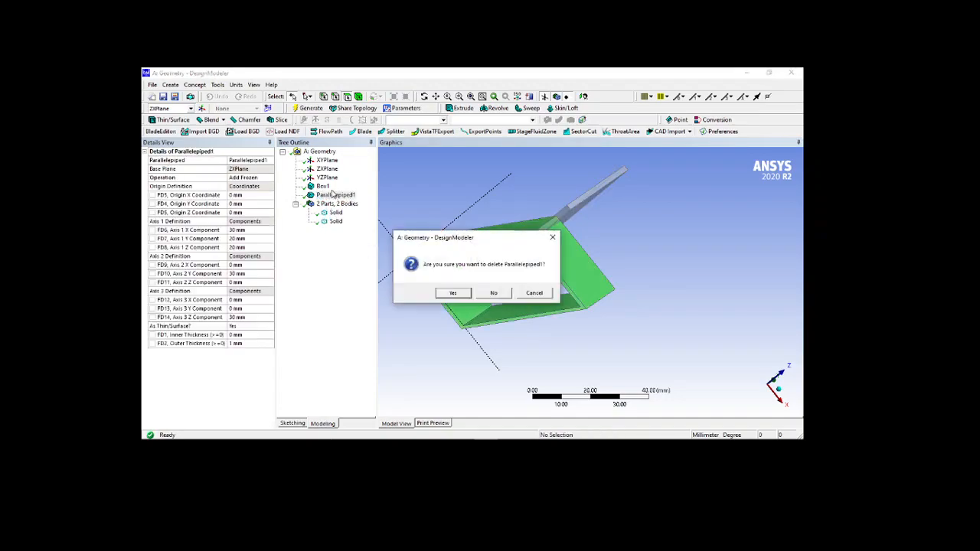
{"action": "left_click", "coordinate": [450, 295]}
{"action": "left_click", "coordinate": [325, 194]}
{"action": "key", "text": "Delete"}
{"action": "key", "text": "Return"}
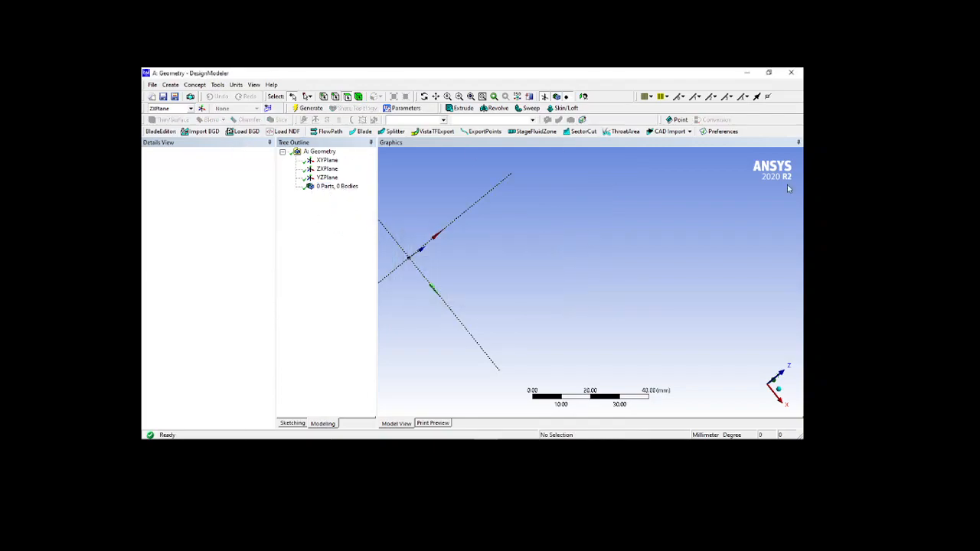
- Add a cylinder primitive and set its base plane to YZPlane
{"action": "left_click", "coordinate": [170, 84]}
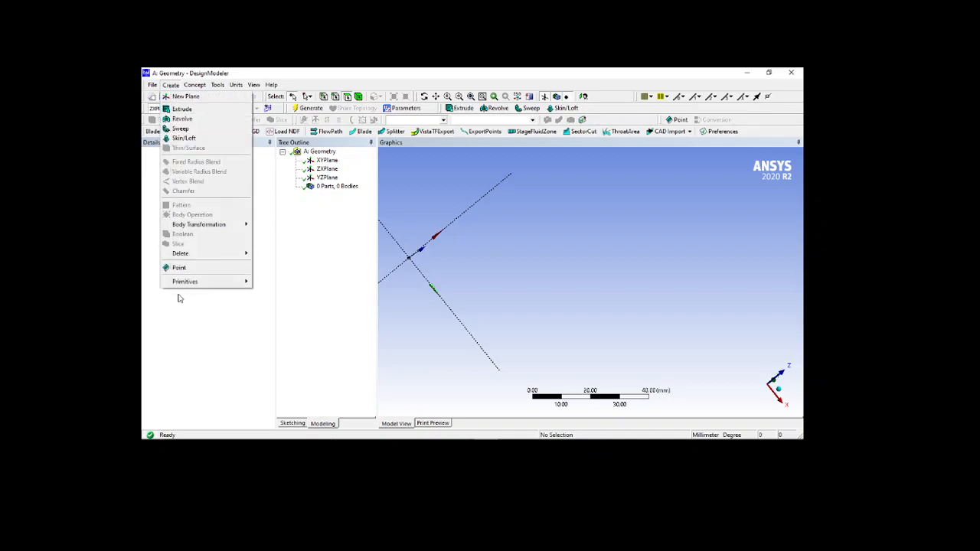
{"action": "mouse_move", "coordinate": [188, 287]}
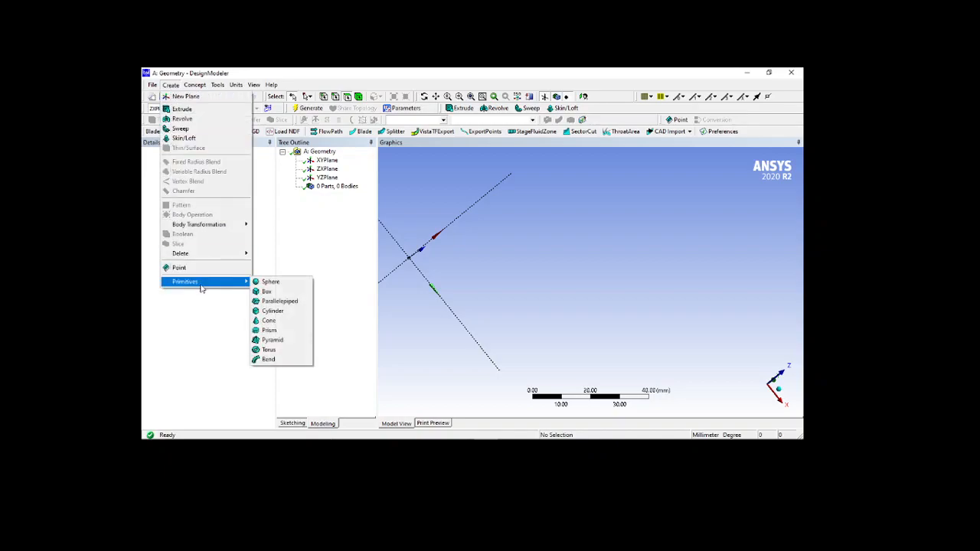
{"action": "left_click", "coordinate": [260, 313]}
{"action": "scroll", "coordinate": [523, 253], "scroll_direction": "down", "scroll_amount": 3}
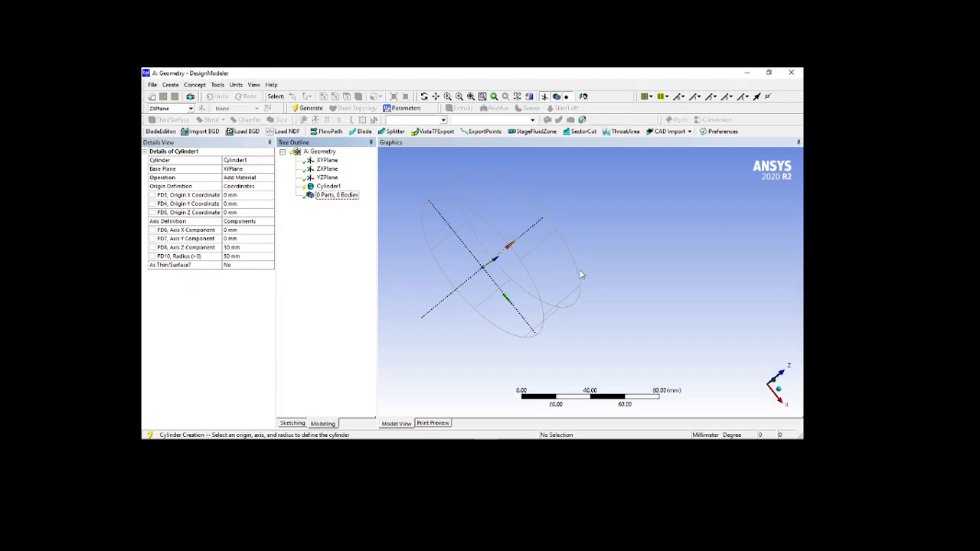
{"action": "middle_click_drag", "start_coordinate": [492, 314], "coordinate": [511, 302]}
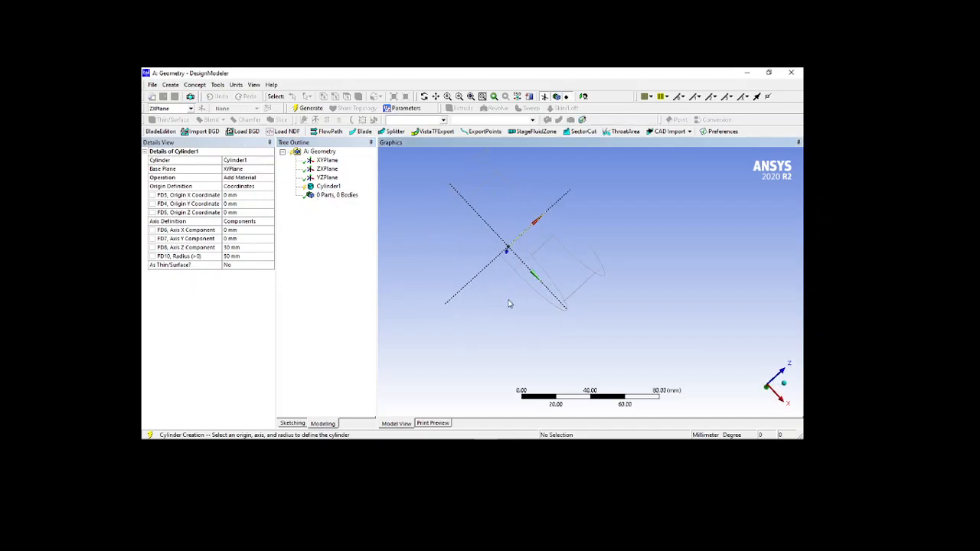
{"action": "mouse_move", "coordinate": [582, 310]}
{"action": "middle_mouse_down"}
{"action": "mouse_move", "coordinate": [597, 293]}
{"action": "mouse_move", "coordinate": [639, 293]}
{"action": "mouse_move", "coordinate": [650, 267]}
{"action": "mouse_move", "coordinate": [630, 258]}
{"action": "mouse_move", "coordinate": [625, 278]}
{"action": "mouse_move", "coordinate": [666, 286]}
{"action": "mouse_move", "coordinate": [587, 309]}
{"action": "middle_mouse_up"}
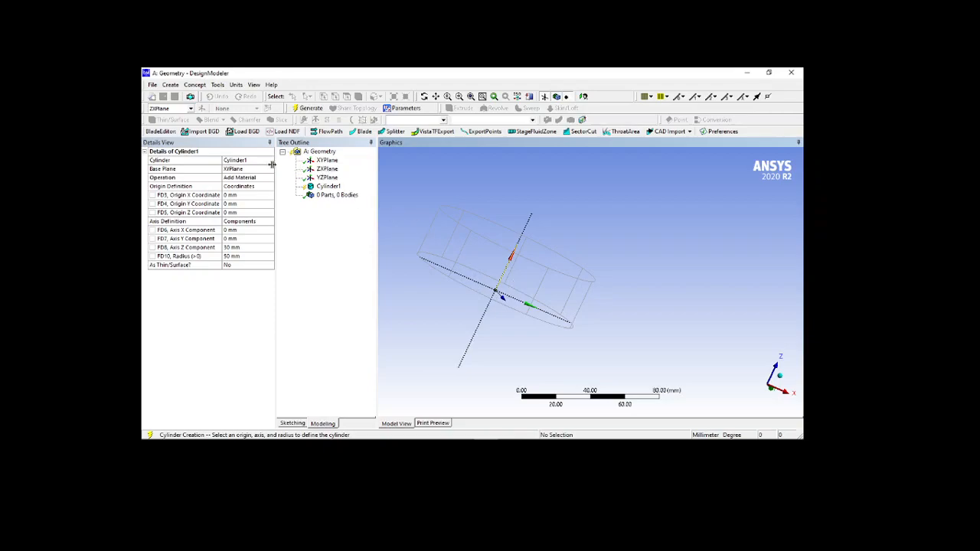
{"action": "left_click", "coordinate": [239, 171]}
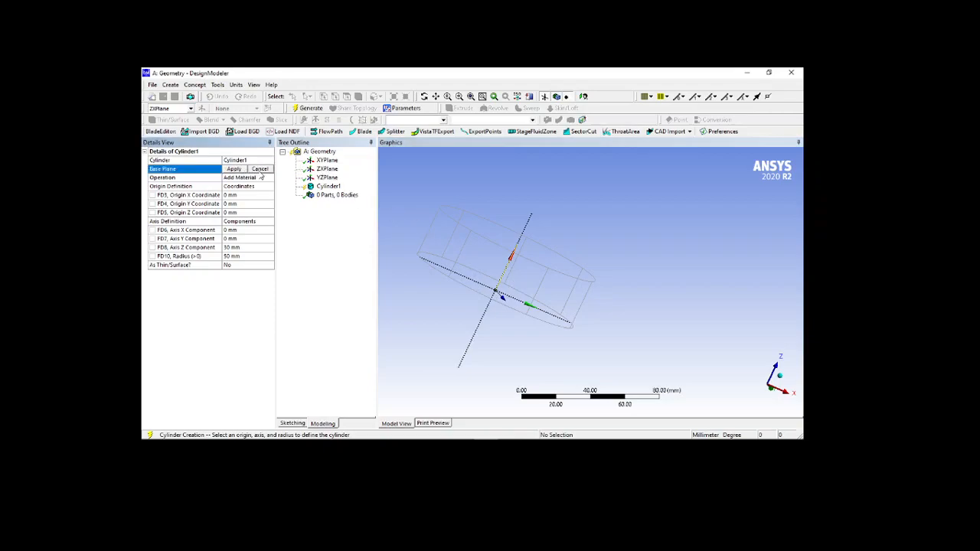
{"action": "left_click", "coordinate": [328, 177]}
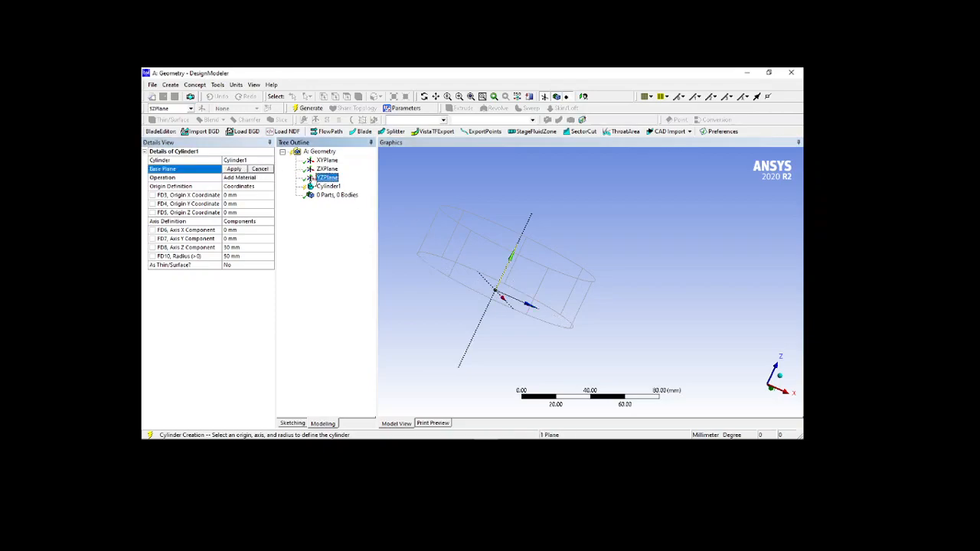
{"action": "left_click", "coordinate": [233, 169]}
{"action": "middle_click_drag", "start_coordinate": [555, 281], "coordinate": [580, 262]}
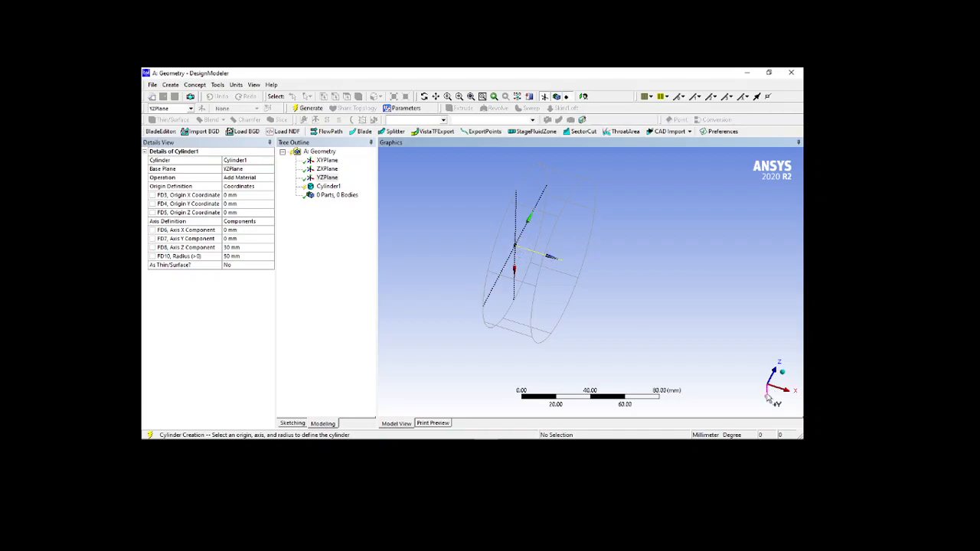
{"action": "middle_click_drag", "start_coordinate": [576, 283], "coordinate": [541, 277]}
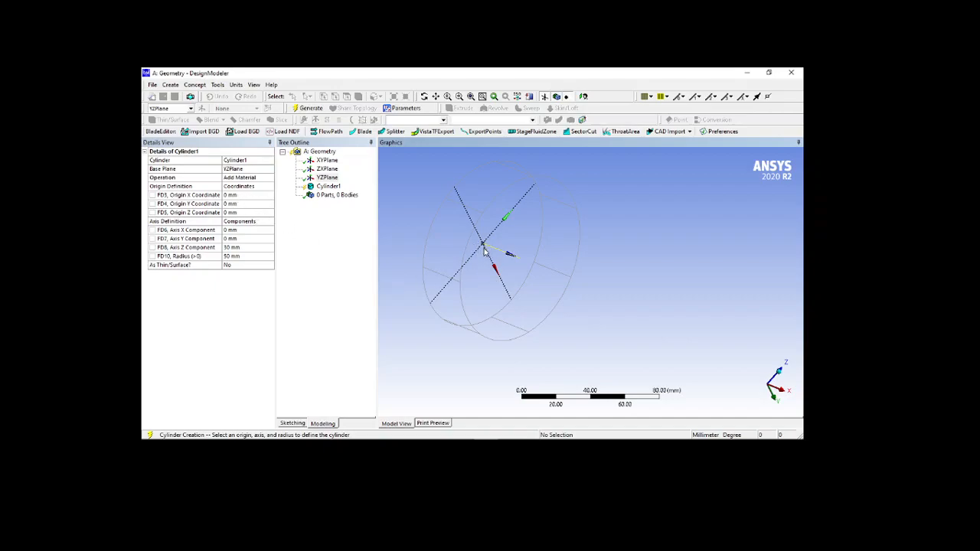
- Set the cylinder's origin Y coordinate to 10 mm
{"action": "left_click", "coordinate": [249, 203]}
{"action": "type", "text": "10"}
{"action": "key", "text": "Return"}
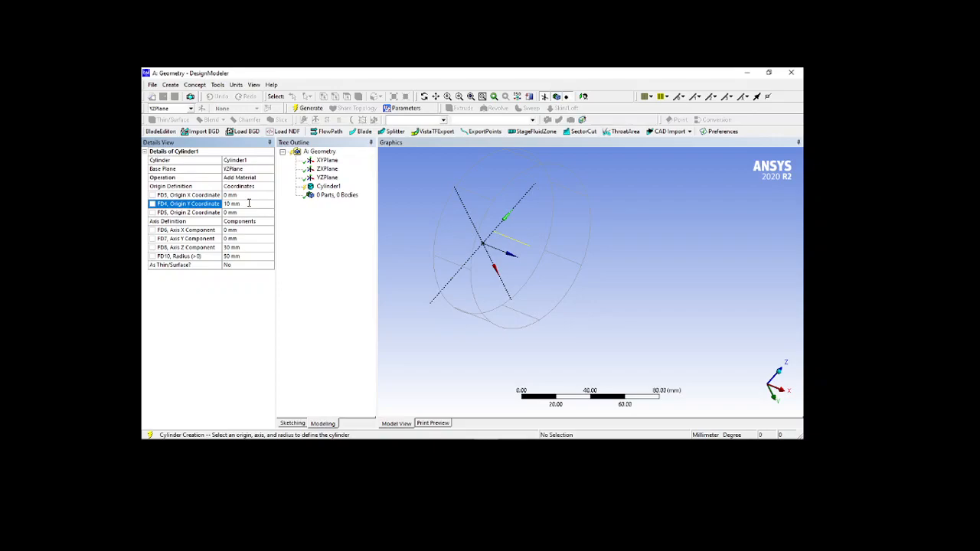
{"action": "middle_click_drag", "start_coordinate": [525, 300], "coordinate": [540, 297]}
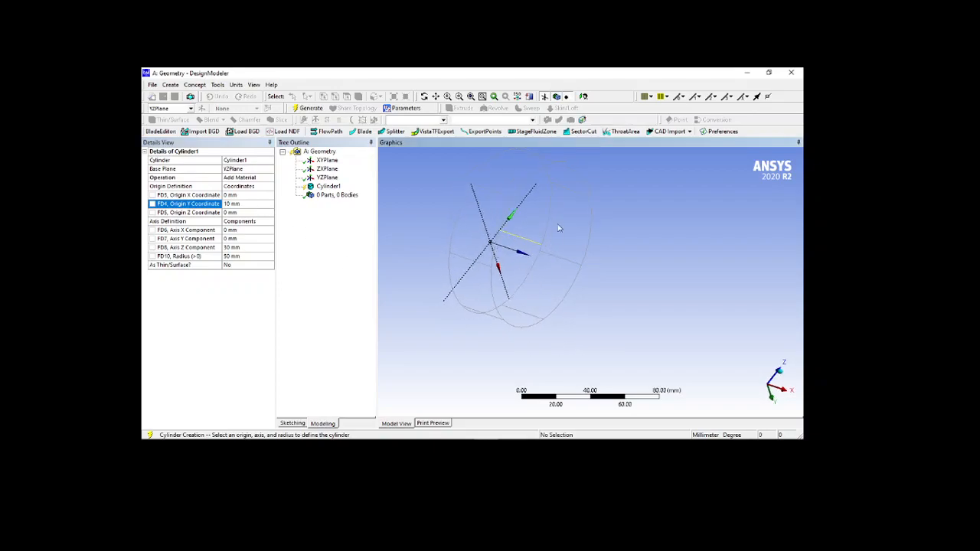
- Keep the axis definition as Components and set the cylinder's axis Z component to 50 mm and Y component to 10 mm
{"action": "left_click", "coordinate": [260, 223]}
{"action": "left_click", "coordinate": [269, 222]}
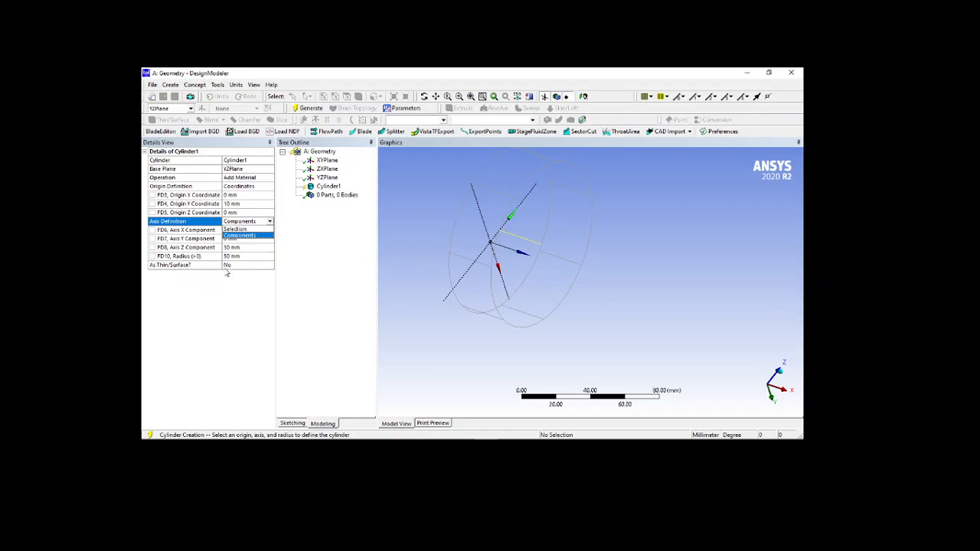
{"action": "left_click", "coordinate": [249, 237]}
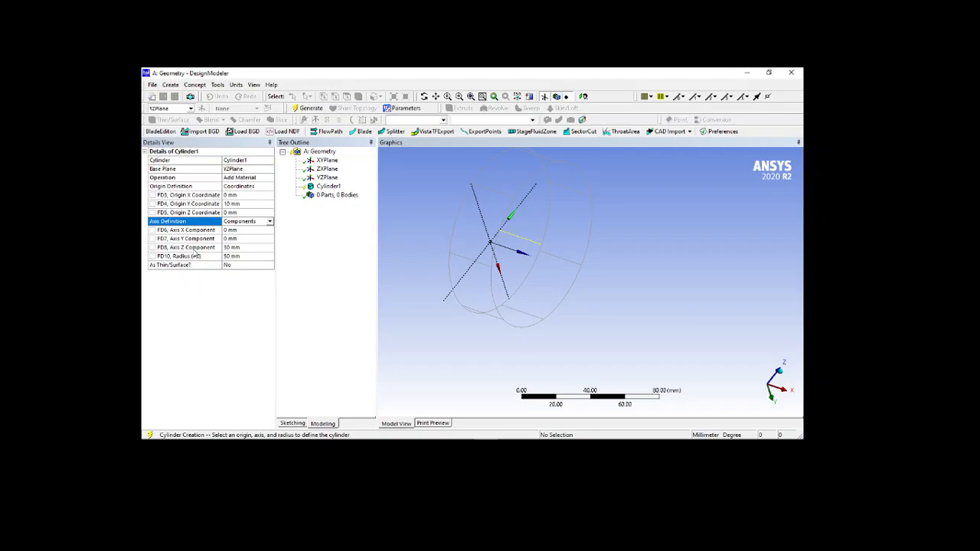
{"action": "left_click", "coordinate": [246, 246]}
{"action": "type", "text": "50"}
{"action": "key", "text": "Return"}
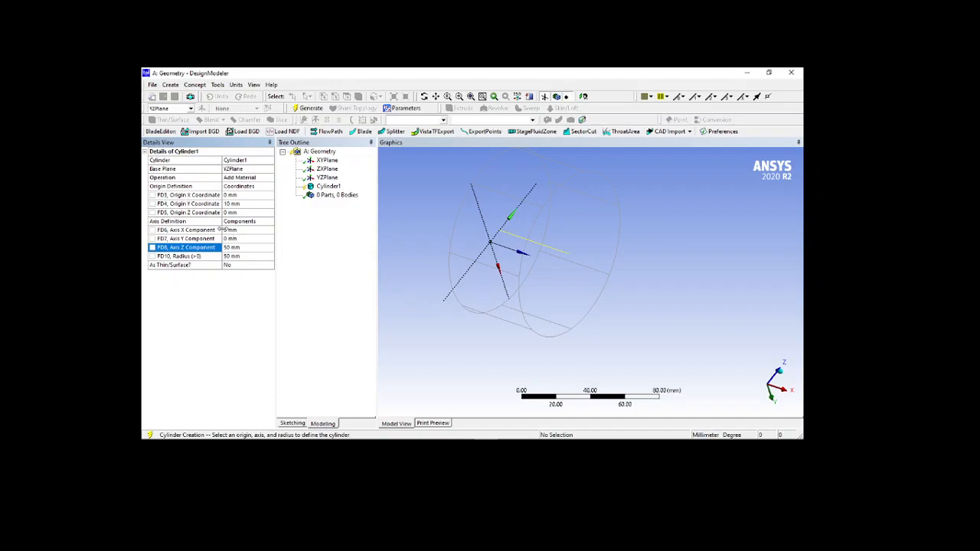
{"action": "left_click", "coordinate": [251, 238]}
{"action": "type", "text": "10"}
{"action": "key", "text": "Return"}
{"action": "mouse_move", "coordinate": [502, 278]}
{"action": "middle_mouse_down"}
{"action": "mouse_move", "coordinate": [521, 266]}
{"action": "mouse_move", "coordinate": [499, 281]}
{"action": "middle_mouse_up"}
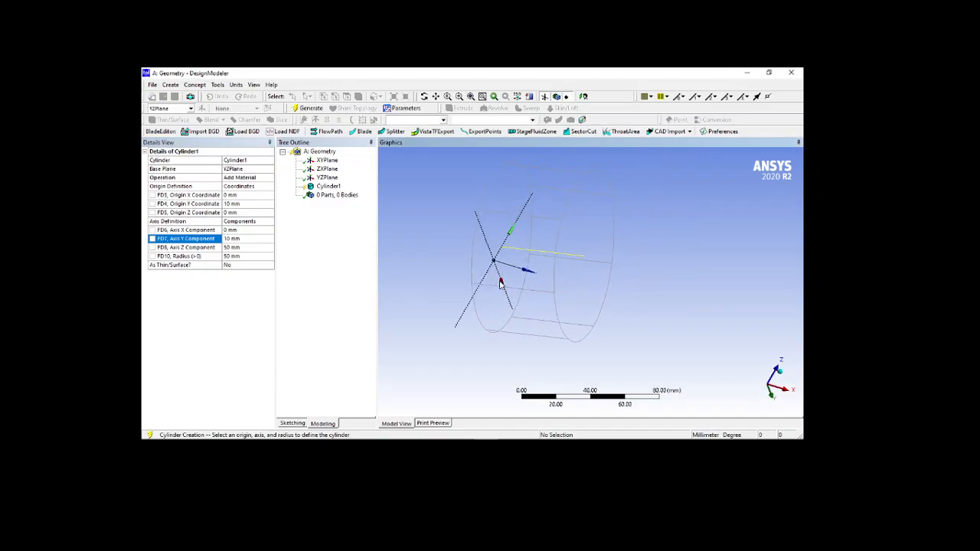
- Set the cylinder's radius to 30 mm
{"action": "left_click", "coordinate": [234, 257]}
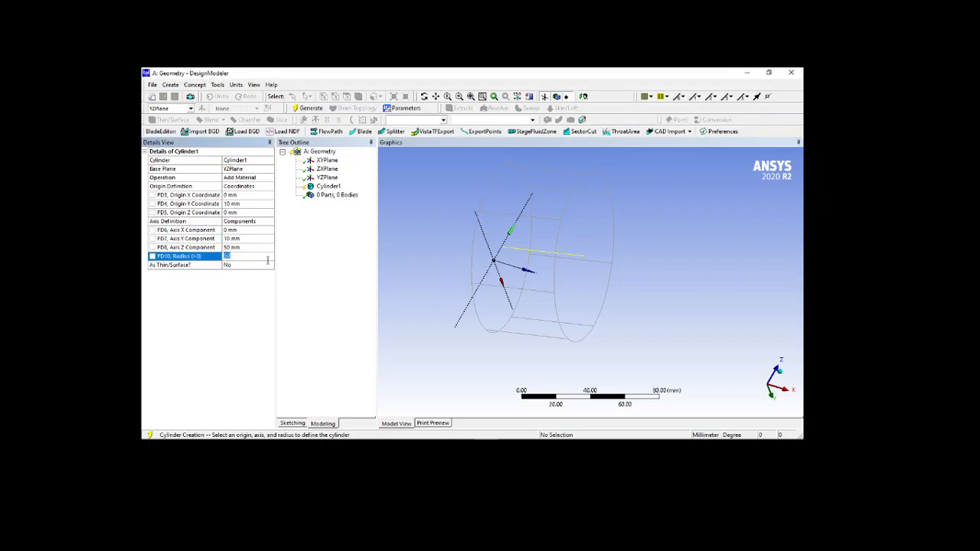
{"action": "type", "text": "30"}
{"action": "key", "text": "Return"}
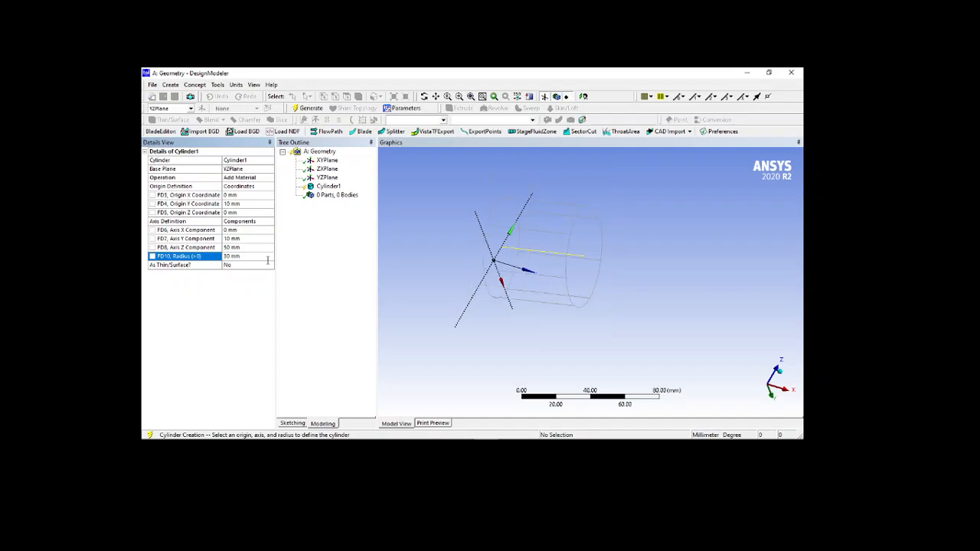
{"action": "middle_click_drag", "start_coordinate": [655, 332], "coordinate": [681, 336]}
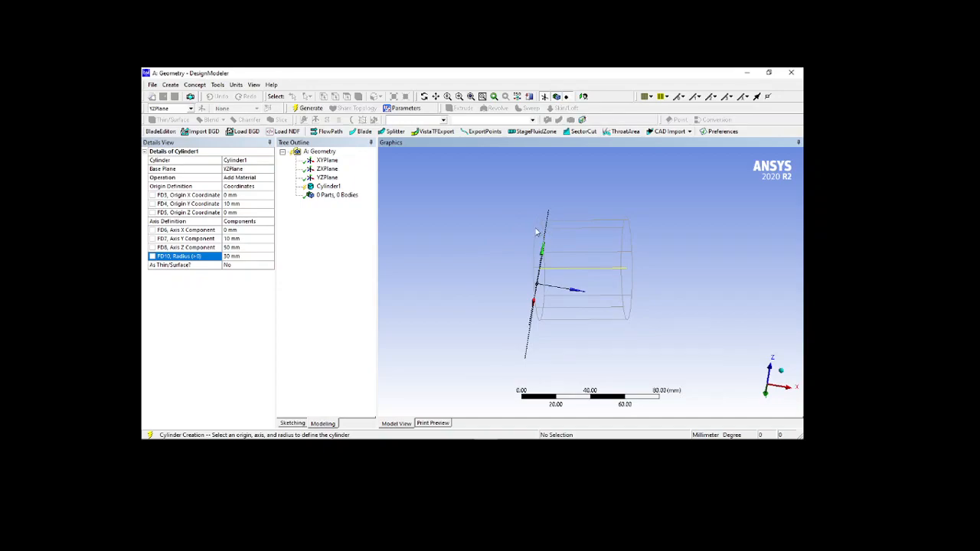
{"action": "middle_click_drag", "start_coordinate": [504, 261], "coordinate": [570, 291]}
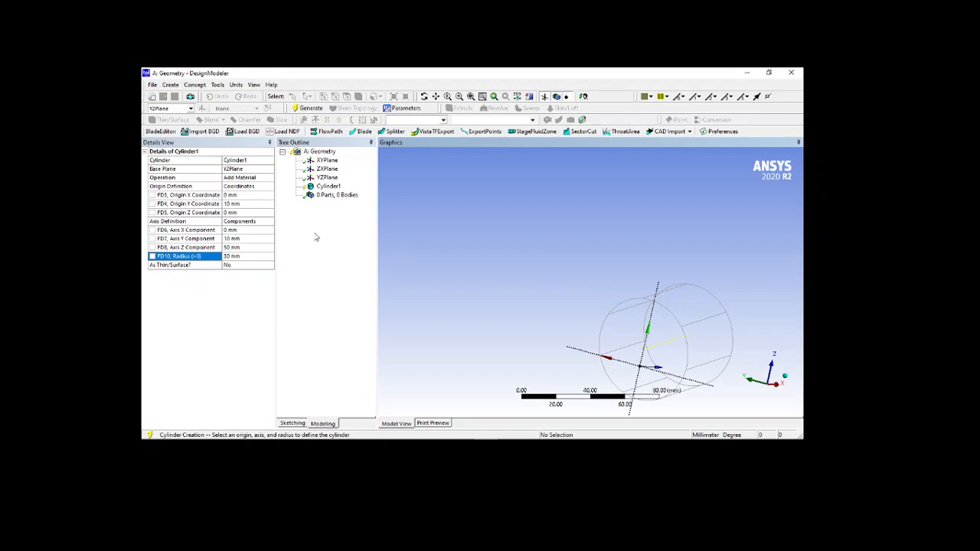
- Set the cylinder's axis Y component to 0 mm
{"action": "left_click", "coordinate": [244, 239]}
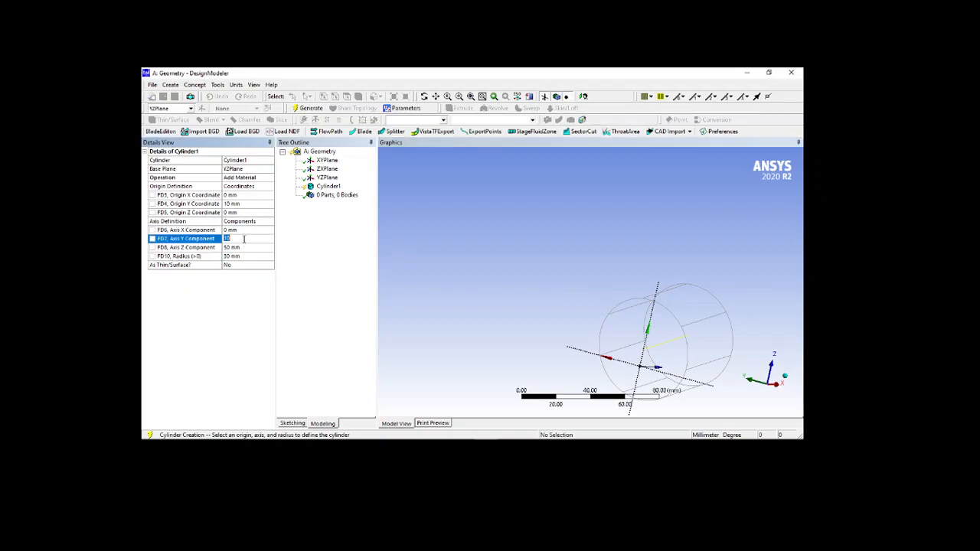
{"action": "key", "text": "Return"}
{"action": "middle_click_drag", "start_coordinate": [682, 333], "coordinate": [574, 295]}
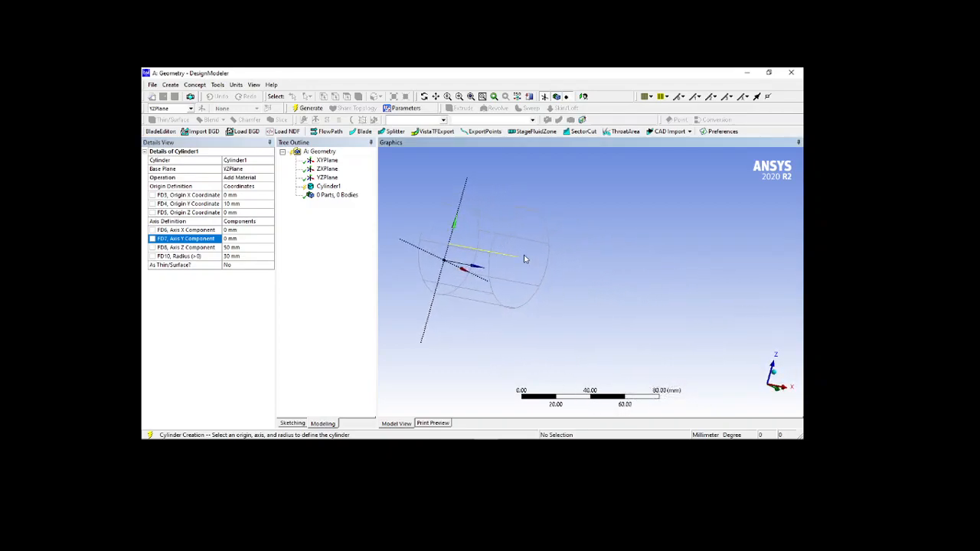
- Try 0 mm for the cylinder's axis Z component and set it back to 50 mm
{"action": "left_click", "coordinate": [243, 247]}
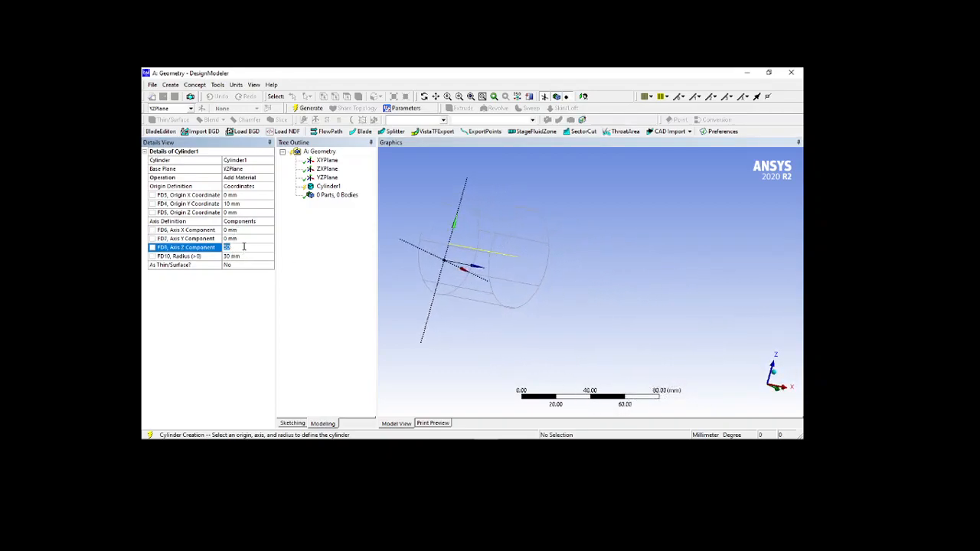
{"action": "type", "text": "0"}
{"action": "key", "text": "Return"}
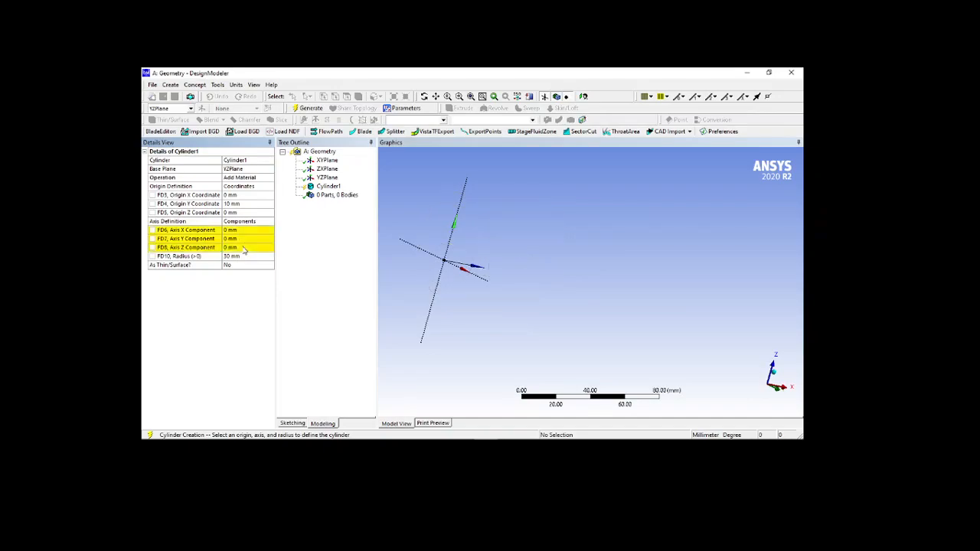
{"action": "left_click", "coordinate": [247, 250]}
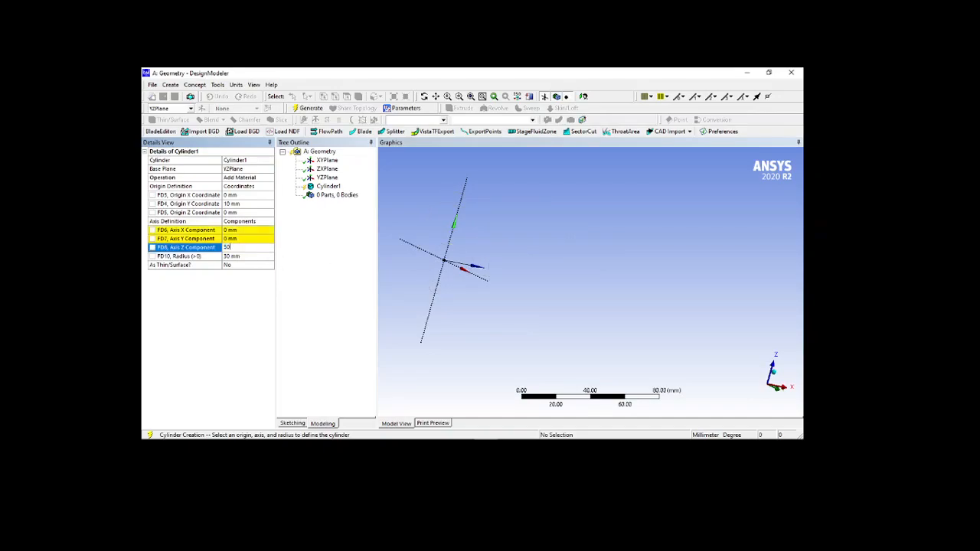
{"action": "key", "text": "Return"}
{"action": "middle_click_drag", "start_coordinate": [690, 269], "coordinate": [605, 262]}
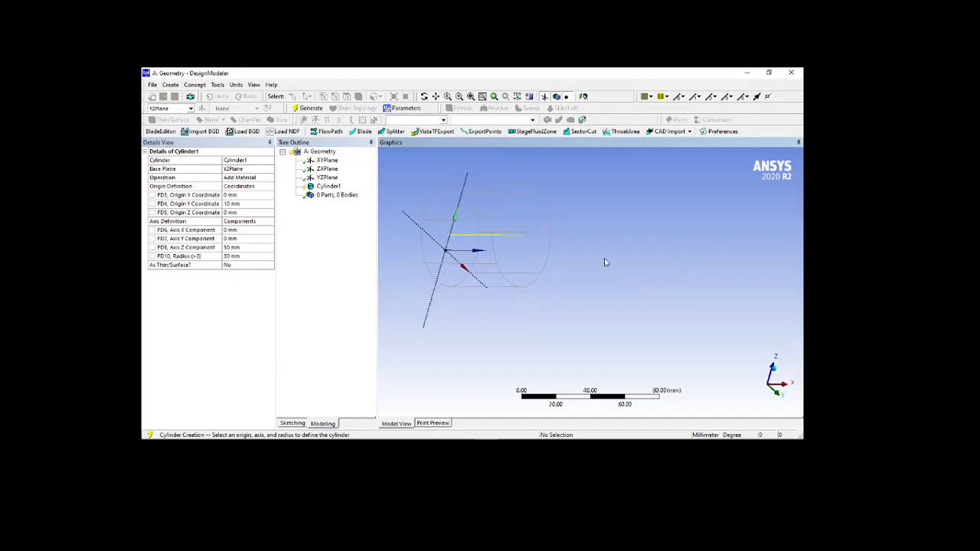
- Set the cylinder's origin Y coordinate to 0 mm and generate the cylinder
{"action": "left_click", "coordinate": [235, 204]}
{"action": "type", "text": "0"}
{"action": "key", "text": "Return"}
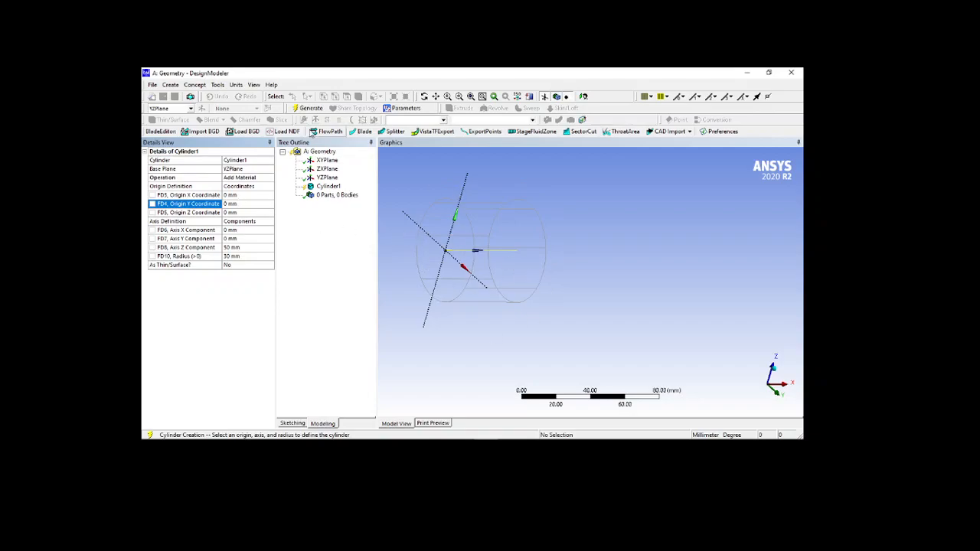
{"action": "left_click", "coordinate": [309, 109]}
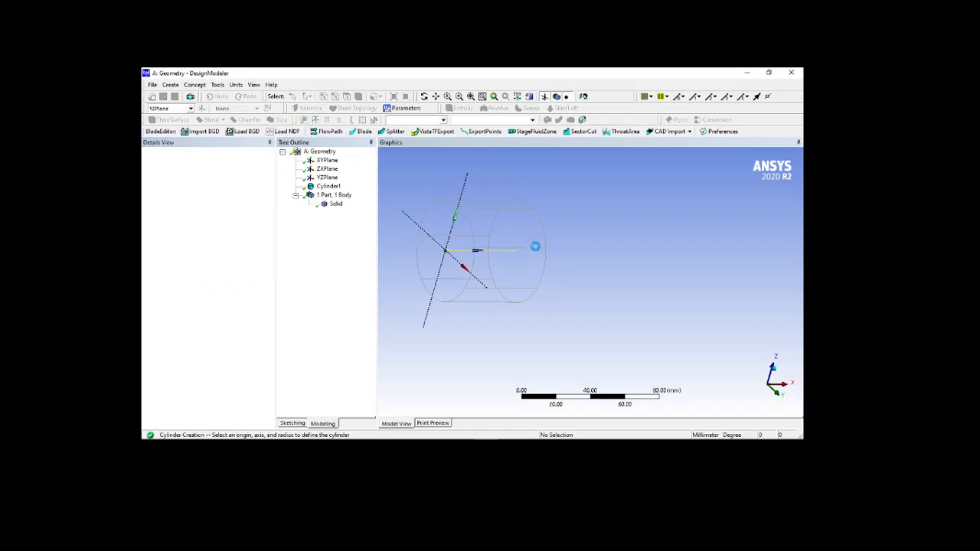
{"action": "mouse_move", "coordinate": [536, 257]}
{"action": "middle_mouse_down"}
{"action": "mouse_move", "coordinate": [628, 261]}
{"action": "mouse_move", "coordinate": [524, 261]}
{"action": "middle_mouse_up"}
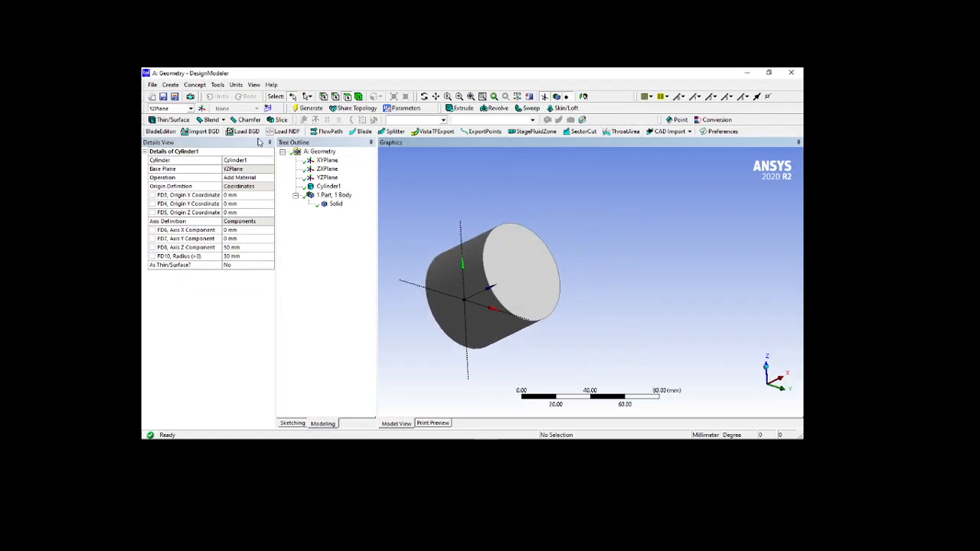
- Delete the cylinder feature from the model
{"action": "left_click", "coordinate": [168, 85]}
{"action": "mouse_move", "coordinate": [207, 281]}
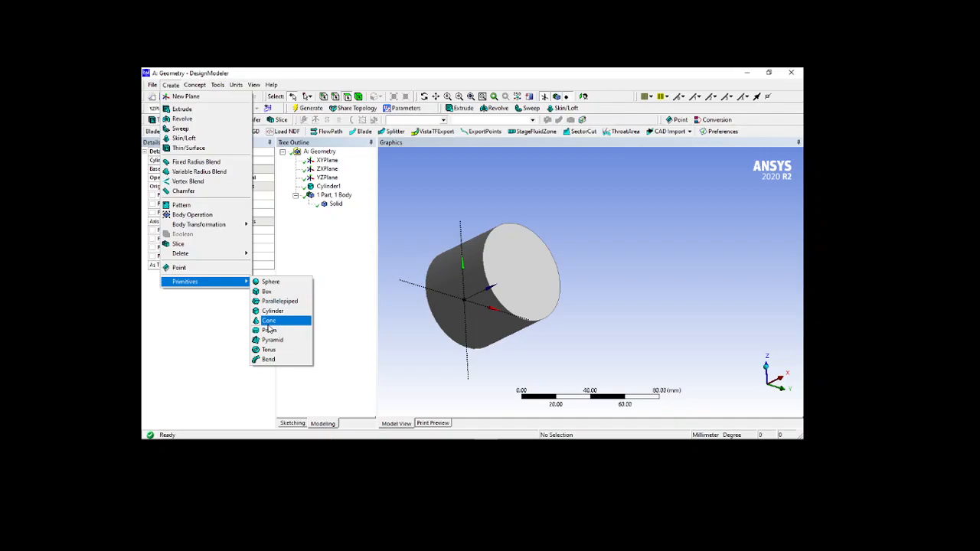
{"action": "left_click", "coordinate": [337, 191]}
{"action": "left_click", "coordinate": [329, 188]}
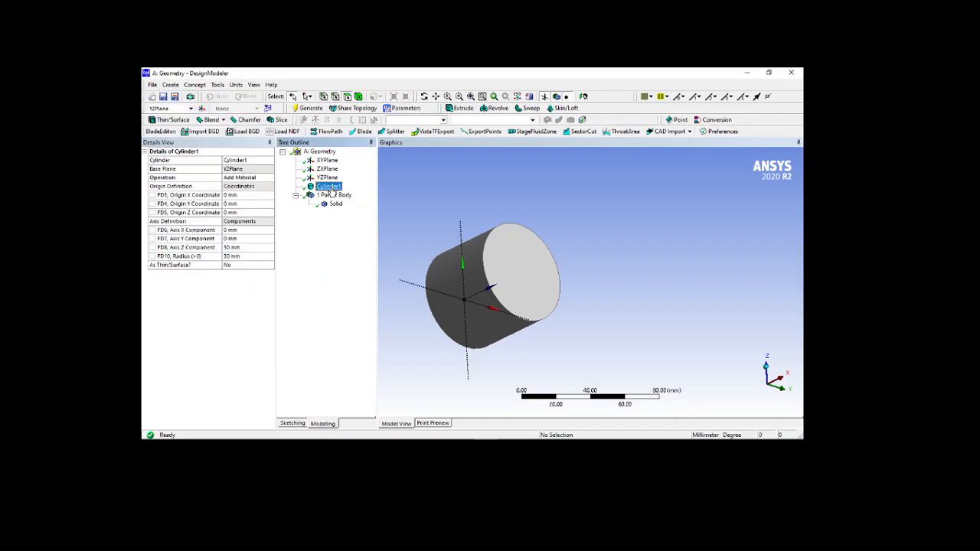
{"action": "key", "text": "Delete"}
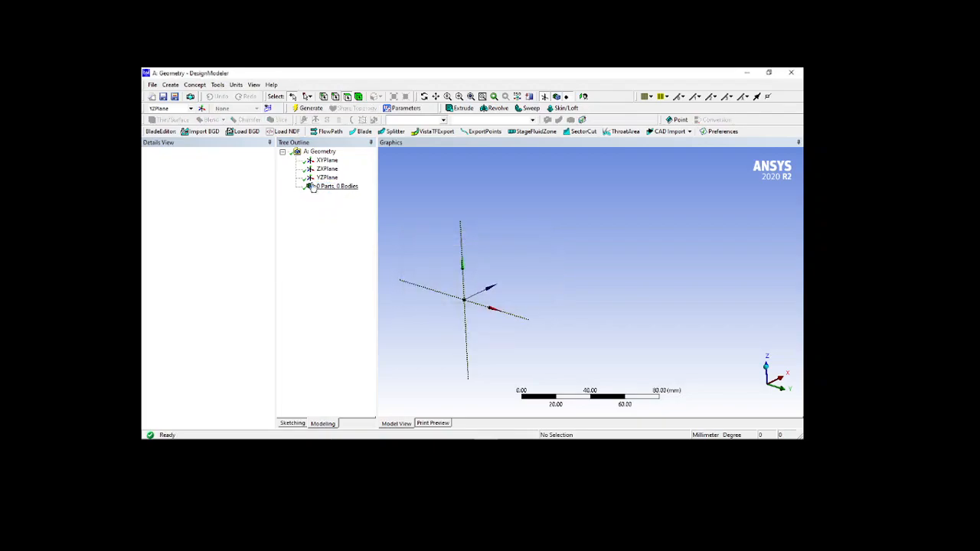
- Start a cone primitive on the XY plane and set its operation to Add Frozen
{"action": "left_click", "coordinate": [170, 85]}
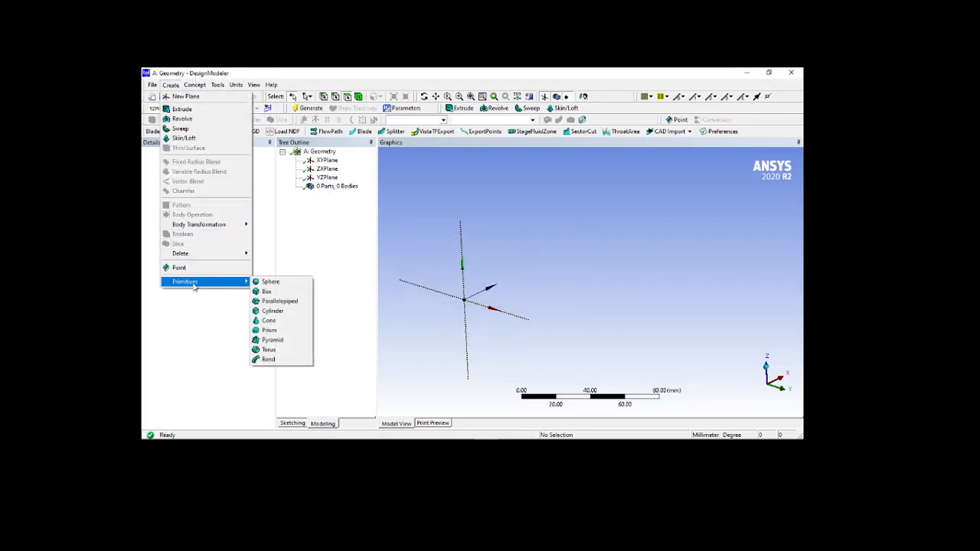
{"action": "left_click", "coordinate": [275, 324]}
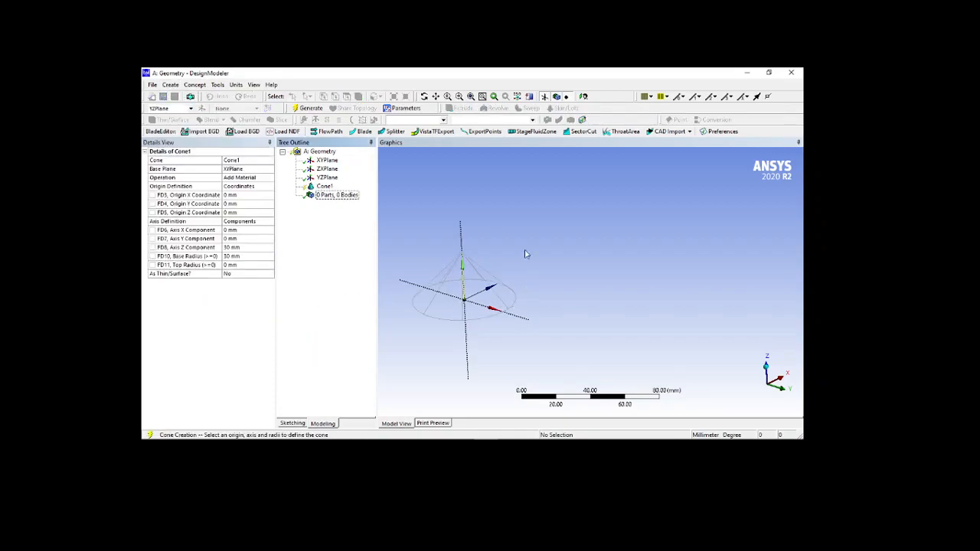
{"action": "left_click", "coordinate": [256, 179]}
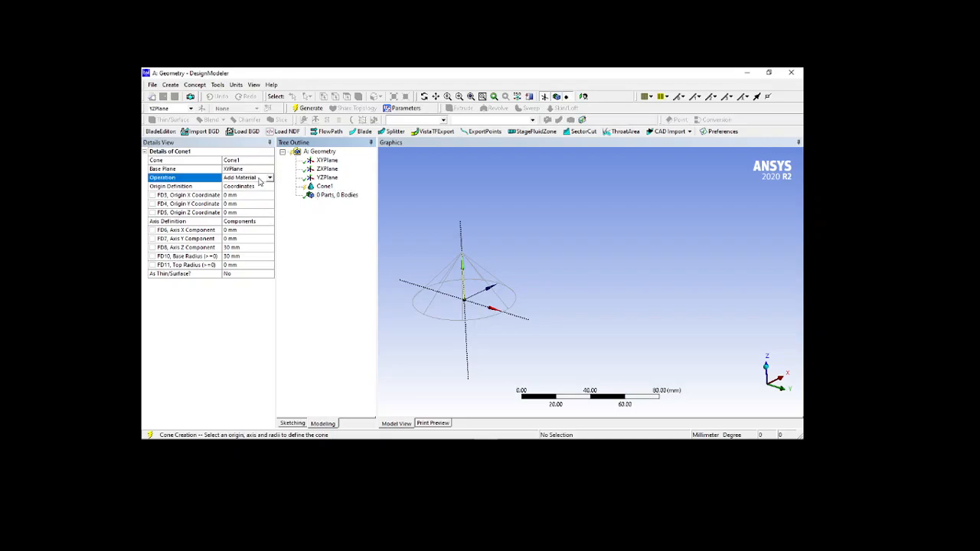
{"action": "left_click", "coordinate": [269, 179]}
{"action": "left_click", "coordinate": [255, 190]}
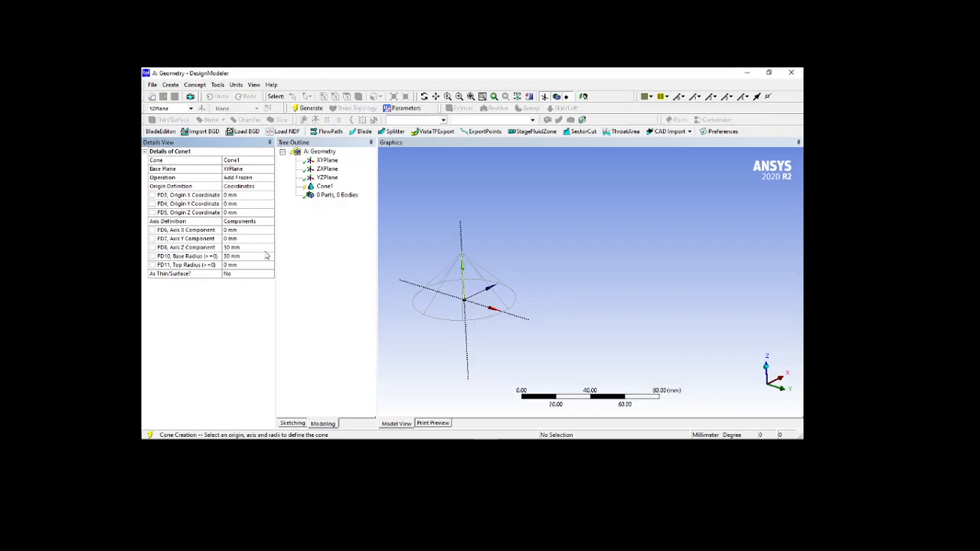
- Set the cone's top radius to 1 mm and generate the cone
{"action": "left_click", "coordinate": [245, 265]}
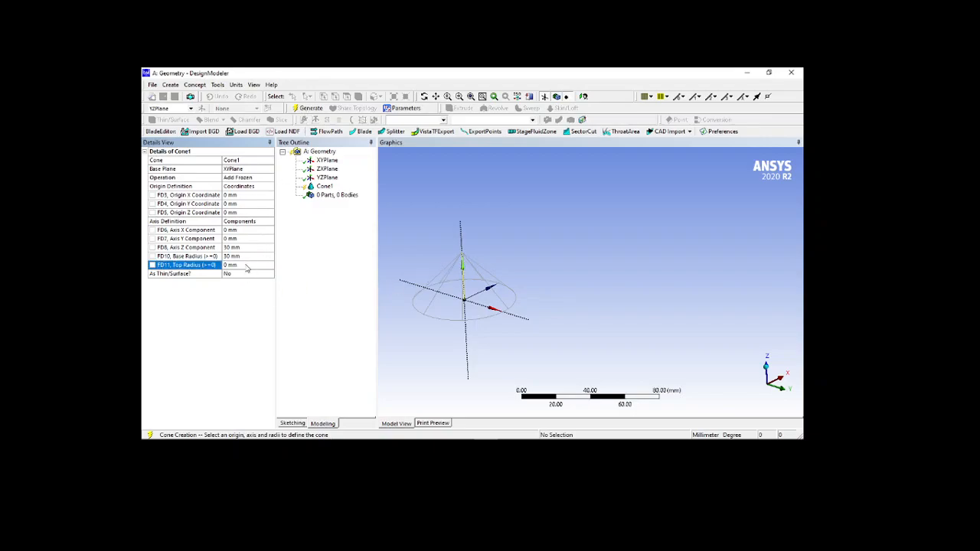
{"action": "type", "text": "1"}
{"action": "left_click", "coordinate": [311, 108]}
{"action": "middle_click_drag", "start_coordinate": [471, 246], "coordinate": [496, 279]}
{"action": "scroll", "coordinate": [462, 274], "scroll_direction": "up", "scroll_amount": 5}
{"action": "middle_click_drag", "start_coordinate": [448, 259], "coordinate": [529, 241]}
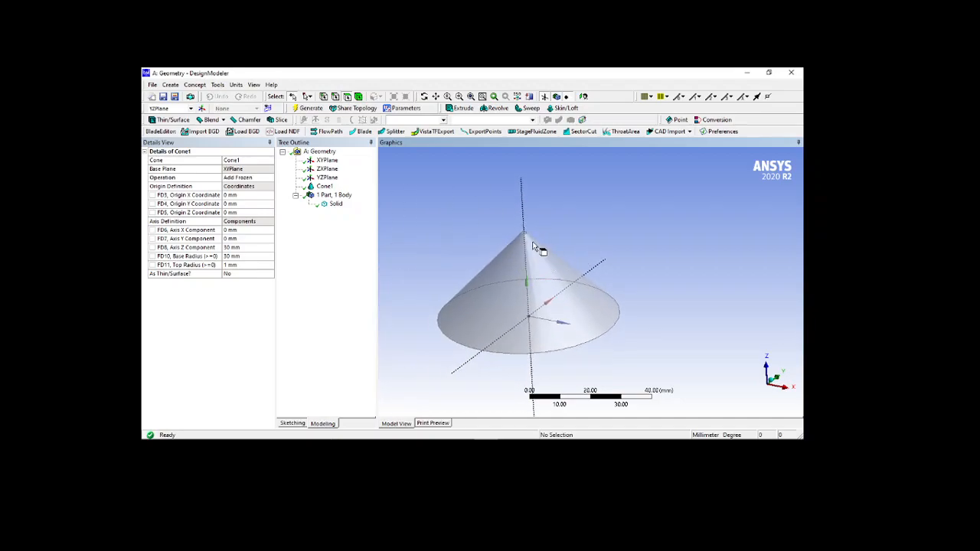
- Set the cone's top radius to 20 mm and regenerate the body
{"action": "left_click", "coordinate": [239, 265]}
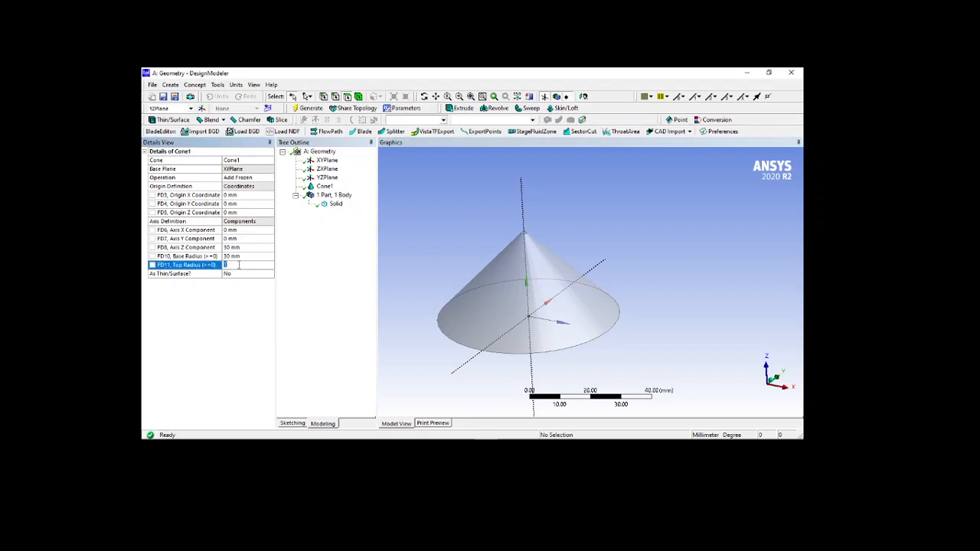
{"action": "type", "text": "20"}
{"action": "key", "text": "Return"}
{"action": "left_click", "coordinate": [307, 108]}
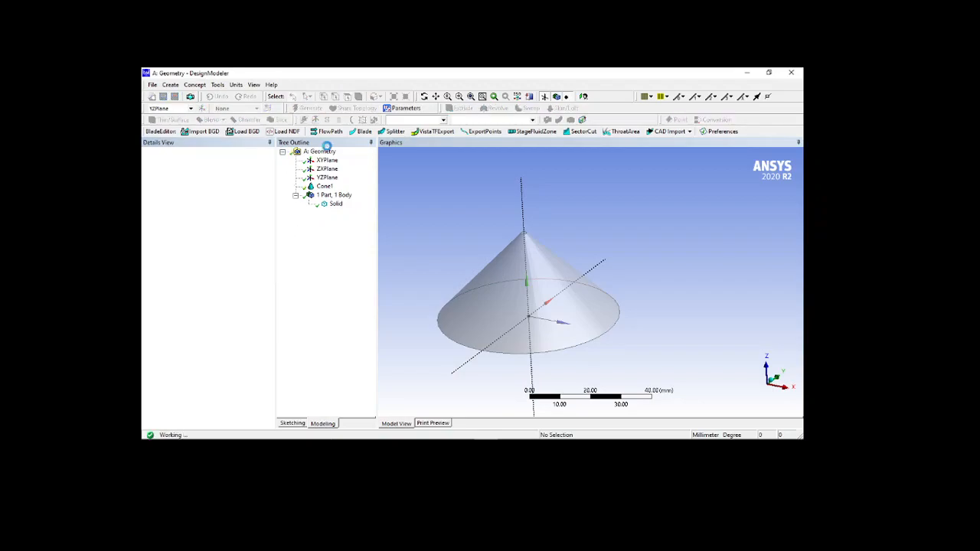
{"action": "middle_click_drag", "start_coordinate": [661, 220], "coordinate": [633, 221]}
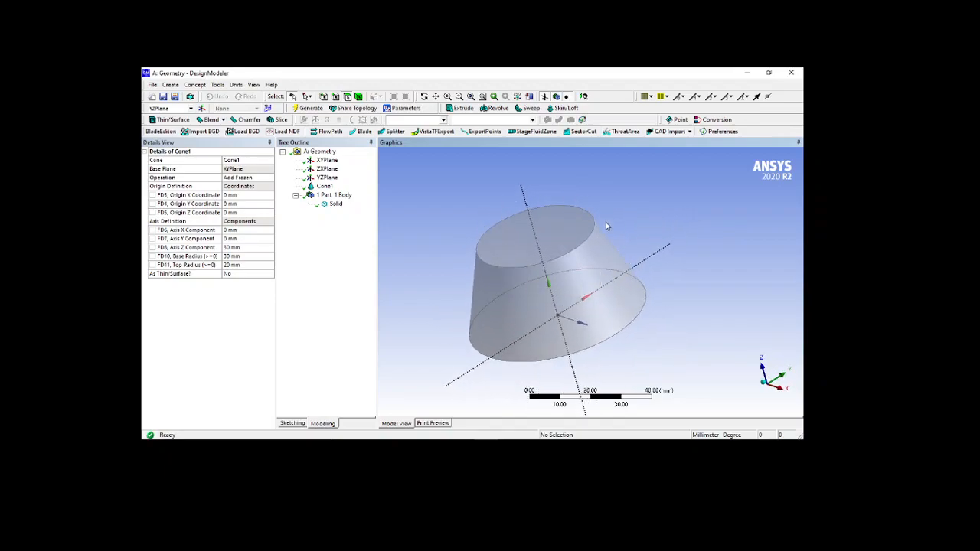
- Set the cone's base radius to 50 mm and regenerate the body
{"action": "left_click", "coordinate": [245, 258]}
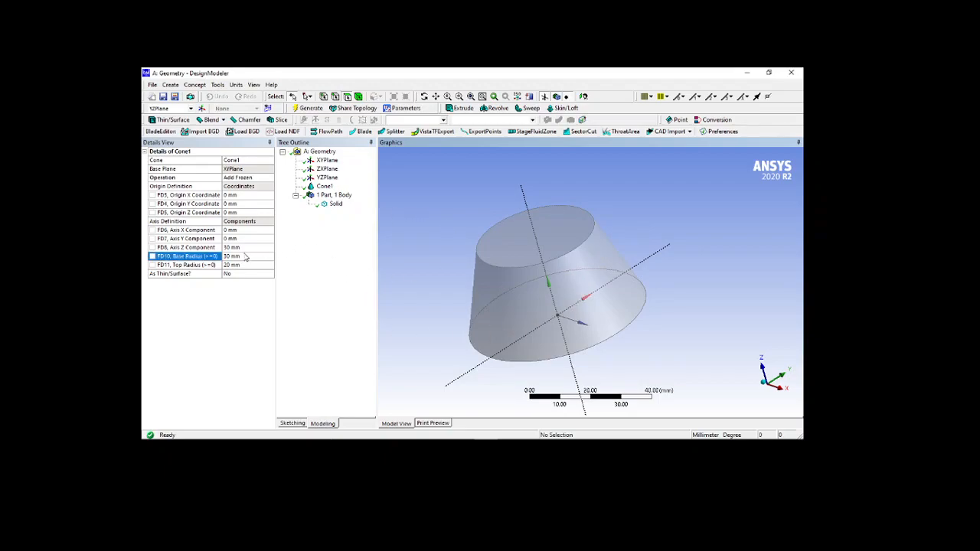
{"action": "left_click", "coordinate": [256, 259]}
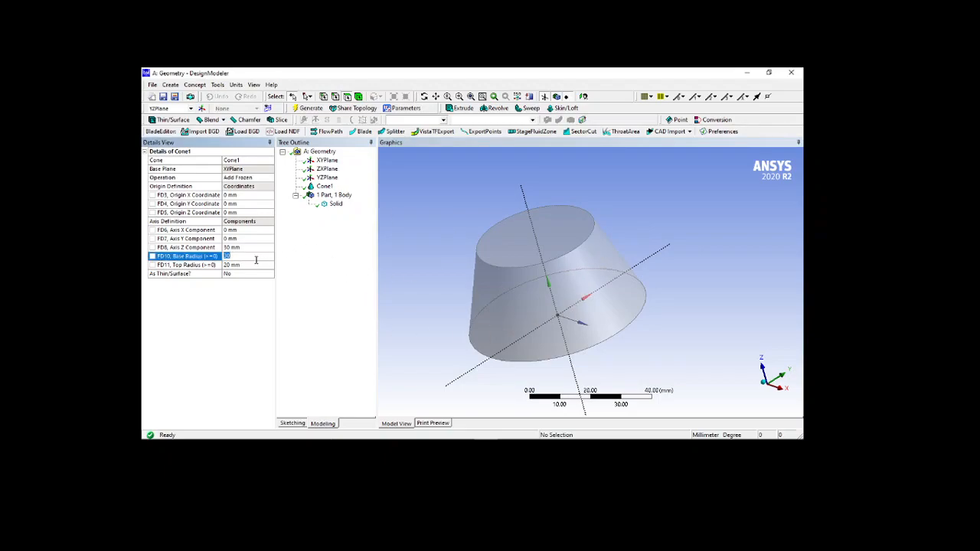
{"action": "key", "text": "Return"}
{"action": "left_click", "coordinate": [308, 108]}
{"action": "middle_click_drag", "start_coordinate": [499, 265], "coordinate": [528, 251]}
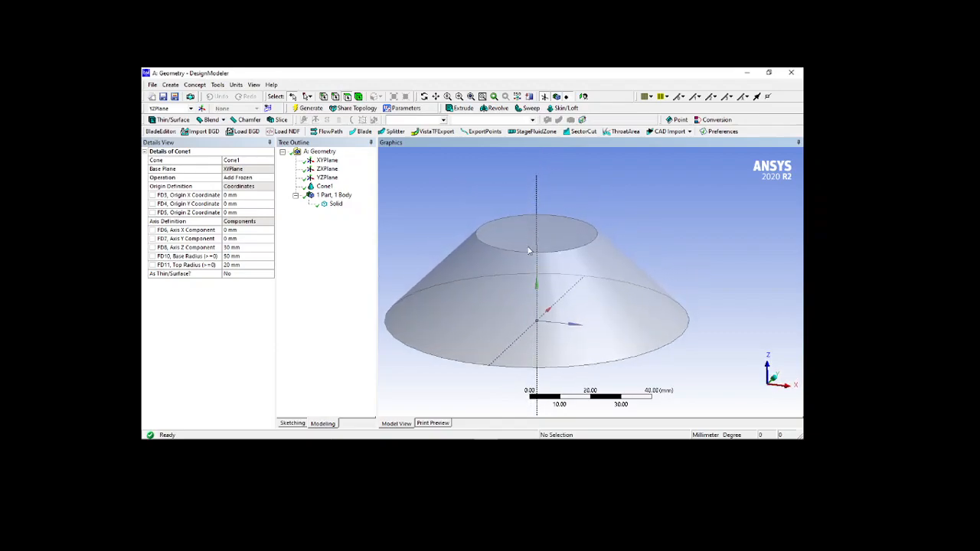
- Set the cone's axis Z component to 100 mm and regenerate the body
{"action": "left_click", "coordinate": [244, 247]}
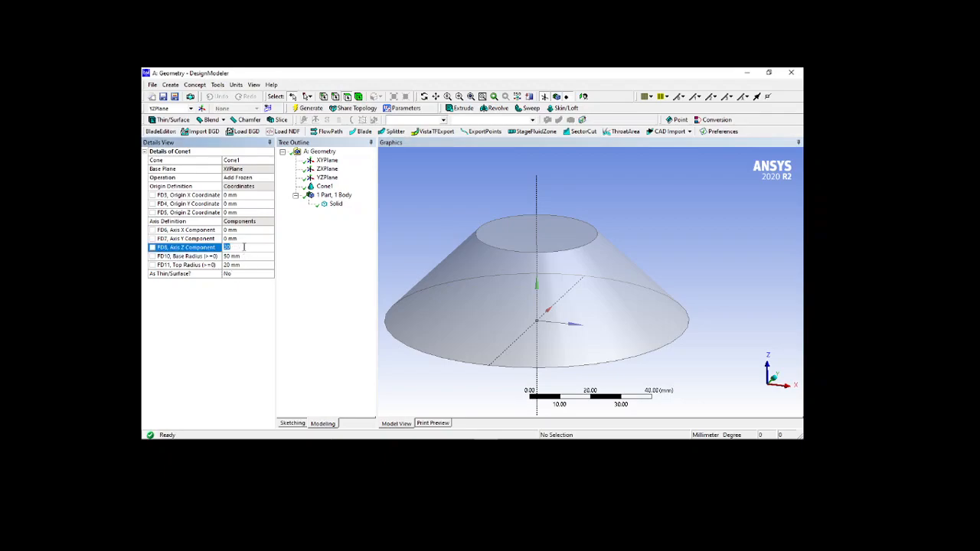
{"action": "type", "text": "100"}
{"action": "key", "text": "Return"}
{"action": "left_click", "coordinate": [307, 108]}
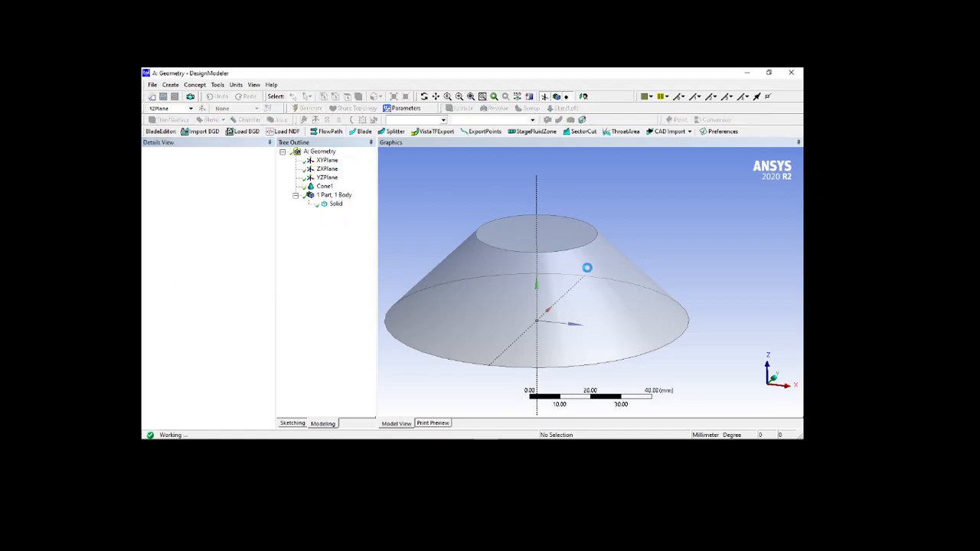
{"action": "middle_click_drag", "start_coordinate": [642, 234], "coordinate": [619, 281]}
- Set the cone's top radius to 0 mm and regenerate it with a pointed tip
{"action": "left_click", "coordinate": [242, 265]}
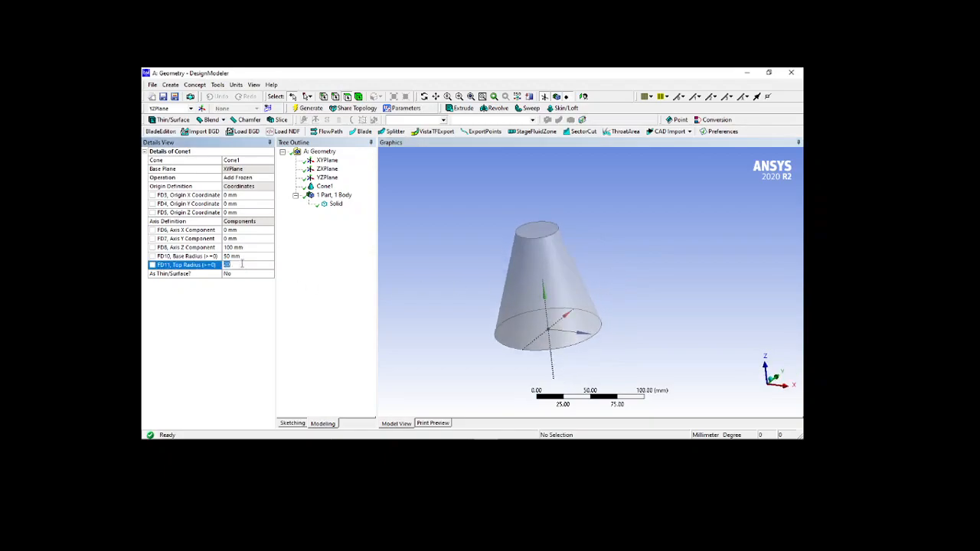
{"action": "type", "text": "0"}
{"action": "left_click", "coordinate": [314, 108]}
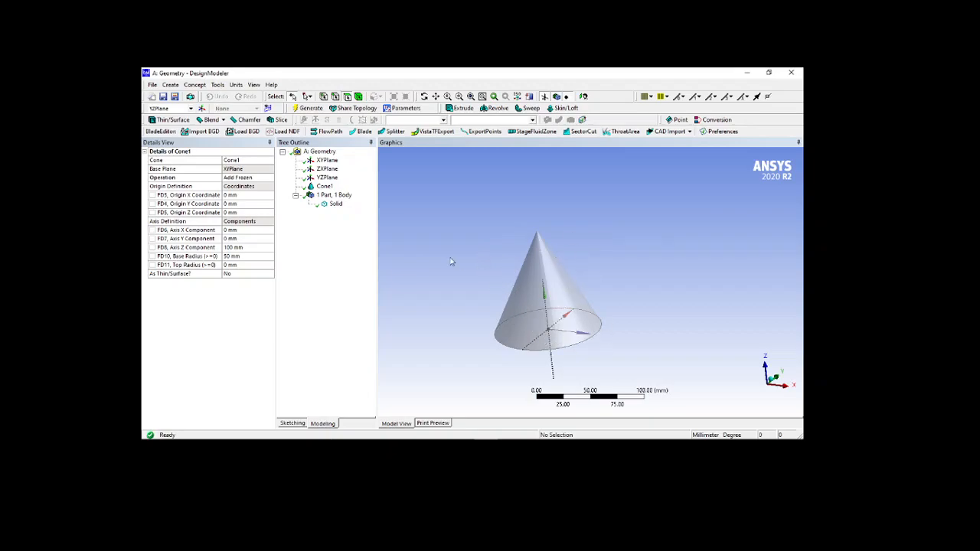
- Delete the cone feature and start a prism primitive on the XY plane
{"action": "left_click", "coordinate": [321, 188]}
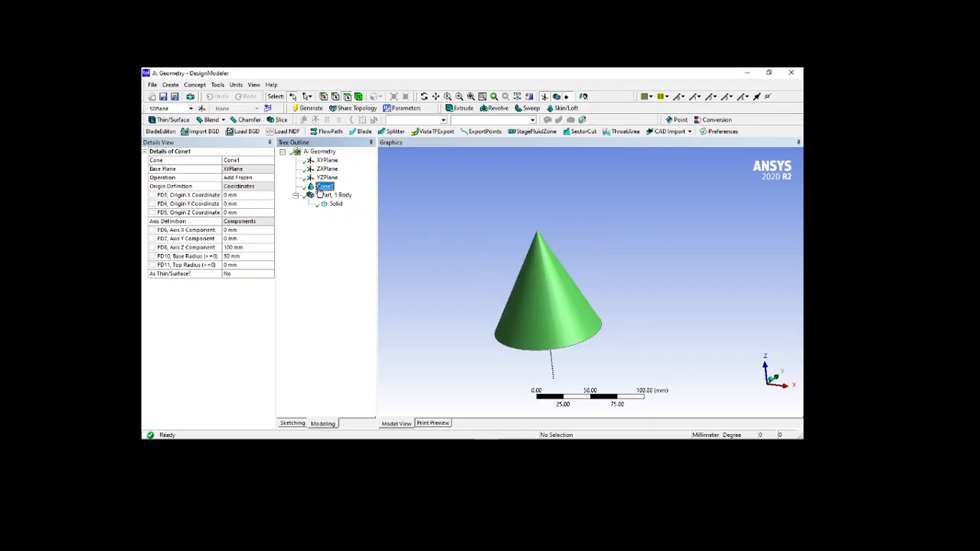
{"action": "key", "text": "Delete"}
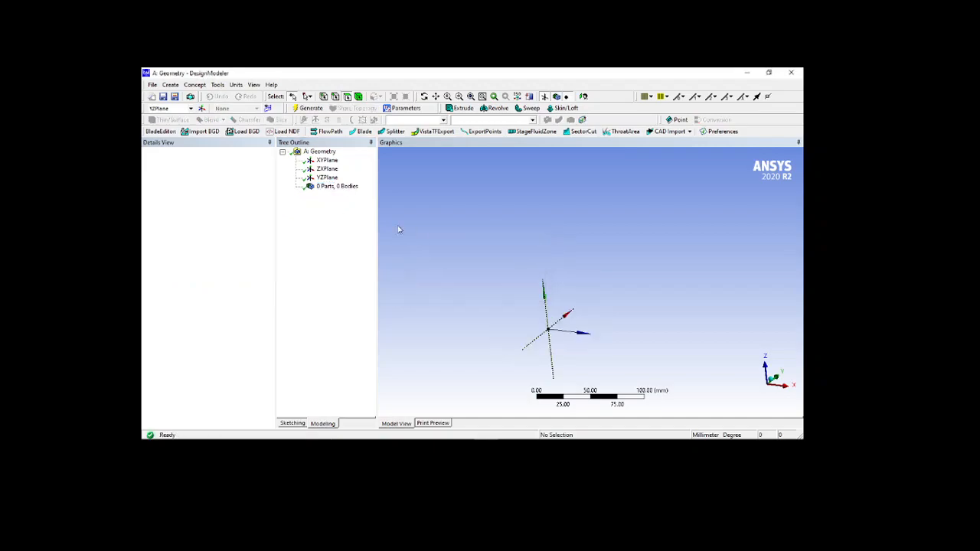
{"action": "left_click", "coordinate": [170, 86]}
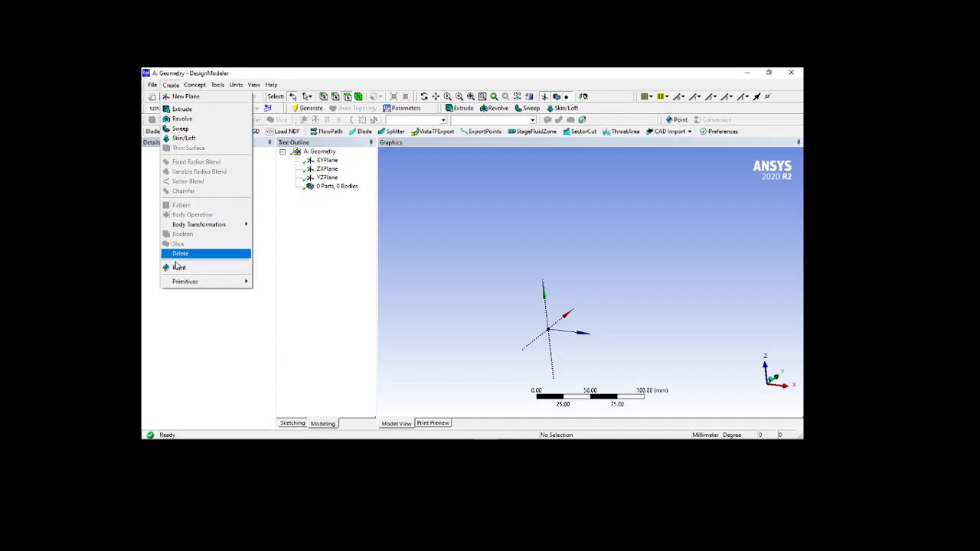
{"action": "mouse_move", "coordinate": [206, 289]}
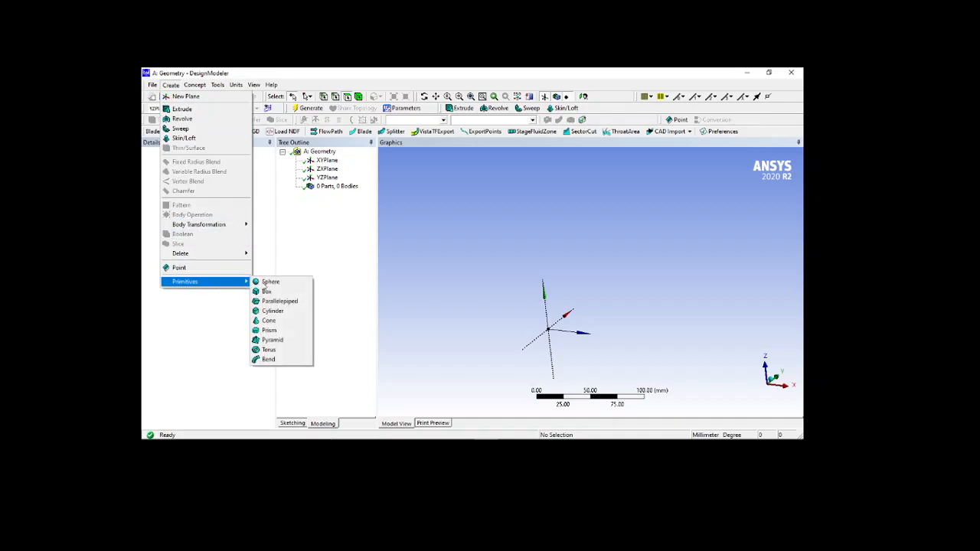
{"action": "left_click", "coordinate": [275, 332]}
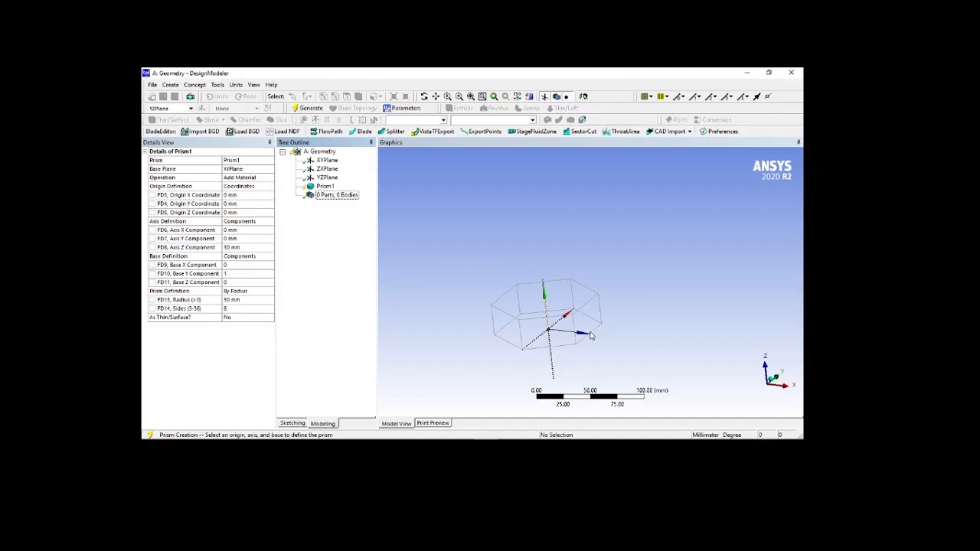
{"action": "middle_click_drag", "start_coordinate": [588, 346], "coordinate": [586, 289]}
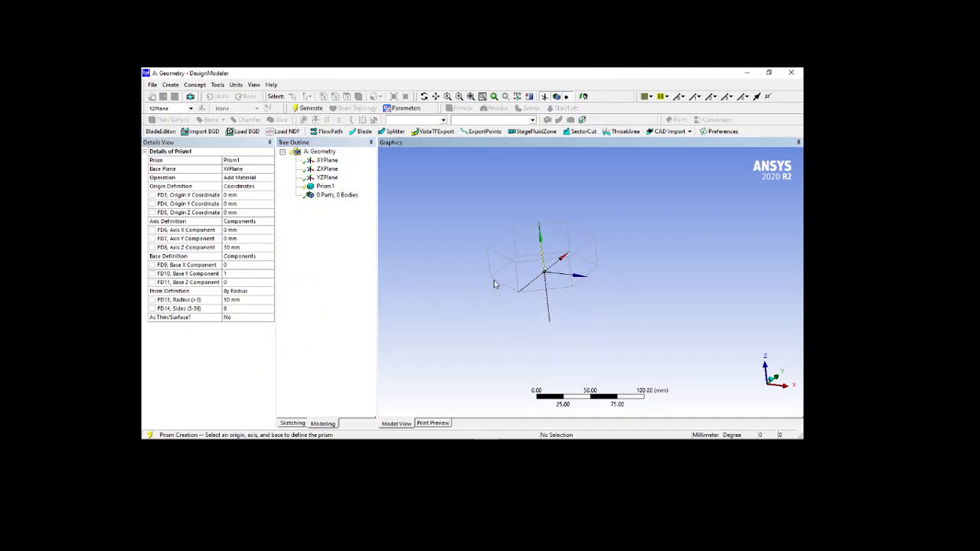
{"action": "middle_click_drag", "start_coordinate": [605, 223], "coordinate": [607, 247]}
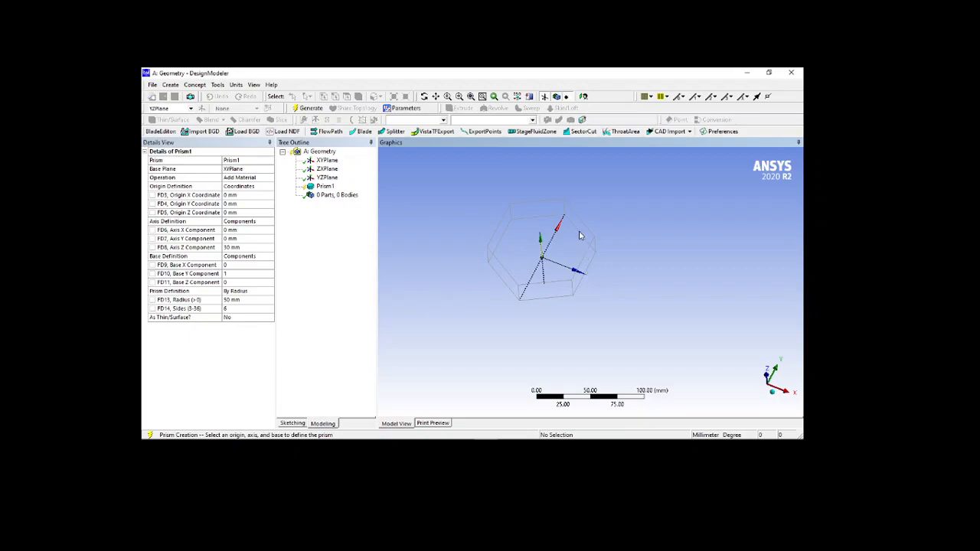
- Set the prism's number of sides to 10
{"action": "left_click", "coordinate": [234, 309]}
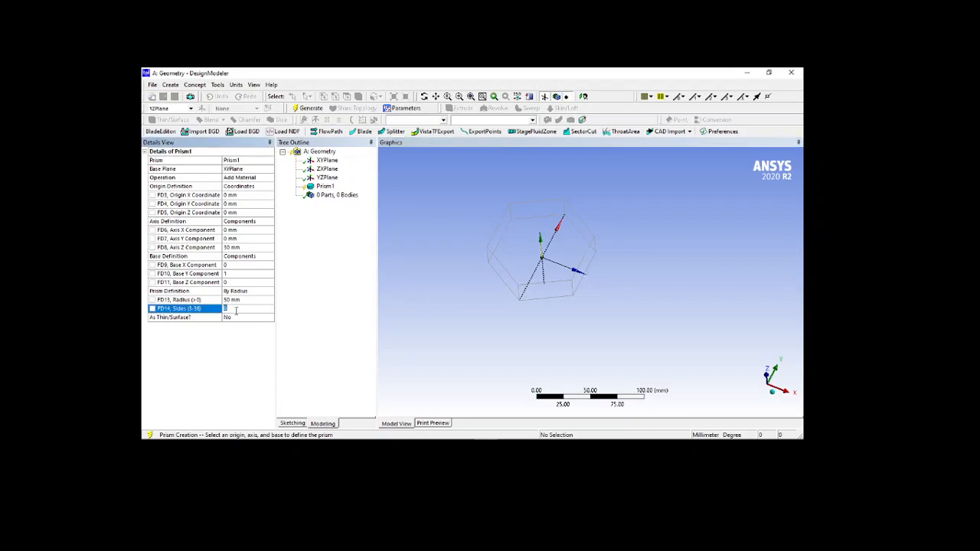
{"action": "key", "text": "Return"}
{"action": "type", "text": "0"}
{"action": "key", "text": "Return"}
{"action": "middle_click_drag", "start_coordinate": [519, 271], "coordinate": [518, 268]}
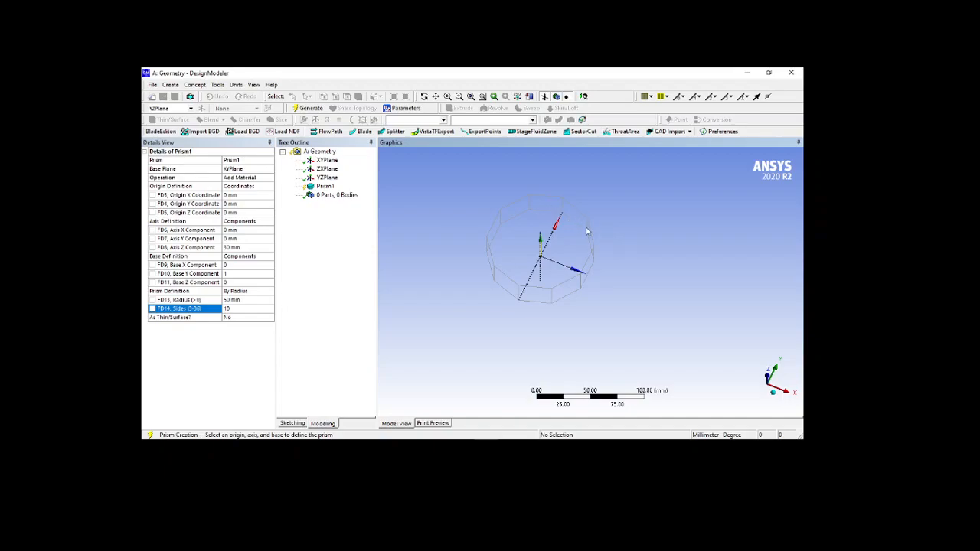
- Try the By Side Length prism definition and switch it back to By Radius
{"action": "left_click", "coordinate": [250, 300]}
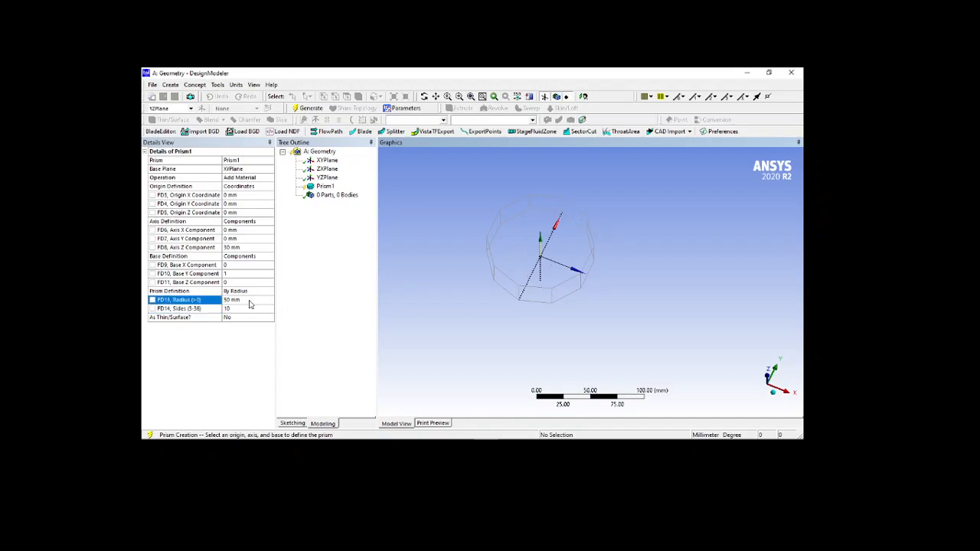
{"action": "left_click", "coordinate": [256, 292]}
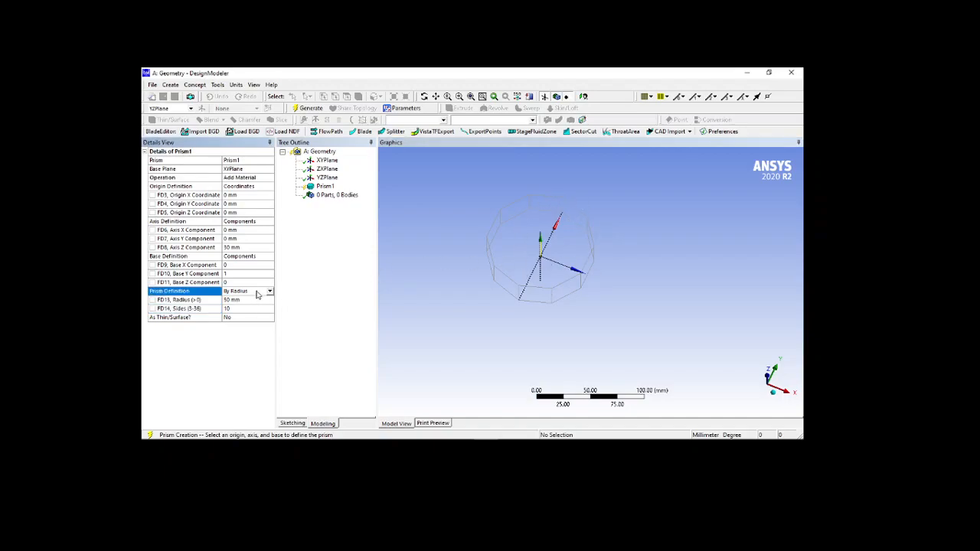
{"action": "left_click", "coordinate": [270, 291]}
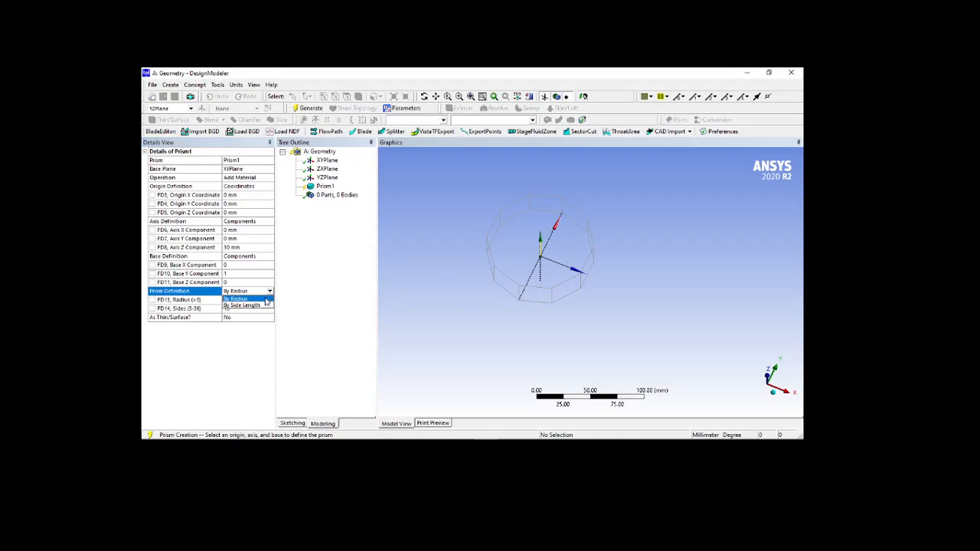
{"action": "left_click", "coordinate": [260, 306]}
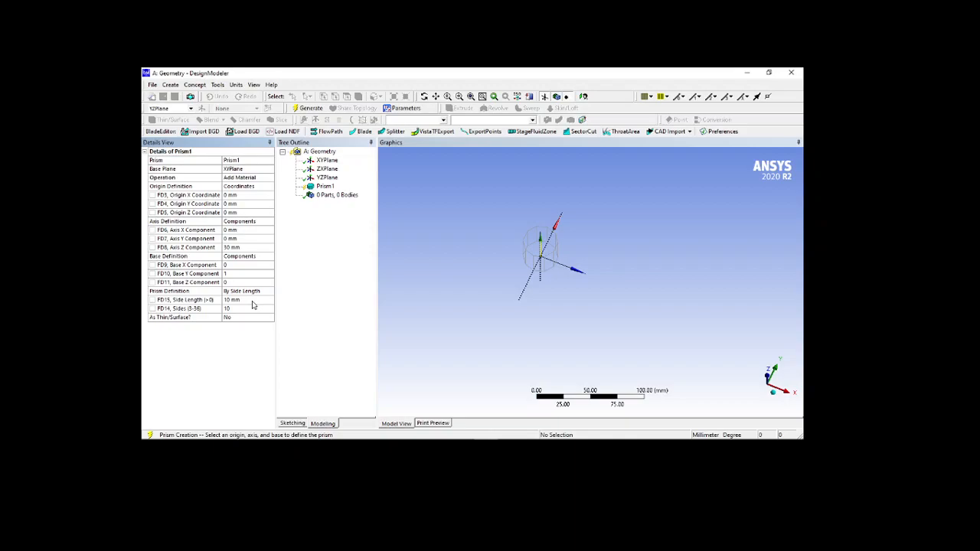
{"action": "left_click", "coordinate": [259, 293]}
{"action": "left_click", "coordinate": [270, 292]}
{"action": "left_click", "coordinate": [257, 303]}
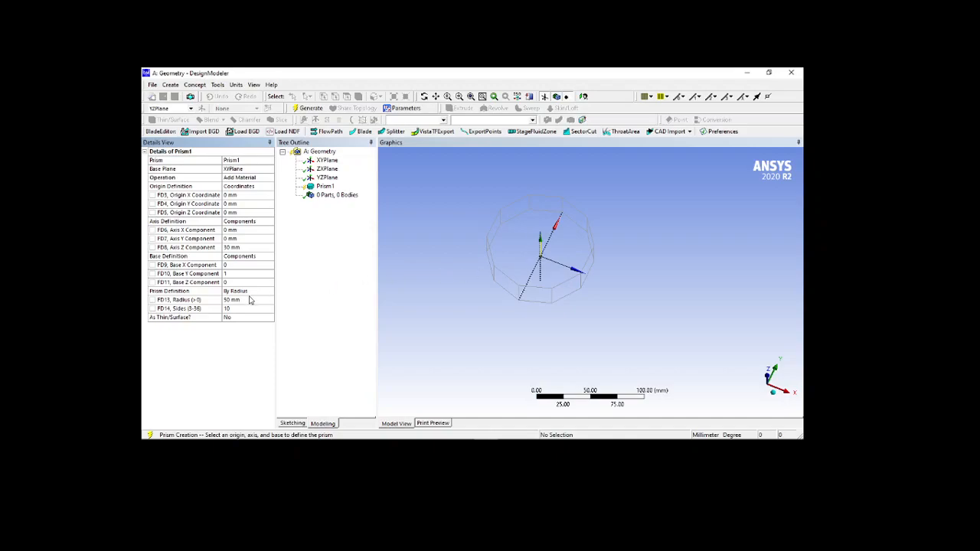
- Define the prism By Side Length with a side length of 20 mm and generate it
{"action": "left_click", "coordinate": [257, 294]}
{"action": "left_click", "coordinate": [270, 292]}
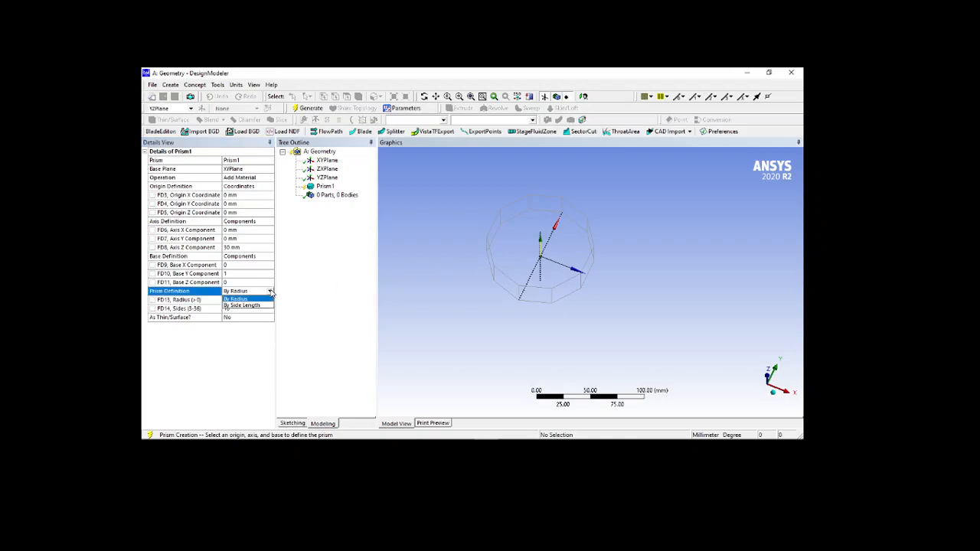
{"action": "left_click", "coordinate": [257, 306]}
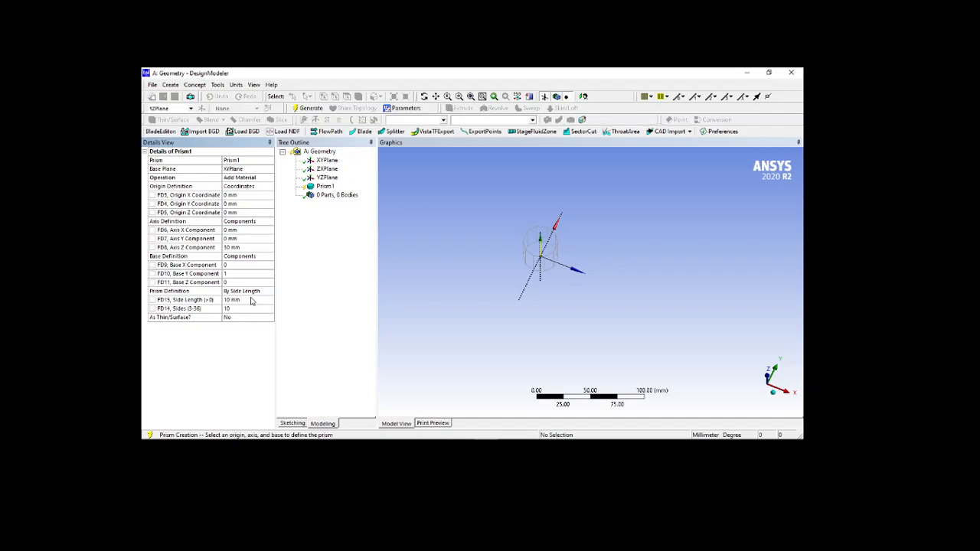
{"action": "left_click", "coordinate": [253, 300]}
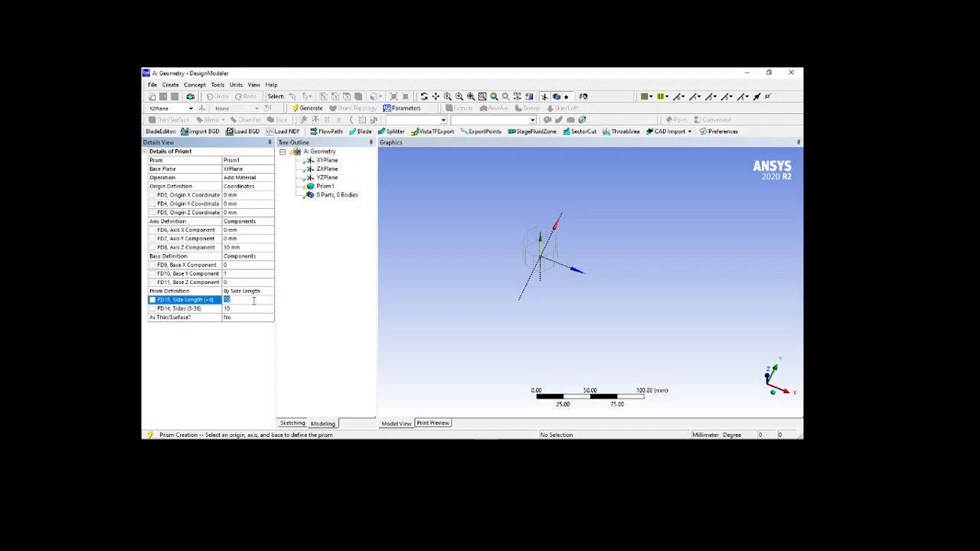
{"action": "key", "text": "Return"}
{"action": "left_click", "coordinate": [308, 110]}
{"action": "middle_click_drag", "start_coordinate": [607, 254], "coordinate": [624, 304]}
{"action": "scroll", "coordinate": [574, 253], "scroll_direction": "up", "scroll_amount": 3}
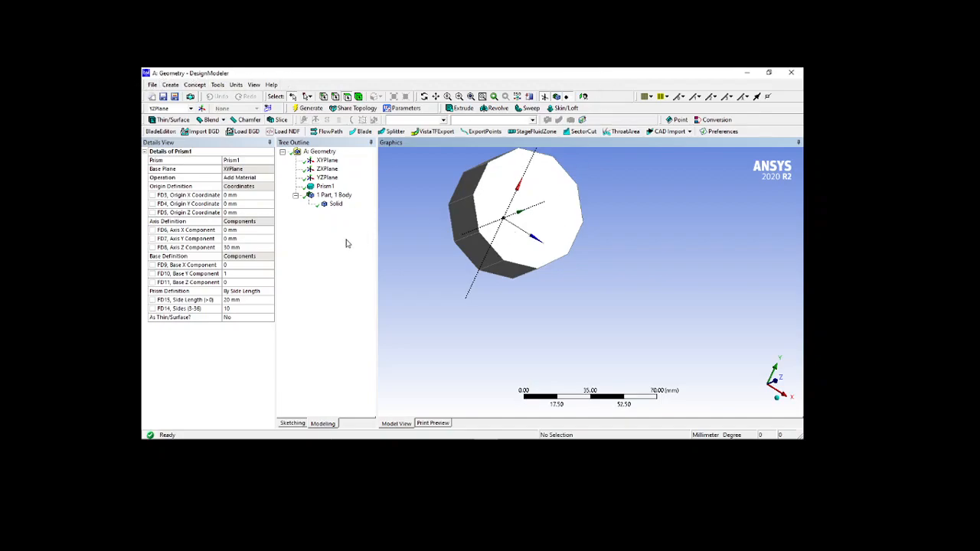
- Examine the body details of the generated prism solid
{"action": "left_click", "coordinate": [331, 204]}
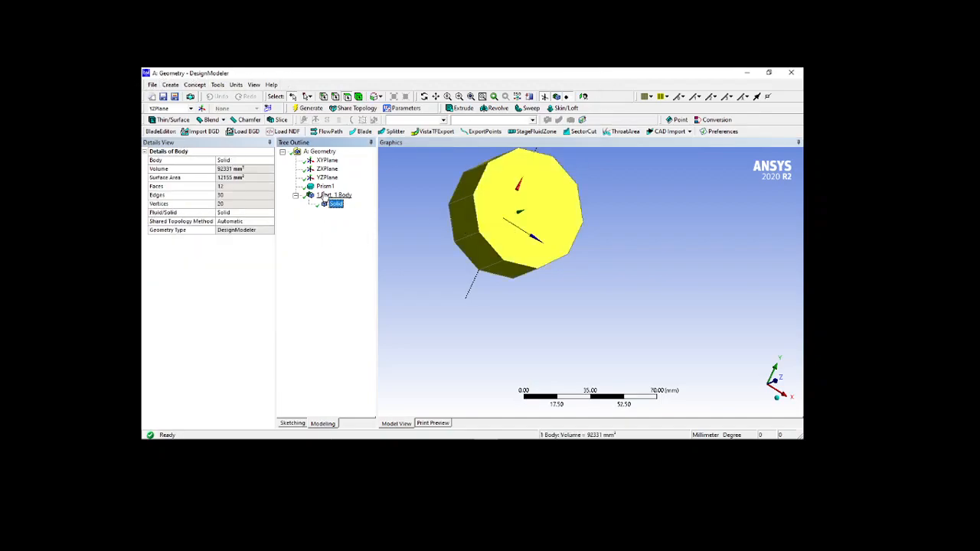
- Delete the prism from the model and start a new pyramid primitive
{"action": "left_click", "coordinate": [324, 187]}
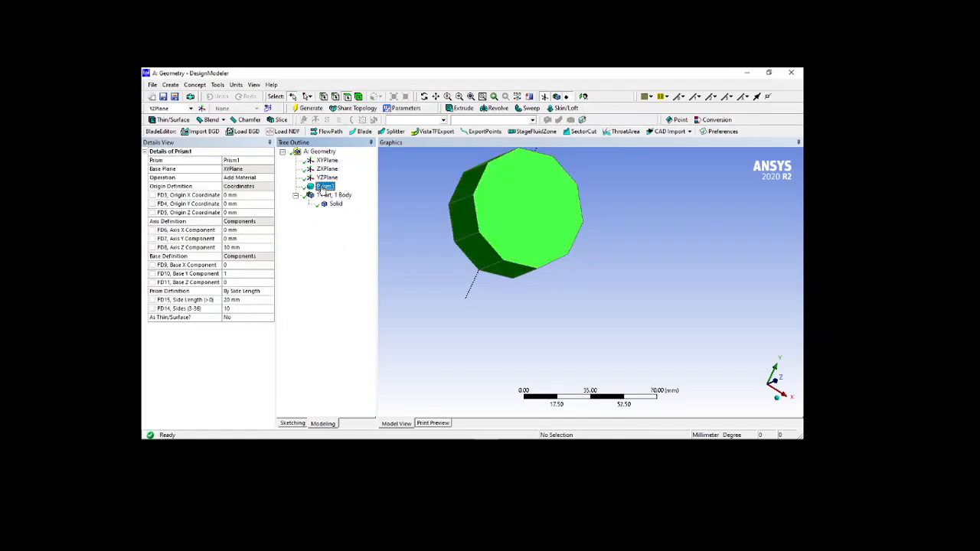
{"action": "left_click", "coordinate": [170, 85]}
{"action": "mouse_move", "coordinate": [192, 282]}
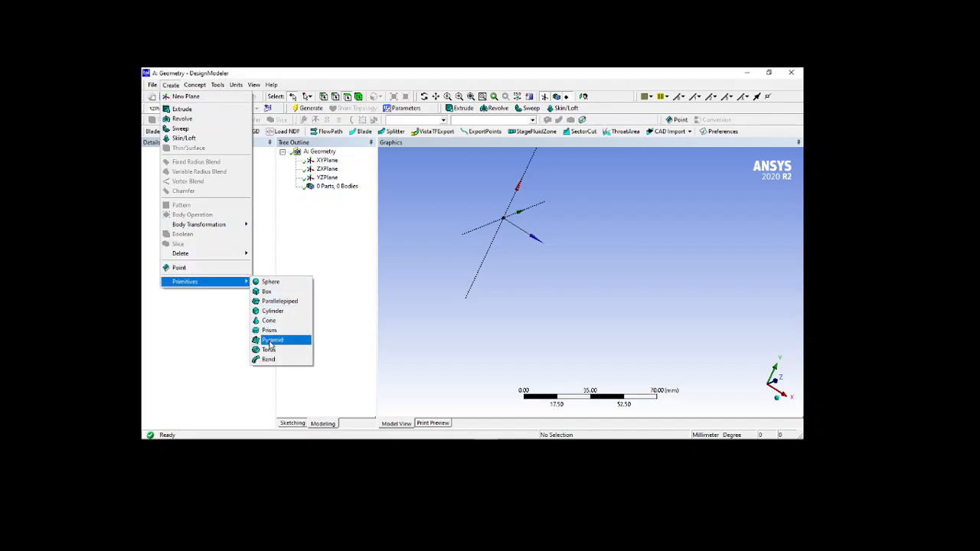
{"action": "left_click", "coordinate": [272, 340]}
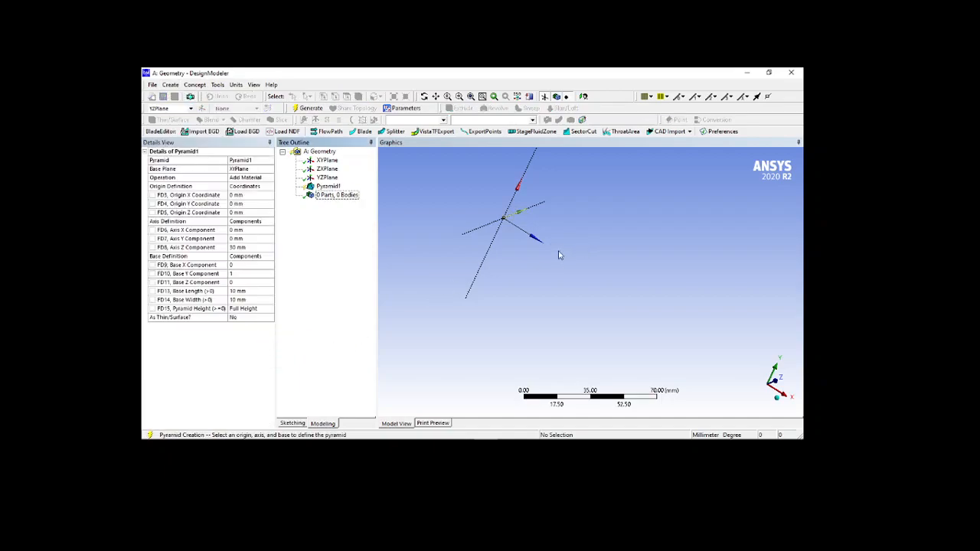
- Set the pyramid's base length to 20 mm and its axis Z component to 20 mm
{"action": "middle_click_drag", "start_coordinate": [535, 229], "coordinate": [520, 285]}
{"action": "middle_click_drag", "start_coordinate": [516, 190], "coordinate": [486, 215]}
{"action": "middle_click_drag", "start_coordinate": [602, 314], "coordinate": [637, 234]}
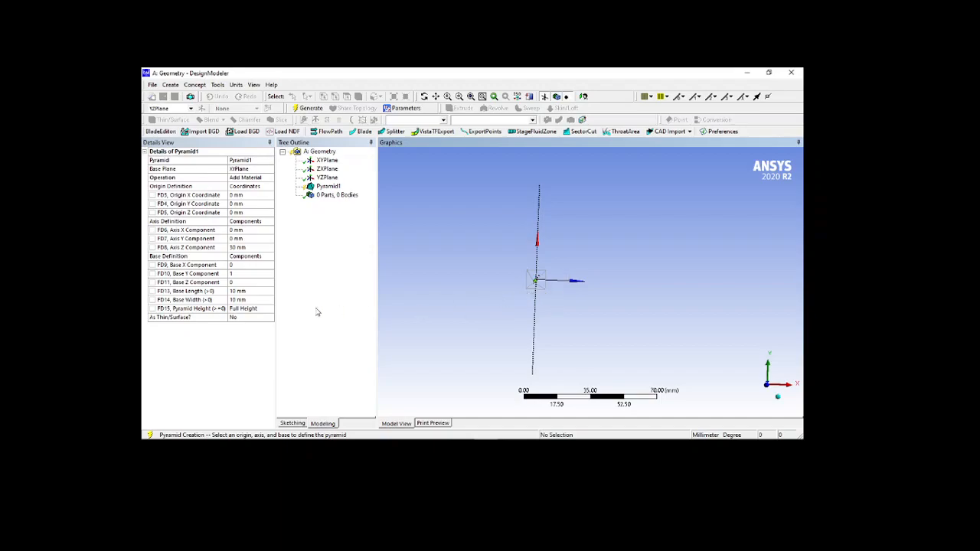
{"action": "left_click", "coordinate": [256, 294]}
{"action": "type", "text": "20"}
{"action": "key", "text": "Return"}
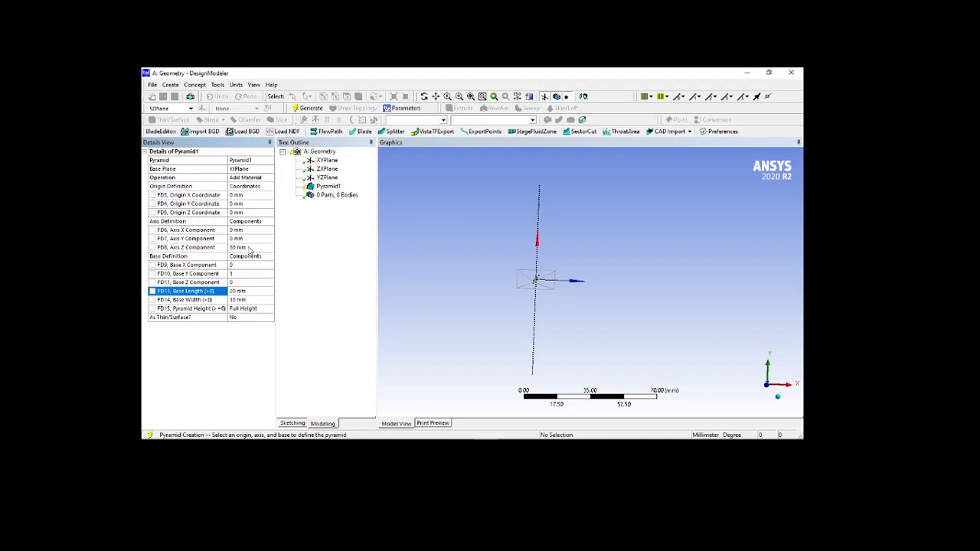
{"action": "middle_click_drag", "start_coordinate": [585, 332], "coordinate": [569, 258]}
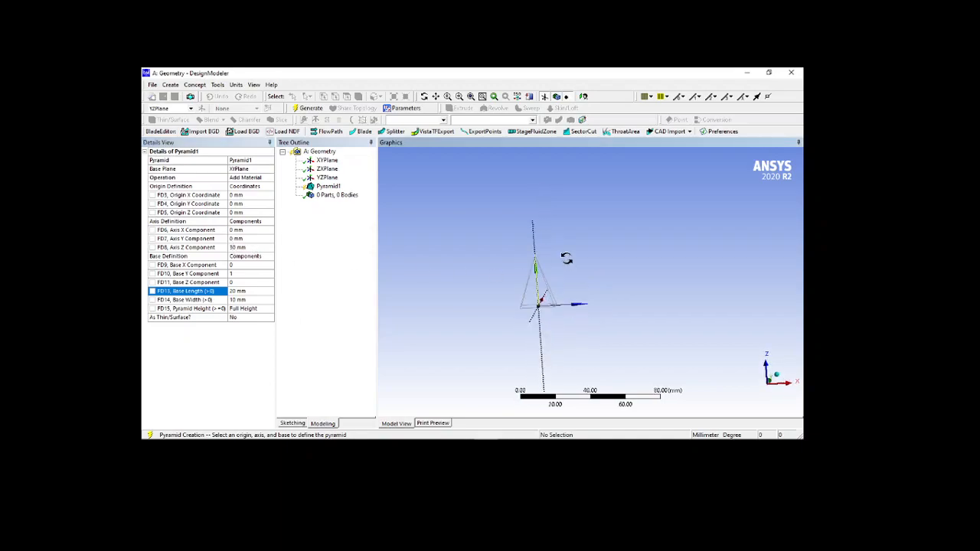
{"action": "left_click", "coordinate": [259, 247]}
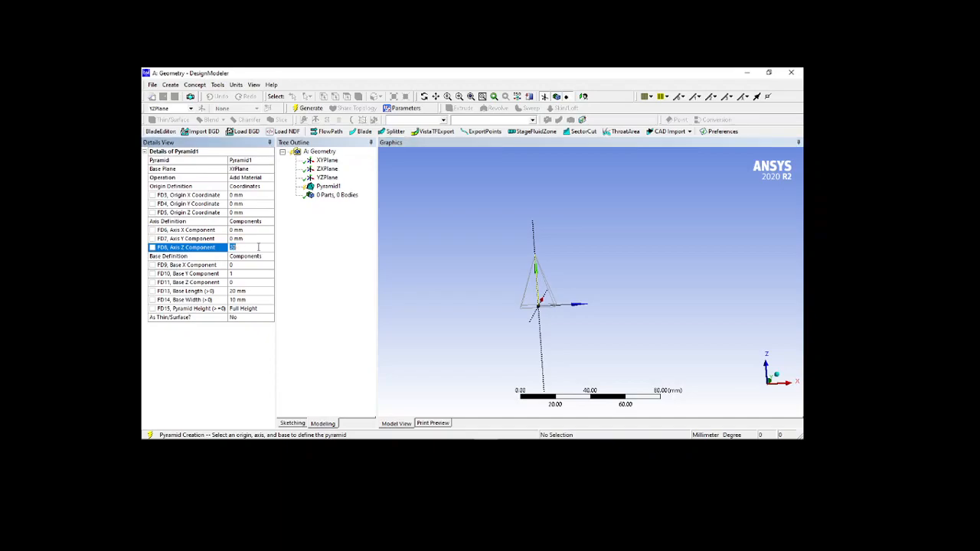
{"action": "key", "text": "Return"}
- Keep the pyramid at full height, turn on its thin/surface option and generate the hollow body
{"action": "left_click", "coordinate": [262, 309]}
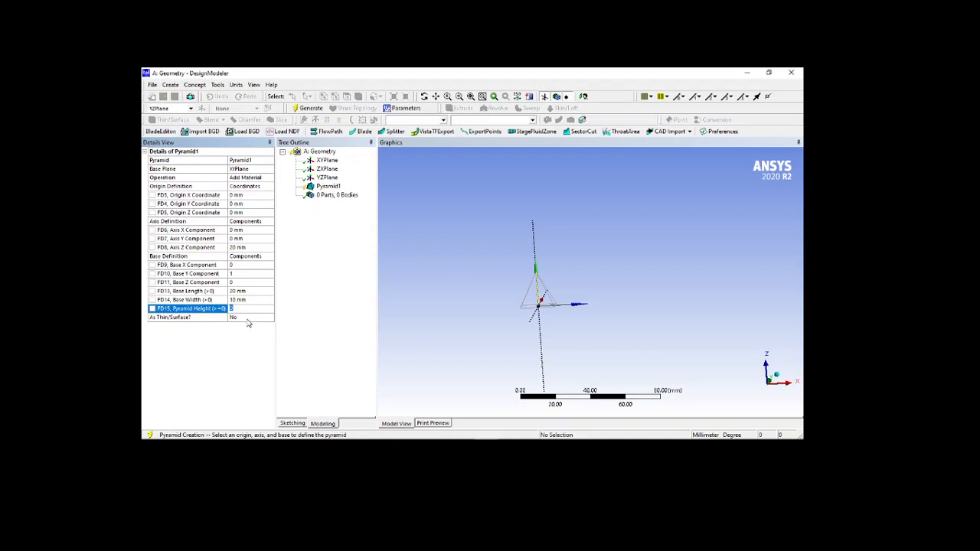
{"action": "left_click", "coordinate": [246, 320]}
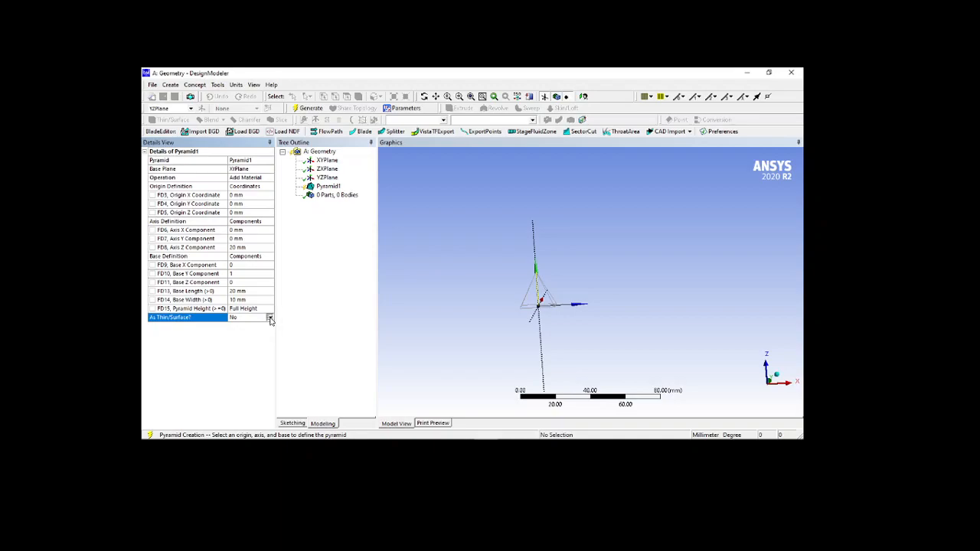
{"action": "left_click", "coordinate": [269, 321]}
{"action": "left_click", "coordinate": [251, 334]}
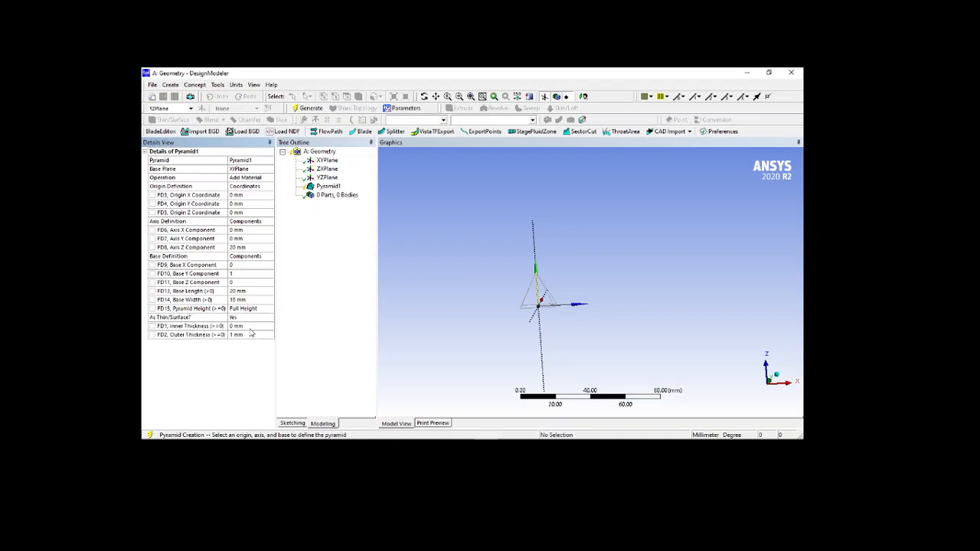
{"action": "left_click", "coordinate": [309, 108]}
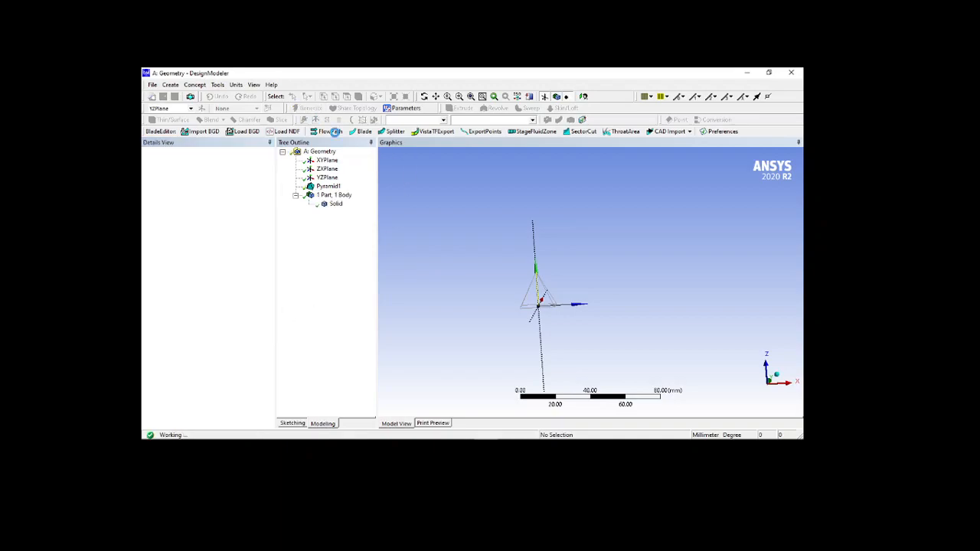
{"action": "middle_click_drag", "start_coordinate": [540, 311], "coordinate": [554, 280]}
{"action": "middle_click_drag", "start_coordinate": [558, 202], "coordinate": [584, 291], "text": "ctrl"}
{"action": "scroll", "coordinate": [580, 278], "scroll_direction": "up", "scroll_amount": 5}
{"action": "middle_click_drag", "start_coordinate": [580, 247], "coordinate": [603, 282], "text": "ctrl"}
{"action": "scroll", "coordinate": [593, 286], "scroll_direction": "up", "scroll_amount": 4}
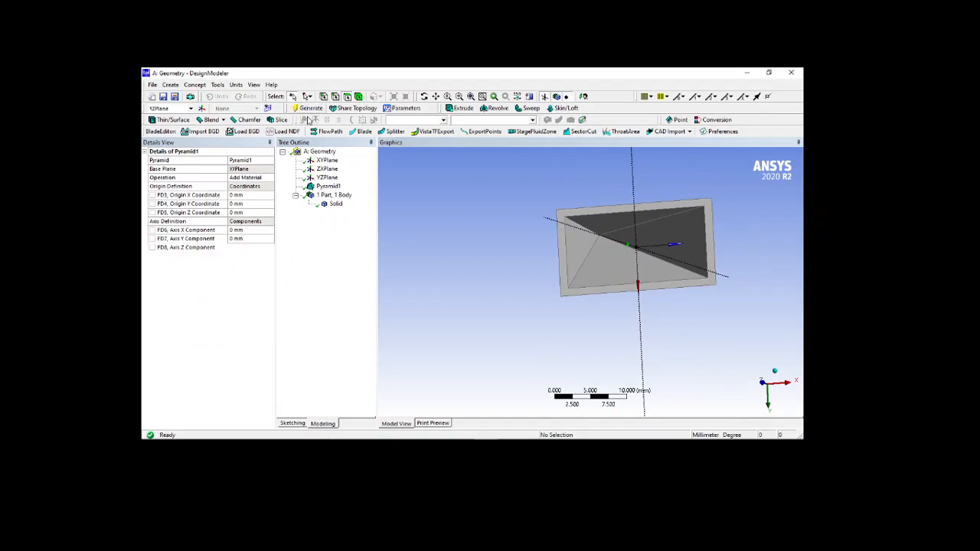
{"action": "middle_click_drag", "start_coordinate": [590, 215], "coordinate": [571, 228]}
- Delete the pyramid from the model and start a new torus primitive
{"action": "left_click", "coordinate": [328, 187]}
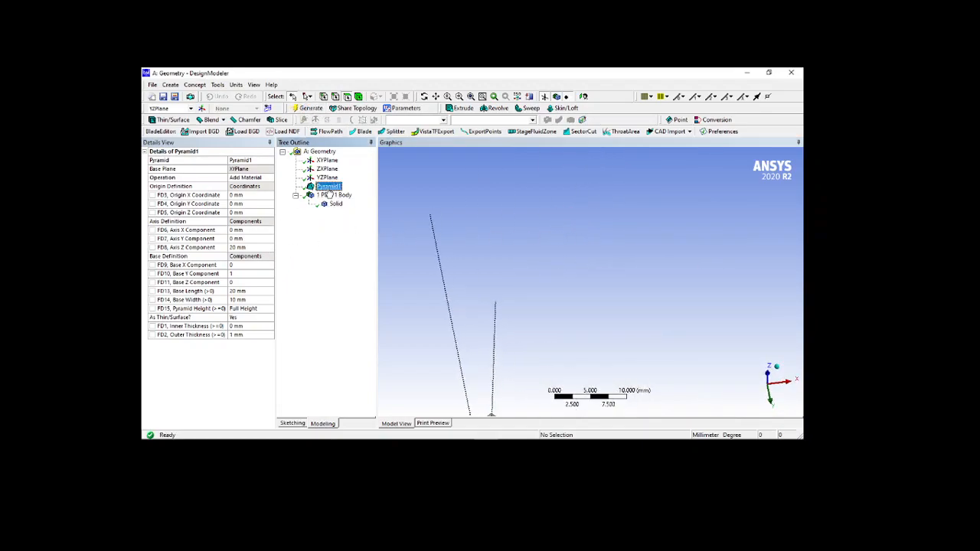
{"action": "key", "text": "Delete"}
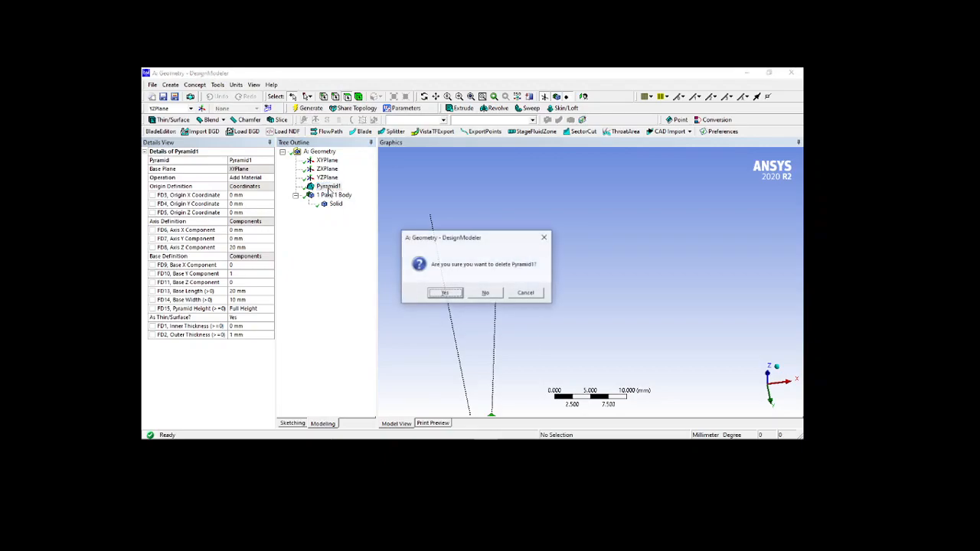
{"action": "left_click", "coordinate": [440, 289]}
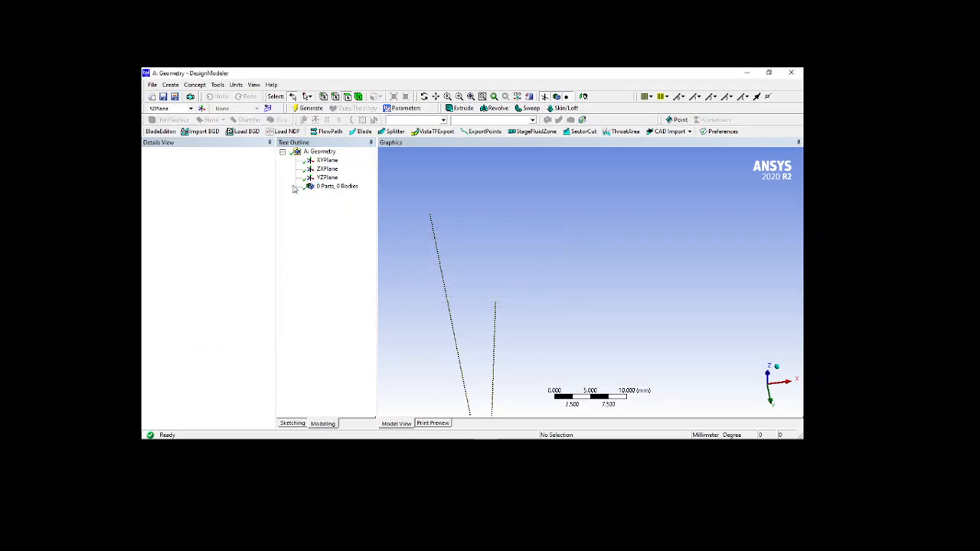
{"action": "left_click", "coordinate": [170, 85]}
{"action": "mouse_move", "coordinate": [185, 284]}
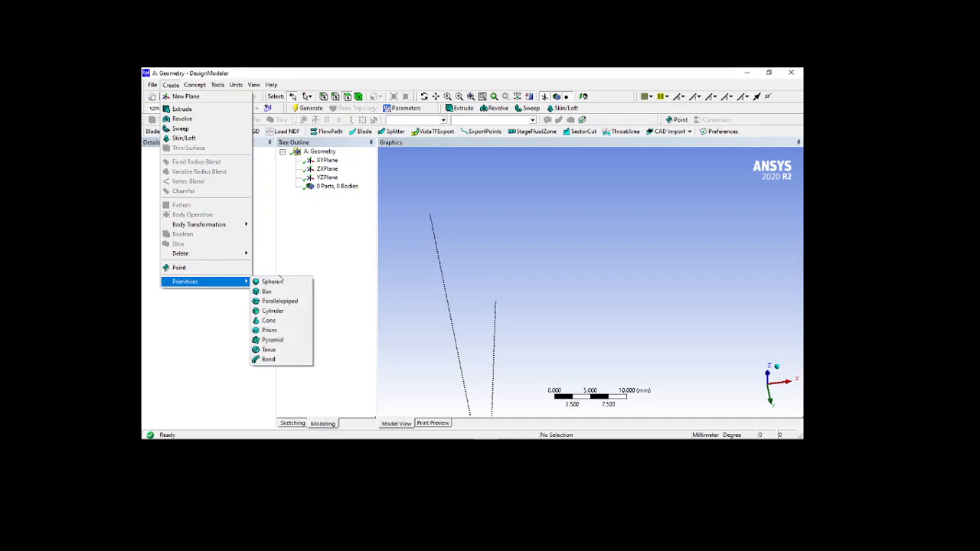
{"action": "left_click", "coordinate": [269, 350]}
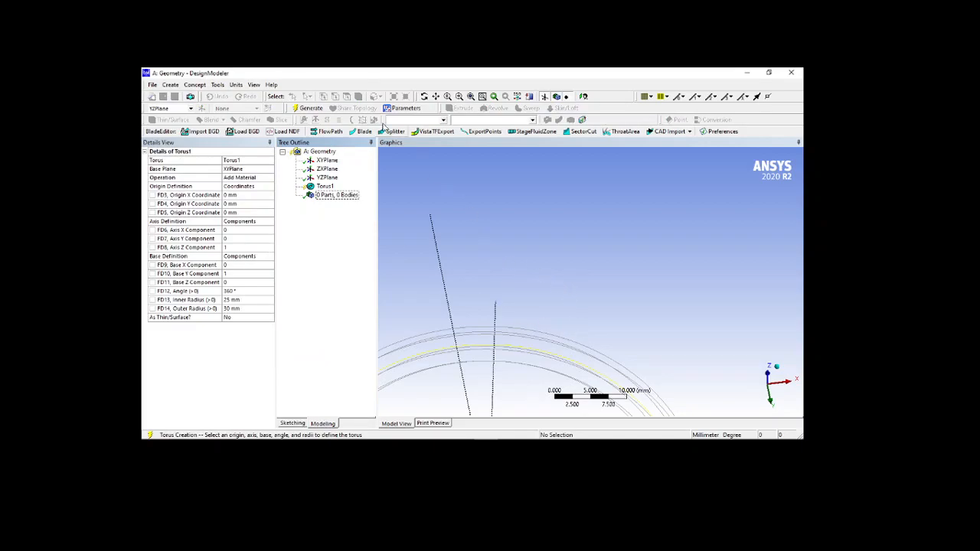
- Change the torus's base plane to the YZPlane
{"action": "scroll", "coordinate": [542, 330], "scroll_direction": "down", "scroll_amount": 5}
{"action": "scroll", "coordinate": [544, 328], "scroll_direction": "down", "scroll_amount": 2}
{"action": "middle_click_drag", "start_coordinate": [558, 355], "coordinate": [562, 242], "text": "ctrl"}
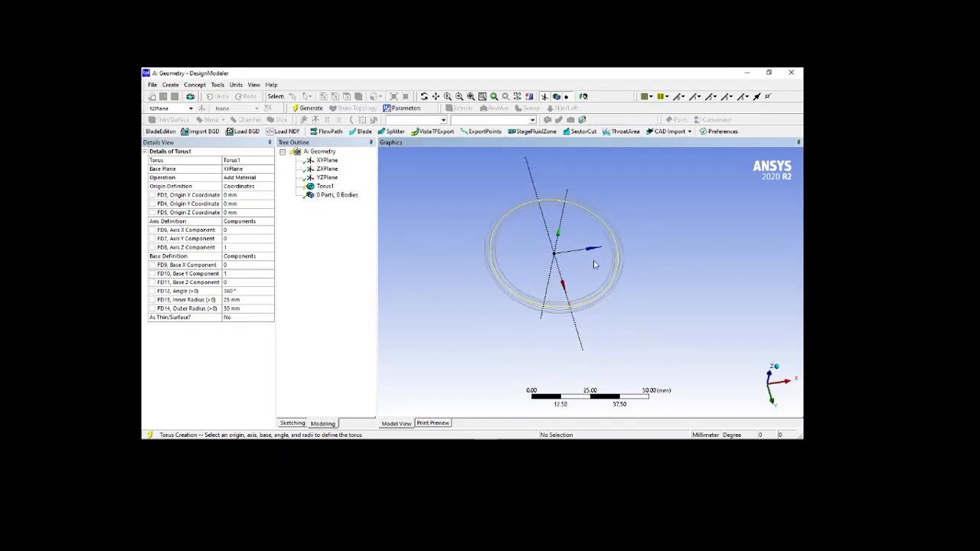
{"action": "middle_click_drag", "start_coordinate": [554, 289], "coordinate": [528, 269]}
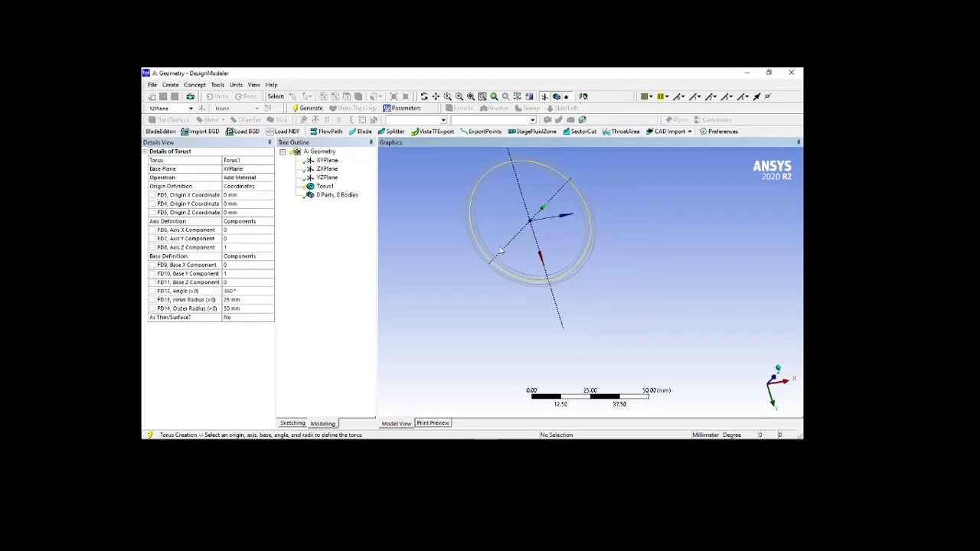
{"action": "left_click", "coordinate": [256, 169]}
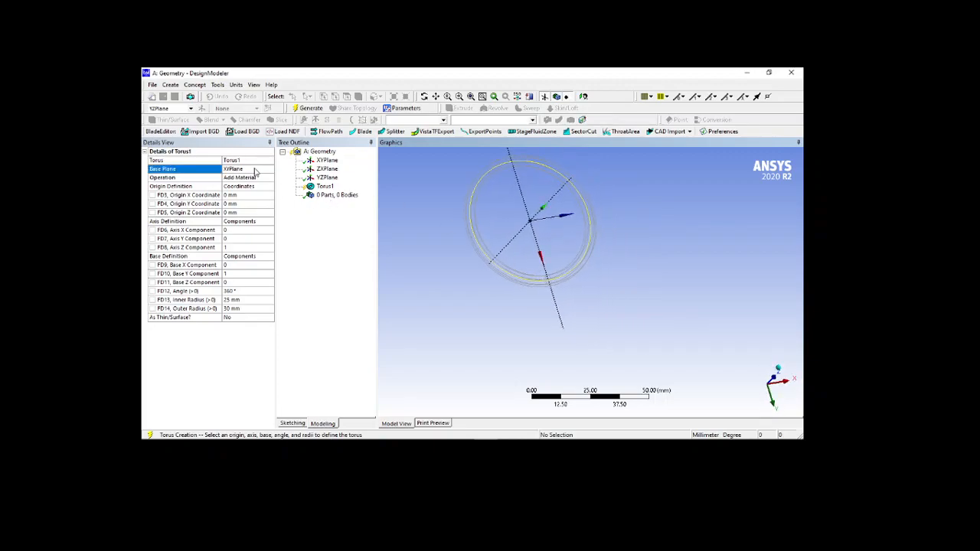
{"action": "left_click", "coordinate": [329, 179]}
{"action": "left_click", "coordinate": [233, 169]}
{"action": "middle_click_drag", "start_coordinate": [527, 234], "coordinate": [534, 253]}
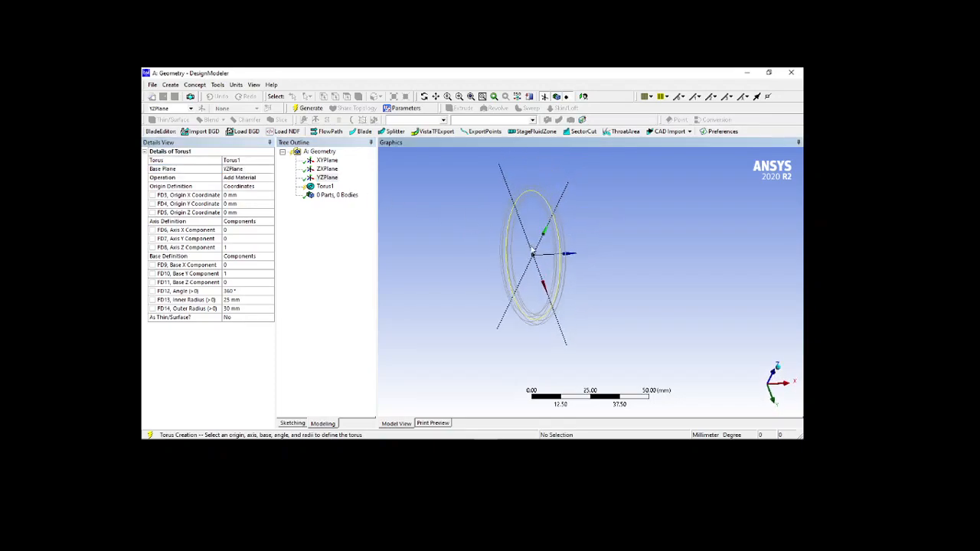
- Set the torus's operation to Add Frozen and its angle to 180°
{"action": "left_click", "coordinate": [255, 179]}
{"action": "left_click", "coordinate": [255, 179]}
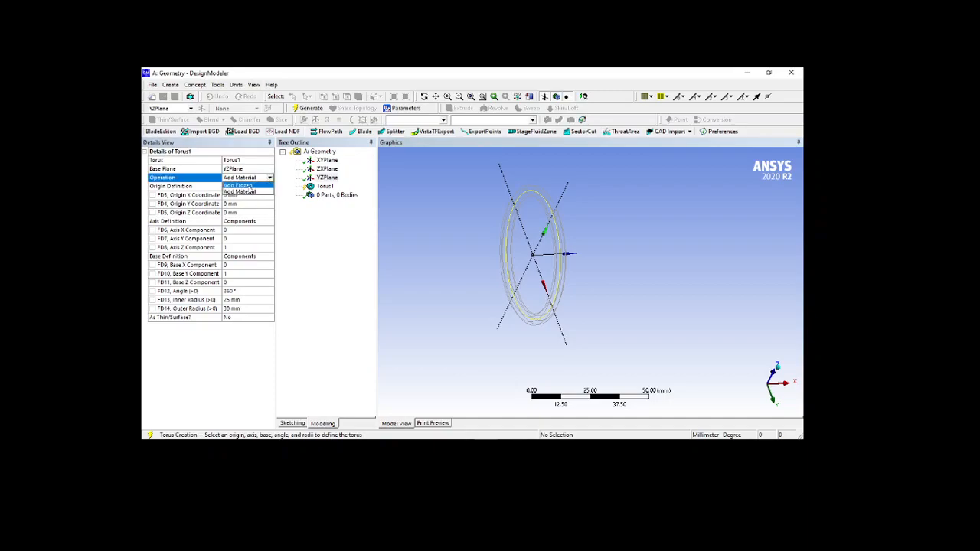
{"action": "left_click", "coordinate": [250, 187]}
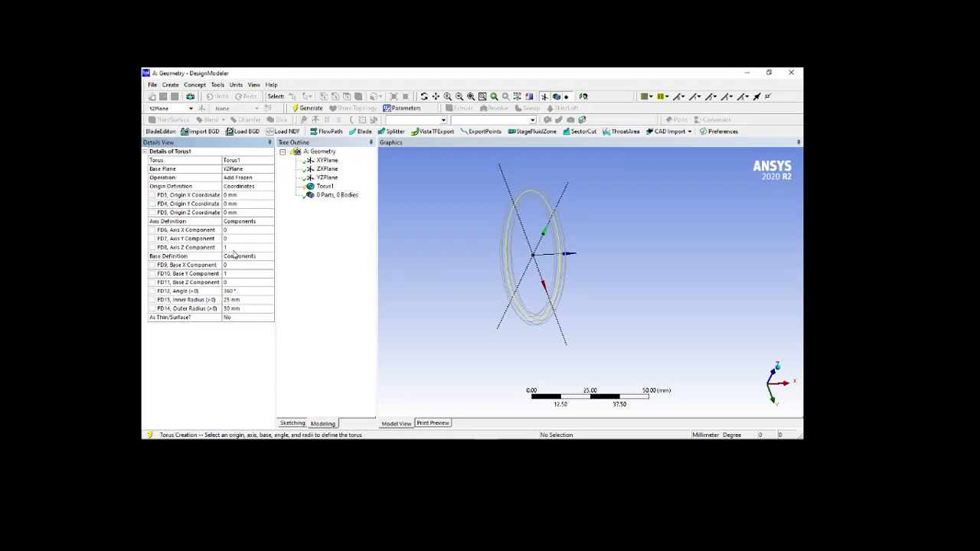
{"action": "left_click", "coordinate": [246, 294]}
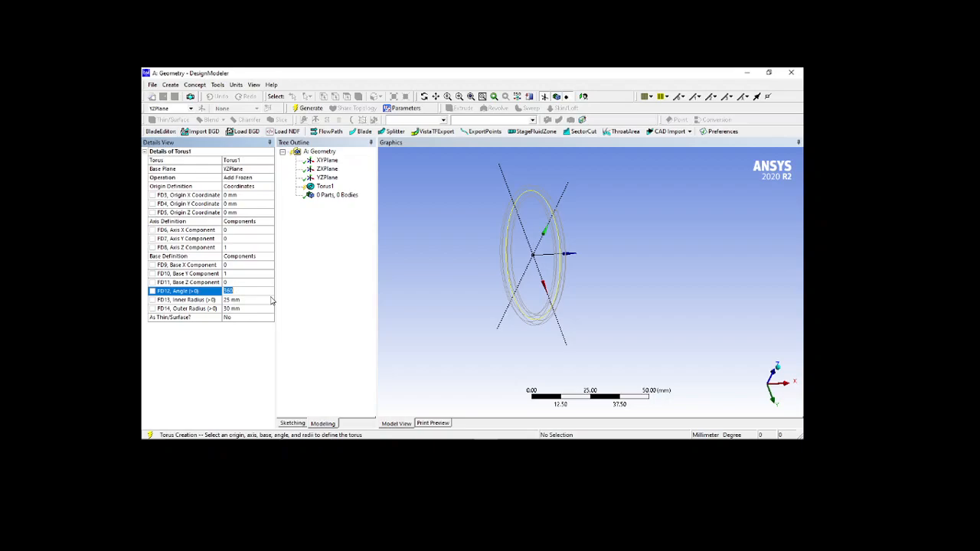
{"action": "type", "text": "180"}
{"action": "key", "text": "Return"}
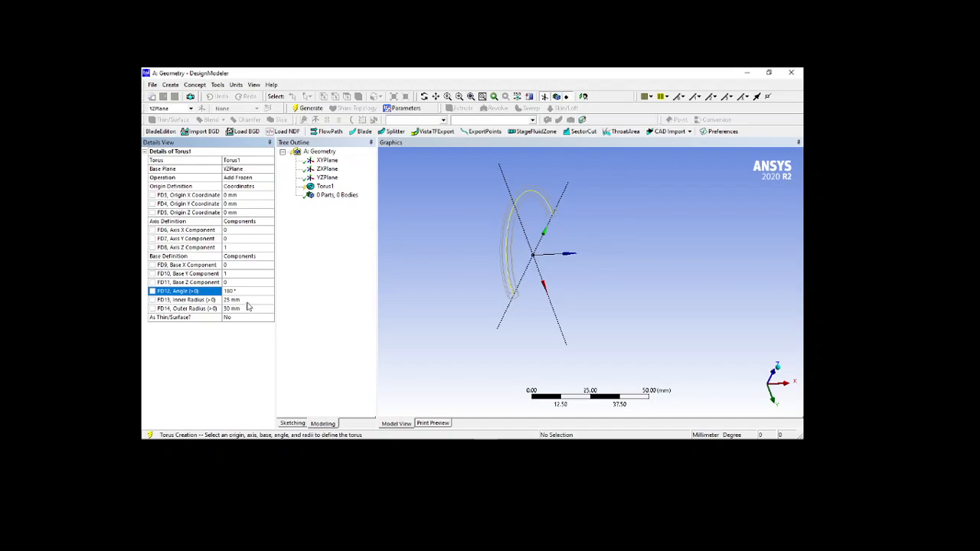
- Generate the half torus as a solid body
{"action": "scroll", "coordinate": [525, 246], "scroll_direction": "up", "scroll_amount": 3}
{"action": "middle_click_drag", "start_coordinate": [548, 230], "coordinate": [596, 282], "text": "ctrl"}
{"action": "scroll", "coordinate": [596, 277], "scroll_direction": "up", "scroll_amount": 2}
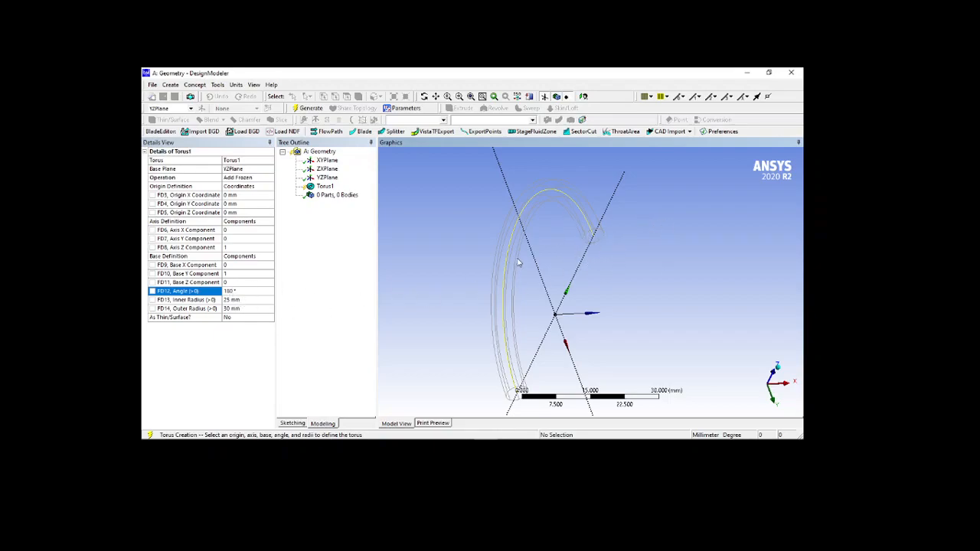
{"action": "left_click", "coordinate": [308, 108]}
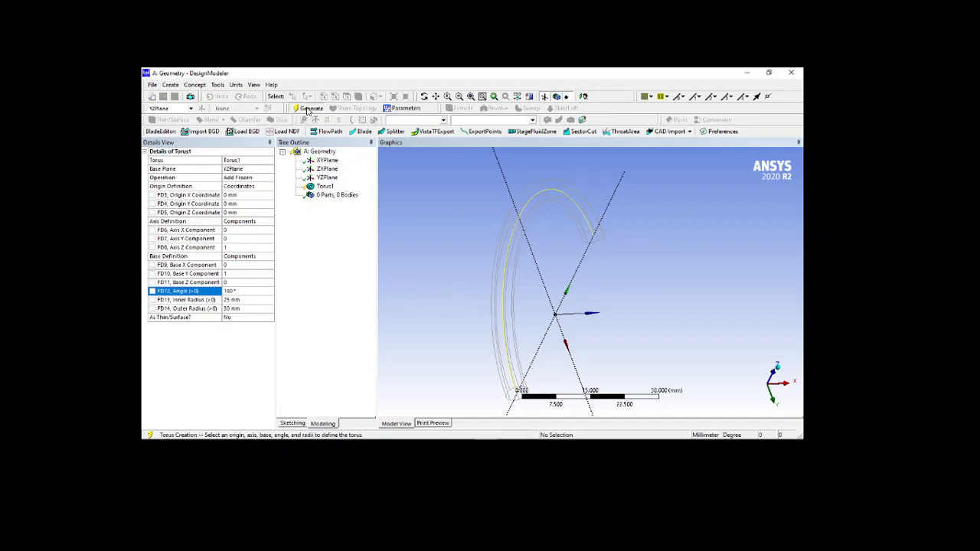
{"action": "mouse_move", "coordinate": [623, 278]}
{"action": "middle_mouse_down"}
{"action": "mouse_move", "coordinate": [571, 232]}
{"action": "mouse_move", "coordinate": [573, 253]}
{"action": "mouse_move", "coordinate": [443, 344]}
{"action": "mouse_move", "coordinate": [488, 312]}
{"action": "middle_mouse_up"}
{"action": "scroll", "coordinate": [479, 321], "scroll_direction": "up", "scroll_amount": 2}
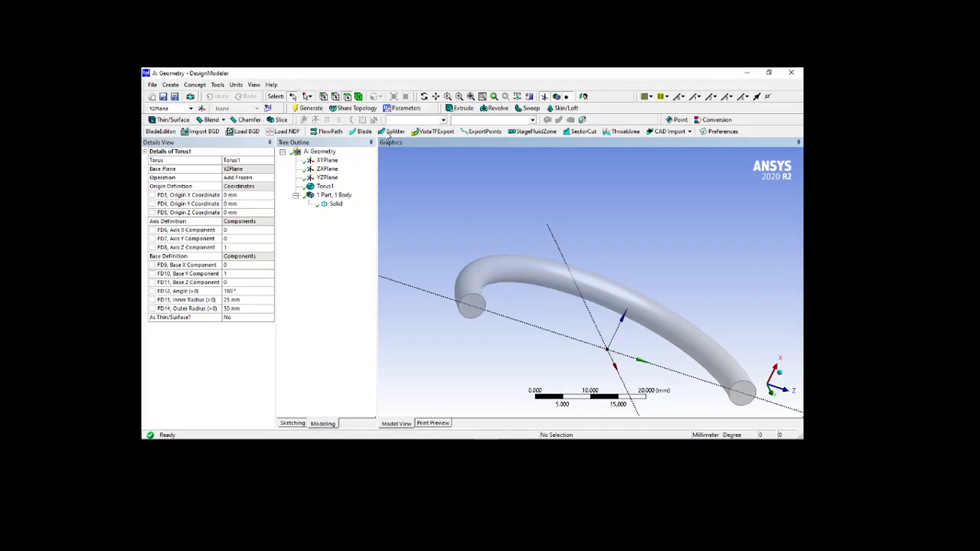
- Start a bend primitive alongside the torus and set its base plane to the ZXPlane
{"action": "left_click", "coordinate": [170, 84]}
{"action": "mouse_move", "coordinate": [187, 285]}
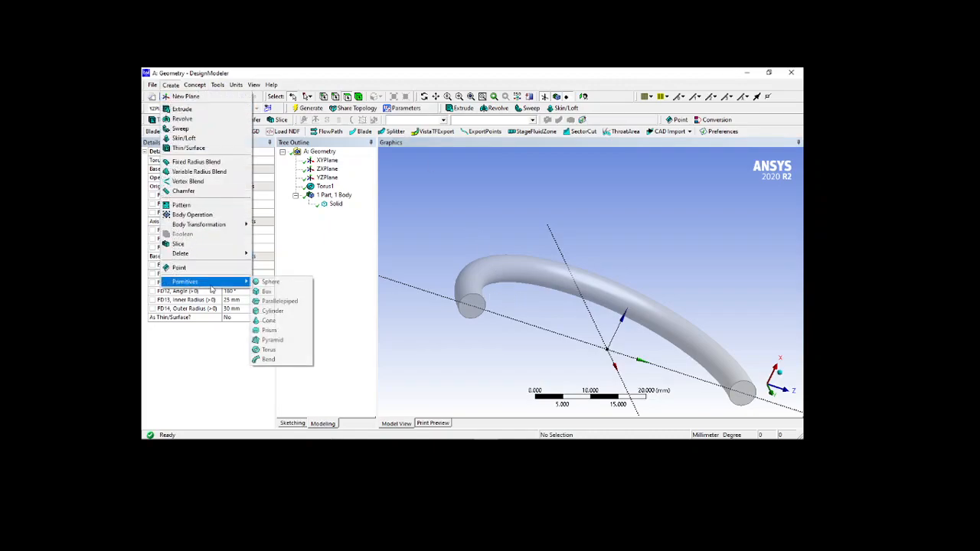
{"action": "left_click", "coordinate": [272, 360]}
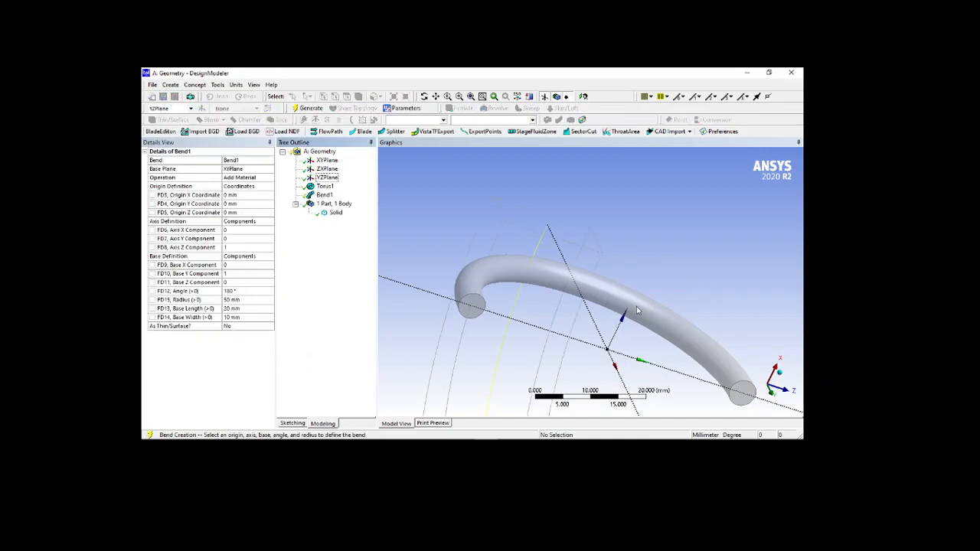
{"action": "scroll", "coordinate": [636, 330], "scroll_direction": "down", "scroll_amount": 3}
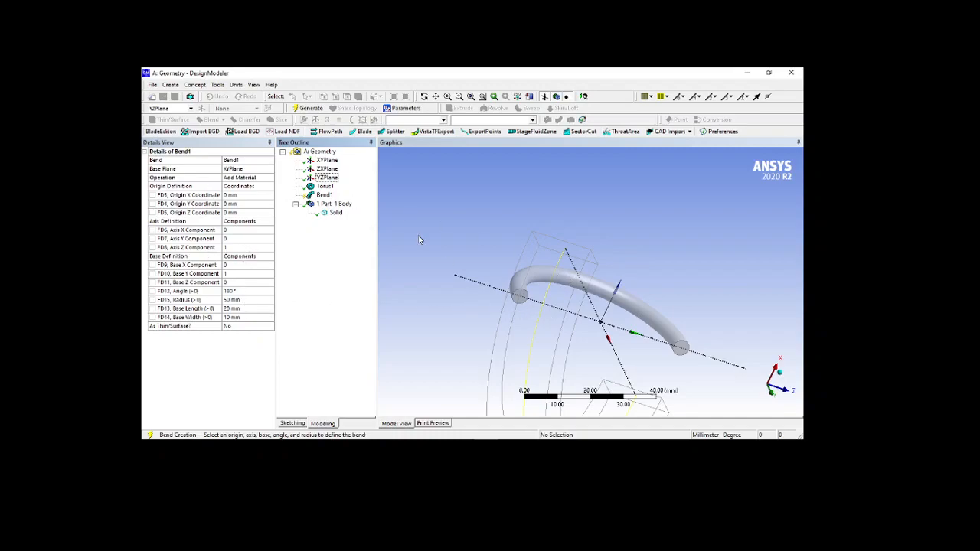
{"action": "left_click", "coordinate": [242, 170]}
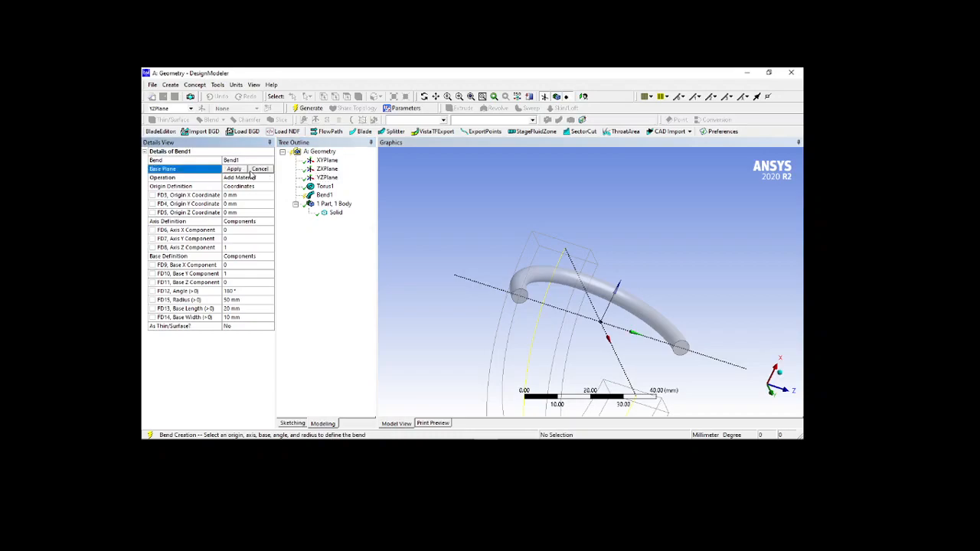
{"action": "left_click", "coordinate": [323, 170]}
{"action": "left_click", "coordinate": [234, 169]}
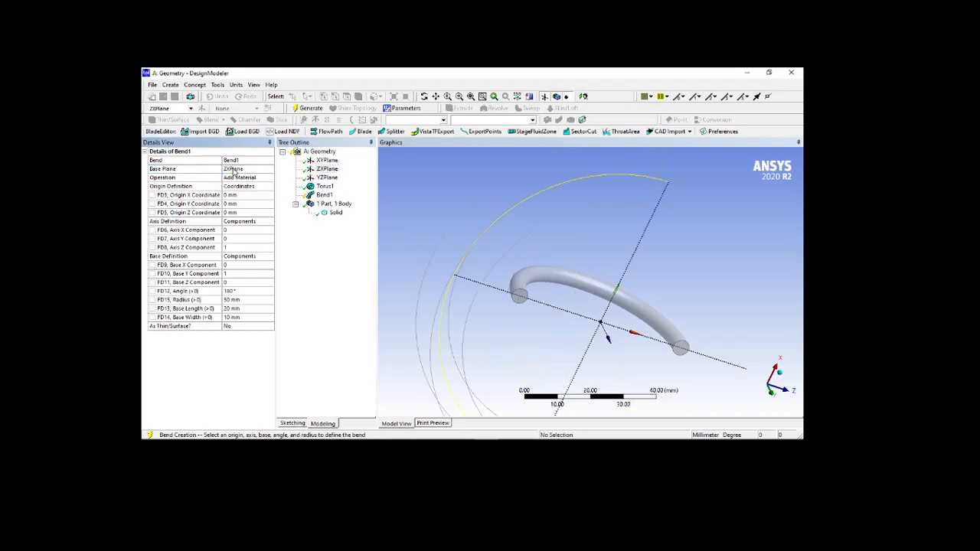
- Set the bend's radius to 30 mm
{"action": "scroll", "coordinate": [492, 209], "scroll_direction": "down", "scroll_amount": 4}
{"action": "middle_click_drag", "start_coordinate": [508, 237], "coordinate": [522, 279]}
{"action": "middle_click_drag", "start_coordinate": [579, 328], "coordinate": [543, 164]}
{"action": "left_click", "coordinate": [583, 97]}
{"action": "middle_click_drag", "start_coordinate": [591, 263], "coordinate": [566, 252]}
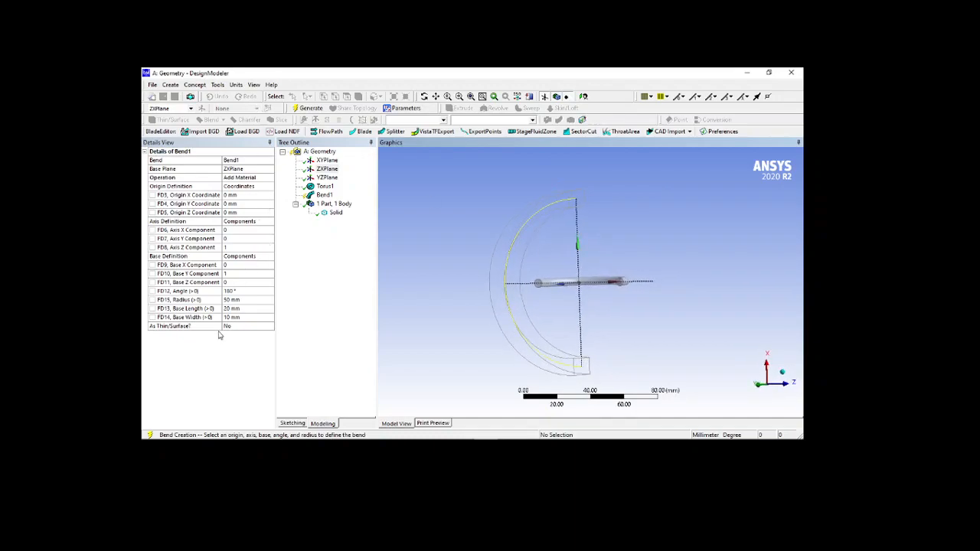
{"action": "left_click", "coordinate": [242, 300]}
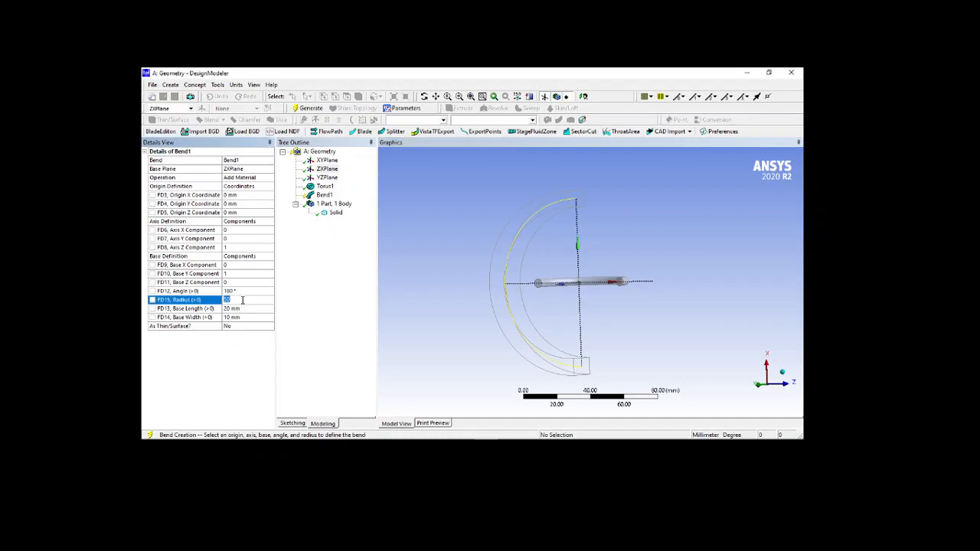
{"action": "type", "text": "30"}
{"action": "key", "text": "Return"}
{"action": "middle_click_drag", "start_coordinate": [530, 309], "coordinate": [553, 300]}
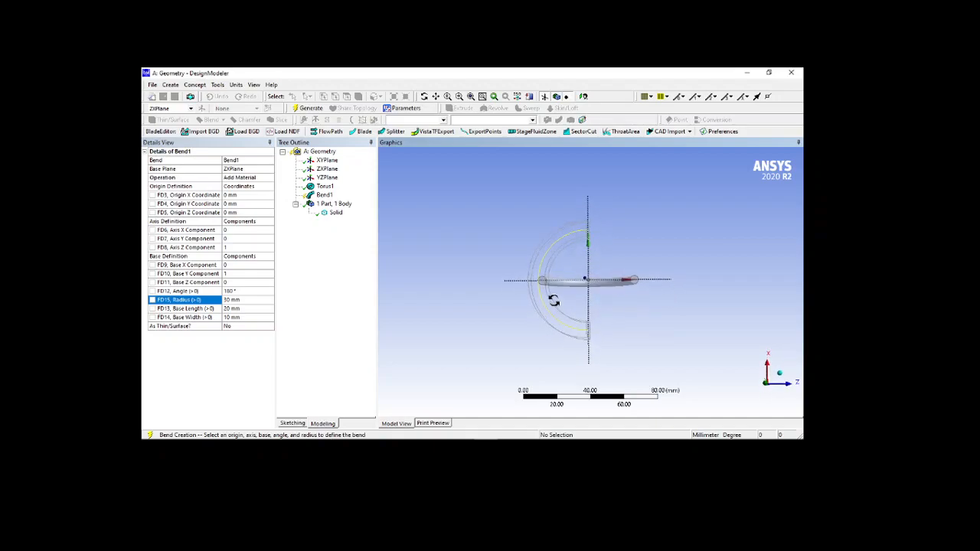
- Set the bend's base length to 10 mm and its base width to 5 mm
{"action": "left_click", "coordinate": [248, 310]}
{"action": "left_click", "coordinate": [248, 309]}
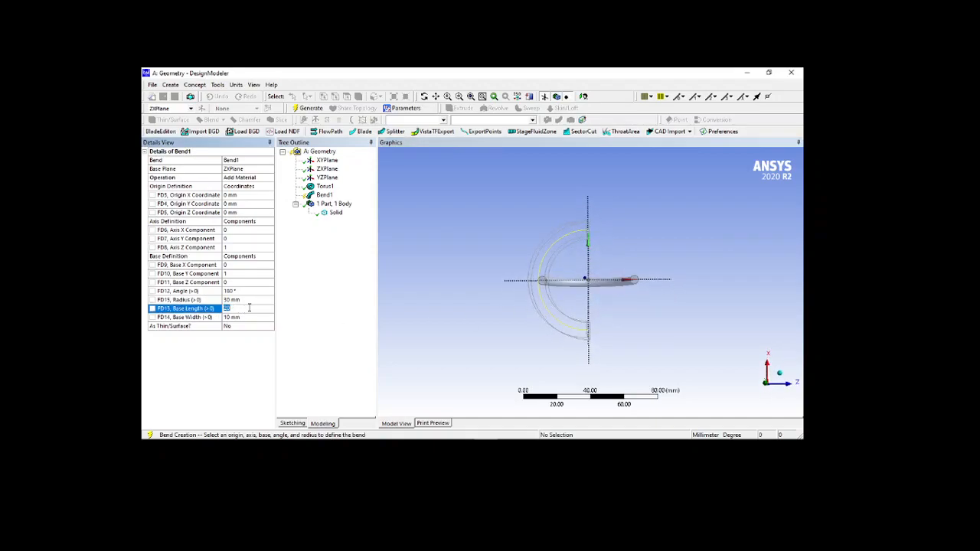
{"action": "type", "text": "10"}
{"action": "key", "text": "Return"}
{"action": "left_click", "coordinate": [245, 317]}
{"action": "left_click", "coordinate": [245, 317]}
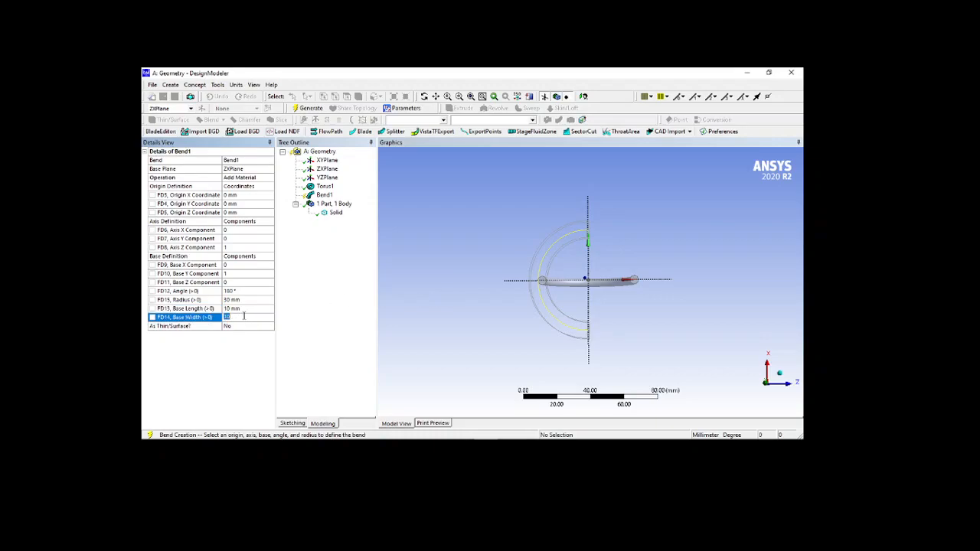
{"action": "type", "text": "5"}
{"action": "key", "text": "Return"}
- Generate the bend as a solid body alongside the half torus
{"action": "mouse_move", "coordinate": [481, 253]}
{"action": "middle_mouse_down"}
{"action": "mouse_move", "coordinate": [459, 262]}
{"action": "mouse_move", "coordinate": [508, 291]}
{"action": "mouse_move", "coordinate": [479, 249]}
{"action": "middle_mouse_up"}
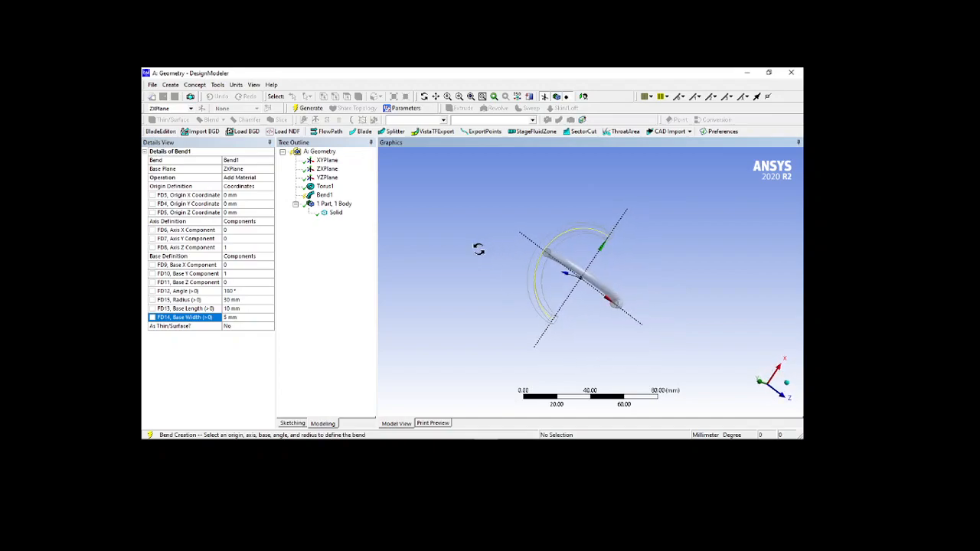
{"action": "left_click", "coordinate": [306, 108]}
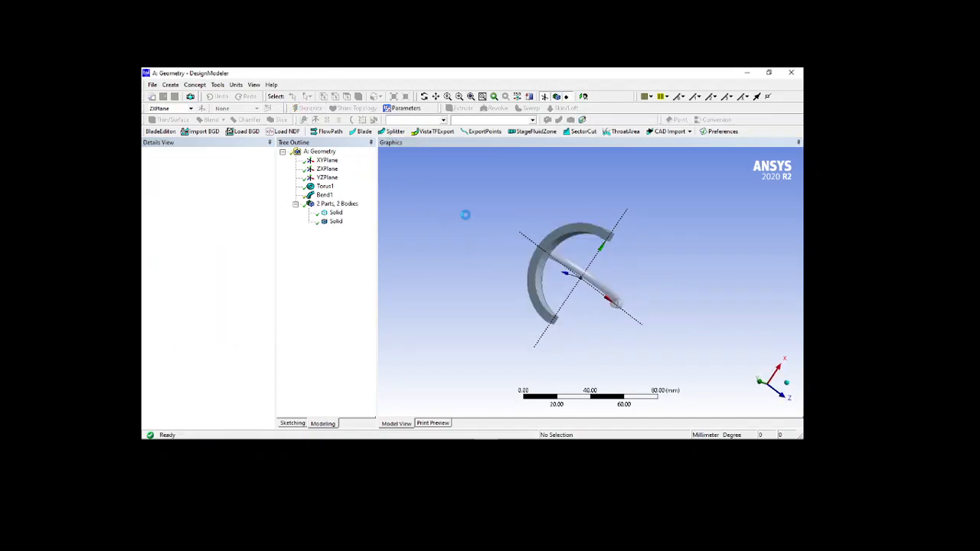
{"action": "middle_click_drag", "start_coordinate": [534, 212], "coordinate": [512, 255]}
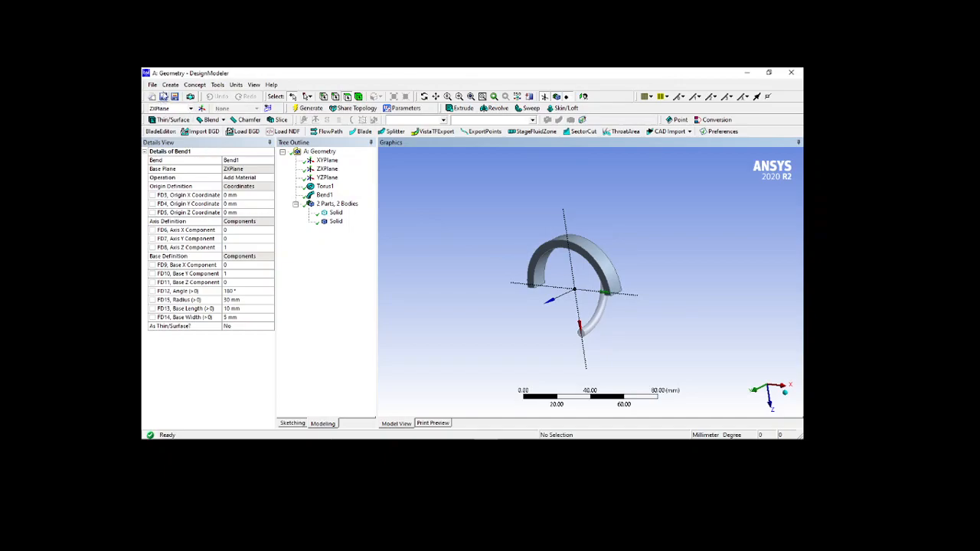
{"action": "left_click", "coordinate": [170, 84]}
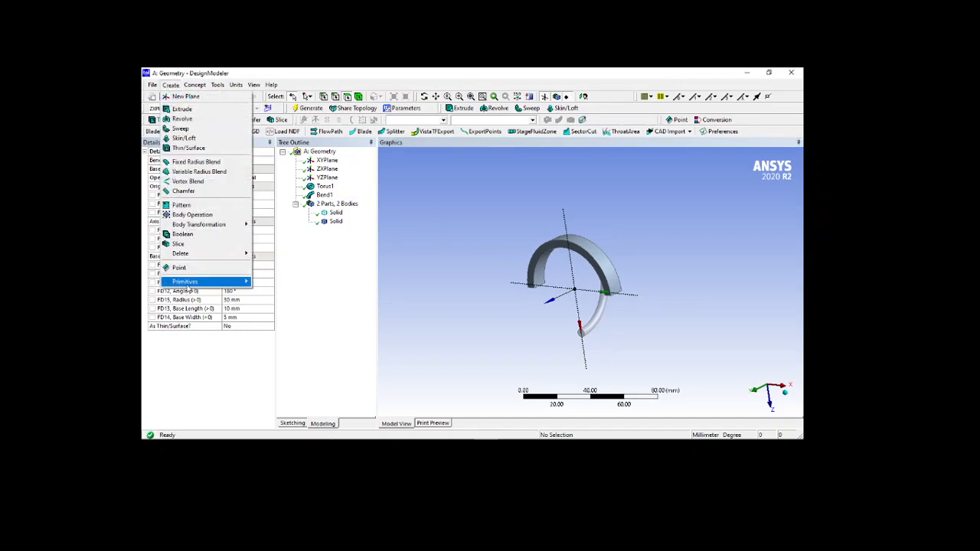
{"action": "mouse_move", "coordinate": [186, 285]}
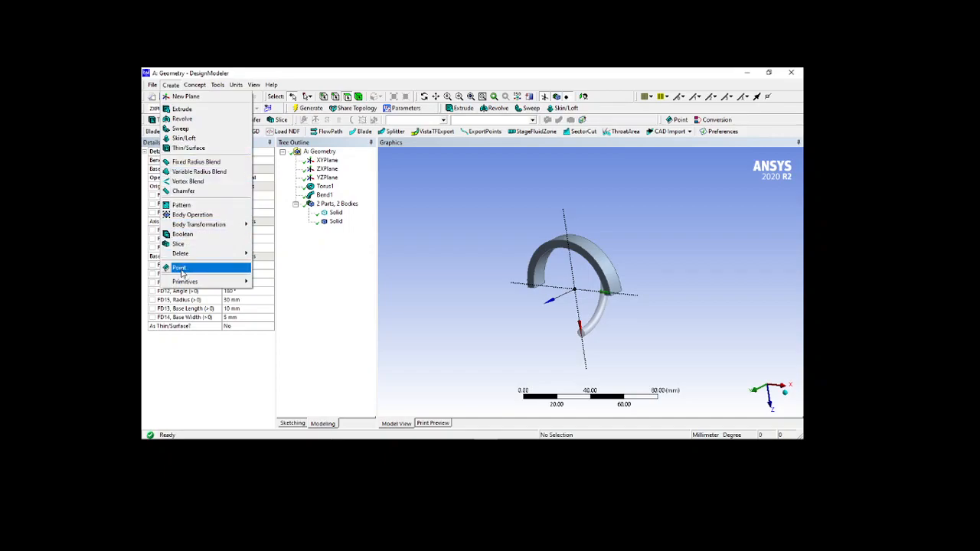
{"action": "left_click", "coordinate": [353, 302]}
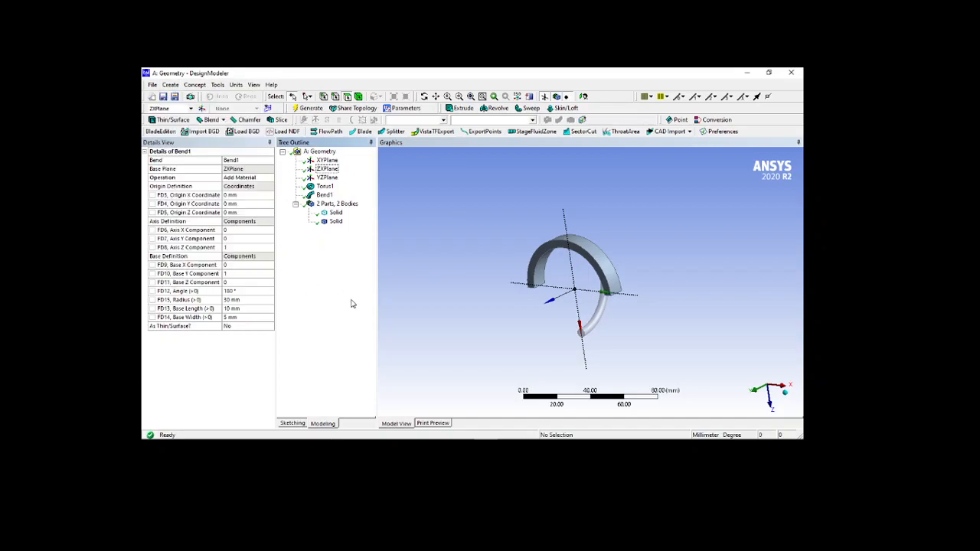
- Delete the torus and bend features from the model
{"action": "left_click", "coordinate": [320, 187]}
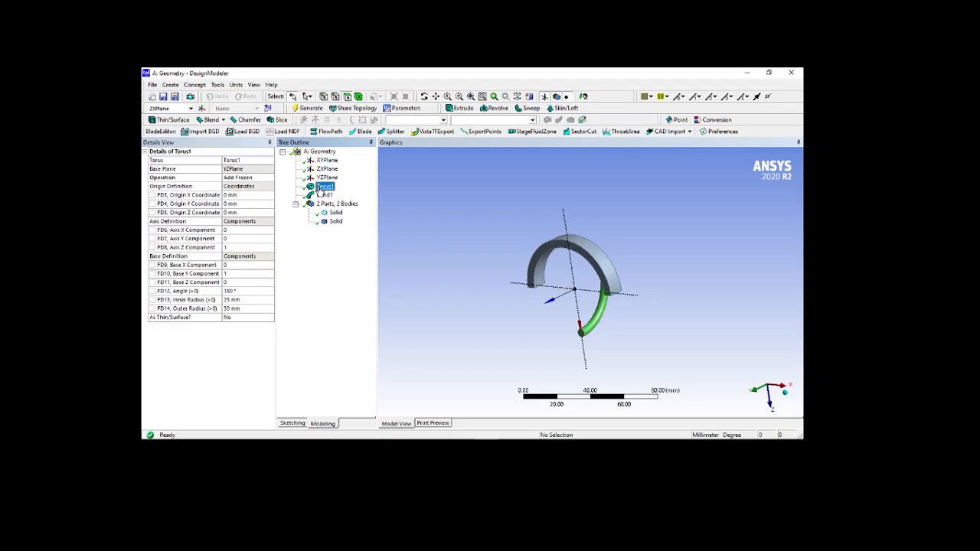
{"action": "key", "text": "Delete"}
{"action": "key", "text": "Return"}
{"action": "left_click", "coordinate": [320, 189]}
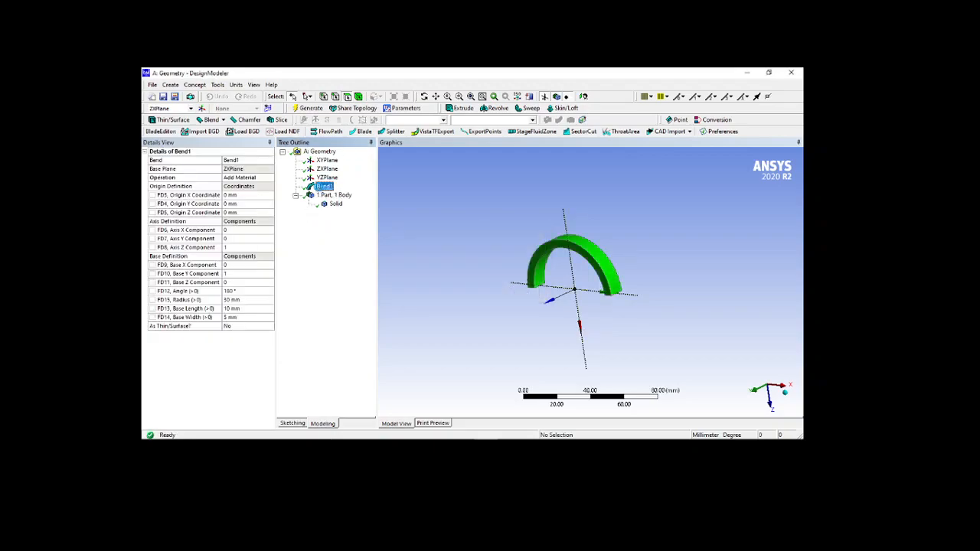
{"action": "key", "text": "Delete"}
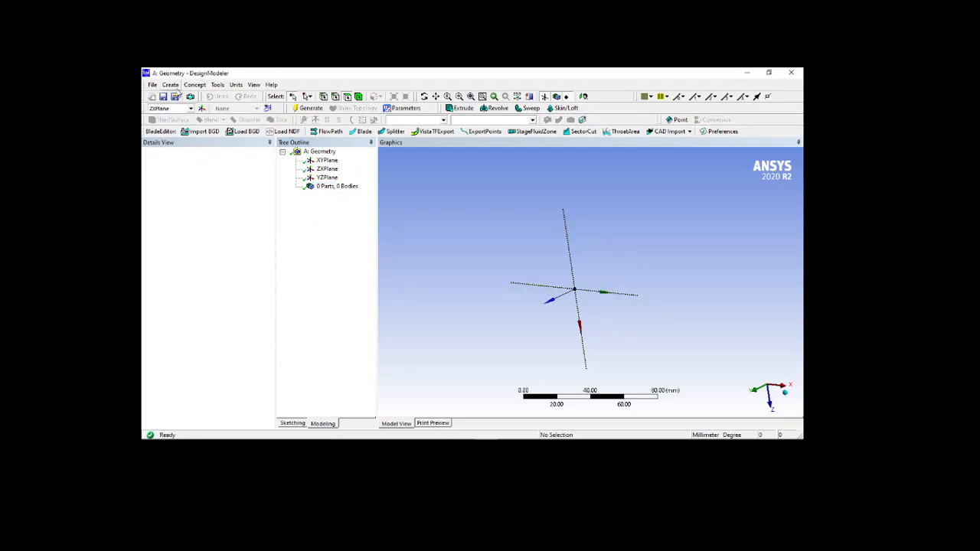
- Create and generate a box primitive on the XYPlane with 30 mm diagonal components in X, Y and Z
{"action": "left_click", "coordinate": [325, 160]}
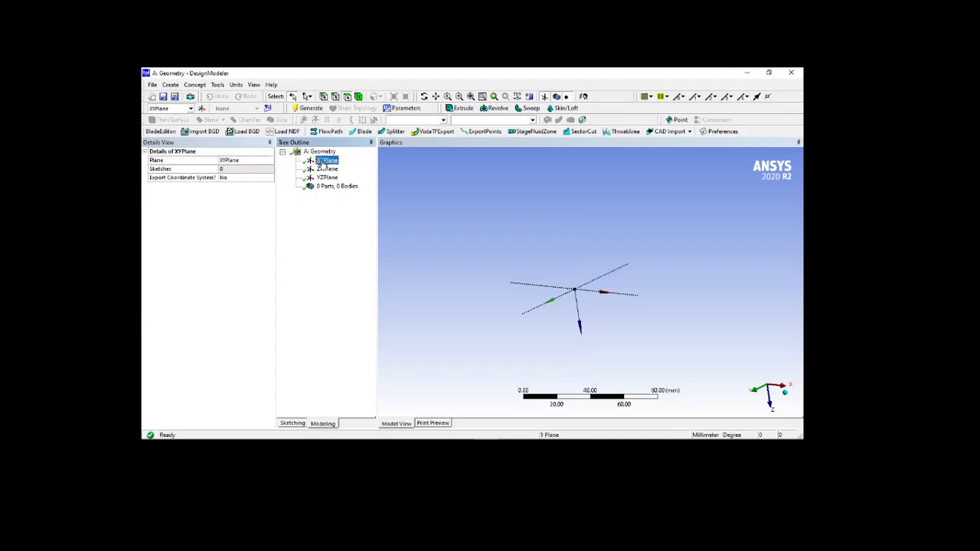
{"action": "left_click", "coordinate": [170, 85]}
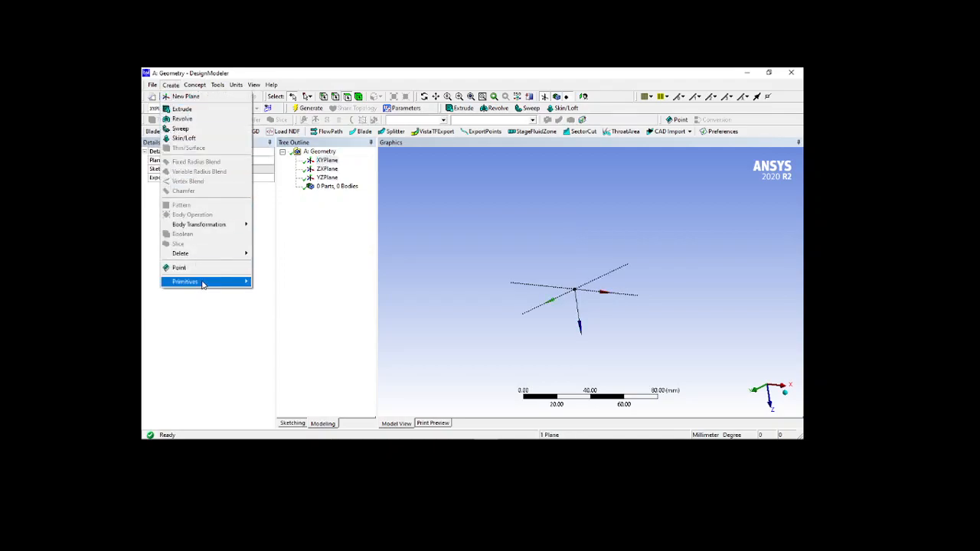
{"action": "left_click", "coordinate": [268, 292]}
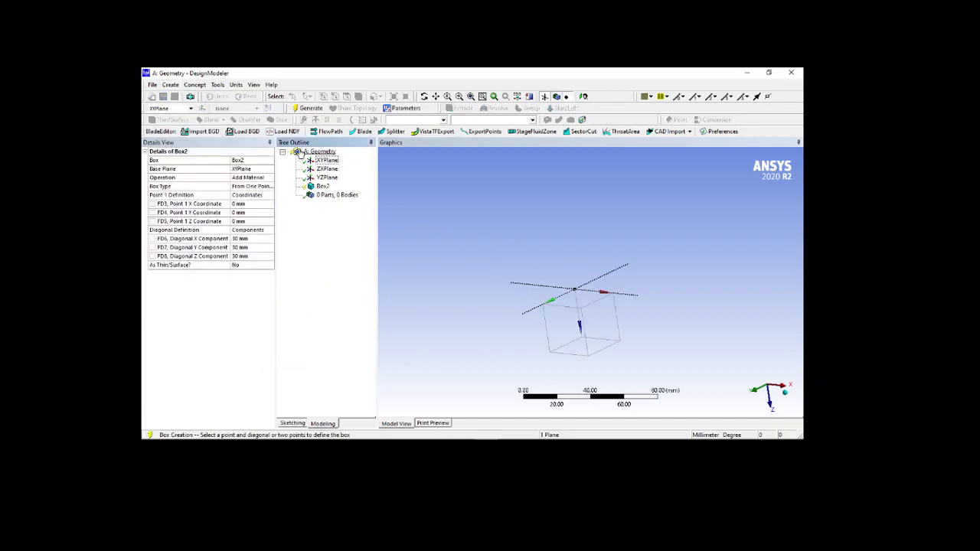
{"action": "left_click", "coordinate": [307, 108]}
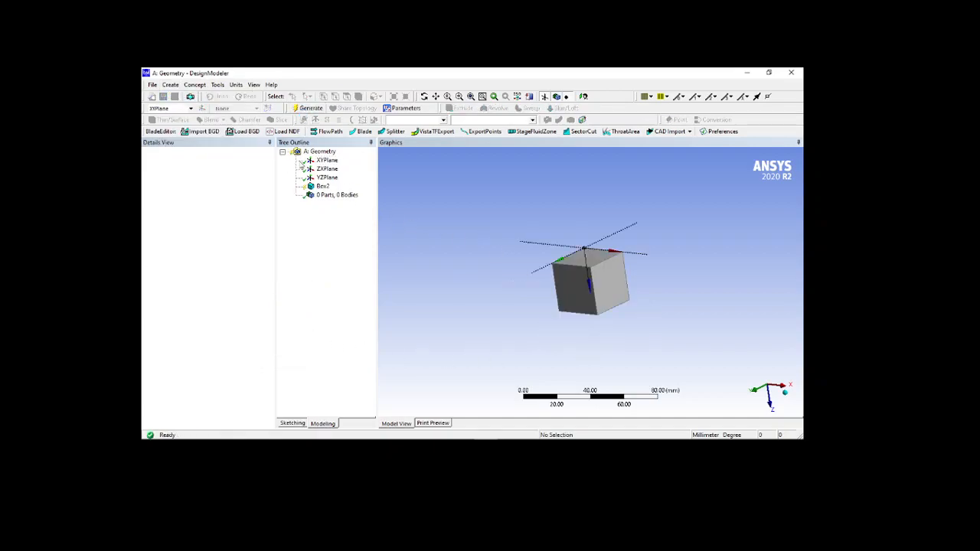
{"action": "left_click", "coordinate": [517, 97]}
{"action": "left_click", "coordinate": [584, 97]}
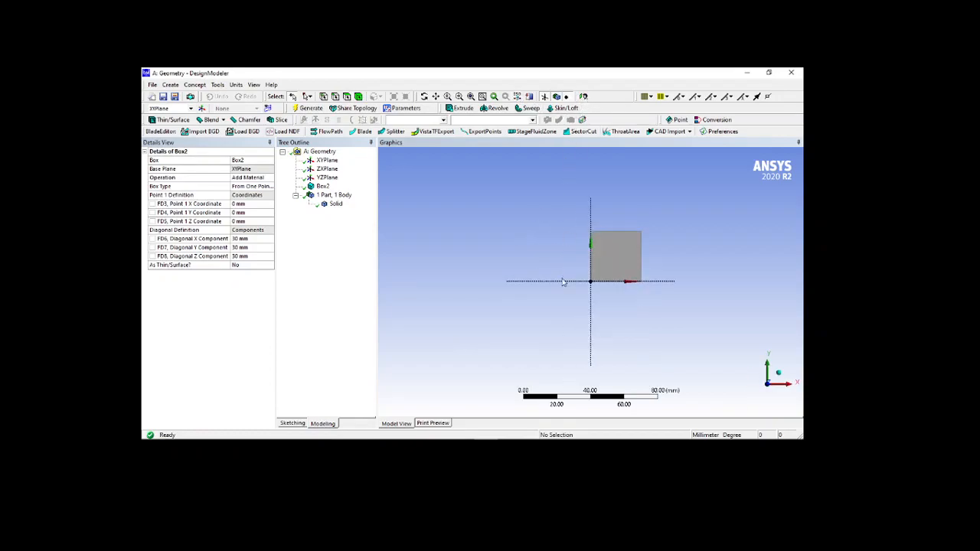
{"action": "left_click", "coordinate": [518, 97]}
{"action": "scroll", "coordinate": [564, 339], "scroll_direction": "down", "scroll_amount": 2}
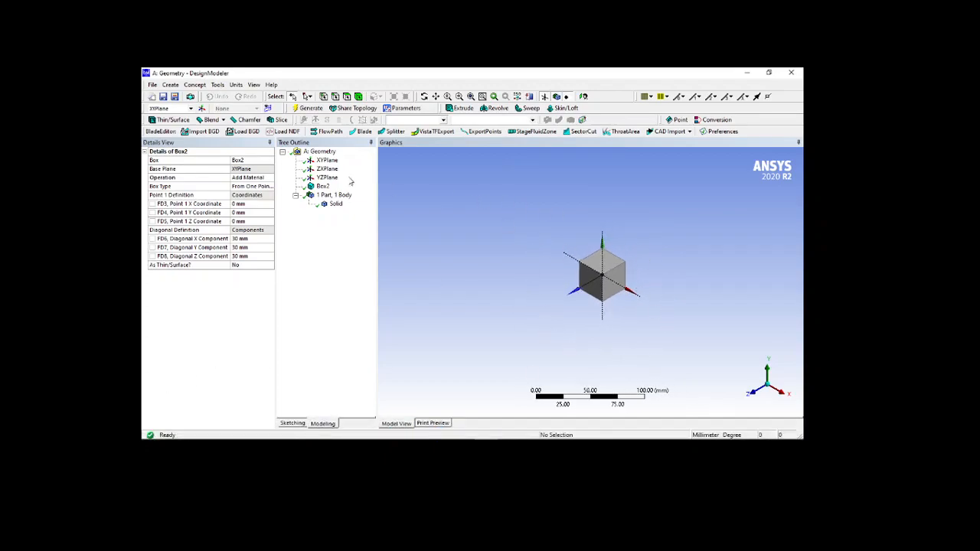
- Start a Linear pattern with the box body as its geometry
{"action": "left_click", "coordinate": [170, 85]}
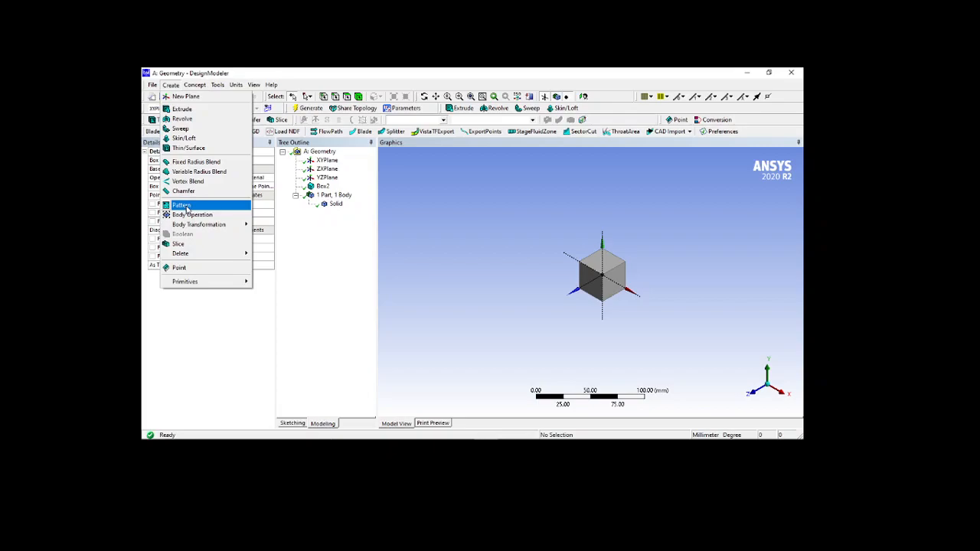
{"action": "left_click", "coordinate": [186, 208]}
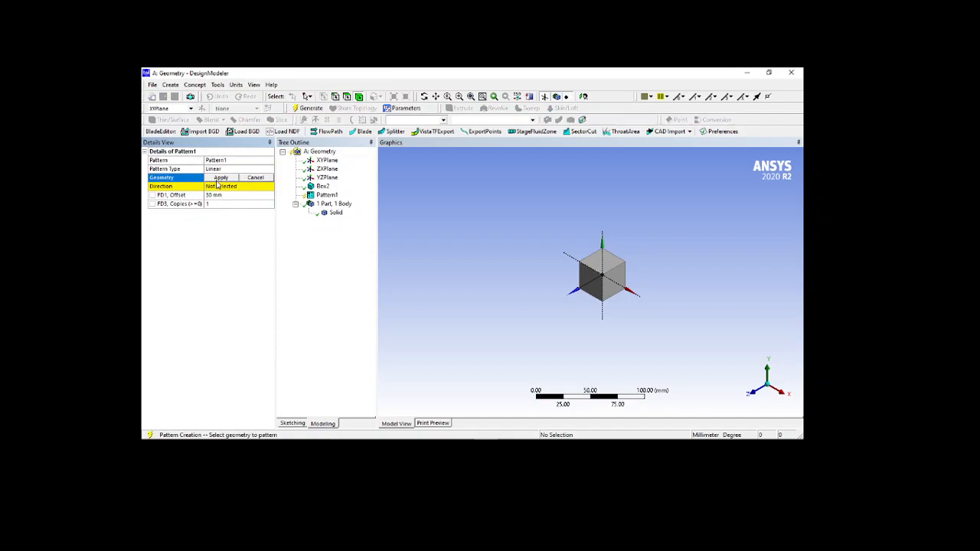
{"action": "left_click", "coordinate": [611, 278]}
{"action": "left_click", "coordinate": [220, 177]}
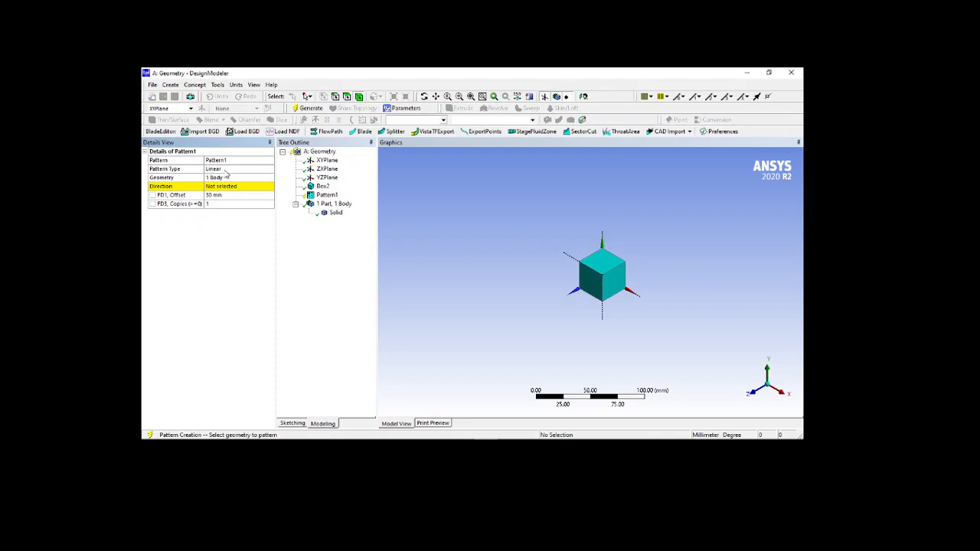
{"action": "left_click", "coordinate": [228, 172]}
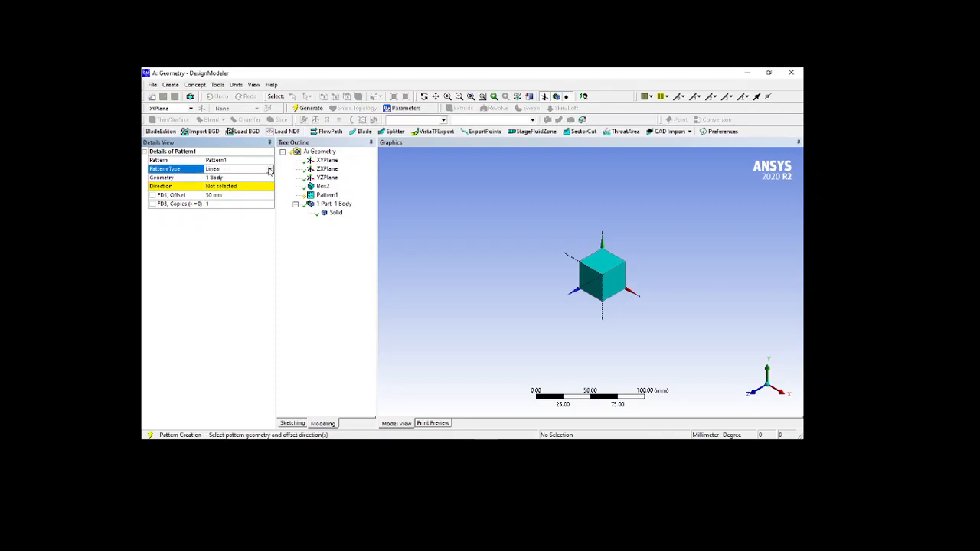
{"action": "left_click", "coordinate": [270, 170]}
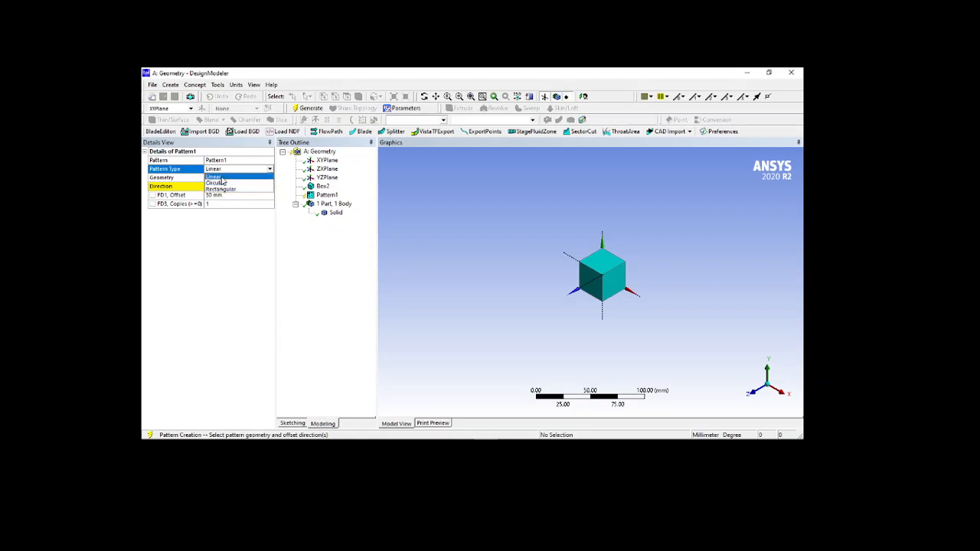
{"action": "left_click", "coordinate": [221, 177]}
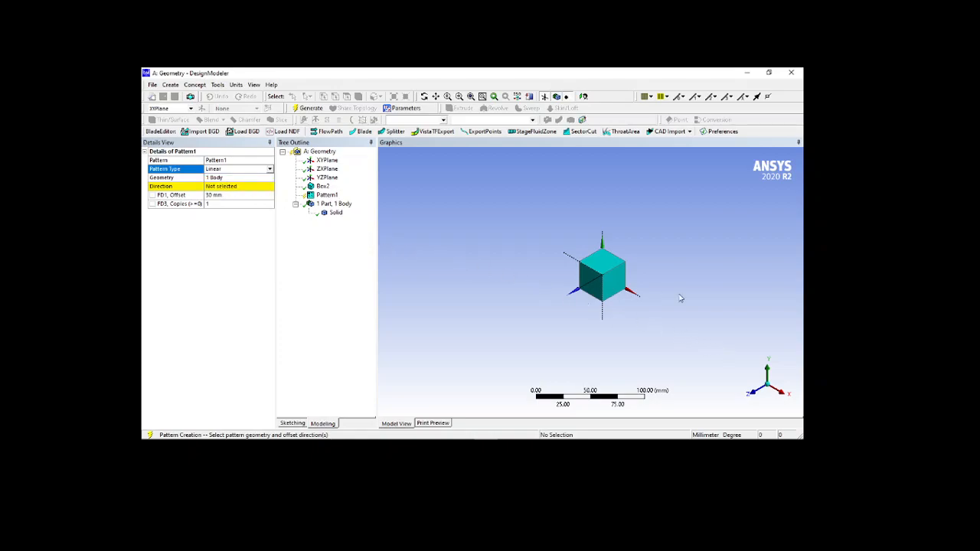
- Set the pattern's direction along the X axis line of the XYPlane
{"action": "scroll", "coordinate": [624, 291], "scroll_direction": "down", "scroll_amount": 3}
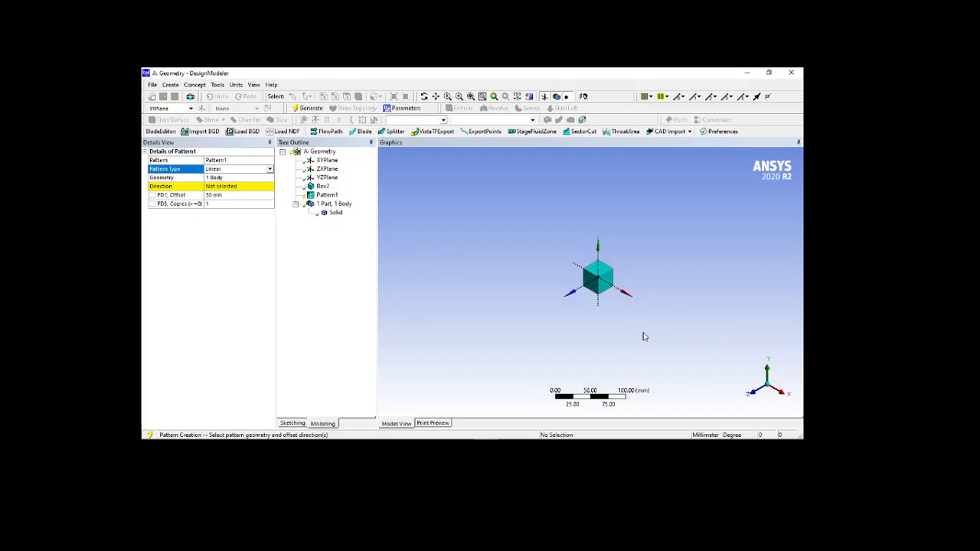
{"action": "scroll", "coordinate": [643, 337], "scroll_direction": "up", "scroll_amount": 1}
{"action": "middle_click_drag", "start_coordinate": [643, 332], "coordinate": [541, 270], "text": "ctrl"}
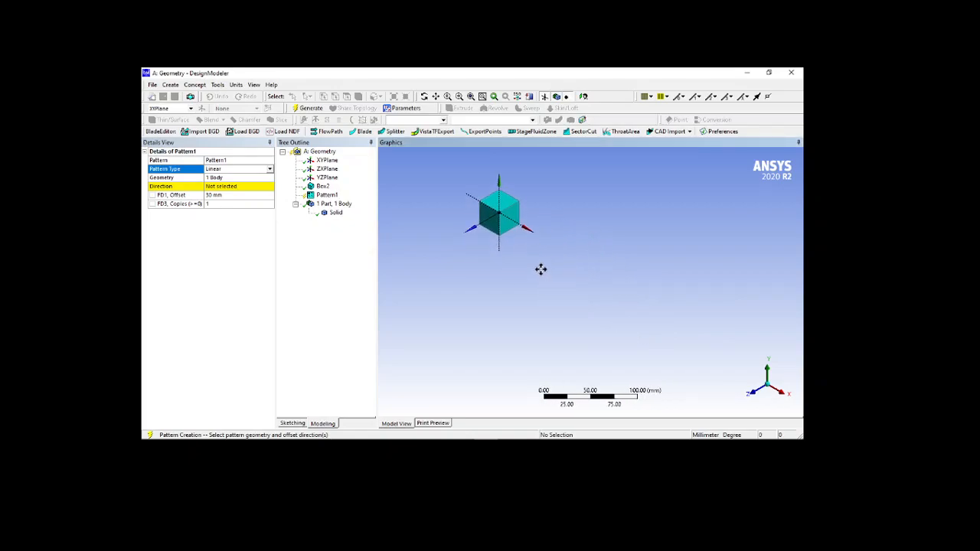
{"action": "left_click", "coordinate": [235, 187]}
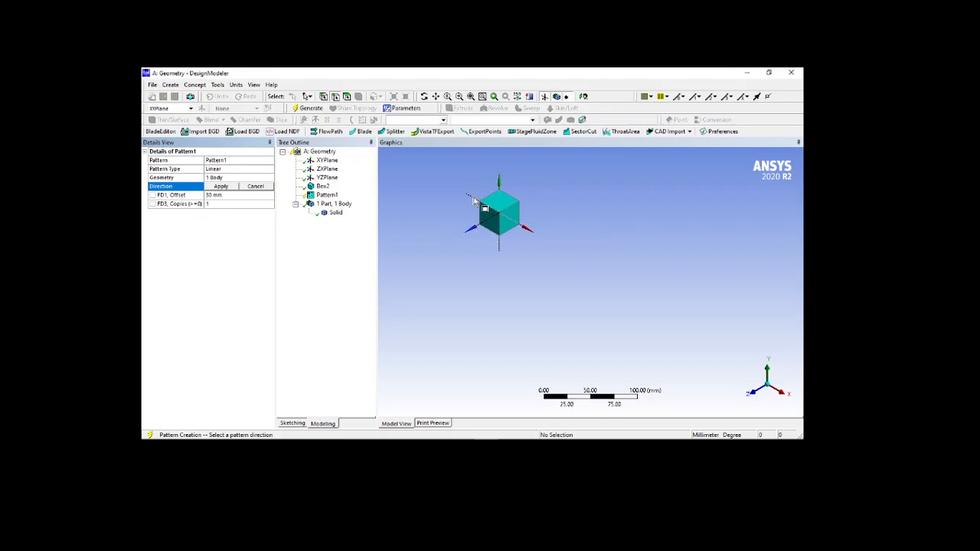
{"action": "left_click", "coordinate": [475, 201]}
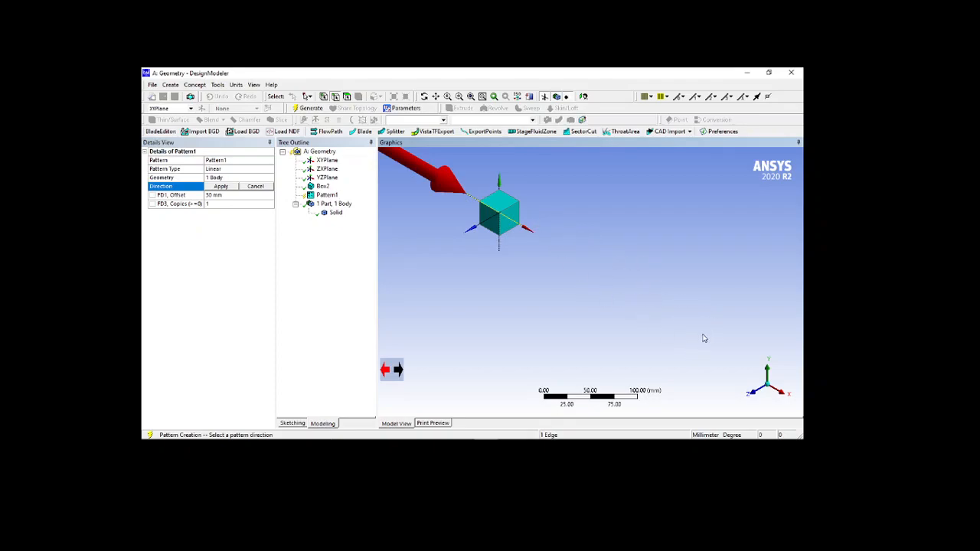
{"action": "left_click", "coordinate": [222, 187]}
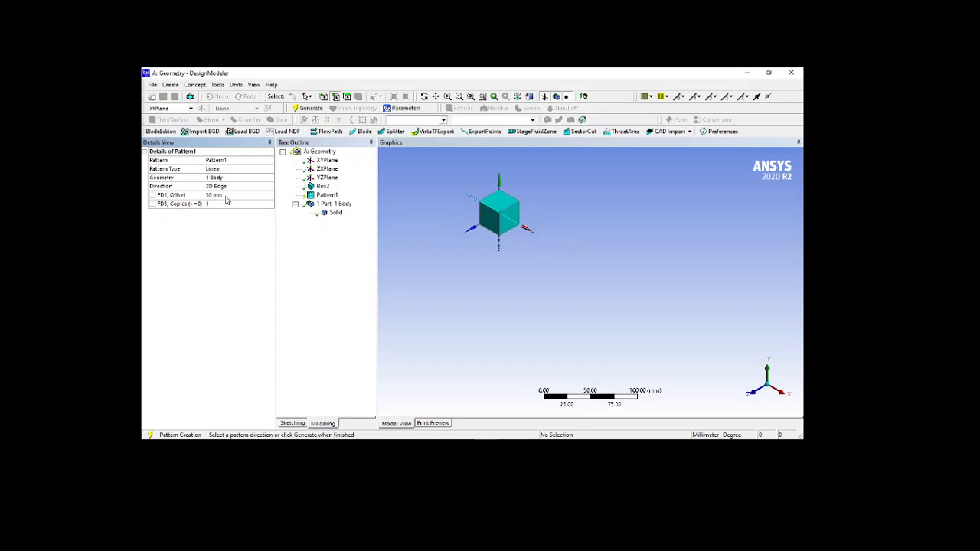
- Set the pattern's number of copies to 4 and generate it
{"action": "left_click", "coordinate": [265, 206]}
{"action": "left_click", "coordinate": [265, 207]}
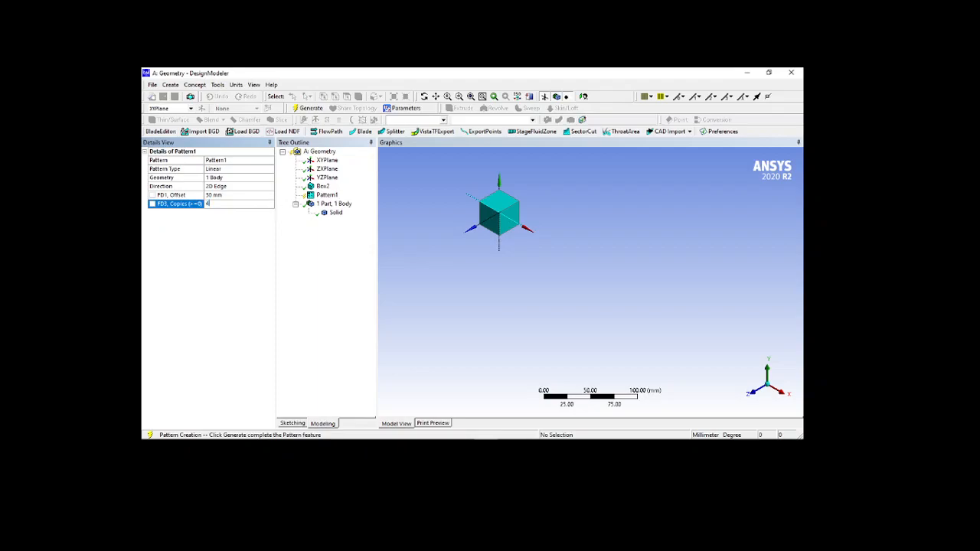
{"action": "type", "text": "4"}
{"action": "left_click", "coordinate": [309, 108]}
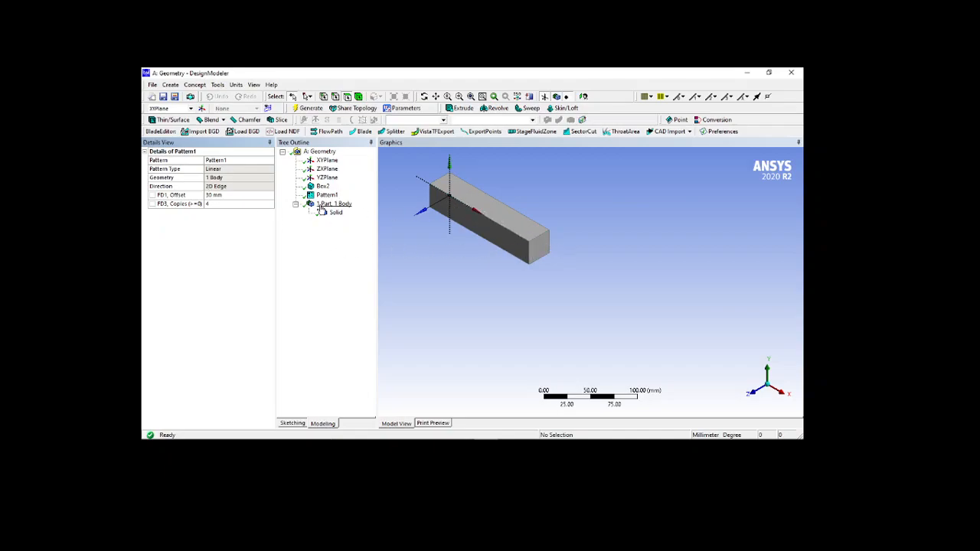
- Change the pattern's offset to 50 mm and regenerate the model
{"action": "left_click", "coordinate": [231, 196]}
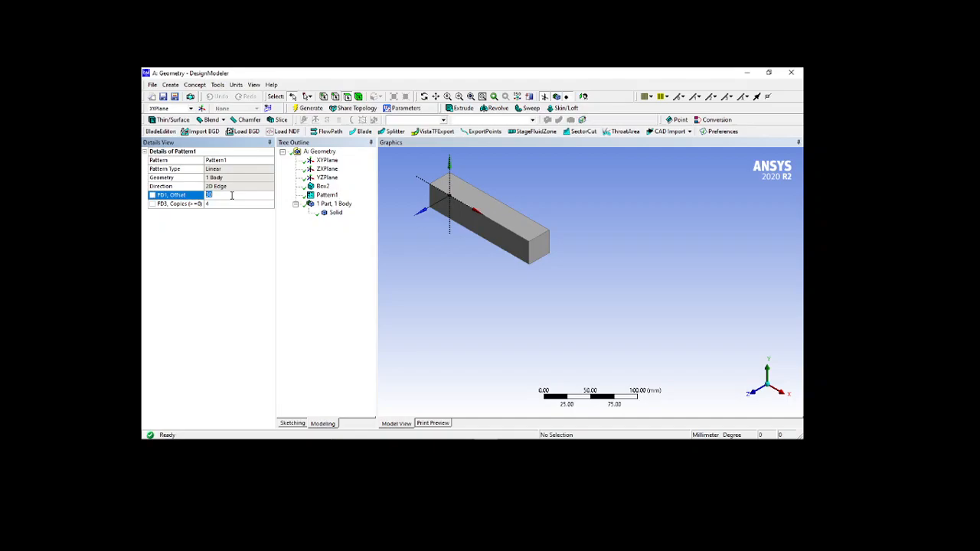
{"action": "type", "text": "50"}
{"action": "key", "text": "Return"}
{"action": "left_click", "coordinate": [308, 108]}
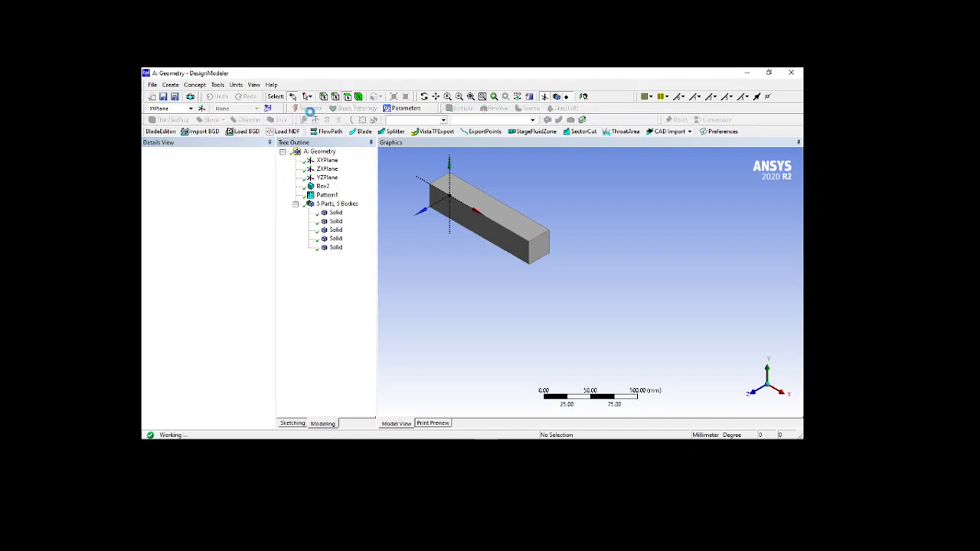
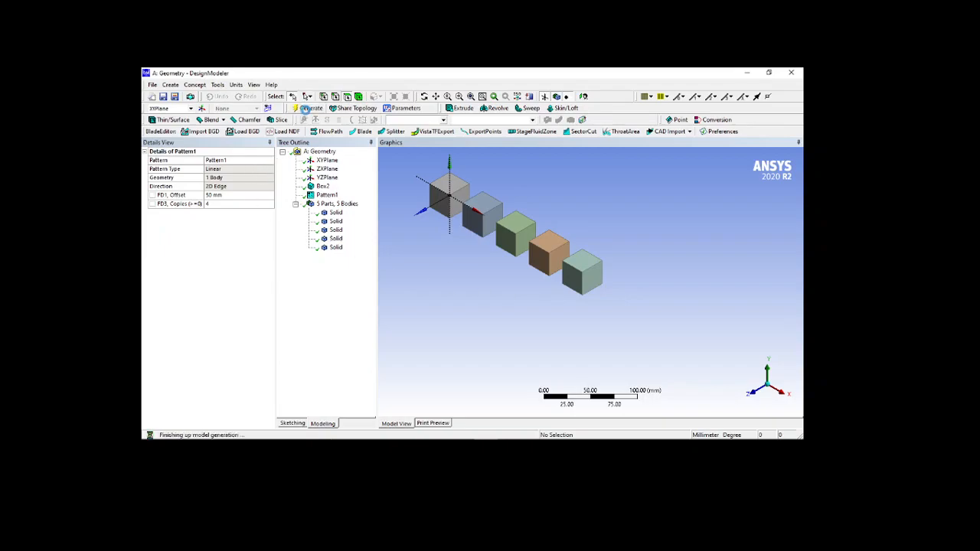
- Delete the linear pattern feature from the model, leaving the original box
{"action": "left_click", "coordinate": [327, 195]}
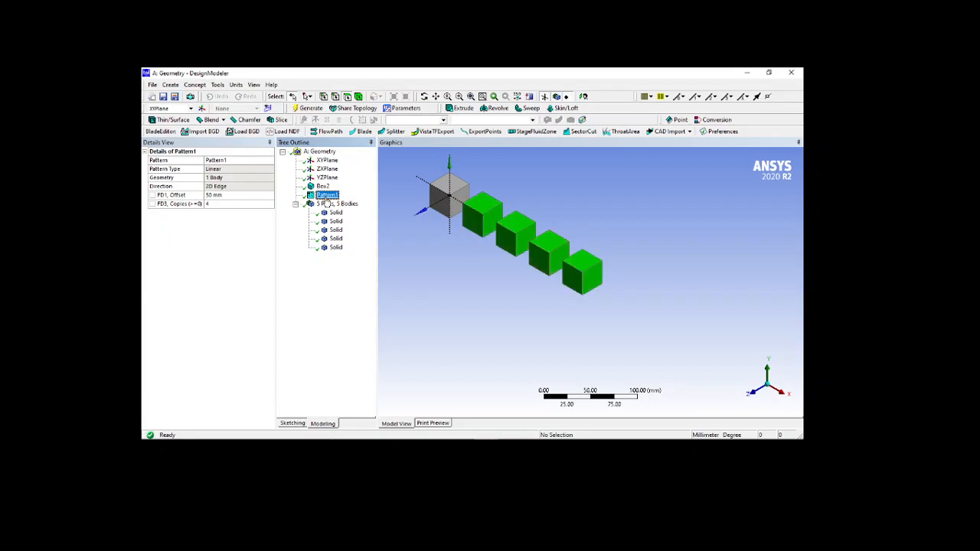
{"action": "key", "text": "Delete"}
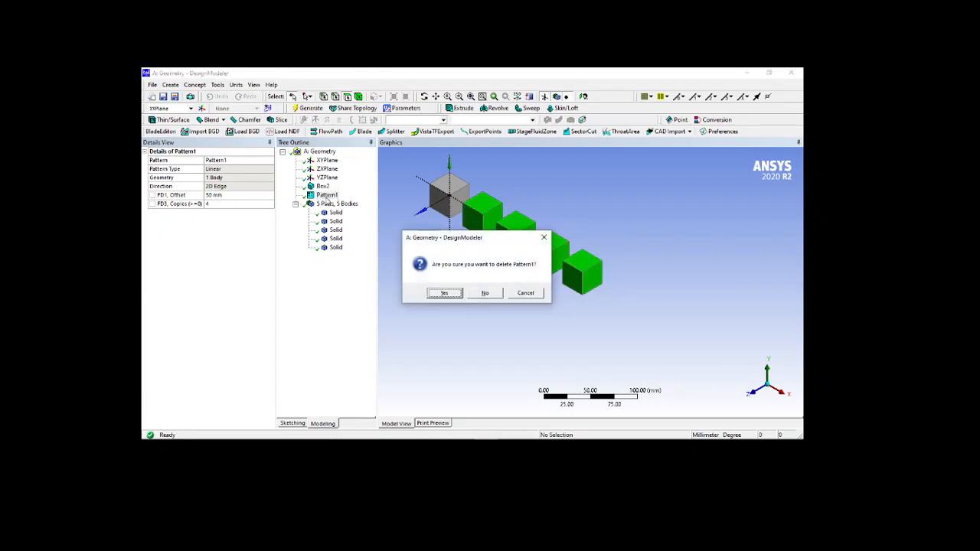
{"action": "key", "text": "Return"}
- Start a new pattern feature and set its type to Rectangular
{"action": "left_click", "coordinate": [171, 84]}
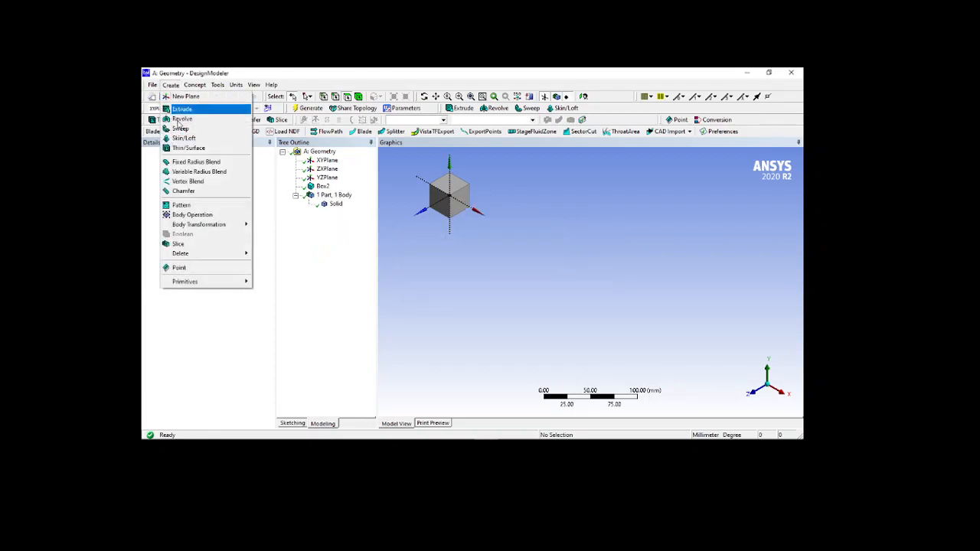
{"action": "left_click", "coordinate": [182, 207]}
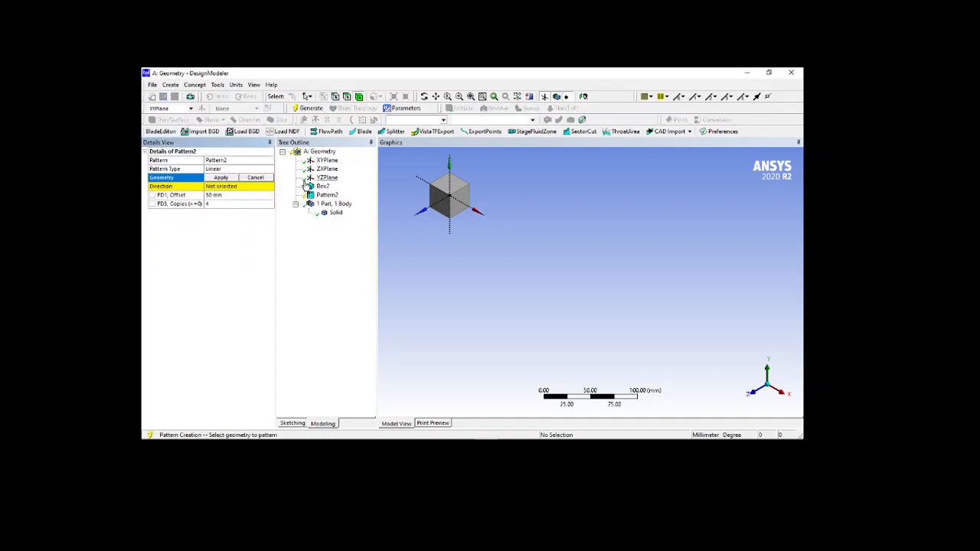
{"action": "left_click", "coordinate": [246, 170]}
{"action": "left_click", "coordinate": [269, 169]}
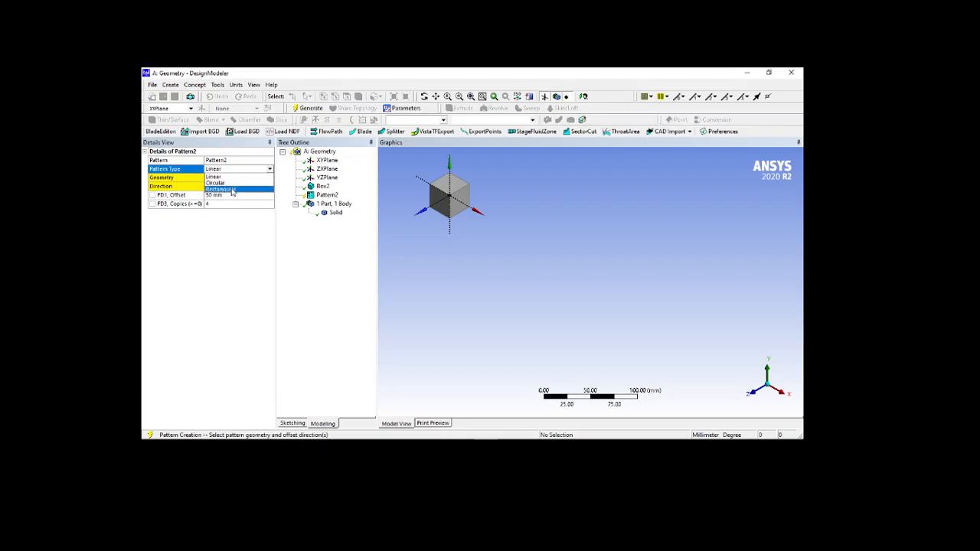
{"action": "left_click", "coordinate": [232, 190]}
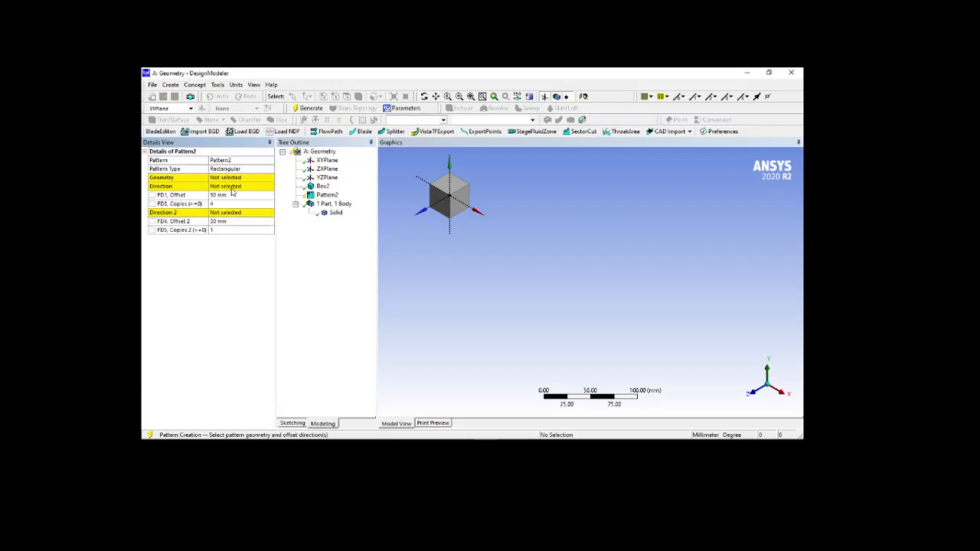
- Assign the box body as the rectangular pattern's geometry
{"action": "scroll", "coordinate": [499, 234], "scroll_direction": "down", "scroll_amount": 2}
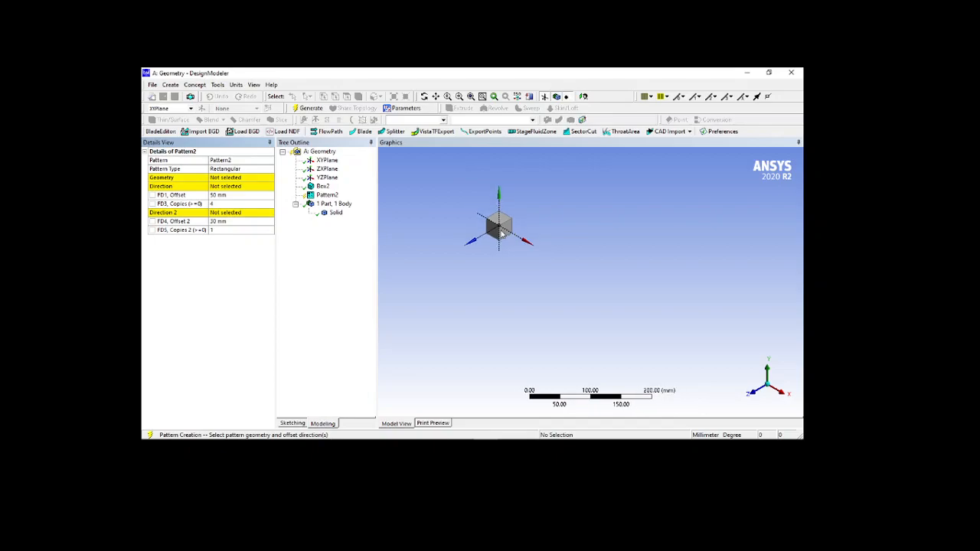
{"action": "middle_click_drag", "start_coordinate": [514, 239], "coordinate": [485, 275], "text": "ctrl"}
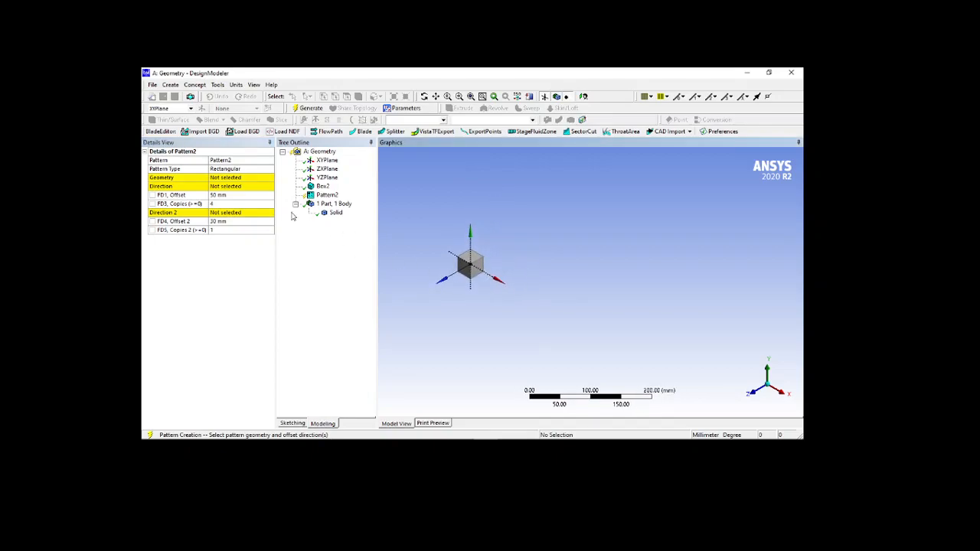
{"action": "left_click", "coordinate": [235, 180]}
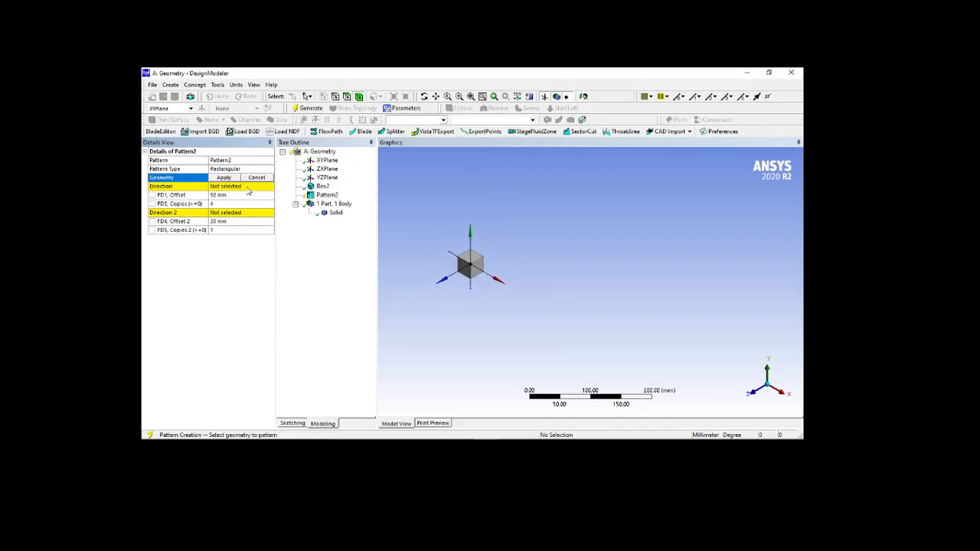
{"action": "left_click", "coordinate": [474, 265]}
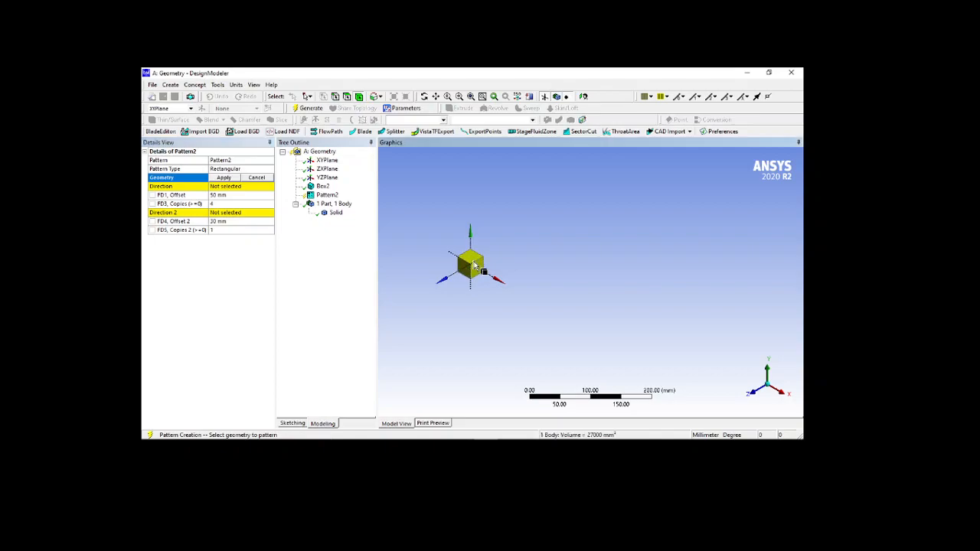
{"action": "left_click", "coordinate": [226, 178]}
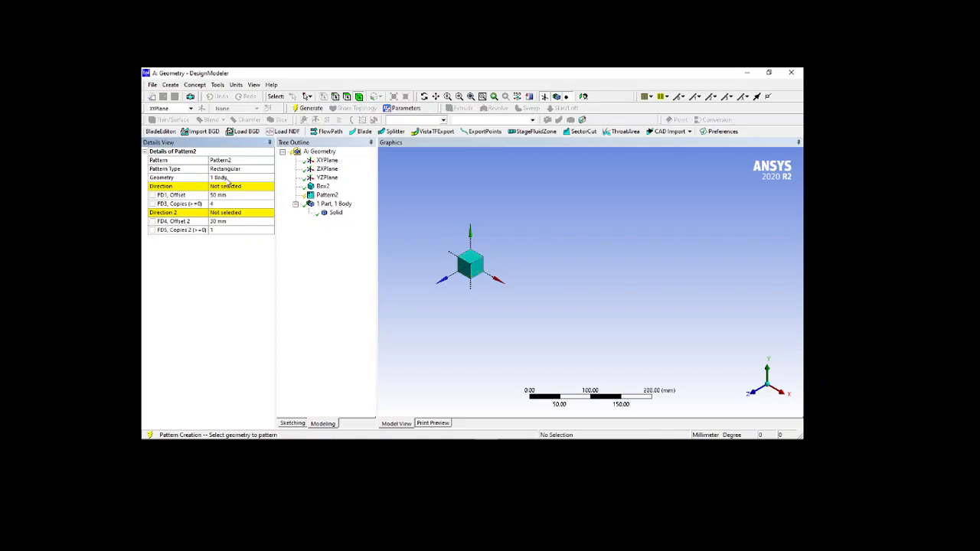
- Set the pattern's first direction along the X axis line and its number of copies to 10
{"action": "left_click", "coordinate": [225, 187]}
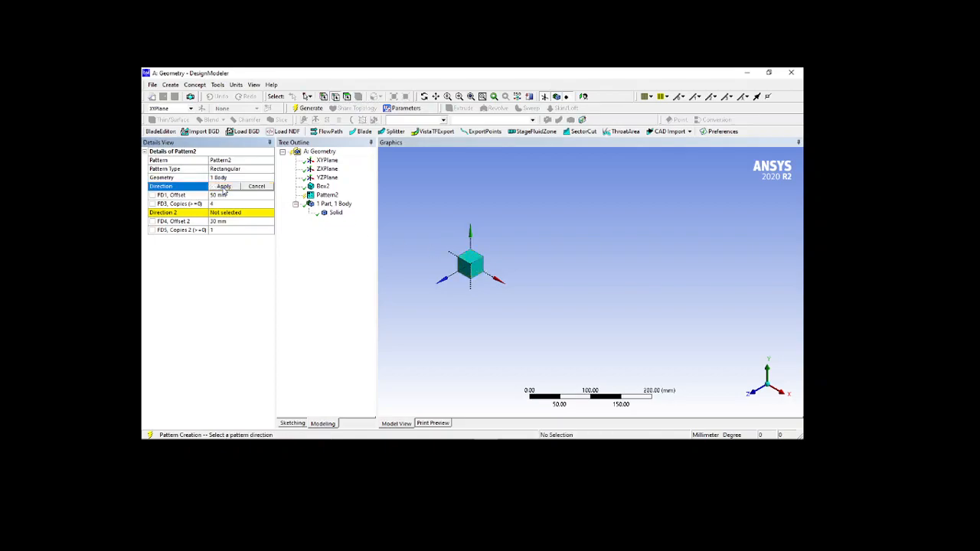
{"action": "left_click", "coordinate": [495, 279]}
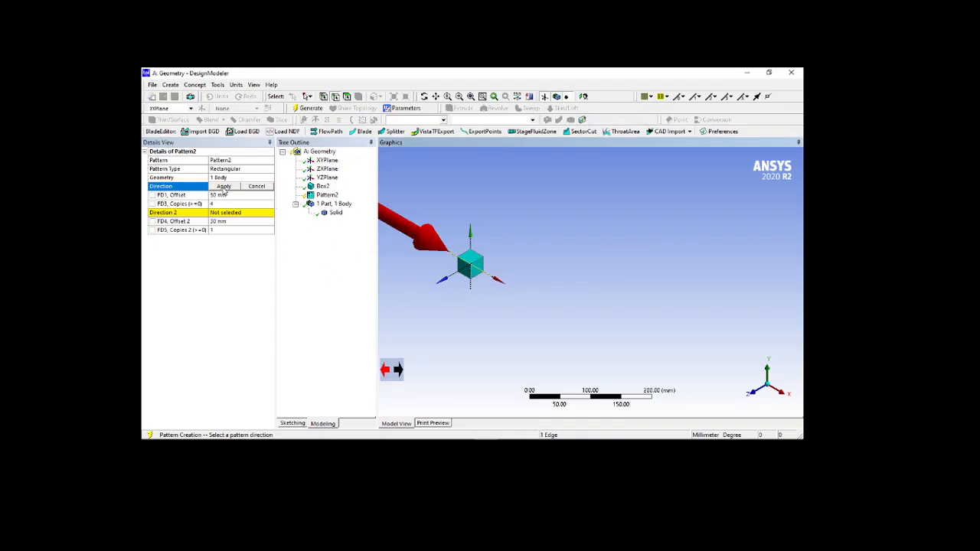
{"action": "left_click", "coordinate": [223, 187]}
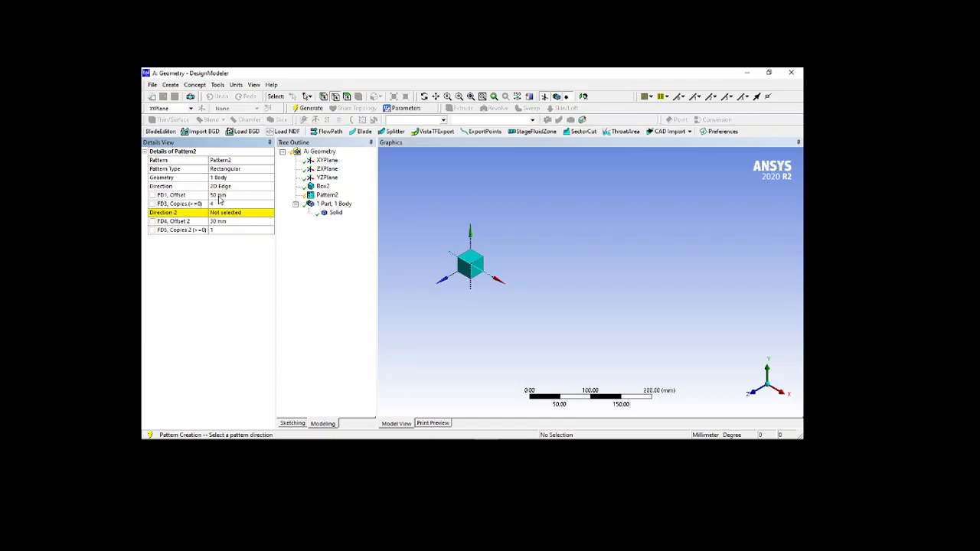
{"action": "left_click", "coordinate": [227, 203]}
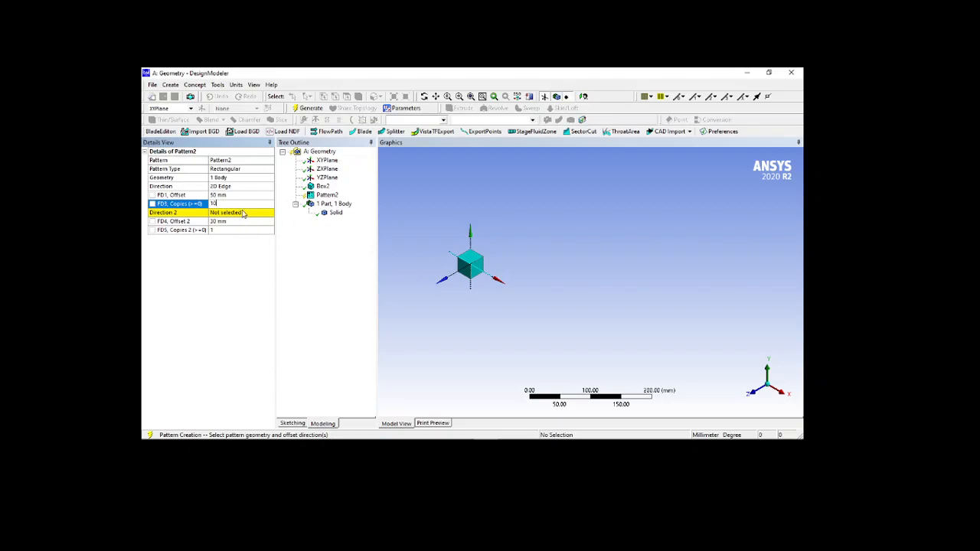
- Set the pattern's second-direction copies to 5 and its second offset to 60 mm
{"action": "left_click", "coordinate": [243, 214]}
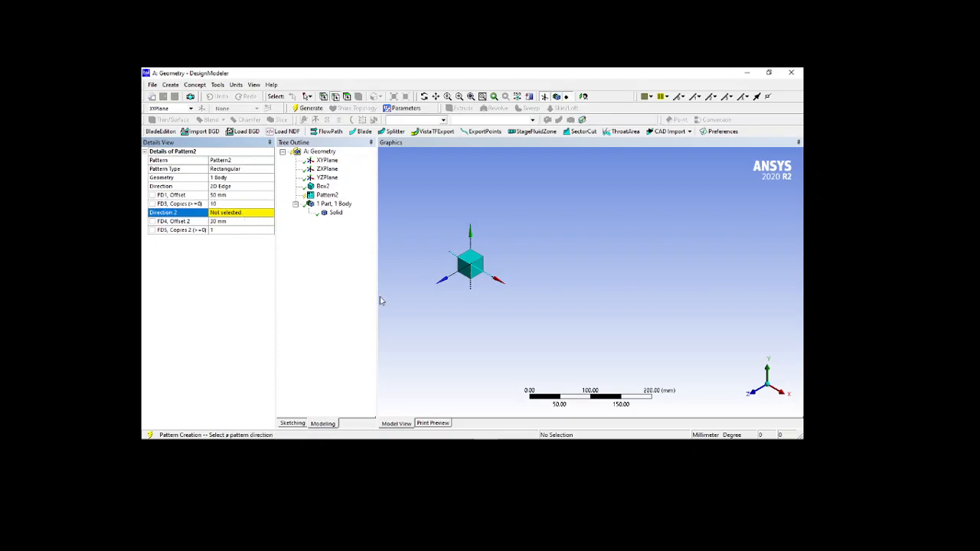
{"action": "left_click", "coordinate": [473, 244]}
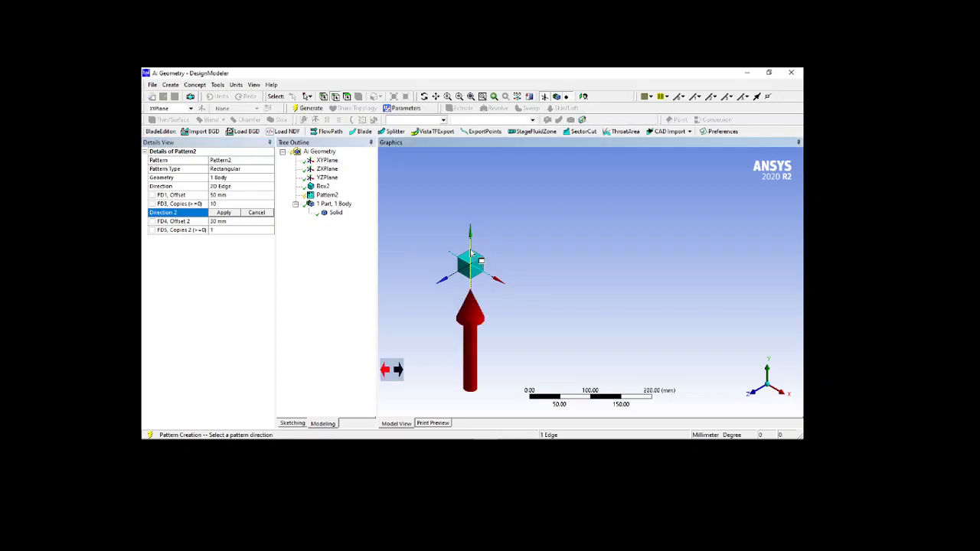
{"action": "left_click", "coordinate": [228, 231]}
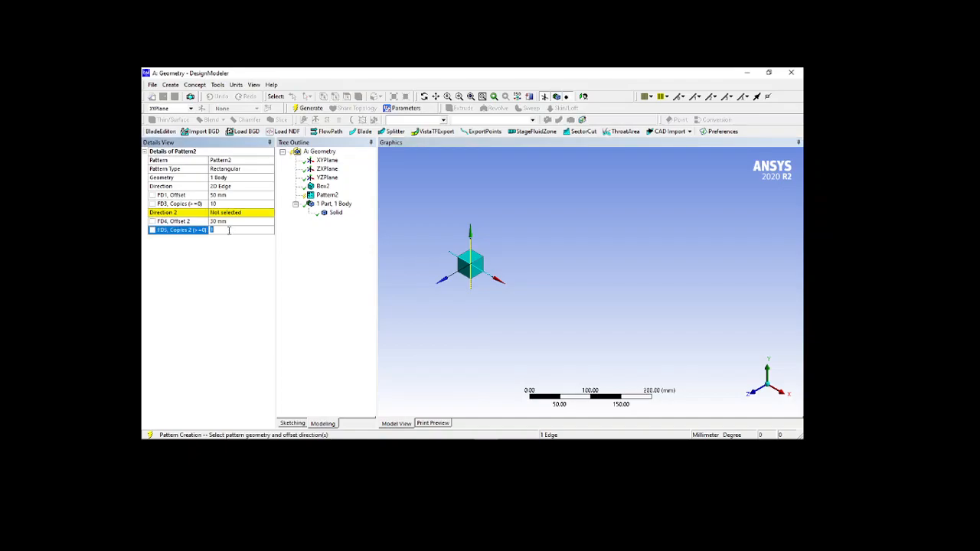
{"action": "left_click", "coordinate": [237, 221]}
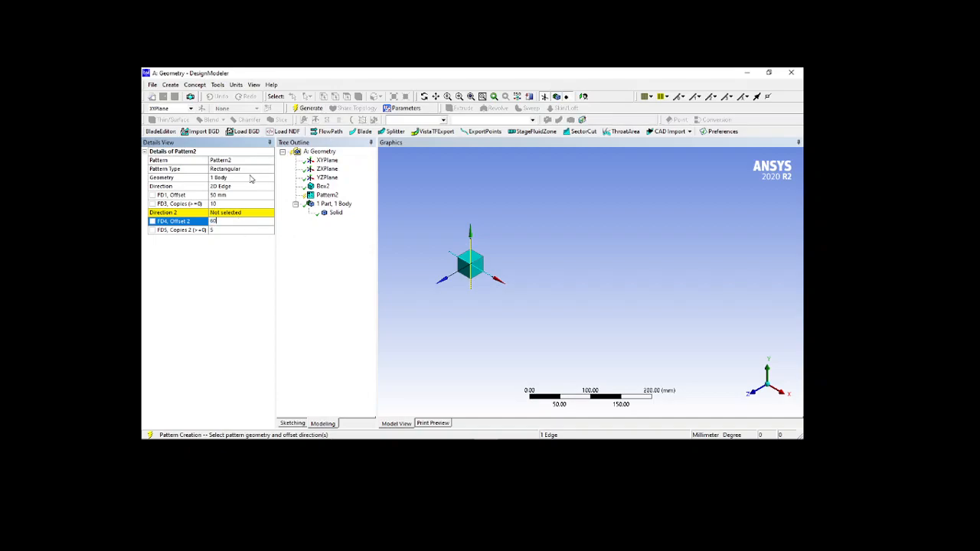
- Assign the Y axis line as the pattern's second direction and generate the rectangular pattern
{"action": "left_click", "coordinate": [234, 213]}
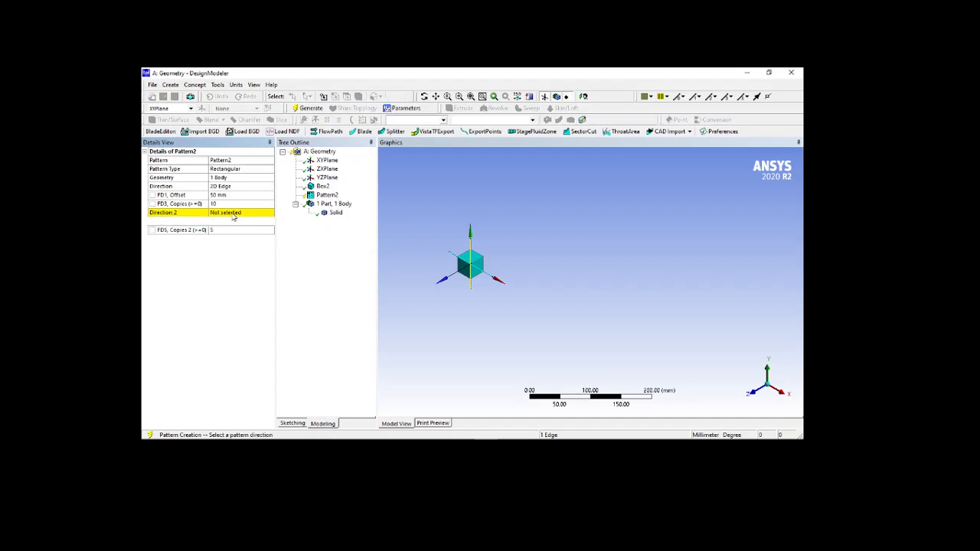
{"action": "left_click", "coordinate": [473, 287]}
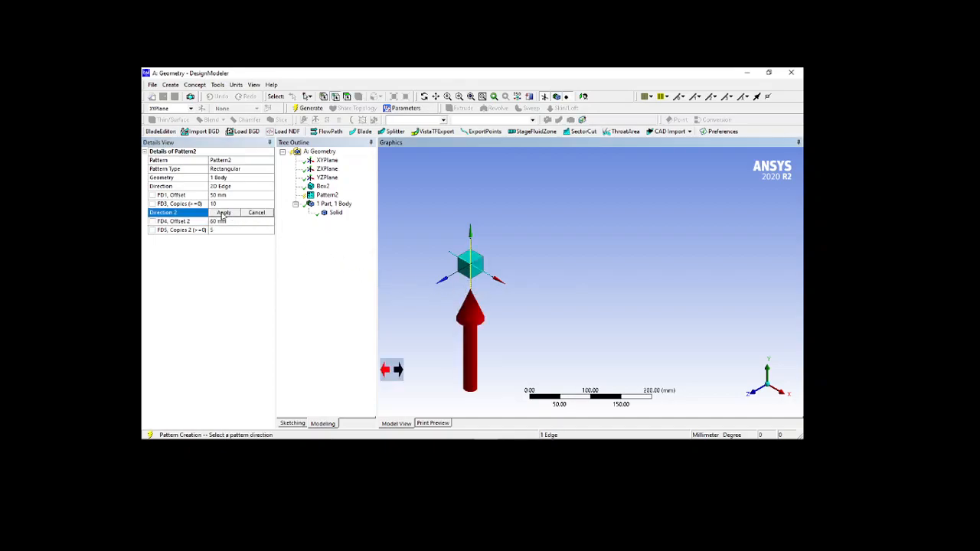
{"action": "left_click", "coordinate": [223, 213]}
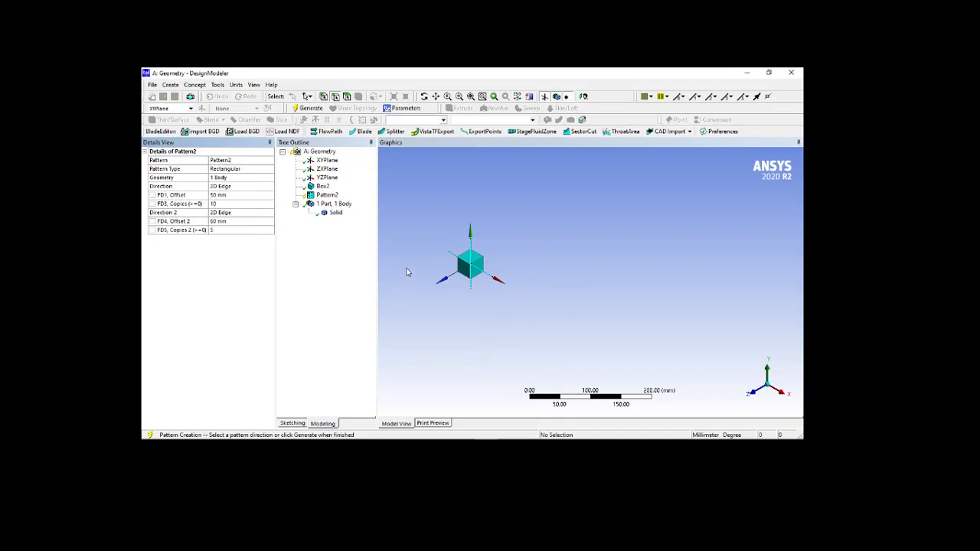
{"action": "left_click", "coordinate": [306, 108]}
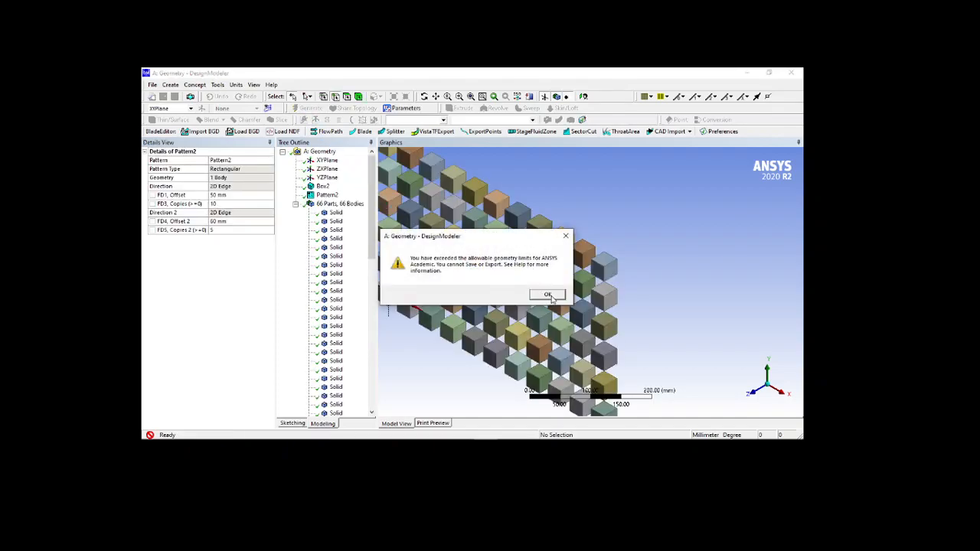
{"action": "left_click", "coordinate": [548, 295]}
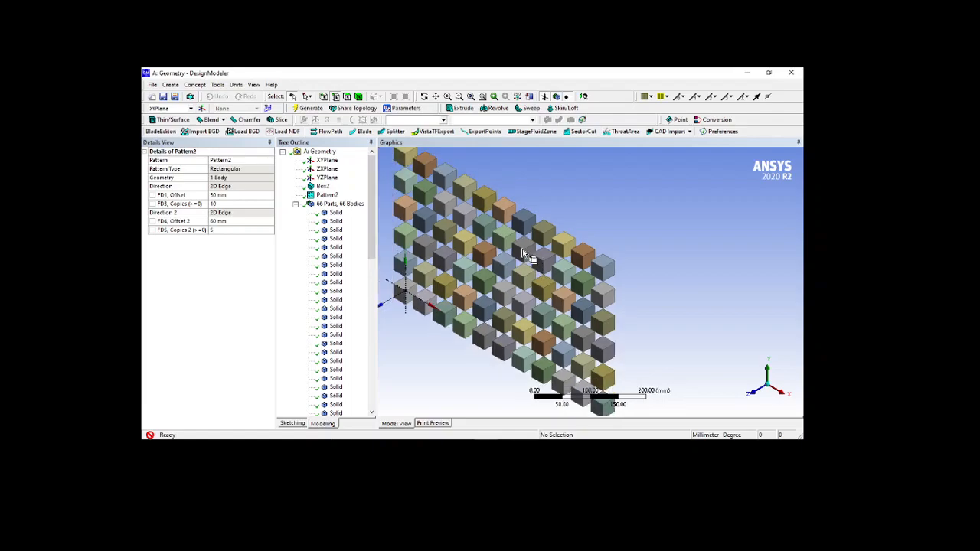
- Examine the generated grid of boxes, one copy's body details, and the available Shared Topology Method options
{"action": "middle_click_drag", "start_coordinate": [537, 284], "coordinate": [572, 262]}
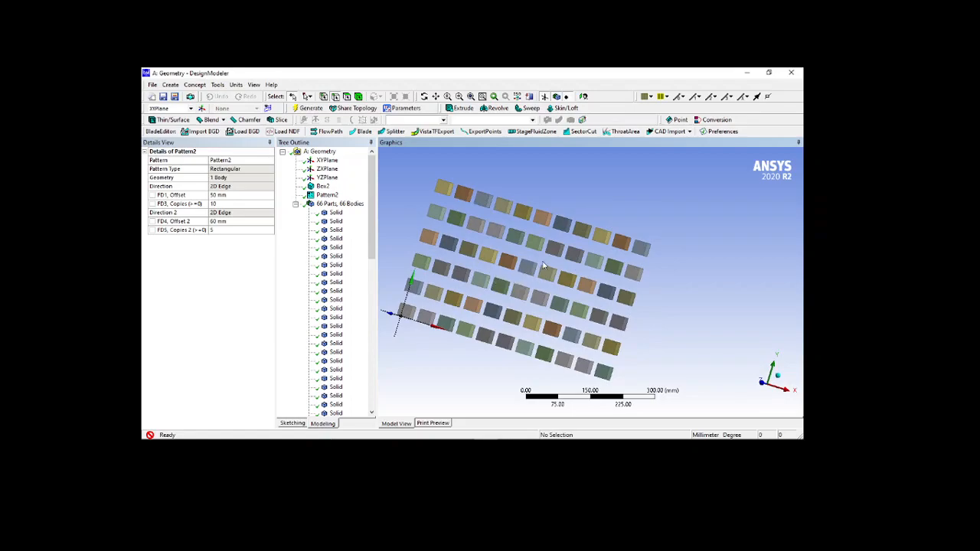
{"action": "left_click", "coordinate": [335, 238]}
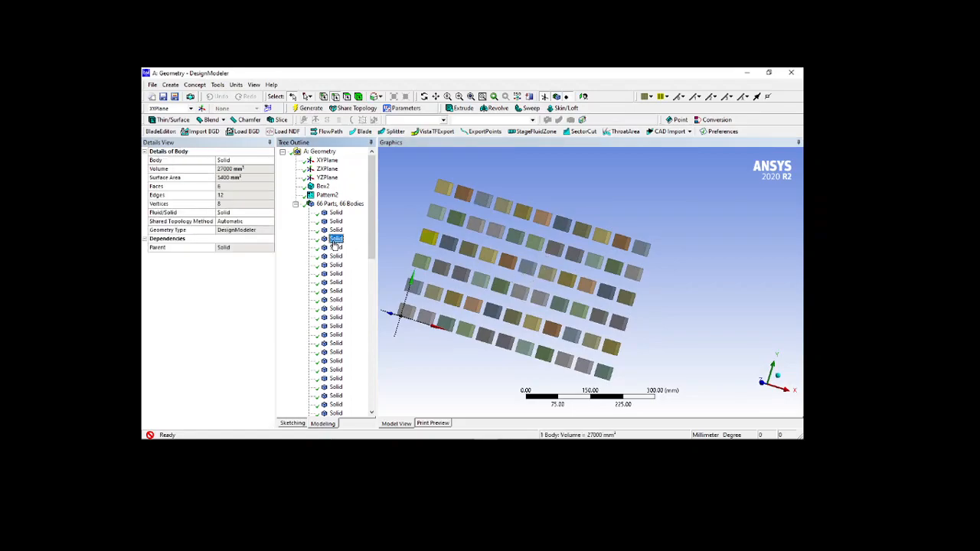
{"action": "left_click", "coordinate": [582, 193]}
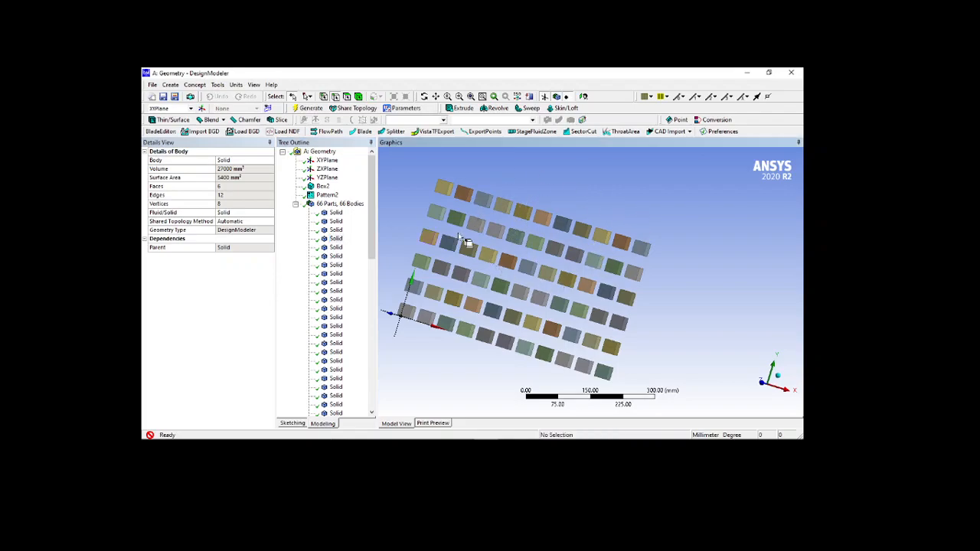
{"action": "left_click", "coordinate": [251, 222]}
{"action": "left_click", "coordinate": [270, 222]}
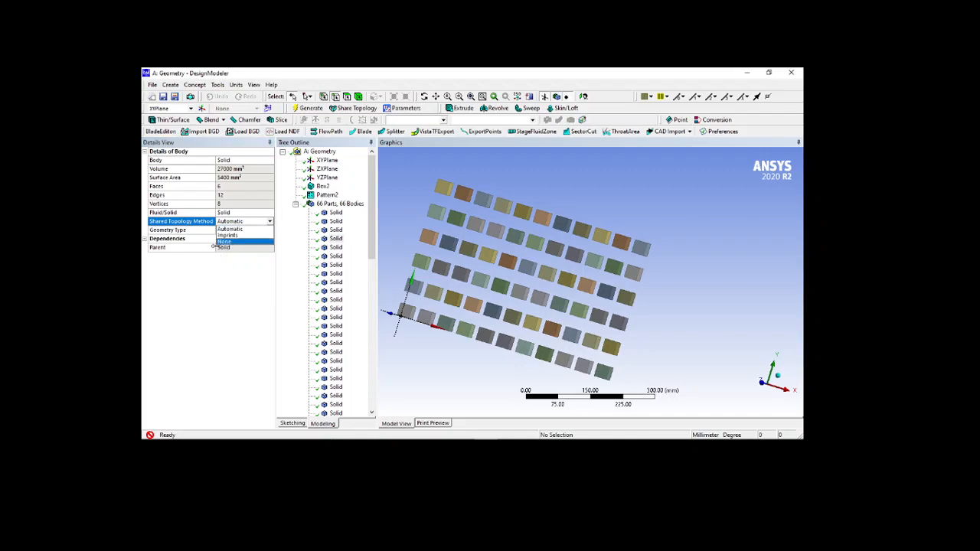
{"action": "left_click", "coordinate": [242, 307]}
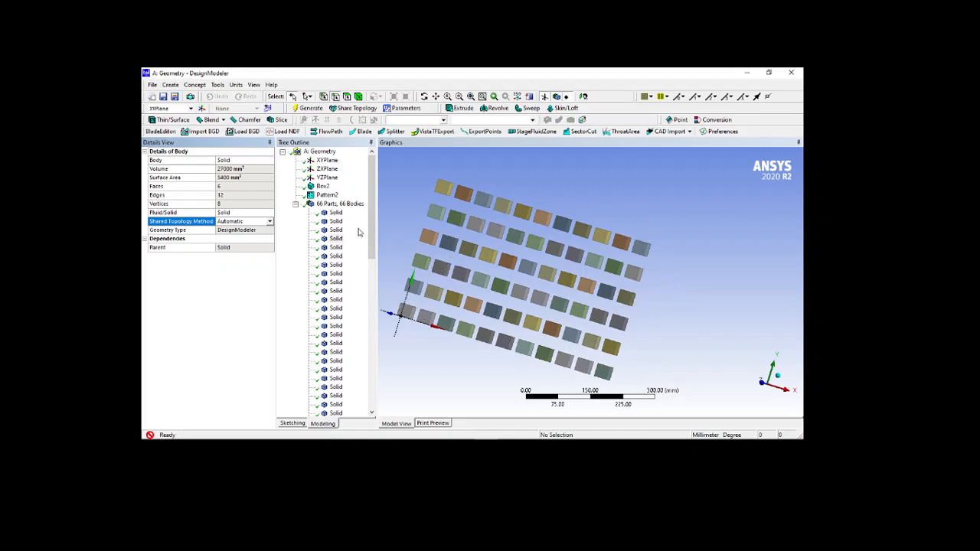
- Delete the rectangular pattern feature so that only the original box remains
{"action": "left_click", "coordinate": [326, 196]}
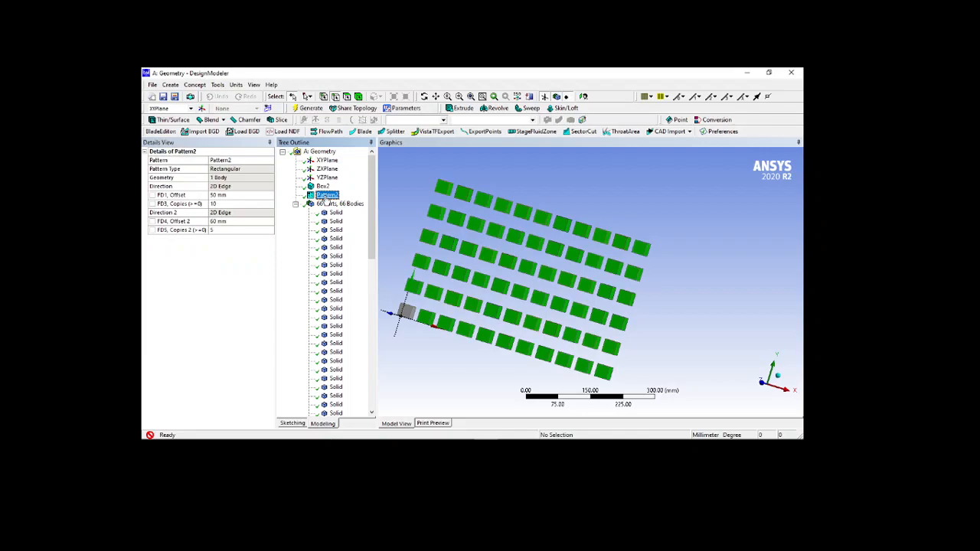
{"action": "key", "text": "Delete"}
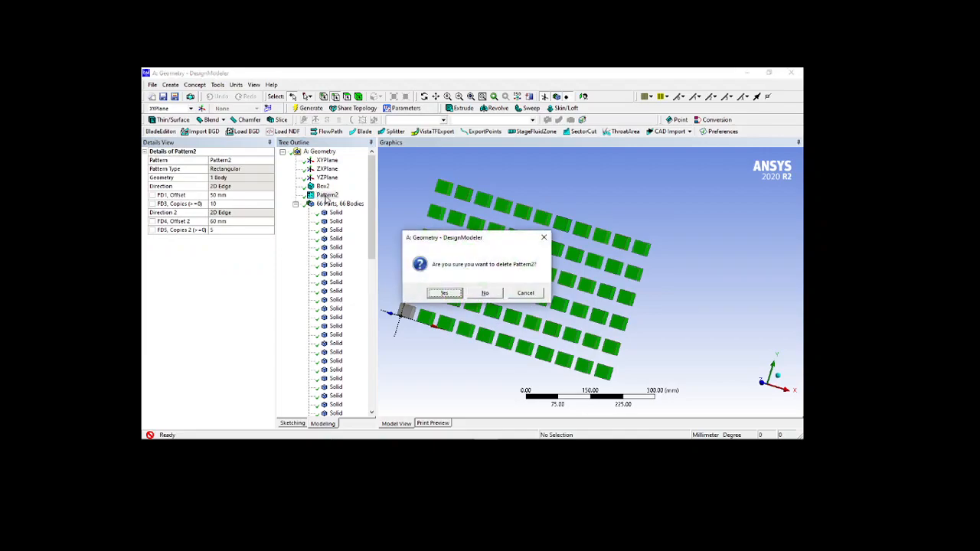
{"action": "key", "text": "Return"}
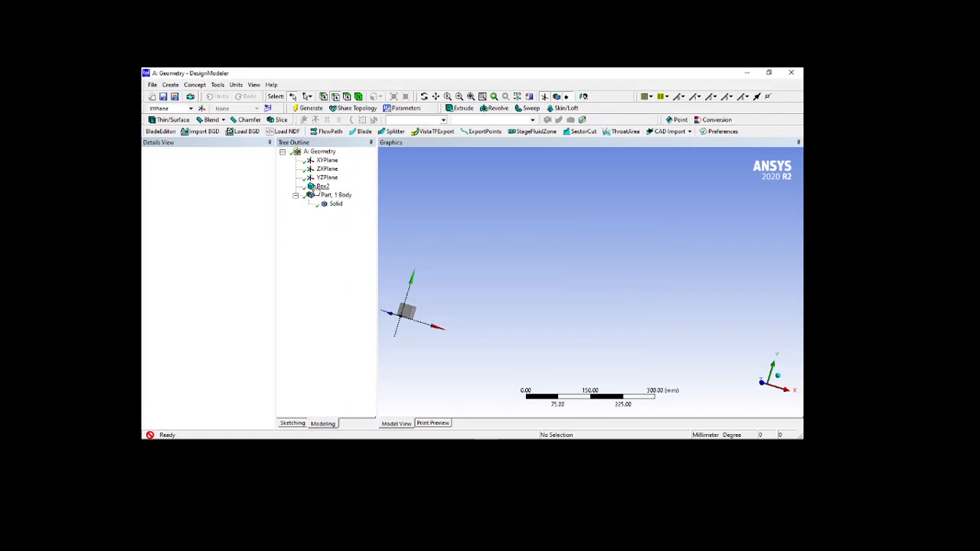
{"action": "left_click", "coordinate": [170, 84]}
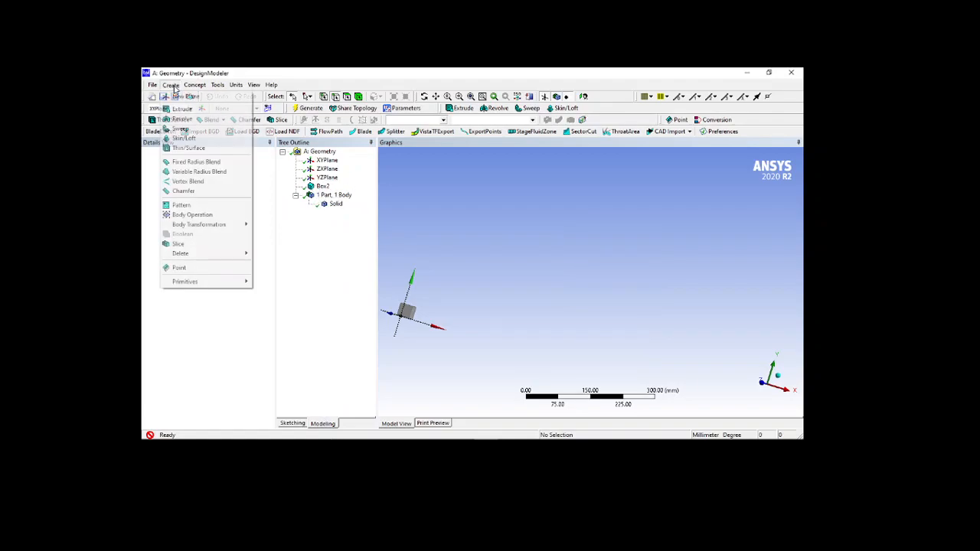
{"action": "left_click", "coordinate": [182, 206]}
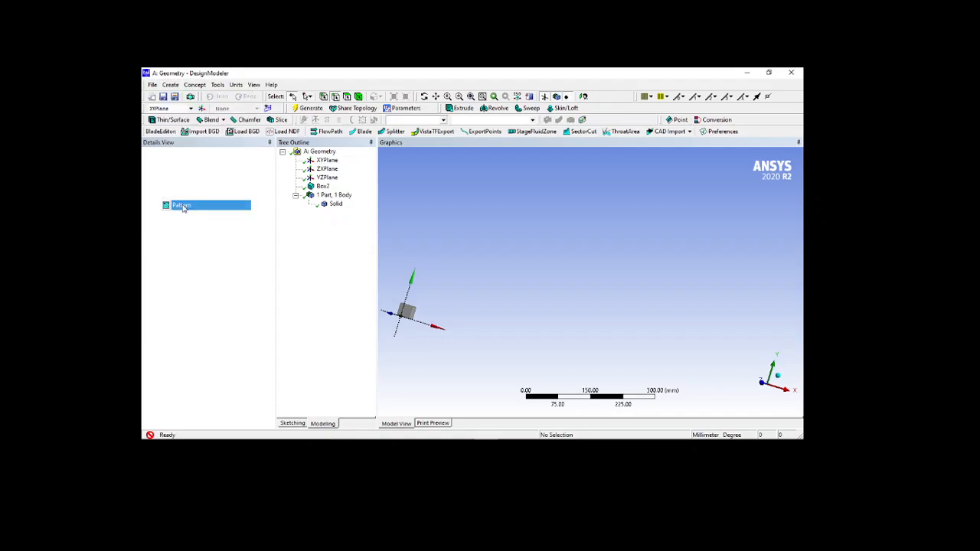
{"action": "scroll", "coordinate": [486, 279], "scroll_direction": "down", "scroll_amount": 3}
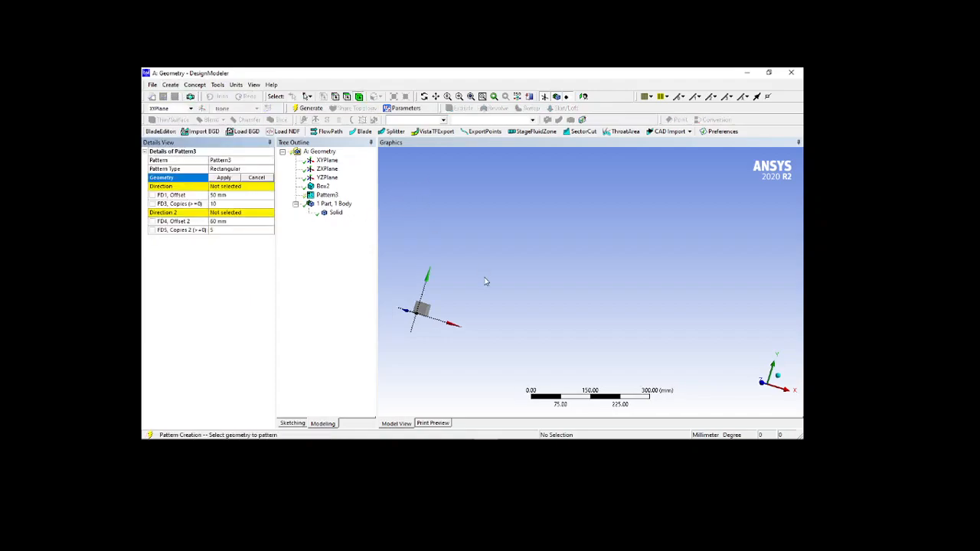
{"action": "middle_click_drag", "start_coordinate": [508, 288], "coordinate": [576, 295], "text": "ctrl"}
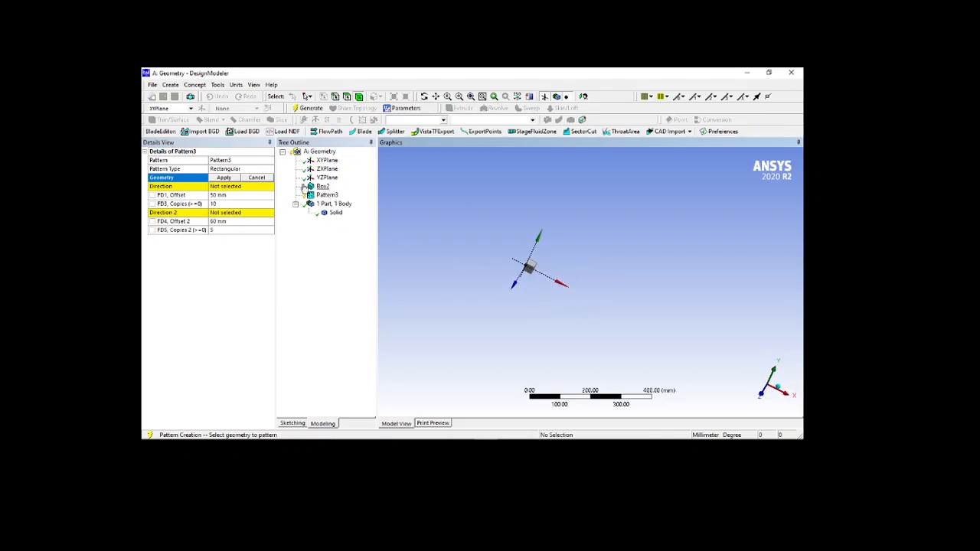
{"action": "left_click", "coordinate": [256, 178]}
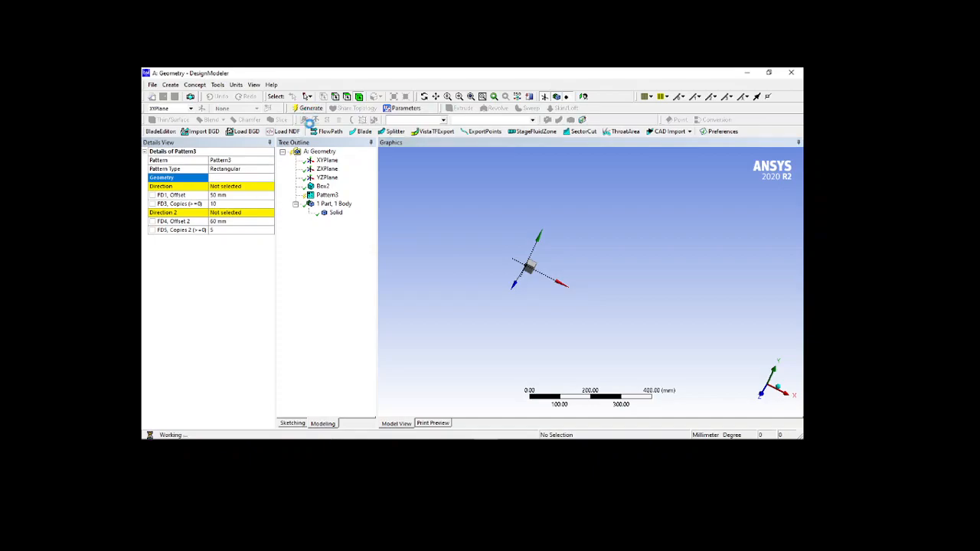
- Set the box's Point 1 X coordinate to 30 mm and regenerate the model
{"action": "left_click", "coordinate": [323, 186]}
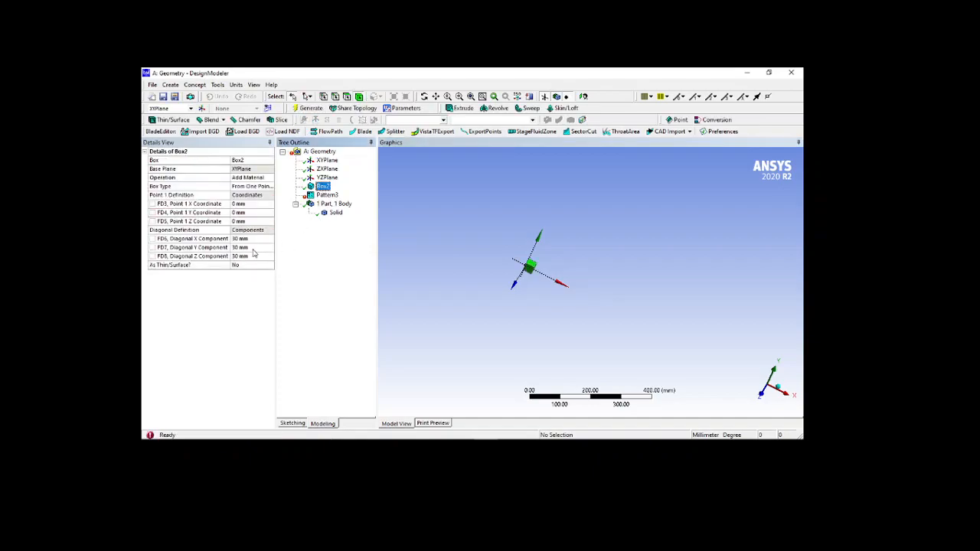
{"action": "left_click", "coordinate": [541, 297]}
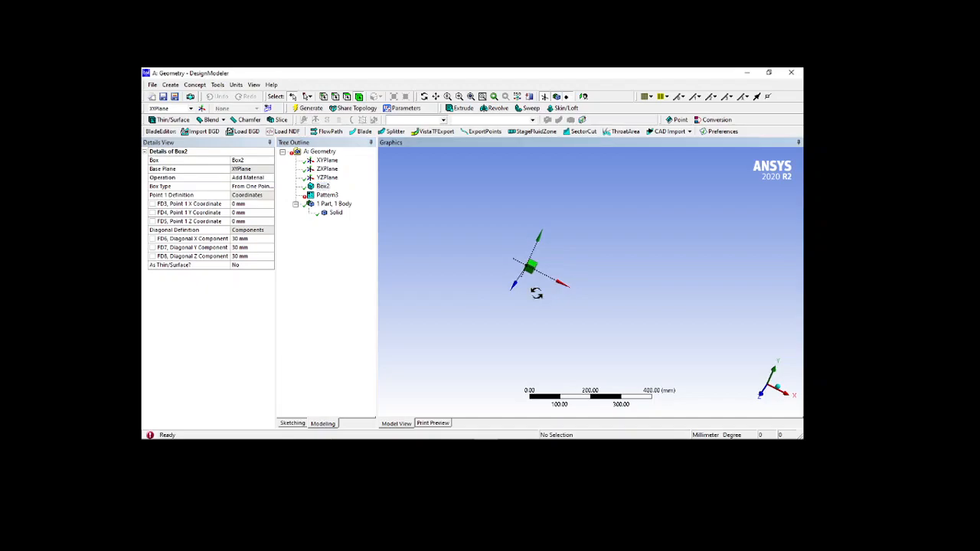
{"action": "left_click", "coordinate": [249, 205]}
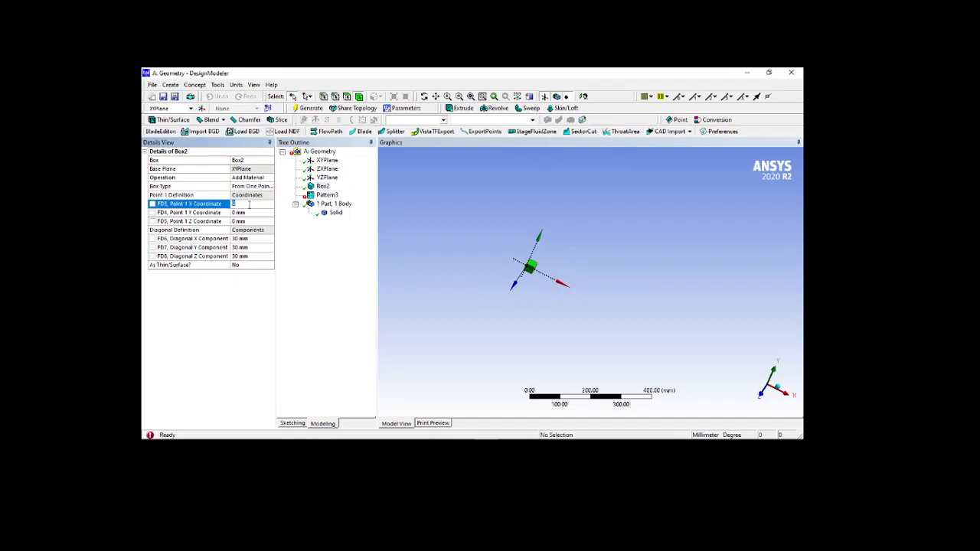
{"action": "key", "text": "Return"}
{"action": "left_click", "coordinate": [307, 108]}
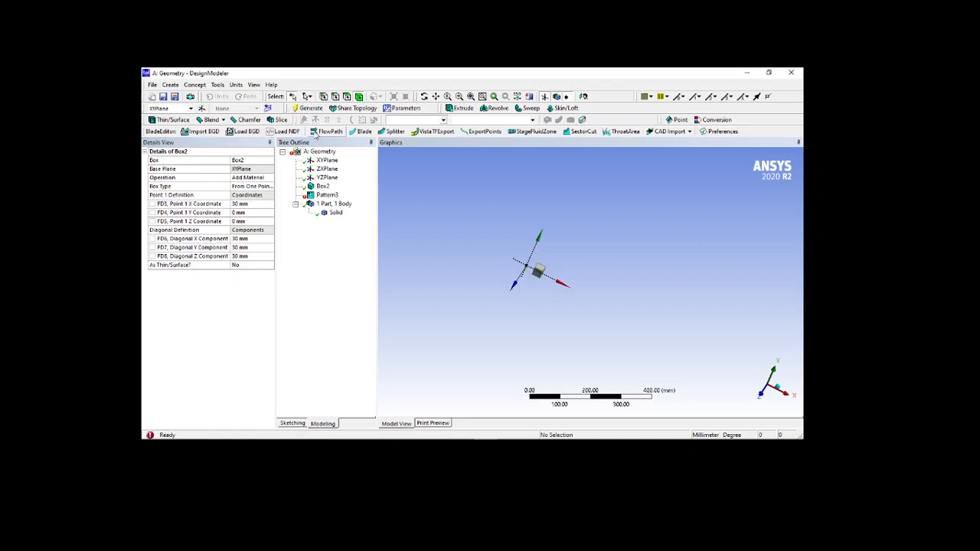
- Set the box's Point 1 X coordinate to 100 mm and regenerate to shift it farther along the X axis
{"action": "left_click", "coordinate": [253, 204]}
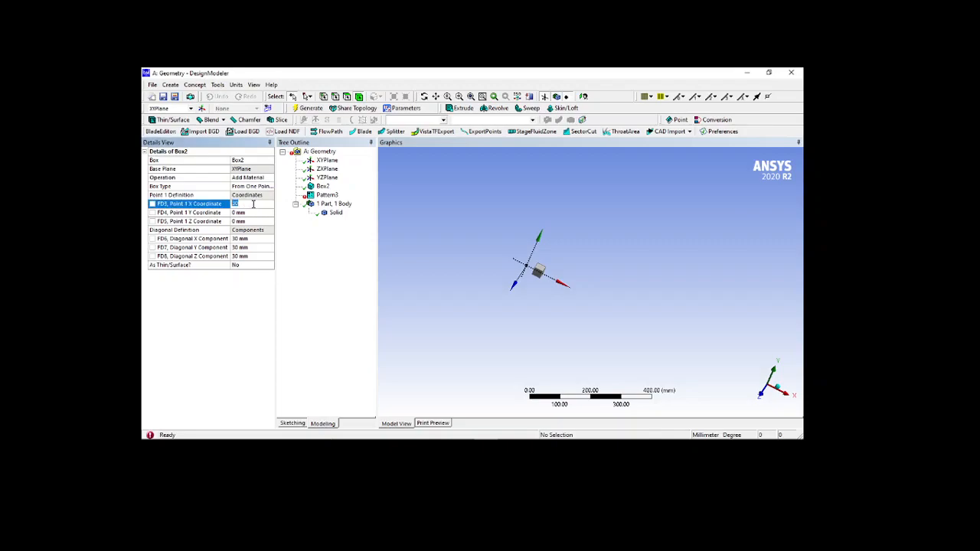
{"action": "key", "text": "Return"}
{"action": "left_click", "coordinate": [307, 108]}
{"action": "middle_click_drag", "start_coordinate": [587, 290], "coordinate": [570, 301]}
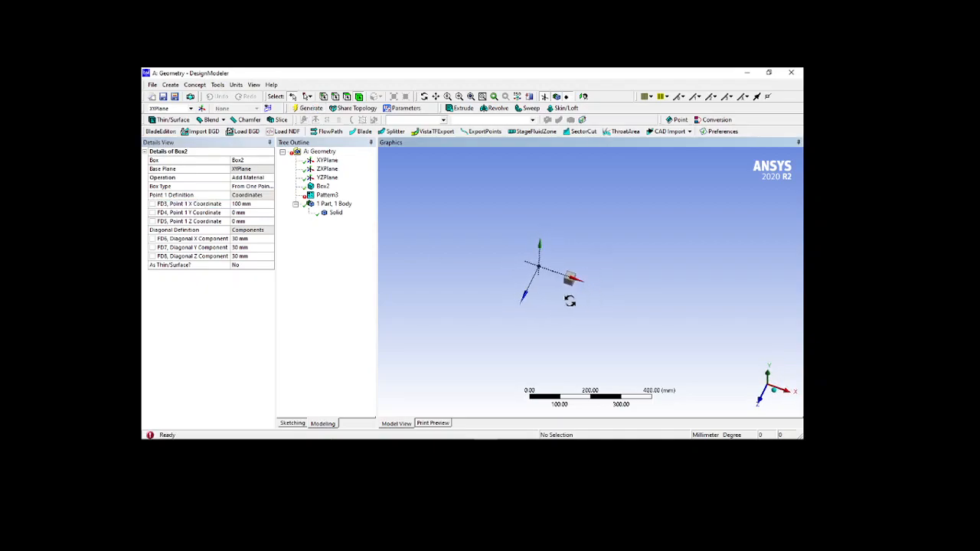
- Delete the incomplete rectangular pattern and start a new pattern with its type set to Circular
{"action": "left_click", "coordinate": [326, 196]}
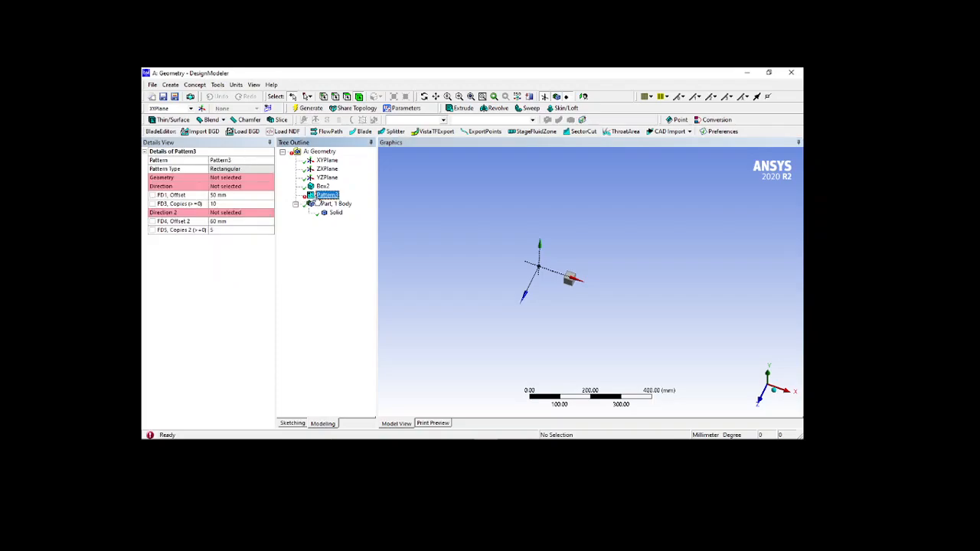
{"action": "key", "text": "Delete"}
{"action": "left_click", "coordinate": [171, 85]}
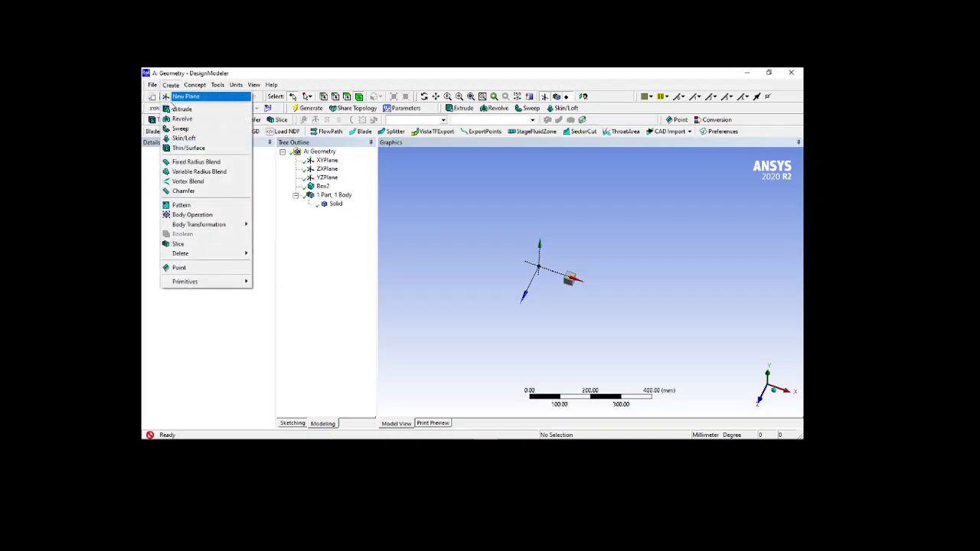
{"action": "left_click", "coordinate": [180, 206]}
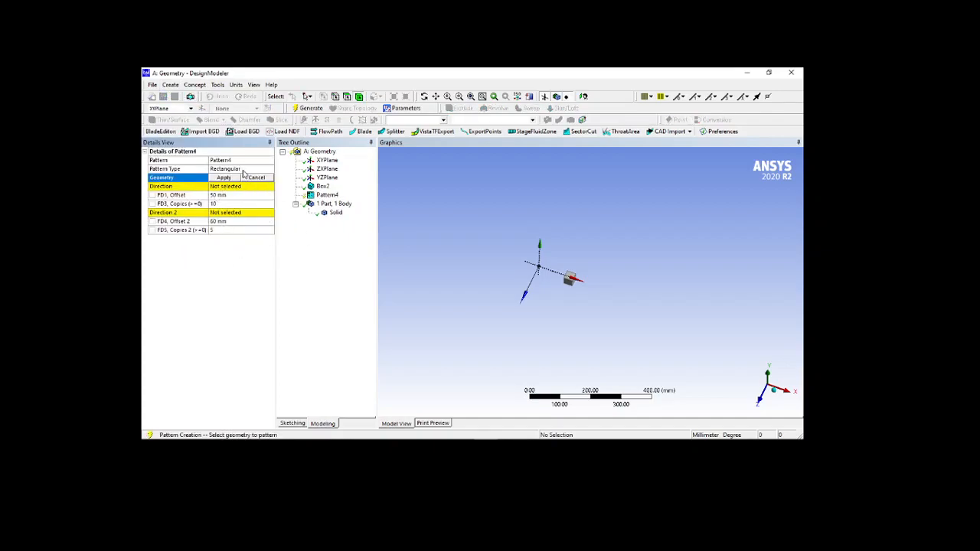
{"action": "left_click", "coordinate": [243, 170]}
{"action": "left_click", "coordinate": [269, 170]}
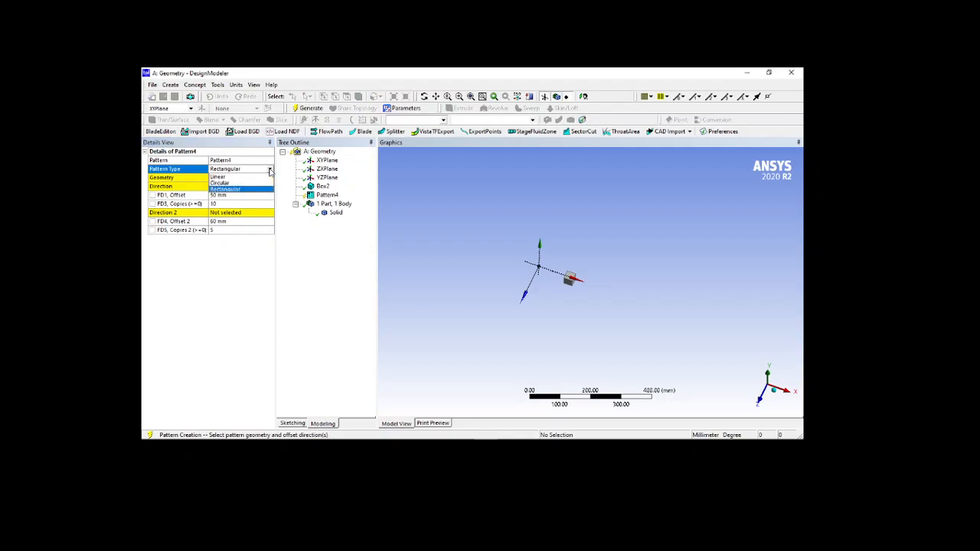
{"action": "left_click", "coordinate": [242, 184]}
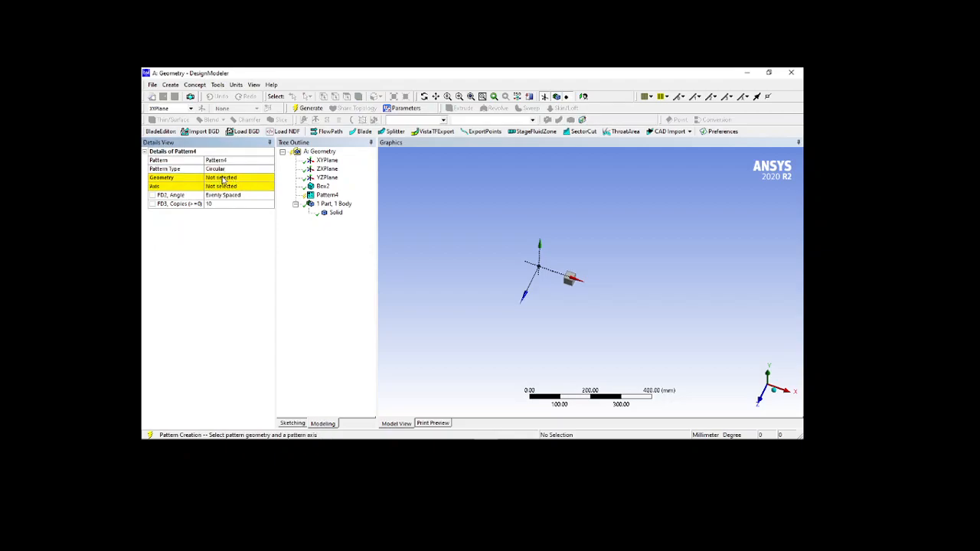
- Assign the box body as the geometry of the circular pattern
{"action": "left_click", "coordinate": [239, 179]}
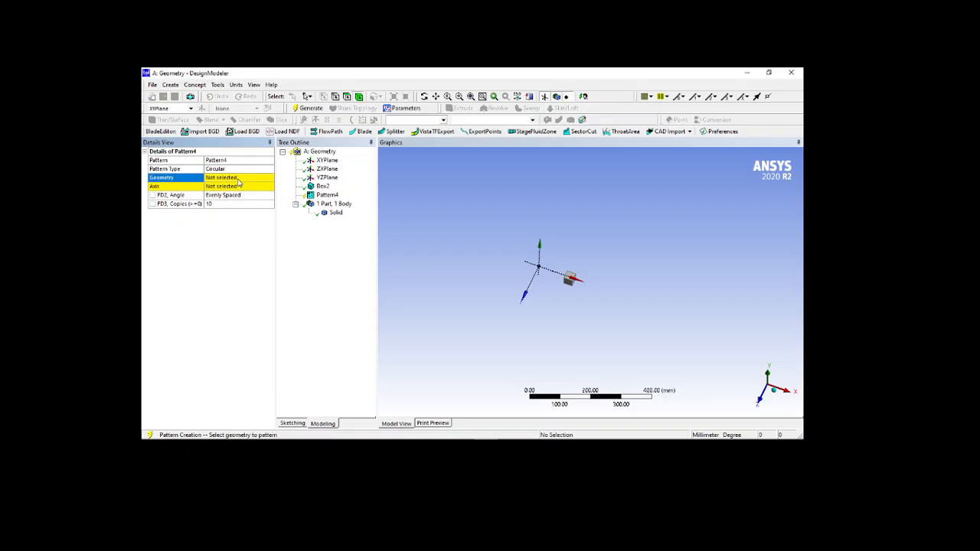
{"action": "left_click", "coordinate": [573, 280]}
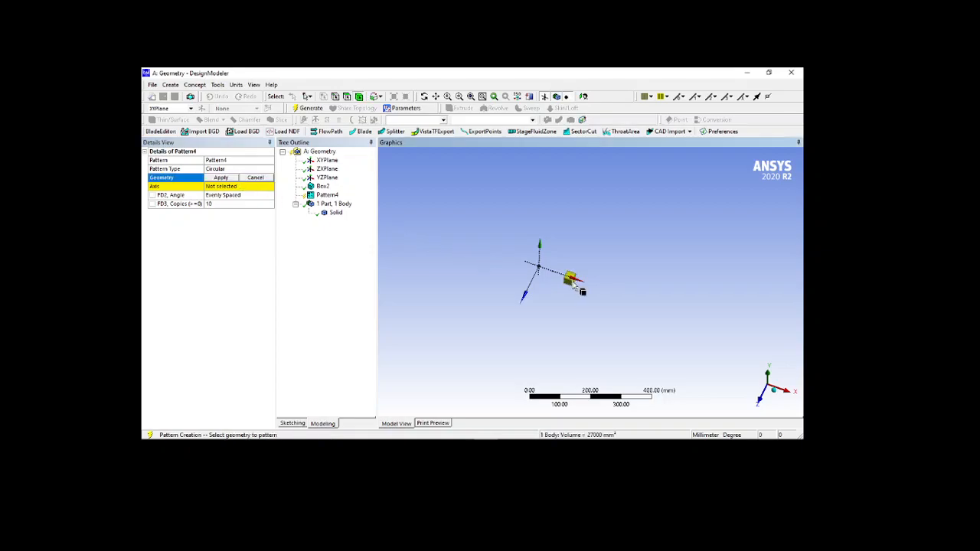
{"action": "left_click", "coordinate": [223, 177]}
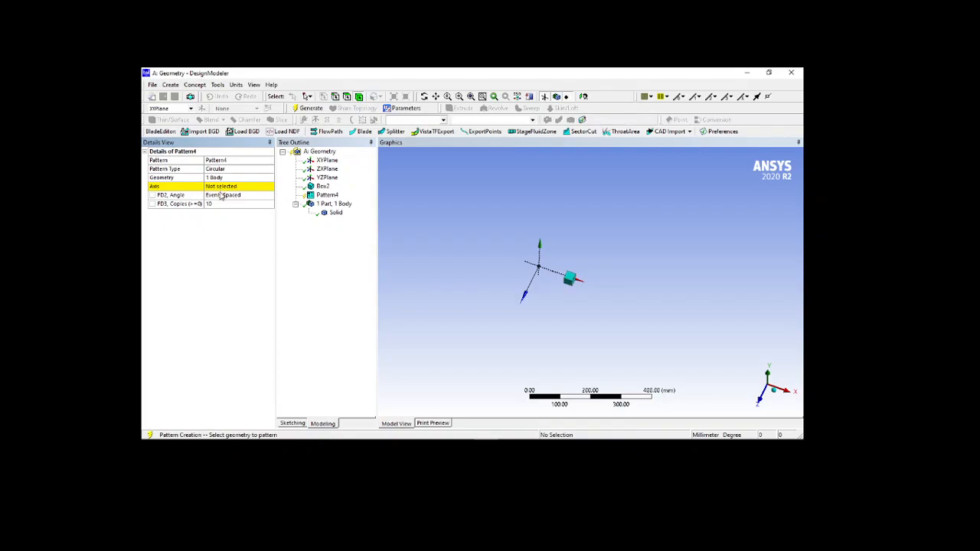
- Assign the Y axis line at the origin as the circular pattern's axis
{"action": "left_click", "coordinate": [222, 189]}
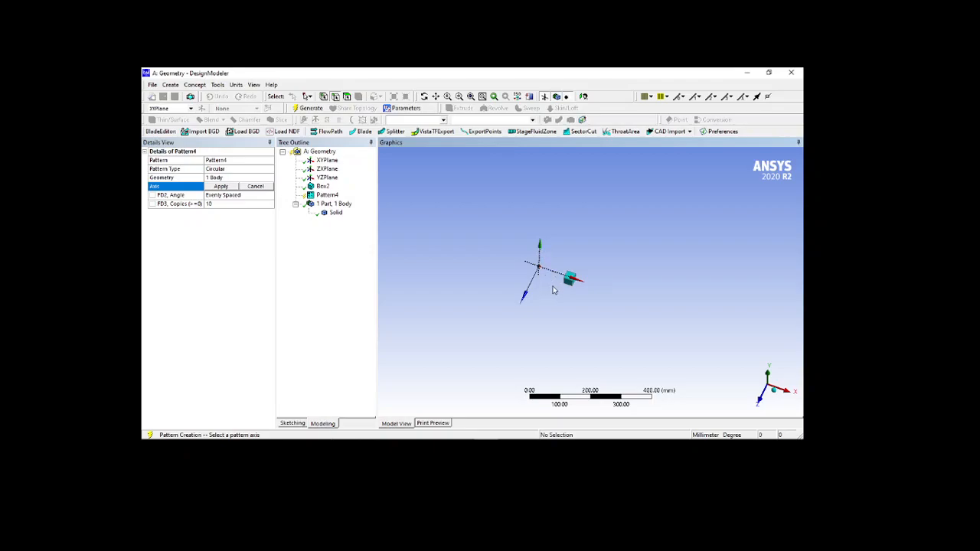
{"action": "middle_click_drag", "start_coordinate": [553, 286], "coordinate": [547, 263]}
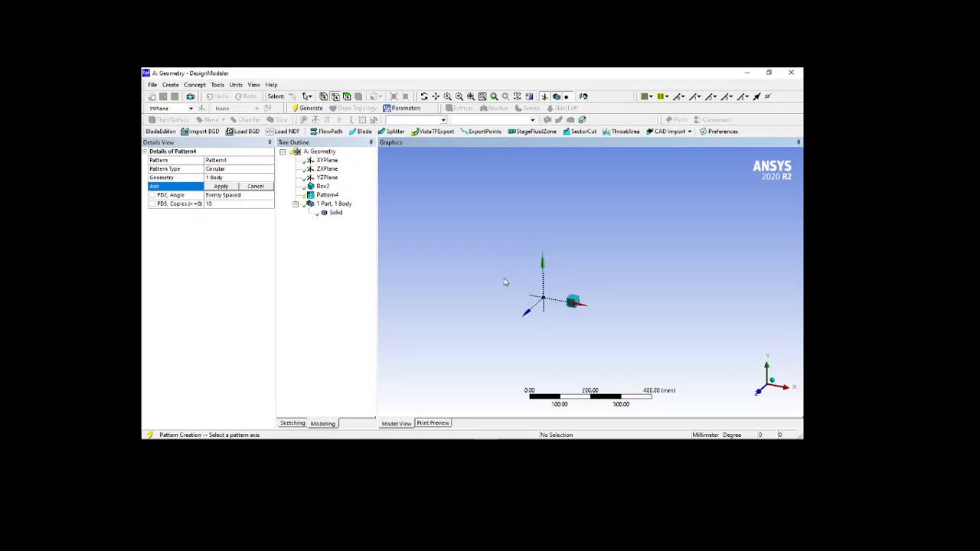
{"action": "left_click", "coordinate": [220, 187]}
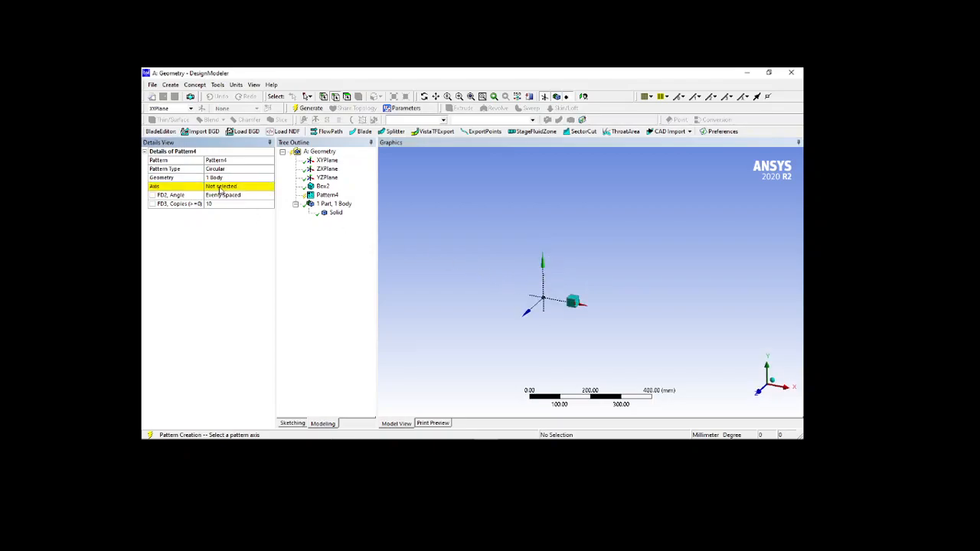
{"action": "left_click", "coordinate": [220, 188]}
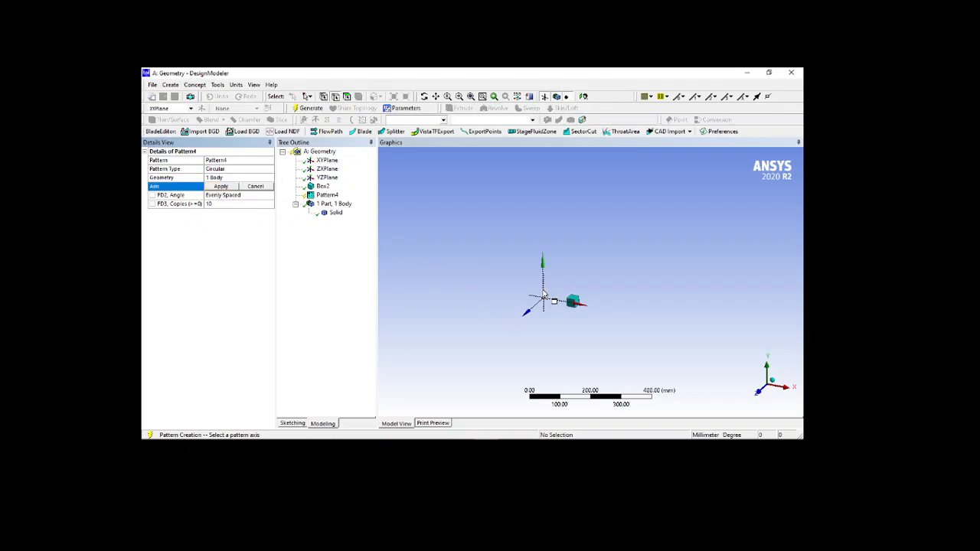
{"action": "left_click", "coordinate": [543, 295]}
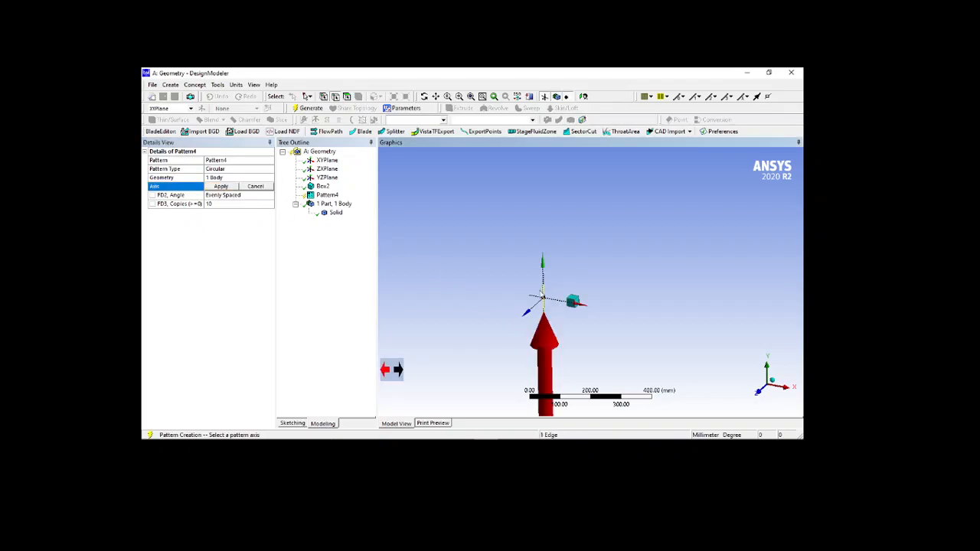
{"action": "left_click", "coordinate": [221, 187]}
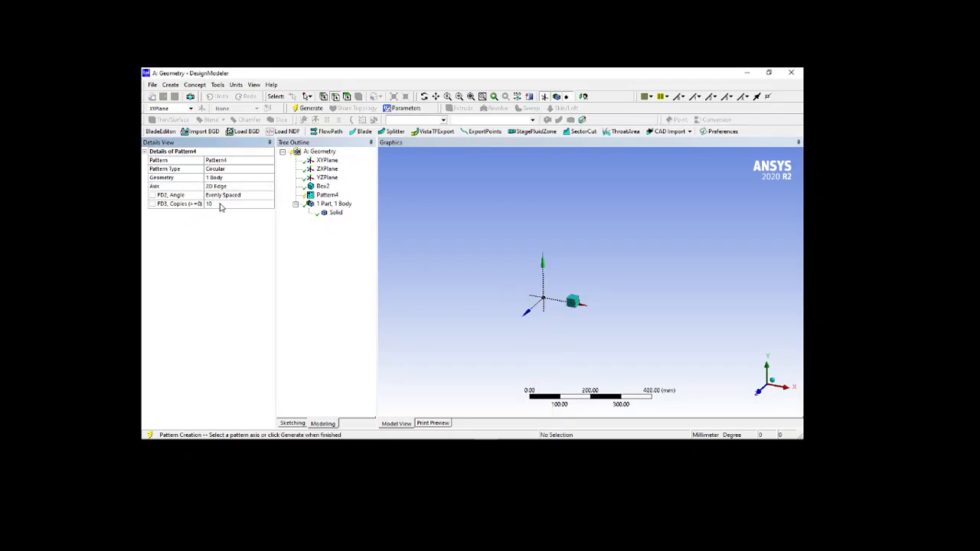
- Set the circular pattern's copies to 8 and generate the evenly spaced ring of boxes
{"action": "left_click", "coordinate": [220, 204]}
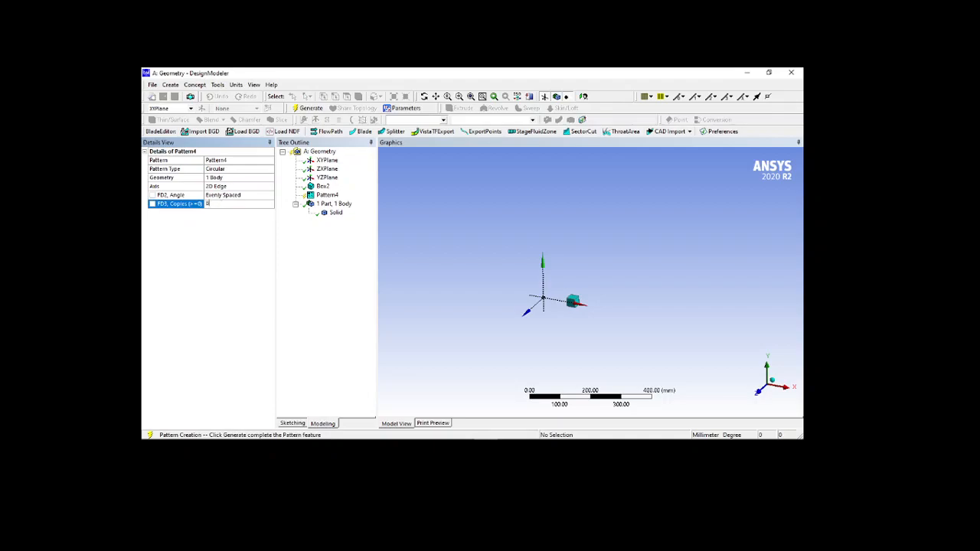
{"action": "left_click", "coordinate": [307, 108]}
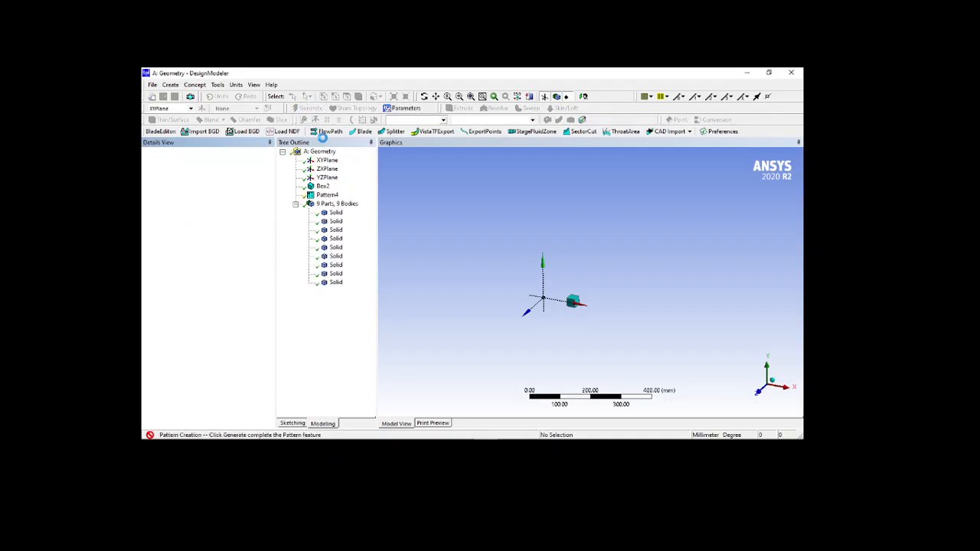
{"action": "middle_click_drag", "start_coordinate": [646, 199], "coordinate": [566, 271]}
{"action": "scroll", "coordinate": [621, 269], "scroll_direction": "up", "scroll_amount": 3}
{"action": "scroll", "coordinate": [621, 269], "scroll_direction": "up", "scroll_amount": 1}
{"action": "scroll", "coordinate": [565, 271], "scroll_direction": "up", "scroll_amount": 1}
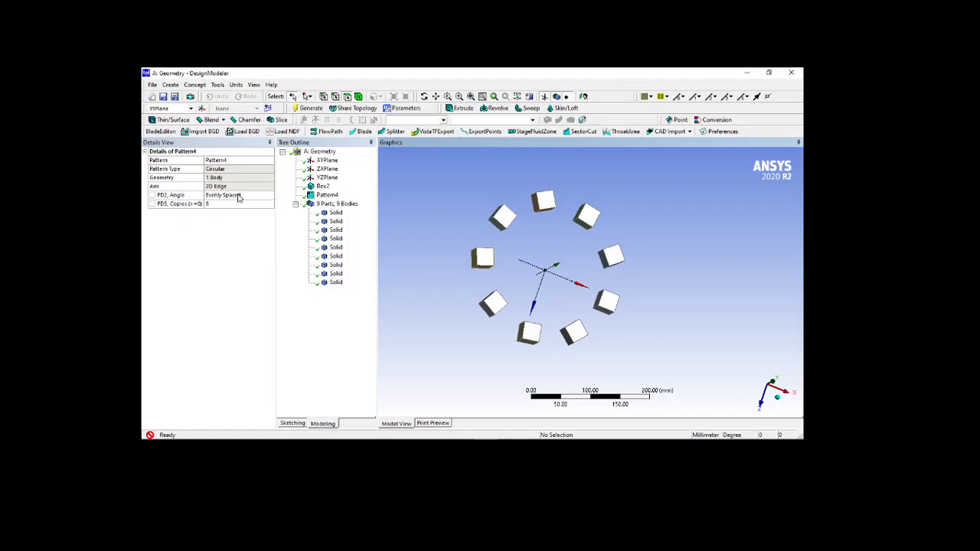
- Try circular pattern angles of 180° and 10°, generating the model with each value
{"action": "left_click", "coordinate": [257, 196]}
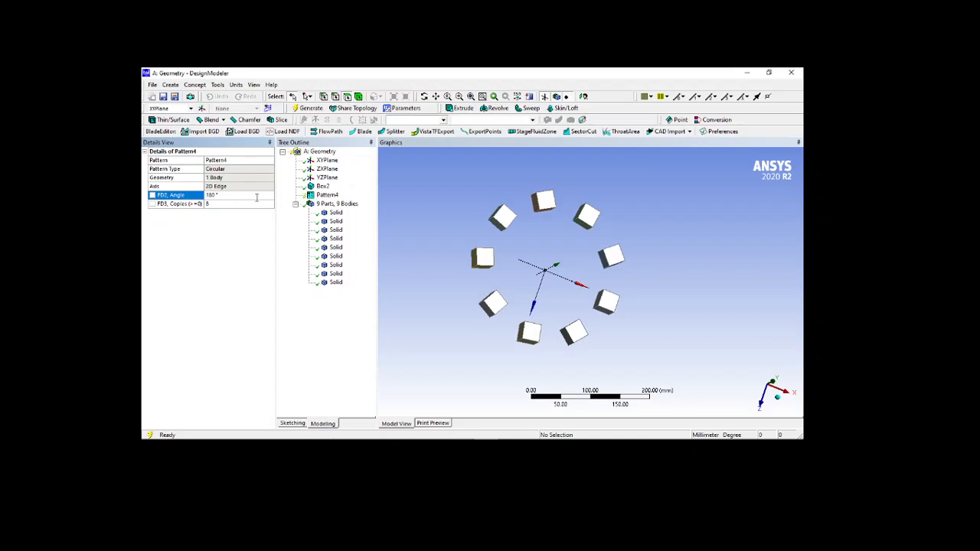
{"action": "left_click", "coordinate": [307, 108]}
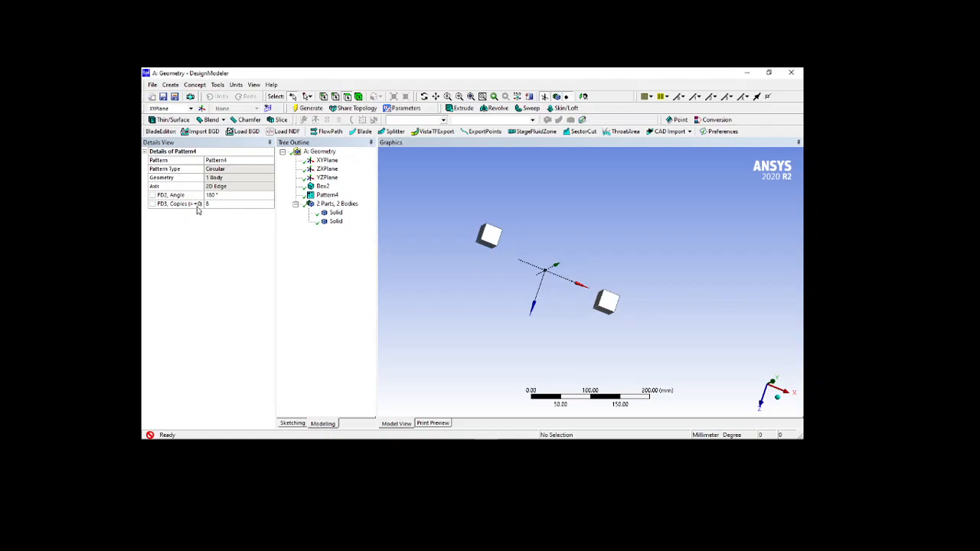
{"action": "left_click", "coordinate": [231, 195]}
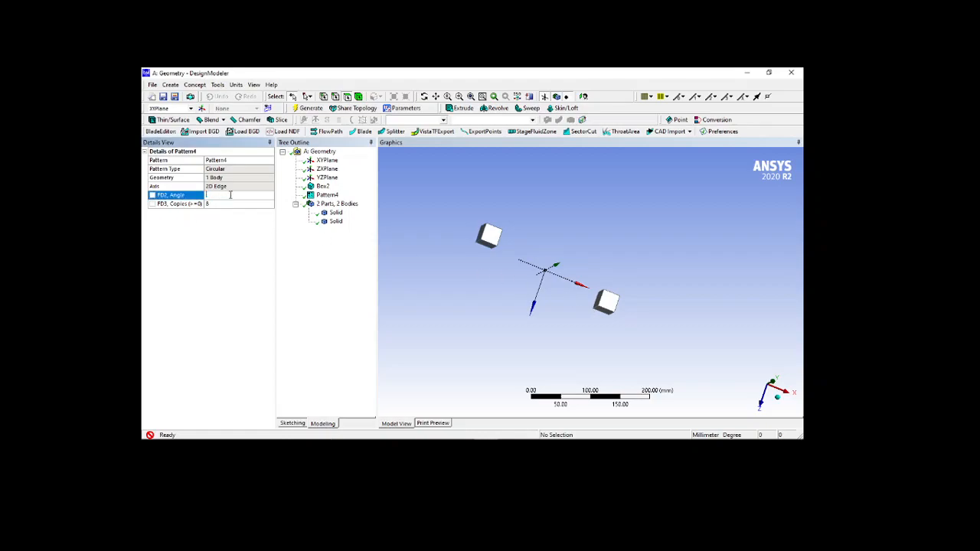
{"action": "type", "text": "10"}
{"action": "key", "text": "Return"}
{"action": "left_click", "coordinate": [308, 108]}
{"action": "middle_click_drag", "start_coordinate": [570, 239], "coordinate": [539, 237]}
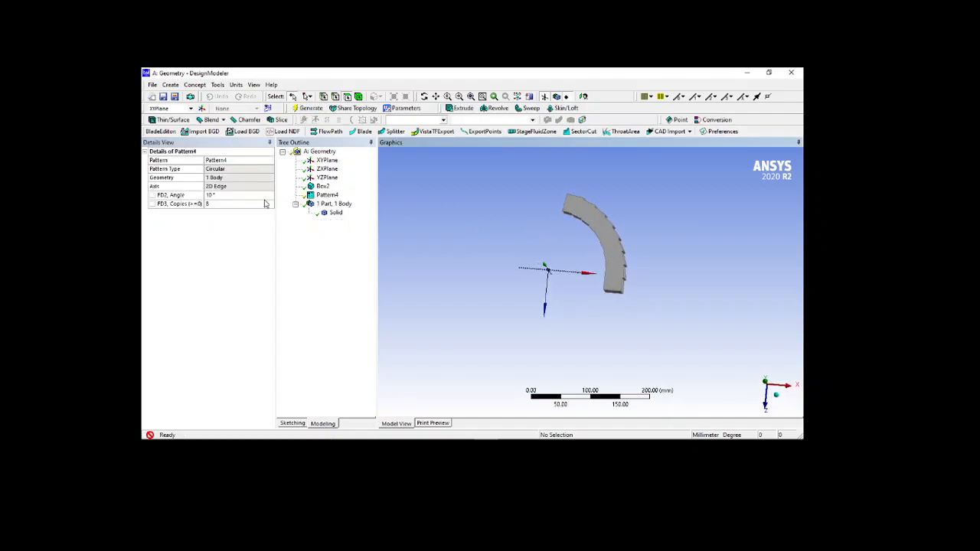
- Set the circular pattern's angle to 20°, regenerate it, and inspect the resulting arc of boxes
{"action": "left_click", "coordinate": [234, 194]}
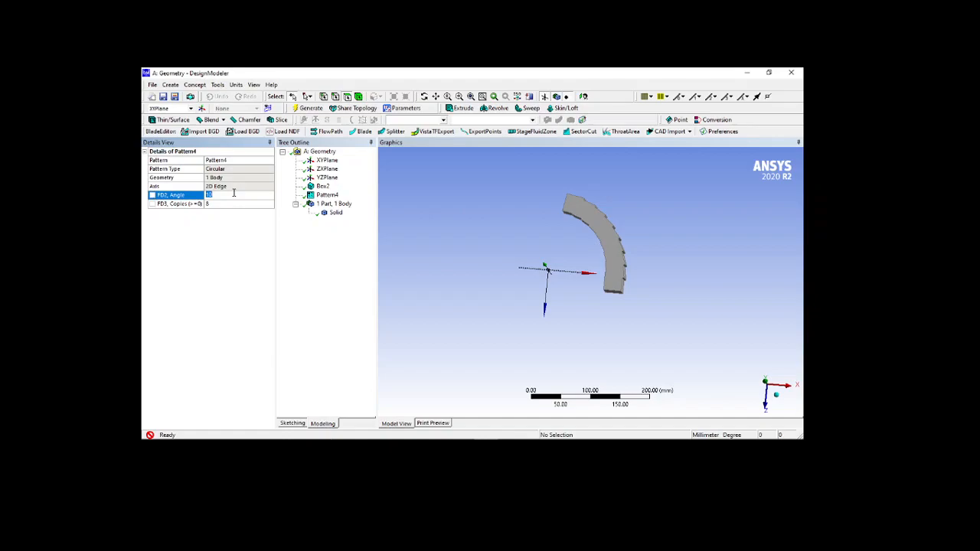
{"action": "key", "text": "Return"}
{"action": "left_click", "coordinate": [309, 108]}
{"action": "middle_click_drag", "start_coordinate": [470, 231], "coordinate": [516, 246]}
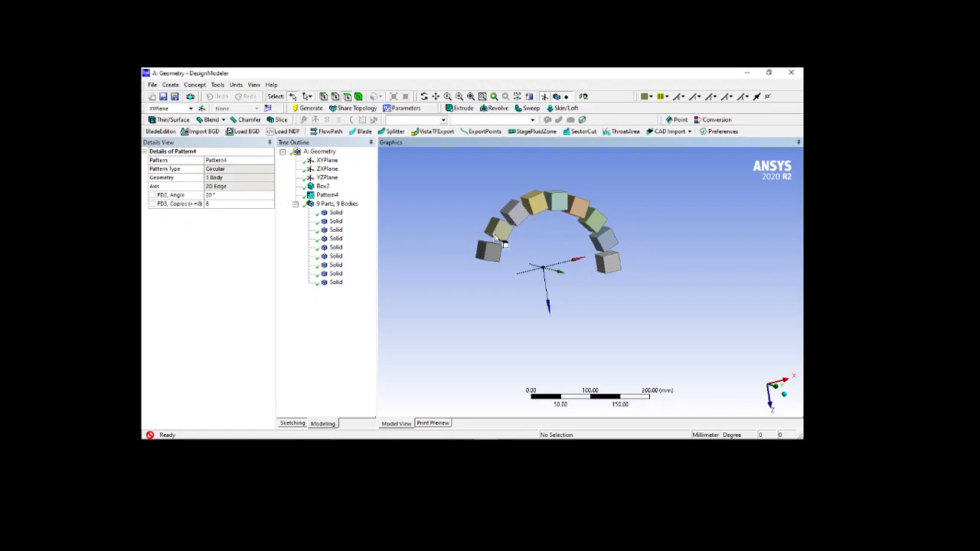
{"action": "middle_click_drag", "start_coordinate": [563, 262], "coordinate": [548, 242]}
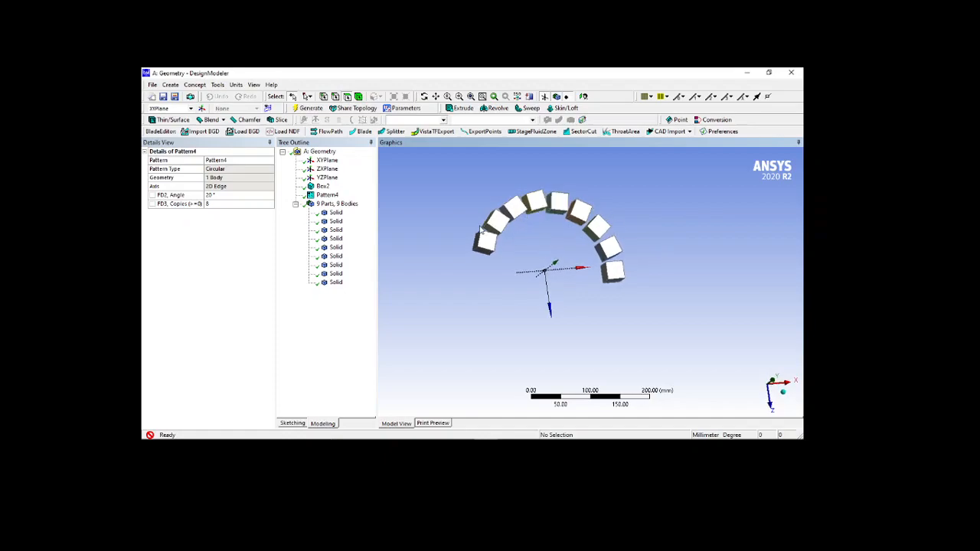
- Delete the circular pattern feature from the model tree
{"action": "left_click", "coordinate": [326, 196]}
{"action": "key", "text": "Delete"}
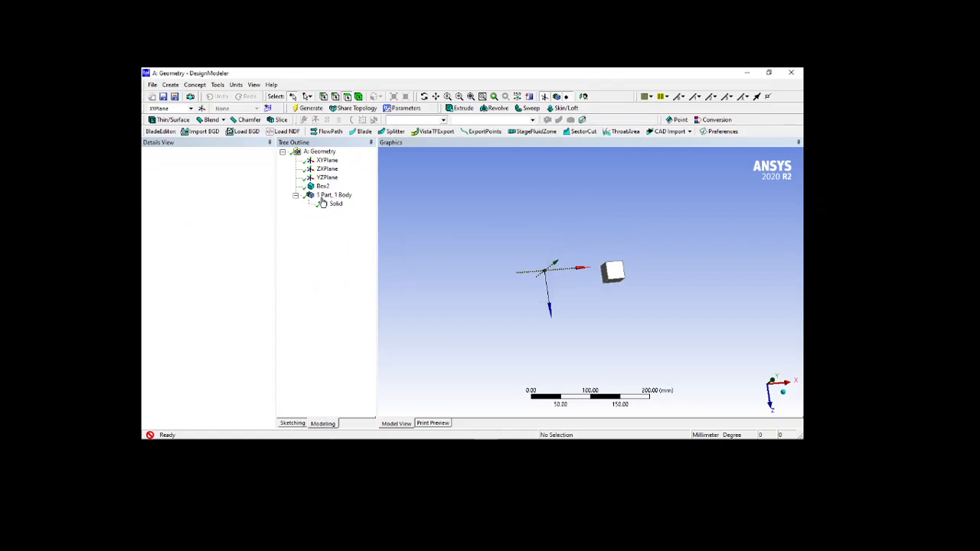
{"action": "left_click", "coordinate": [170, 85]}
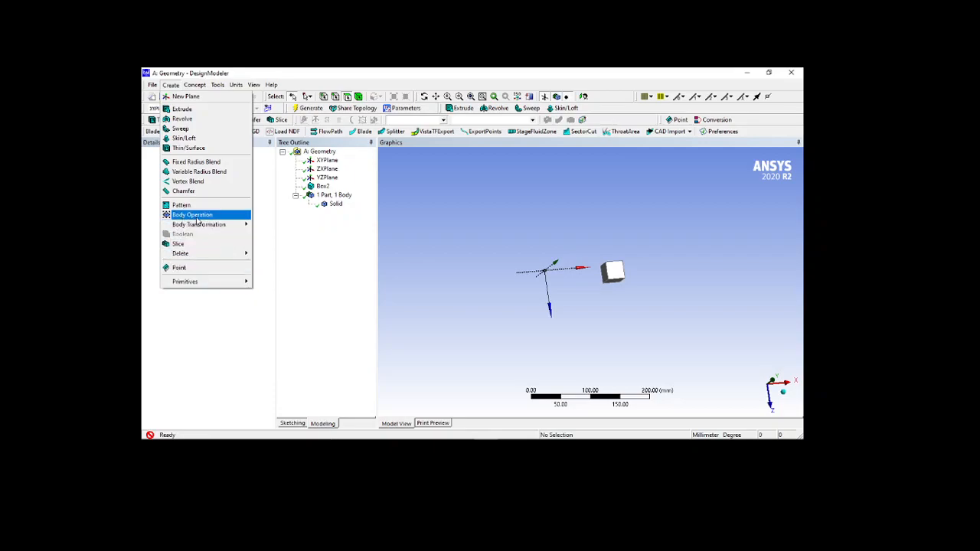
{"action": "mouse_move", "coordinate": [189, 228]}
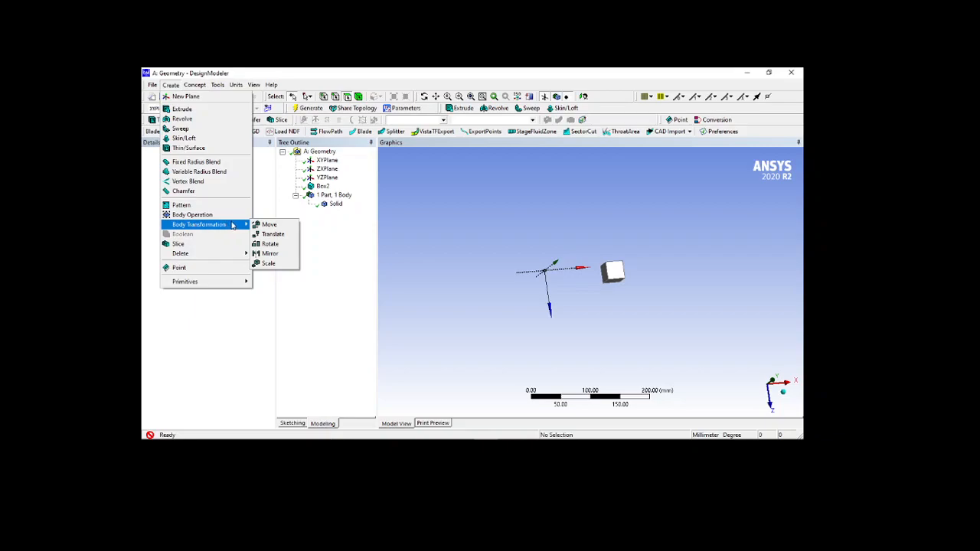
{"action": "mouse_move", "coordinate": [238, 229]}
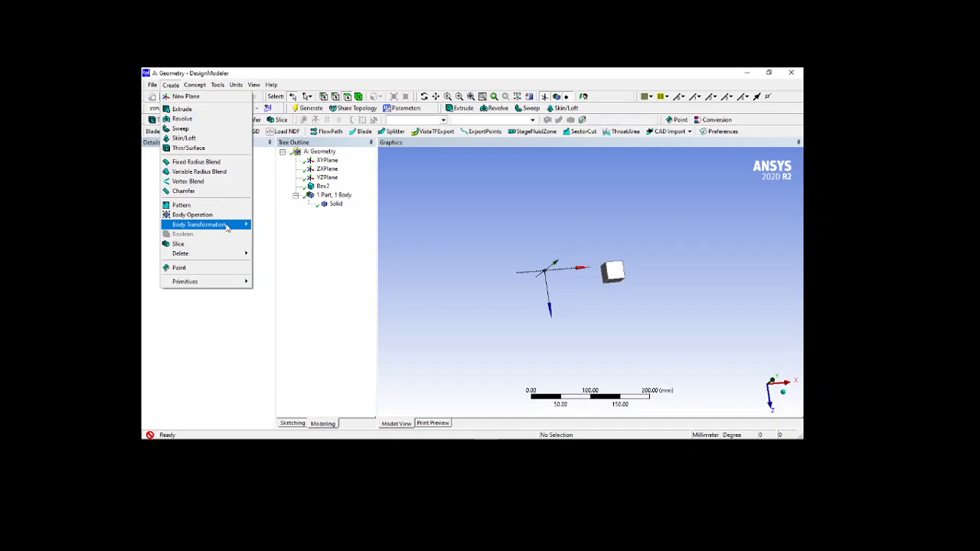
{"action": "left_click", "coordinate": [270, 201]}
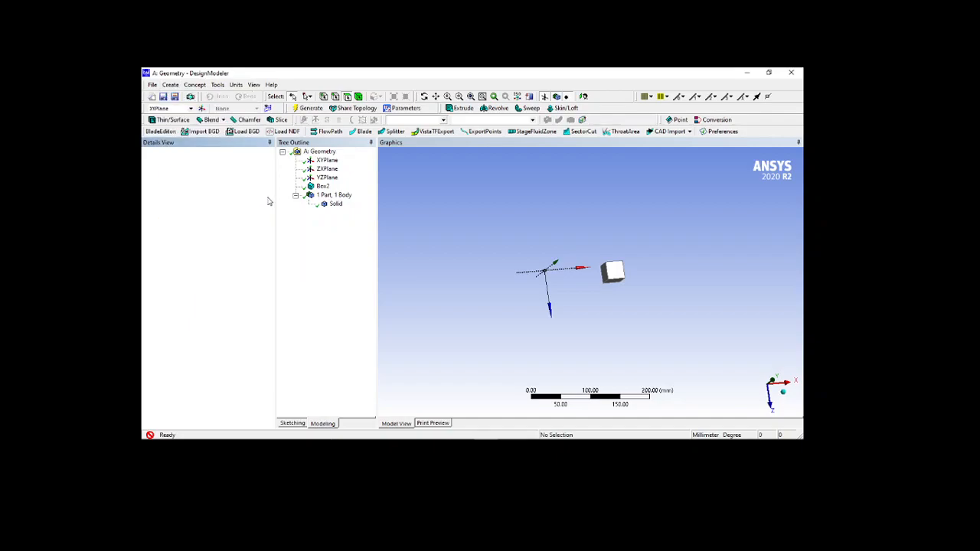
- Start a Move body transformation by plane and assign the box as the body to move
{"action": "left_click", "coordinate": [169, 85]}
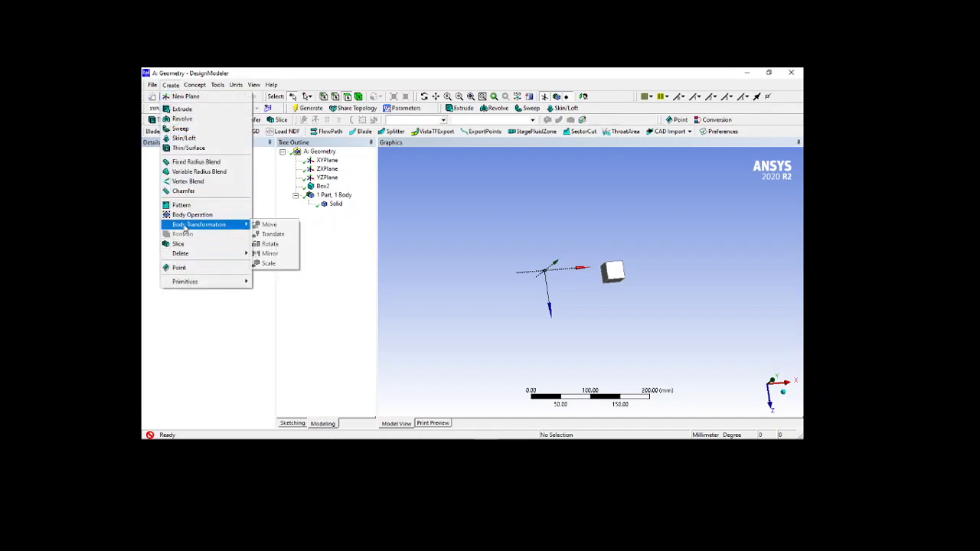
{"action": "left_click", "coordinate": [268, 225]}
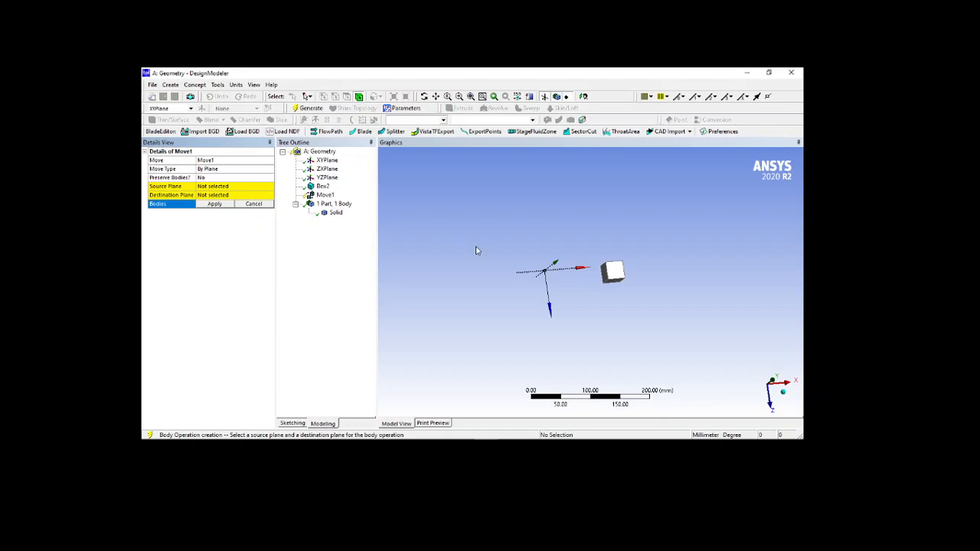
{"action": "left_click", "coordinate": [611, 273]}
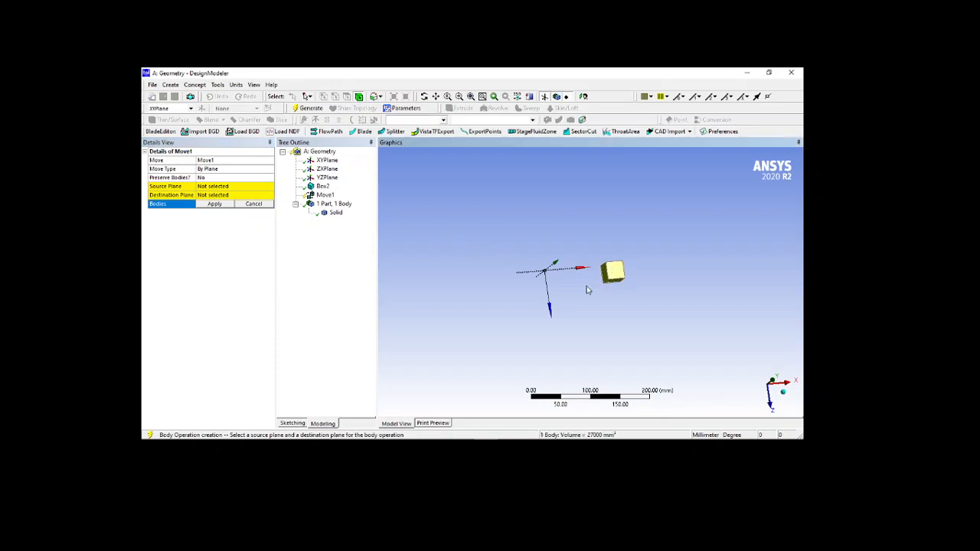
{"action": "left_click", "coordinate": [212, 204]}
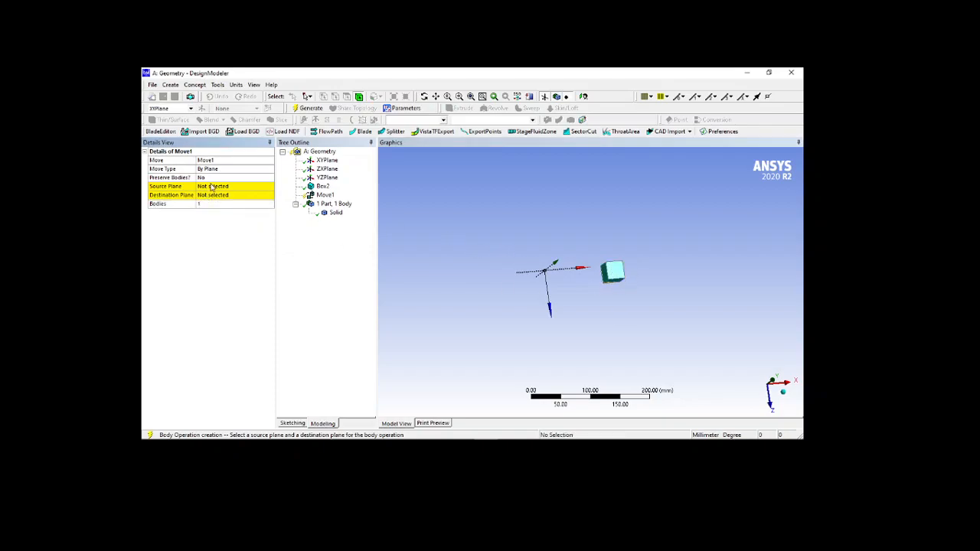
- Move the box from source plane XYPlane to destination plane ZXPlane, generate it, and inspect its new position
{"action": "middle_click_drag", "start_coordinate": [596, 290], "coordinate": [595, 248]}
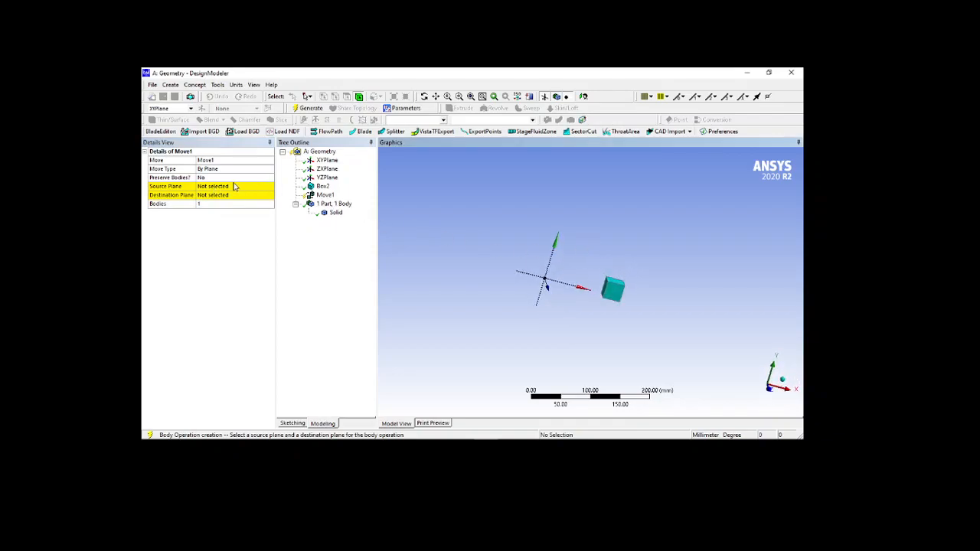
{"action": "left_click", "coordinate": [234, 187]}
{"action": "left_click", "coordinate": [327, 160]}
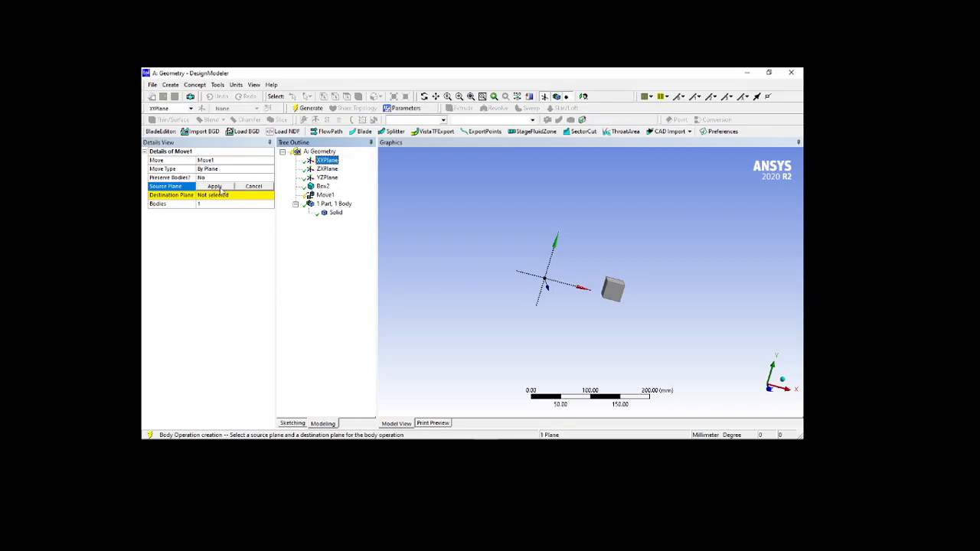
{"action": "left_click", "coordinate": [215, 186]}
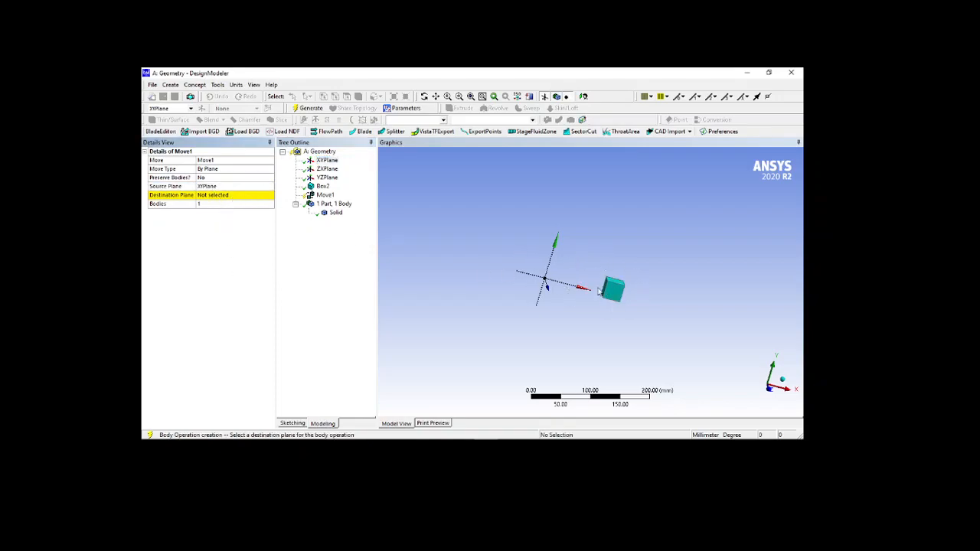
{"action": "left_click", "coordinate": [230, 197]}
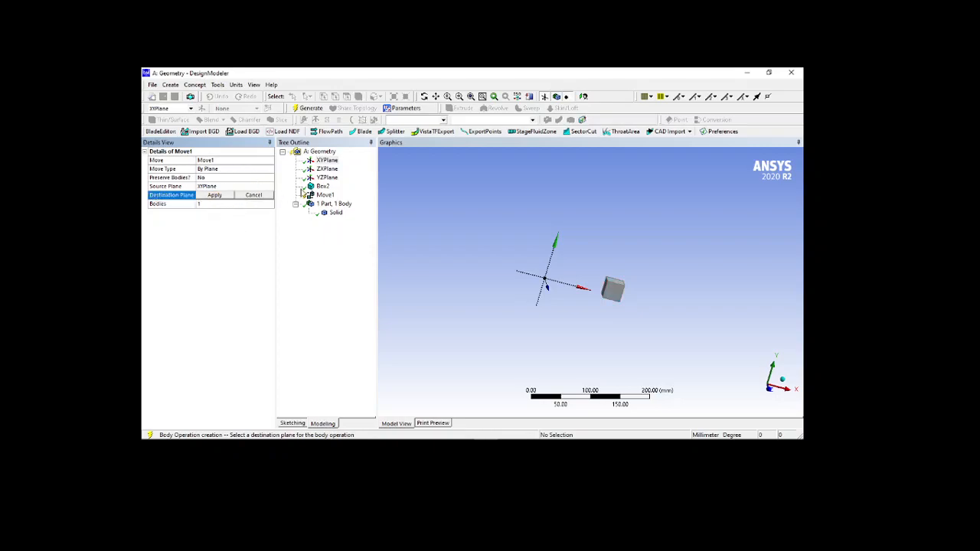
{"action": "left_click", "coordinate": [325, 170]}
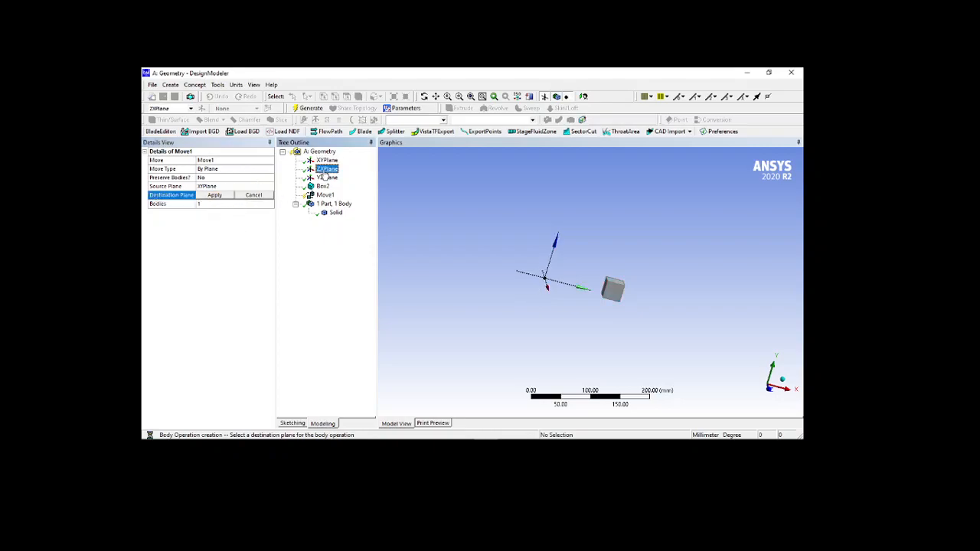
{"action": "left_click", "coordinate": [224, 197]}
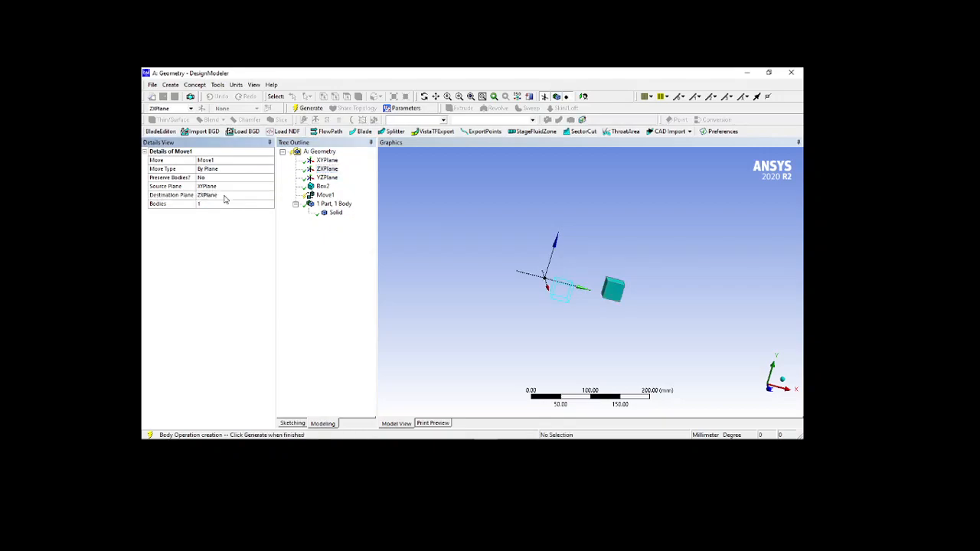
{"action": "left_click", "coordinate": [309, 109]}
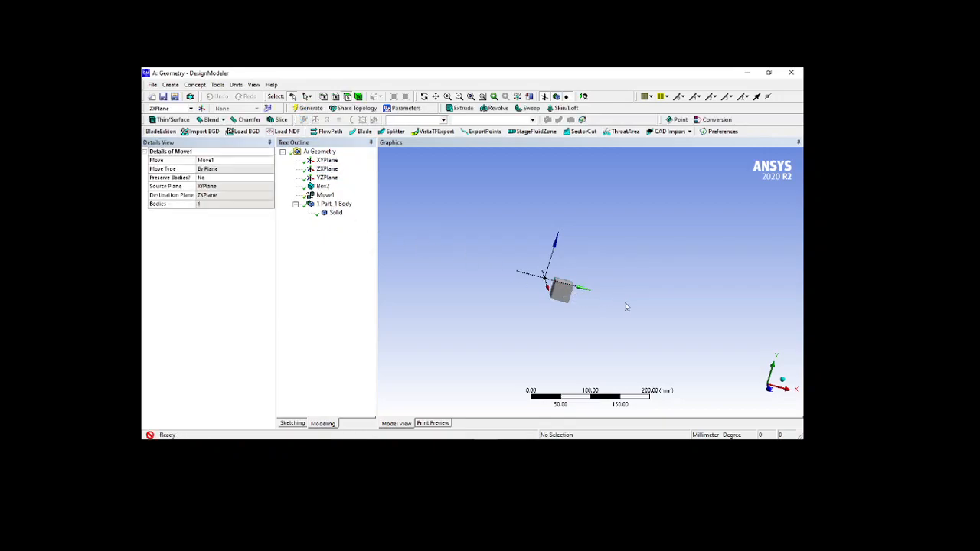
{"action": "middle_click_drag", "start_coordinate": [610, 305], "coordinate": [546, 301]}
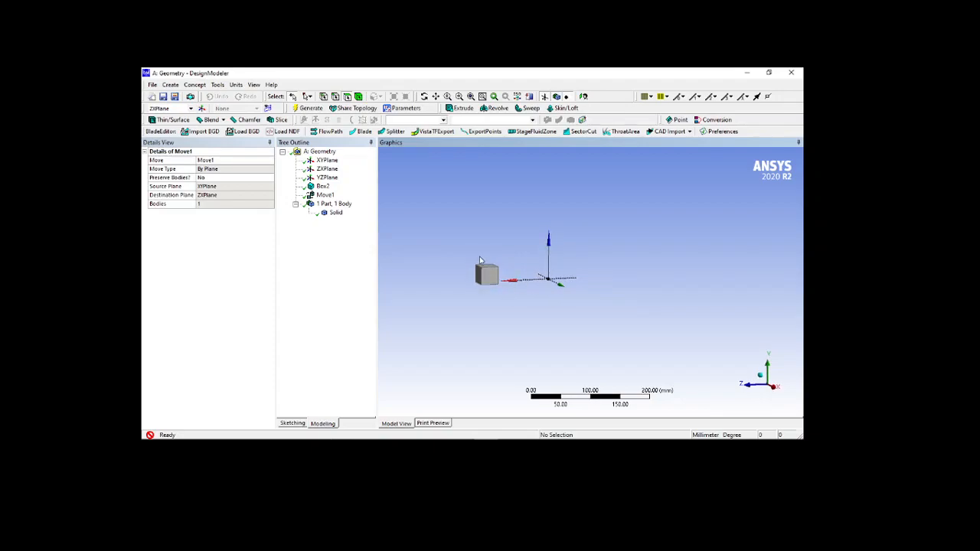
{"action": "middle_click_drag", "start_coordinate": [539, 283], "coordinate": [528, 280]}
{"action": "middle_click_drag", "start_coordinate": [488, 286], "coordinate": [597, 288]}
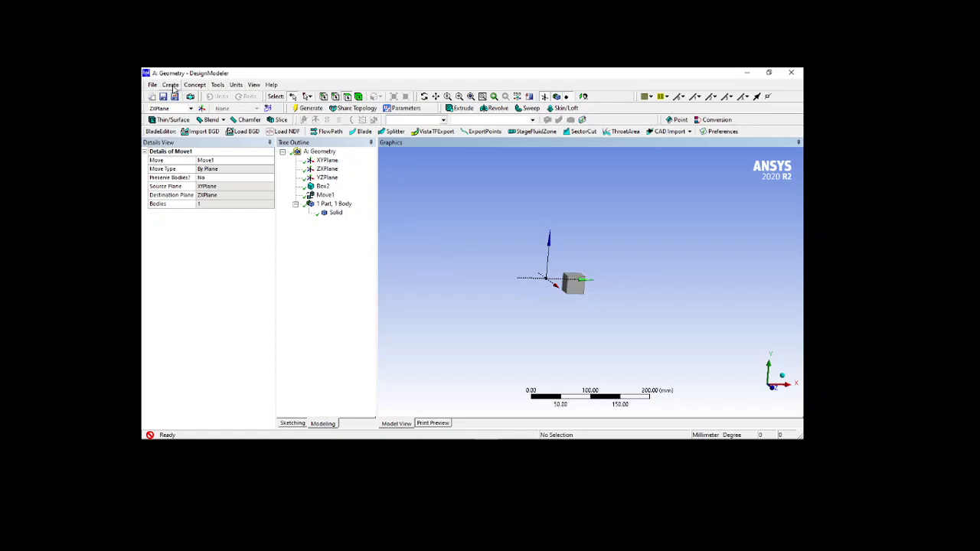
- Start a Translate body transformation and assign the moved box as its body
{"action": "left_click", "coordinate": [170, 84]}
{"action": "mouse_move", "coordinate": [173, 230]}
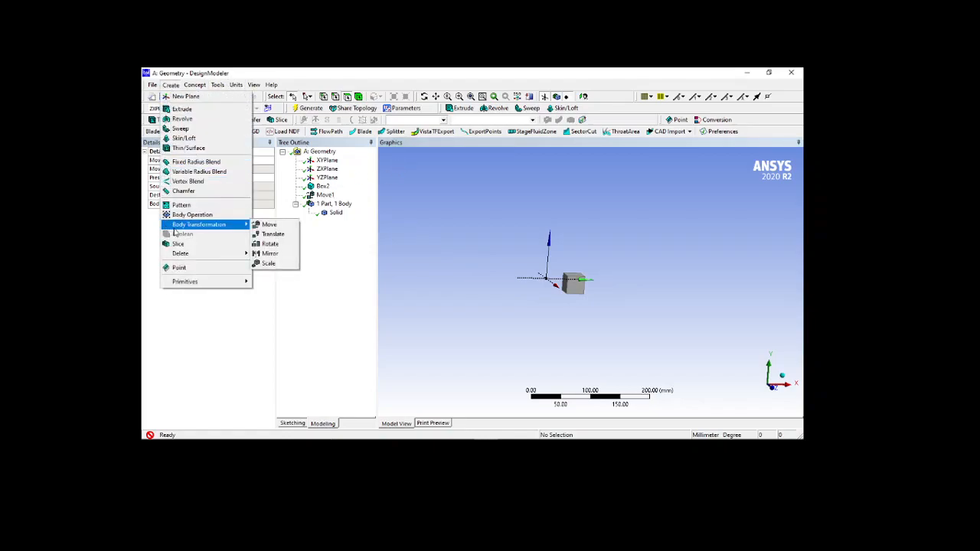
{"action": "left_click", "coordinate": [270, 235]}
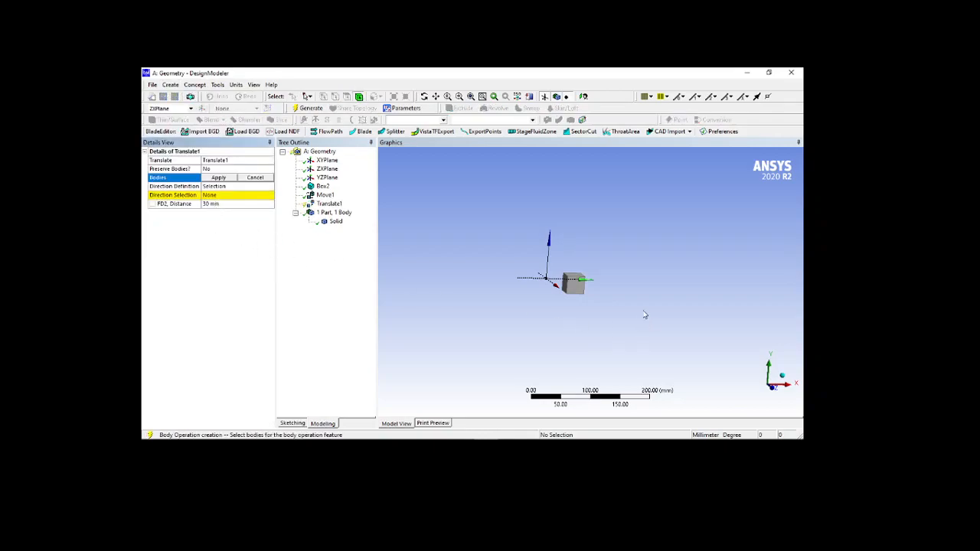
{"action": "middle_click_drag", "start_coordinate": [587, 308], "coordinate": [530, 302]}
{"action": "left_click", "coordinate": [530, 303]}
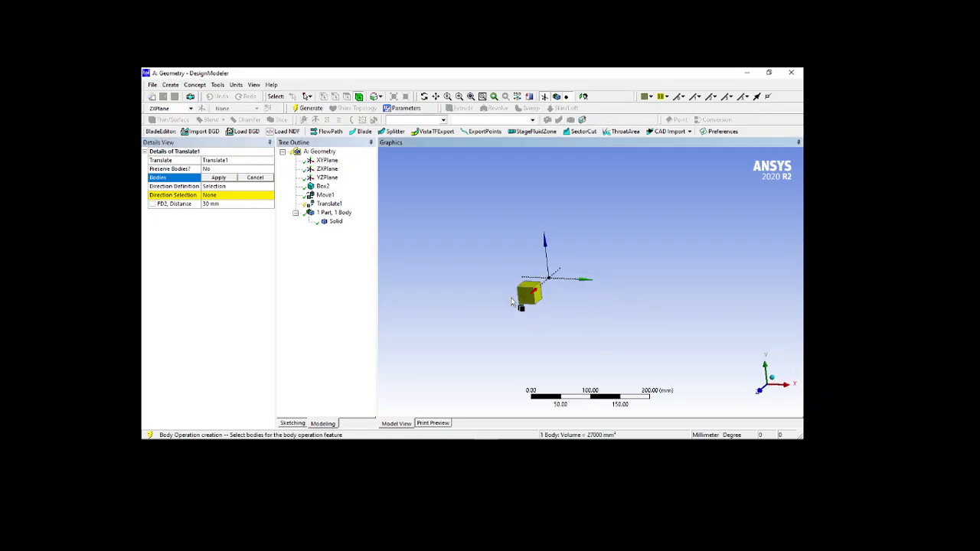
{"action": "left_click", "coordinate": [219, 178]}
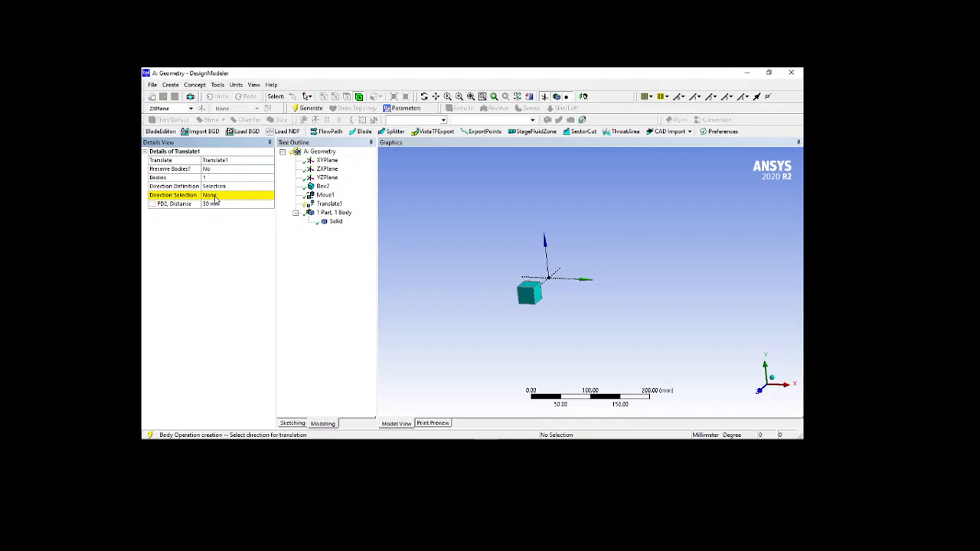
- Translate the box 60 mm along the Z axis line toward the origin, generate it, and inspect the result
{"action": "left_click", "coordinate": [215, 198]}
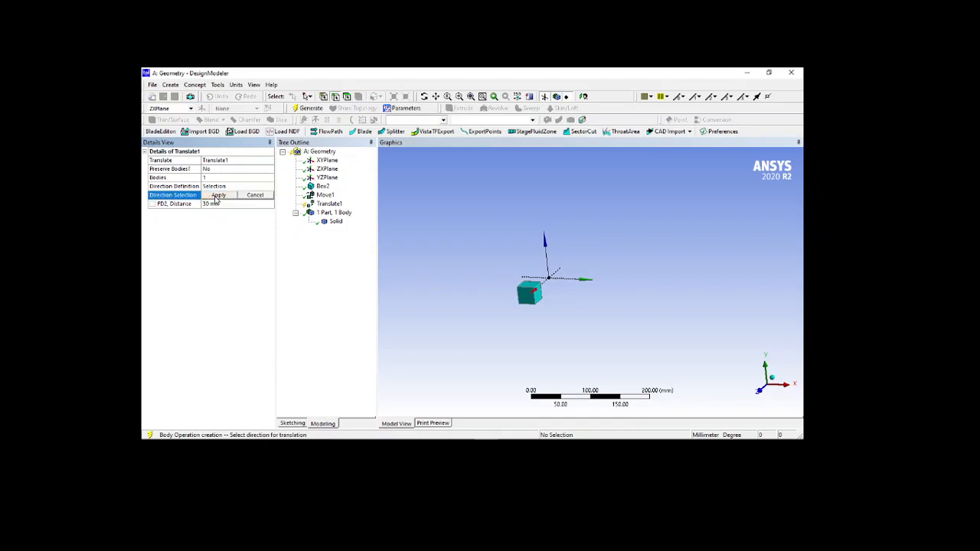
{"action": "middle_click_drag", "start_coordinate": [657, 307], "coordinate": [593, 321]}
{"action": "left_click", "coordinate": [560, 298]}
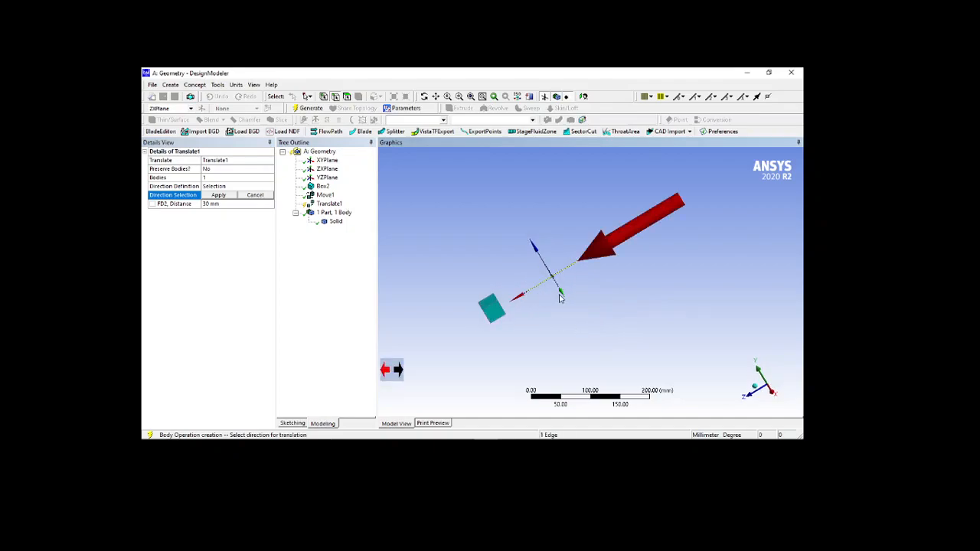
{"action": "left_click", "coordinate": [227, 204]}
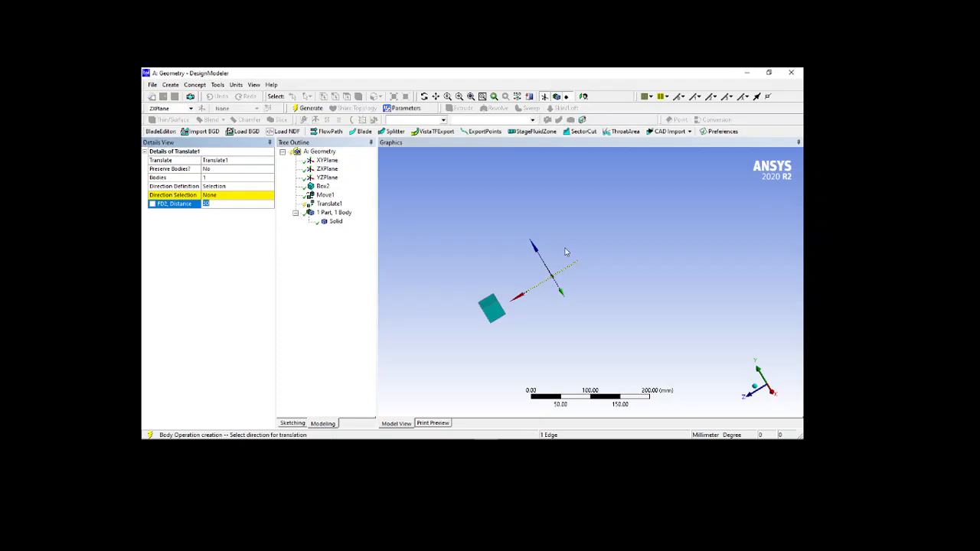
{"action": "type", "text": "6"}
{"action": "left_click", "coordinate": [254, 195]}
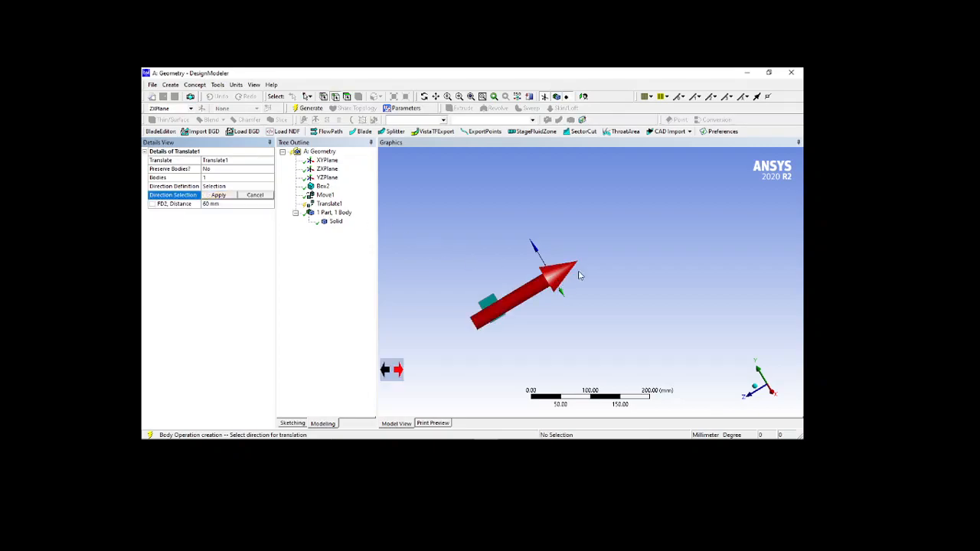
{"action": "left_click", "coordinate": [220, 196]}
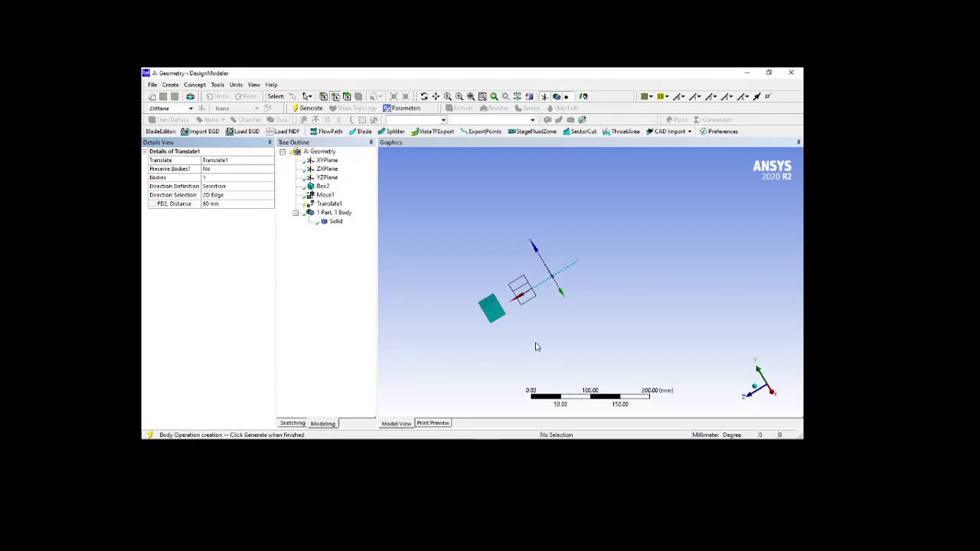
{"action": "left_click", "coordinate": [307, 108]}
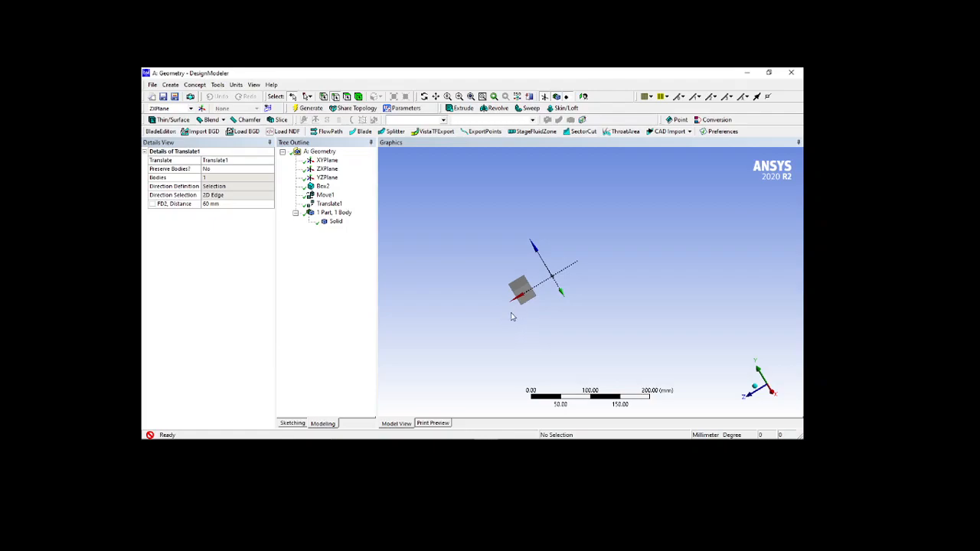
{"action": "middle_click_drag", "start_coordinate": [547, 297], "coordinate": [621, 306]}
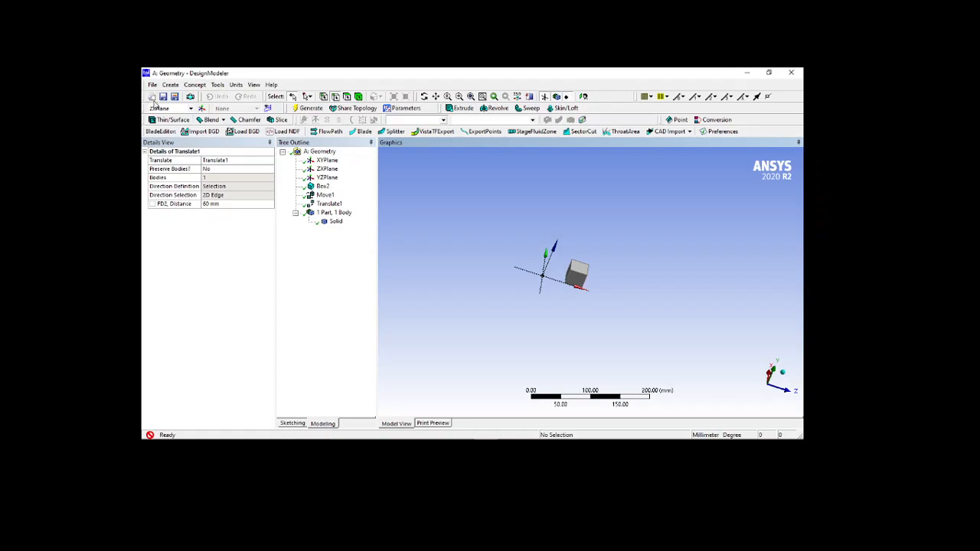
- Start a Rotate body transformation and assign the box as the body to rotate
{"action": "left_click", "coordinate": [170, 85]}
{"action": "mouse_move", "coordinate": [175, 225]}
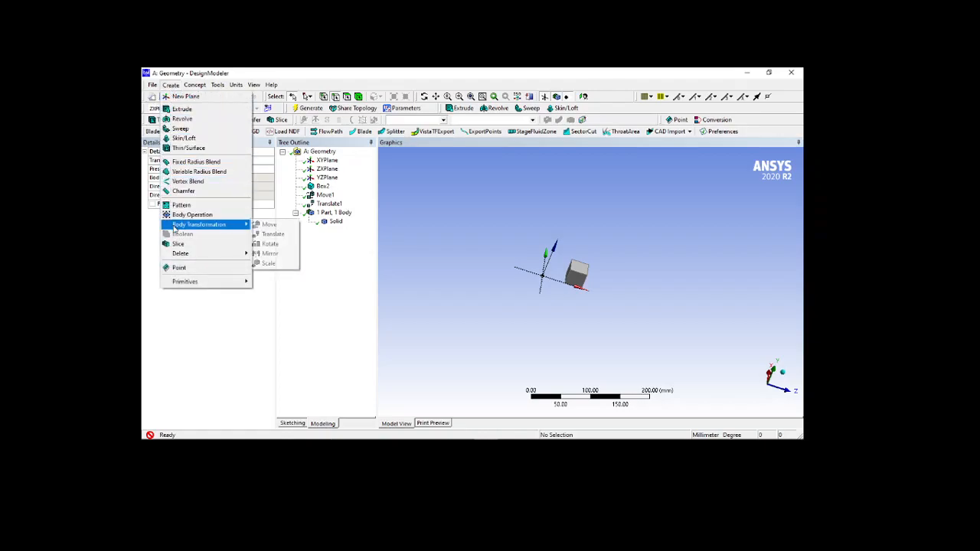
{"action": "left_click", "coordinate": [272, 246]}
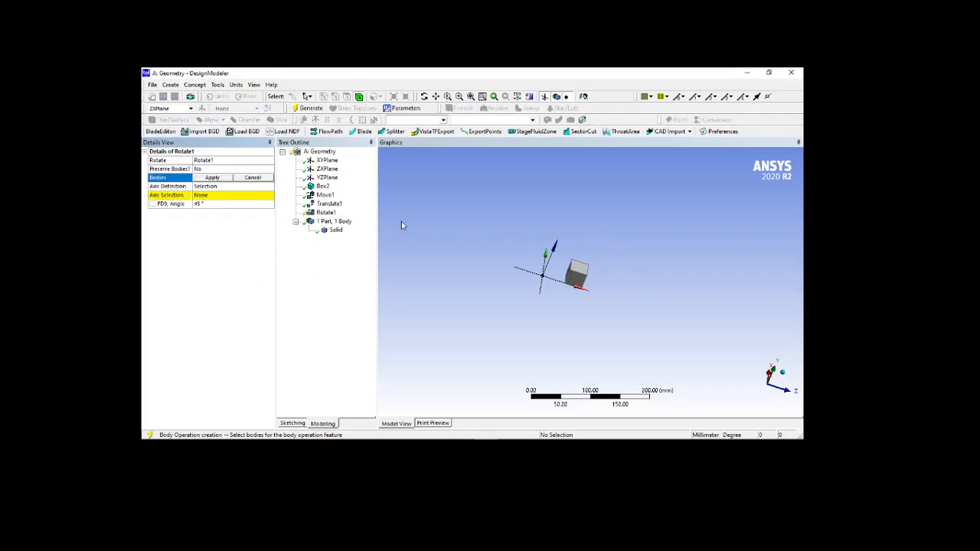
{"action": "left_click", "coordinate": [584, 278]}
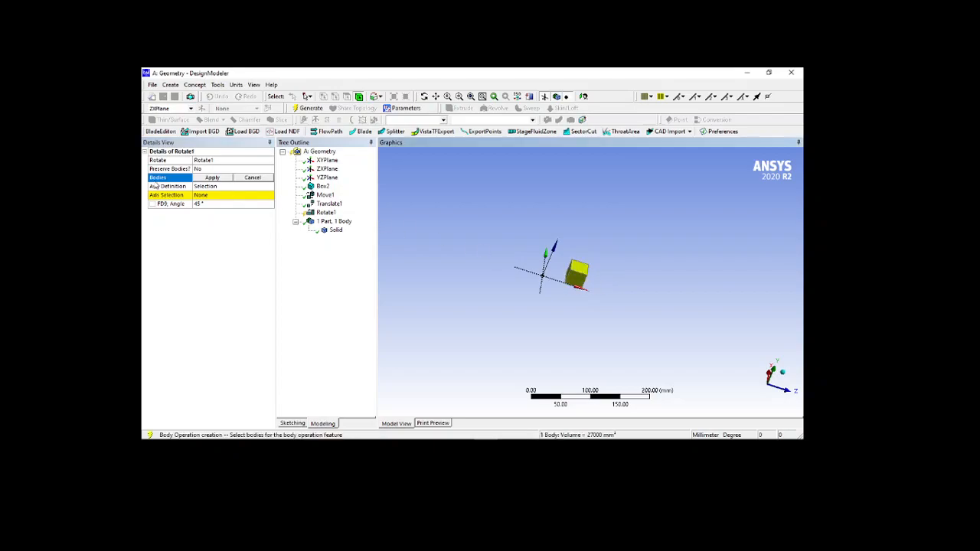
{"action": "left_click", "coordinate": [208, 177]}
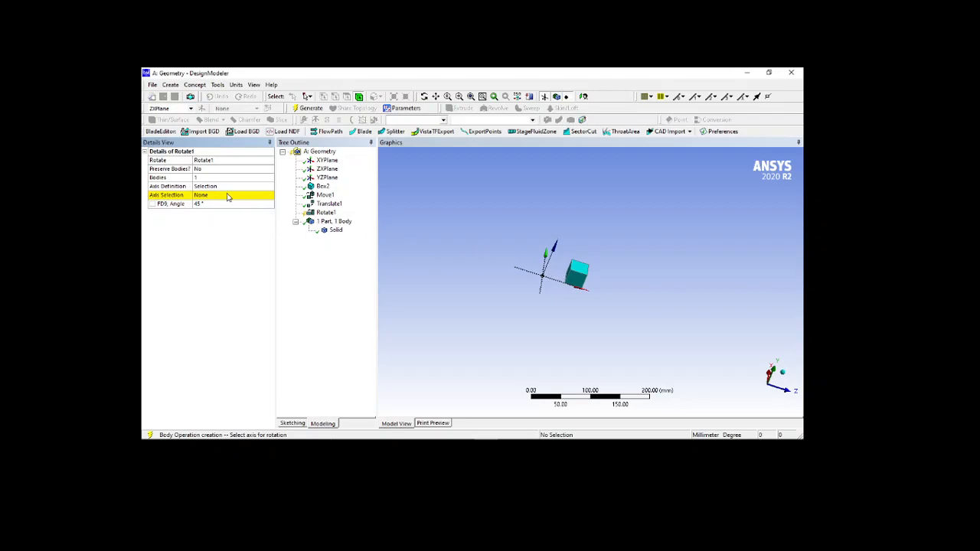
- Rotate the box 45° about the ZXPlane's green Y axis line, generate it, and inspect its new orientation
{"action": "left_click", "coordinate": [227, 196]}
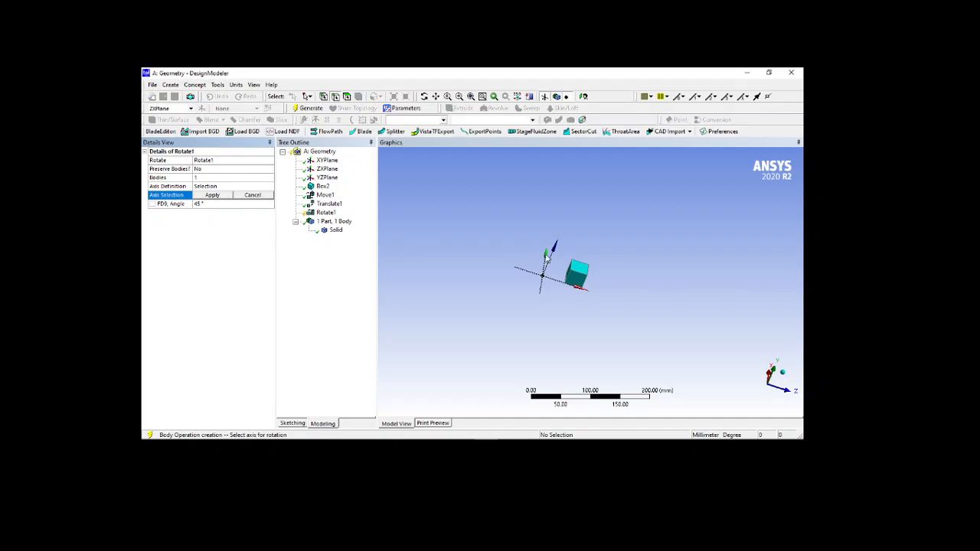
{"action": "left_click", "coordinate": [571, 288]}
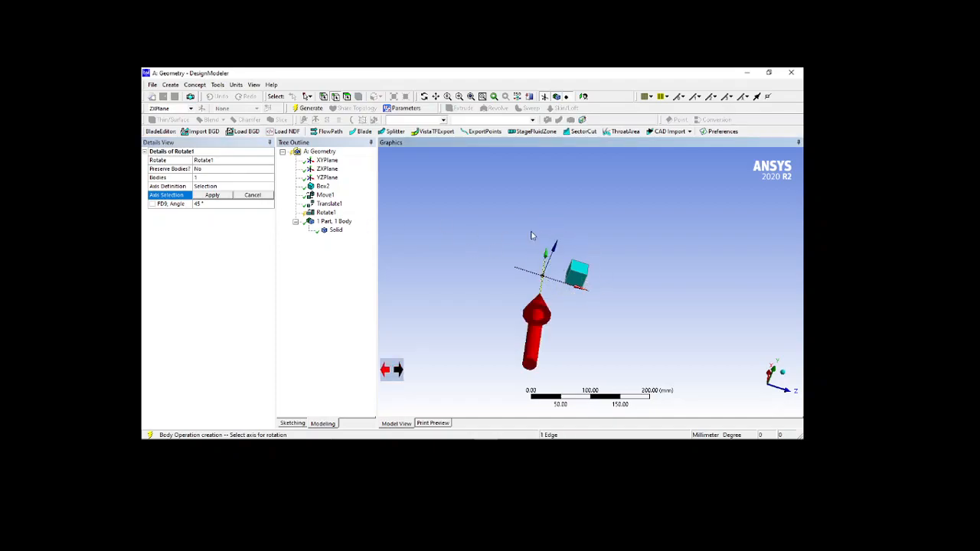
{"action": "left_click", "coordinate": [215, 197]}
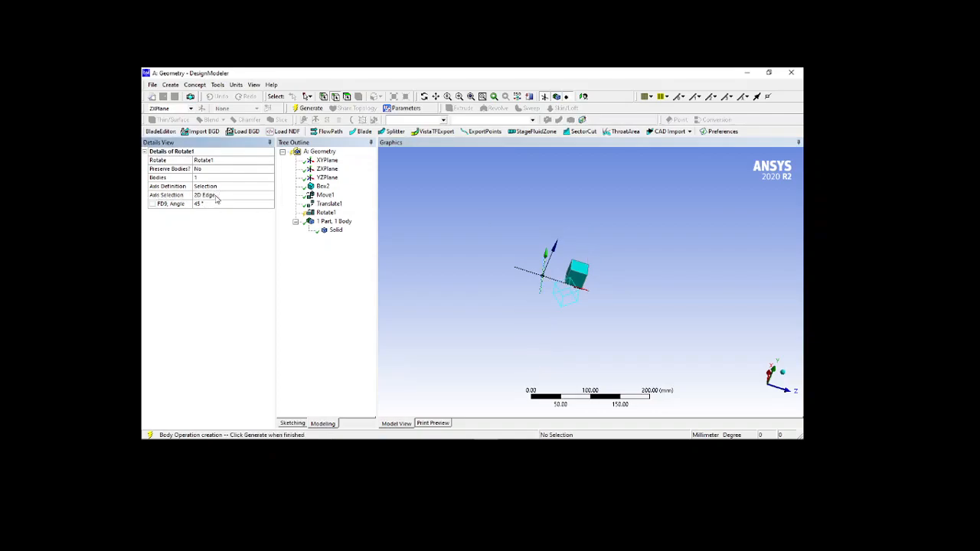
{"action": "left_click", "coordinate": [306, 109]}
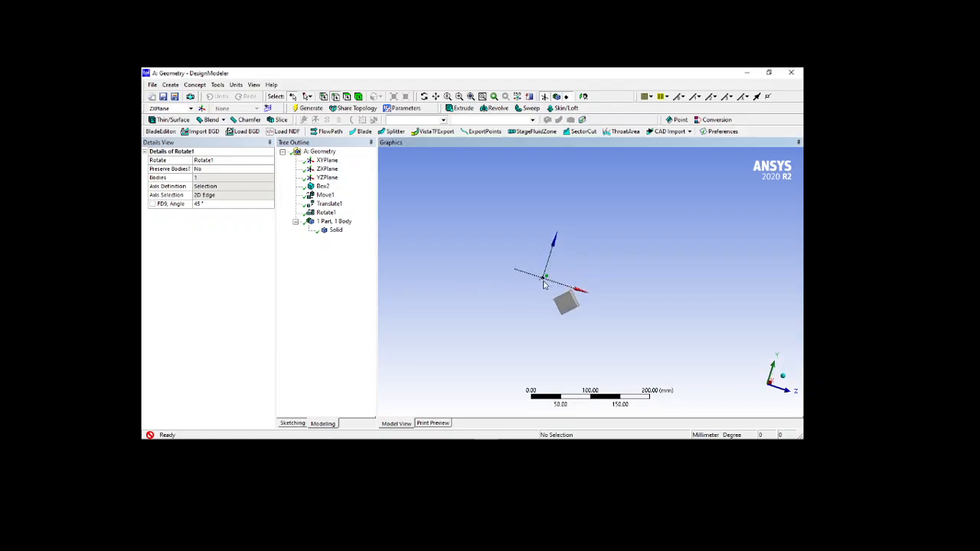
{"action": "middle_click_drag", "start_coordinate": [609, 256], "coordinate": [577, 286]}
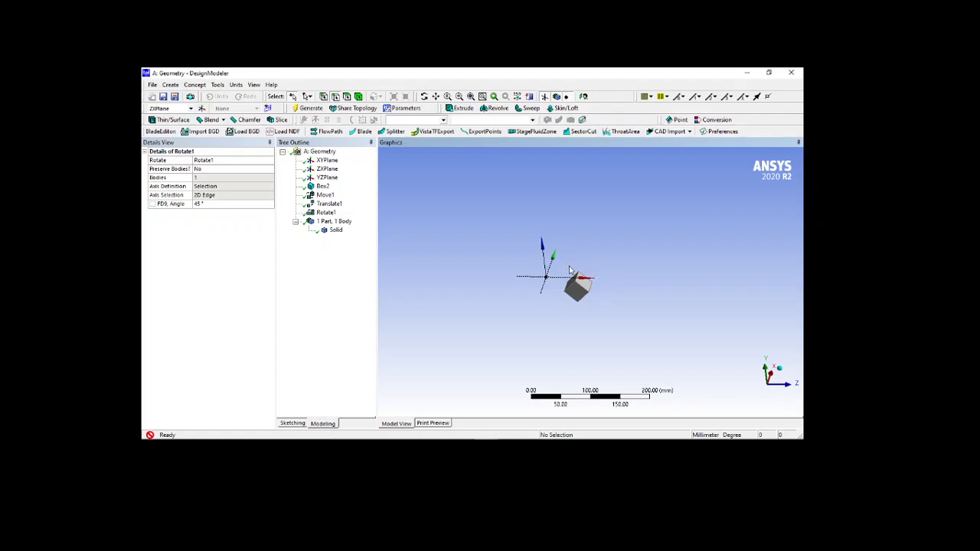
- Delete the Rotate1, Translate1 and Move1 features from the model tree
{"action": "left_click", "coordinate": [325, 213]}
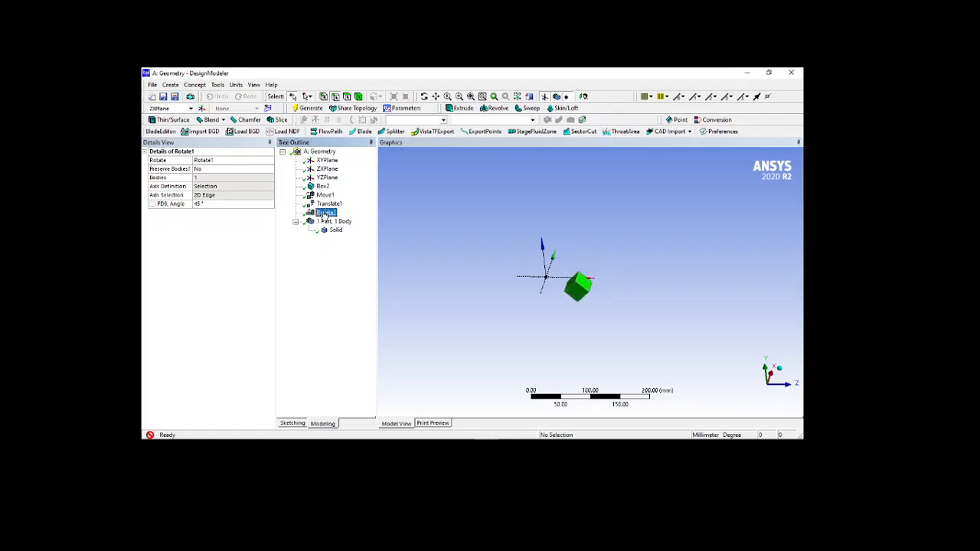
{"action": "key", "text": "Delete"}
{"action": "left_click", "coordinate": [322, 204]}
{"action": "key", "text": "Delete"}
{"action": "left_click", "coordinate": [325, 195]}
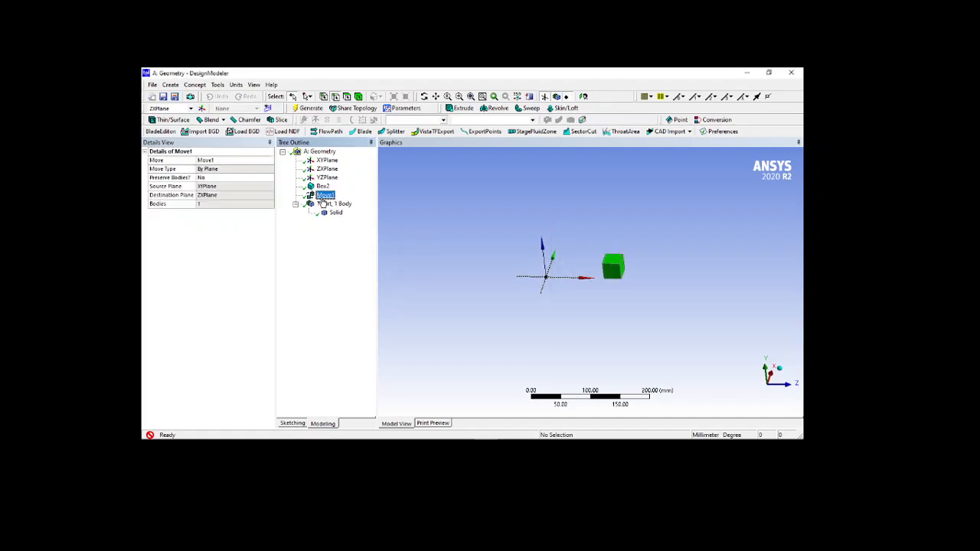
{"action": "key", "text": "Delete"}
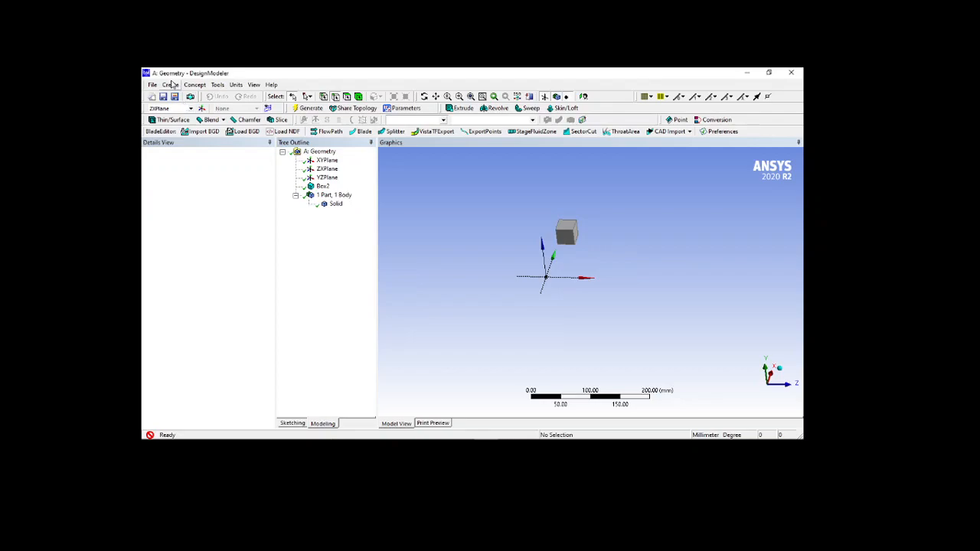
- Start another body transformation for the box
{"action": "left_click", "coordinate": [171, 85]}
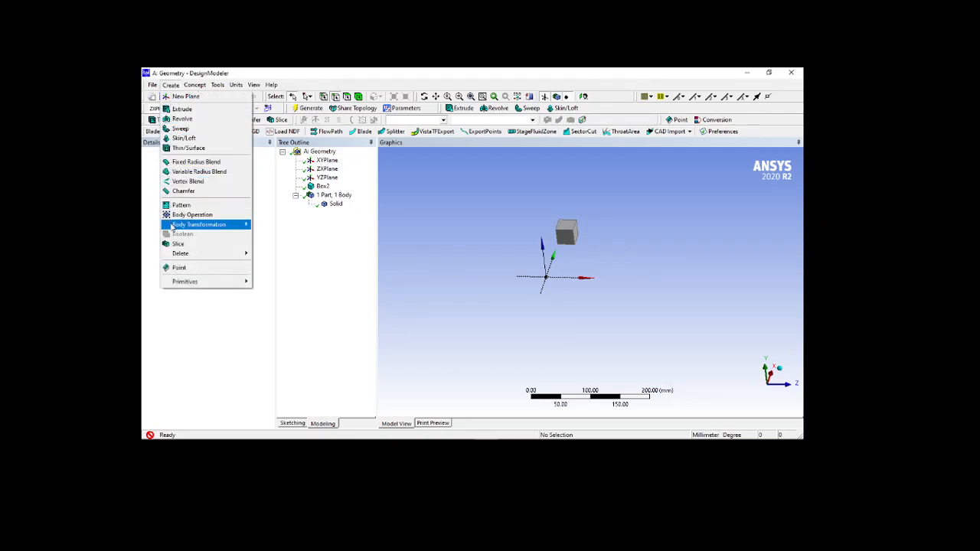
- Start a Mirror body transformation and apply the cube as the body to mirror
{"action": "mouse_move", "coordinate": [173, 225]}
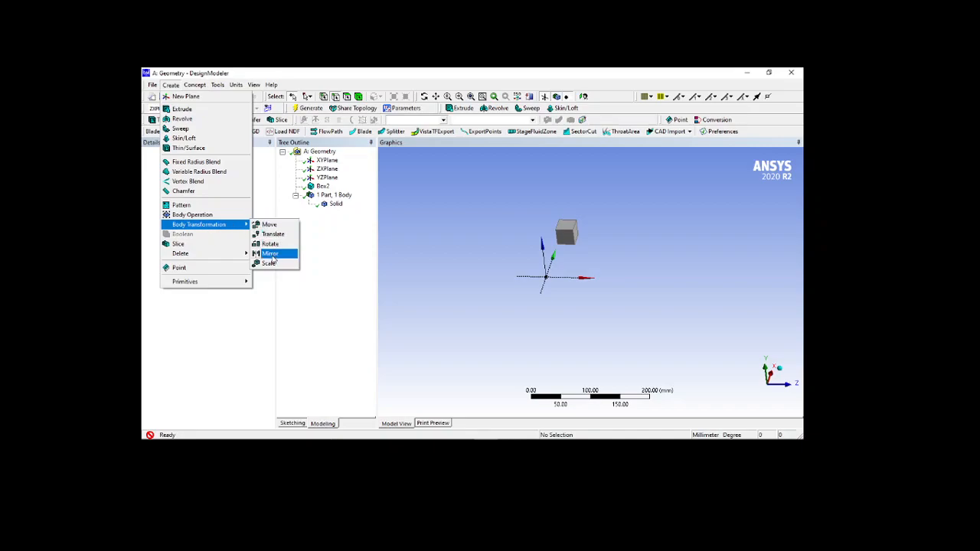
{"action": "left_click", "coordinate": [270, 254]}
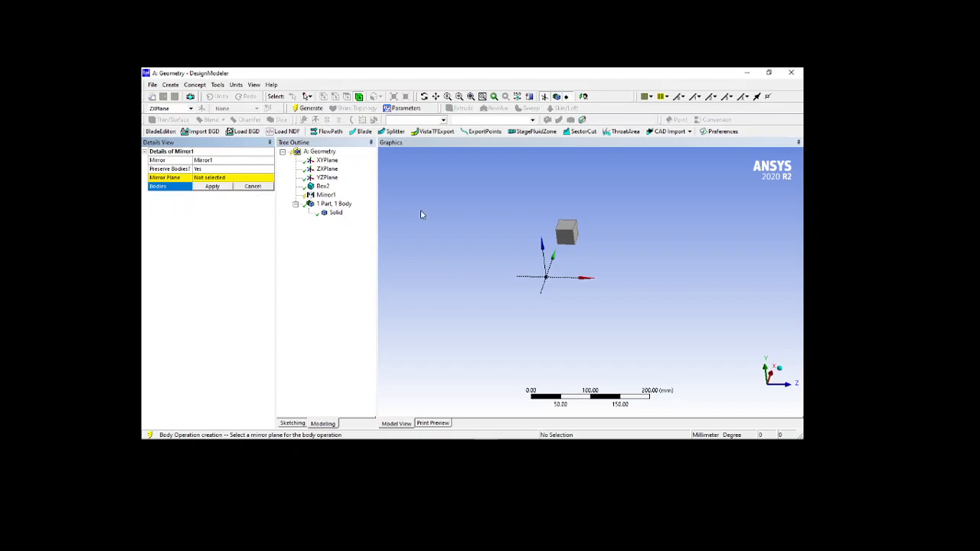
{"action": "scroll", "coordinate": [576, 255], "scroll_direction": "up", "scroll_amount": 2}
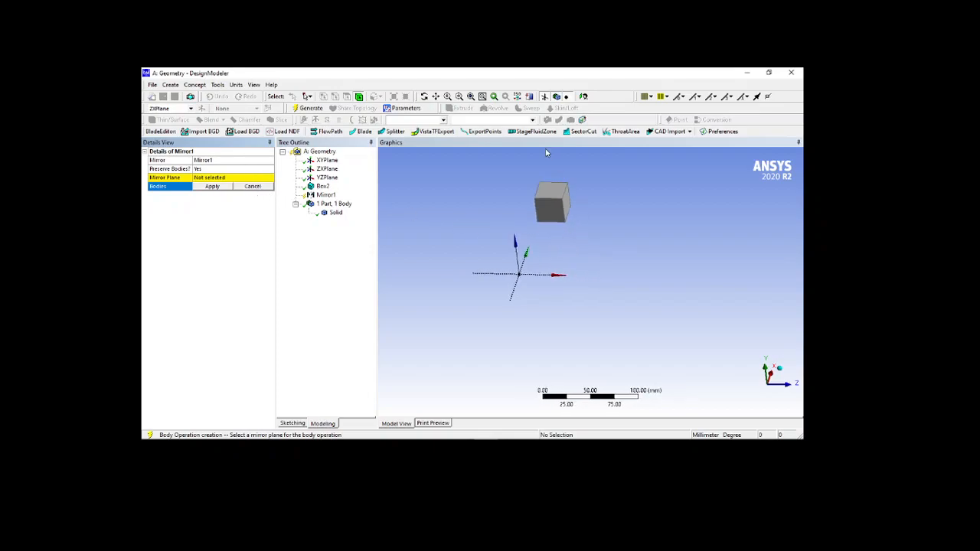
{"action": "left_click", "coordinate": [471, 98]}
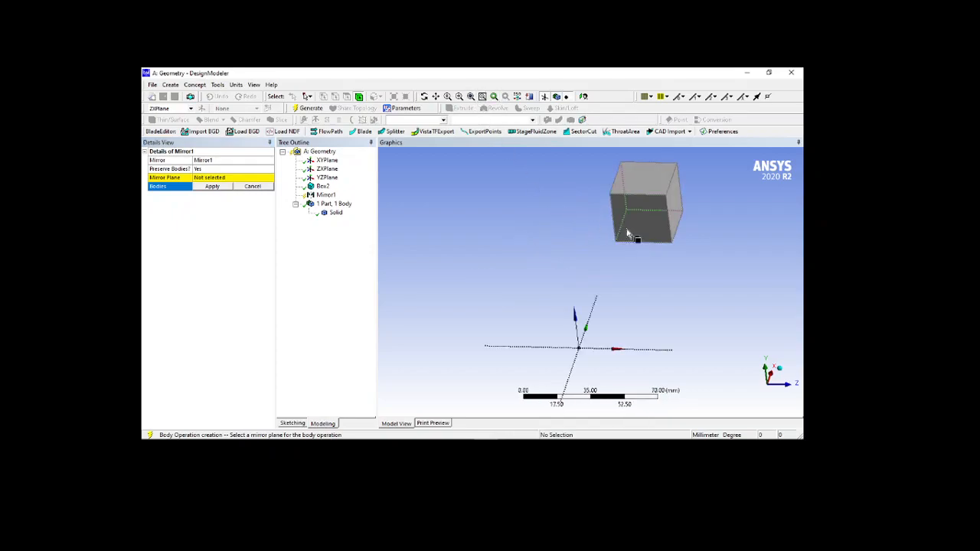
{"action": "left_click", "coordinate": [518, 97]}
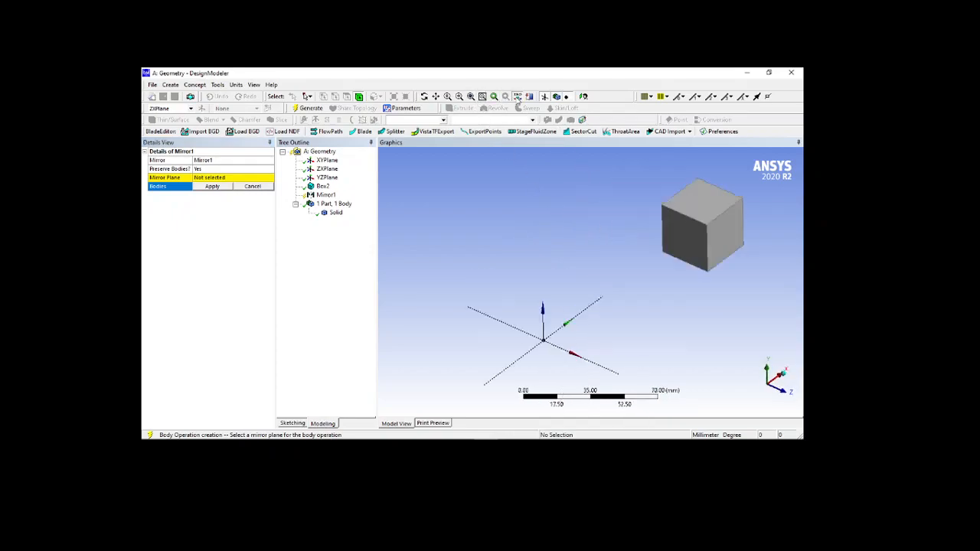
{"action": "left_click", "coordinate": [471, 98]}
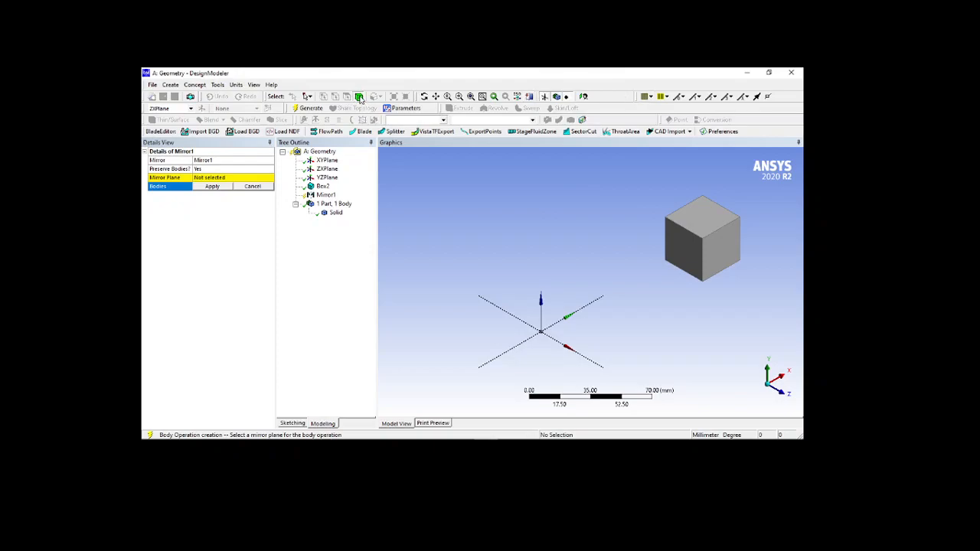
{"action": "left_click", "coordinate": [709, 262]}
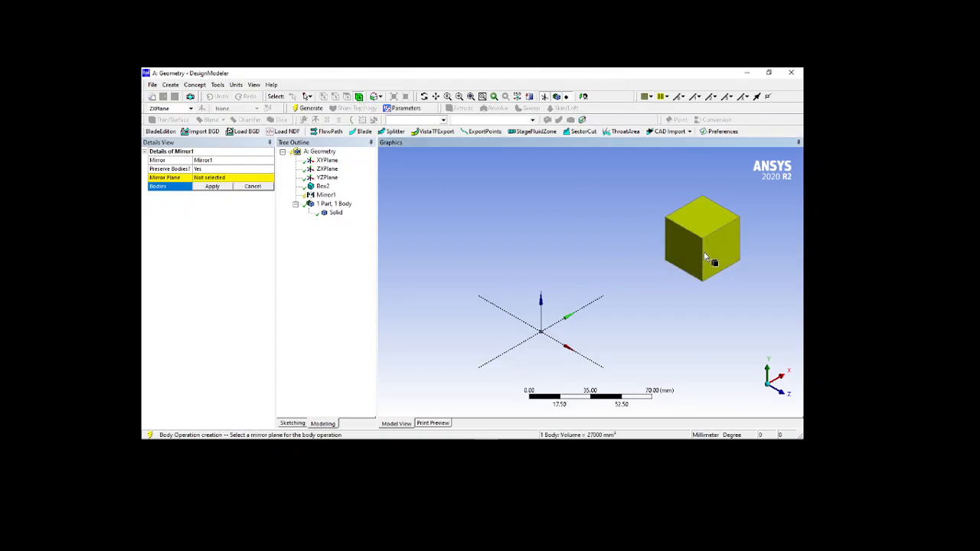
{"action": "left_click", "coordinate": [219, 187]}
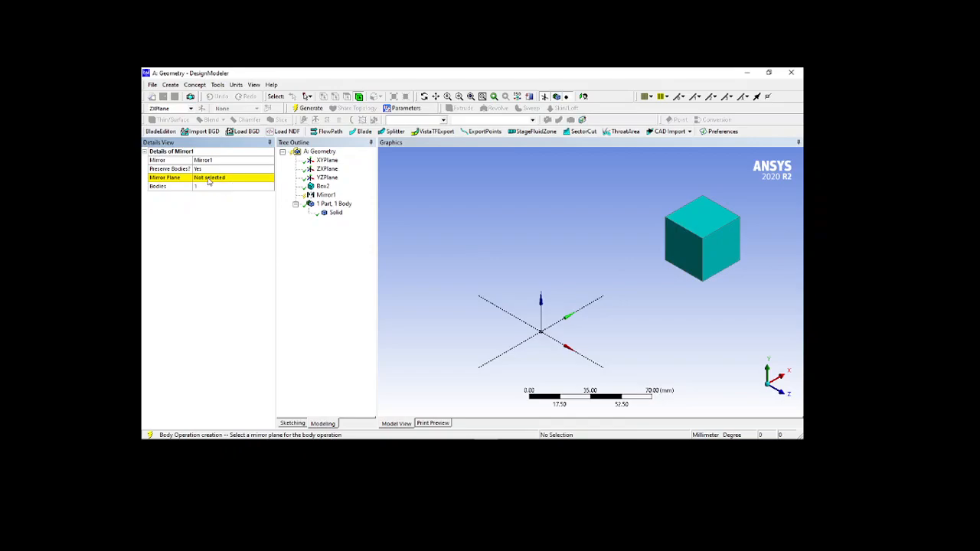
- Set XYPlane as the mirror plane and generate the mirrored cube with the original body preserved
{"action": "left_click", "coordinate": [211, 178]}
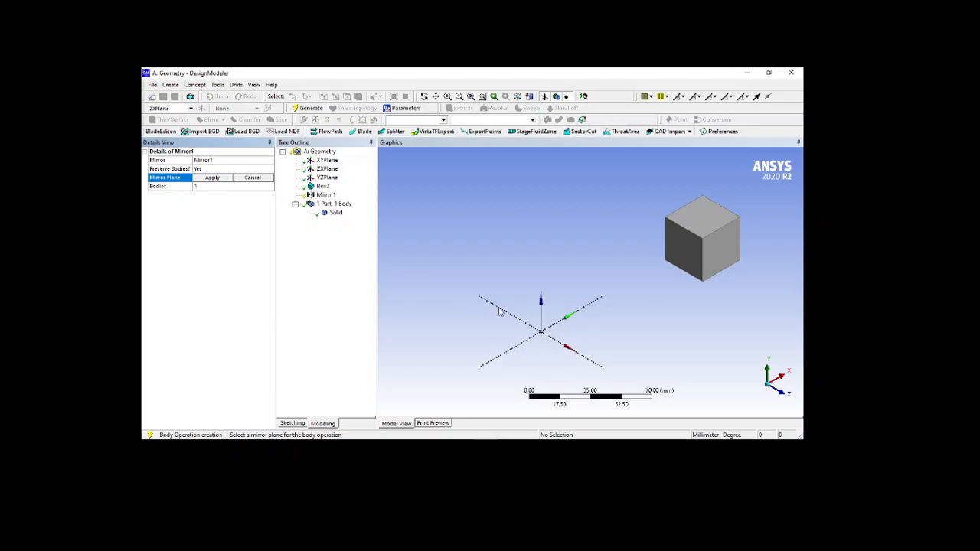
{"action": "left_click", "coordinate": [327, 162]}
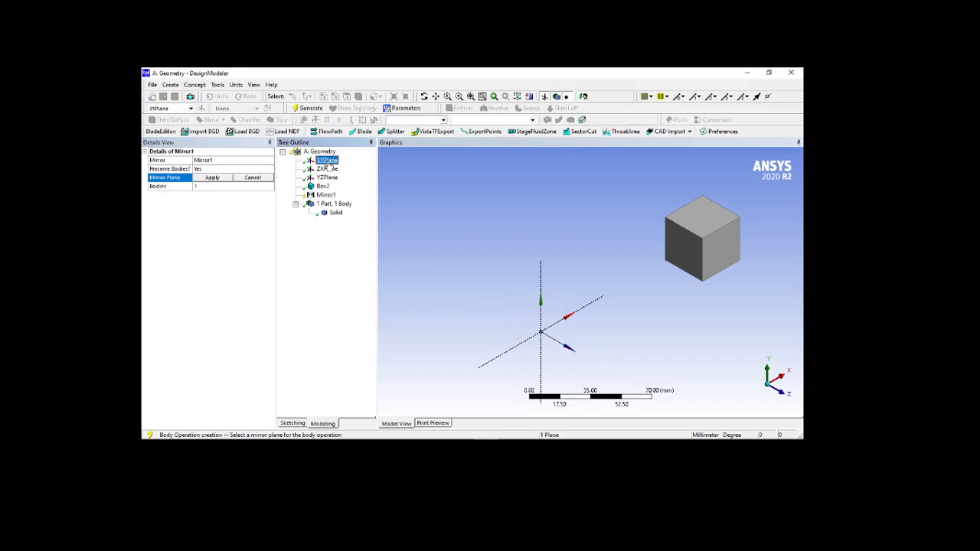
{"action": "left_click", "coordinate": [217, 180]}
{"action": "left_click", "coordinate": [306, 108]}
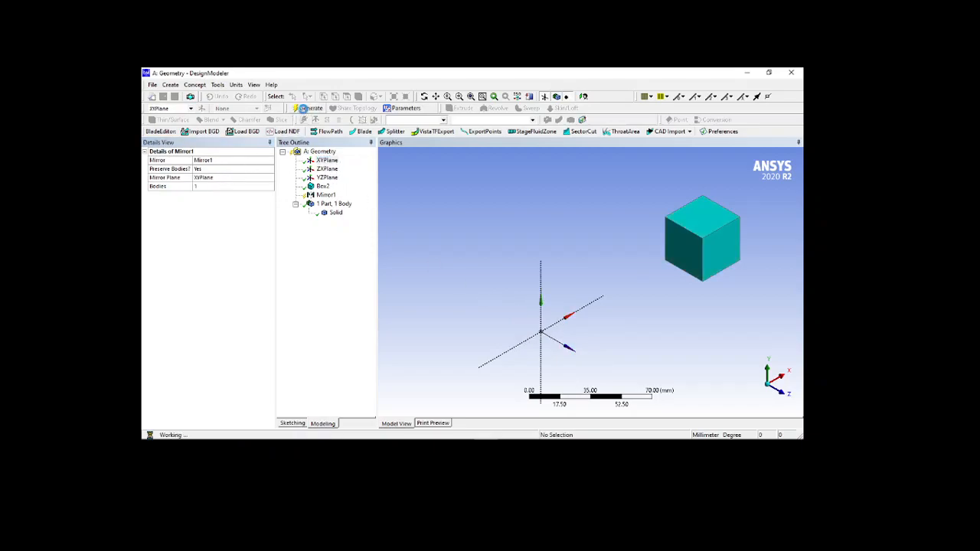
{"action": "middle_click_drag", "start_coordinate": [550, 340], "coordinate": [588, 334]}
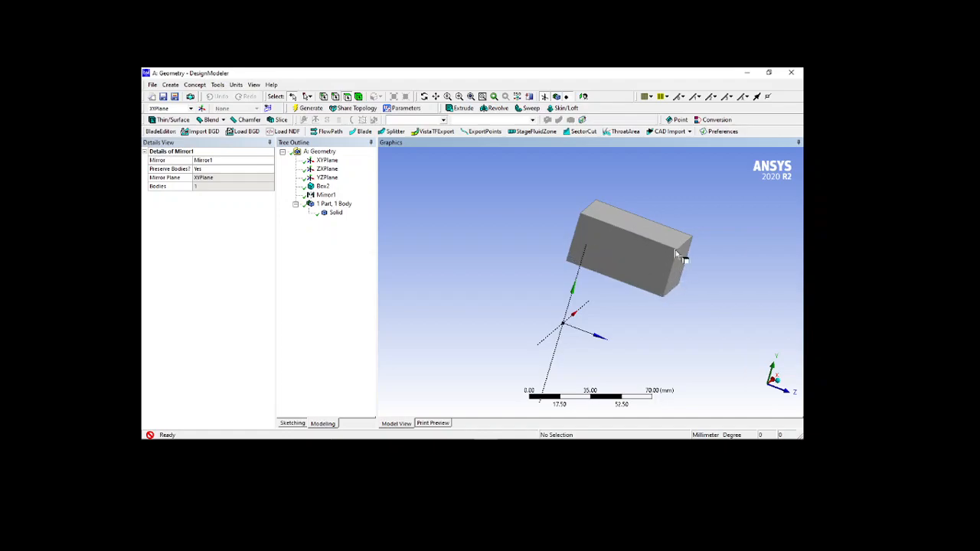
{"action": "left_click", "coordinate": [226, 186]}
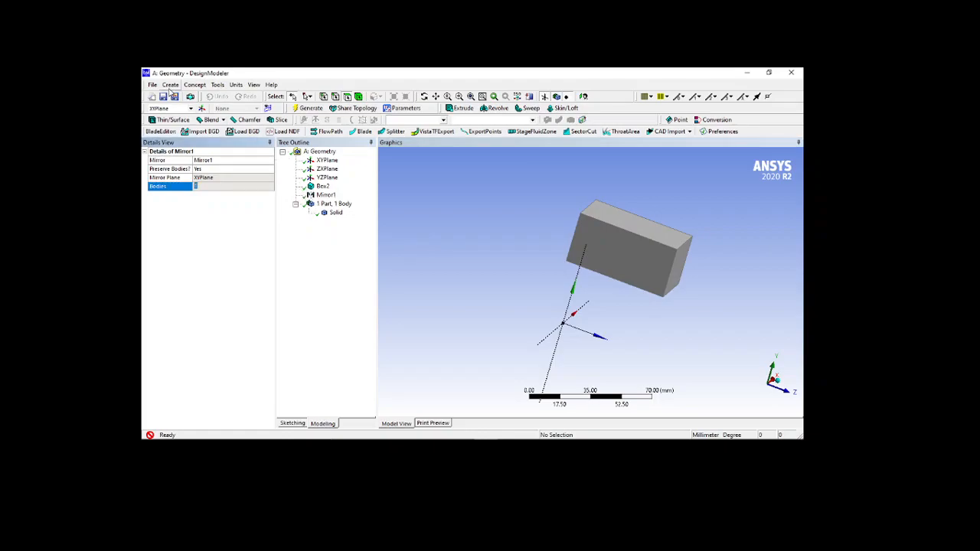
- Start a Scale body transformation and apply the mirrored rectangular block as its body
{"action": "left_click", "coordinate": [168, 85]}
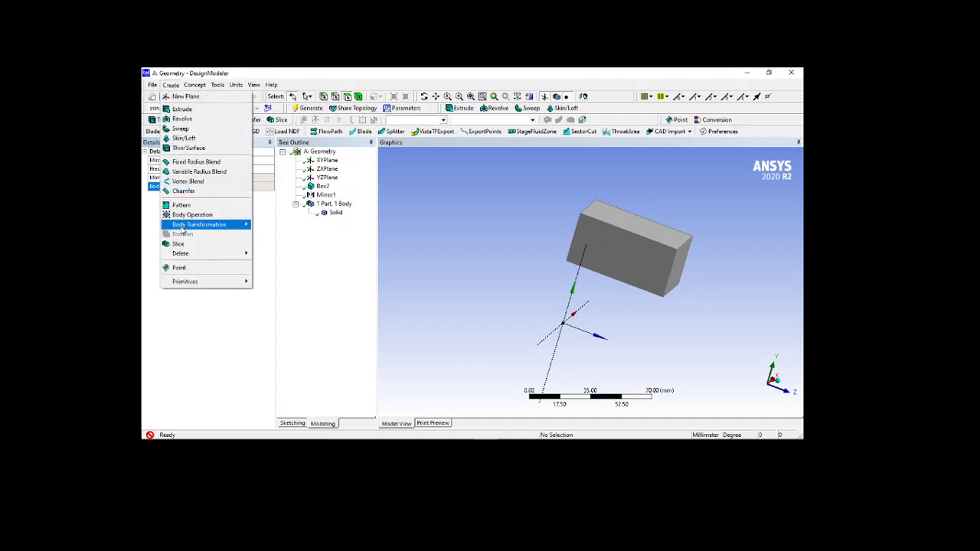
{"action": "mouse_move", "coordinate": [226, 225]}
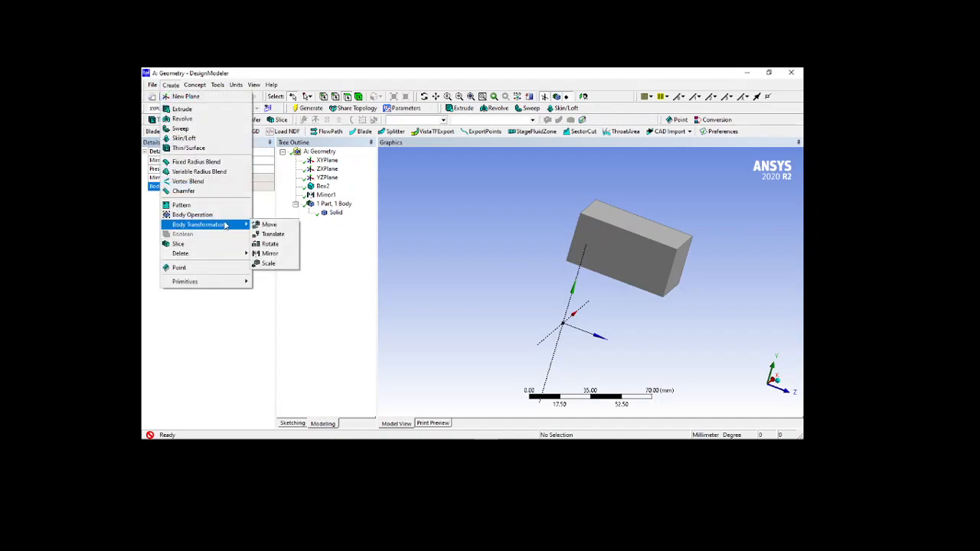
{"action": "left_click", "coordinate": [269, 264]}
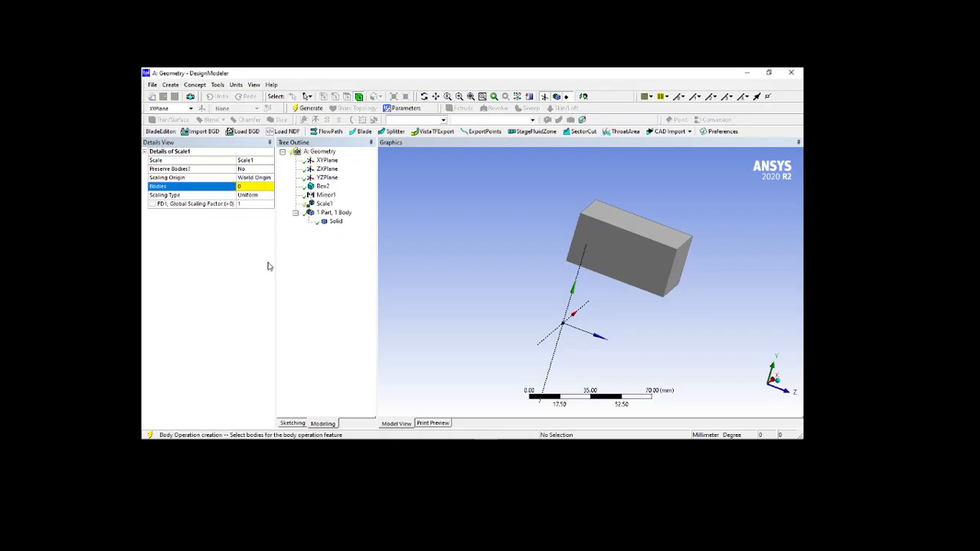
{"action": "left_click", "coordinate": [665, 257]}
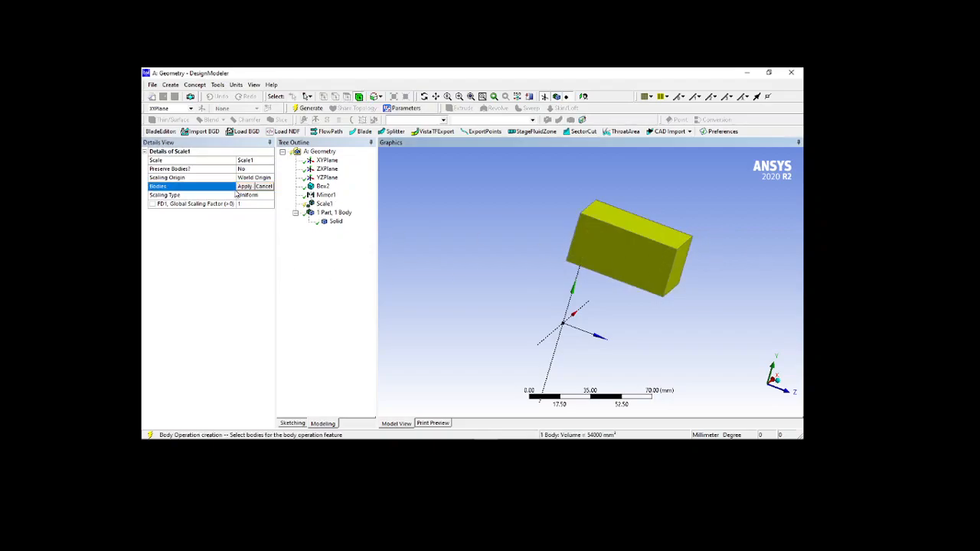
{"action": "left_click", "coordinate": [244, 186]}
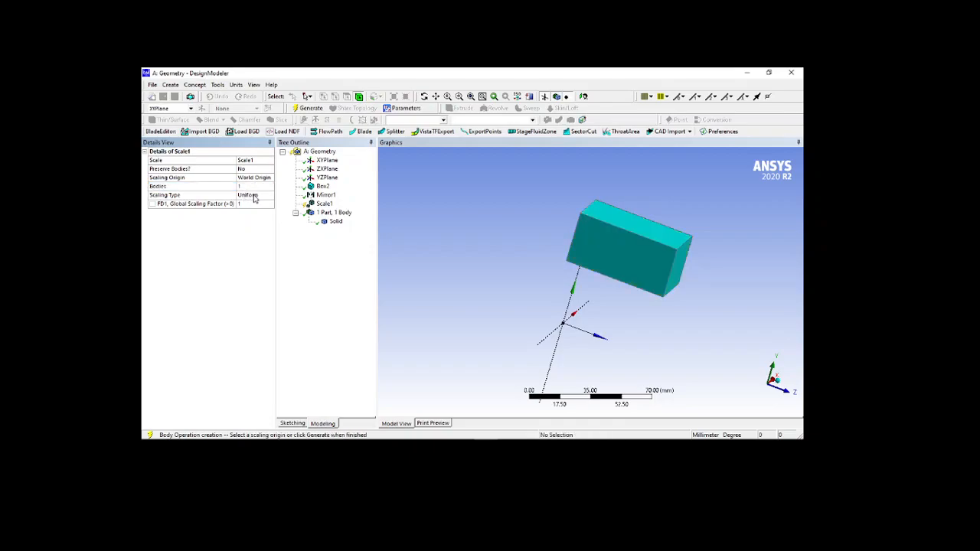
- Keep the scaling type Uniform, set the global scaling factor to 2, and generate the scaled block
{"action": "left_click", "coordinate": [259, 198]}
{"action": "left_click", "coordinate": [270, 197]}
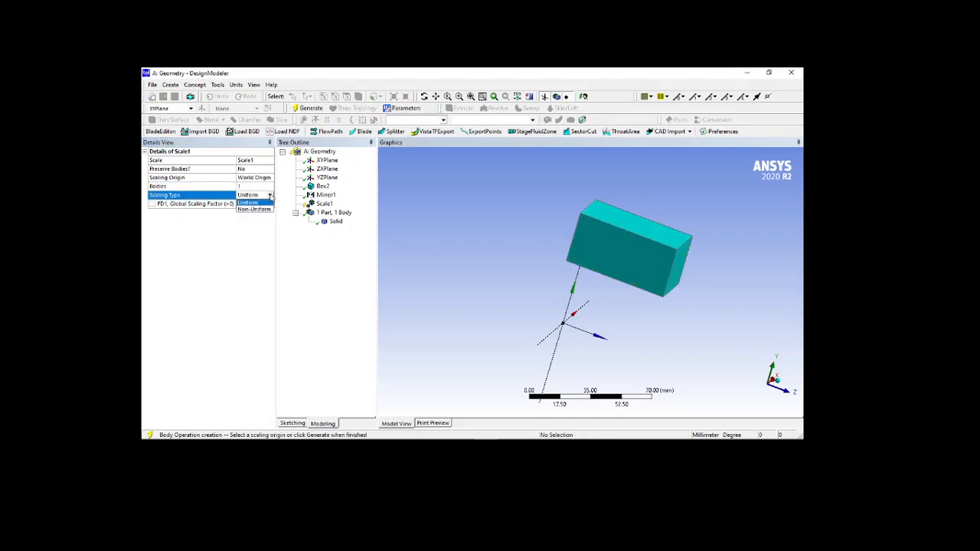
{"action": "left_click", "coordinate": [250, 203]}
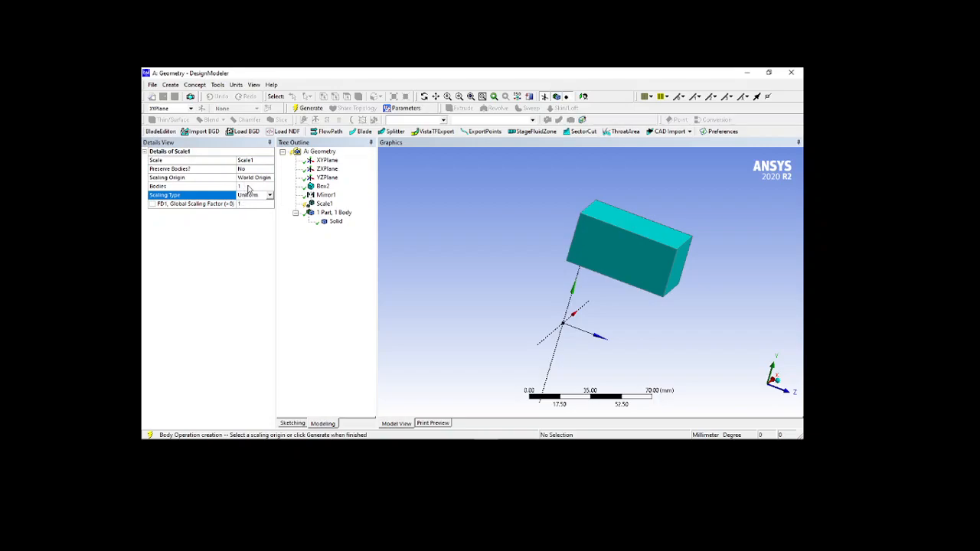
{"action": "left_click", "coordinate": [248, 204]}
{"action": "left_click", "coordinate": [249, 204]}
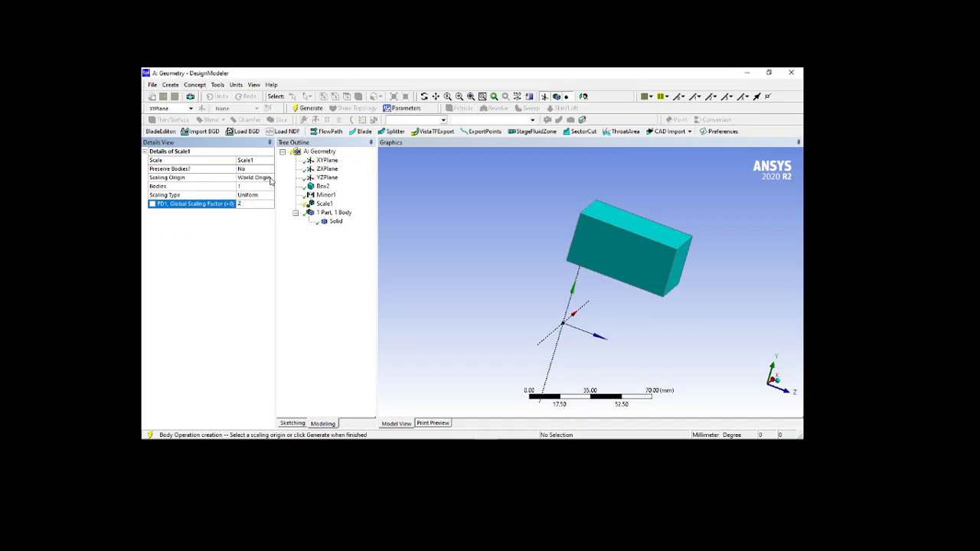
{"action": "left_click", "coordinate": [307, 108]}
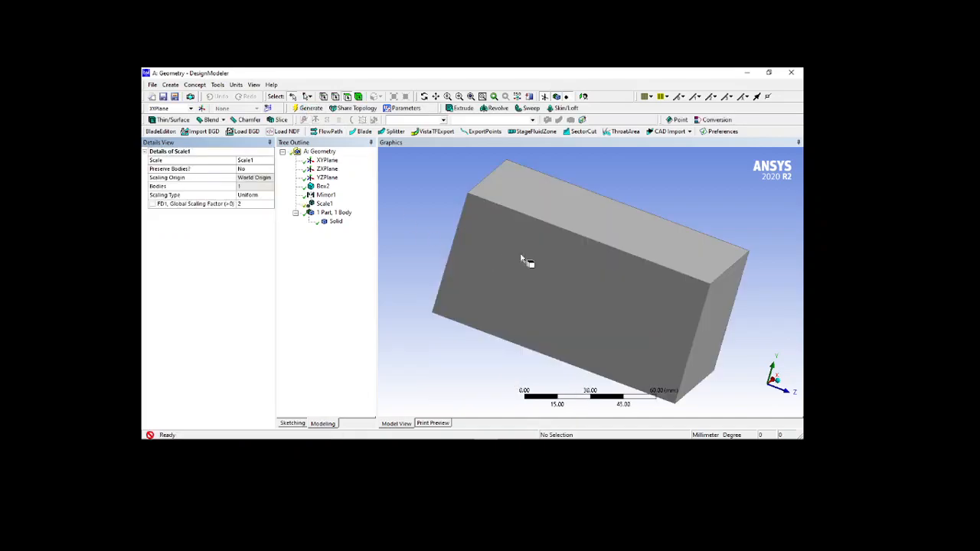
{"action": "scroll", "coordinate": [521, 255], "scroll_direction": "down", "scroll_amount": 7}
{"action": "middle_click_drag", "start_coordinate": [563, 273], "coordinate": [546, 256]}
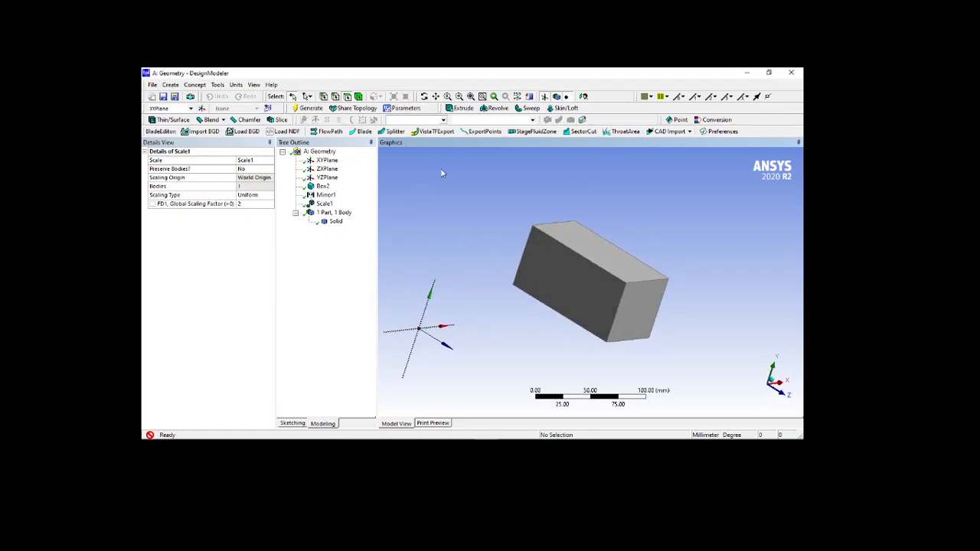
{"action": "left_click", "coordinate": [170, 85]}
{"action": "mouse_move", "coordinate": [194, 227]}
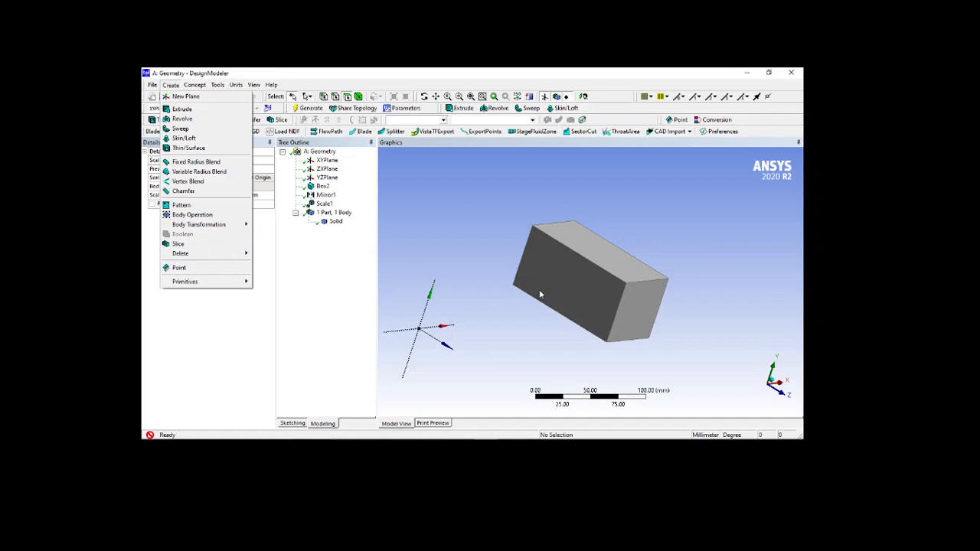
{"action": "left_click", "coordinate": [259, 268]}
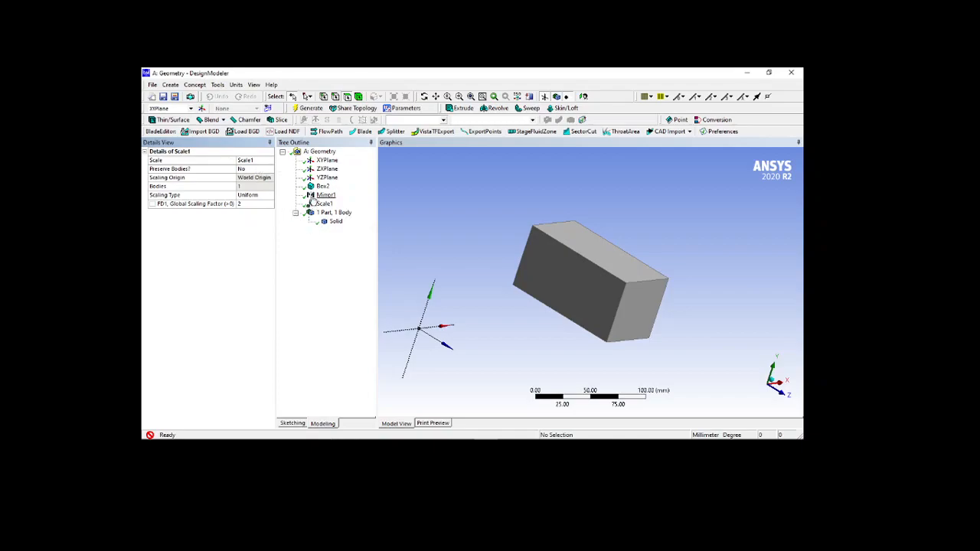
- Start a new box primitive on XYPlane and set its diagonal X component to 100 mm
{"action": "left_click", "coordinate": [171, 84]}
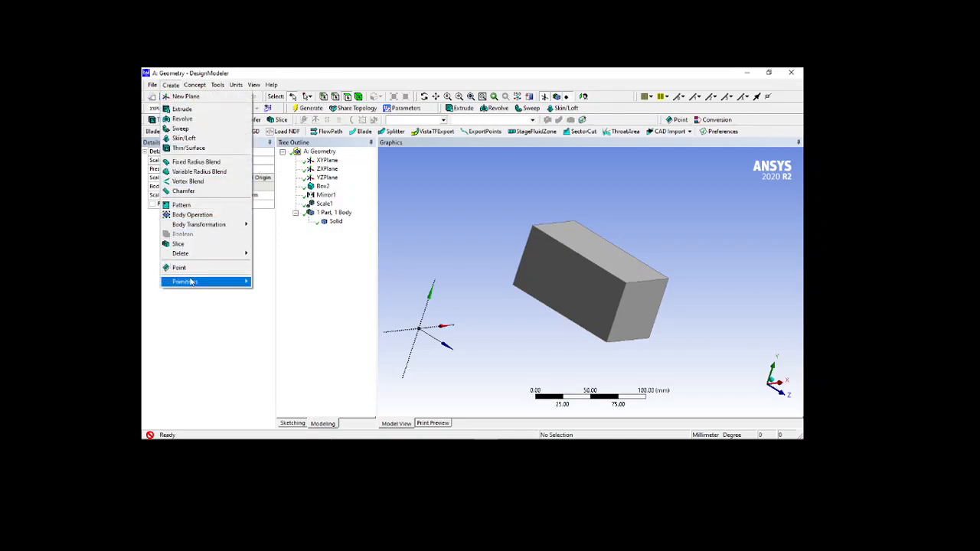
{"action": "mouse_move", "coordinate": [191, 282]}
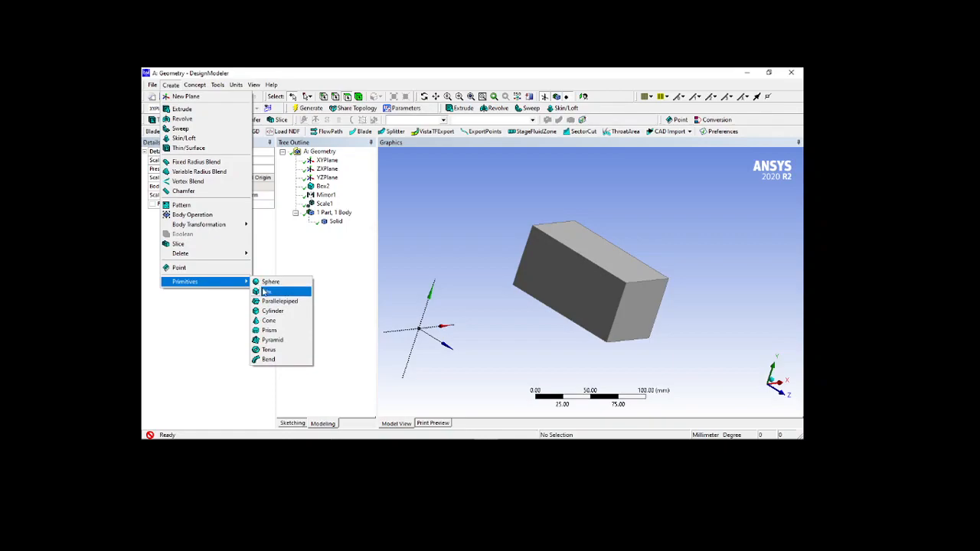
{"action": "left_click", "coordinate": [266, 292]}
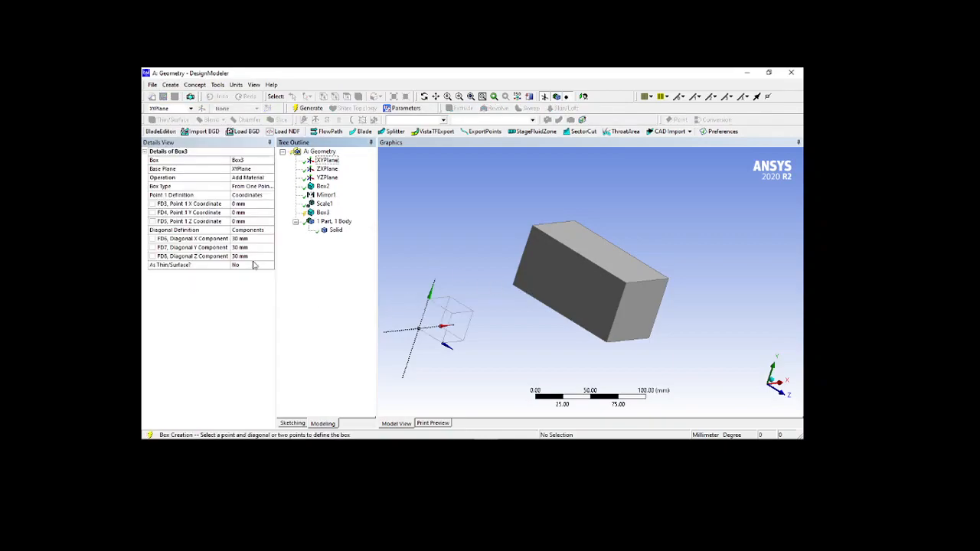
{"action": "left_click", "coordinate": [254, 241]}
{"action": "left_click", "coordinate": [262, 240]}
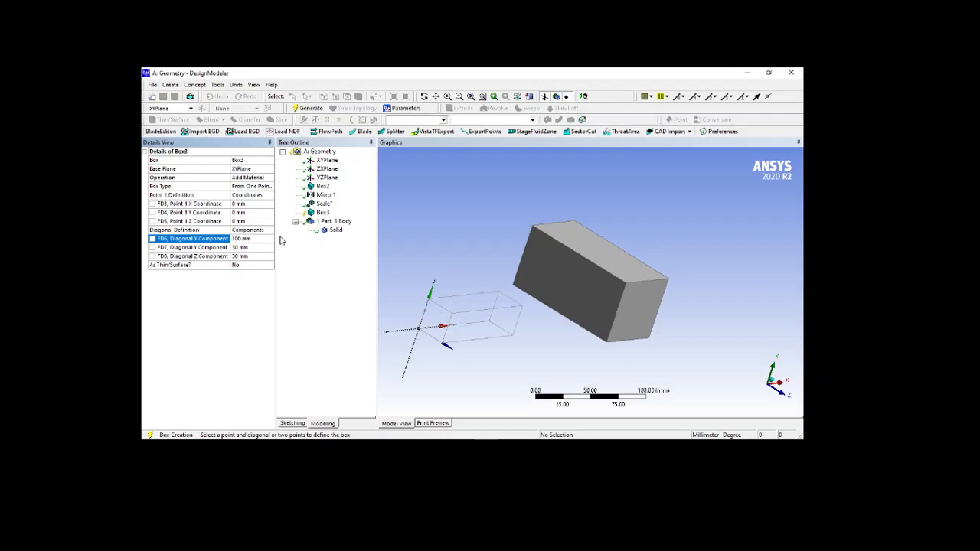
{"action": "middle_click_drag", "start_coordinate": [591, 278], "coordinate": [476, 296]}
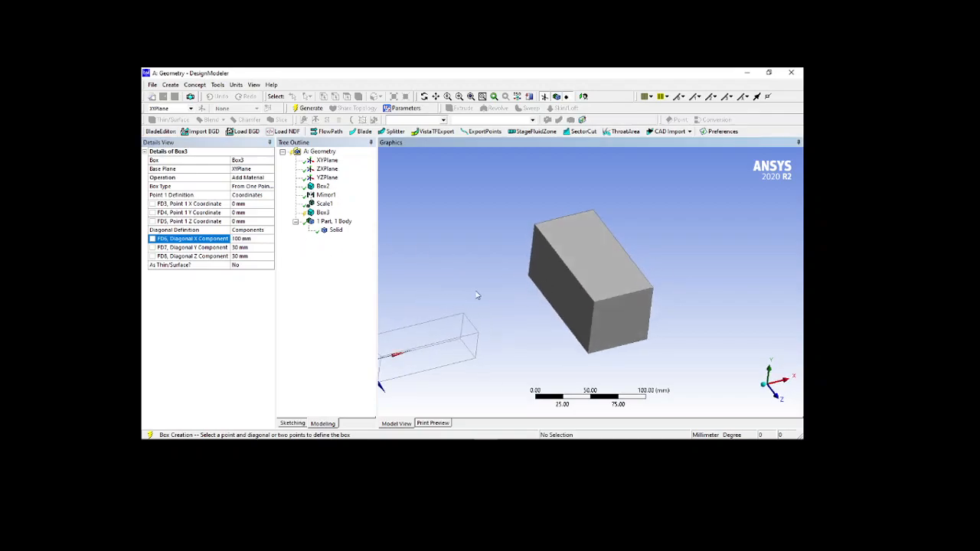
- Set the new box's diagonal Y and Z components to 100 mm each
{"action": "left_click", "coordinate": [257, 250]}
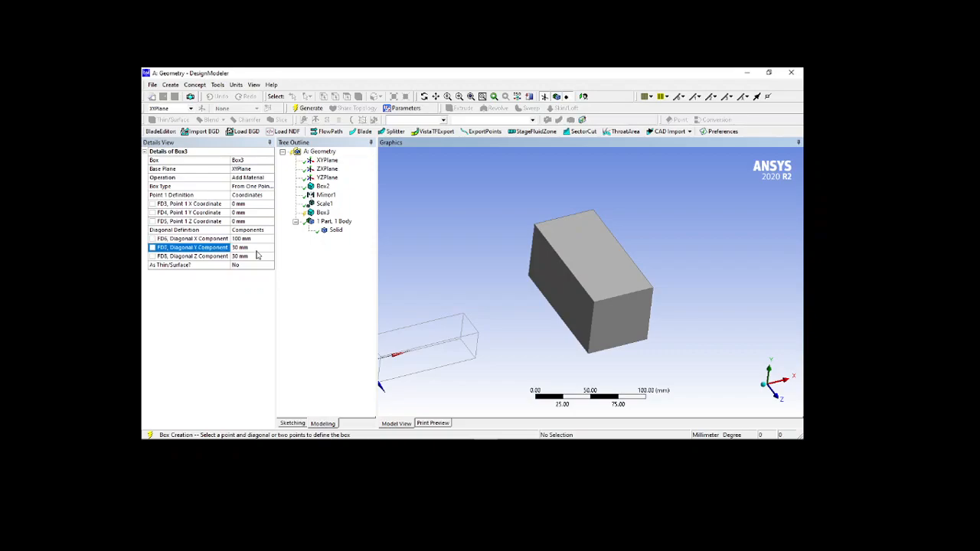
{"action": "type", "text": "100"}
{"action": "key", "text": "Return"}
{"action": "left_click", "coordinate": [255, 255]}
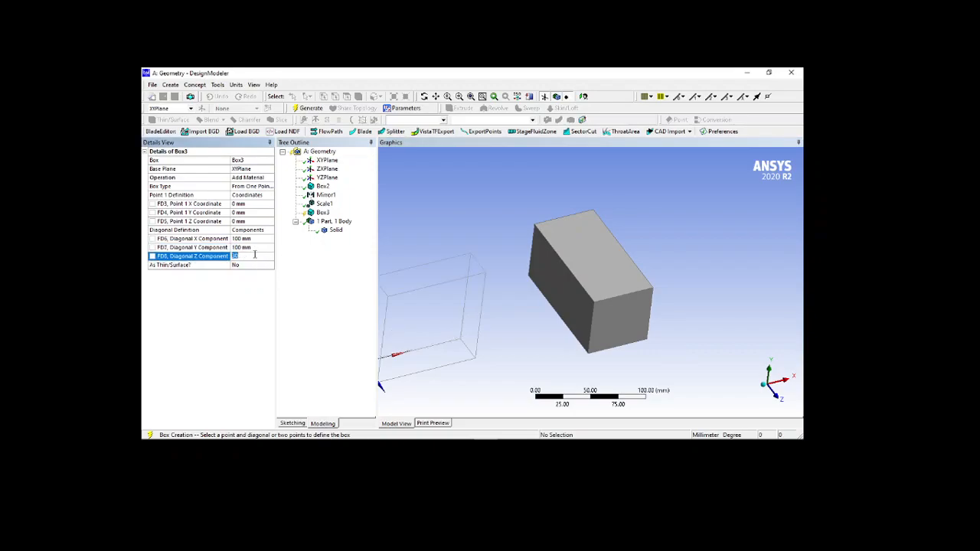
{"action": "key", "text": "Return"}
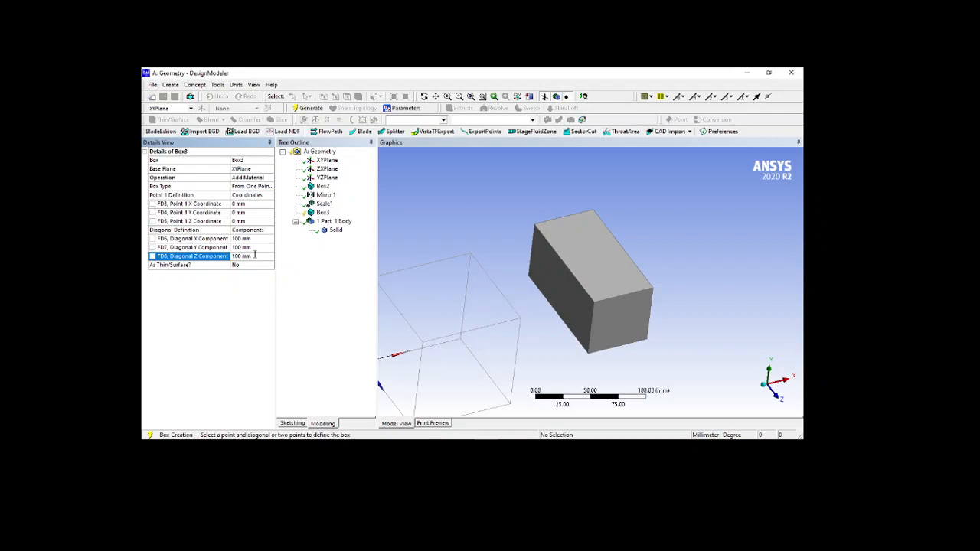
- Set the new box's Point 1 X coordinate to 50 mm
{"action": "scroll", "coordinate": [444, 260], "scroll_direction": "down", "scroll_amount": 3}
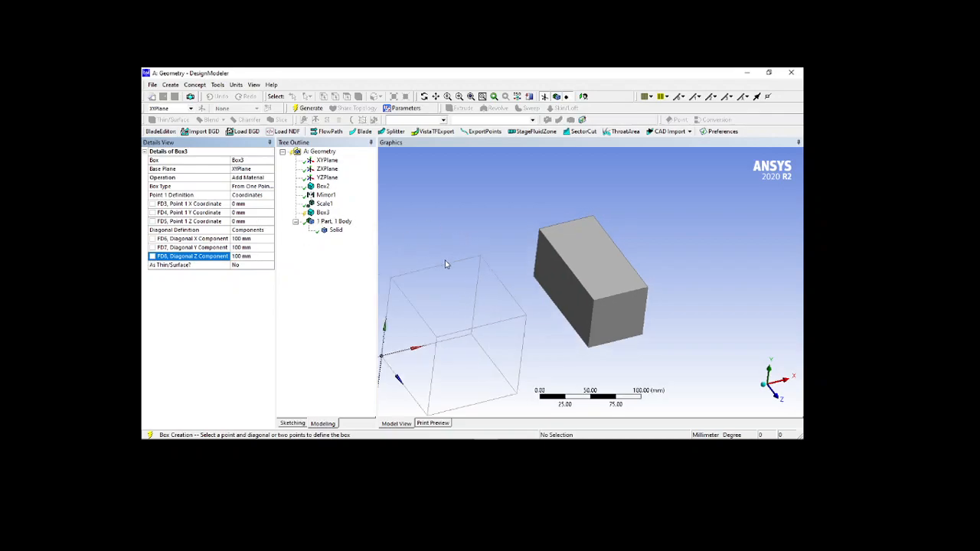
{"action": "left_click", "coordinate": [254, 204]}
{"action": "key", "text": "Return"}
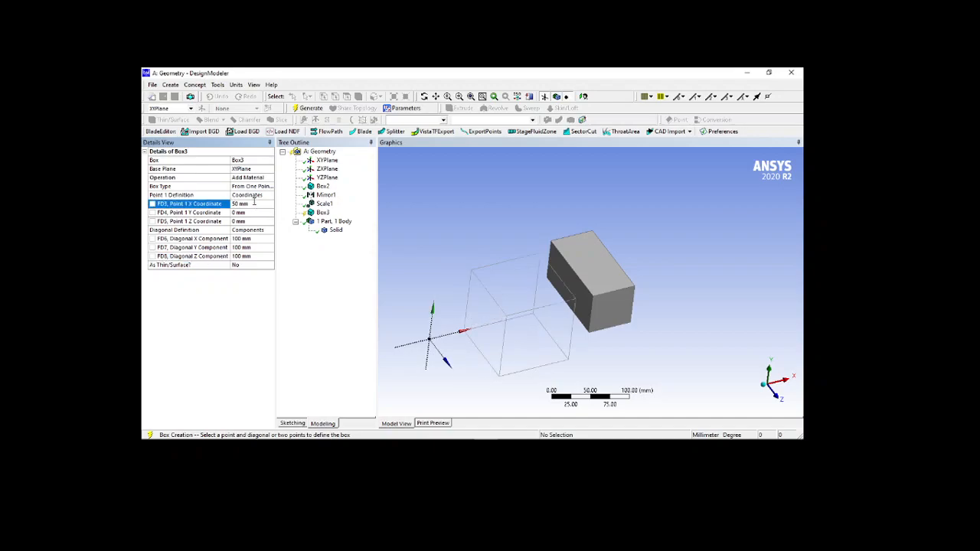
- Set the new box's Point 1 X coordinate to 200 mm
{"action": "left_click", "coordinate": [253, 203]}
{"action": "type", "text": "200"}
{"action": "key", "text": "Return"}
{"action": "middle_click_drag", "start_coordinate": [547, 258], "coordinate": [557, 283]}
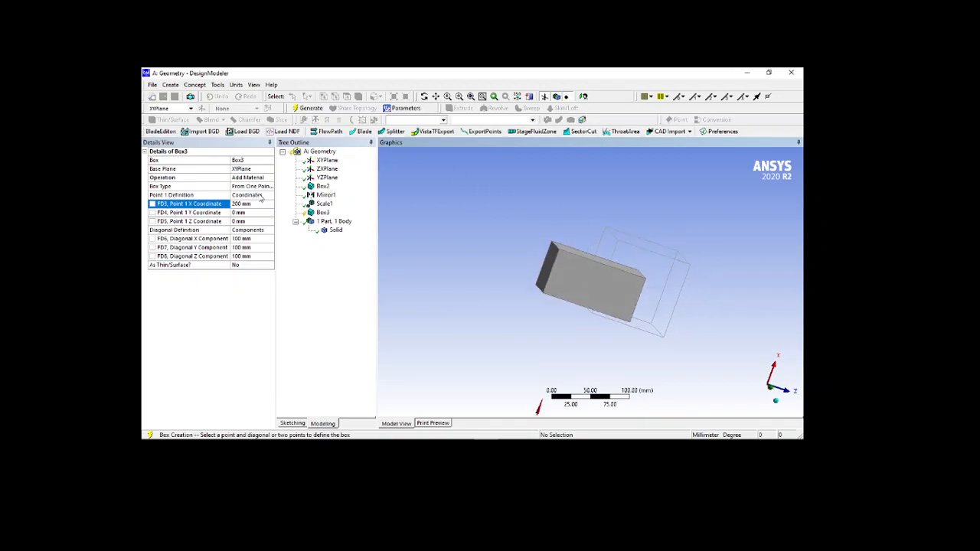
- Set the new box's operation to Add Frozen and generate it as a separate body
{"action": "left_click", "coordinate": [259, 178]}
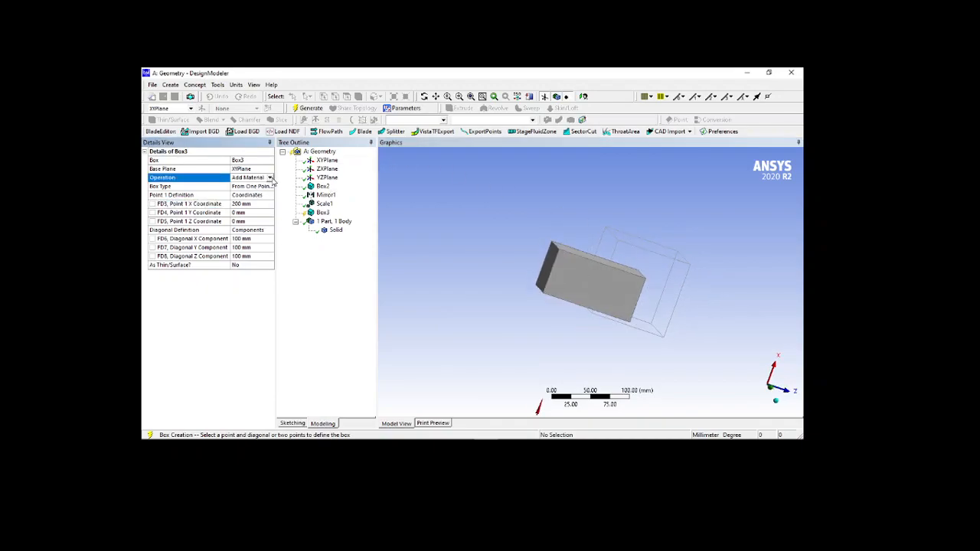
{"action": "left_click", "coordinate": [270, 179]}
{"action": "left_click", "coordinate": [258, 192]}
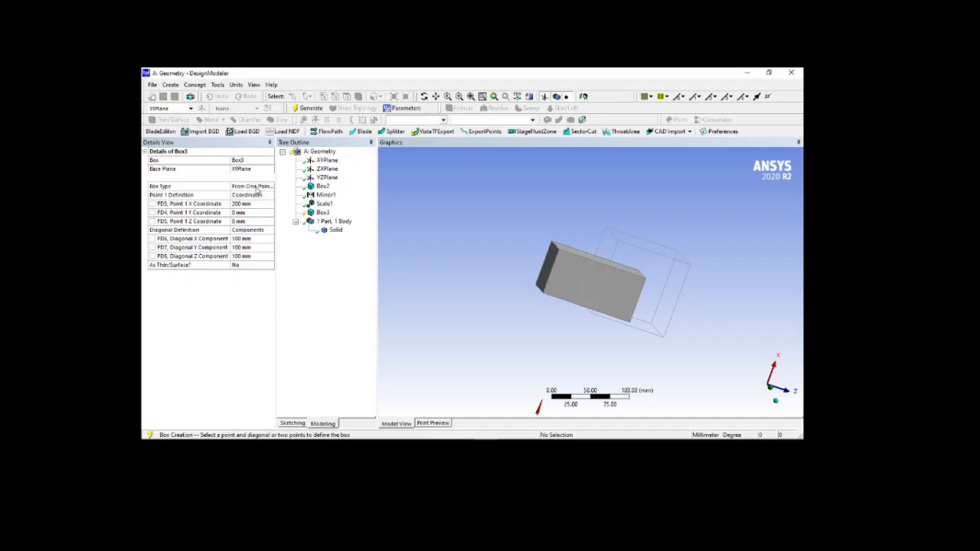
{"action": "left_click", "coordinate": [307, 108]}
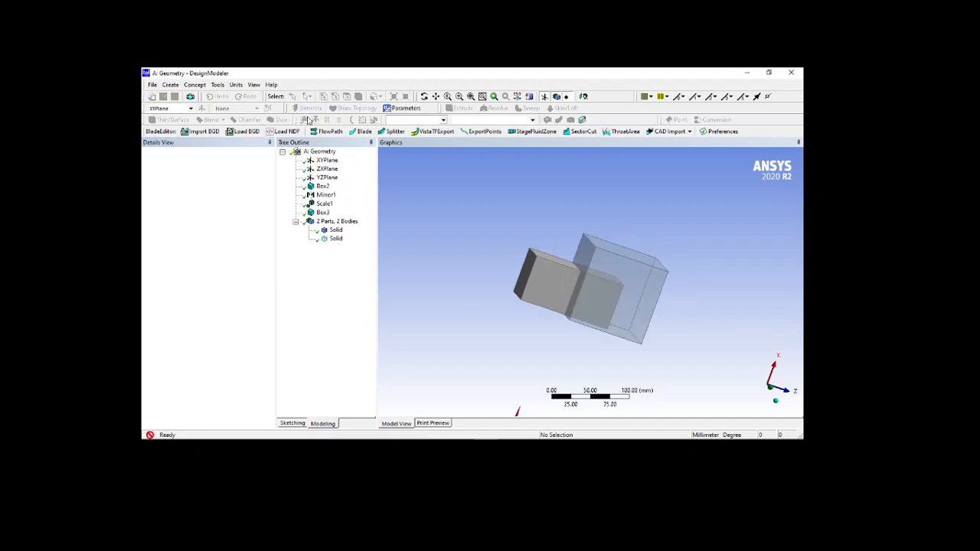
- Start a Boolean with the scaled block as the tool body and keep its operation as Unite
{"action": "left_click", "coordinate": [336, 238]}
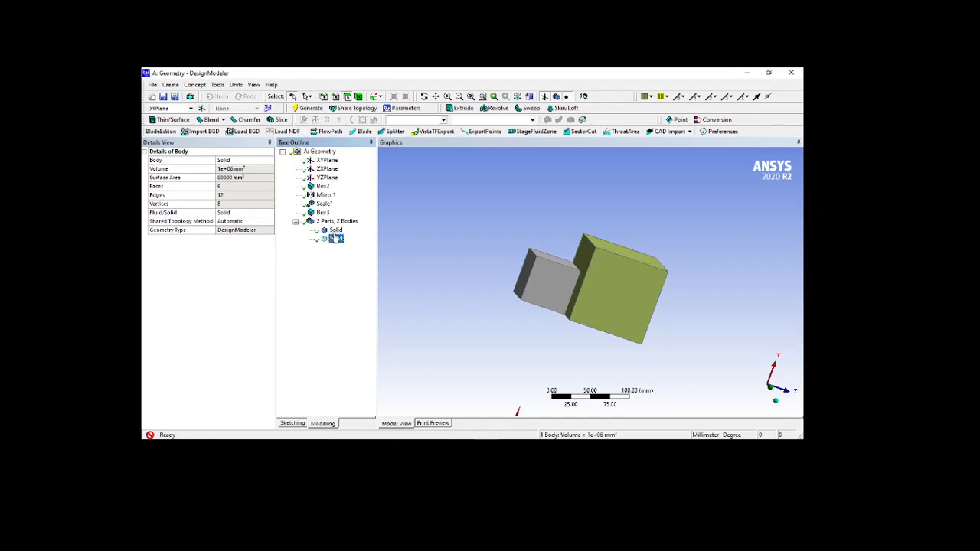
{"action": "left_click", "coordinate": [335, 231]}
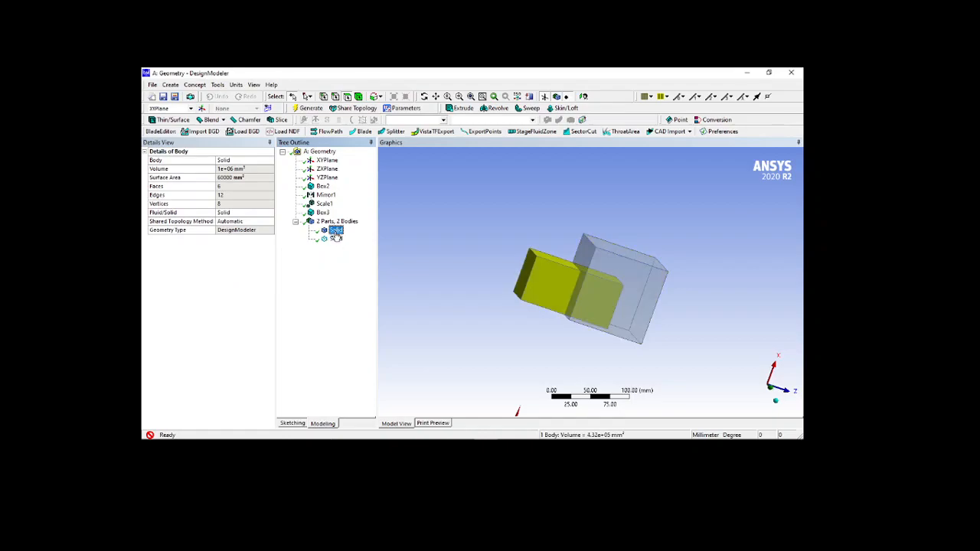
{"action": "left_click", "coordinate": [169, 86]}
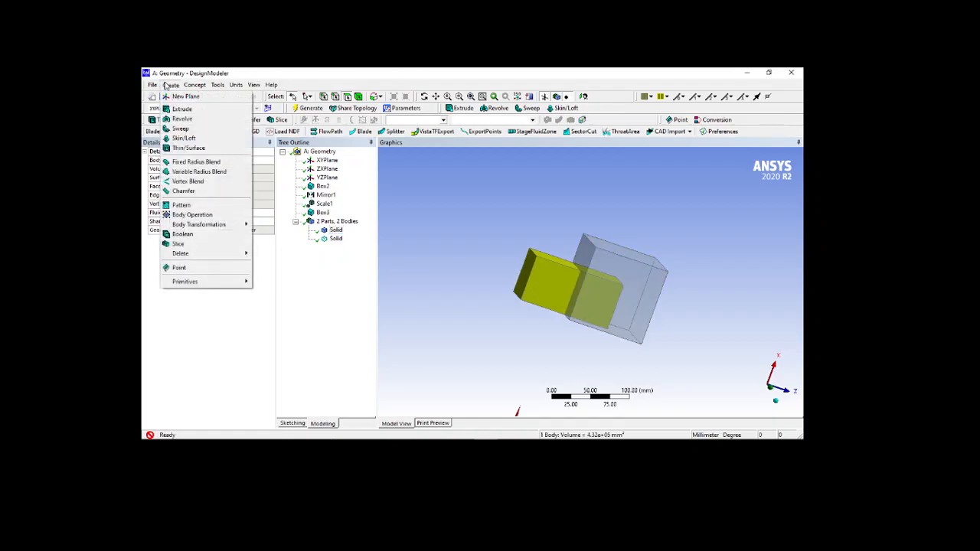
{"action": "left_click", "coordinate": [199, 239]}
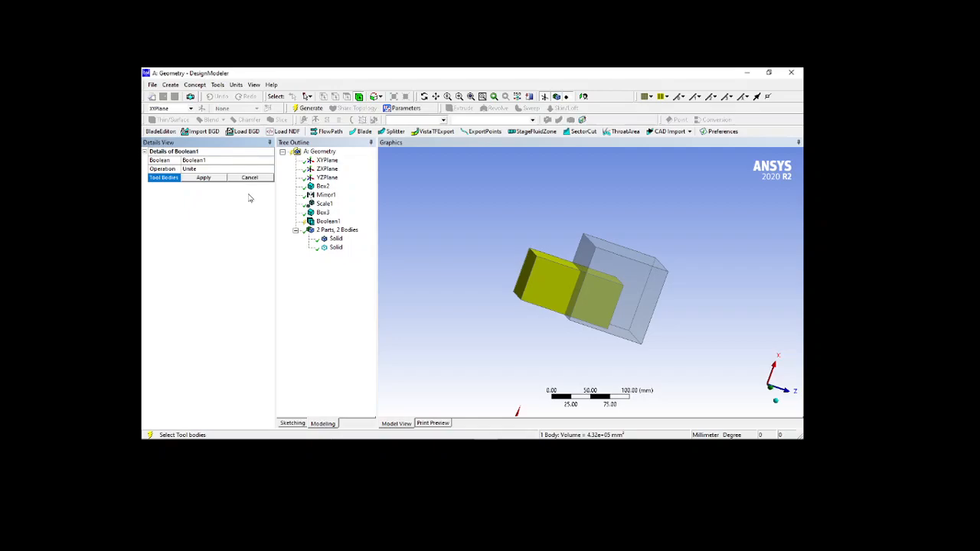
{"action": "left_click", "coordinate": [244, 170]}
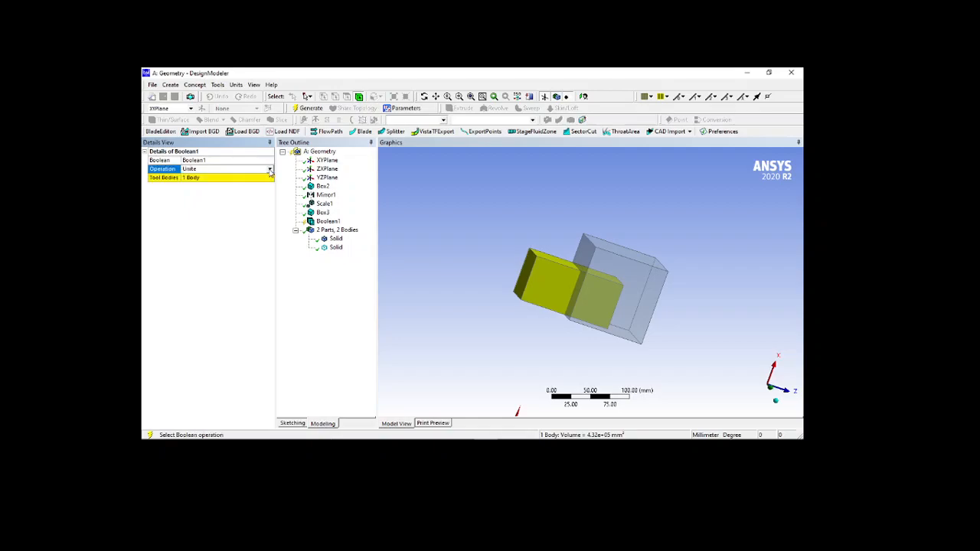
{"action": "left_click", "coordinate": [269, 170]}
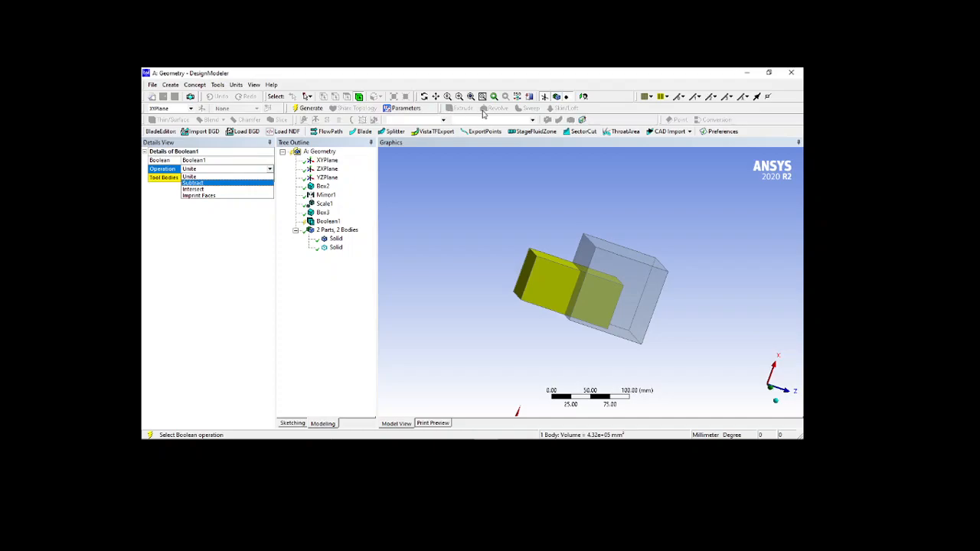
{"action": "left_click", "coordinate": [199, 179]}
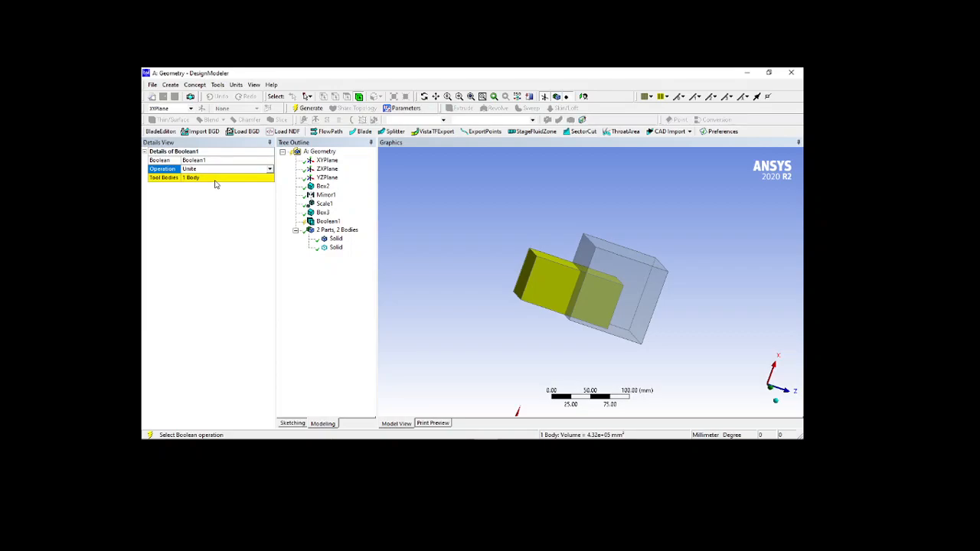
- Try to generate the Unite Boolean after re-picking its tool body, and delete the Boolean feature
{"action": "left_click", "coordinate": [216, 181]}
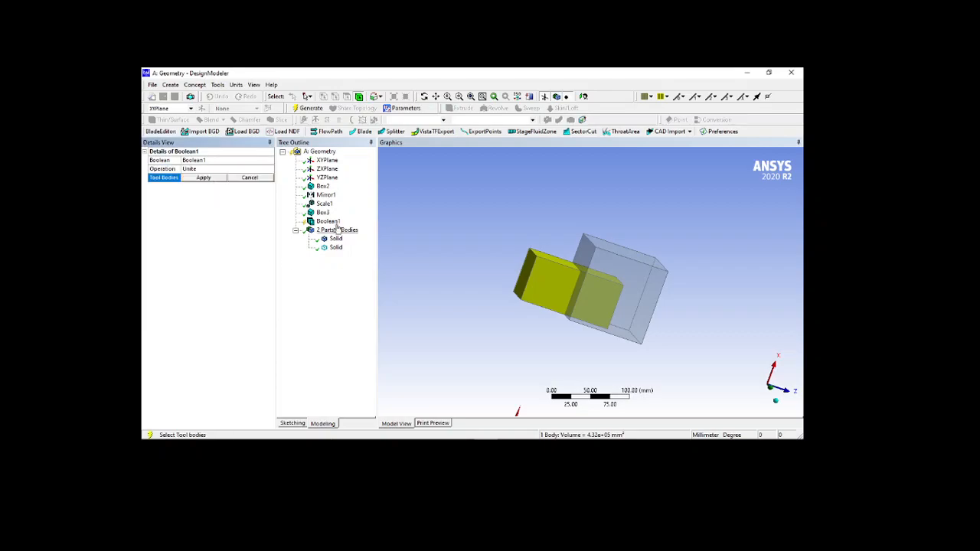
{"action": "left_click", "coordinate": [560, 285], "text": "ctrl"}
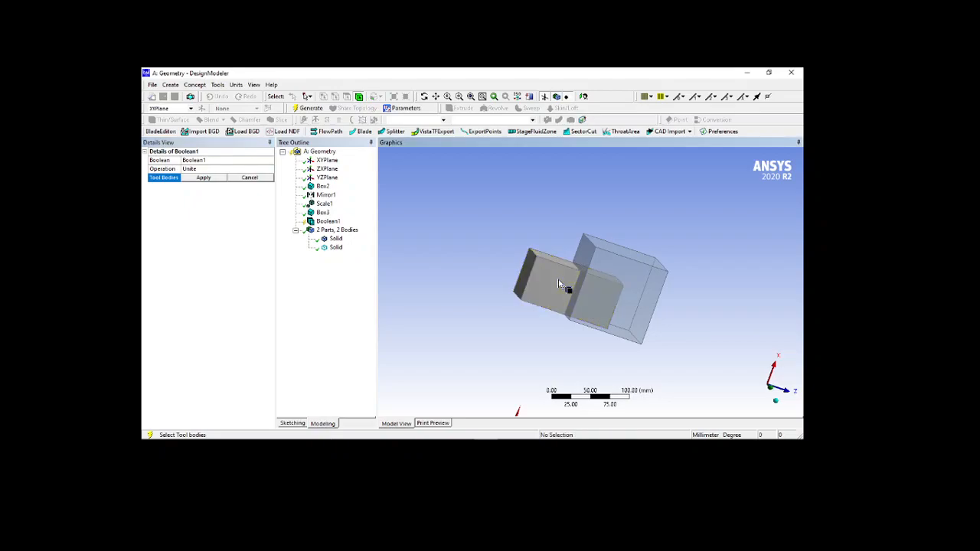
{"action": "left_click", "coordinate": [615, 266]}
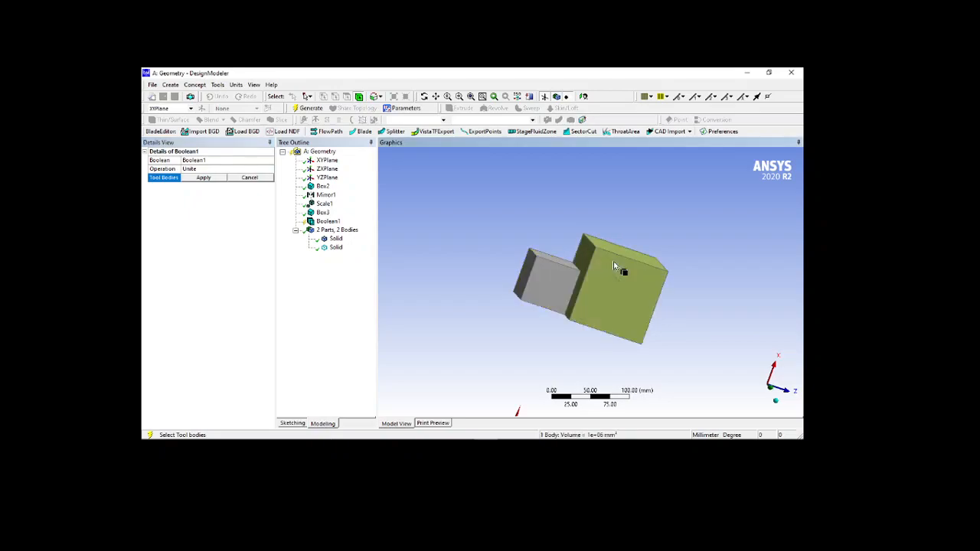
{"action": "left_click", "coordinate": [208, 180]}
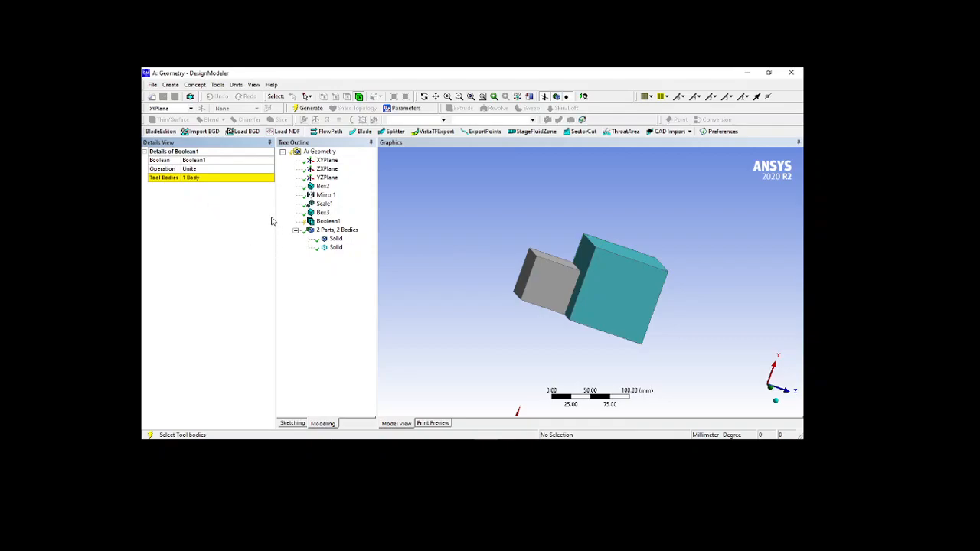
{"action": "left_click", "coordinate": [216, 179]}
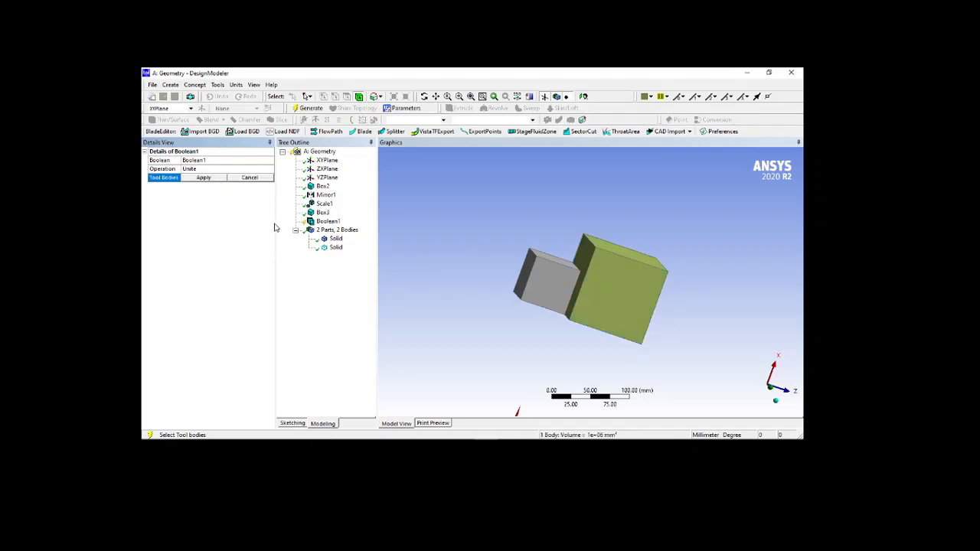
{"action": "left_click", "coordinate": [551, 277]}
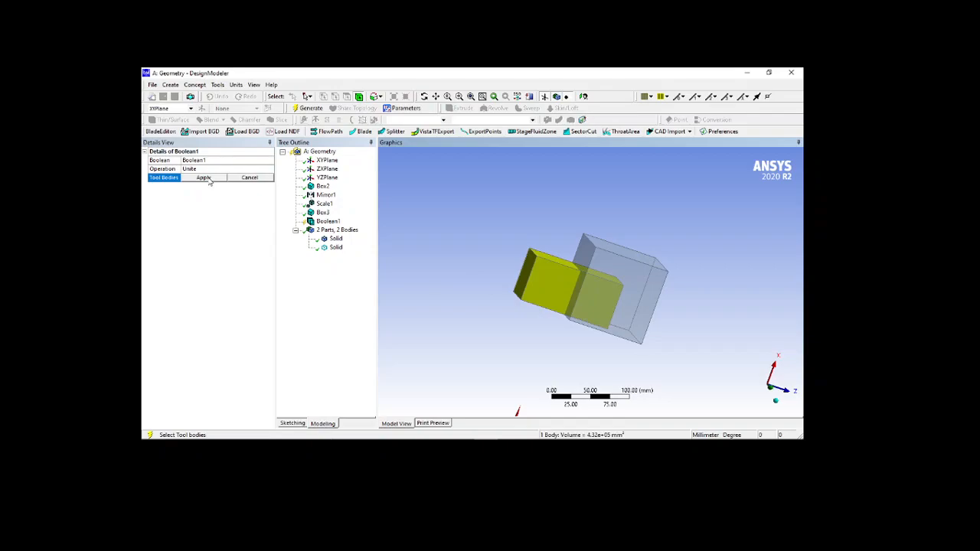
{"action": "left_click", "coordinate": [204, 177]}
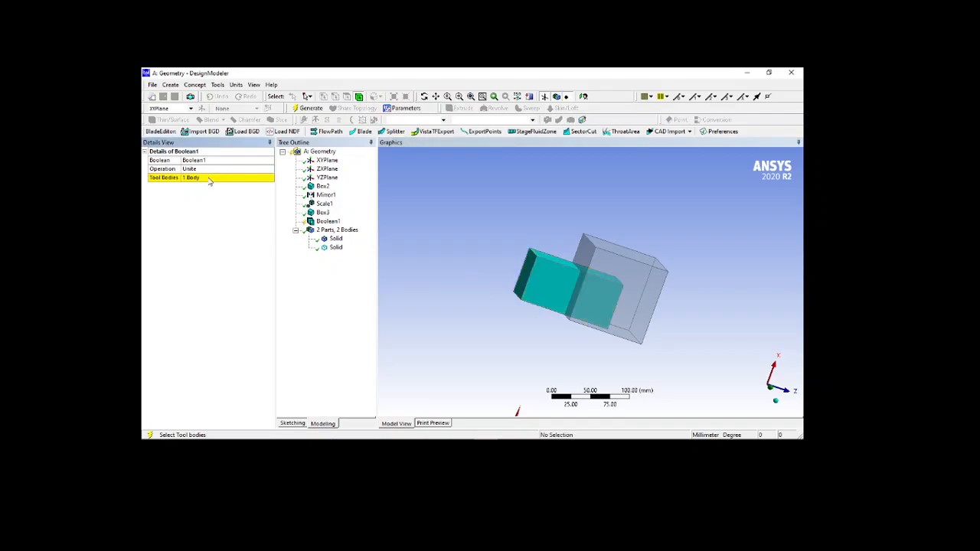
{"action": "left_click", "coordinate": [309, 109]}
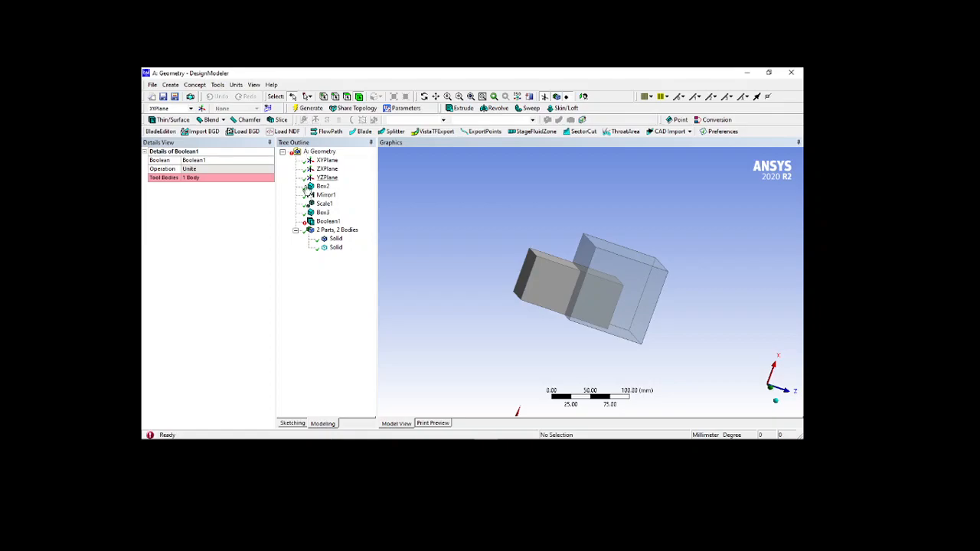
{"action": "left_click", "coordinate": [326, 222]}
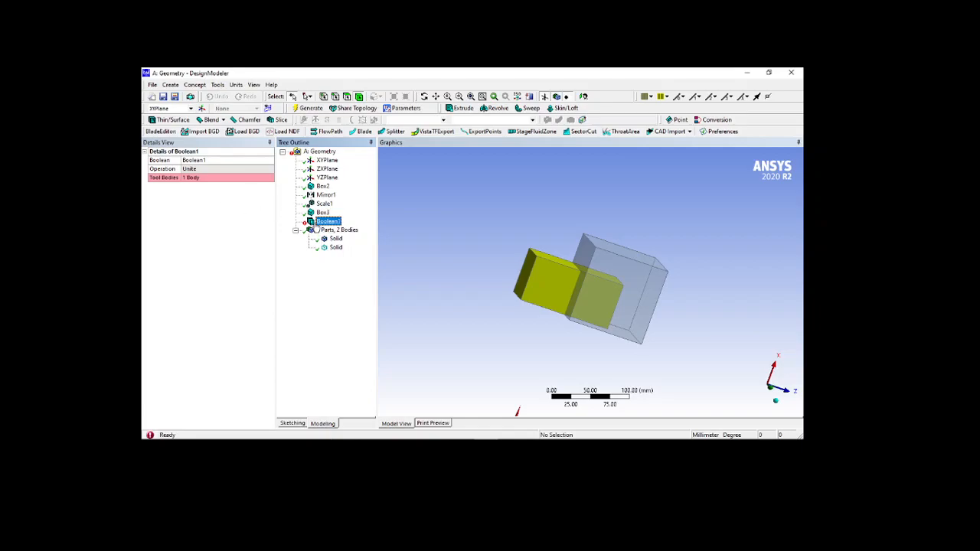
{"action": "key", "text": "Delete"}
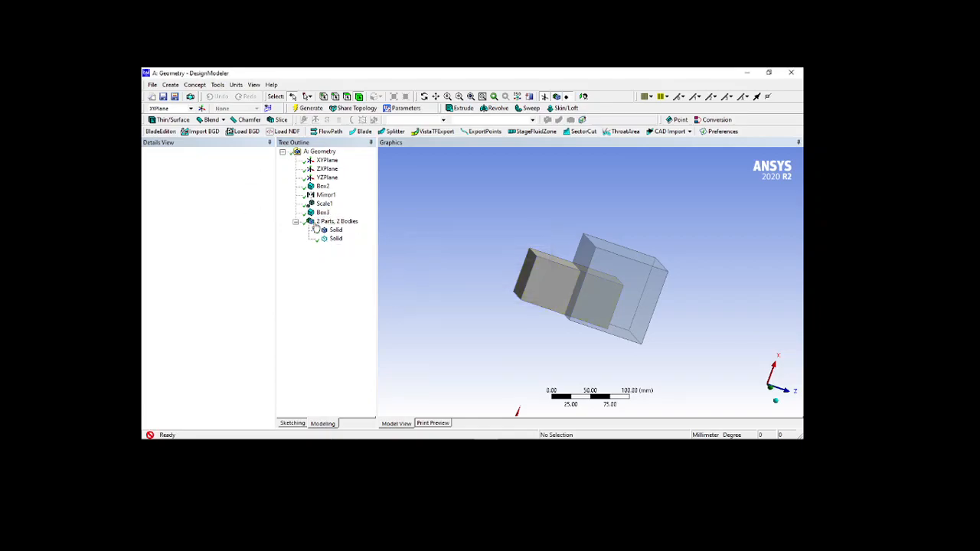
- Unite the scaled block and the 100 mm box with a new Boolean, generate it, and delete that Boolean
{"action": "left_click", "coordinate": [171, 85]}
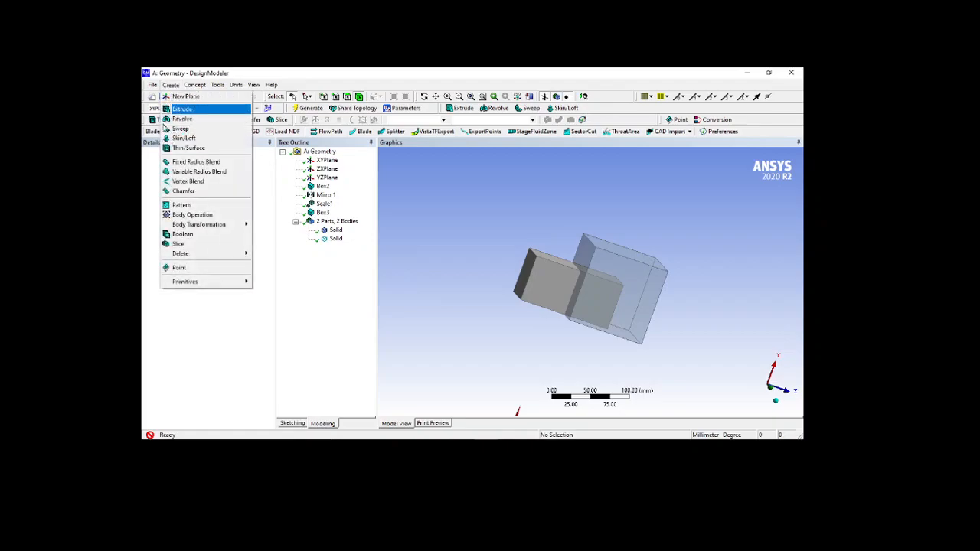
{"action": "left_click", "coordinate": [217, 236]}
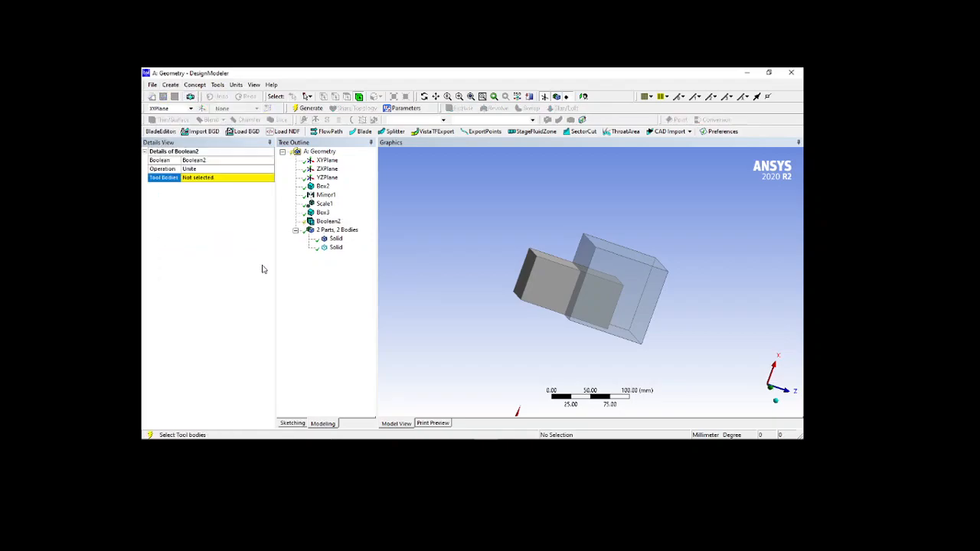
{"action": "left_click", "coordinate": [204, 178]}
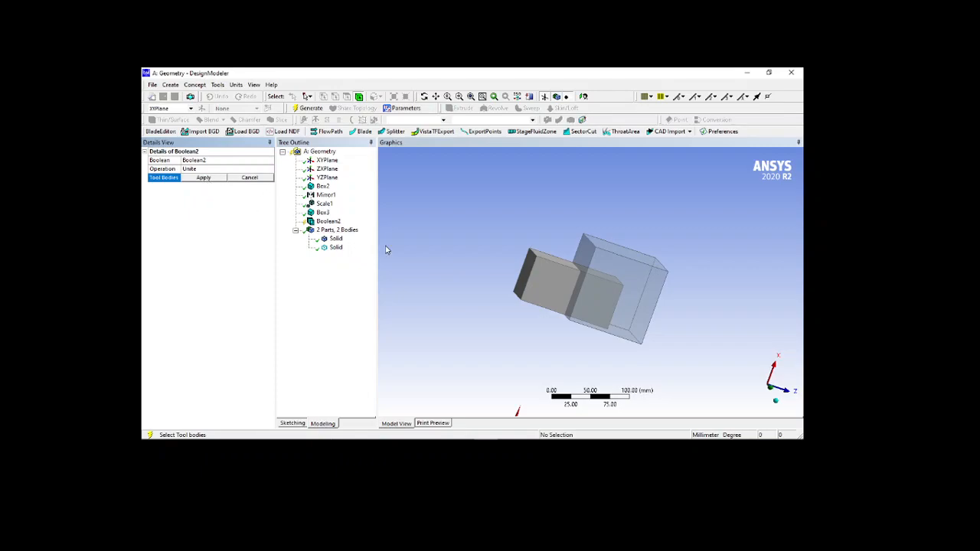
{"action": "left_click", "coordinate": [547, 290]}
{"action": "left_click", "coordinate": [590, 263], "text": "ctrl"}
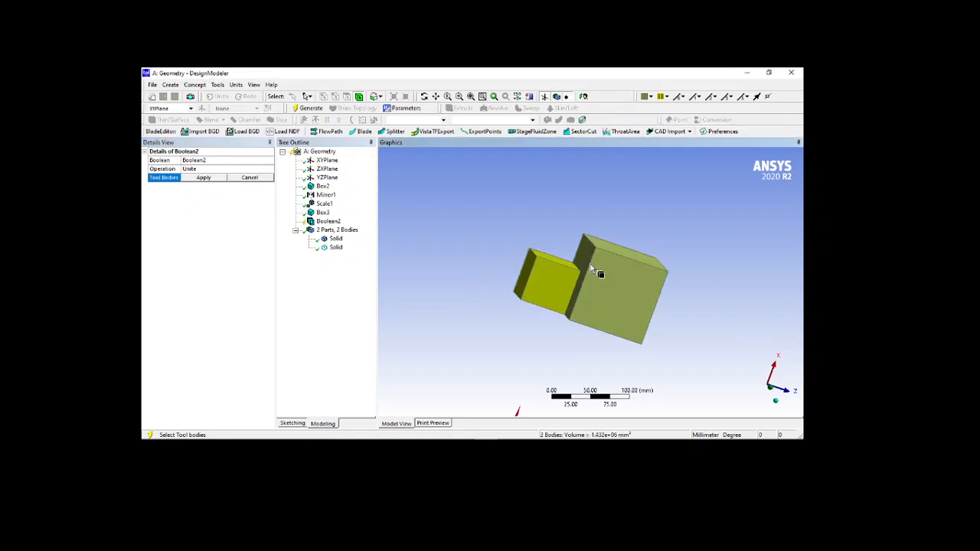
{"action": "left_click", "coordinate": [203, 178]}
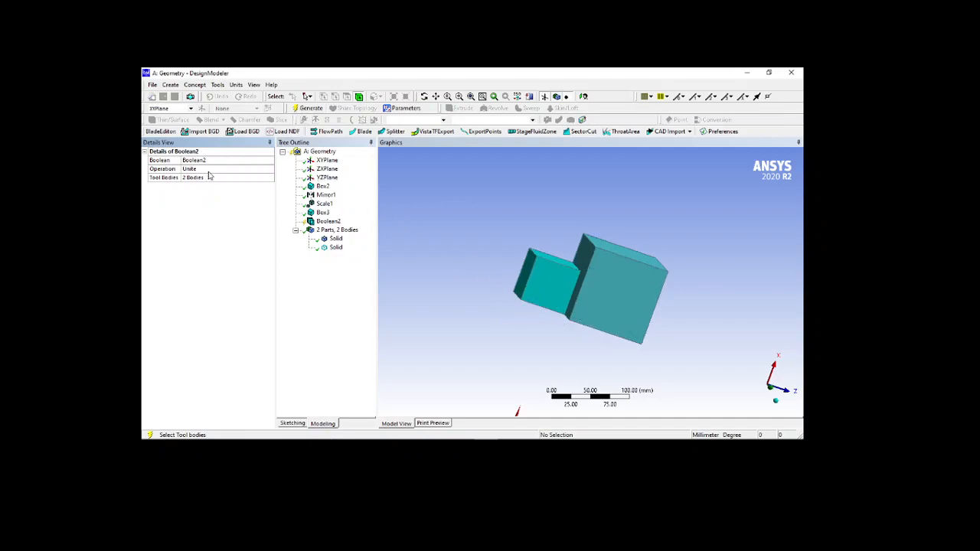
{"action": "left_click", "coordinate": [306, 109]}
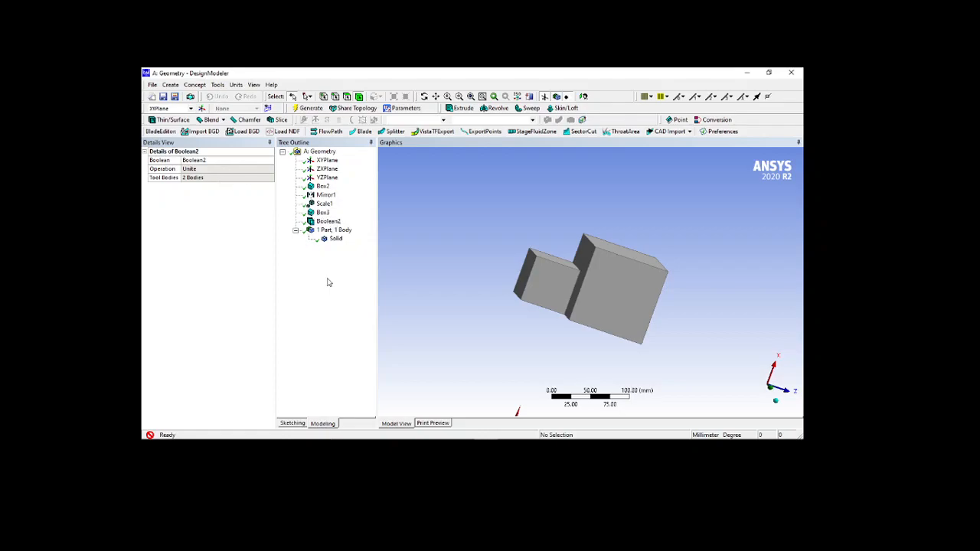
{"action": "left_click", "coordinate": [326, 222]}
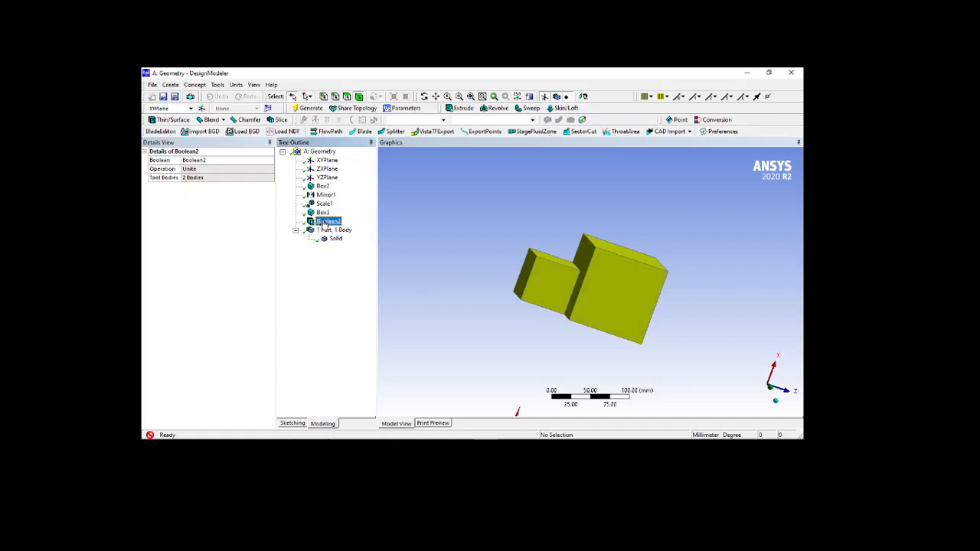
{"action": "key", "text": "Delete"}
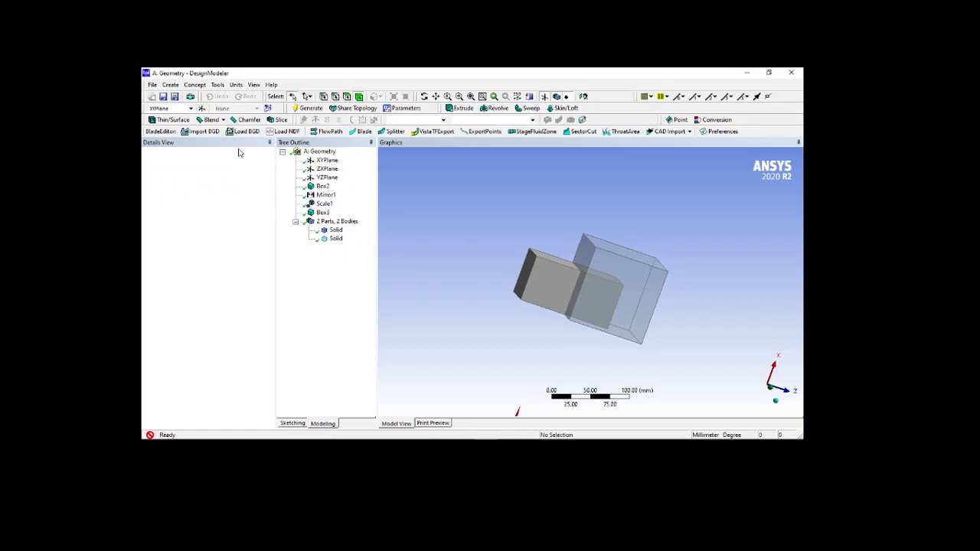
- Start a new Boolean feature and set its operation to Subtract
{"action": "left_click", "coordinate": [170, 85]}
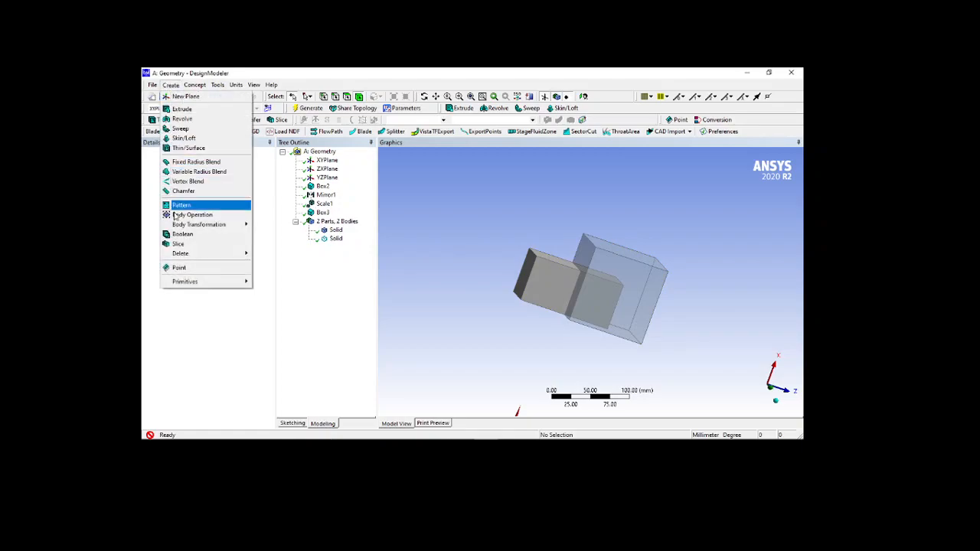
{"action": "left_click", "coordinate": [225, 241]}
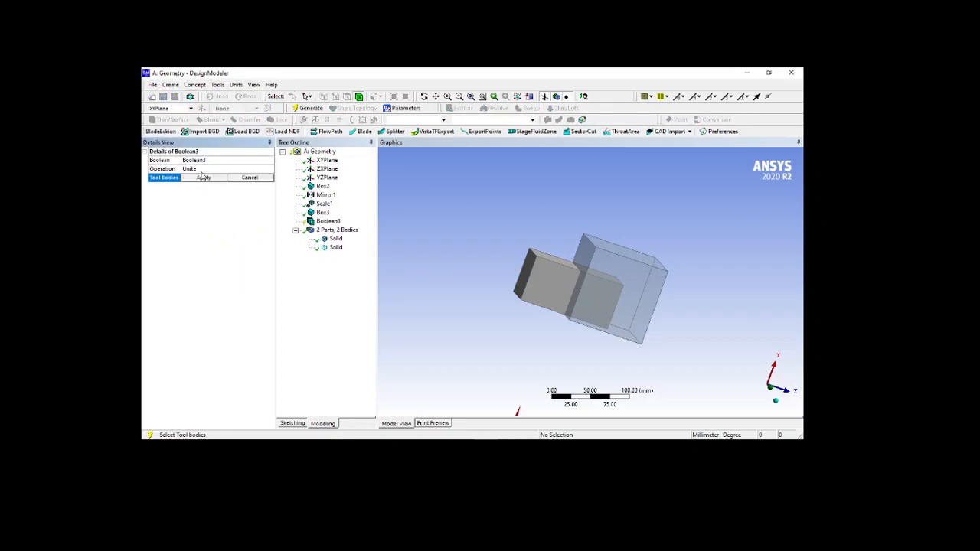
{"action": "left_click", "coordinate": [207, 169]}
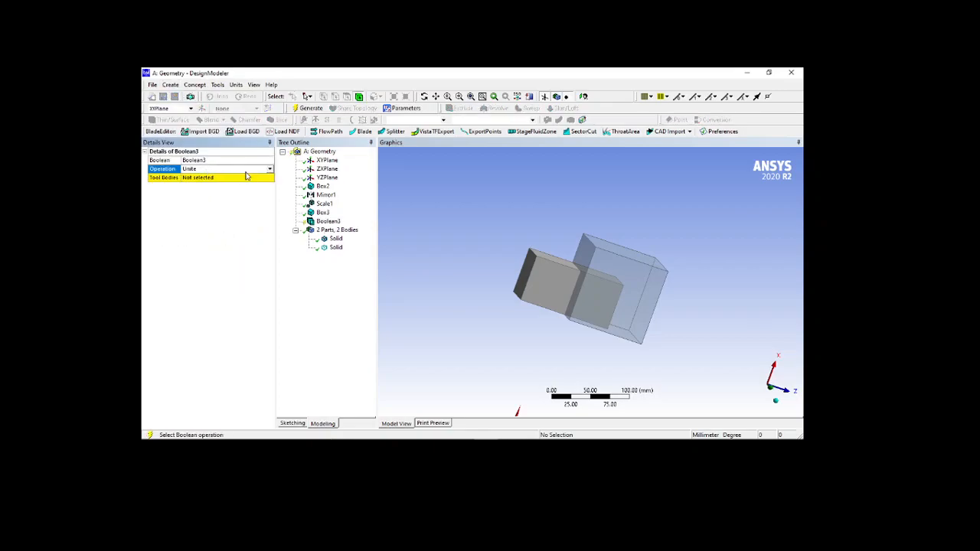
{"action": "left_click", "coordinate": [270, 170]}
{"action": "left_click", "coordinate": [220, 186]}
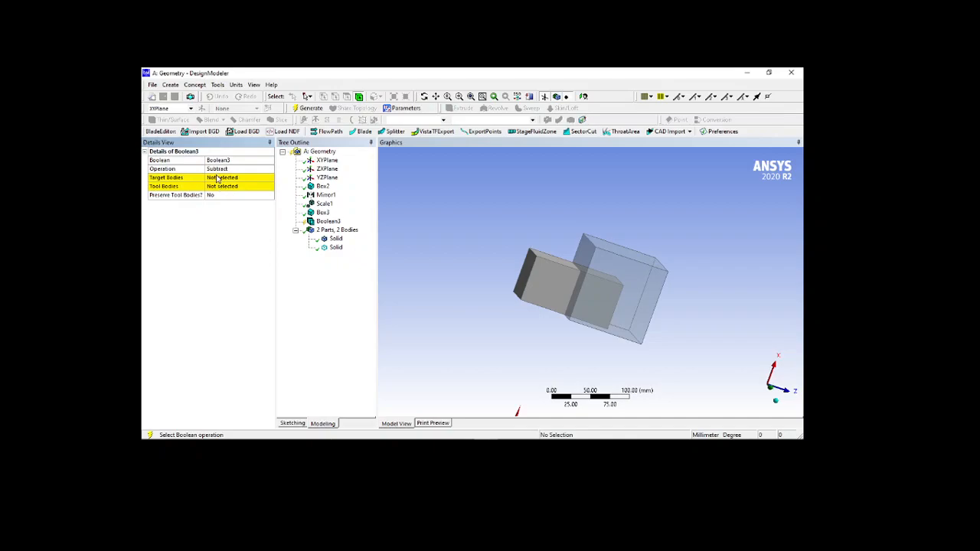
- Assign the 100 mm box as the Subtract Boolean's target body and the scaled block as its tool body
{"action": "left_click", "coordinate": [225, 179]}
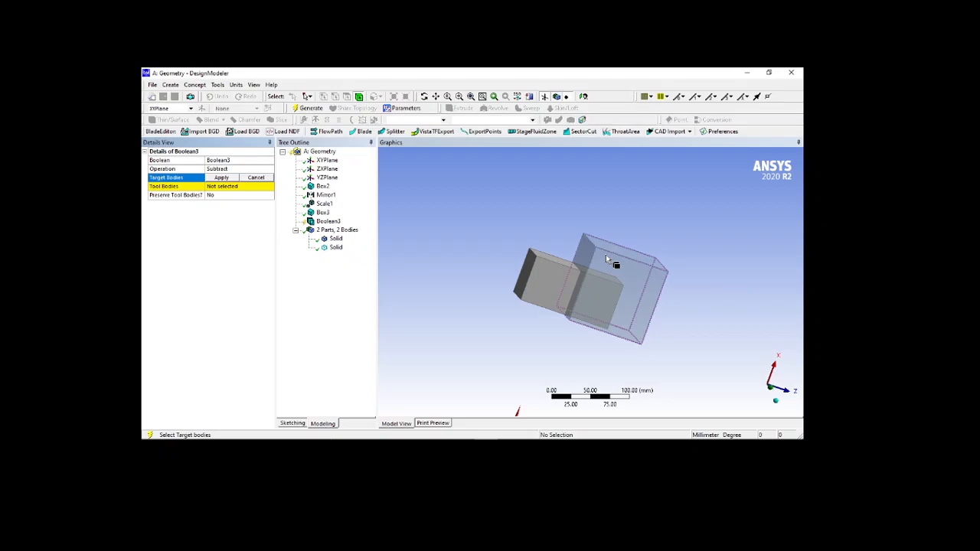
{"action": "left_click", "coordinate": [605, 256]}
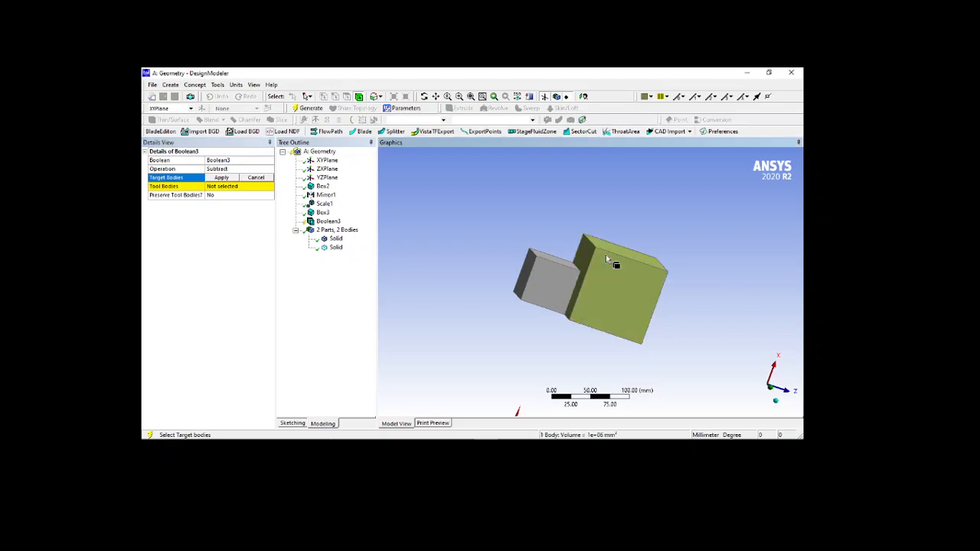
{"action": "left_click", "coordinate": [221, 178]}
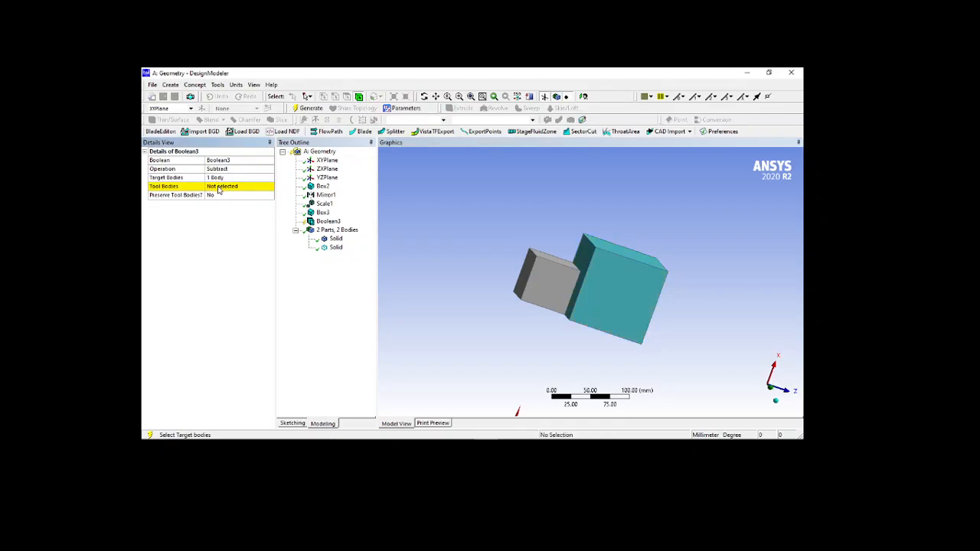
{"action": "left_click", "coordinate": [220, 189]}
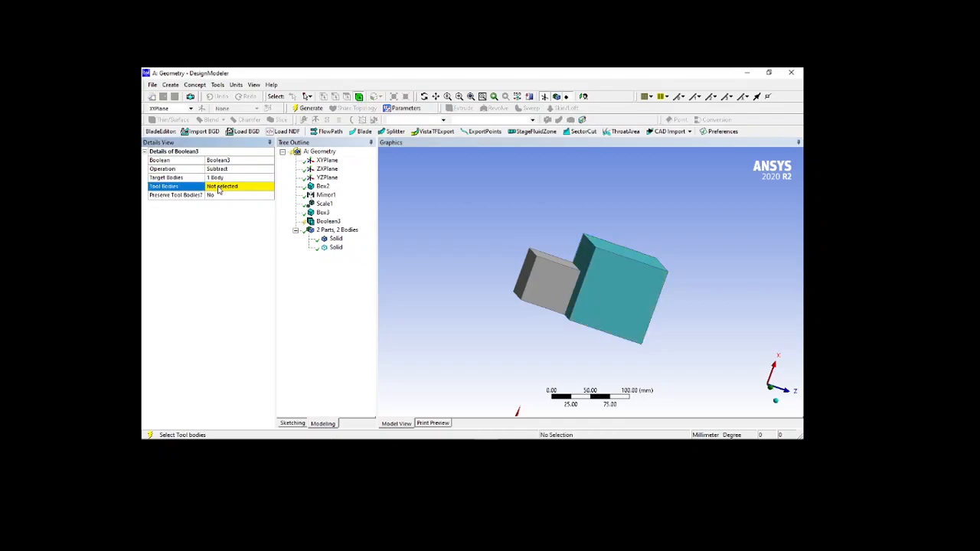
{"action": "left_click", "coordinate": [545, 270]}
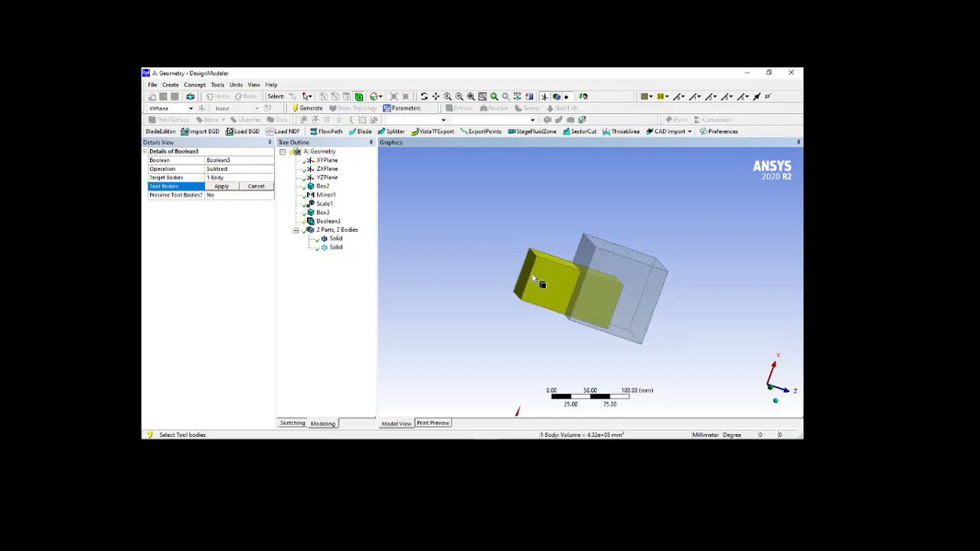
{"action": "left_click", "coordinate": [222, 187]}
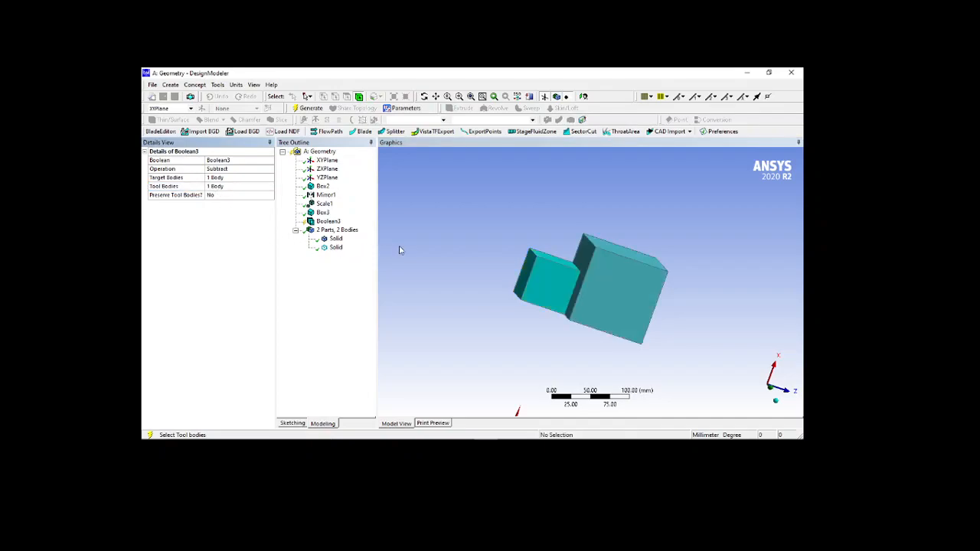
- Generate the Subtract Boolean with Preserve Tool Bodies kept at No, and delete that Boolean feature
{"action": "left_click", "coordinate": [226, 197]}
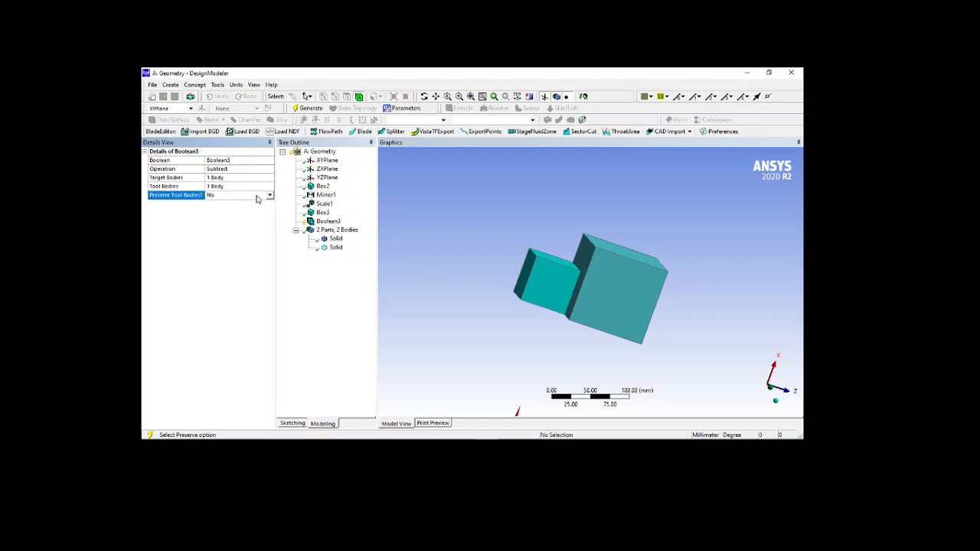
{"action": "left_click", "coordinate": [269, 196]}
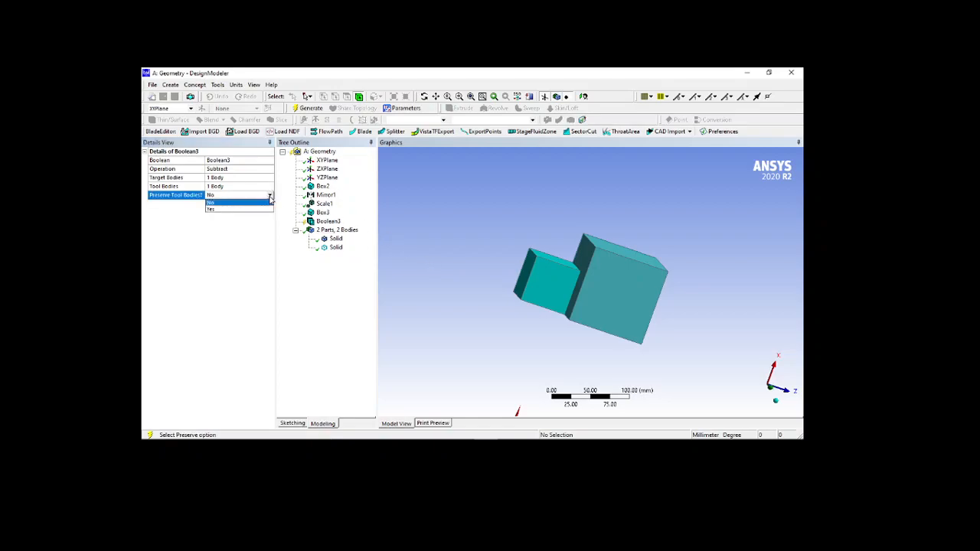
{"action": "left_click", "coordinate": [231, 203]}
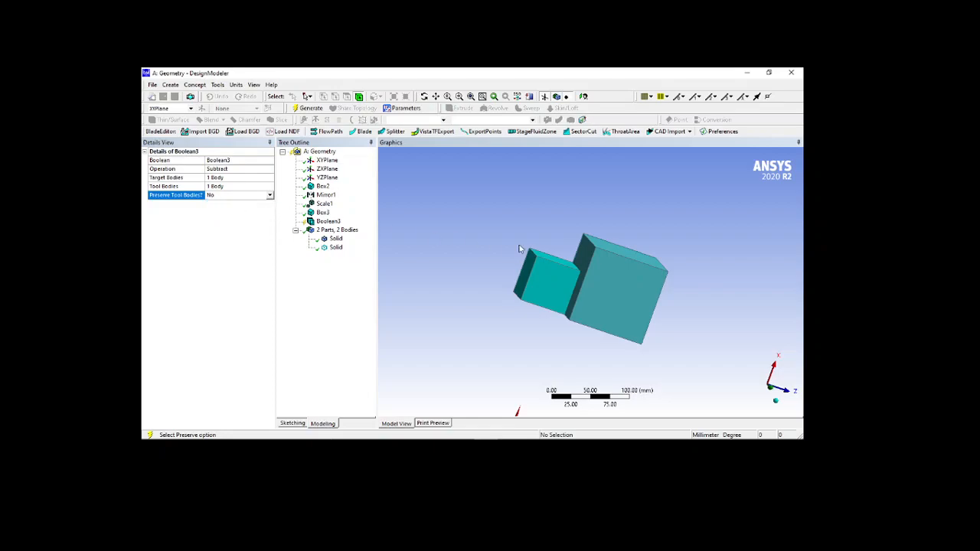
{"action": "middle_click_drag", "start_coordinate": [552, 223], "coordinate": [605, 244]}
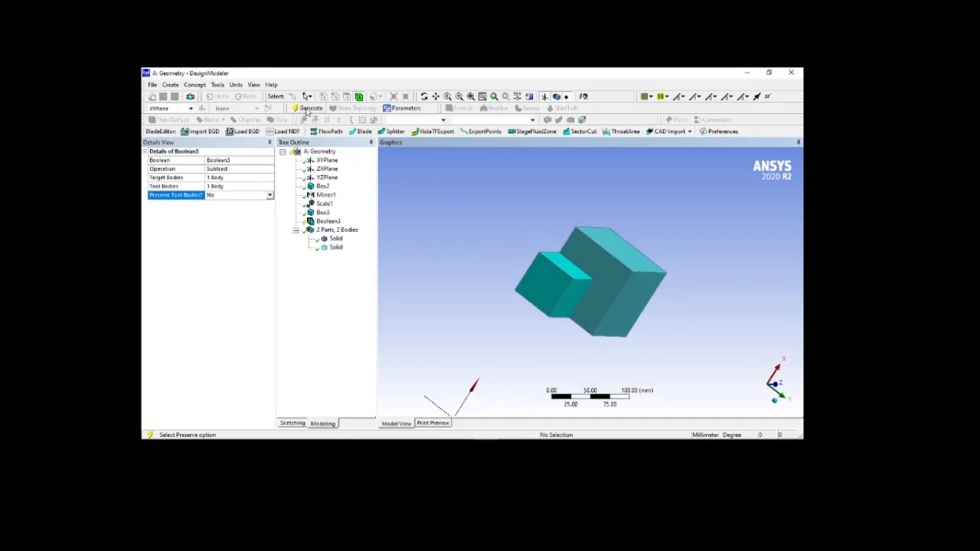
{"action": "left_click", "coordinate": [306, 108]}
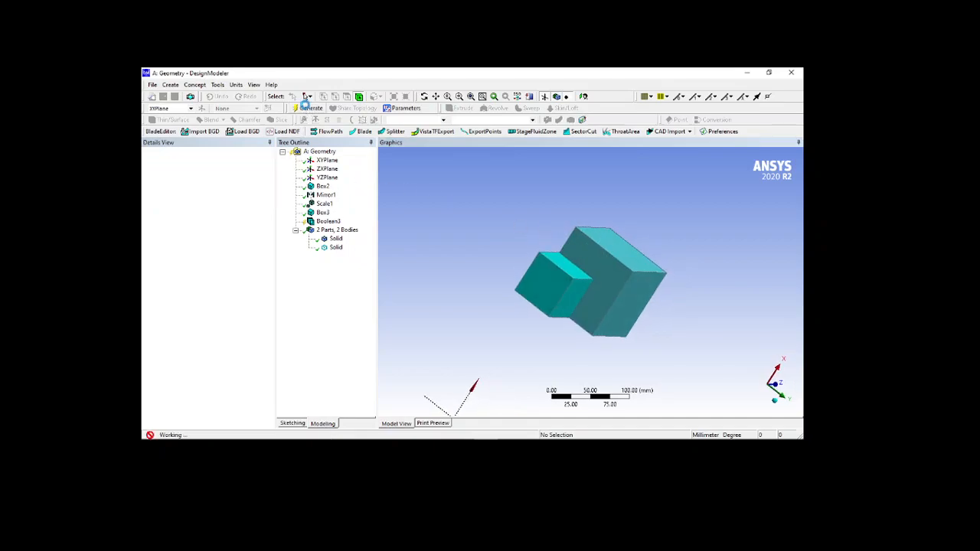
{"action": "left_click_drag", "start_coordinate": [484, 271], "coordinate": [543, 278]}
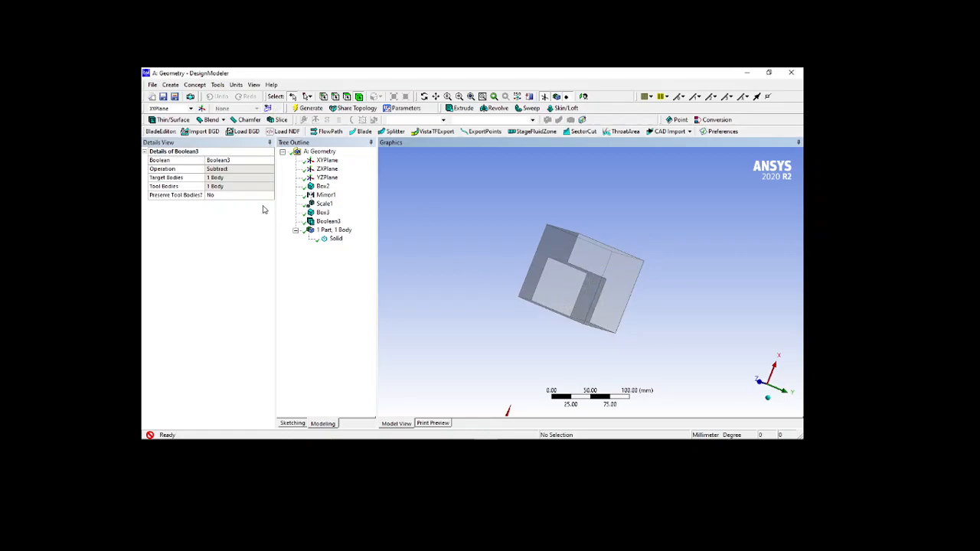
{"action": "left_click", "coordinate": [317, 222]}
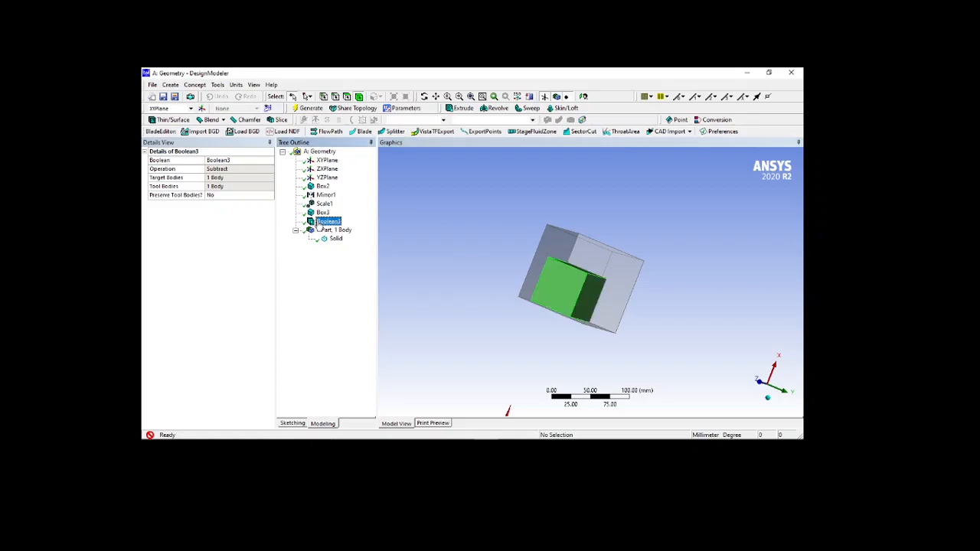
{"action": "key", "text": "Delete"}
- Start another Boolean feature and set its operation to Intersect
{"action": "left_click", "coordinate": [171, 85]}
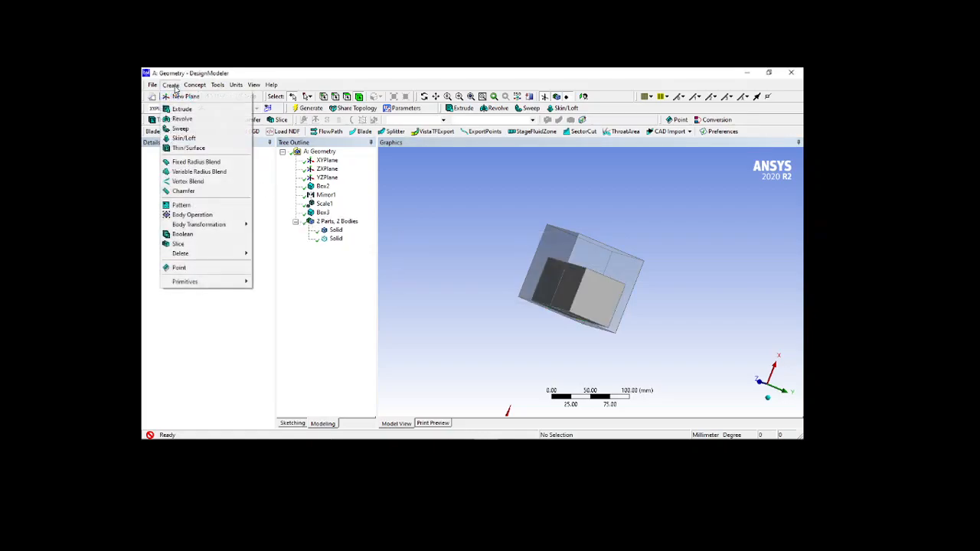
{"action": "left_click", "coordinate": [184, 235]}
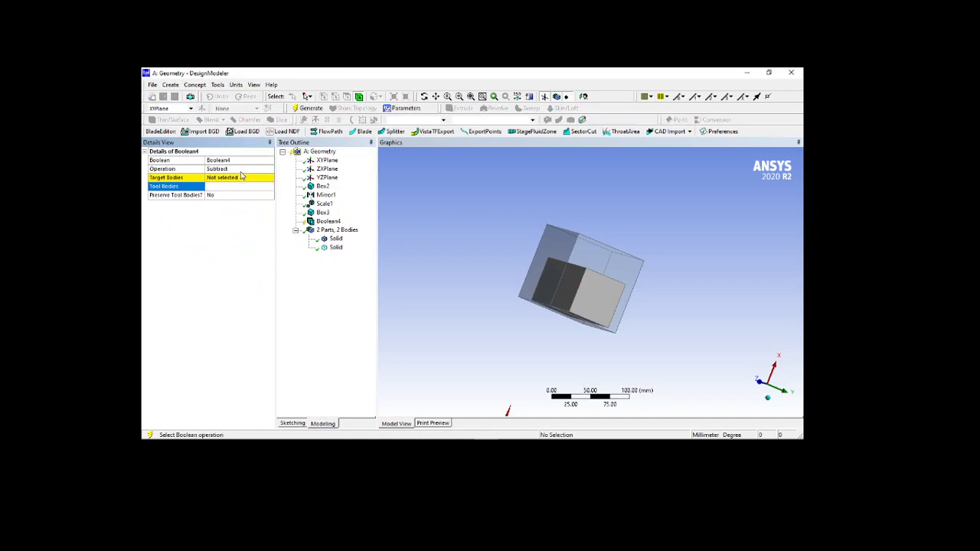
{"action": "left_click", "coordinate": [230, 169]}
{"action": "left_click", "coordinate": [229, 168]}
{"action": "left_click", "coordinate": [217, 190]}
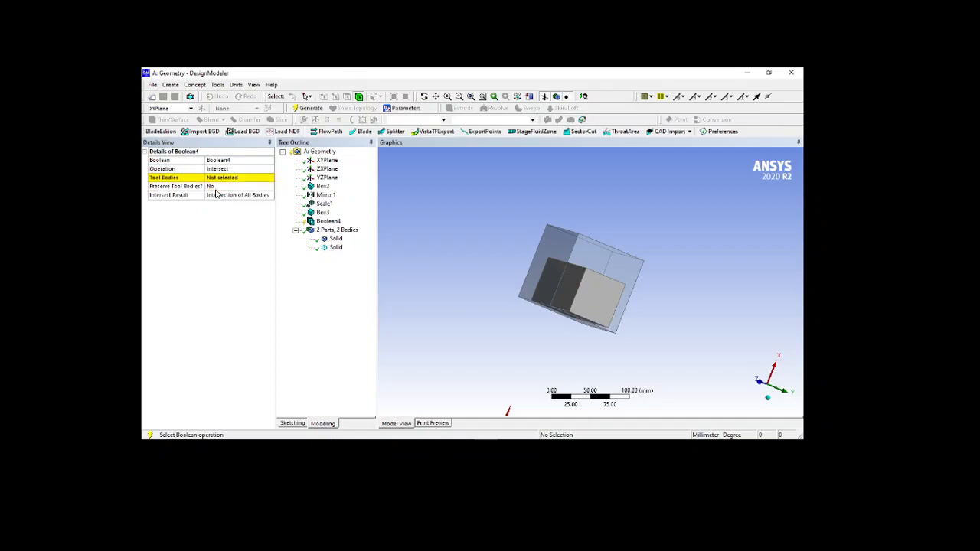
- Assign both the 100 mm box and the scaled block as tool bodies and generate the Intersect Boolean
{"action": "middle_click_drag", "start_coordinate": [507, 257], "coordinate": [587, 250]}
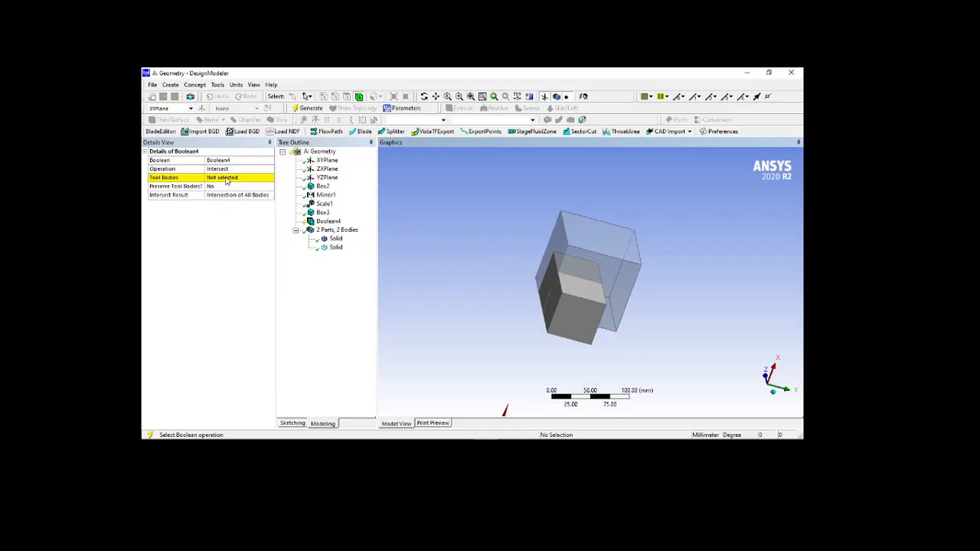
{"action": "left_click", "coordinate": [227, 180]}
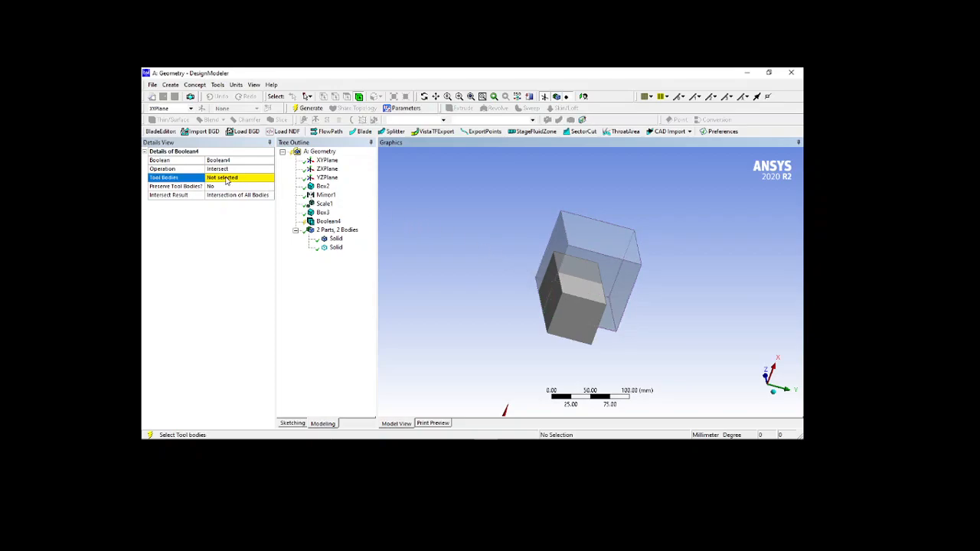
{"action": "left_click", "coordinate": [634, 266]}
{"action": "left_click", "coordinate": [576, 320], "text": "ctrl"}
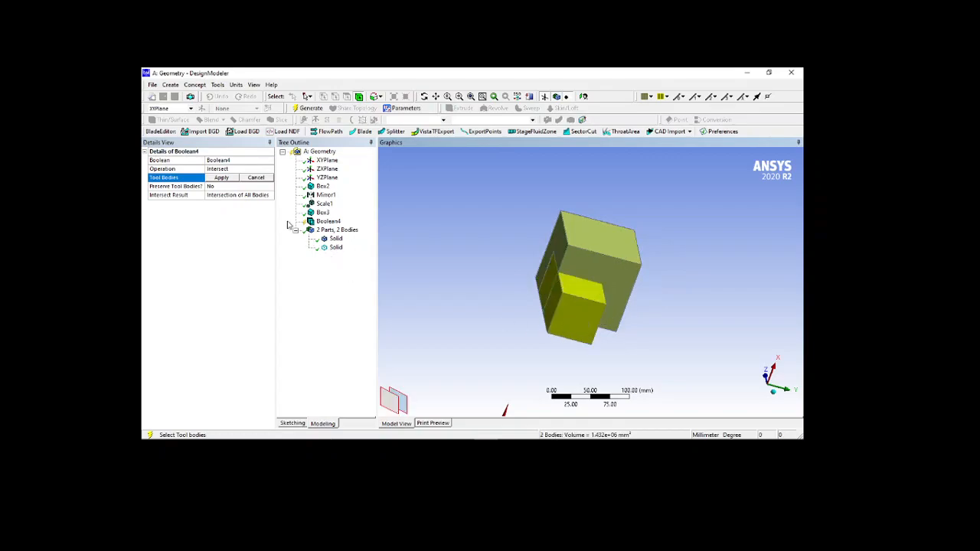
{"action": "left_click", "coordinate": [220, 177]}
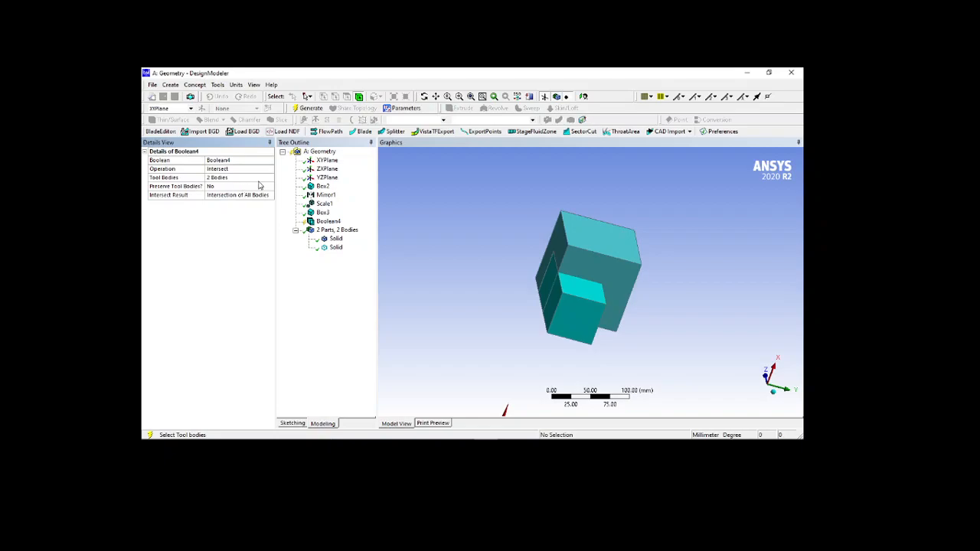
{"action": "left_click", "coordinate": [311, 109]}
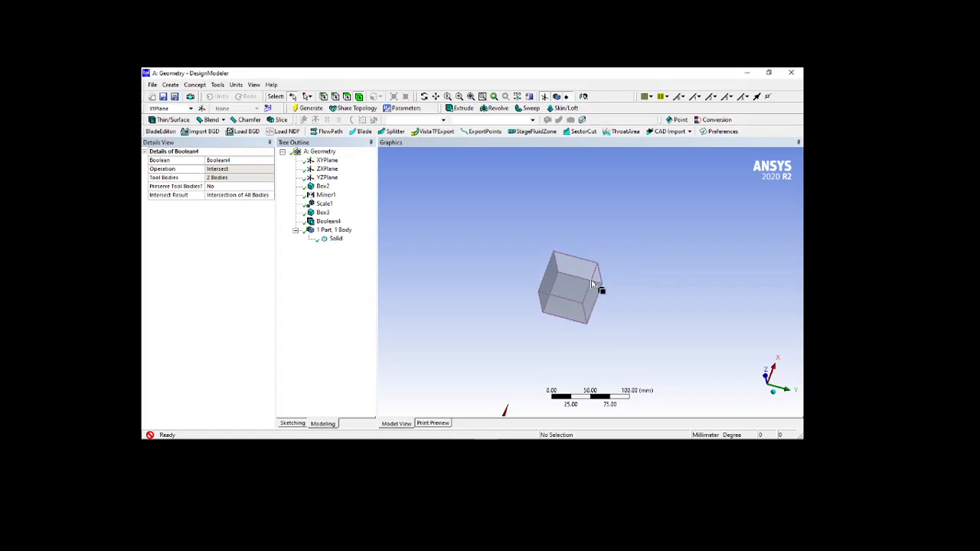
- Delete the Intersect Boolean feature from the model tree
{"action": "left_click", "coordinate": [326, 222]}
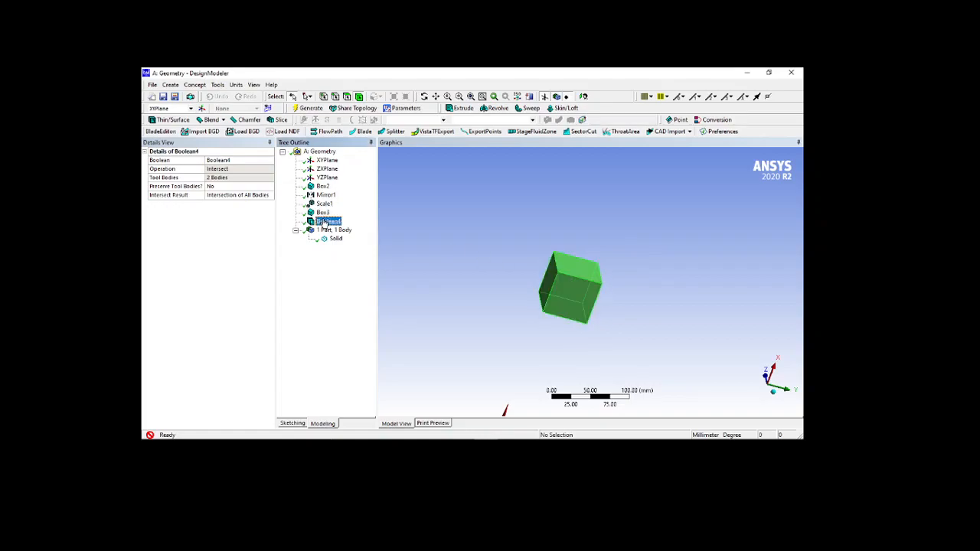
{"action": "key", "text": "Delete"}
{"action": "key", "text": "Return"}
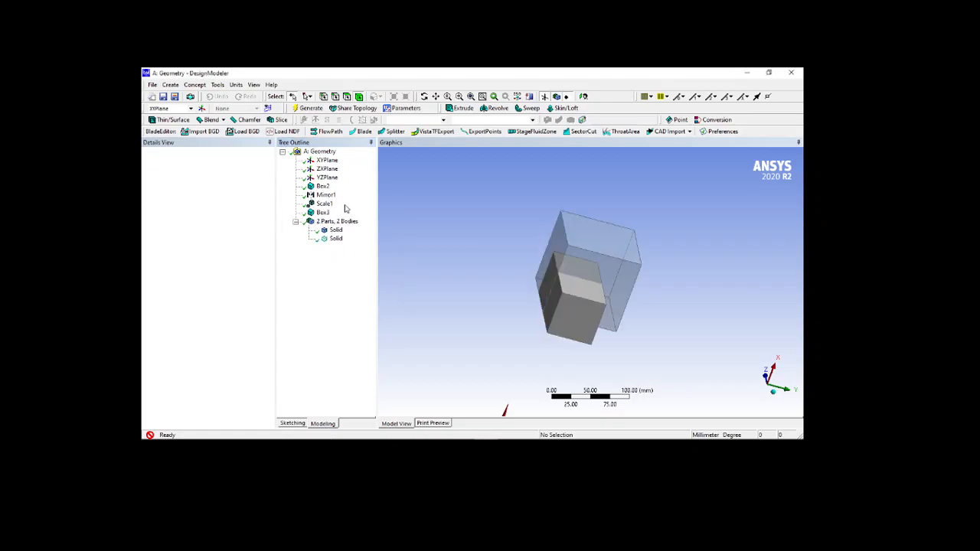
- Start a new Boolean feature for the two bodies and set its operation to Imprint Faces
{"action": "left_click", "coordinate": [170, 84]}
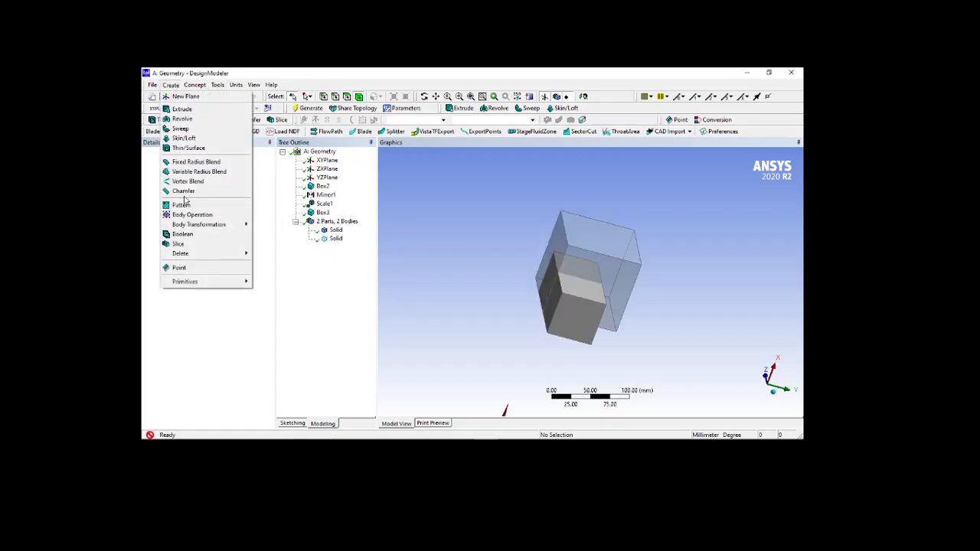
{"action": "left_click", "coordinate": [192, 234]}
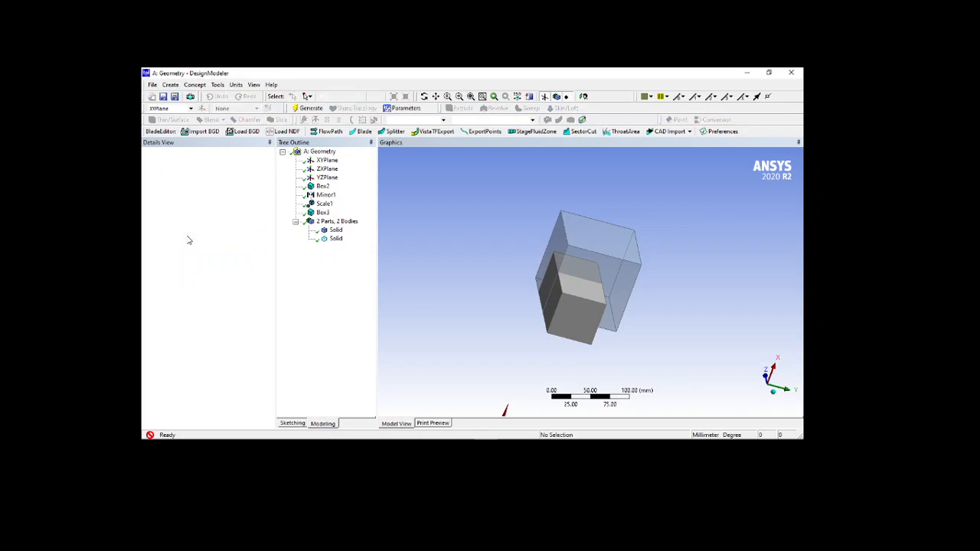
{"action": "left_click", "coordinate": [233, 177]}
{"action": "middle_click_drag", "start_coordinate": [476, 240], "coordinate": [522, 240]}
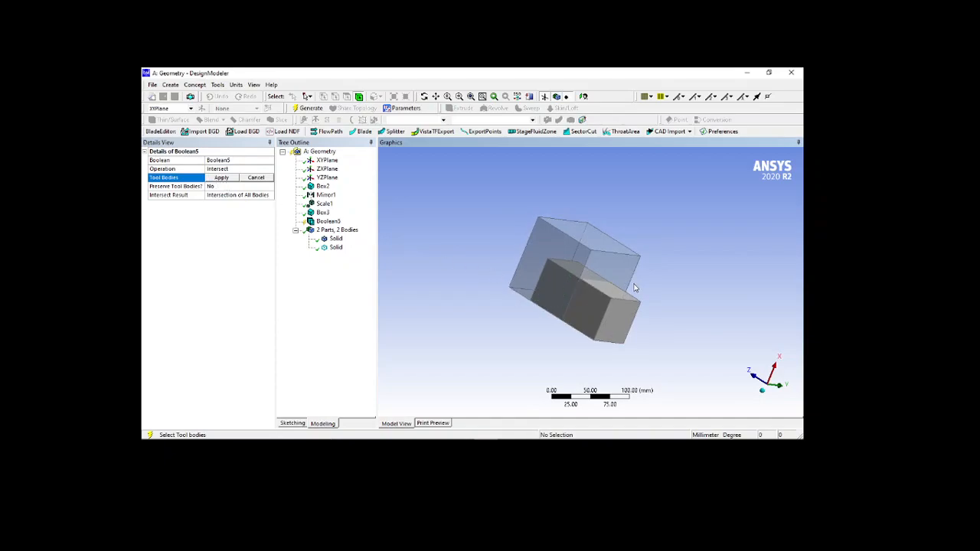
{"action": "left_click", "coordinate": [240, 169]}
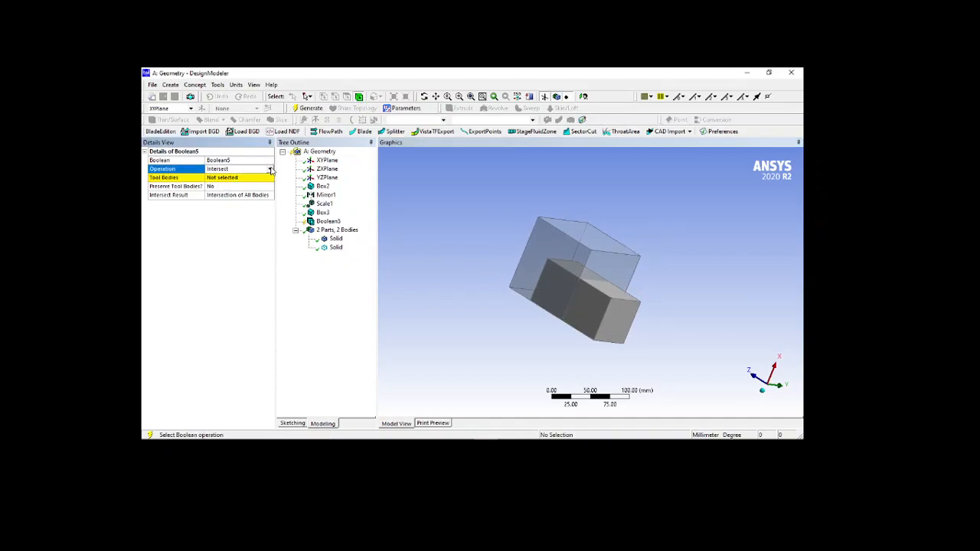
{"action": "left_click", "coordinate": [270, 168]}
{"action": "left_click", "coordinate": [224, 195]}
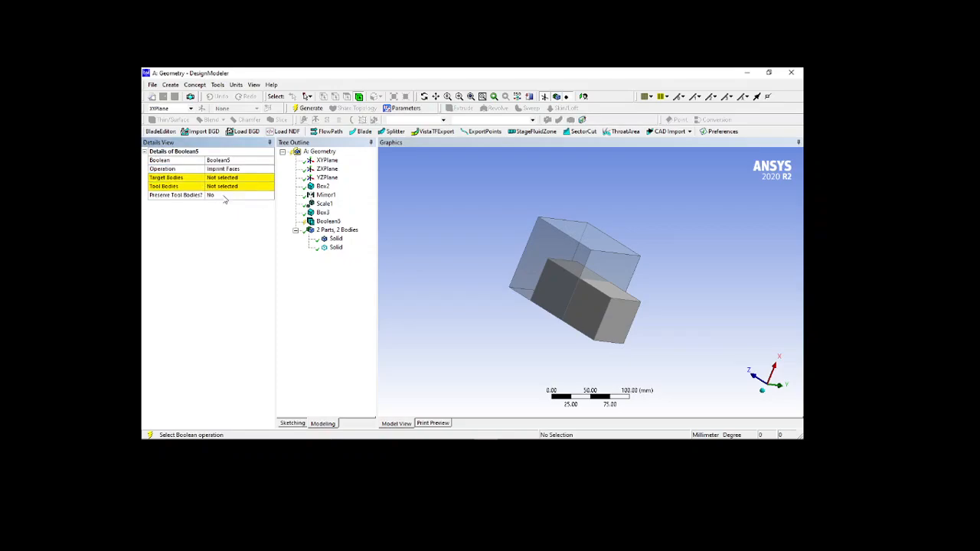
- Assign the 100 mm box as the target body of the Imprint Faces Boolean
{"action": "left_click", "coordinate": [228, 181]}
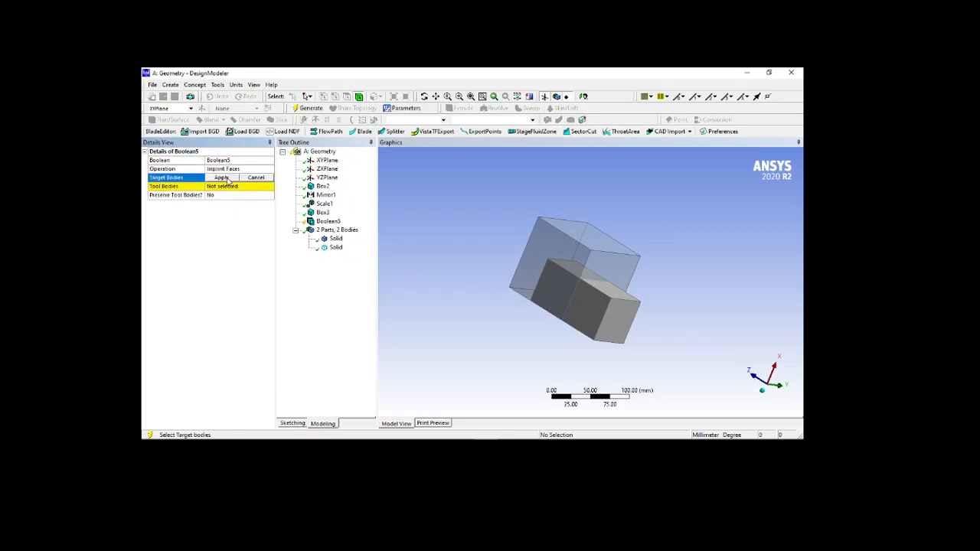
{"action": "left_click", "coordinate": [559, 248]}
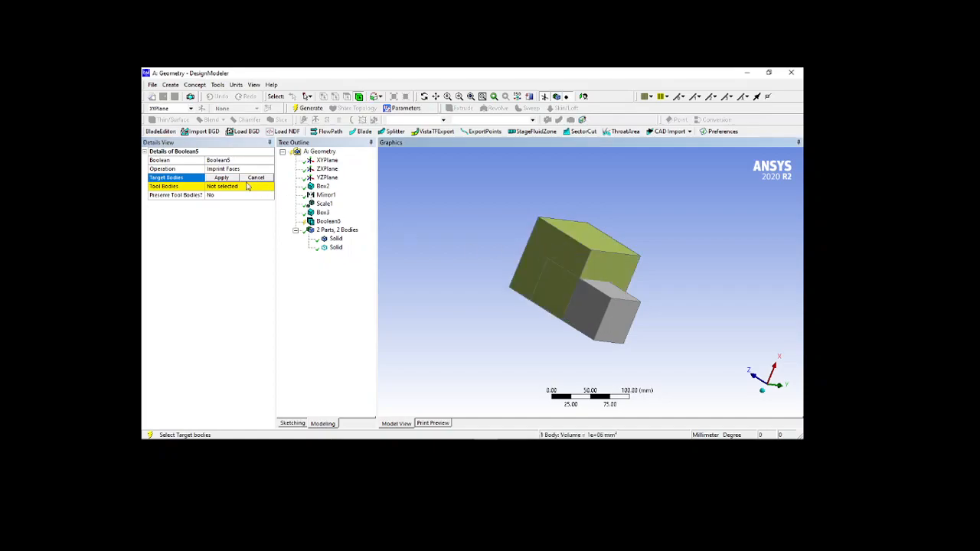
{"action": "left_click", "coordinate": [221, 179]}
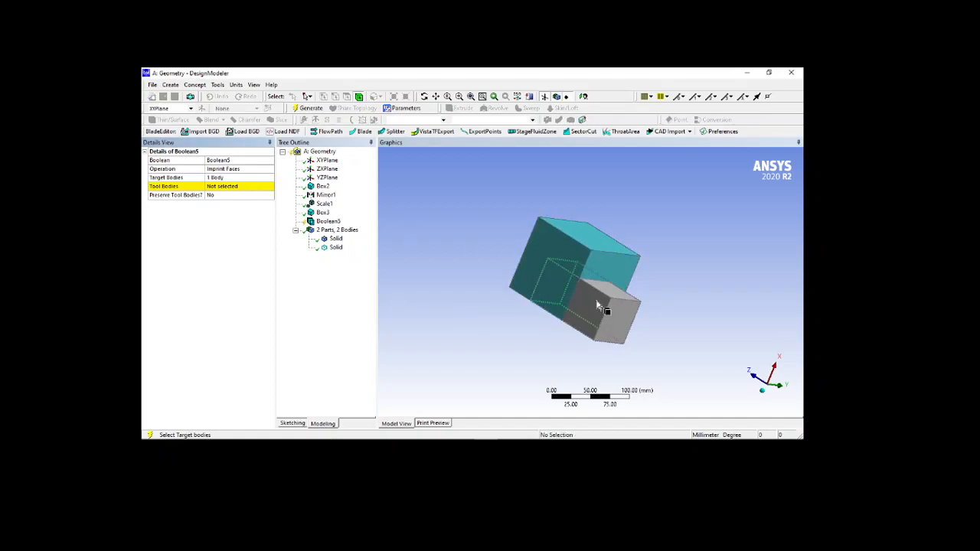
- Assign the scaled block as the tool body and generate the Imprint Faces Boolean
{"action": "left_click", "coordinate": [240, 188]}
{"action": "left_click", "coordinate": [617, 324]}
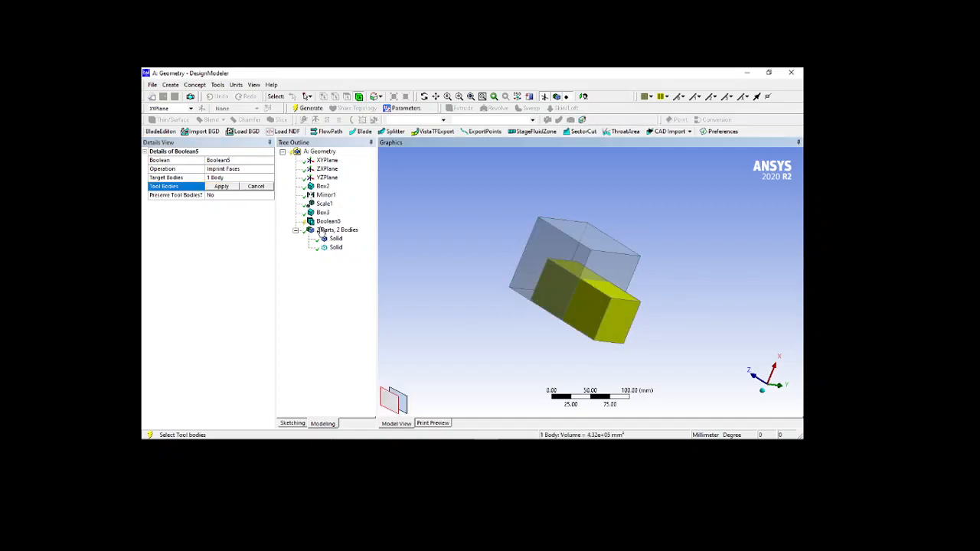
{"action": "left_click", "coordinate": [221, 187]}
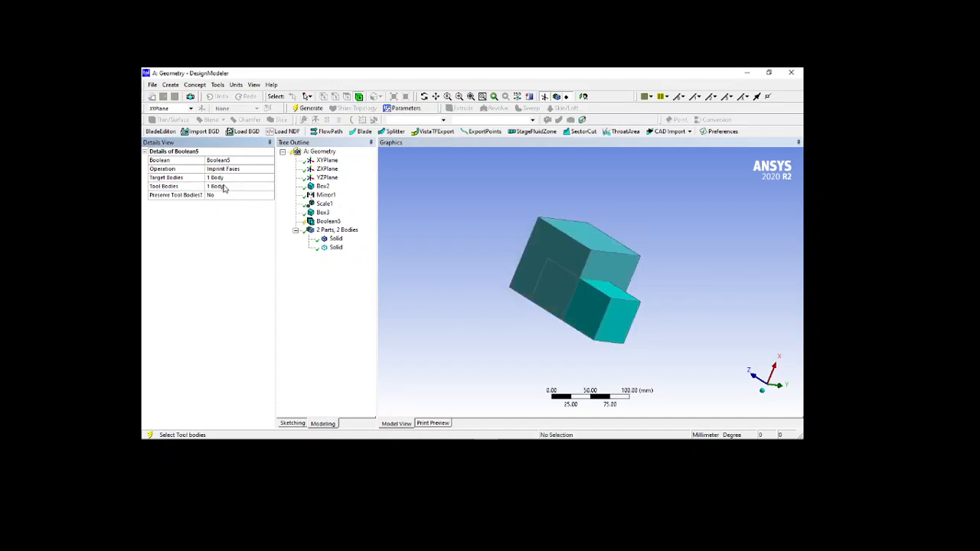
{"action": "left_click", "coordinate": [309, 108]}
- Examine the imprinted faces on the 100 mm box by selecting the imprinted and surrounding regions on each overlapped side
{"action": "middle_click_drag", "start_coordinate": [462, 284], "coordinate": [576, 266]}
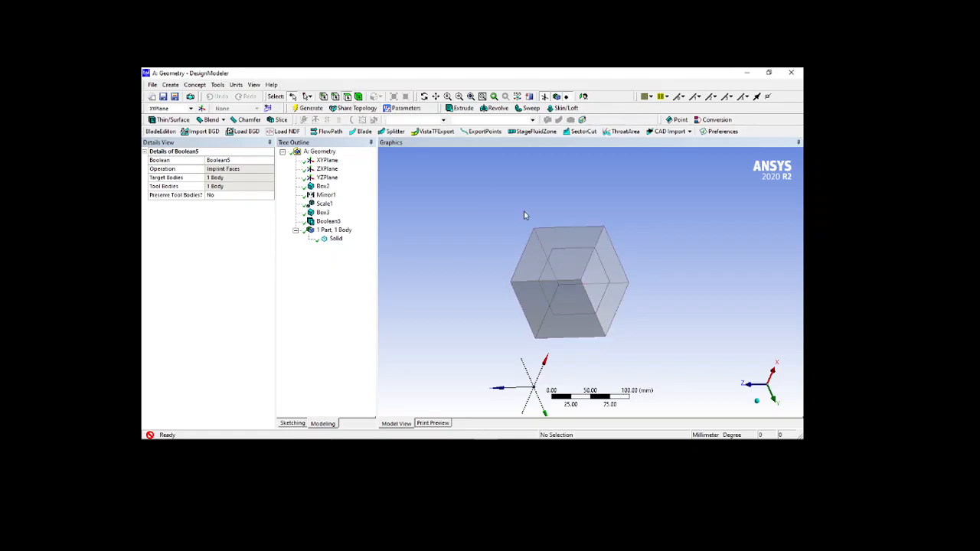
{"action": "left_click", "coordinate": [576, 267]}
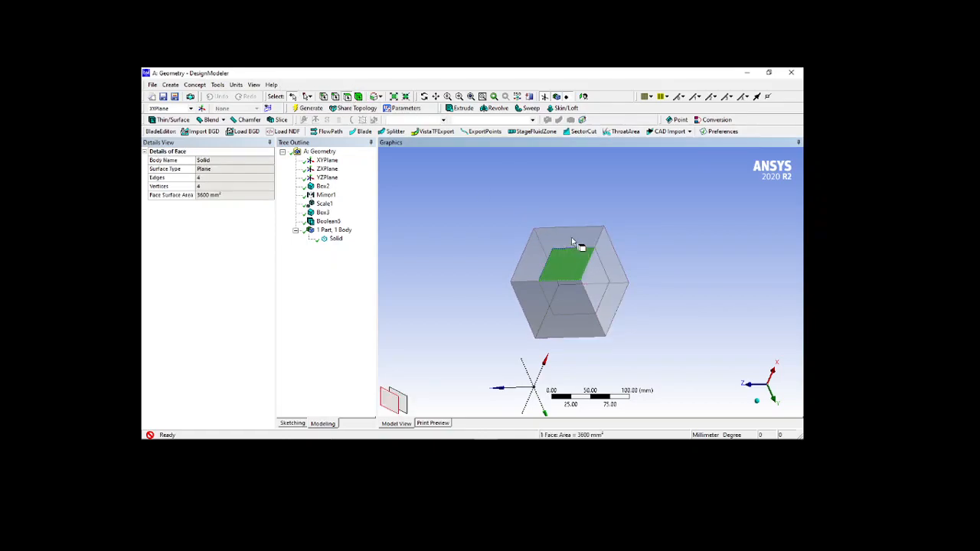
{"action": "left_click", "coordinate": [572, 242]}
{"action": "left_click", "coordinate": [576, 268]}
{"action": "left_click", "coordinate": [554, 243]}
{"action": "left_click", "coordinate": [588, 277]}
{"action": "left_click", "coordinate": [579, 295]}
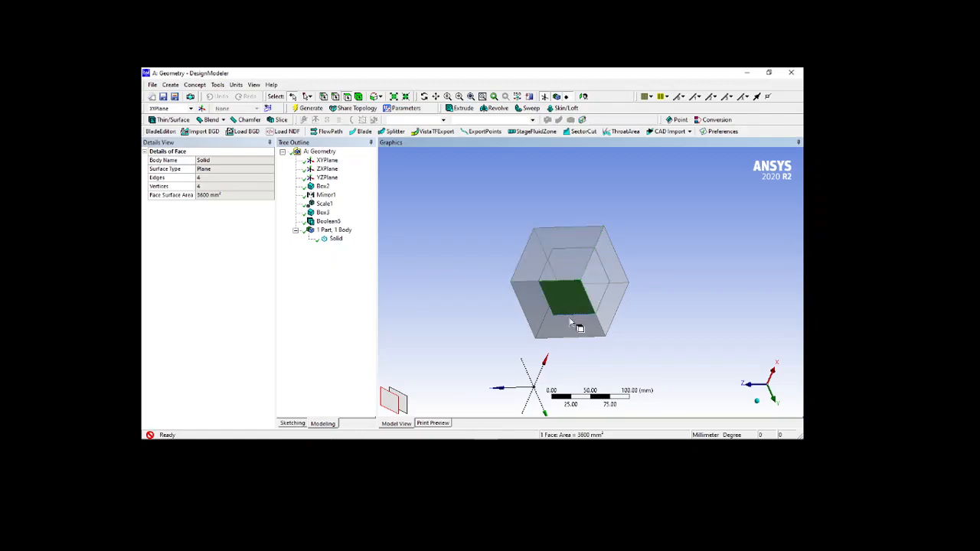
{"action": "left_click", "coordinate": [556, 319]}
{"action": "left_click", "coordinate": [621, 297]}
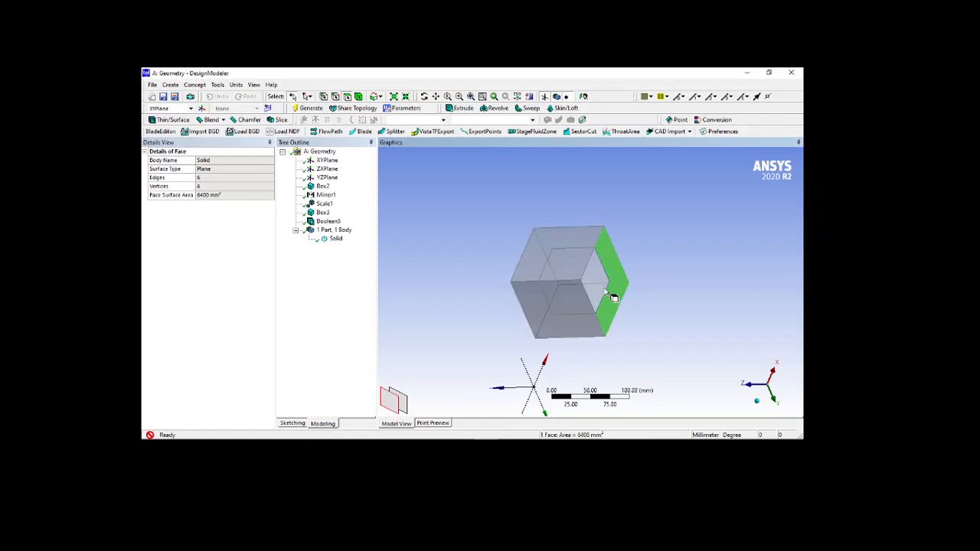
{"action": "left_click", "coordinate": [601, 289]}
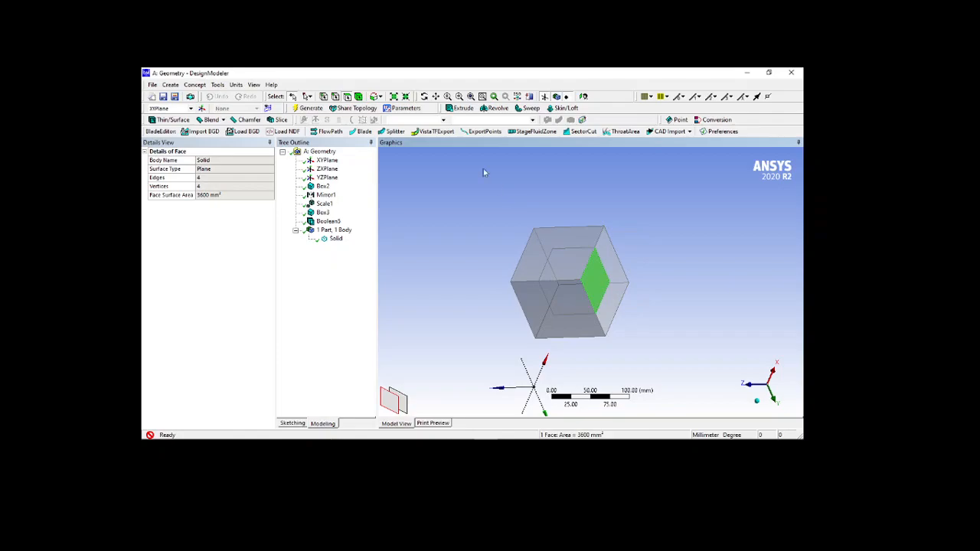
{"action": "left_click", "coordinate": [171, 85]}
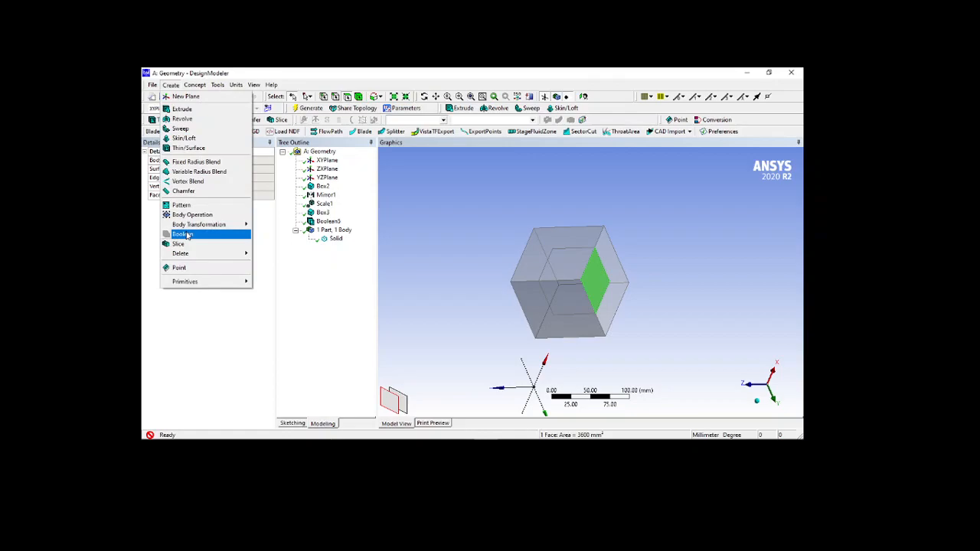
{"action": "left_click", "coordinate": [321, 289]}
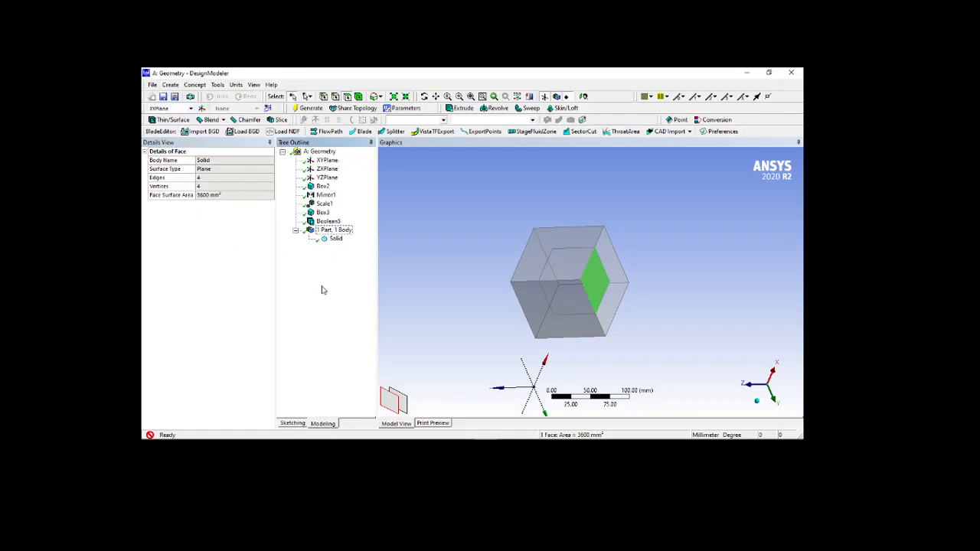
- Delete the Imprint Faces Boolean feature from the model tree
{"action": "left_click", "coordinate": [323, 222]}
{"action": "key", "text": "F5"}
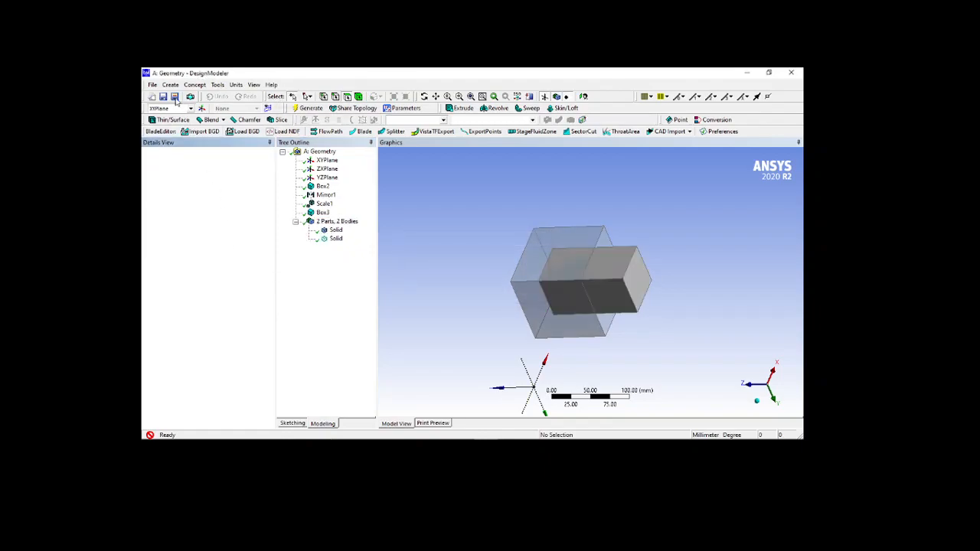
- Start a Spot Weld point feature and assign one full square face of the 100 mm box as its base face
{"action": "left_click", "coordinate": [171, 85]}
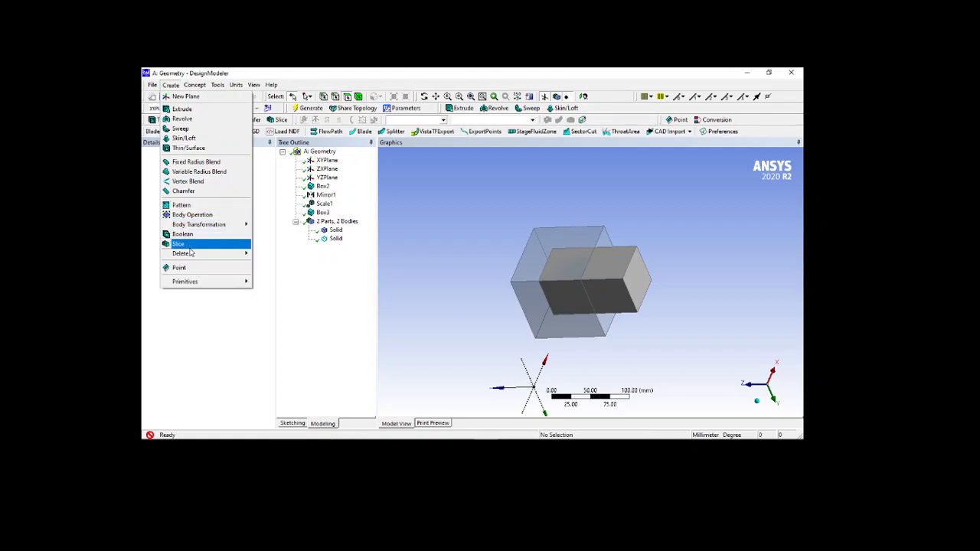
{"action": "mouse_move", "coordinate": [188, 258]}
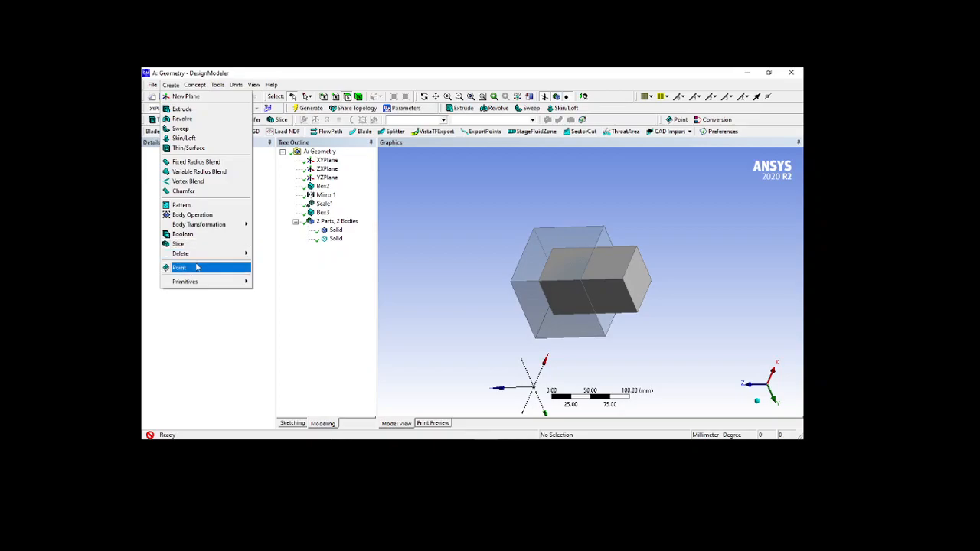
{"action": "left_click", "coordinate": [196, 268]}
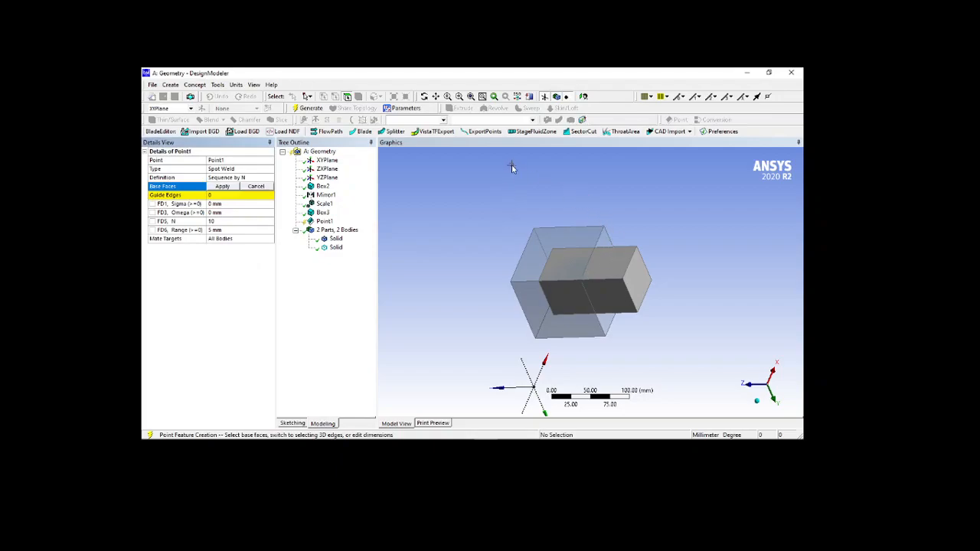
{"action": "middle_click_drag", "start_coordinate": [510, 164], "coordinate": [558, 256]}
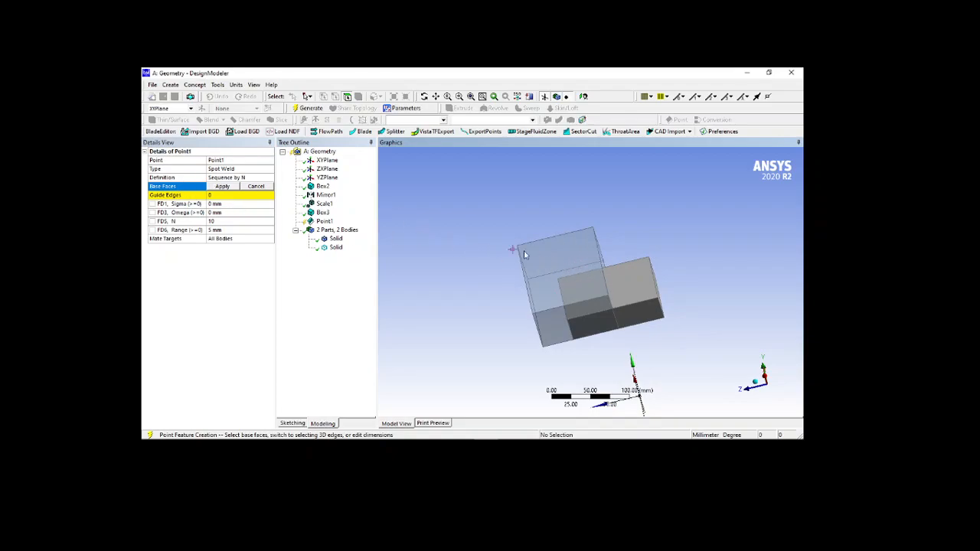
{"action": "left_click", "coordinate": [571, 273]}
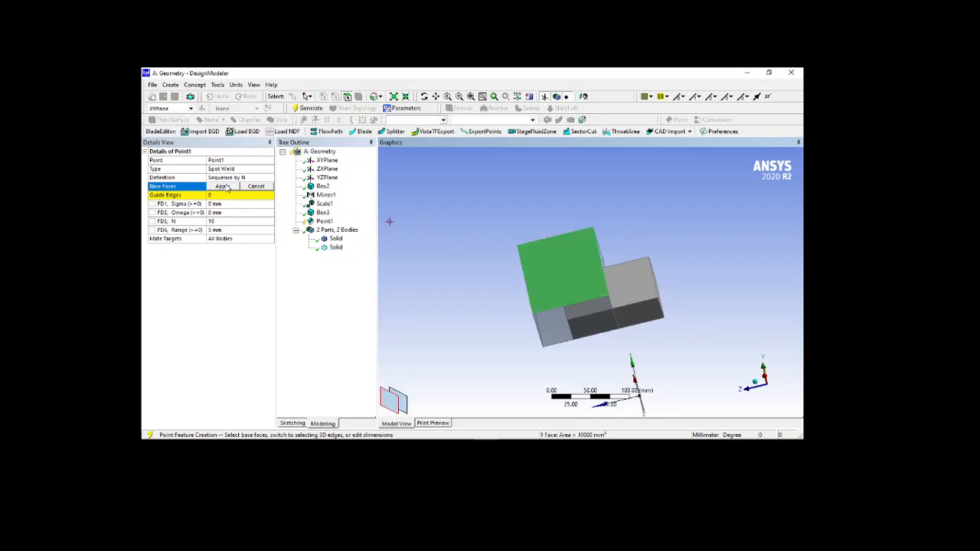
{"action": "left_click", "coordinate": [222, 187]}
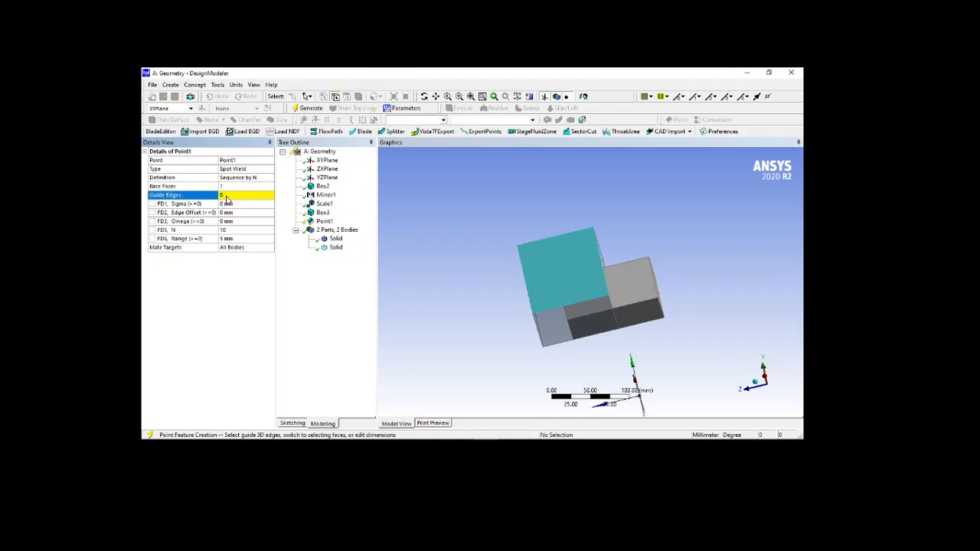
- Assign a 100 mm edge of the base face as the guide edge and generate the point feature
{"action": "left_click", "coordinate": [524, 277]}
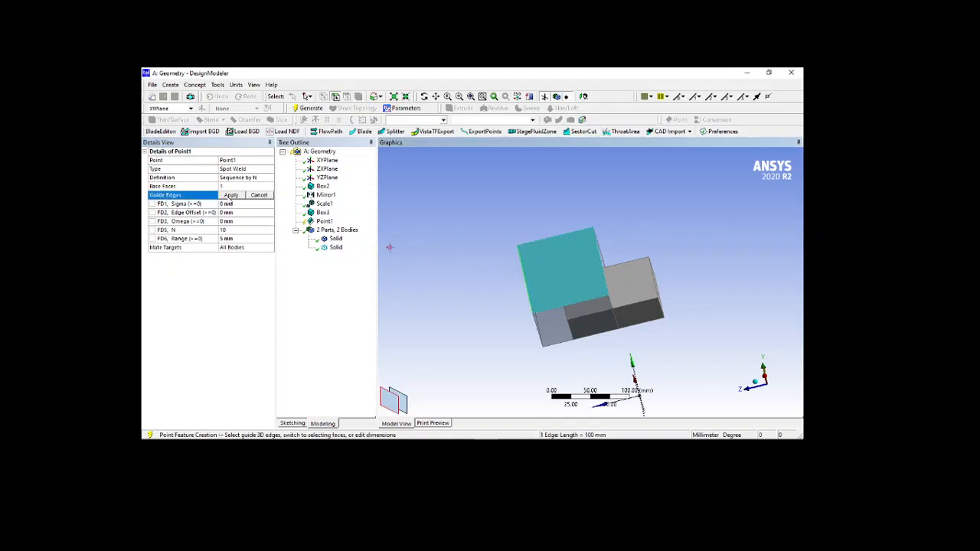
{"action": "left_click", "coordinate": [231, 196]}
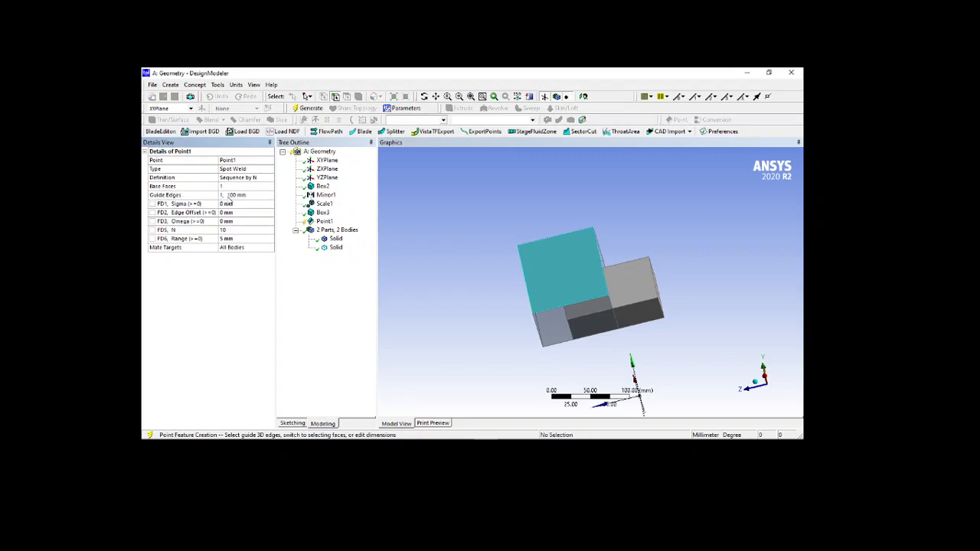
{"action": "left_click", "coordinate": [306, 109]}
{"action": "scroll", "coordinate": [470, 259], "scroll_direction": "up", "scroll_amount": 2}
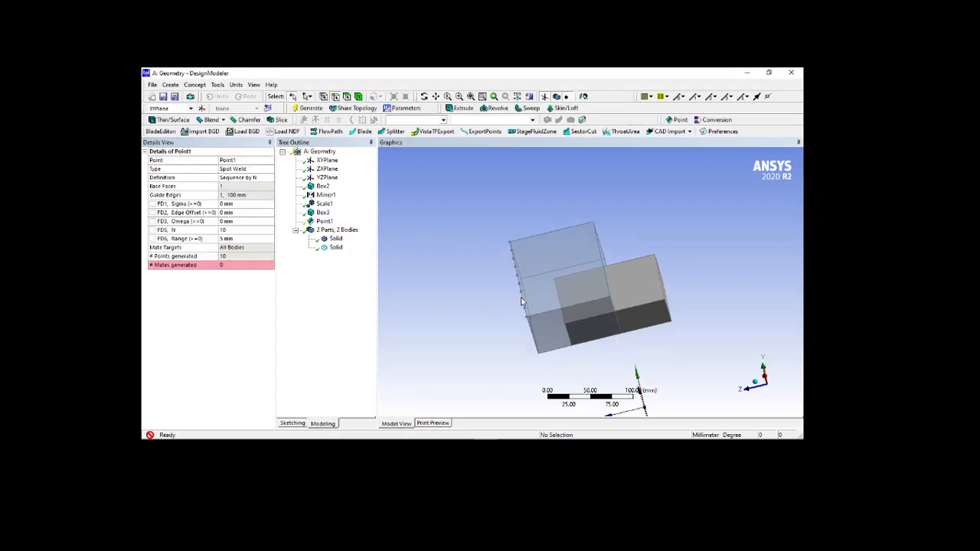
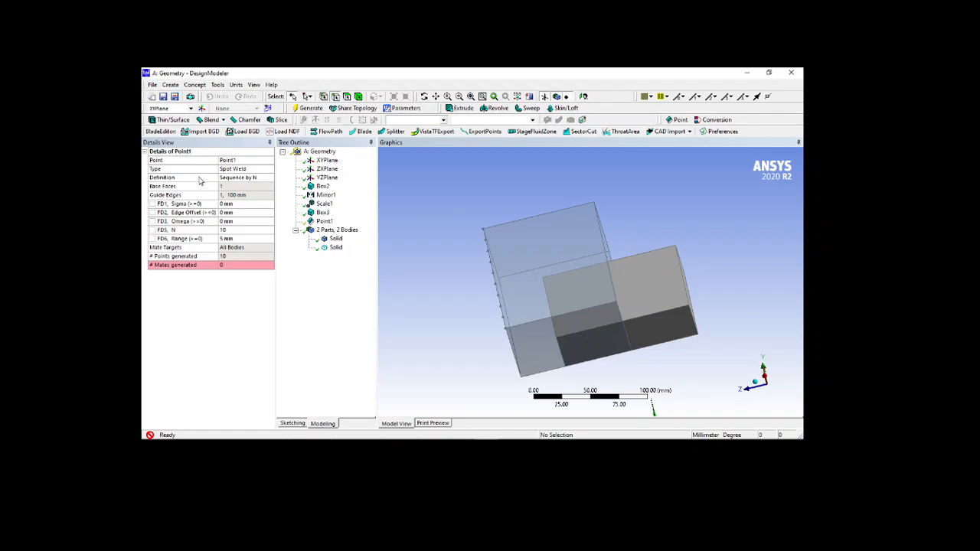
- Set the point feature's Sigma to 10 mm and Edge Offset to 5 mm, regenerating the points
{"action": "left_click", "coordinate": [242, 205]}
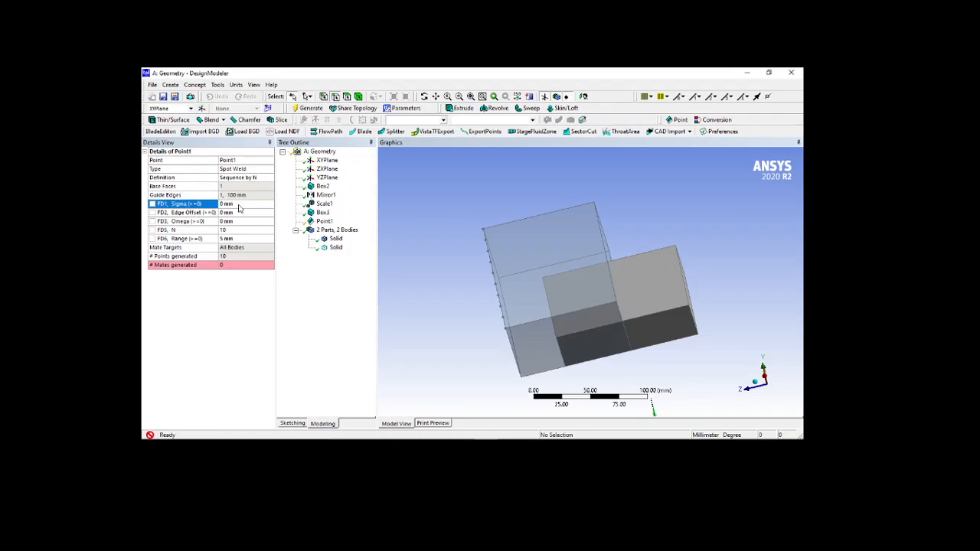
{"action": "key", "text": "Return"}
{"action": "left_click", "coordinate": [309, 108]}
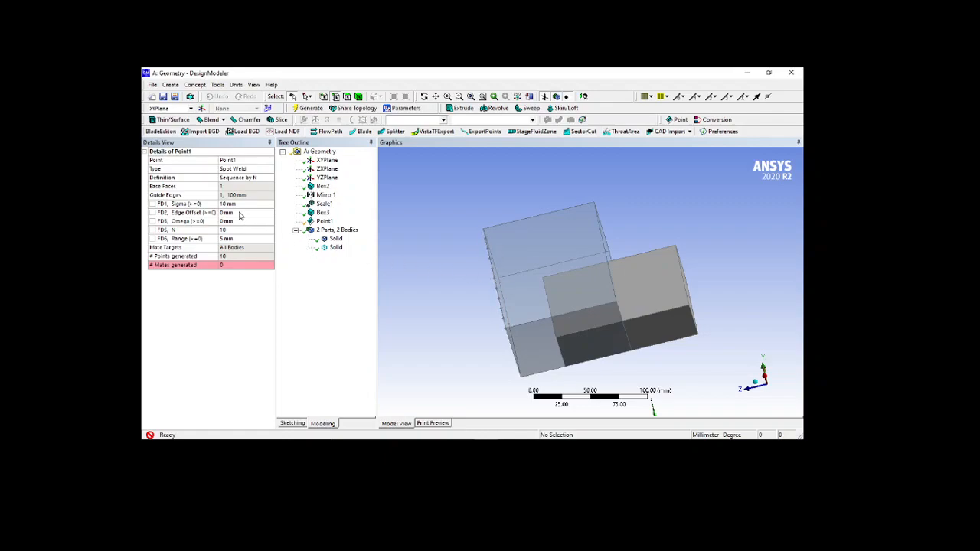
{"action": "left_click", "coordinate": [239, 213]}
{"action": "key", "text": "Return"}
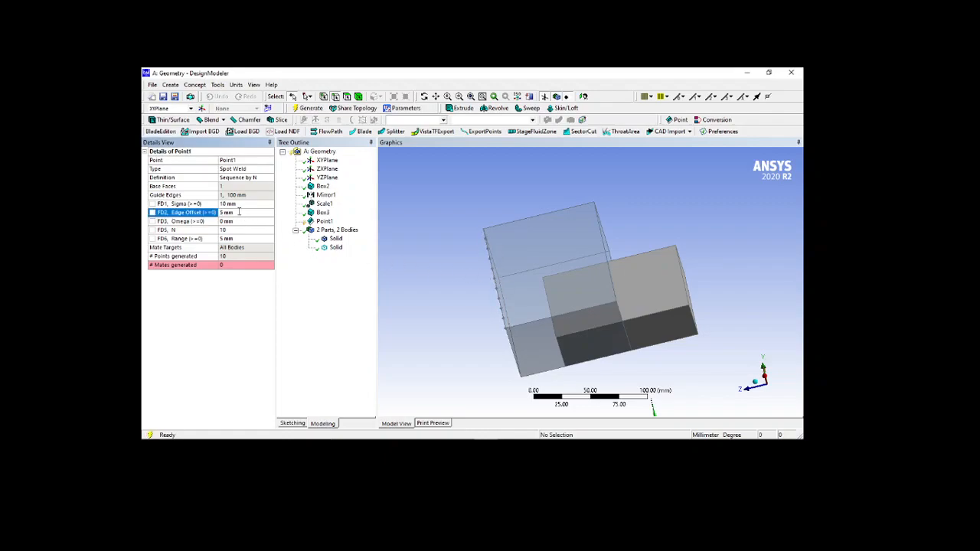
{"action": "left_click", "coordinate": [307, 108]}
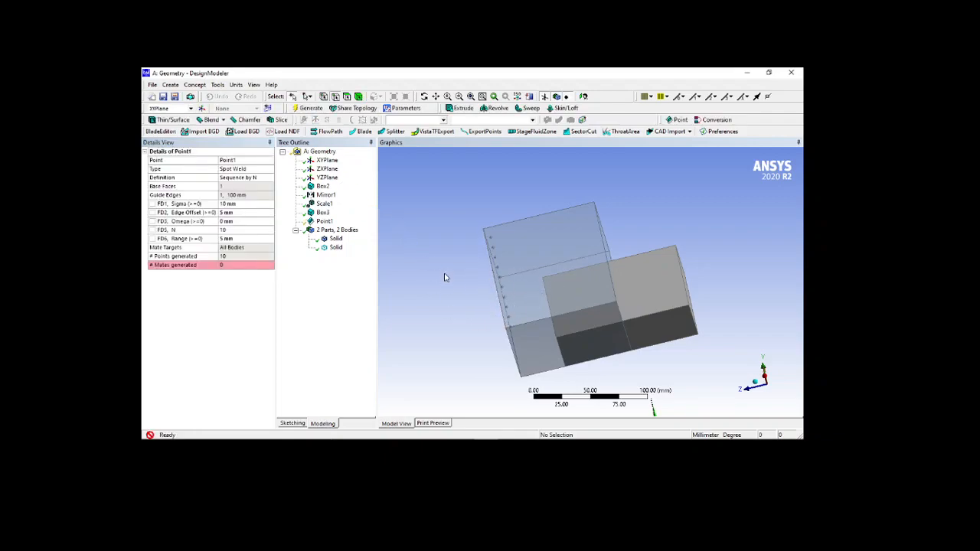
- Delete the point feature from the model tree
{"action": "left_click", "coordinate": [325, 222]}
{"action": "key", "text": "Delete"}
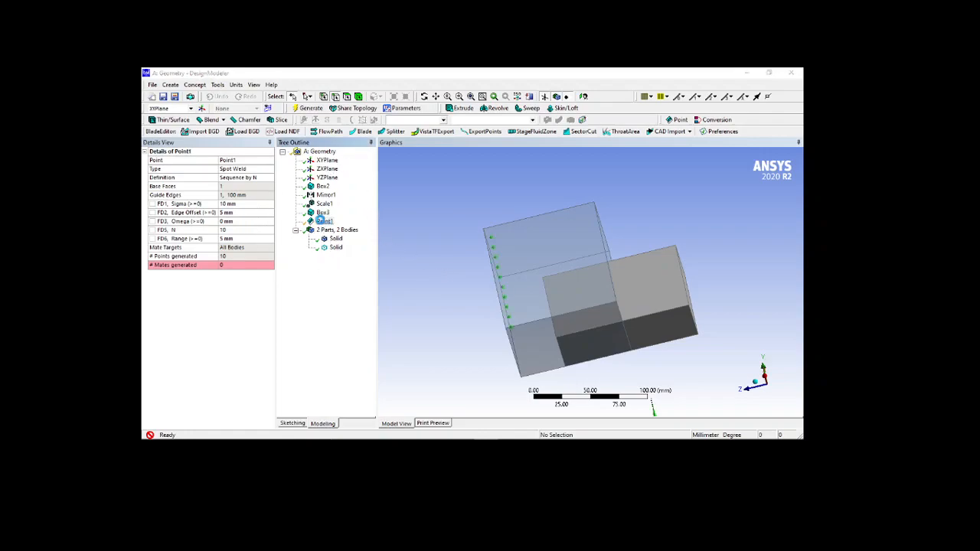
- Remove the scaled block with a Body Delete feature, leaving only the frozen 100 mm box
{"action": "left_click", "coordinate": [171, 85]}
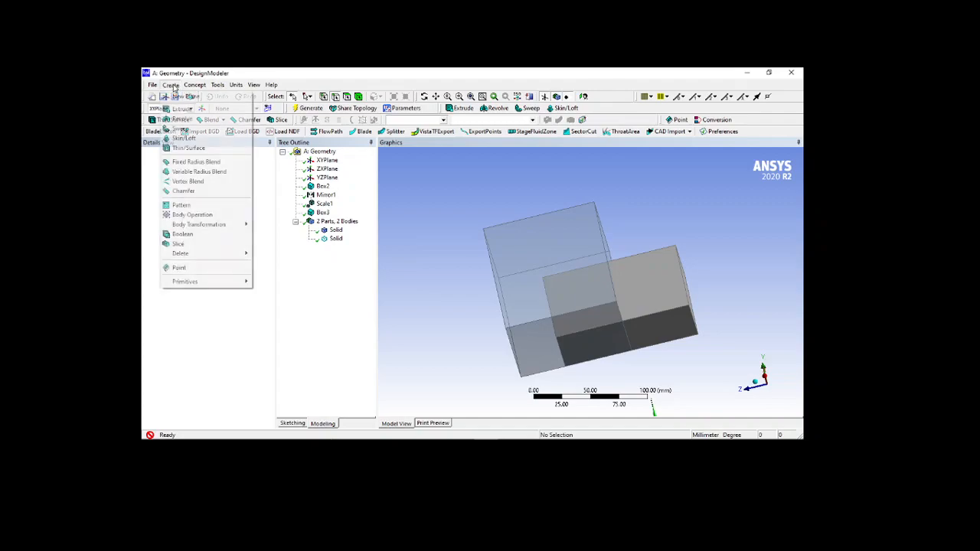
{"action": "mouse_move", "coordinate": [206, 257]}
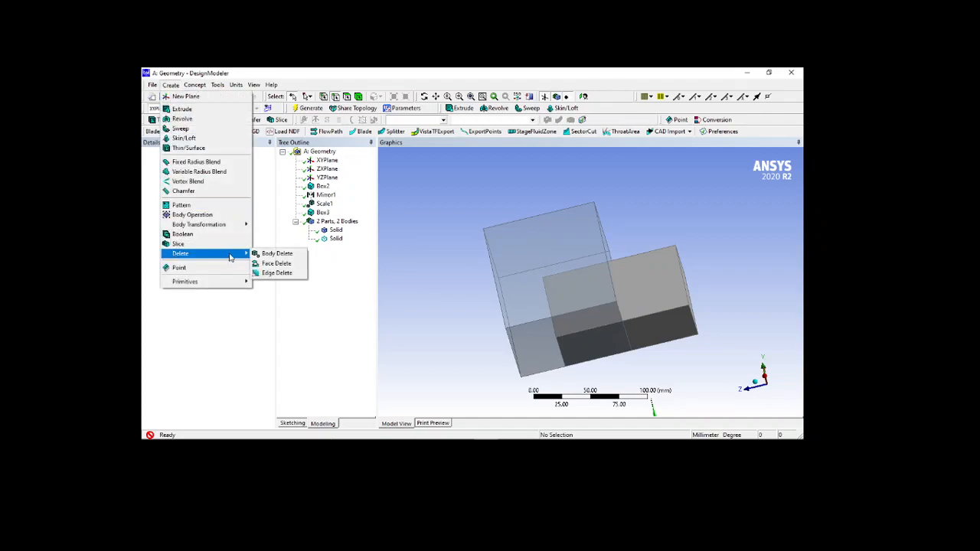
{"action": "left_click", "coordinate": [278, 254]}
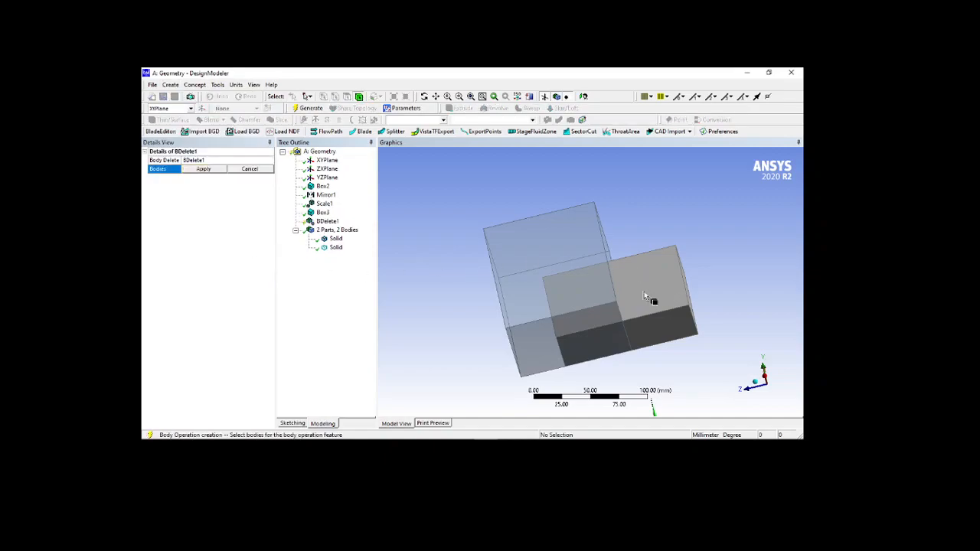
{"action": "left_click", "coordinate": [673, 302]}
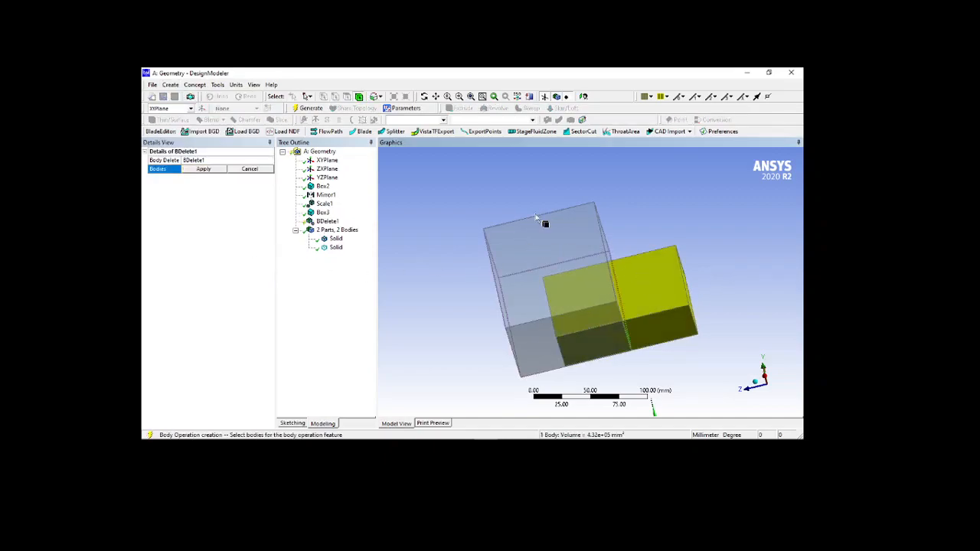
{"action": "left_click", "coordinate": [203, 169]}
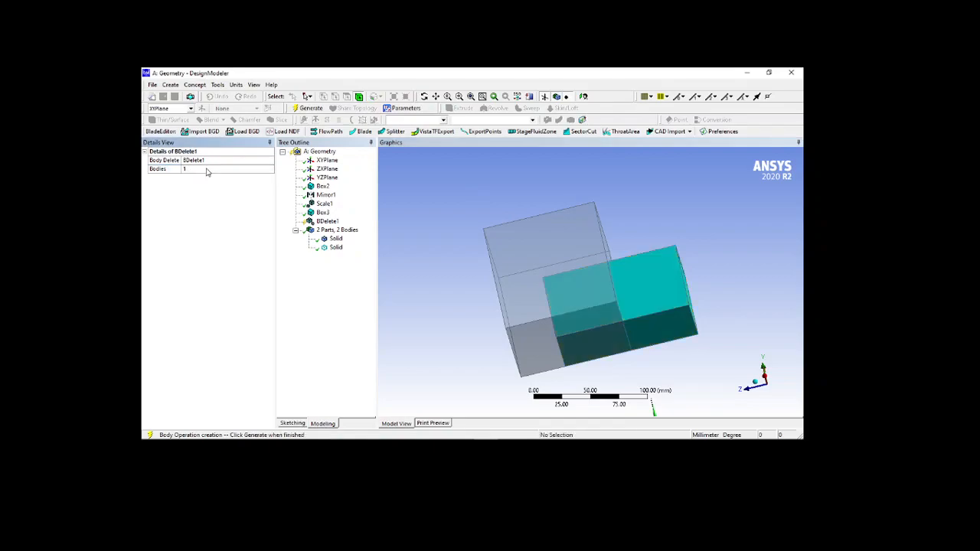
{"action": "left_click", "coordinate": [314, 109]}
{"action": "left_click_drag", "start_coordinate": [694, 230], "coordinate": [659, 295]}
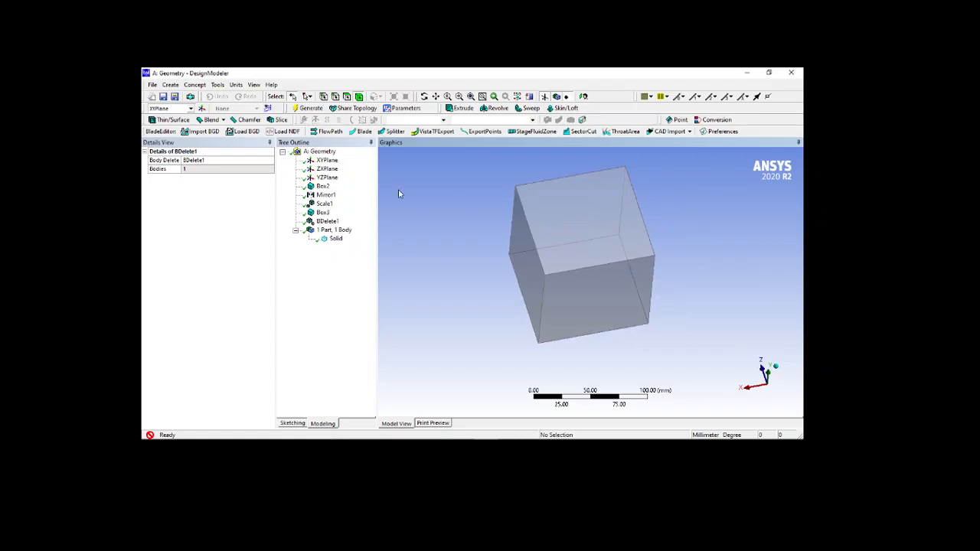
{"action": "left_click", "coordinate": [170, 84]}
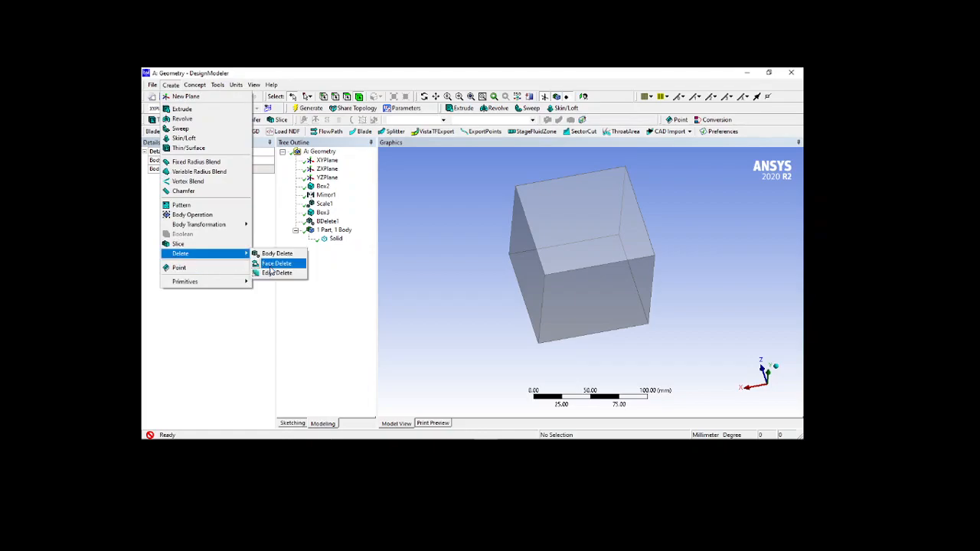
{"action": "left_click", "coordinate": [451, 242]}
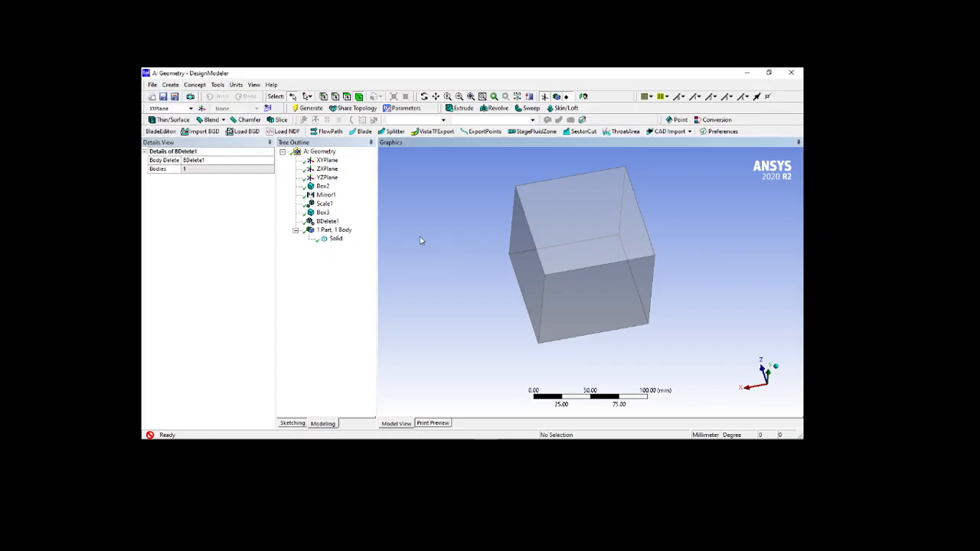
- Try to generate a Body Operation of type Sew without assigning any bodies
{"action": "left_click", "coordinate": [170, 84]}
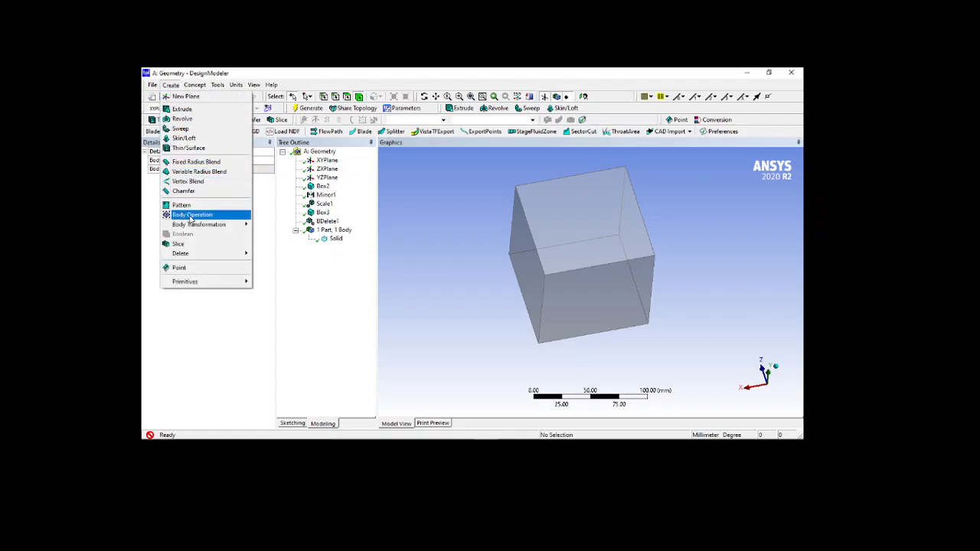
{"action": "left_click", "coordinate": [191, 218]}
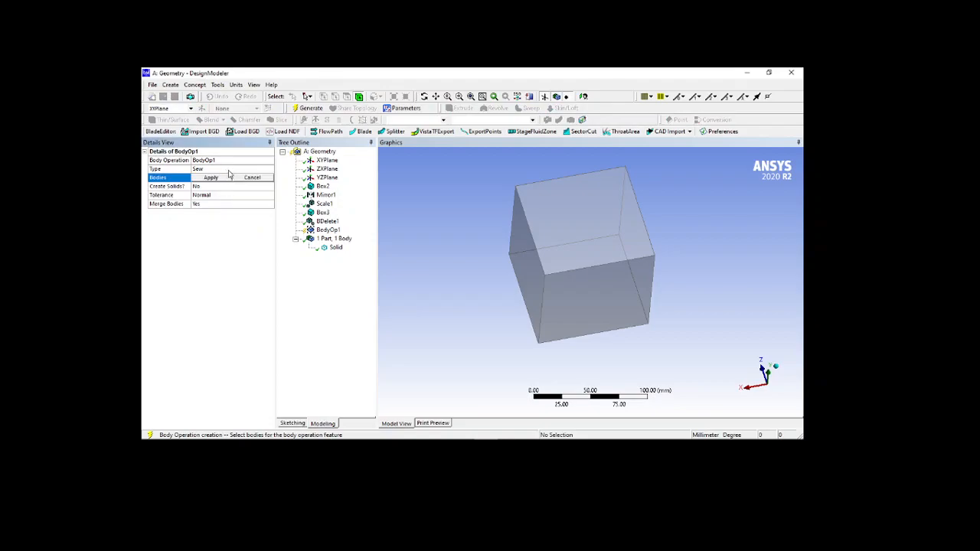
{"action": "left_click", "coordinate": [239, 171]}
{"action": "left_click", "coordinate": [269, 169]}
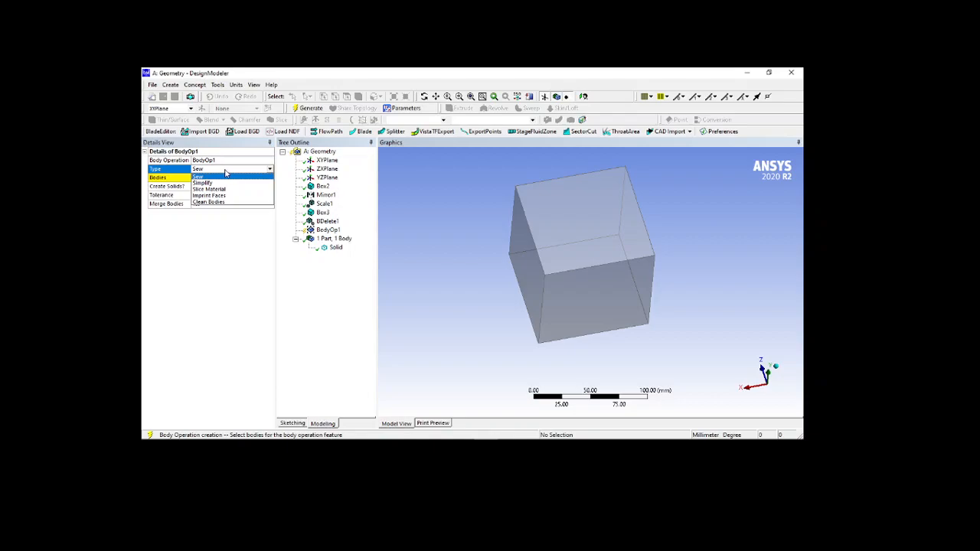
{"action": "left_click", "coordinate": [226, 174]}
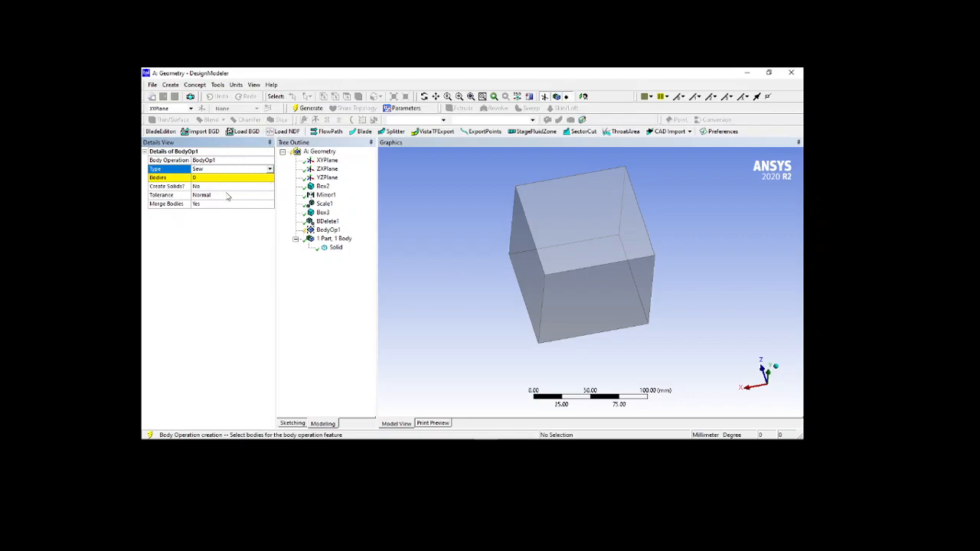
{"action": "left_click", "coordinate": [308, 108]}
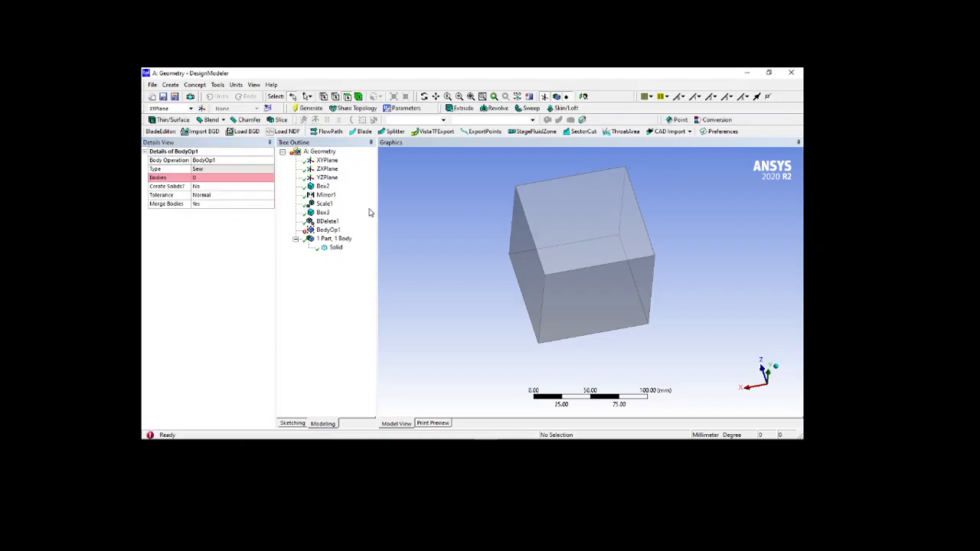
- Delete the Sew body operation from the model tree
{"action": "left_click", "coordinate": [328, 231]}
{"action": "key", "text": "Delete"}
{"action": "key", "text": "Return"}
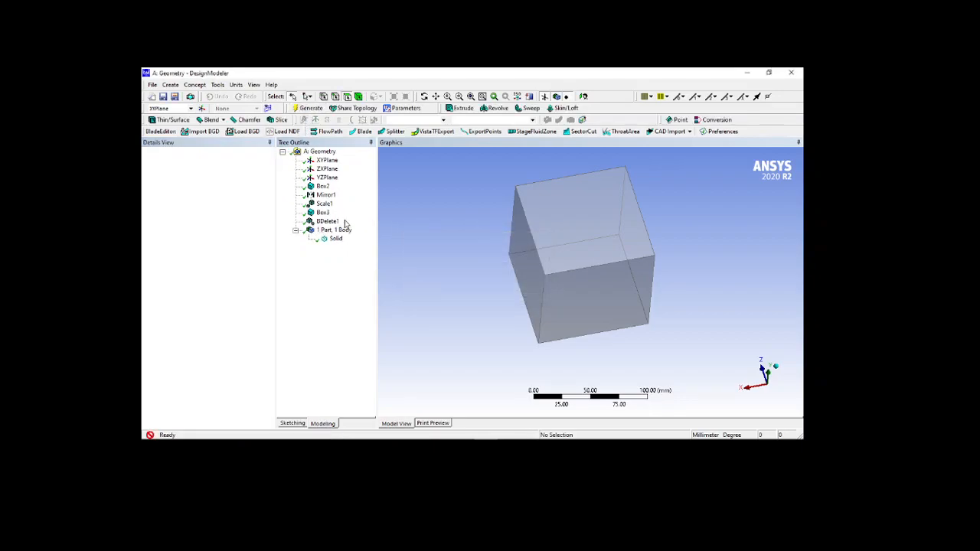
- Delete the body delete feature BDelete1 and the scale feature Scale1 from the model tree
{"action": "left_click", "coordinate": [330, 222]}
{"action": "key", "text": "Delete"}
{"action": "key", "text": "Return"}
{"action": "left_click", "coordinate": [322, 204]}
{"action": "key", "text": "Delete"}
{"action": "key", "text": "Return"}
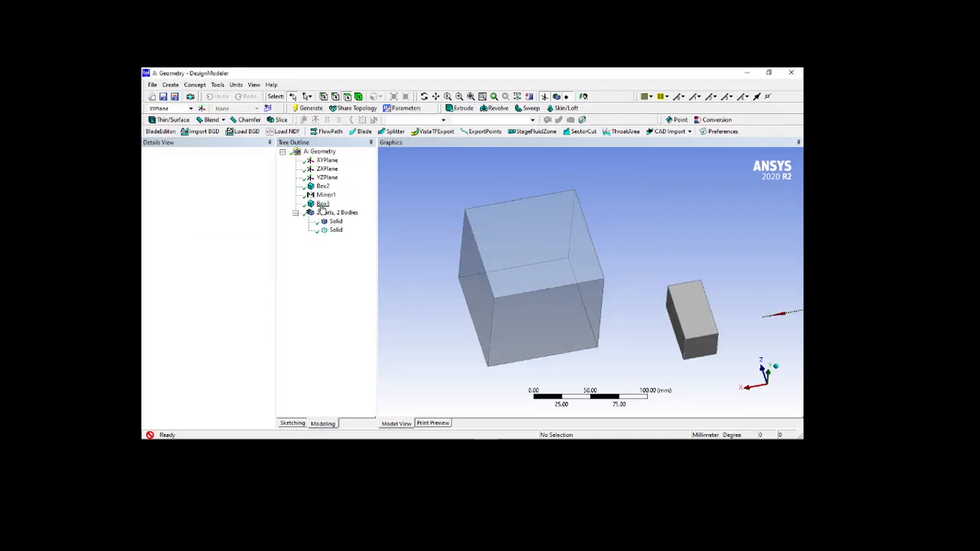
- Delete the Box3 and Mirror1 features so that Box2 is the only remaining modeling feature
{"action": "left_click", "coordinate": [322, 205]}
{"action": "key", "text": "Delete"}
{"action": "key", "text": "Return"}
{"action": "left_click", "coordinate": [322, 197]}
{"action": "key", "text": "Delete"}
{"action": "key", "text": "Return"}
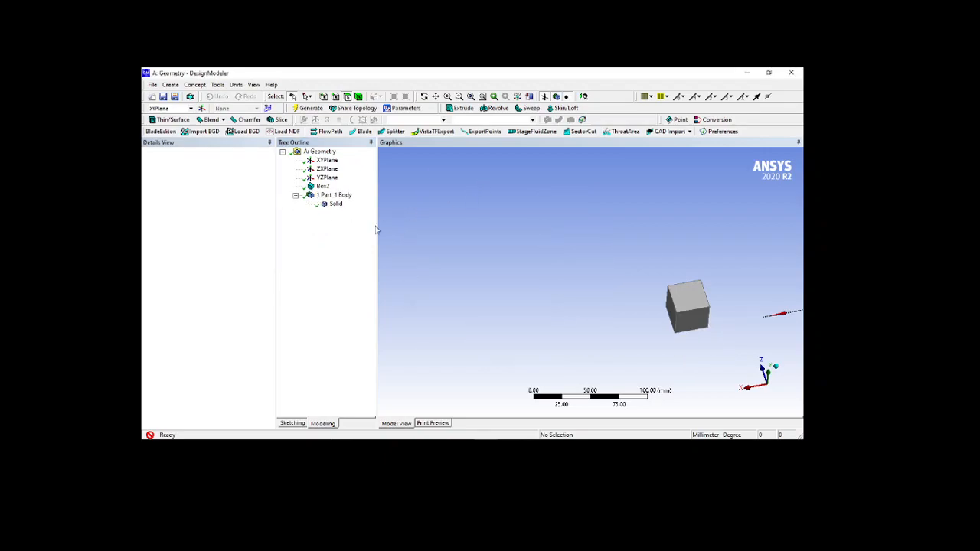
- Start a new plane of type From Plane with the XYPlane as its base plane
{"action": "left_click", "coordinate": [170, 85]}
{"action": "left_click", "coordinate": [171, 85]}
{"action": "left_click", "coordinate": [170, 86]}
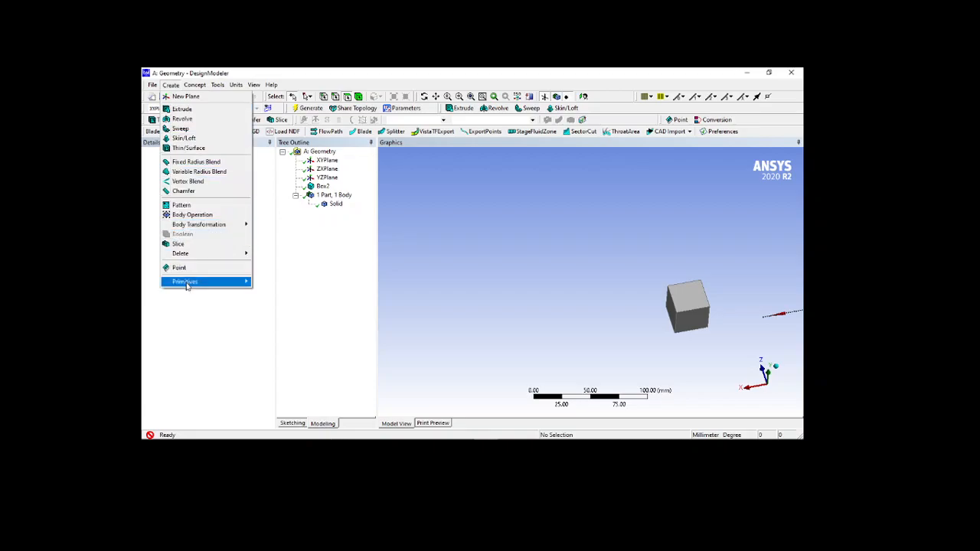
{"action": "mouse_move", "coordinate": [207, 289]}
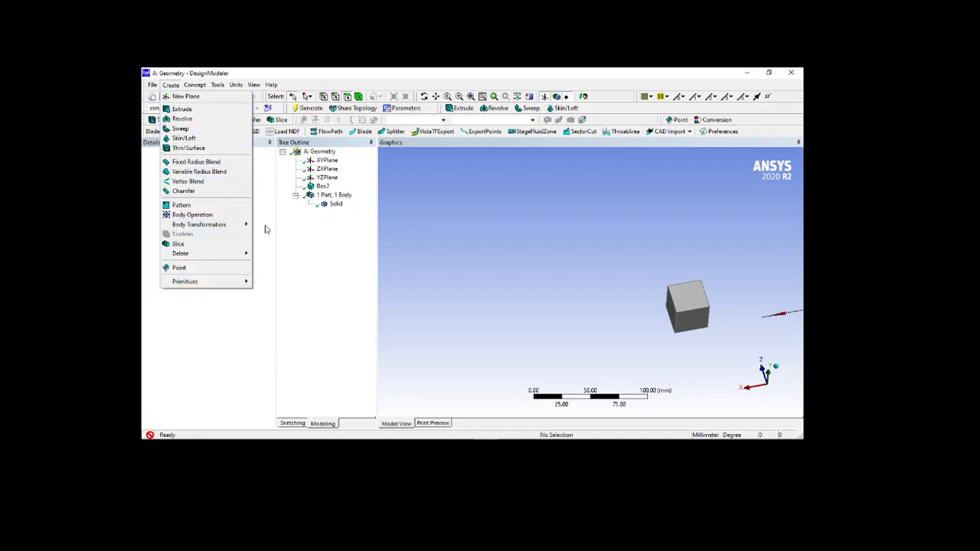
{"action": "left_click", "coordinate": [192, 101]}
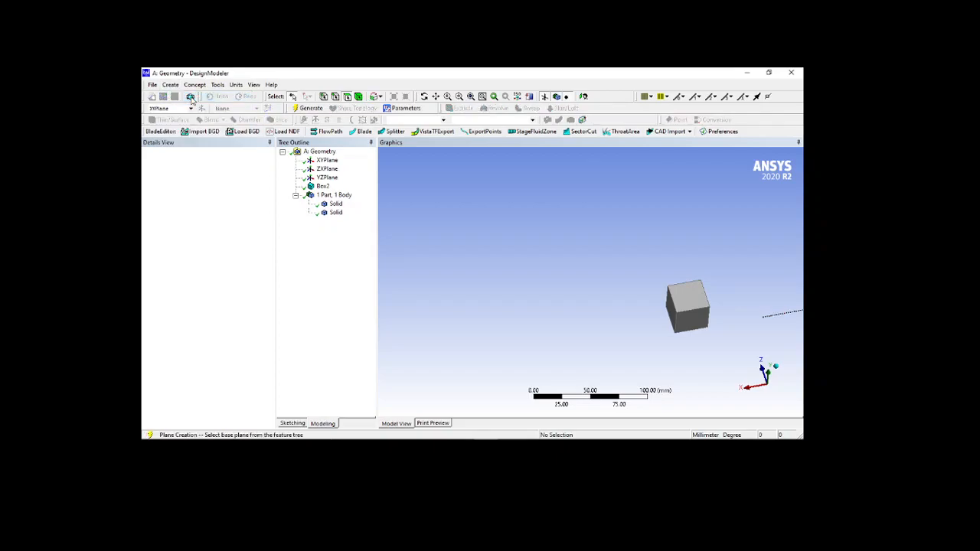
{"action": "scroll", "coordinate": [569, 230], "scroll_direction": "down", "scroll_amount": 4}
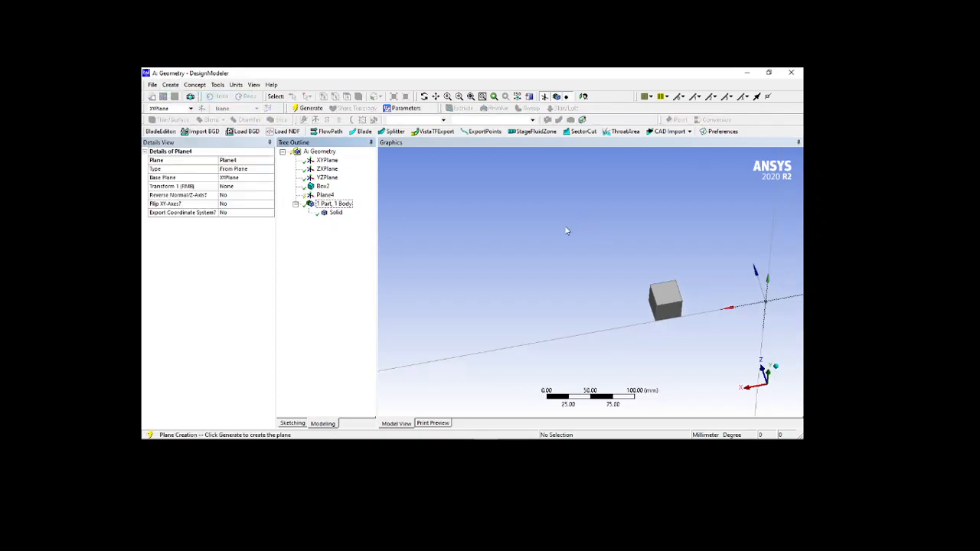
{"action": "middle_click_drag", "start_coordinate": [661, 292], "coordinate": [540, 270], "text": "ctrl"}
{"action": "middle_click_drag", "start_coordinate": [549, 309], "coordinate": [588, 309]}
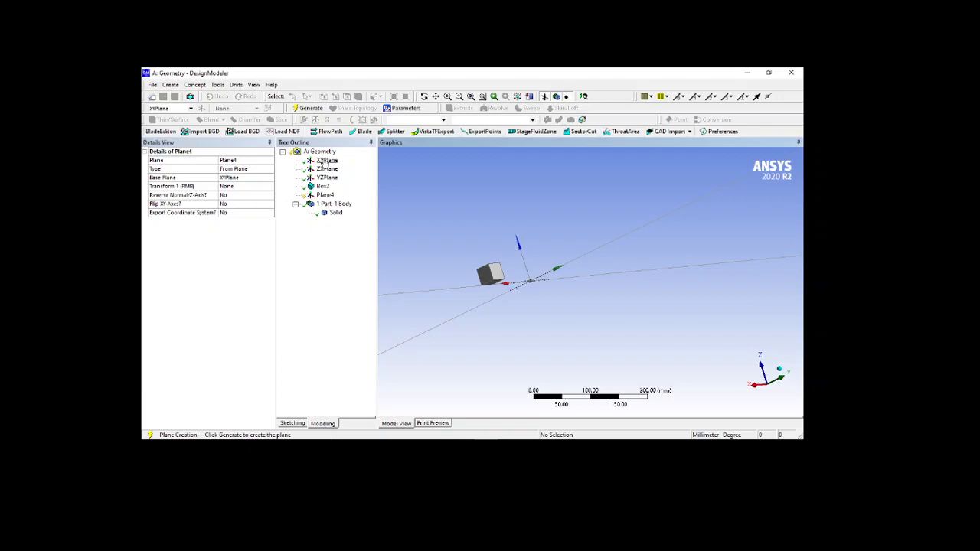
{"action": "left_click", "coordinate": [246, 178]}
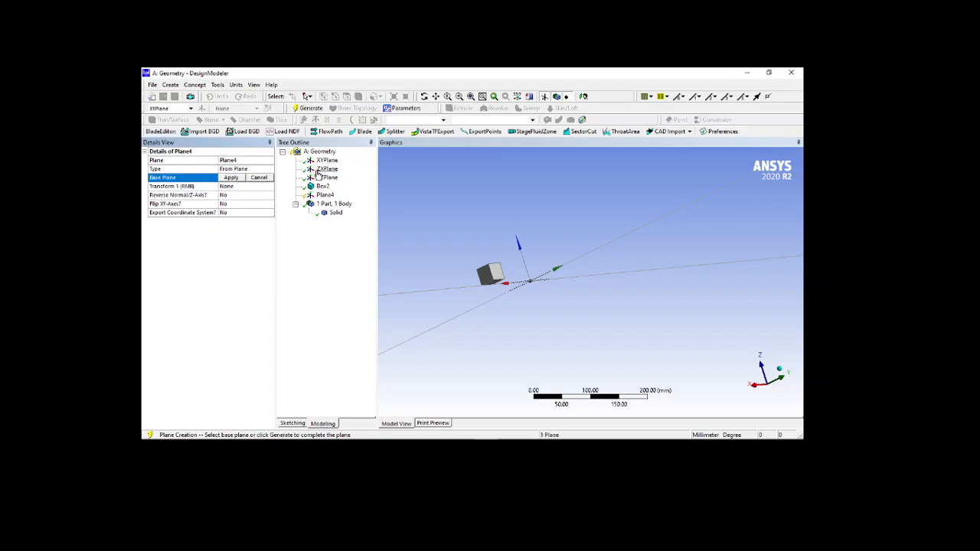
{"action": "left_click", "coordinate": [232, 178]}
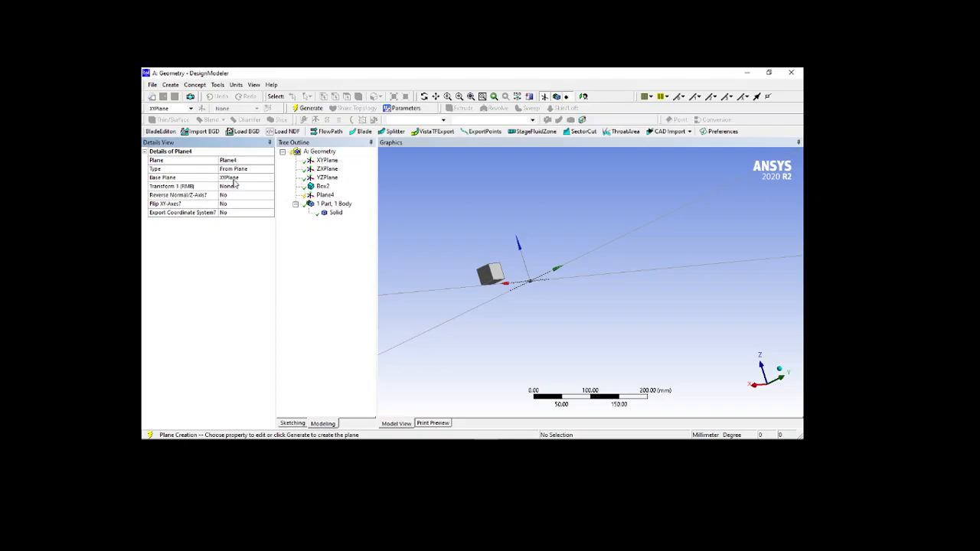
- Add an Offset X transform of 100 mm to the new plane
{"action": "left_click", "coordinate": [239, 189]}
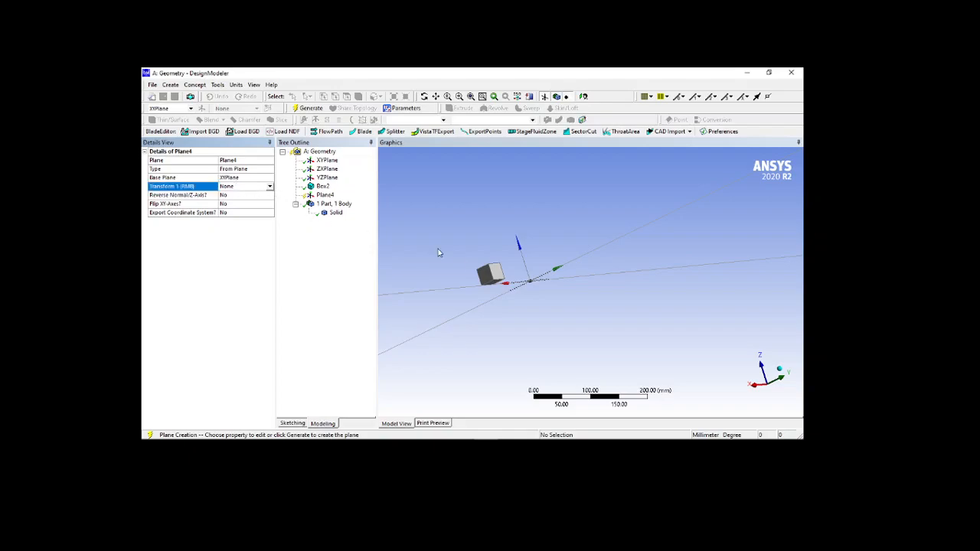
{"action": "middle_click_drag", "start_coordinate": [520, 310], "coordinate": [527, 303]}
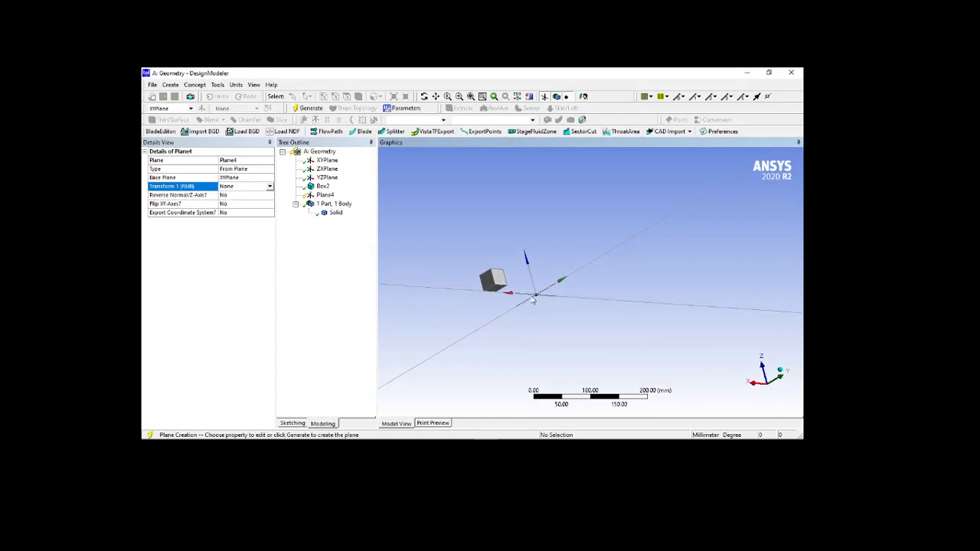
{"action": "middle_click_drag", "start_coordinate": [600, 332], "coordinate": [534, 324]}
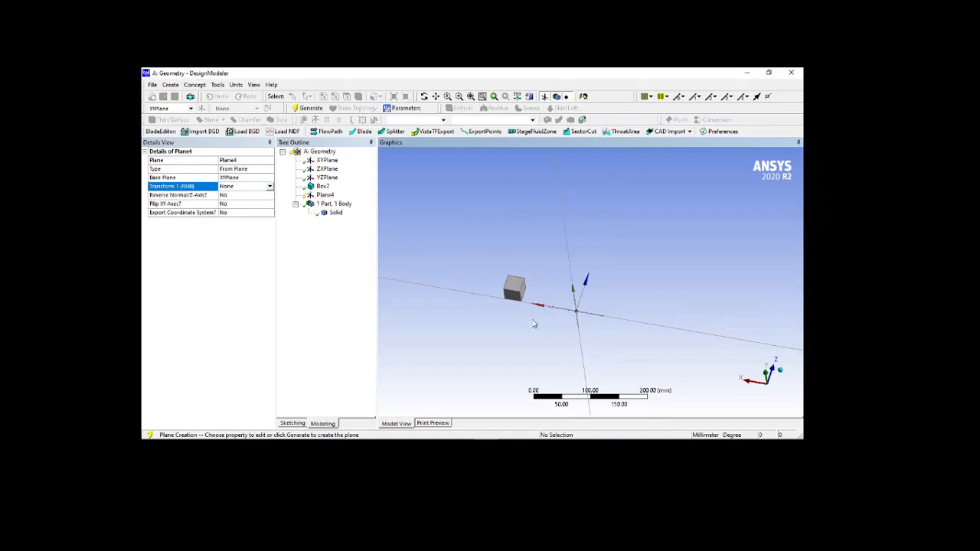
{"action": "left_click", "coordinate": [270, 187]}
{"action": "left_click", "coordinate": [240, 217]}
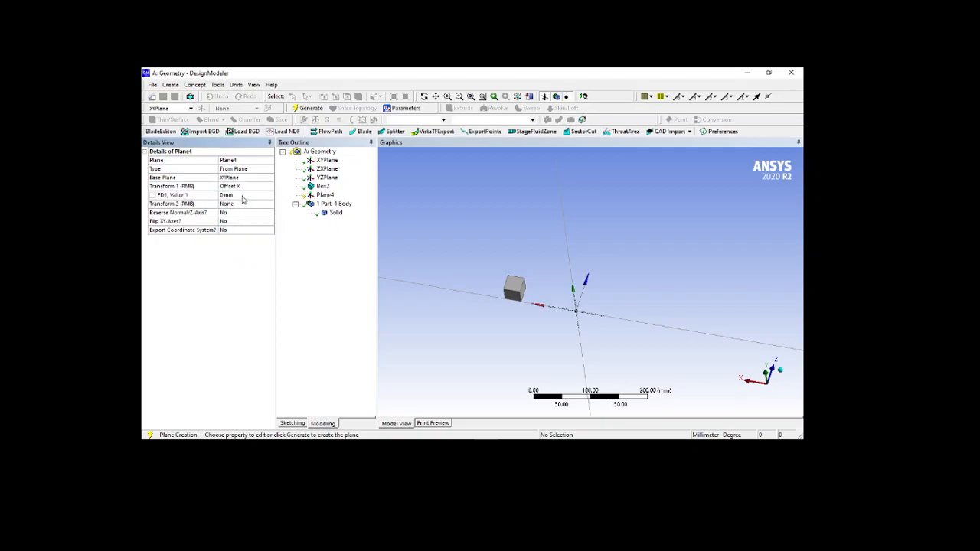
{"action": "left_click", "coordinate": [242, 197]}
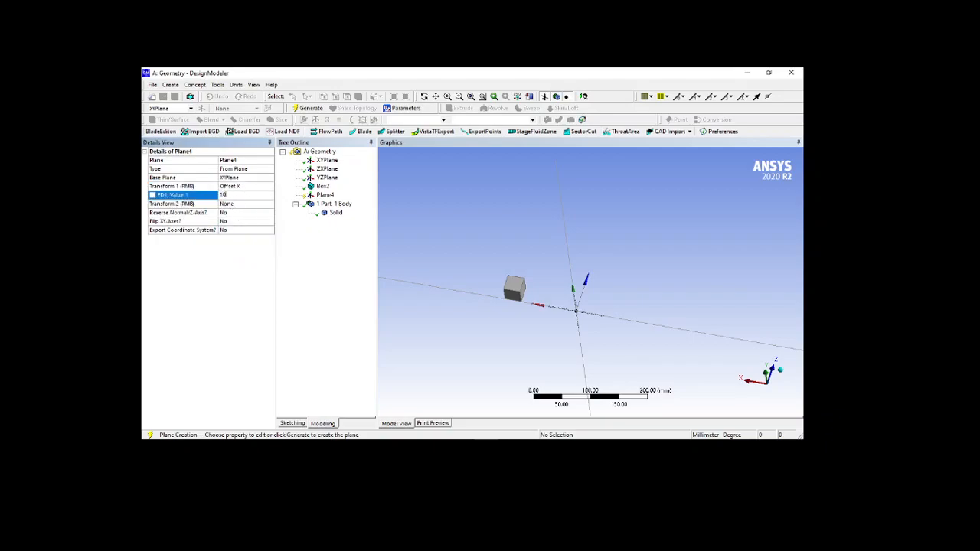
{"action": "key", "text": "Return"}
{"action": "middle_click_drag", "start_coordinate": [480, 264], "coordinate": [517, 241]}
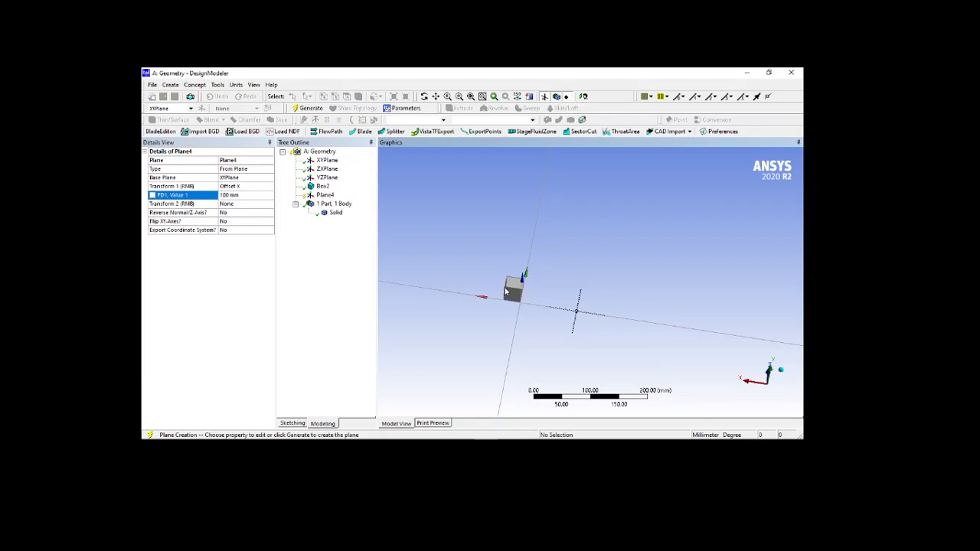
- Set the new plane's X offset to 130 mm
{"action": "left_click", "coordinate": [246, 196]}
{"action": "type", "text": "130"}
{"action": "key", "text": "Return"}
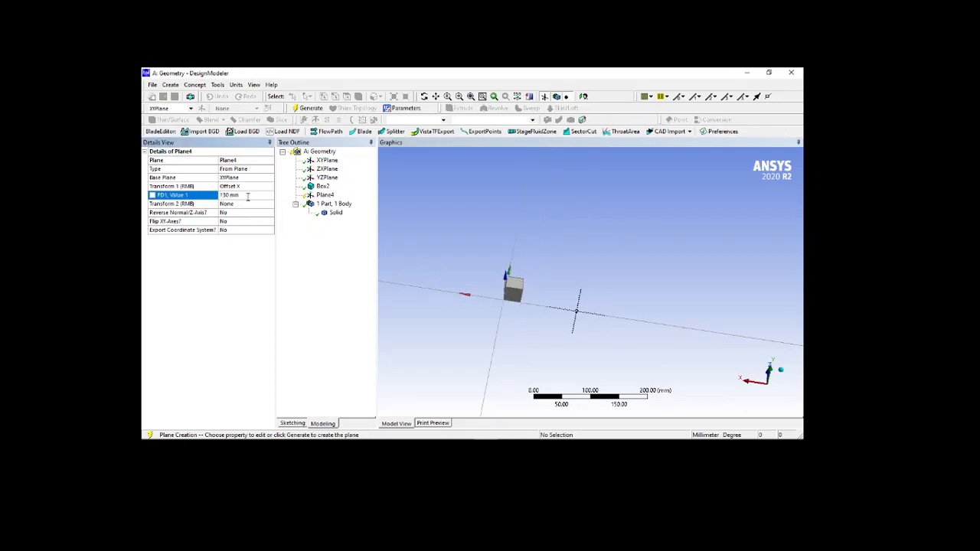
{"action": "middle_click_drag", "start_coordinate": [569, 258], "coordinate": [505, 287]}
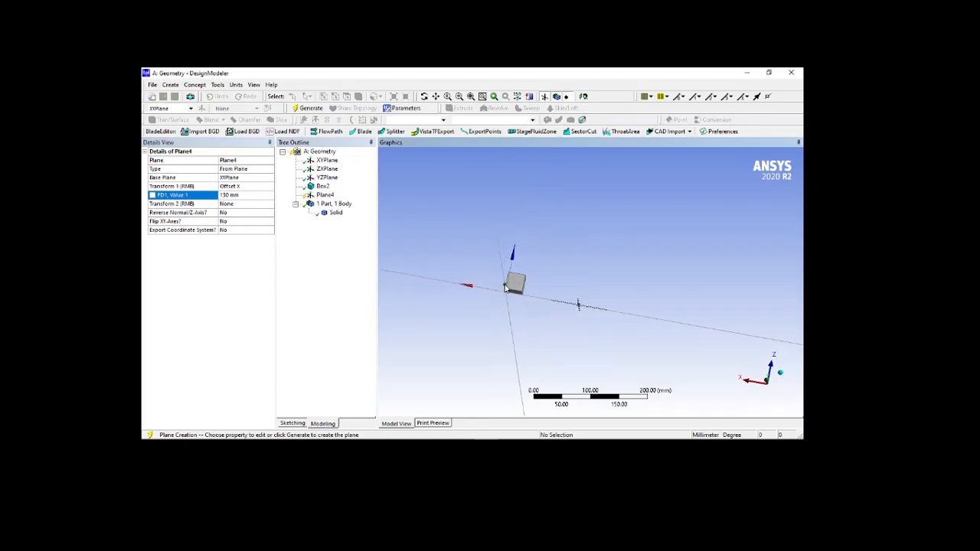
- Add an Offset Y of 30 mm as the plane's second transform and check its position against the box
{"action": "left_click", "coordinate": [237, 206]}
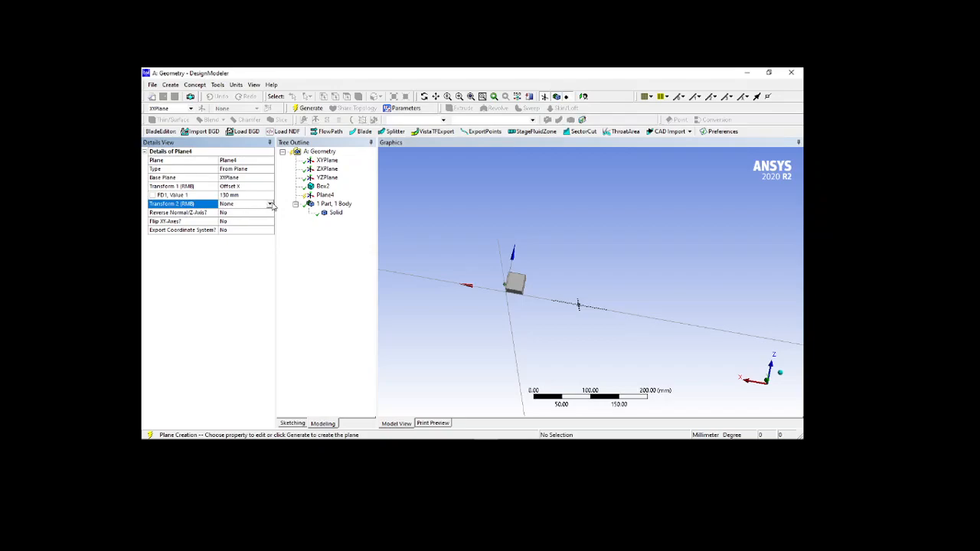
{"action": "left_click", "coordinate": [270, 205]}
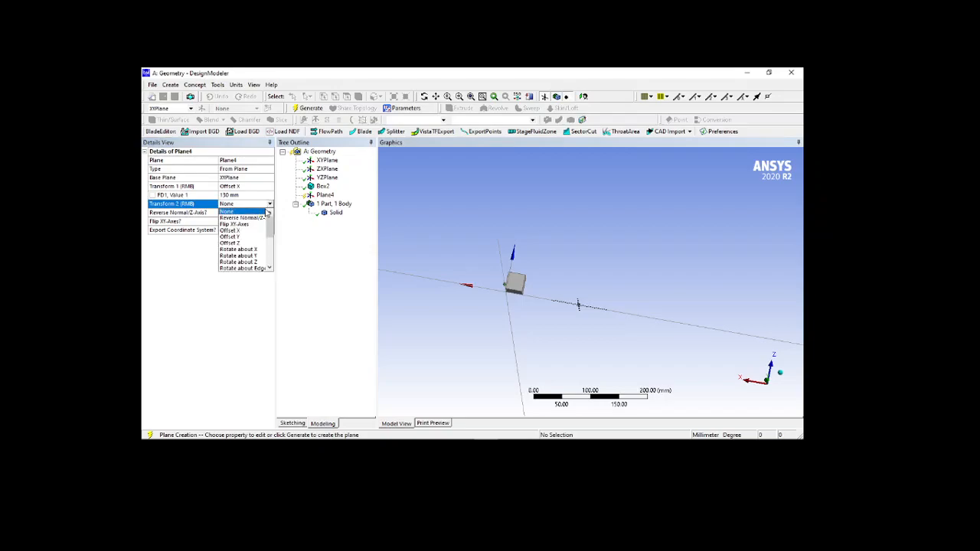
{"action": "left_click", "coordinate": [241, 240]}
{"action": "left_click", "coordinate": [243, 212]}
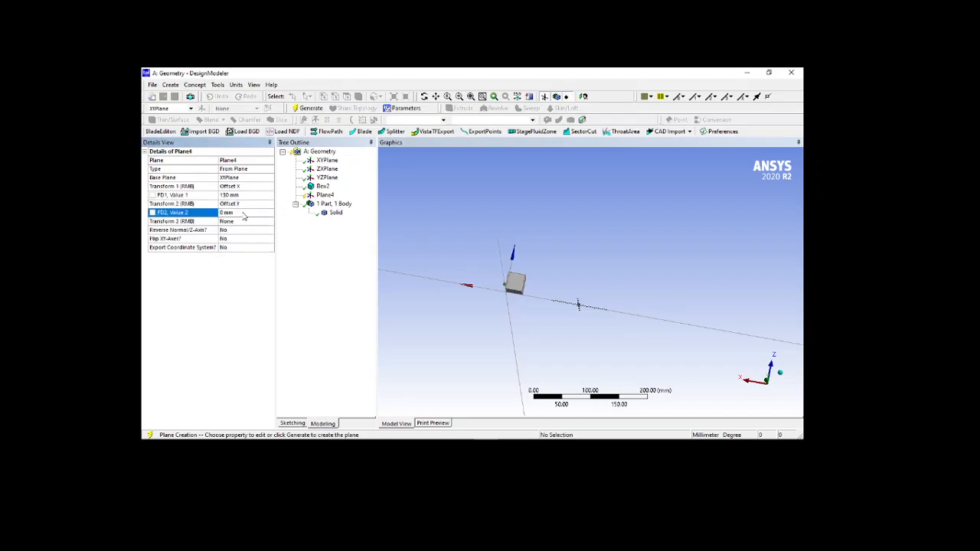
{"action": "key", "text": "Return"}
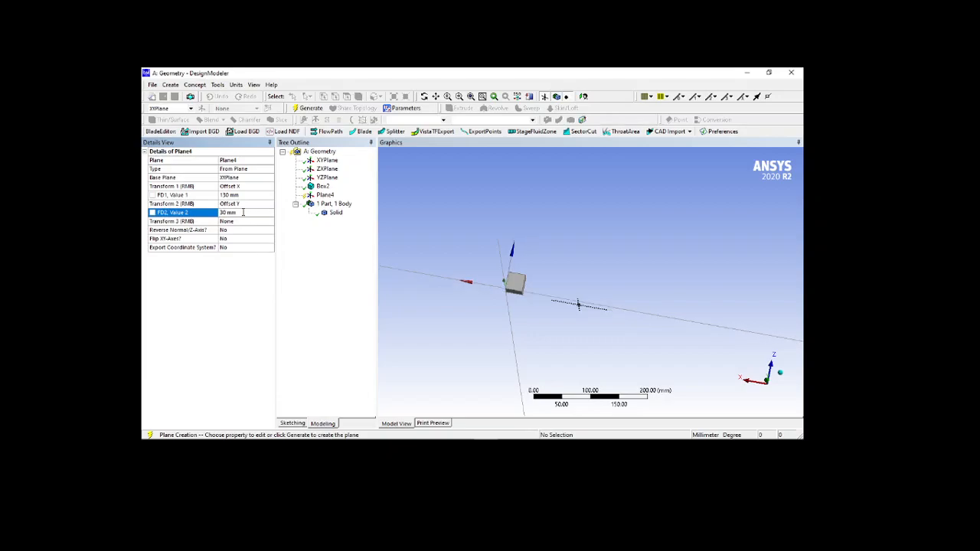
{"action": "middle_click_drag", "start_coordinate": [558, 217], "coordinate": [580, 270]}
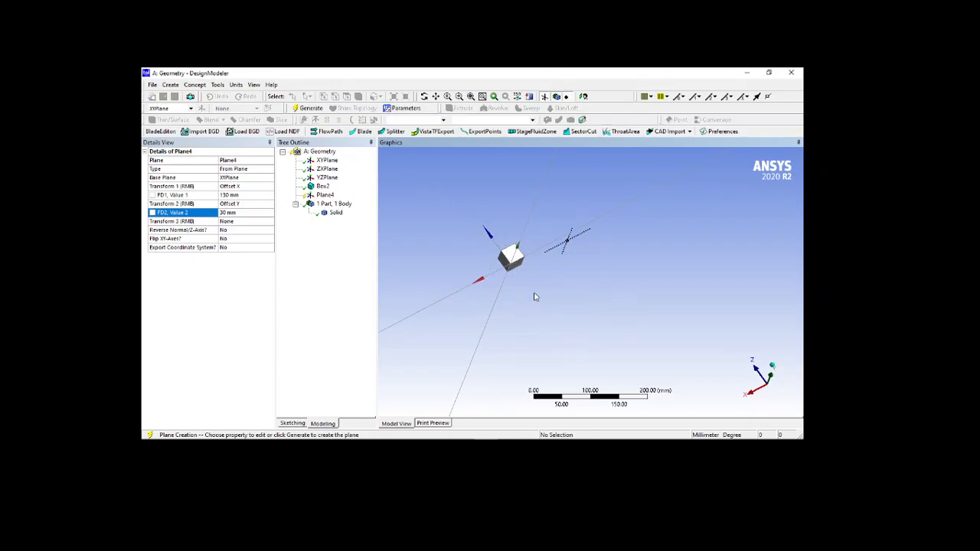
{"action": "middle_click_drag", "start_coordinate": [516, 295], "coordinate": [582, 271]}
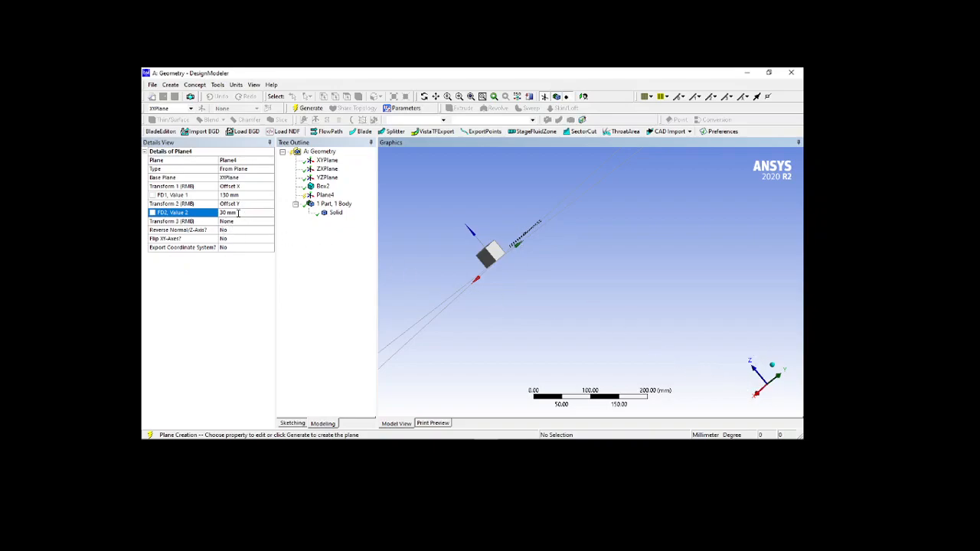
{"action": "middle_click_drag", "start_coordinate": [549, 322], "coordinate": [512, 296]}
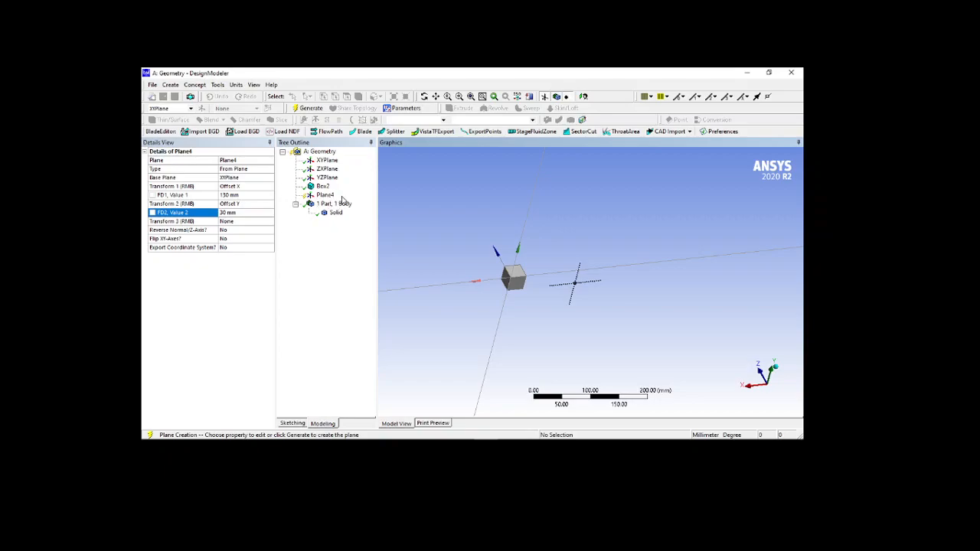
- Generate the offset plane and select it in the model tree to inspect its axes relative to the box
{"action": "left_click", "coordinate": [308, 108]}
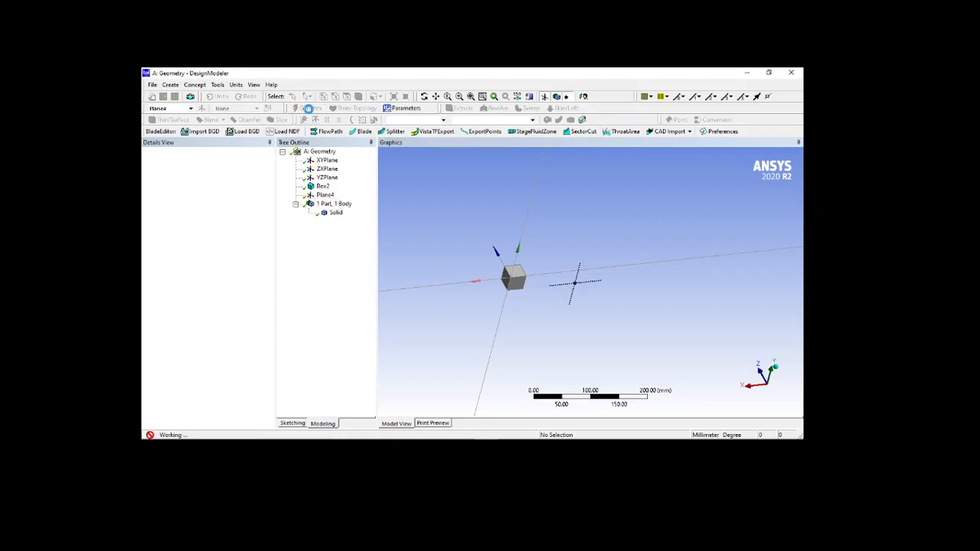
{"action": "left_click", "coordinate": [322, 196]}
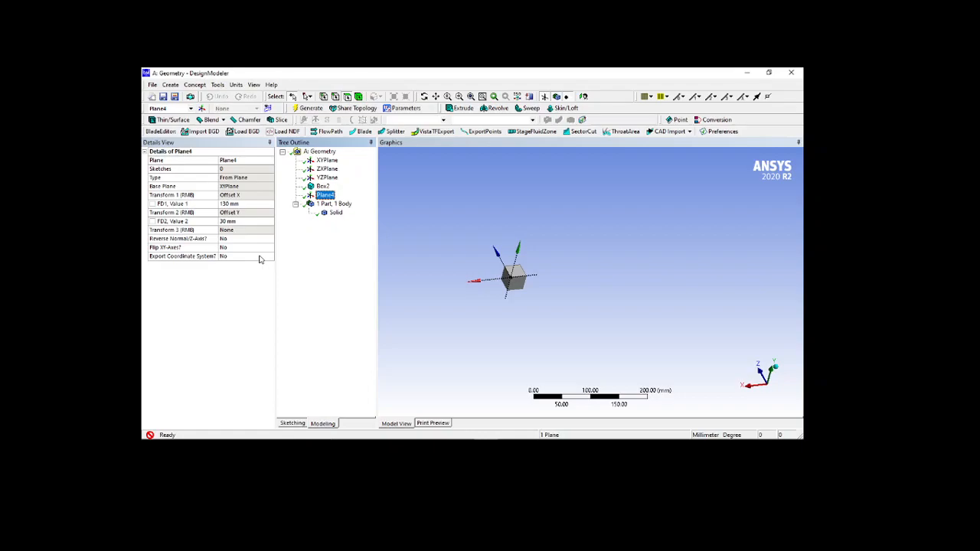
{"action": "middle_click_drag", "start_coordinate": [569, 342], "coordinate": [566, 289]}
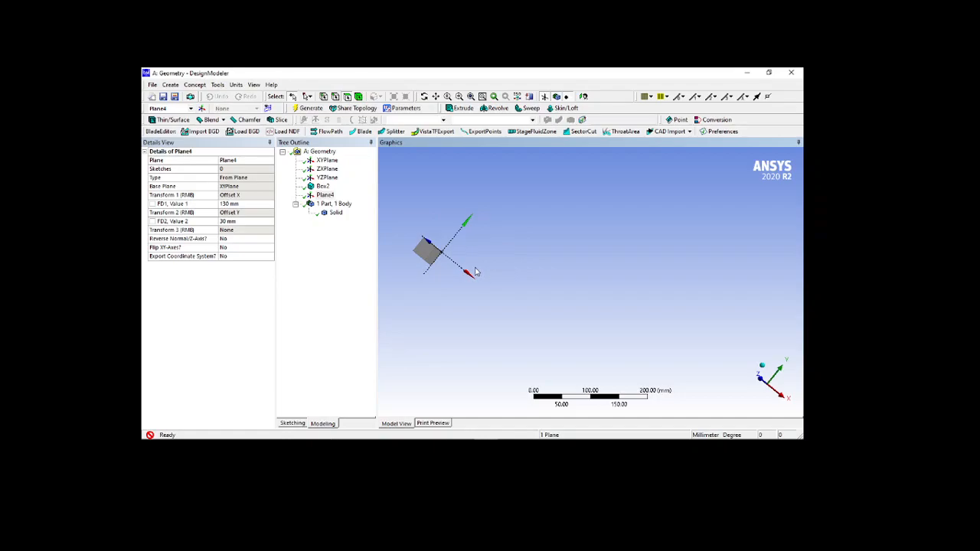
{"action": "scroll", "coordinate": [471, 269], "scroll_direction": "down", "scroll_amount": 1}
{"action": "middle_click_drag", "start_coordinate": [528, 269], "coordinate": [475, 288]}
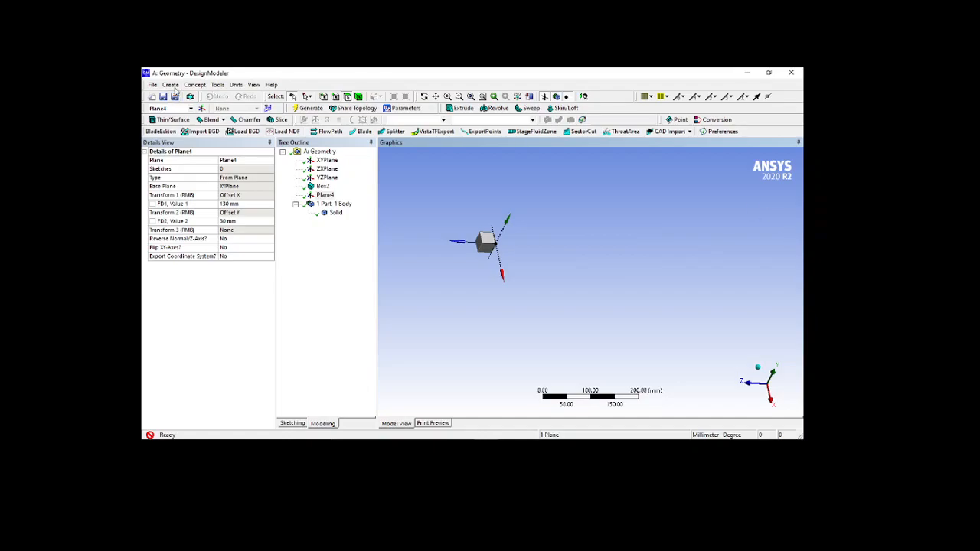
- Create a Lines From Points feature diagonally between two opposite corners of the box's upper face and generate it
{"action": "left_click", "coordinate": [195, 85]}
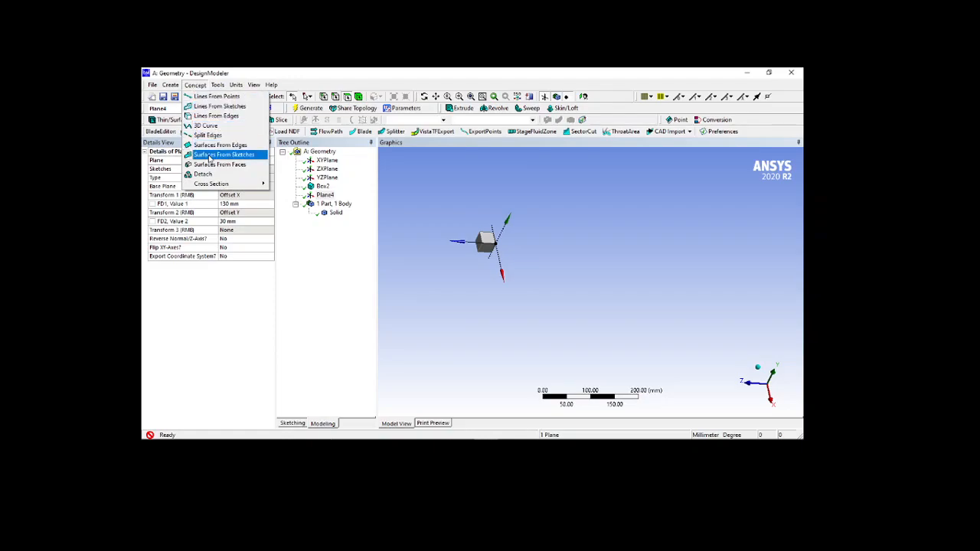
{"action": "mouse_move", "coordinate": [213, 185]}
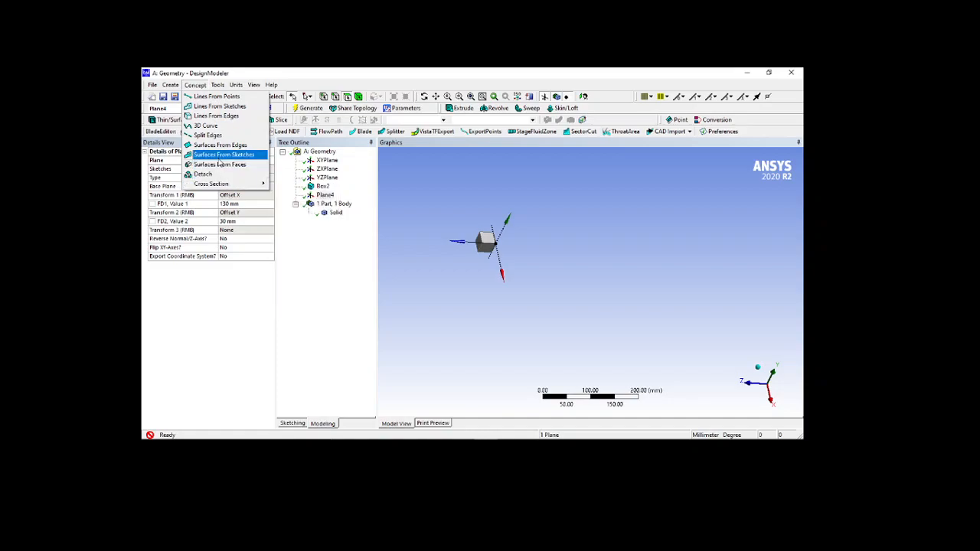
{"action": "left_click", "coordinate": [221, 97]}
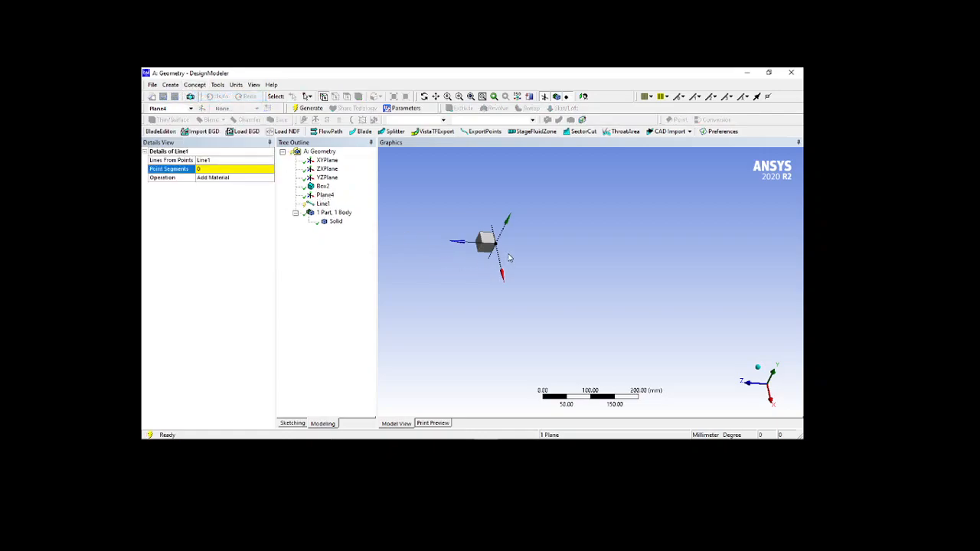
{"action": "scroll", "coordinate": [496, 252], "scroll_direction": "up", "scroll_amount": 5}
{"action": "scroll", "coordinate": [498, 258], "scroll_direction": "down", "scroll_amount": 5}
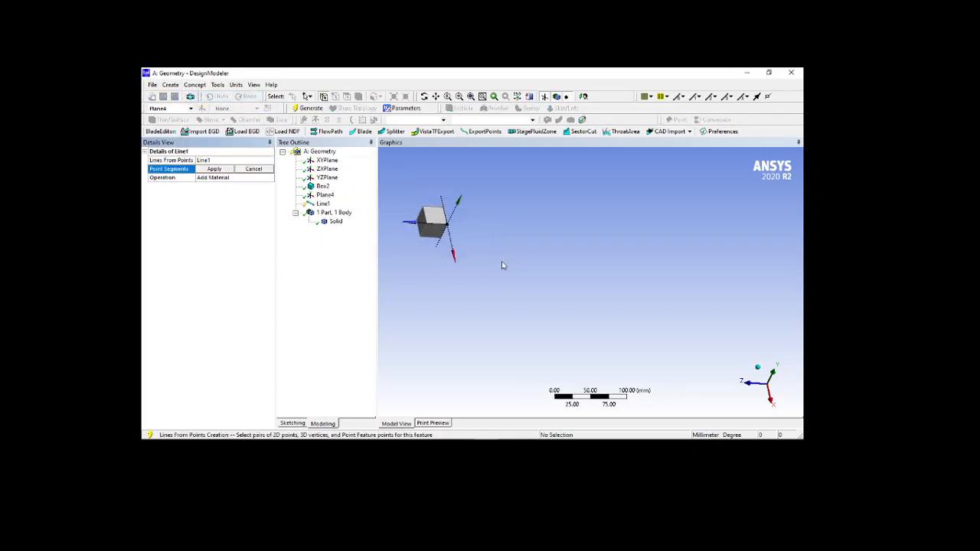
{"action": "scroll", "coordinate": [538, 292], "scroll_direction": "up", "scroll_amount": 5}
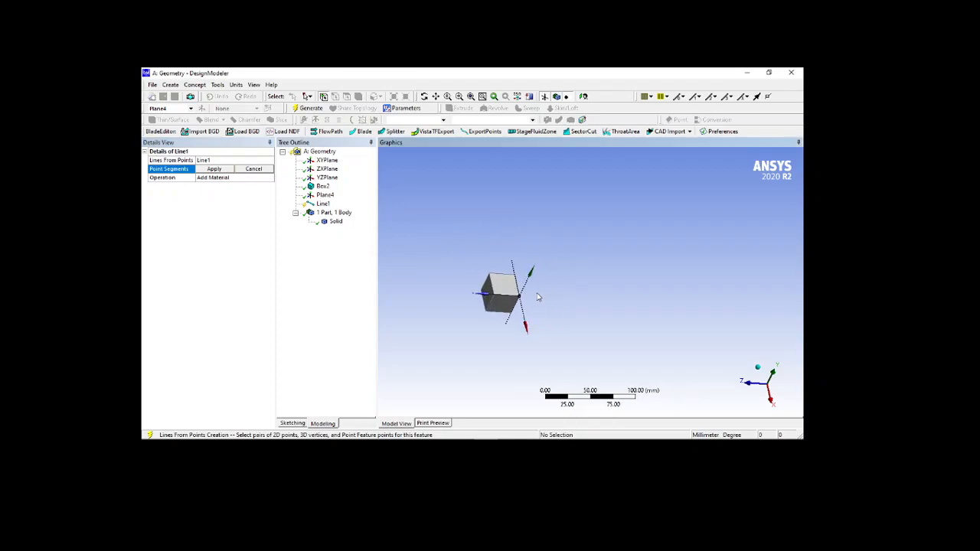
{"action": "middle_click_drag", "start_coordinate": [515, 312], "coordinate": [626, 273], "text": "ctrl"}
{"action": "scroll", "coordinate": [583, 292], "scroll_direction": "up", "scroll_amount": 3}
{"action": "scroll", "coordinate": [628, 278], "scroll_direction": "up", "scroll_amount": 3}
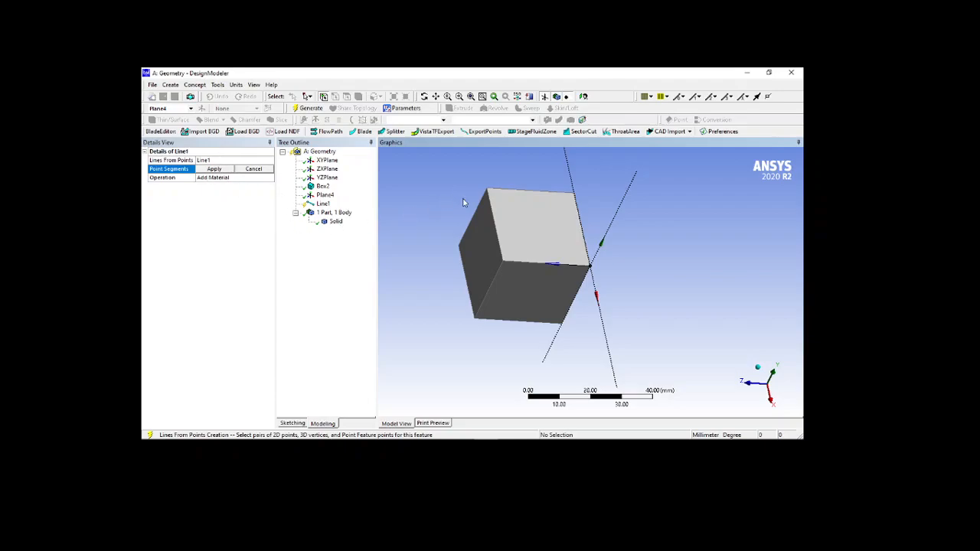
{"action": "left_click", "coordinate": [487, 190]}
{"action": "left_click", "coordinate": [589, 267]}
{"action": "left_click", "coordinate": [219, 170]}
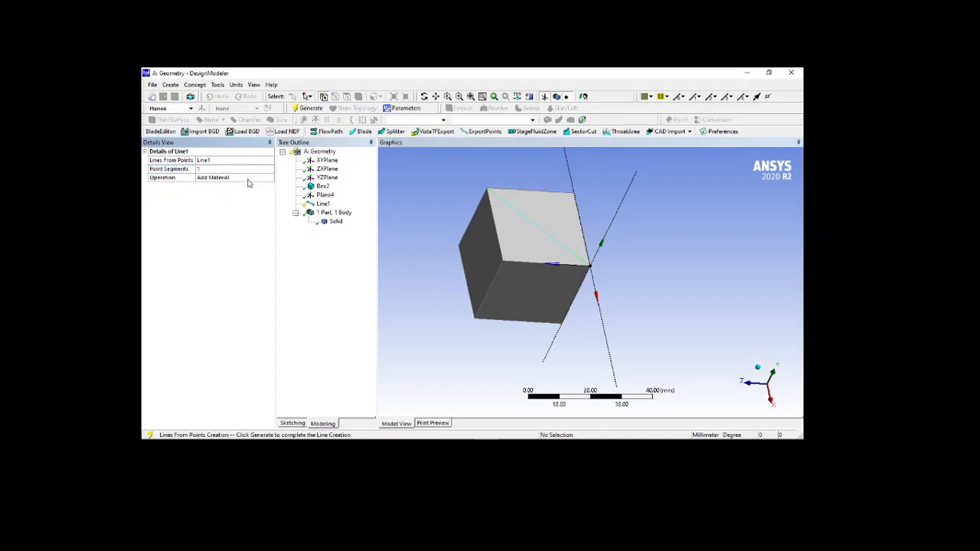
{"action": "left_click", "coordinate": [304, 111]}
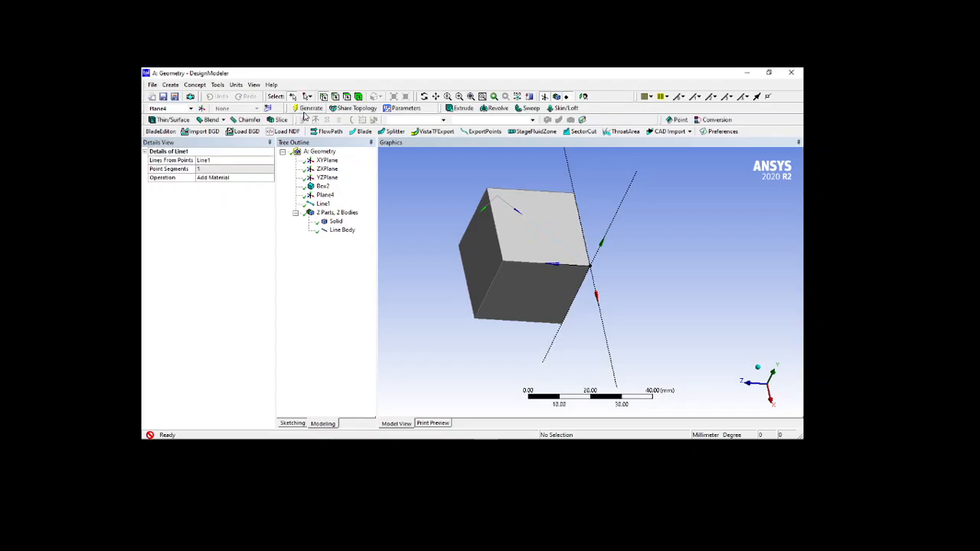
- Inspect the diagonal line on the box and select the upper face to check whether the line divides it
{"action": "mouse_move", "coordinate": [501, 245]}
{"action": "middle_mouse_down"}
{"action": "mouse_move", "coordinate": [508, 222]}
{"action": "mouse_move", "coordinate": [487, 243]}
{"action": "middle_mouse_up"}
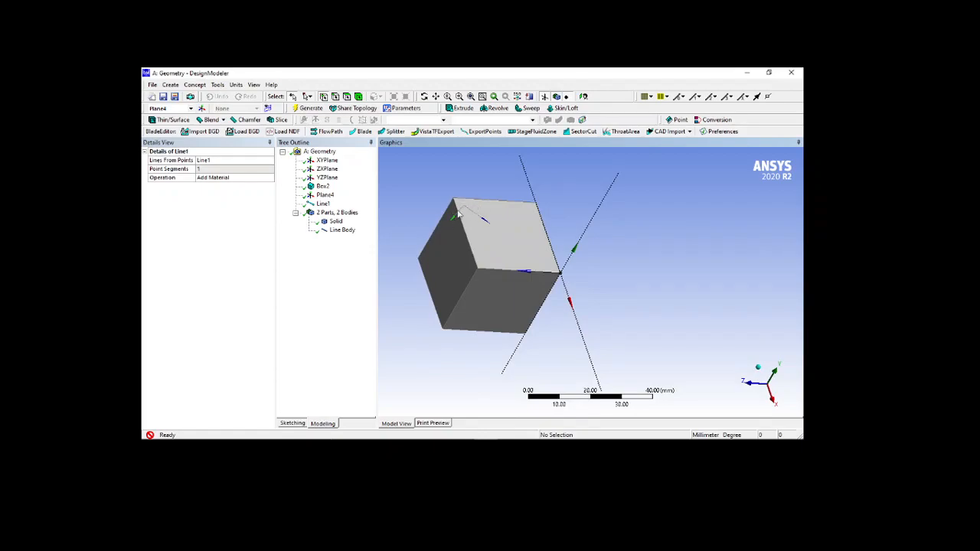
{"action": "middle_click_drag", "start_coordinate": [678, 270], "coordinate": [663, 280]}
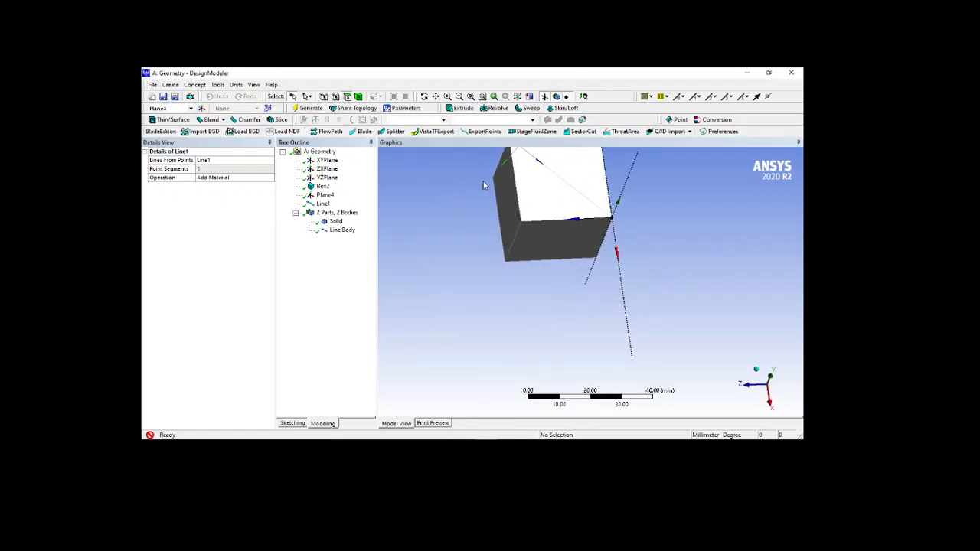
{"action": "left_click", "coordinate": [544, 195]}
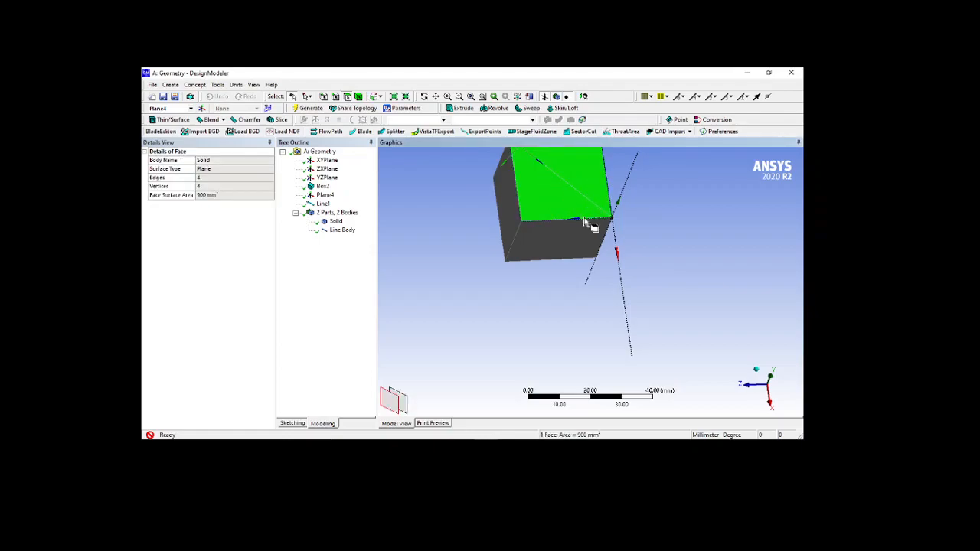
{"action": "middle_click_drag", "start_coordinate": [654, 234], "coordinate": [615, 307], "text": "ctrl"}
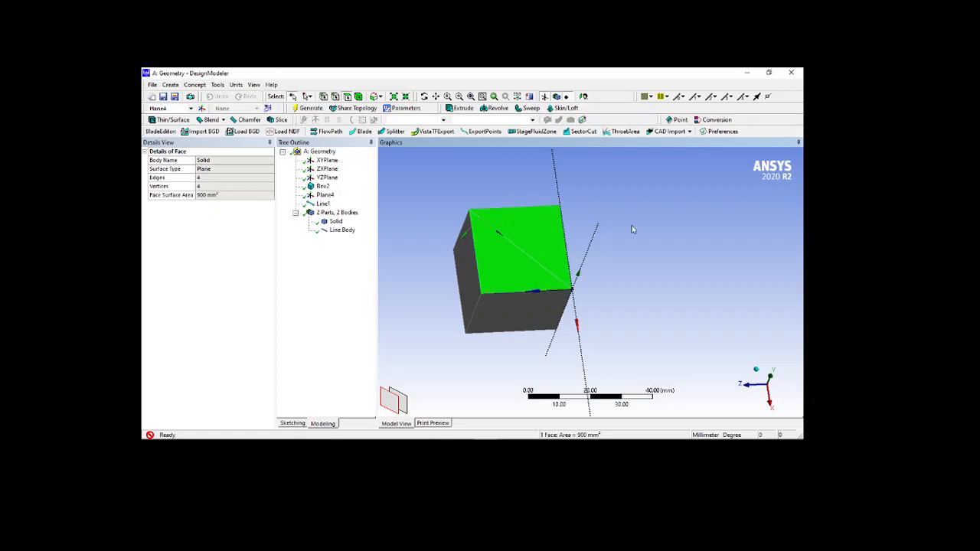
{"action": "left_click", "coordinate": [613, 243]}
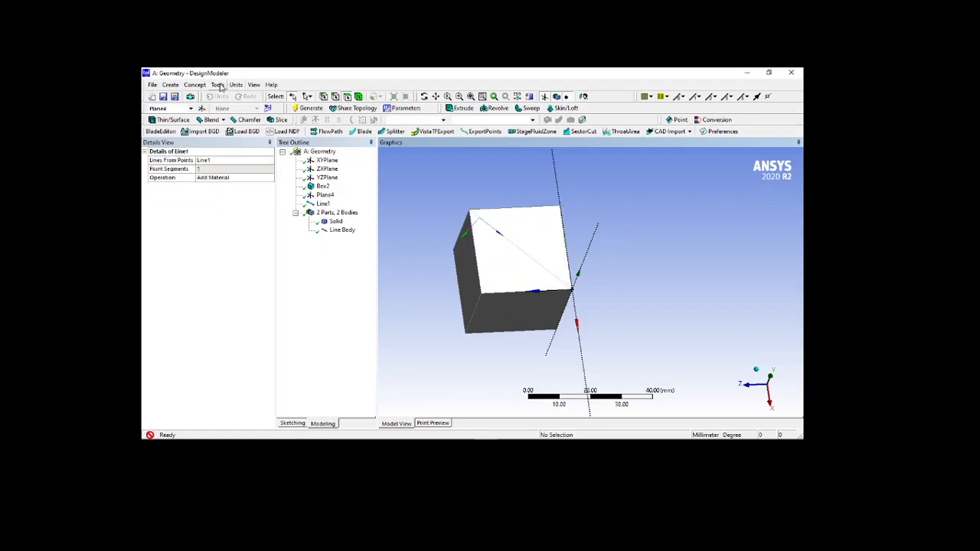
- Start a Face Split of type By Points and Edges with the box's upper face as the target face
{"action": "left_click", "coordinate": [220, 85]}
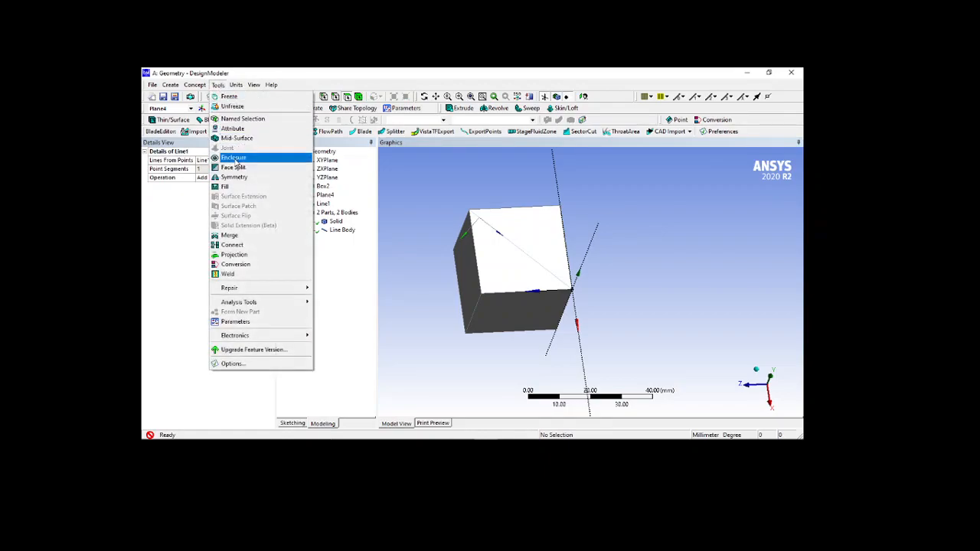
{"action": "left_click", "coordinate": [235, 168]}
{"action": "left_click", "coordinate": [247, 189]}
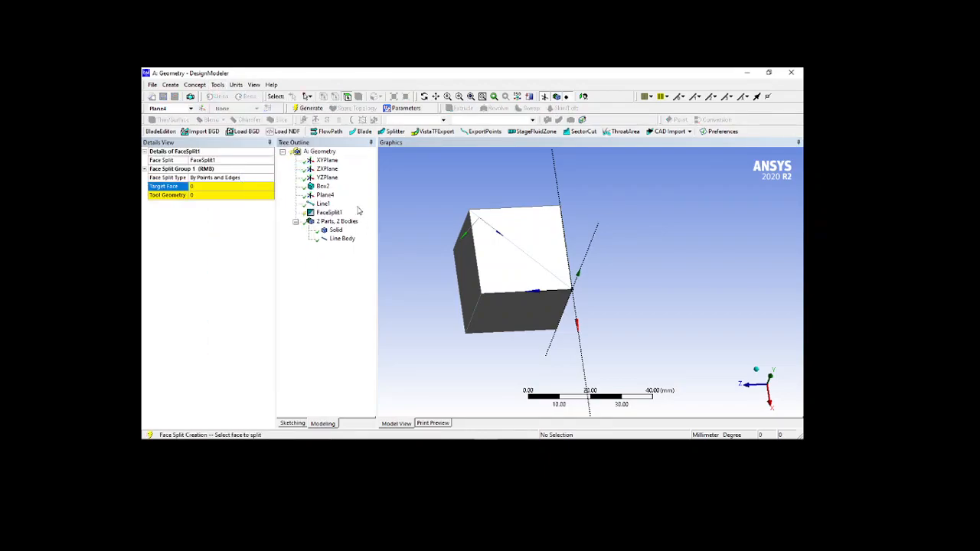
{"action": "left_click", "coordinate": [494, 251]}
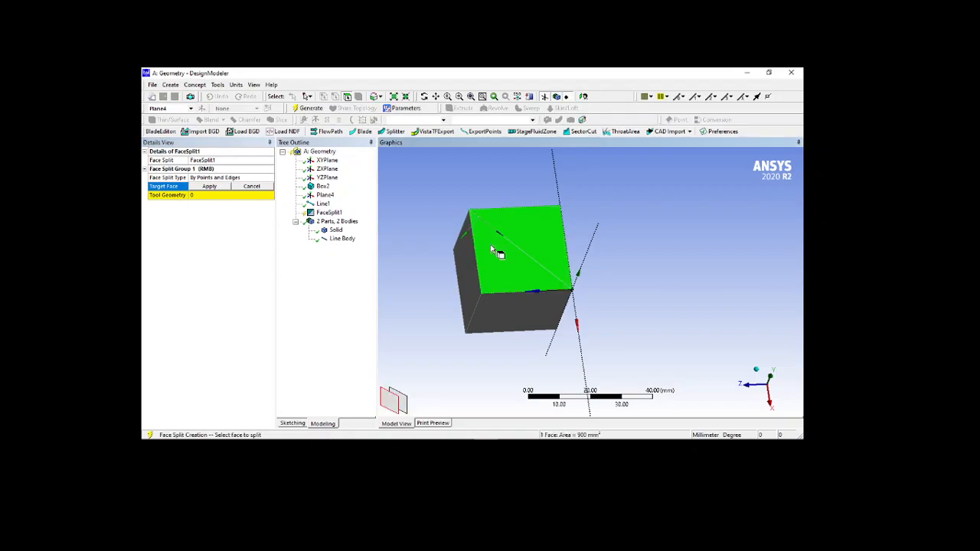
{"action": "left_click", "coordinate": [208, 187]}
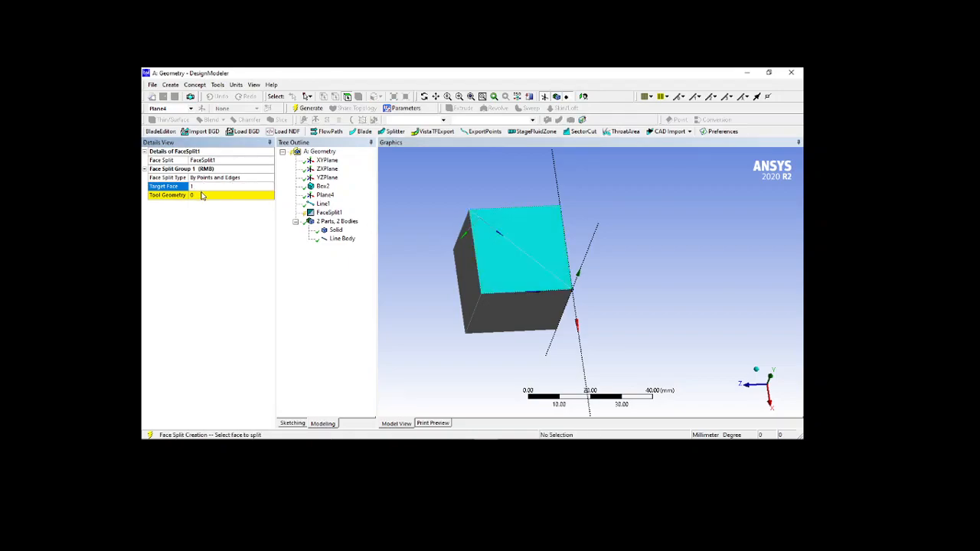
- Try to assign the Line Body from the model tree as the Face Split's tool geometry
{"action": "left_click", "coordinate": [206, 196]}
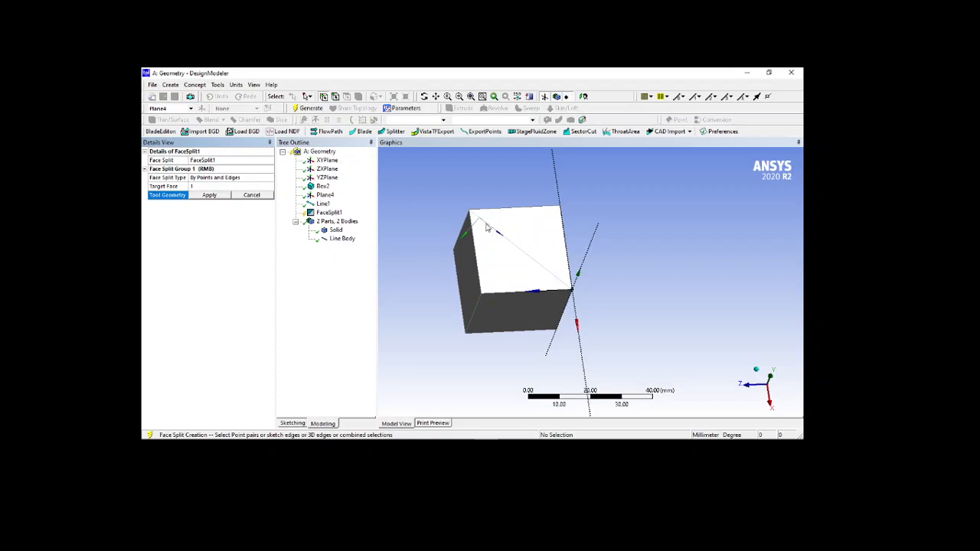
{"action": "left_click", "coordinate": [342, 238]}
{"action": "left_click", "coordinate": [214, 197]}
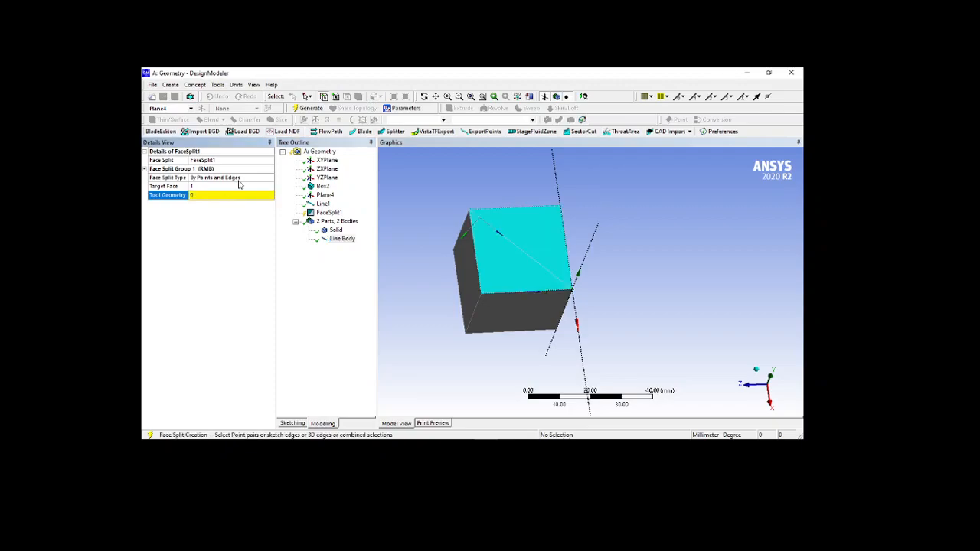
{"action": "left_click", "coordinate": [222, 200]}
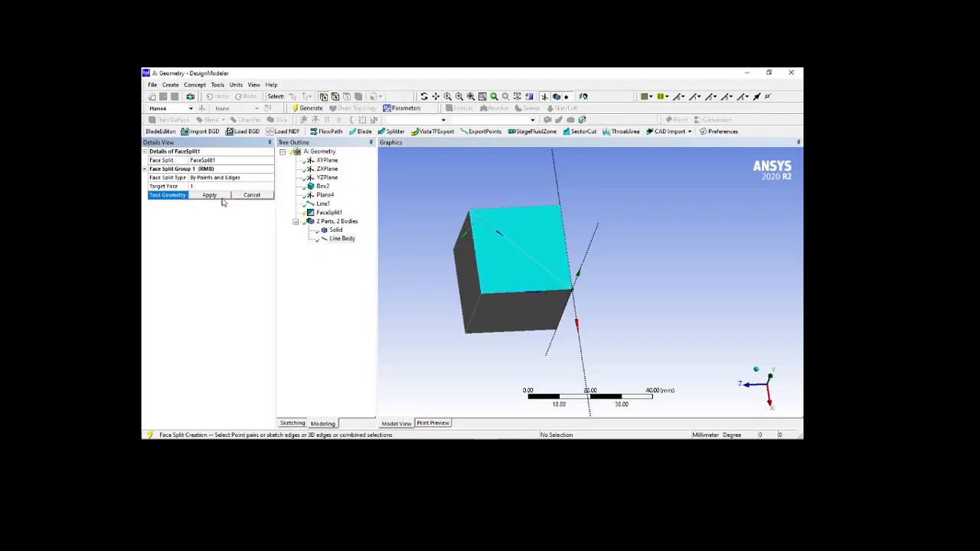
{"action": "left_click", "coordinate": [337, 239]}
{"action": "left_click", "coordinate": [216, 201]}
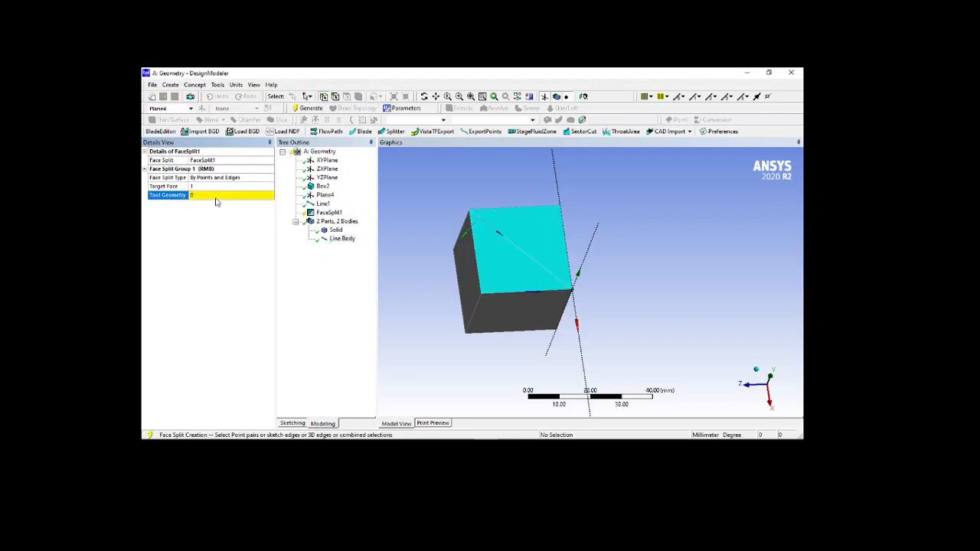
- Try to assign the Line1 feature as the Face Split's tool geometry
{"action": "left_click", "coordinate": [213, 197]}
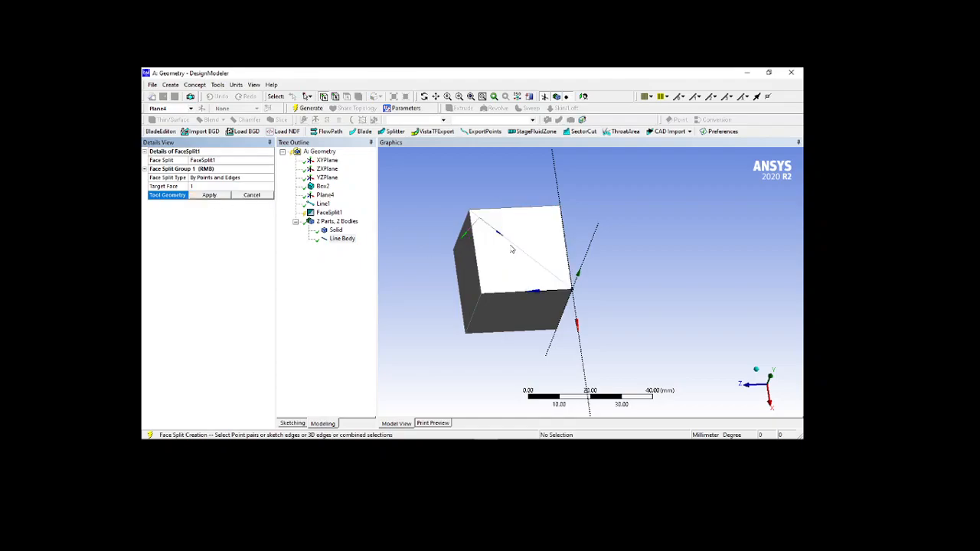
{"action": "left_click", "coordinate": [322, 204]}
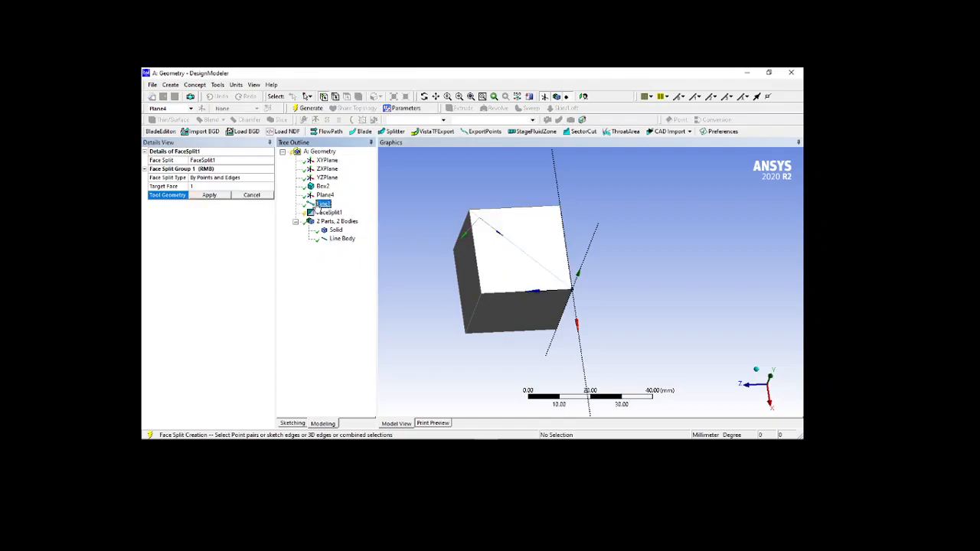
{"action": "left_click", "coordinate": [208, 196]}
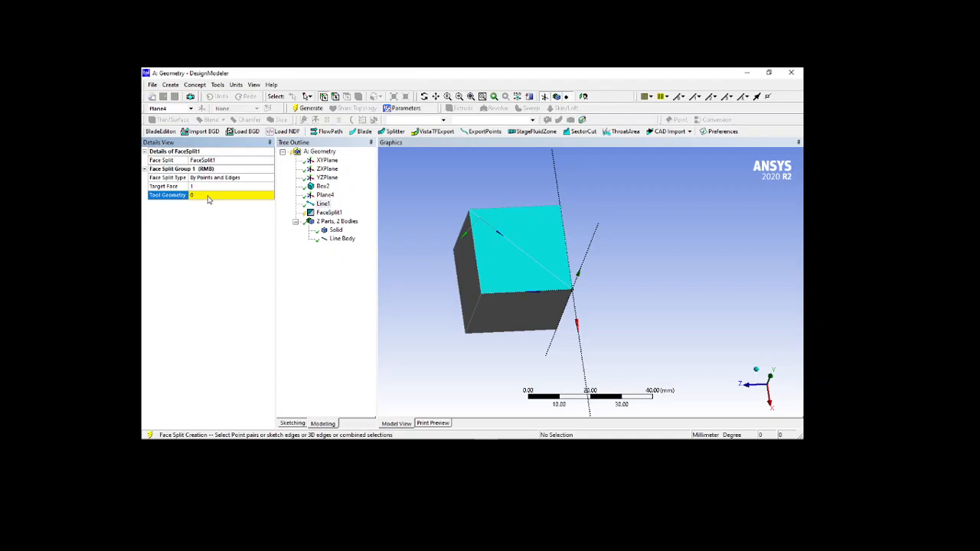
- Retry assigning the Face Split's tool geometry, using the Line Body first and the Line1 feature second
{"action": "left_click", "coordinate": [207, 197]}
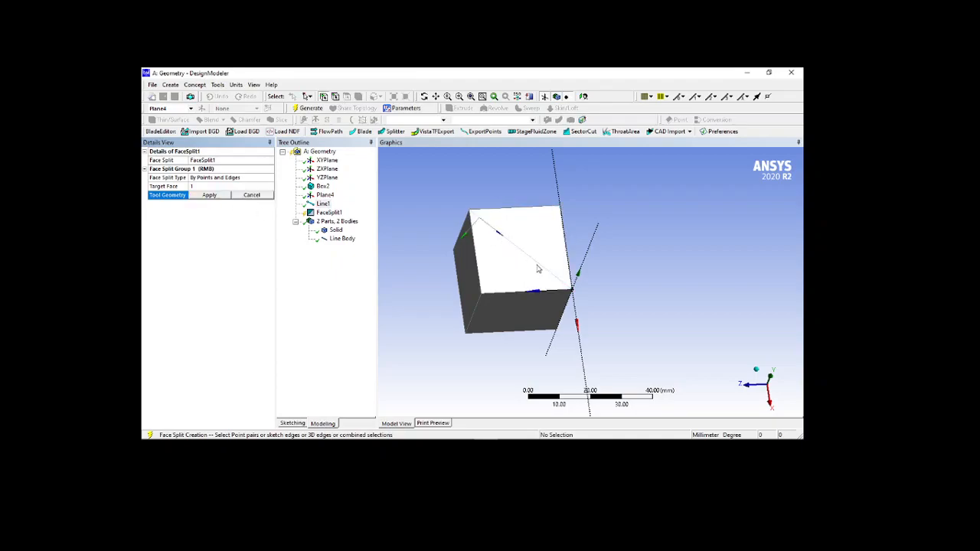
{"action": "scroll", "coordinate": [568, 290], "scroll_direction": "up", "scroll_amount": 2}
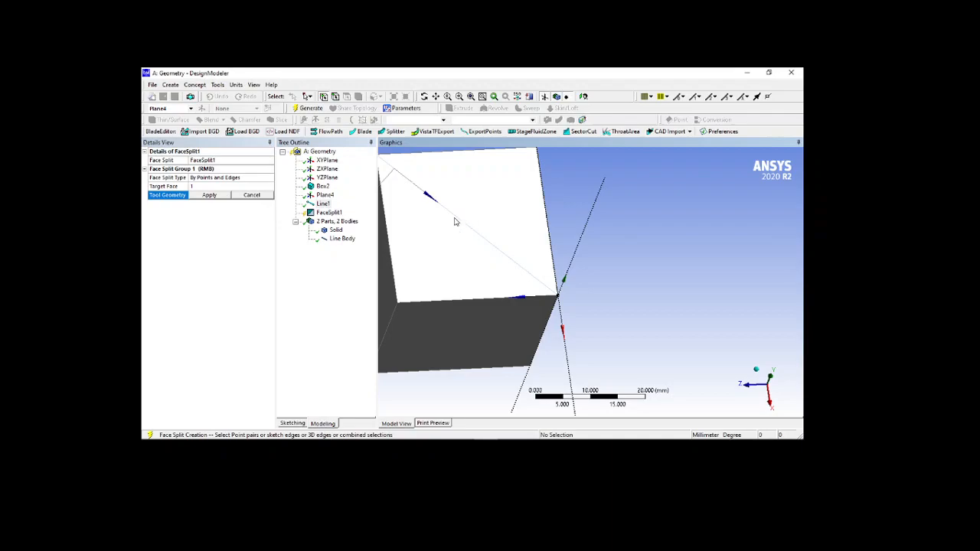
{"action": "scroll", "coordinate": [459, 222], "scroll_direction": "down", "scroll_amount": 1}
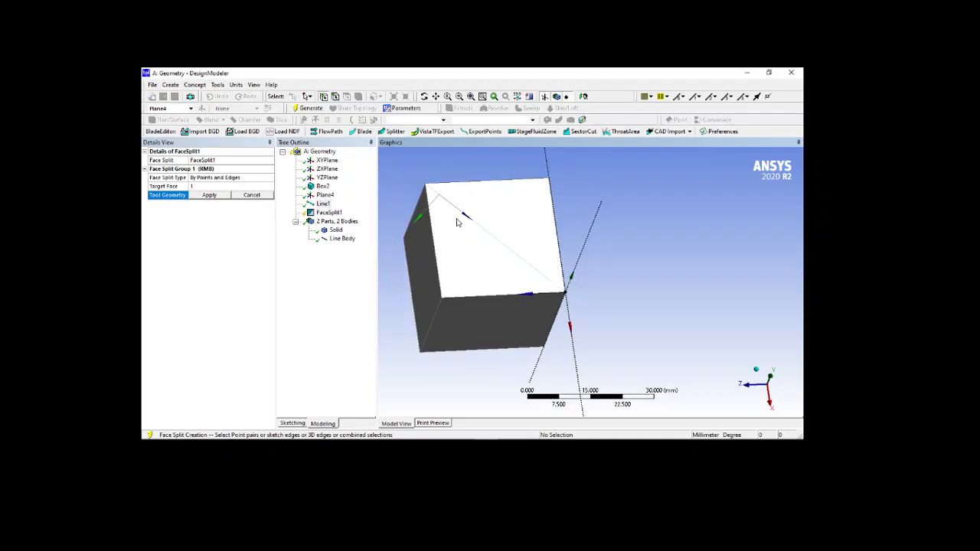
{"action": "left_click", "coordinate": [342, 239]}
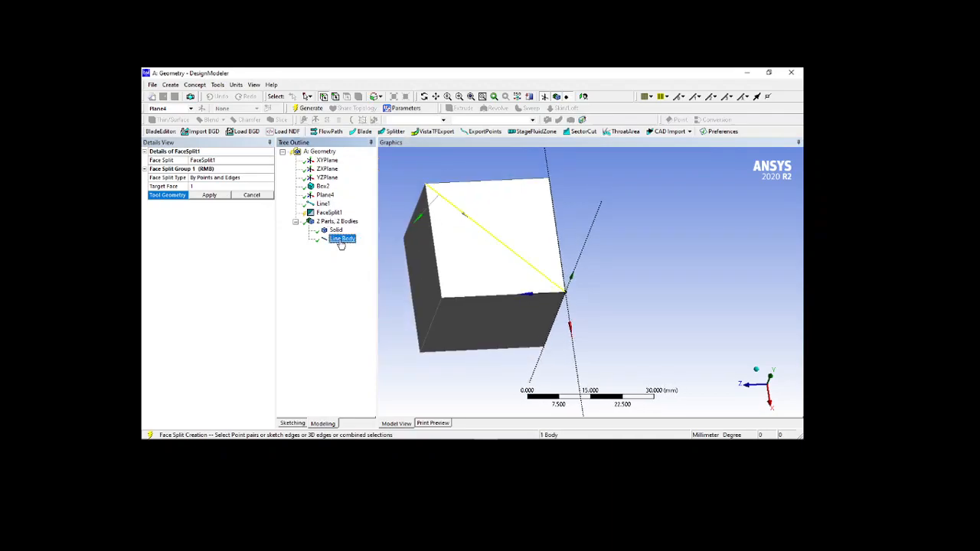
{"action": "left_click", "coordinate": [216, 195]}
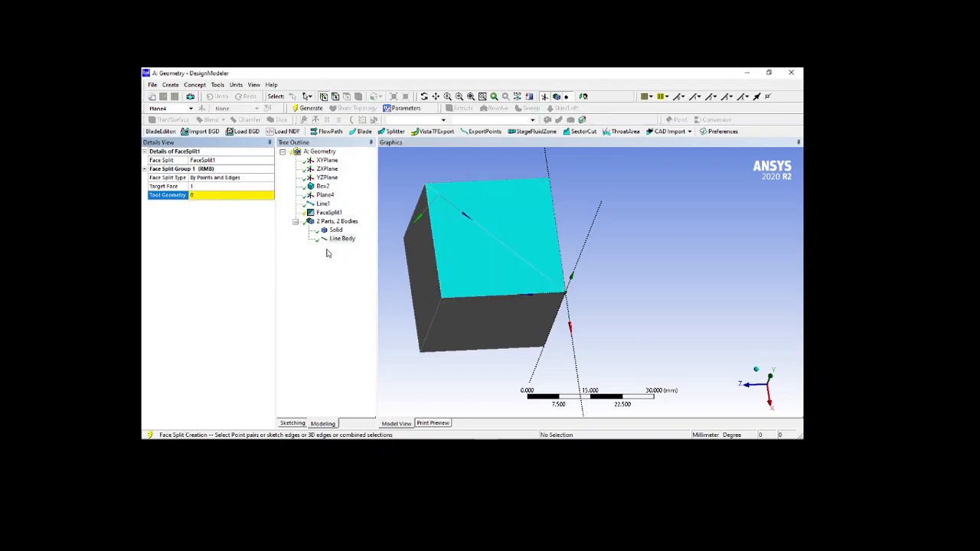
{"action": "left_click", "coordinate": [322, 204]}
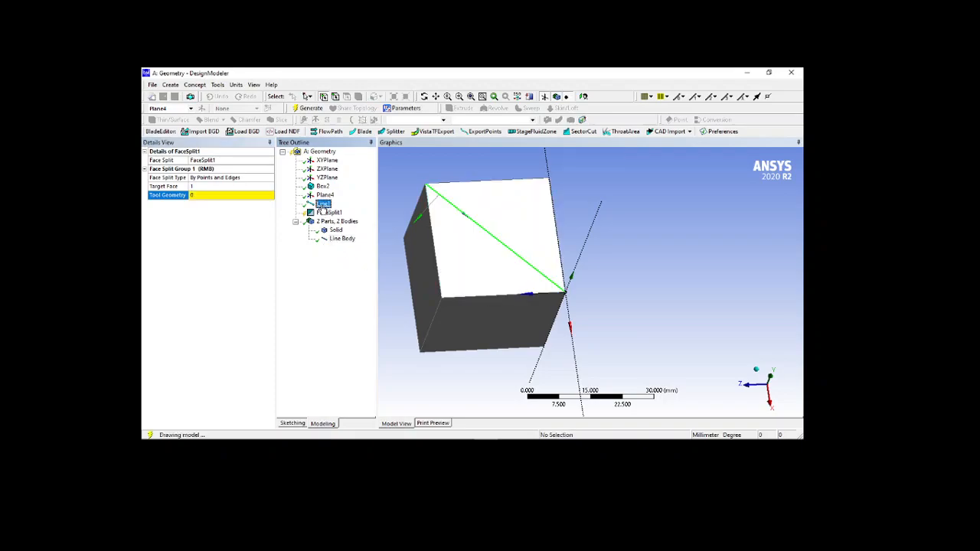
{"action": "left_click", "coordinate": [234, 198]}
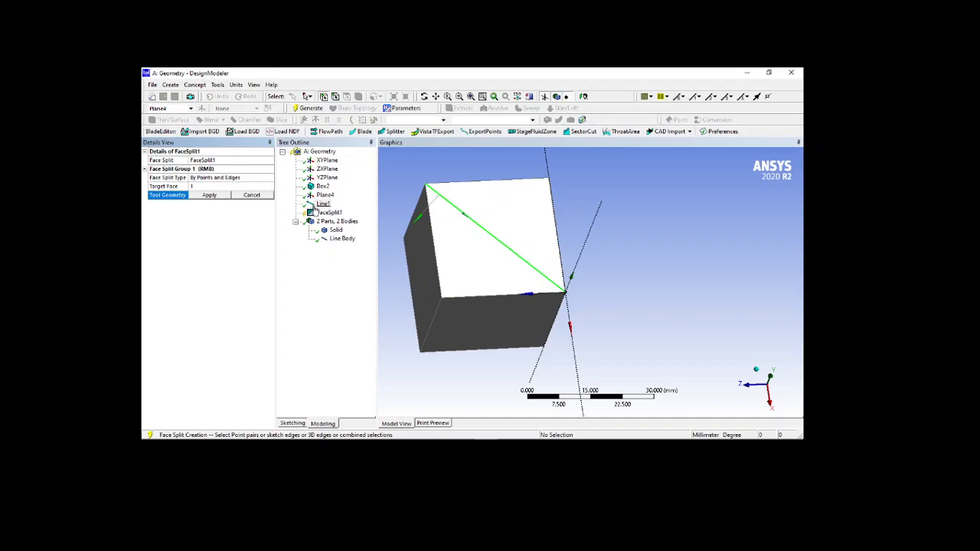
{"action": "left_click", "coordinate": [209, 195]}
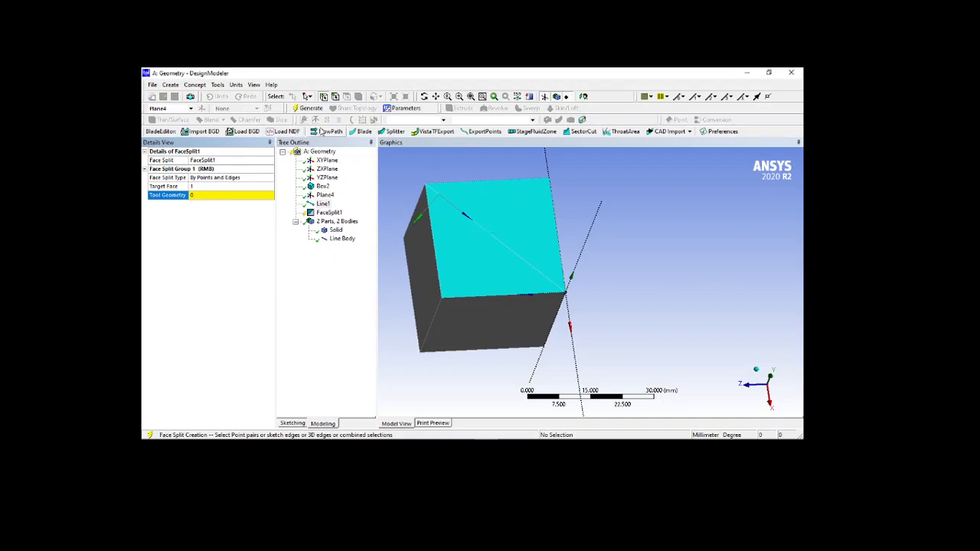
- Try to generate the Face Split and delete it from the model tree
{"action": "left_click", "coordinate": [309, 108]}
{"action": "left_click", "coordinate": [331, 213]}
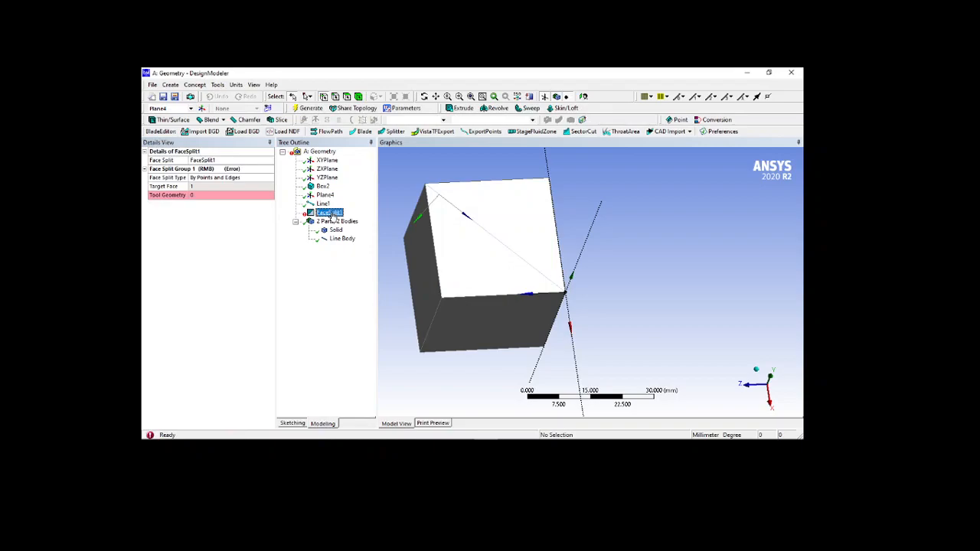
{"action": "key", "text": "Delete"}
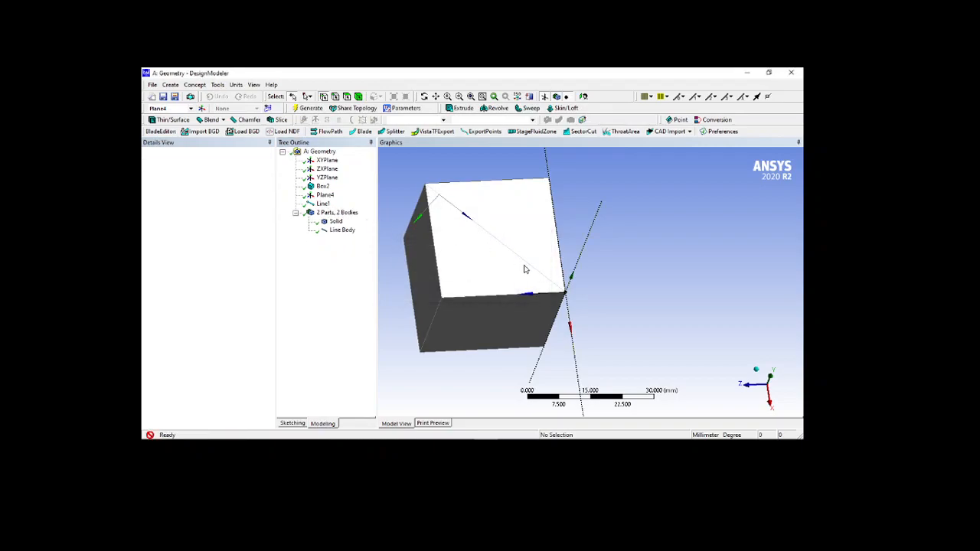
- Start a Lines From Edges feature and assign the four edges around the box's +Z side face
{"action": "left_click", "coordinate": [194, 85]}
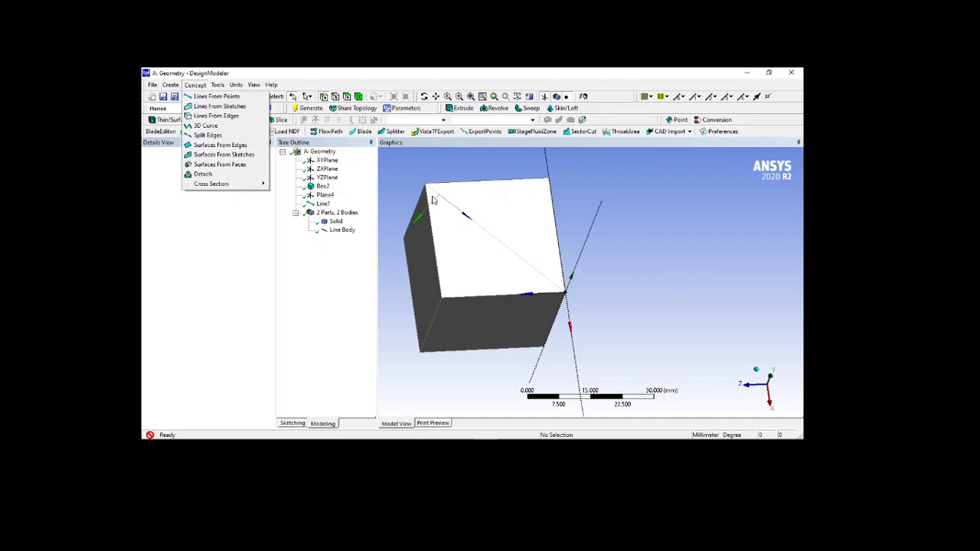
{"action": "left_click", "coordinate": [280, 112]}
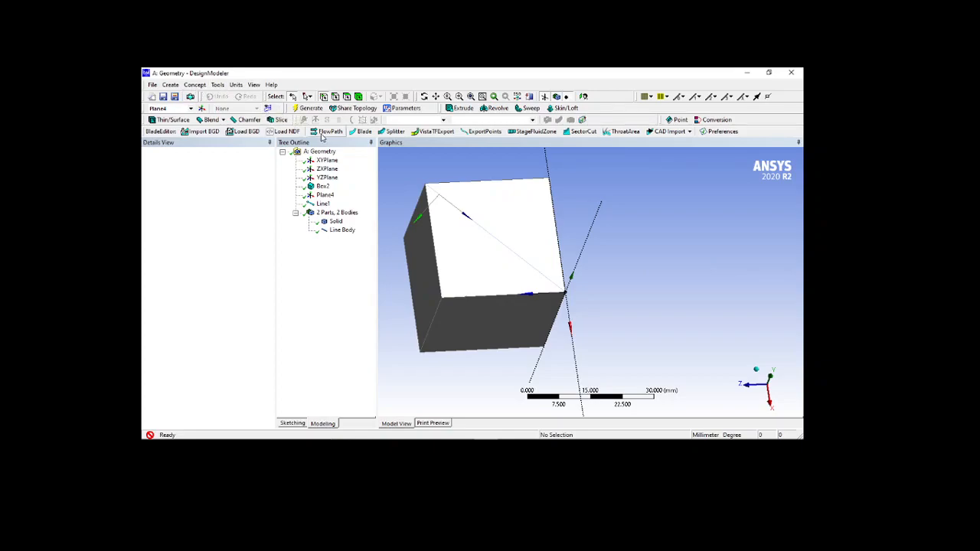
{"action": "left_click", "coordinate": [197, 87]}
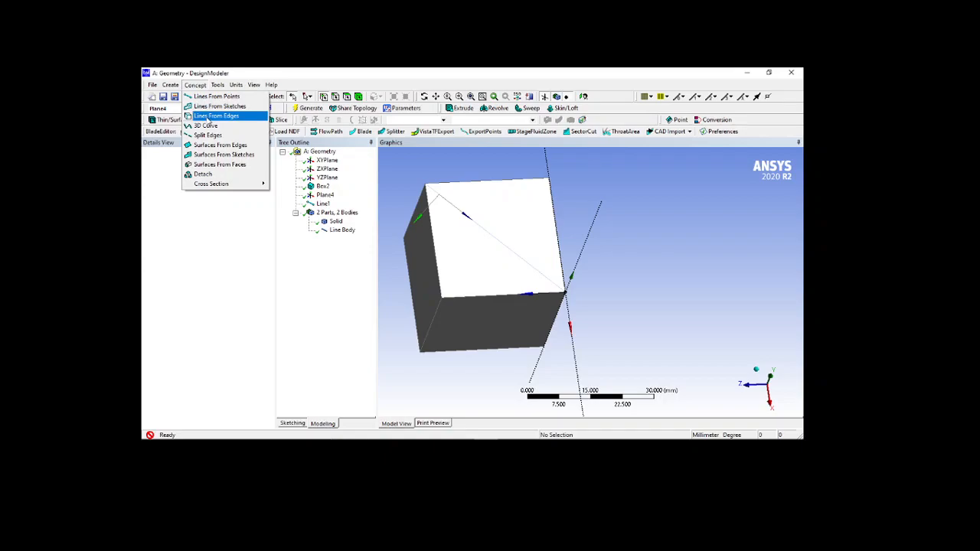
{"action": "left_click", "coordinate": [208, 116]}
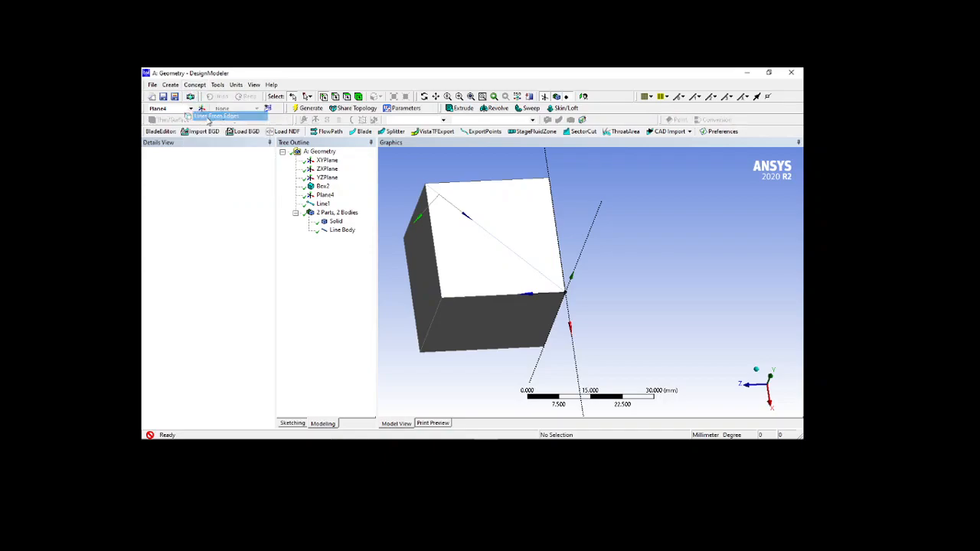
{"action": "left_click", "coordinate": [442, 314]}
{"action": "left_click", "coordinate": [445, 281], "text": "ctrl"}
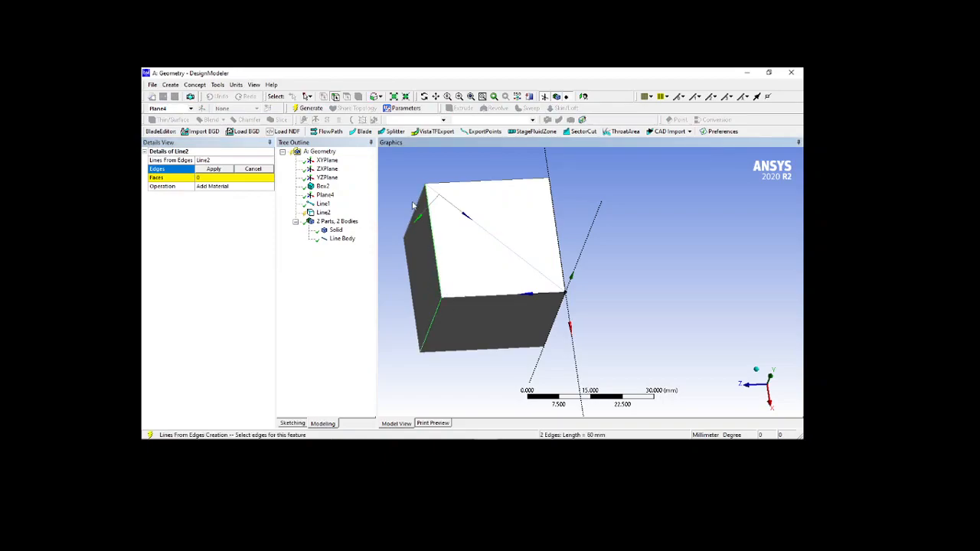
{"action": "left_click", "coordinate": [410, 275], "text": "ctrl"}
{"action": "left_click", "coordinate": [214, 169]}
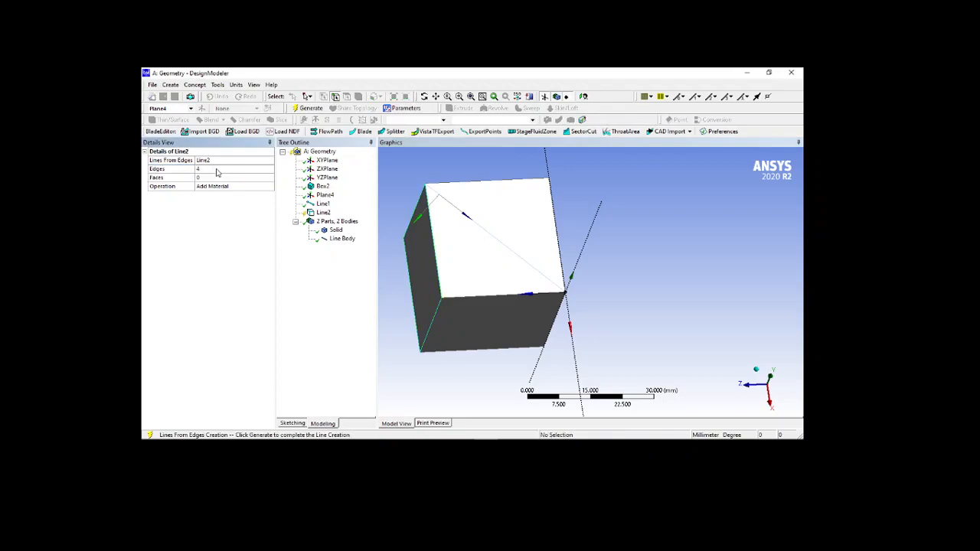
- Add the box's +Z side face to the Lines From Edges feature and generate it
{"action": "left_click", "coordinate": [217, 179]}
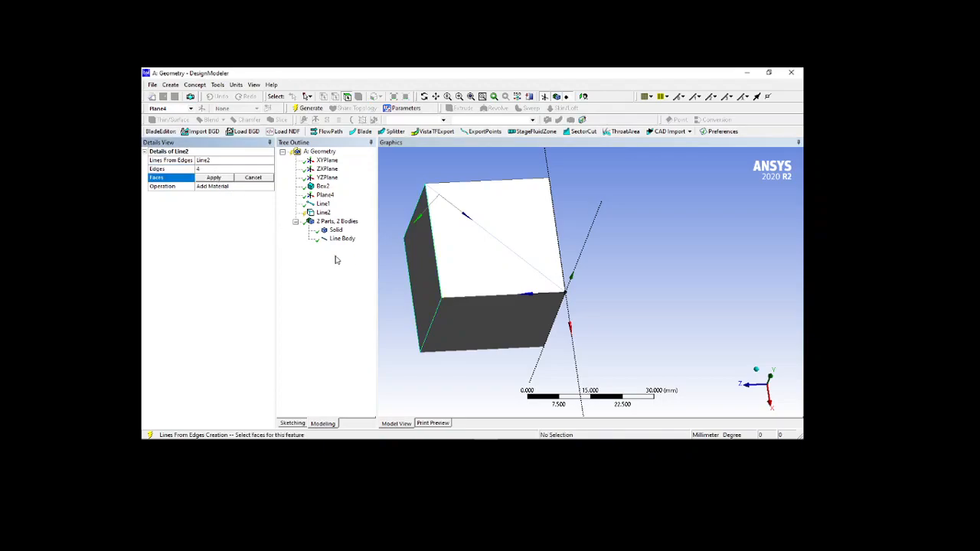
{"action": "left_click", "coordinate": [418, 270]}
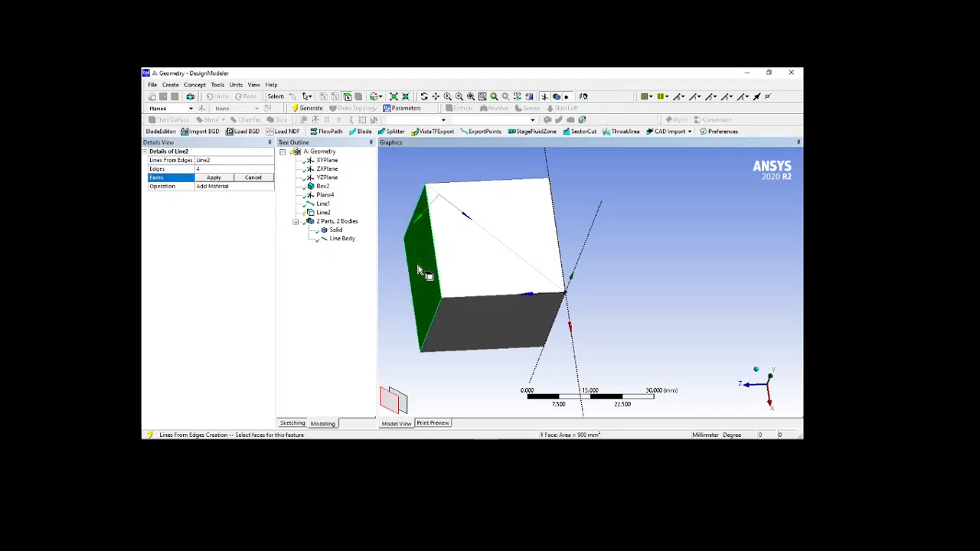
{"action": "left_click", "coordinate": [214, 178]}
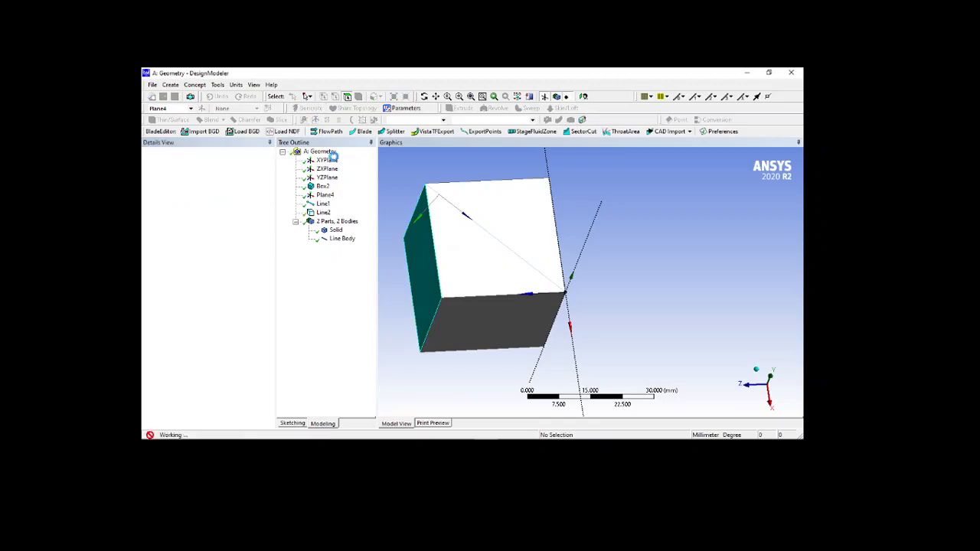
- Examine the box faces and highlight the Line2 feature's edges on the model
{"action": "middle_click_drag", "start_coordinate": [510, 333], "coordinate": [596, 335]}
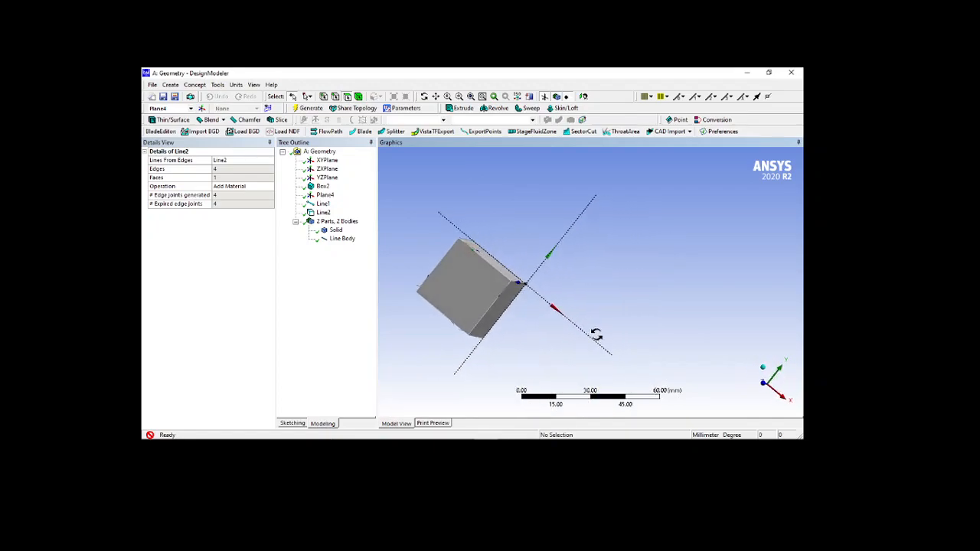
{"action": "left_click", "coordinate": [467, 282]}
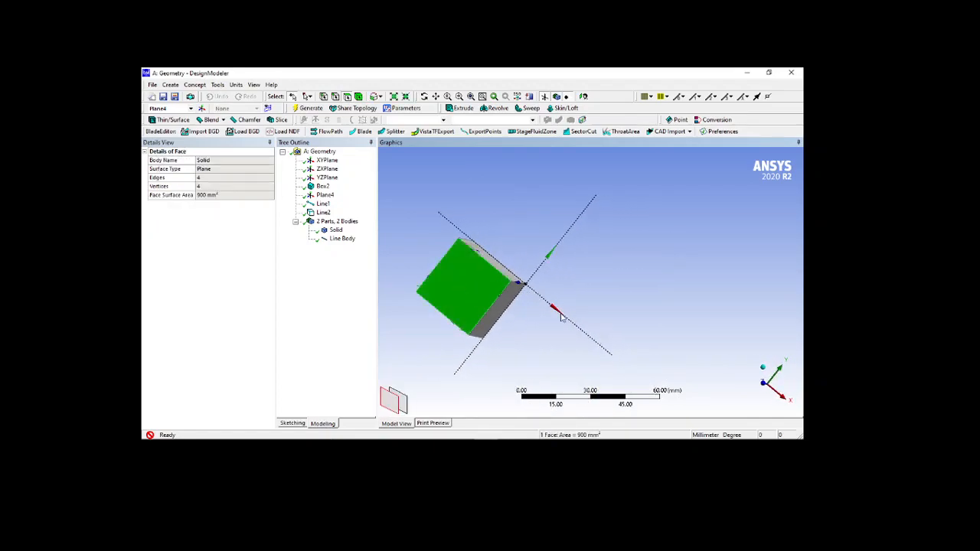
{"action": "middle_click_drag", "start_coordinate": [569, 295], "coordinate": [552, 309]}
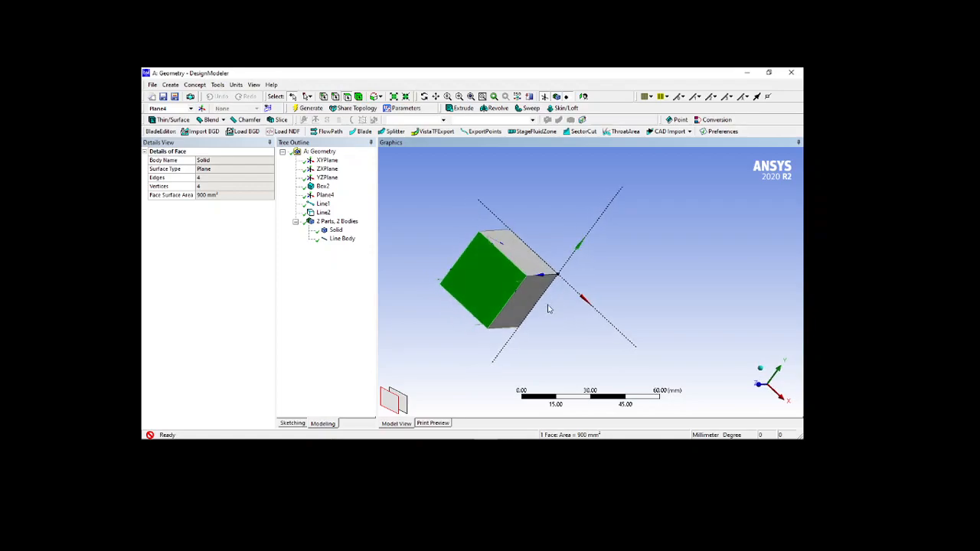
{"action": "left_click", "coordinate": [520, 263]}
{"action": "left_click", "coordinate": [527, 303]}
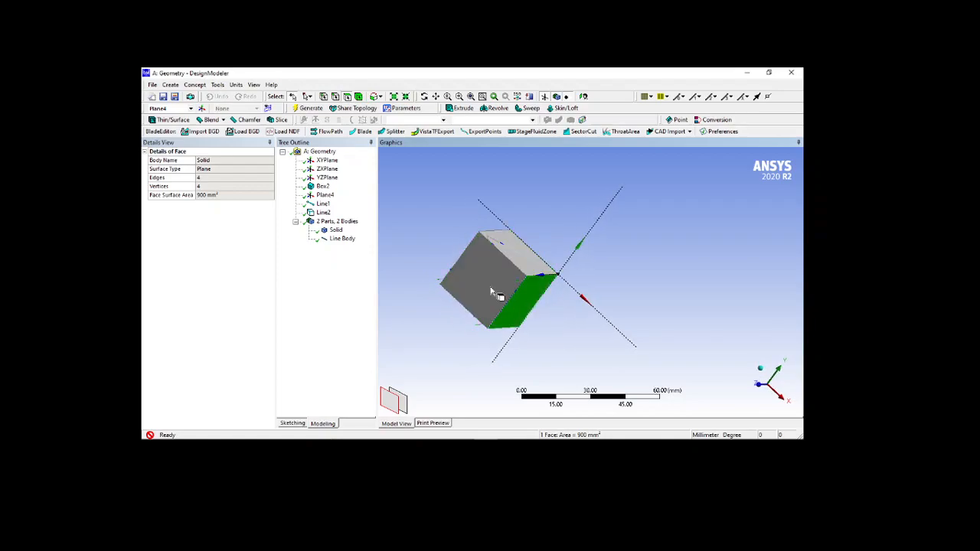
{"action": "left_click", "coordinate": [323, 212]}
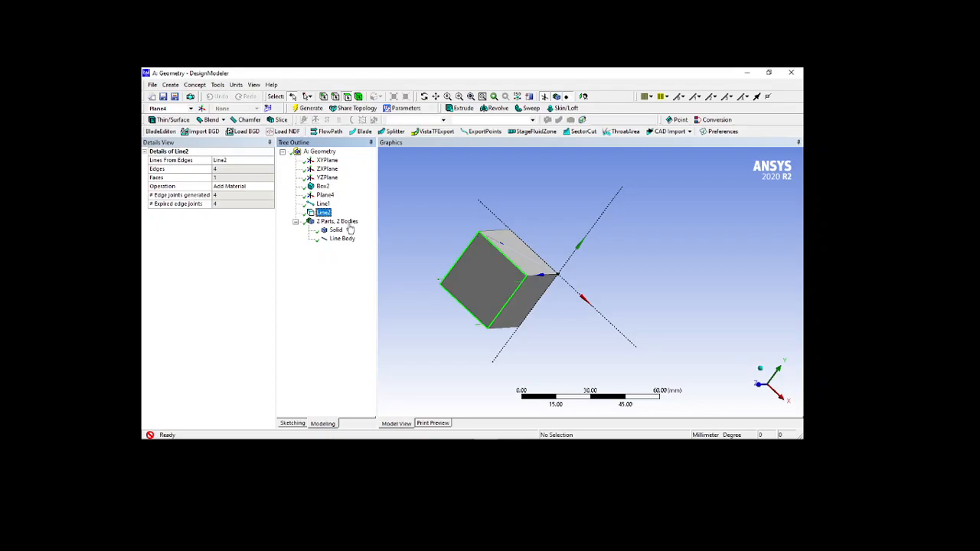
- Split the upper edge of the Line2 loop with a Fractional definition at 0.5 and check the resulting edge
{"action": "left_click", "coordinate": [193, 85]}
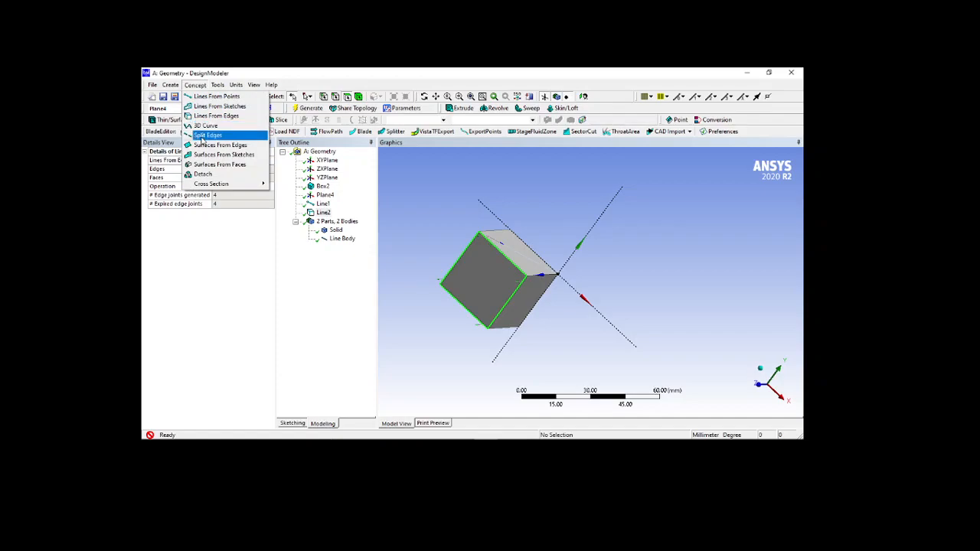
{"action": "left_click", "coordinate": [206, 136]}
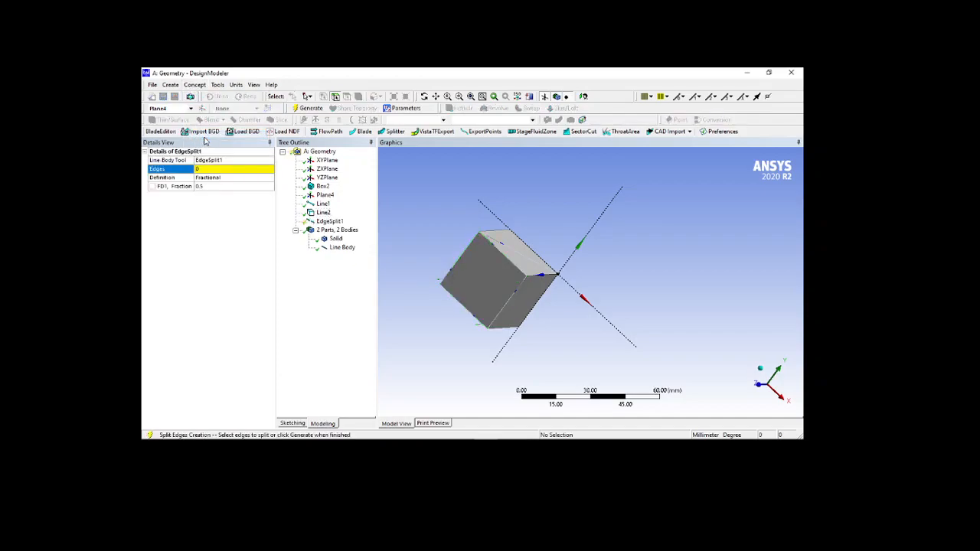
{"action": "left_click", "coordinate": [505, 260]}
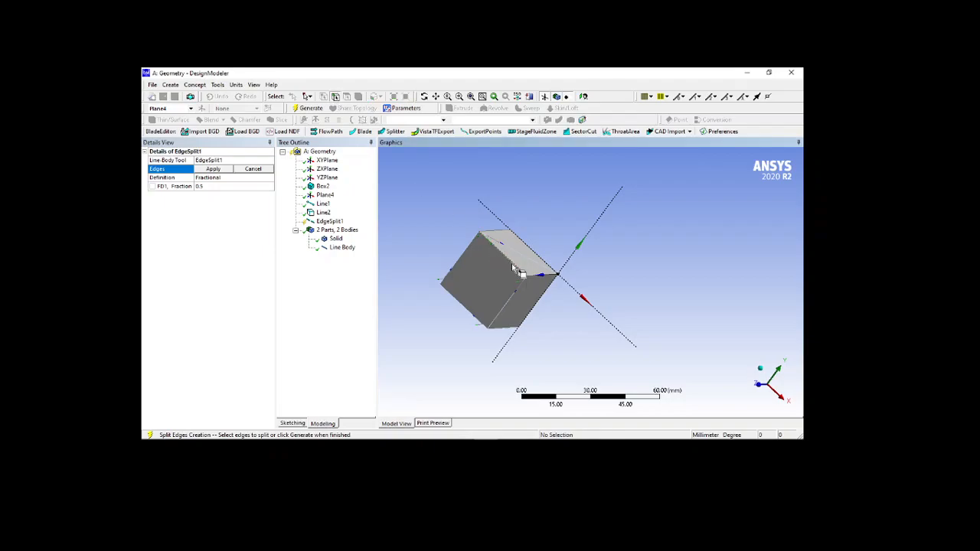
{"action": "scroll", "coordinate": [505, 261], "scroll_direction": "up", "scroll_amount": 5}
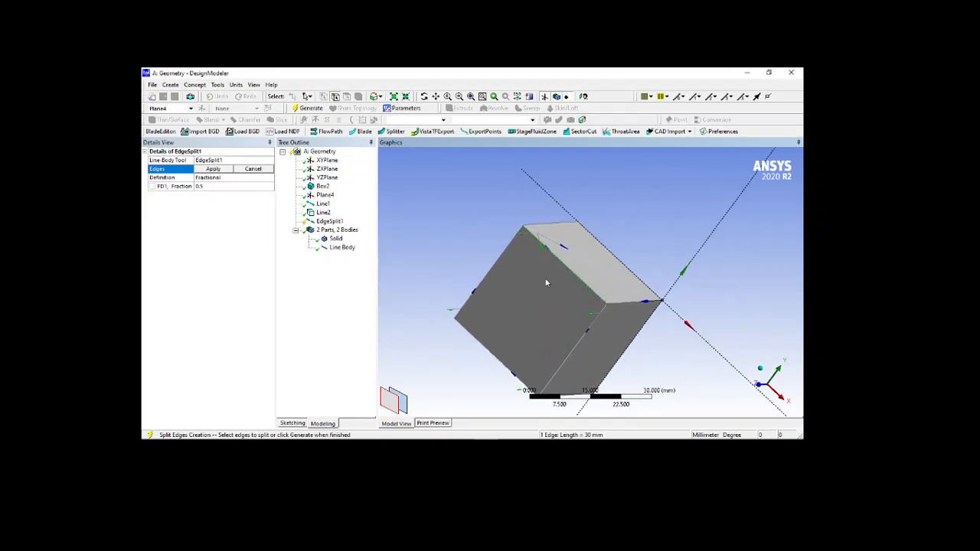
{"action": "left_click", "coordinate": [213, 169]}
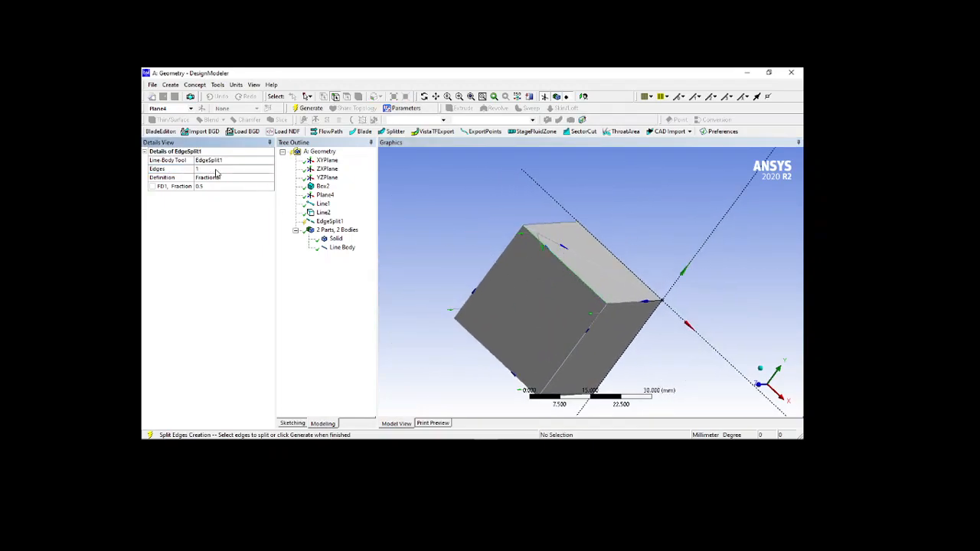
{"action": "left_click", "coordinate": [307, 108]}
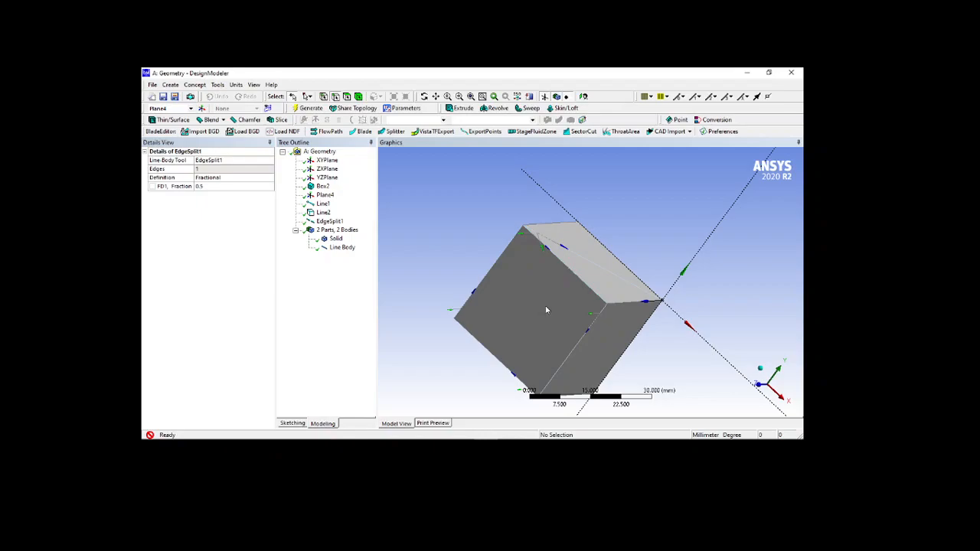
{"action": "left_click", "coordinate": [578, 279]}
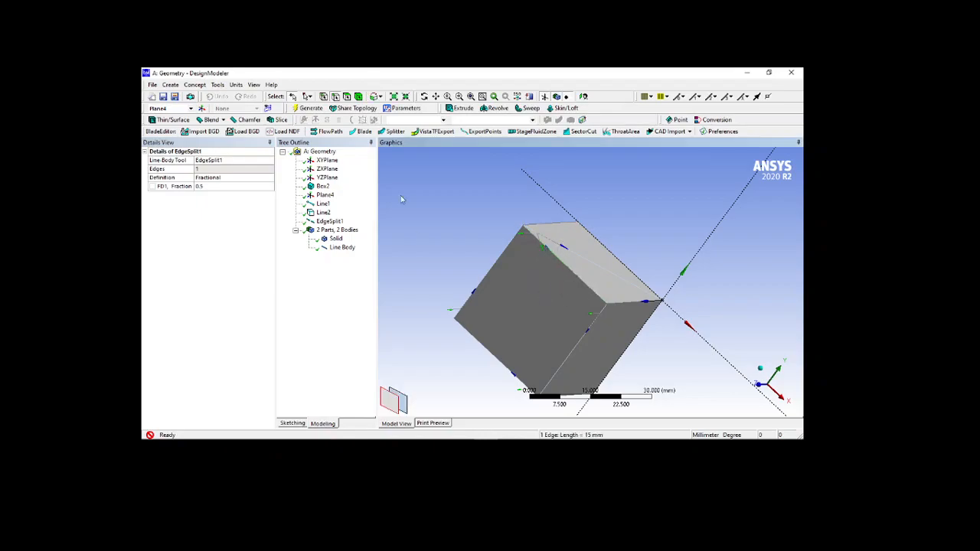
- Hide the solid box body so only the line body's edges are displayed
{"action": "left_click", "coordinate": [342, 248]}
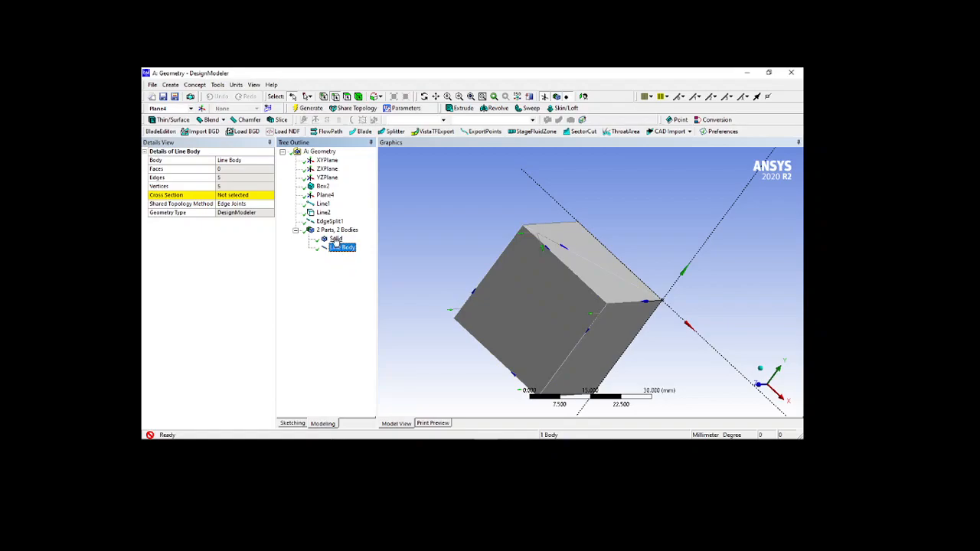
{"action": "left_click", "coordinate": [335, 238]}
{"action": "right_click", "coordinate": [336, 239]}
{"action": "left_click", "coordinate": [371, 245]}
{"action": "middle_click_drag", "start_coordinate": [455, 247], "coordinate": [543, 269]}
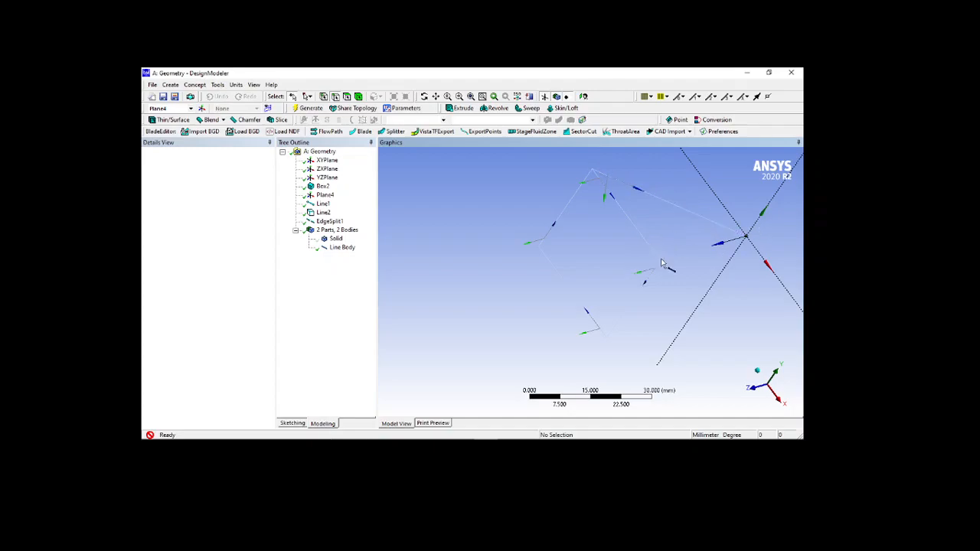
- Delete the EdgeSplit1, Line2 and Line1 features from the model tree
{"action": "left_click", "coordinate": [342, 248]}
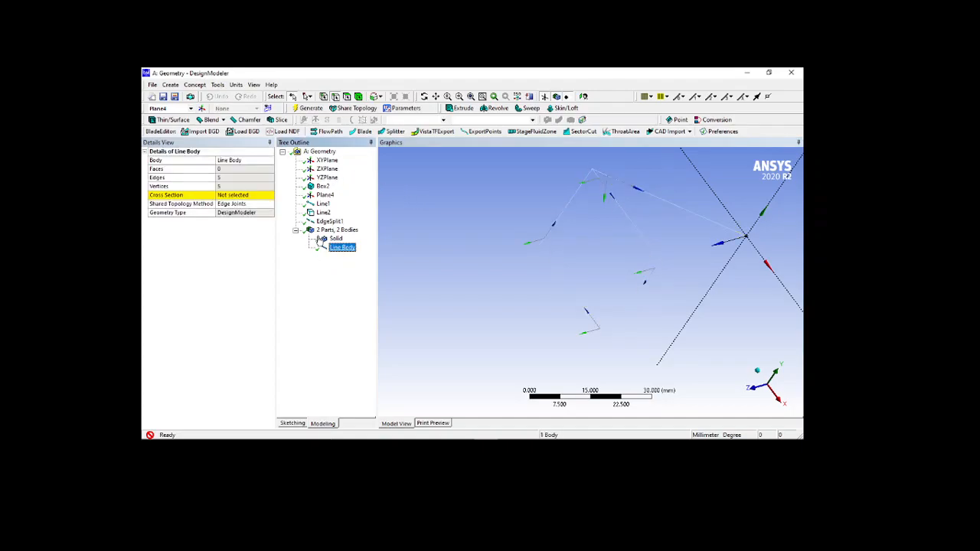
{"action": "left_click", "coordinate": [325, 221]}
{"action": "key", "text": "Delete"}
{"action": "left_click", "coordinate": [324, 213]}
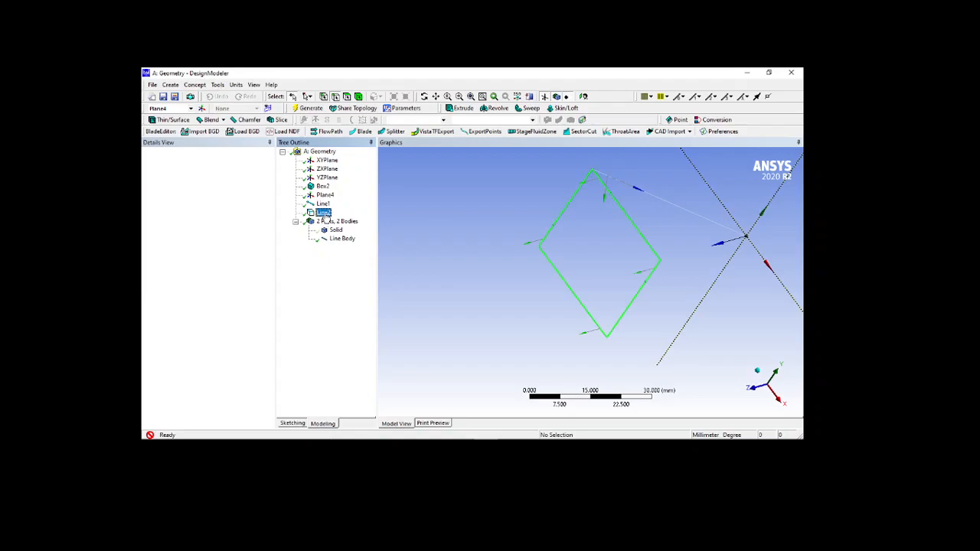
{"action": "key", "text": "Delete"}
{"action": "left_click", "coordinate": [323, 203]}
{"action": "key", "text": "Delete"}
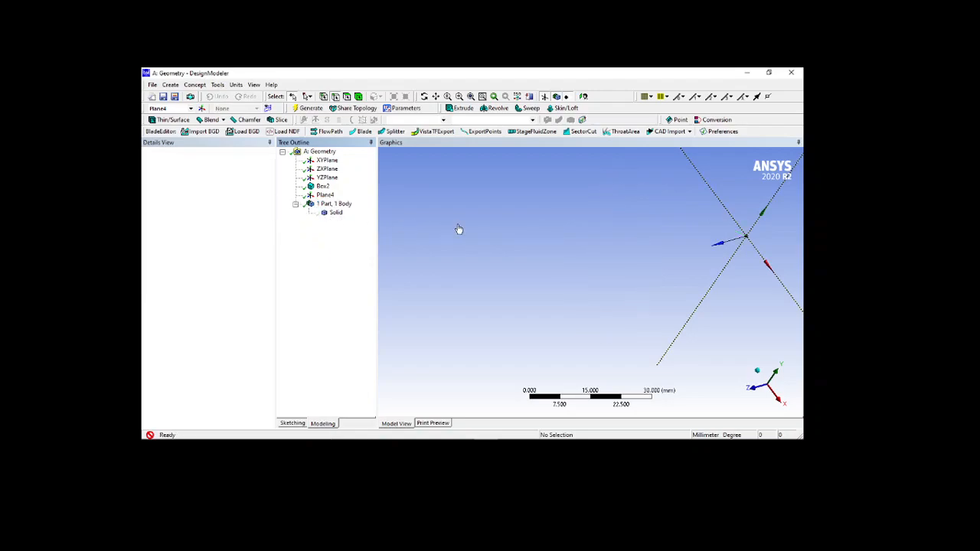
{"action": "left_click", "coordinate": [170, 84]}
{"action": "mouse_move", "coordinate": [194, 85]}
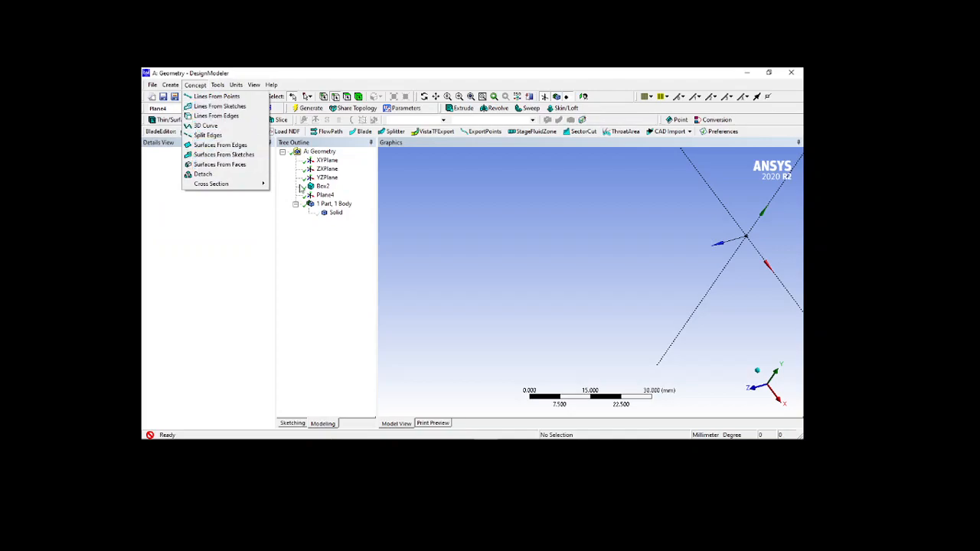
{"action": "left_click", "coordinate": [334, 213]}
{"action": "right_click", "coordinate": [333, 214]}
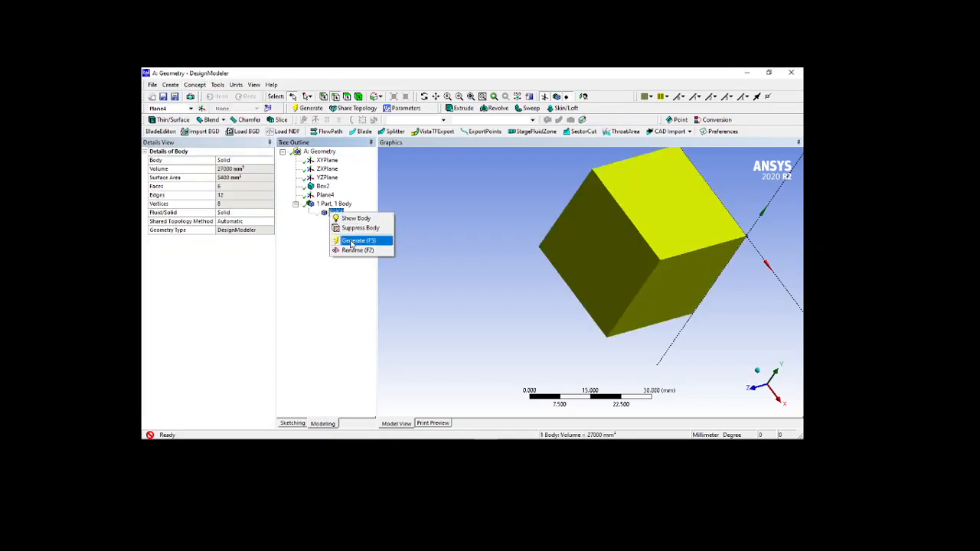
{"action": "left_click", "coordinate": [314, 267]}
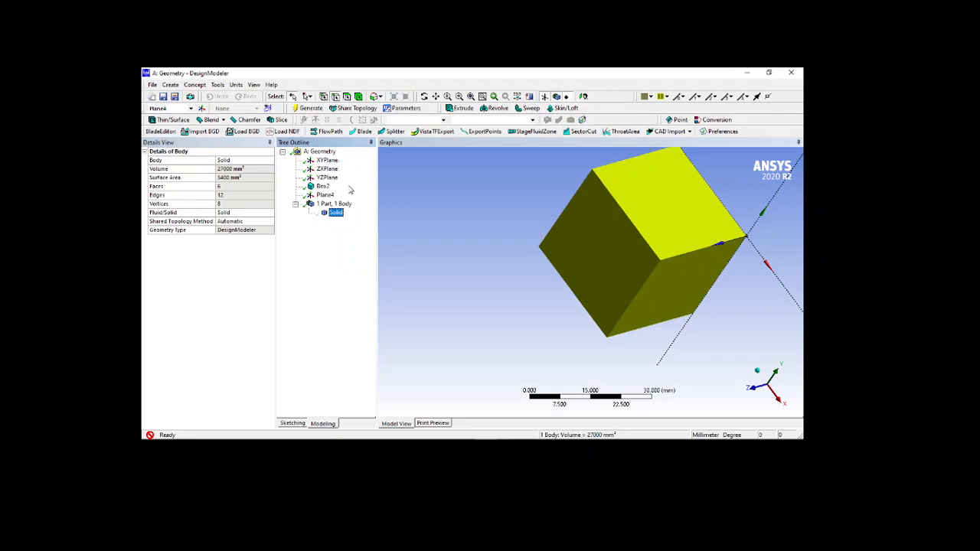
{"action": "right_click", "coordinate": [399, 197]}
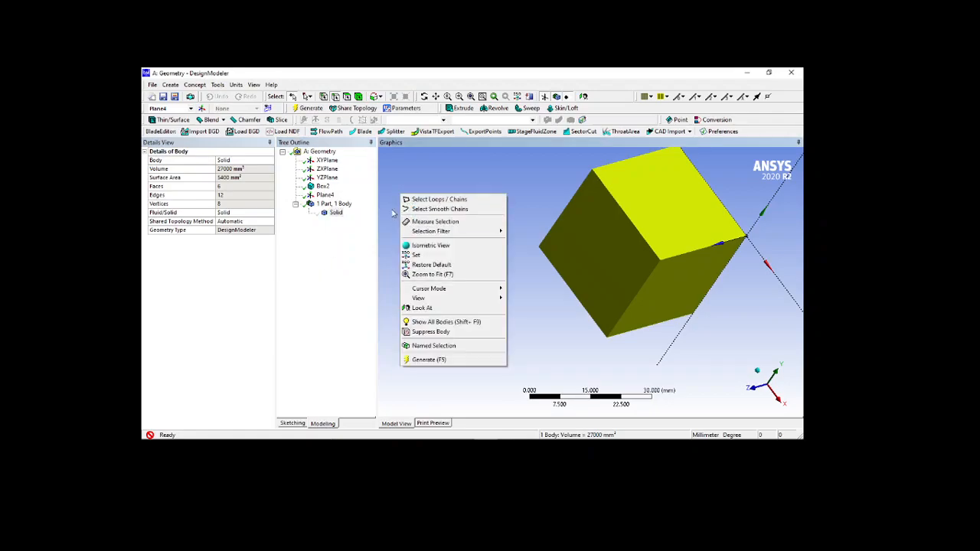
{"action": "left_click", "coordinate": [369, 233]}
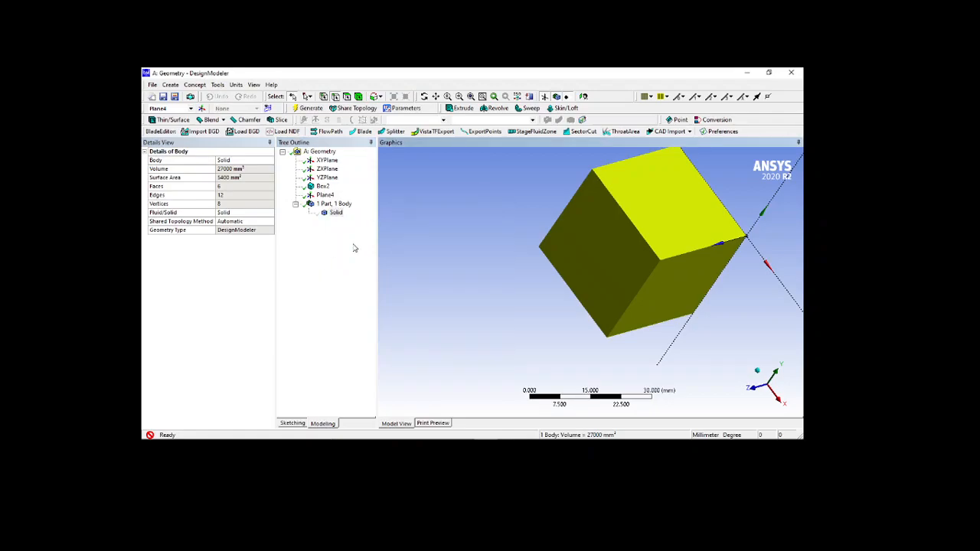
- Start a Surfaces From Edges feature and show the hidden solid box body so its edges can be selected
{"action": "left_click", "coordinate": [194, 85]}
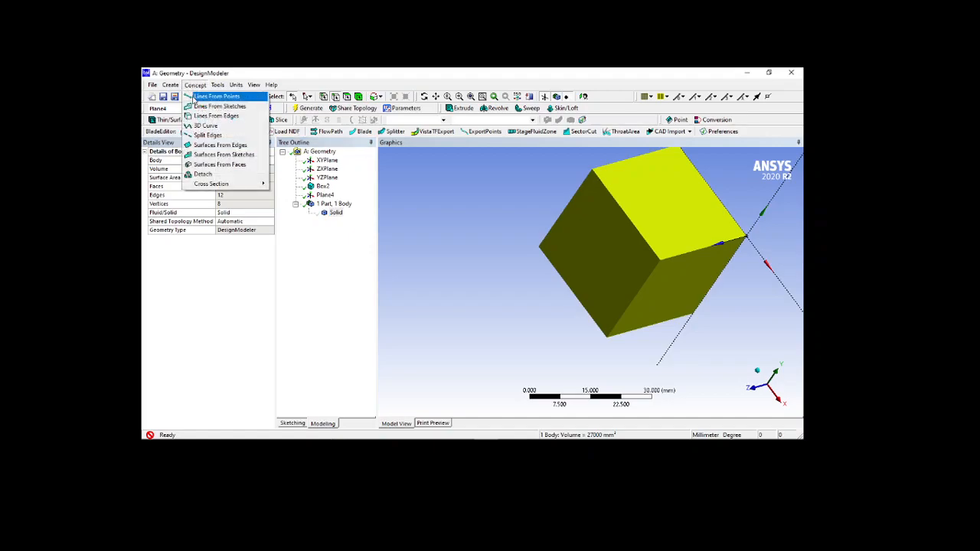
{"action": "left_click", "coordinate": [218, 145]}
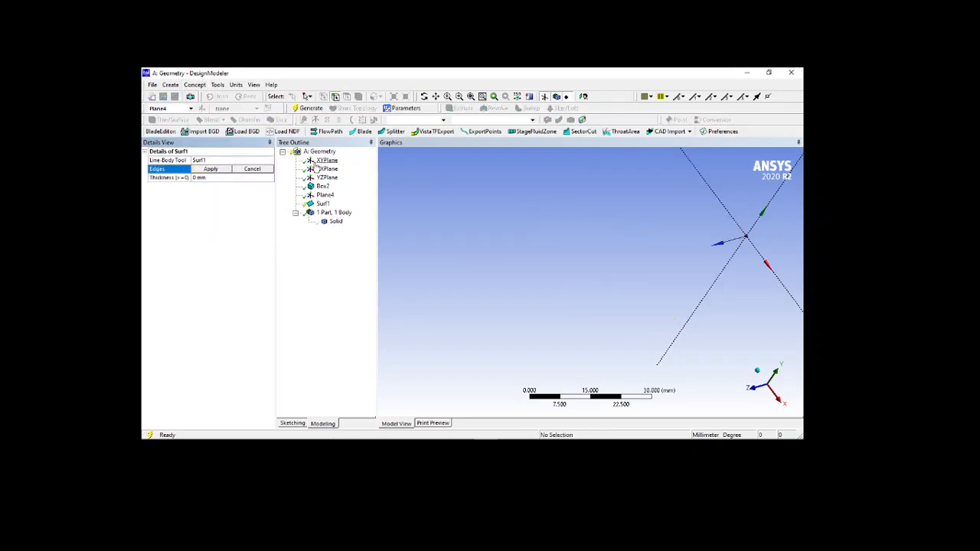
{"action": "left_click", "coordinate": [319, 188]}
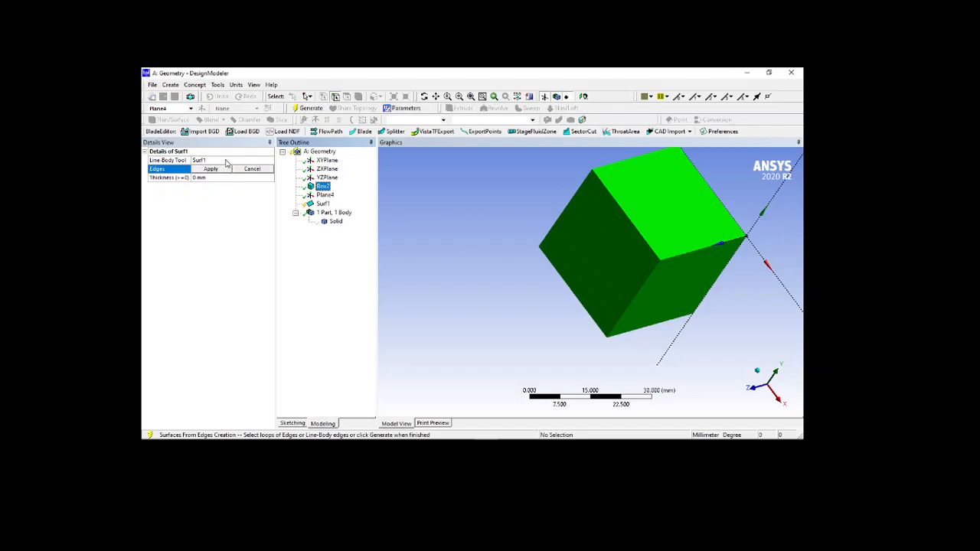
{"action": "left_click", "coordinate": [631, 223]}
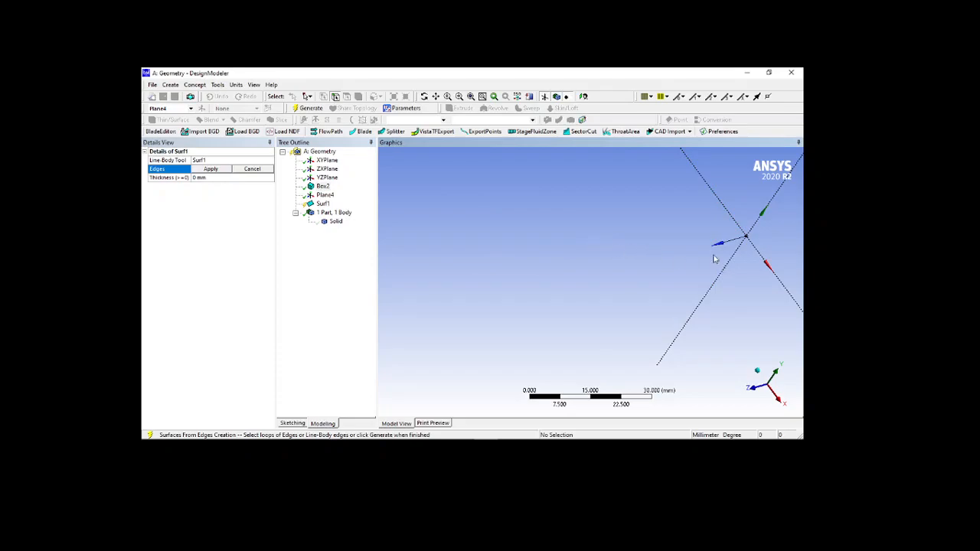
{"action": "middle_click_drag", "start_coordinate": [692, 249], "coordinate": [733, 214]}
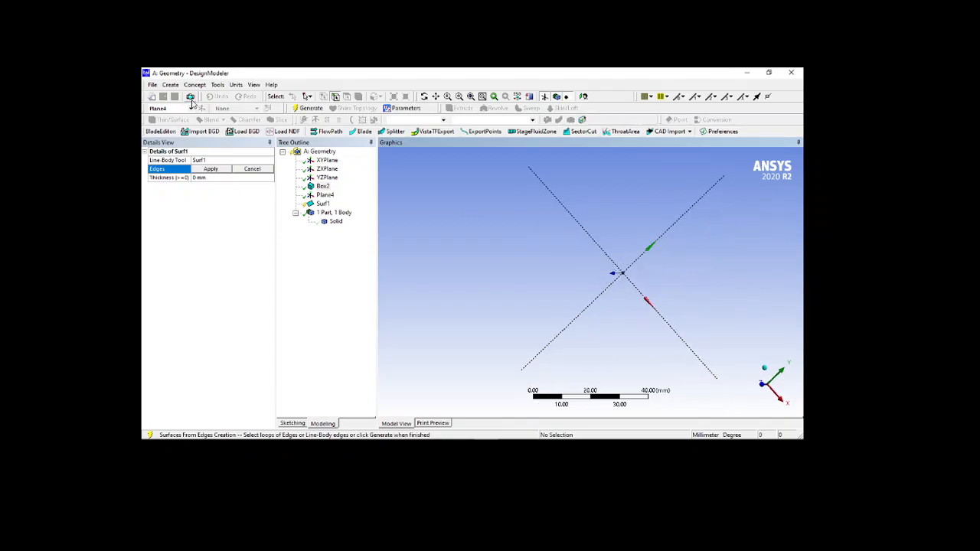
{"action": "left_click", "coordinate": [329, 223]}
{"action": "right_click", "coordinate": [331, 223]}
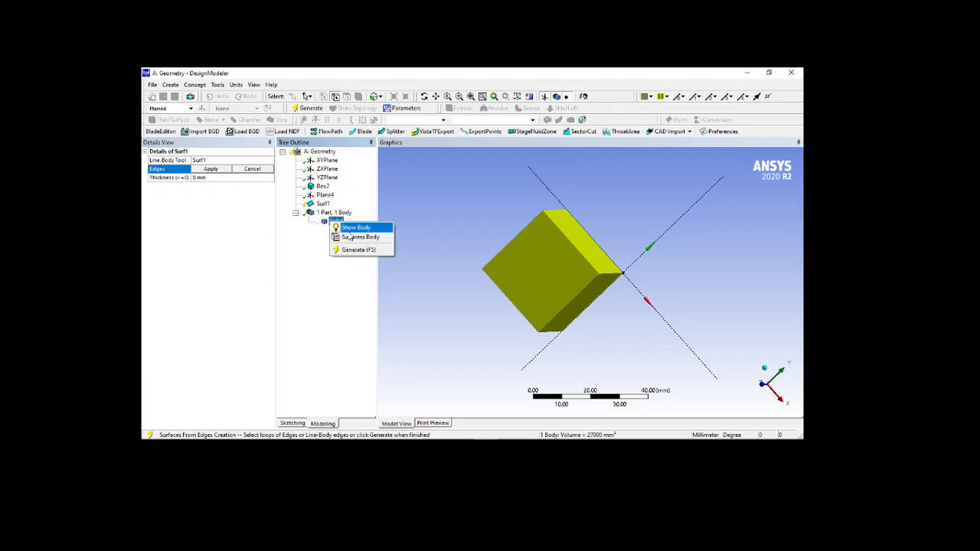
{"action": "left_click", "coordinate": [353, 228]}
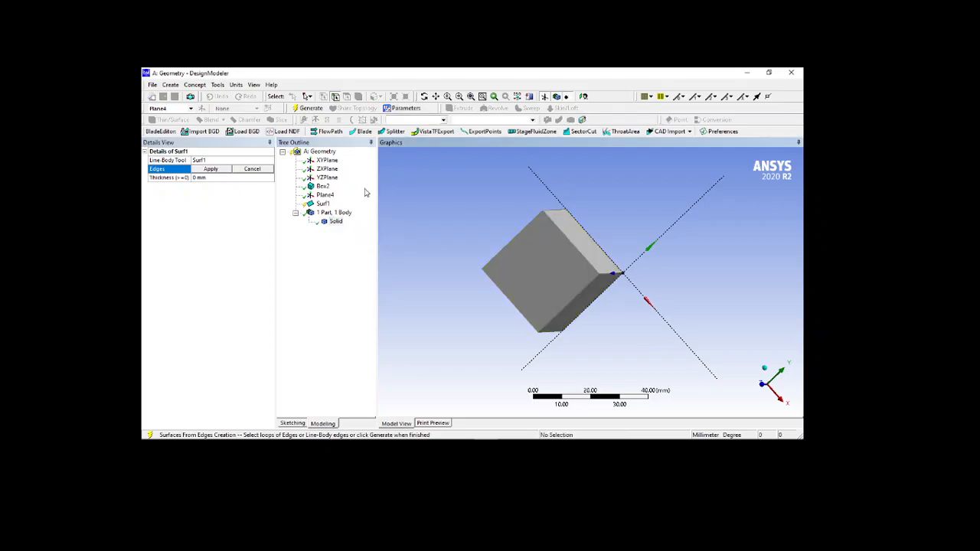
- Assign the four edges of the box's front face to the surface, set its thickness to 1 mm and generate it
{"action": "left_click", "coordinate": [516, 238]}
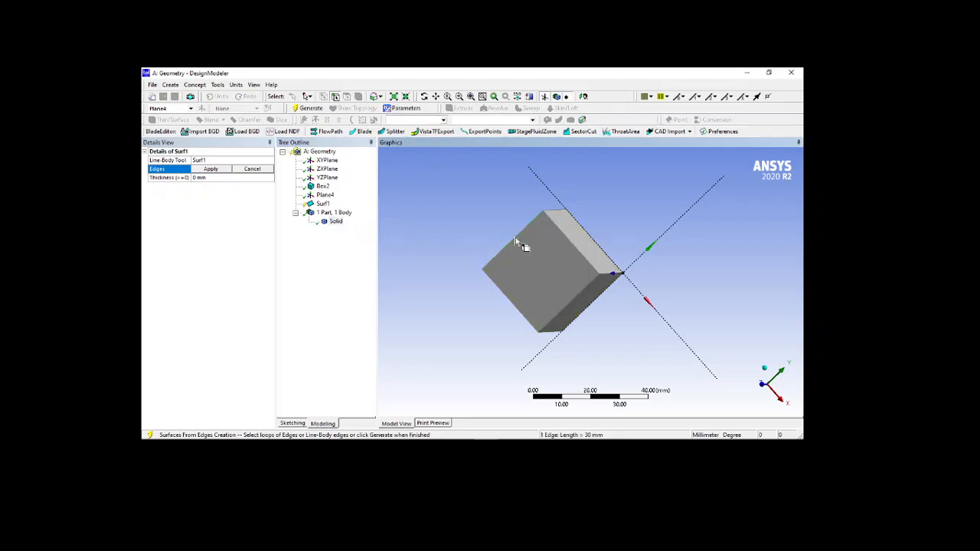
{"action": "left_click", "coordinate": [570, 233], "text": "ctrl"}
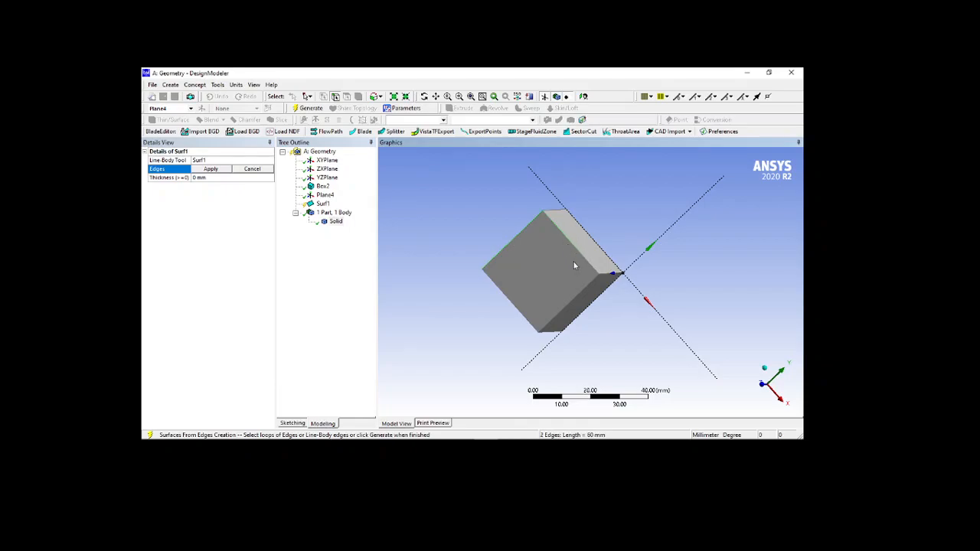
{"action": "left_click", "coordinate": [573, 307], "text": "ctrl"}
{"action": "left_click", "coordinate": [527, 317], "text": "ctrl"}
{"action": "left_click", "coordinate": [229, 169]}
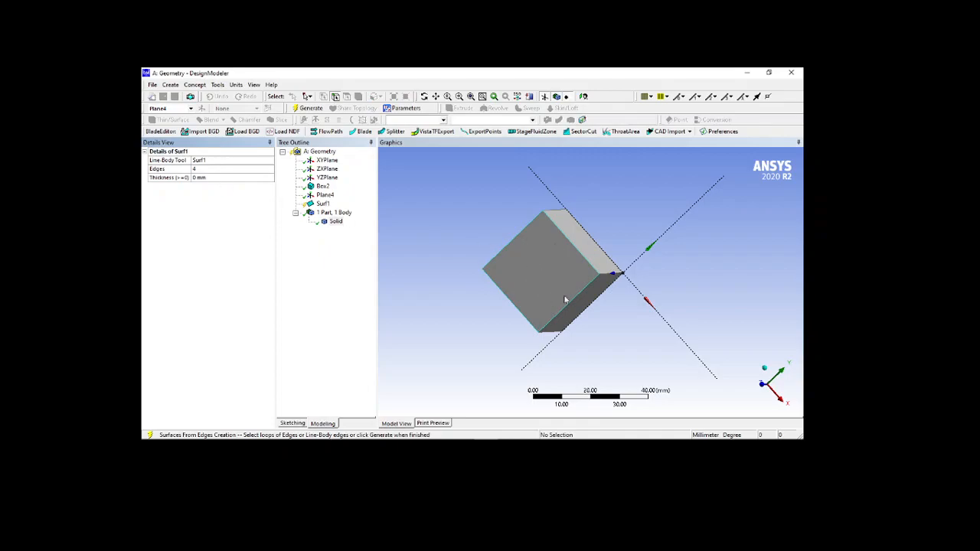
{"action": "left_click", "coordinate": [211, 177]}
{"action": "type", "text": "1"}
{"action": "left_click", "coordinate": [304, 109]}
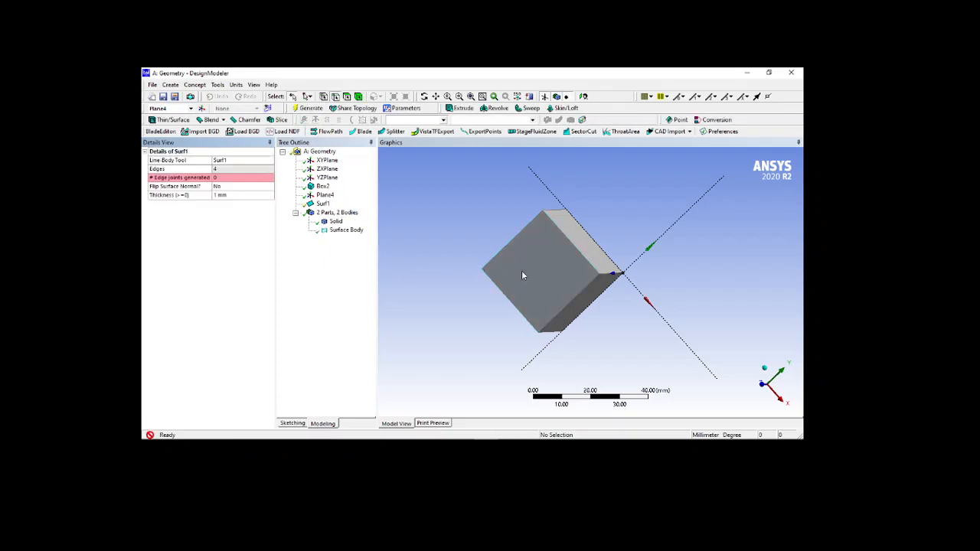
- Hide the solid box body and highlight the new surface body on its own
{"action": "left_click", "coordinate": [331, 232]}
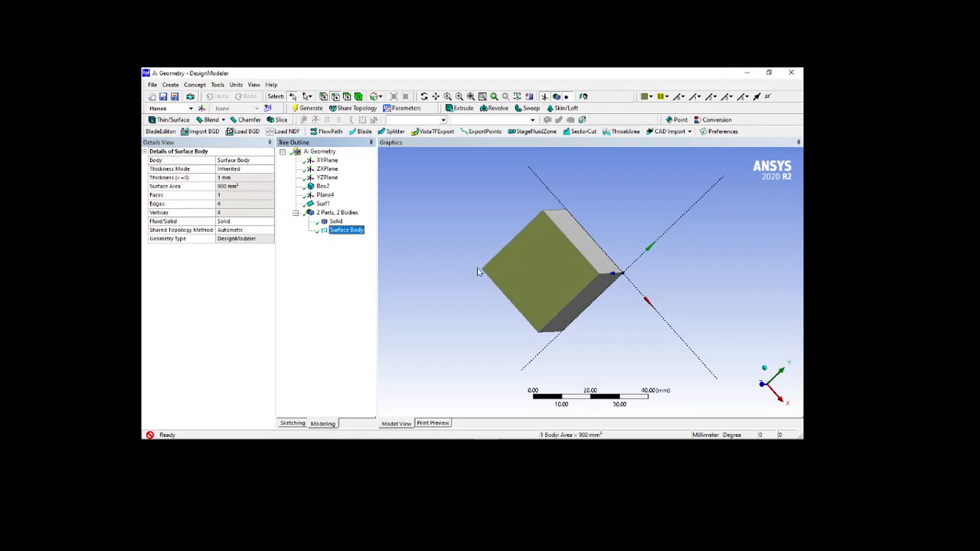
{"action": "left_click", "coordinate": [335, 221]}
{"action": "right_click", "coordinate": [336, 223]}
{"action": "left_click", "coordinate": [364, 229]}
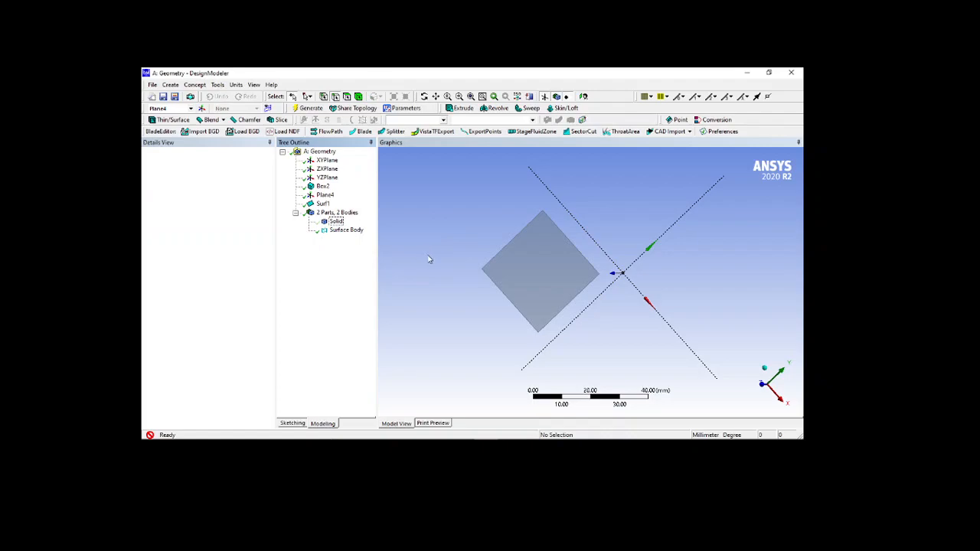
{"action": "left_click", "coordinate": [537, 272]}
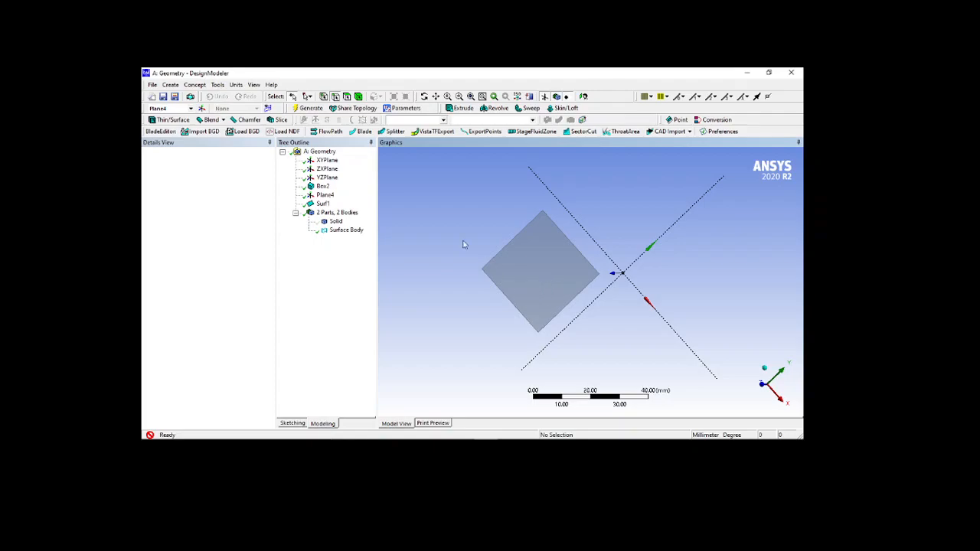
{"action": "left_click", "coordinate": [192, 85]}
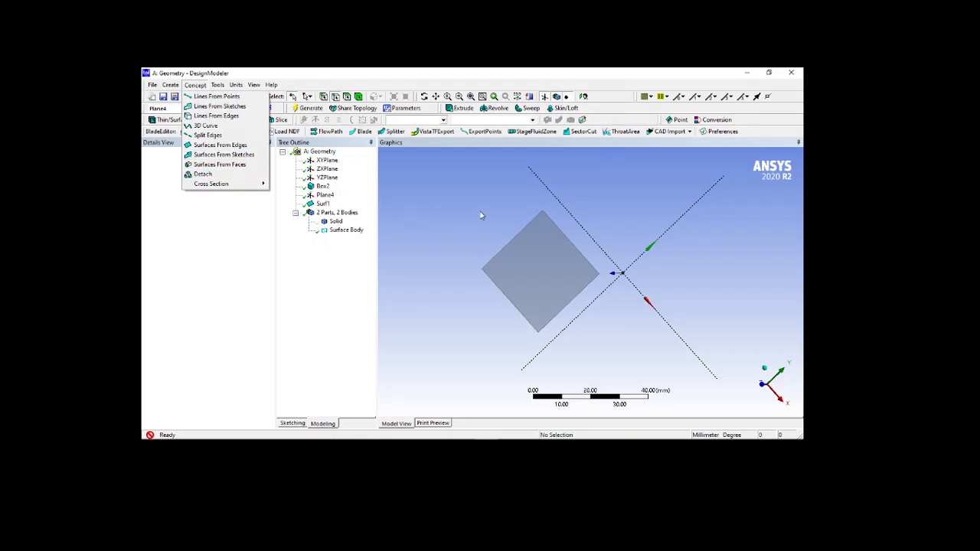
{"action": "left_click", "coordinate": [339, 231]}
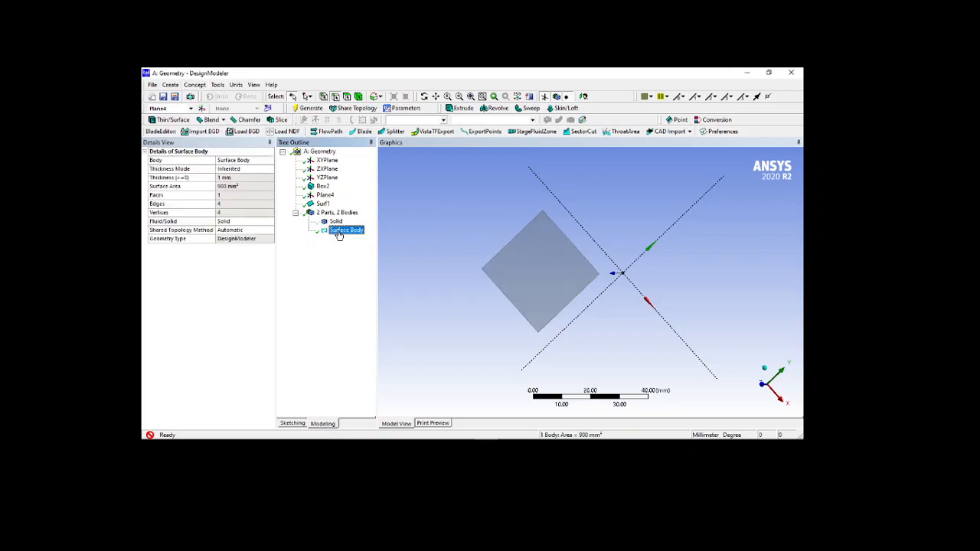
{"action": "left_click", "coordinate": [335, 233]}
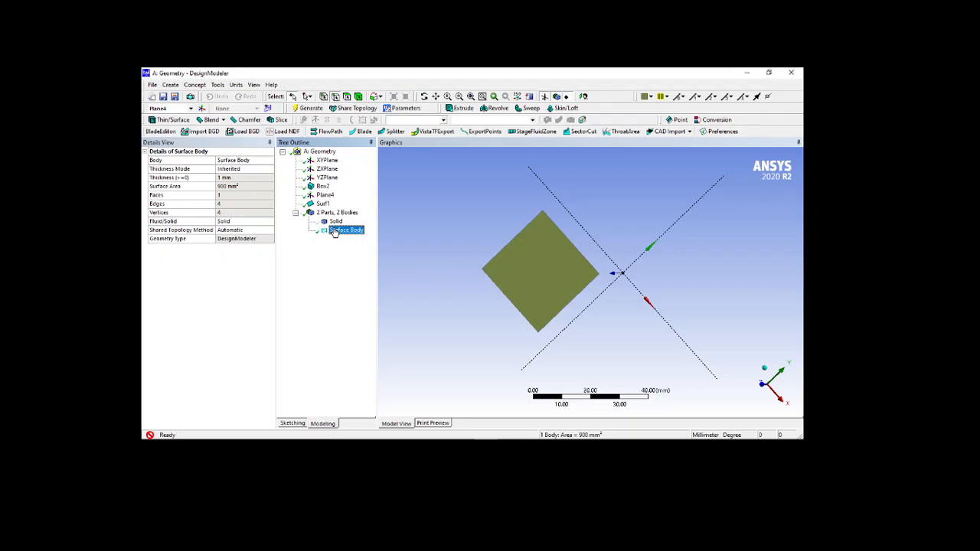
- Delete the Surf1 and Box2 features, and start over with an empty model
{"action": "left_click", "coordinate": [322, 203]}
{"action": "key", "text": "Delete"}
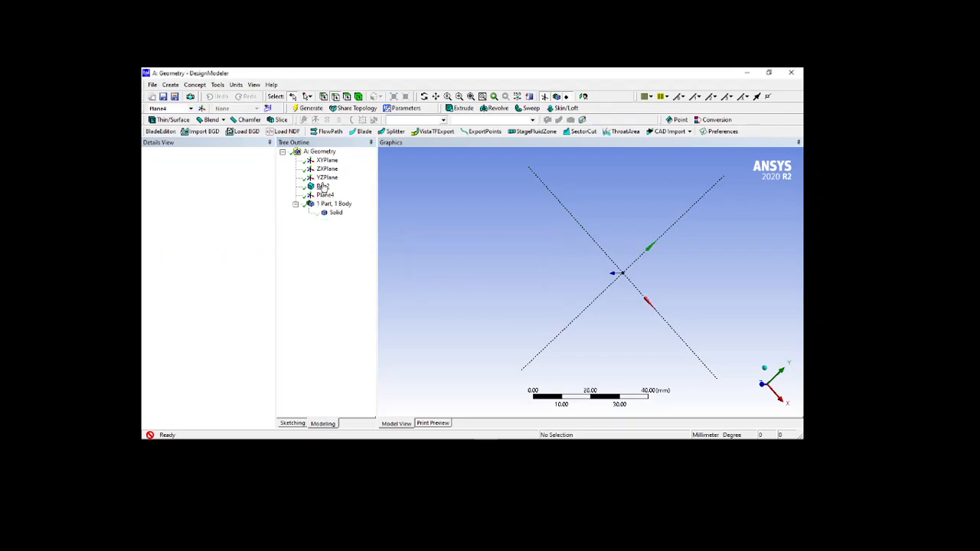
{"action": "left_click", "coordinate": [323, 187]}
{"action": "key", "text": "Delete"}
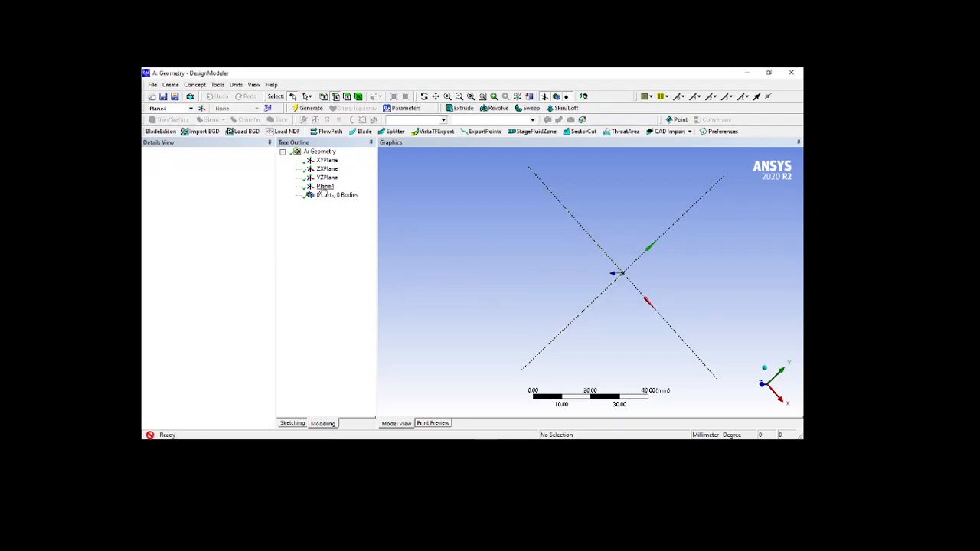
{"action": "left_click", "coordinate": [153, 85]}
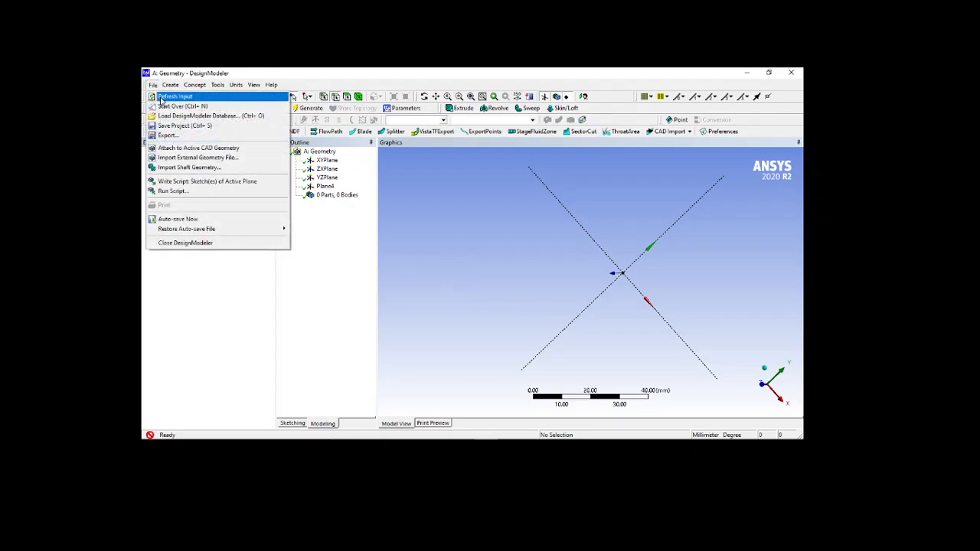
{"action": "left_click", "coordinate": [172, 105]}
{"action": "left_click", "coordinate": [462, 294]}
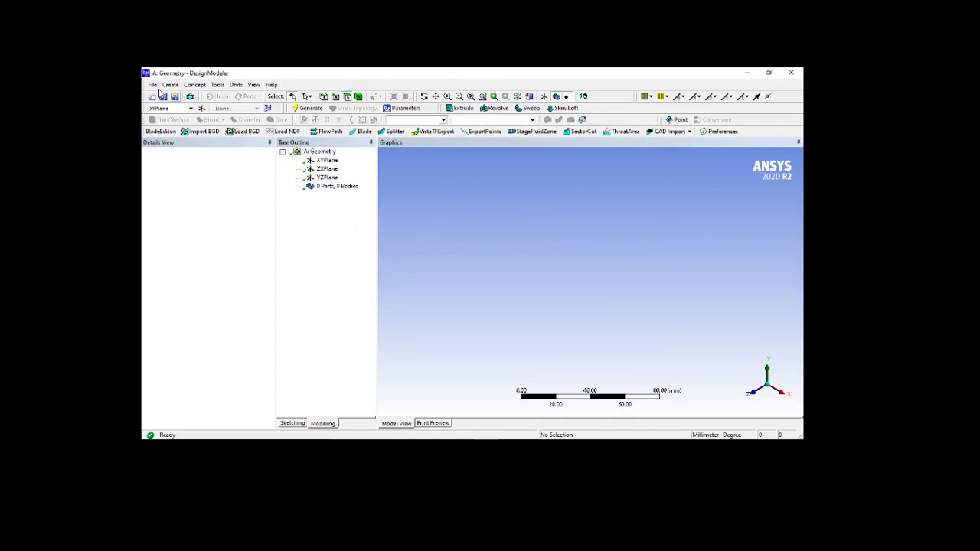
- Add a rectangular cross section and display it with its plane axes
{"action": "left_click", "coordinate": [195, 86]}
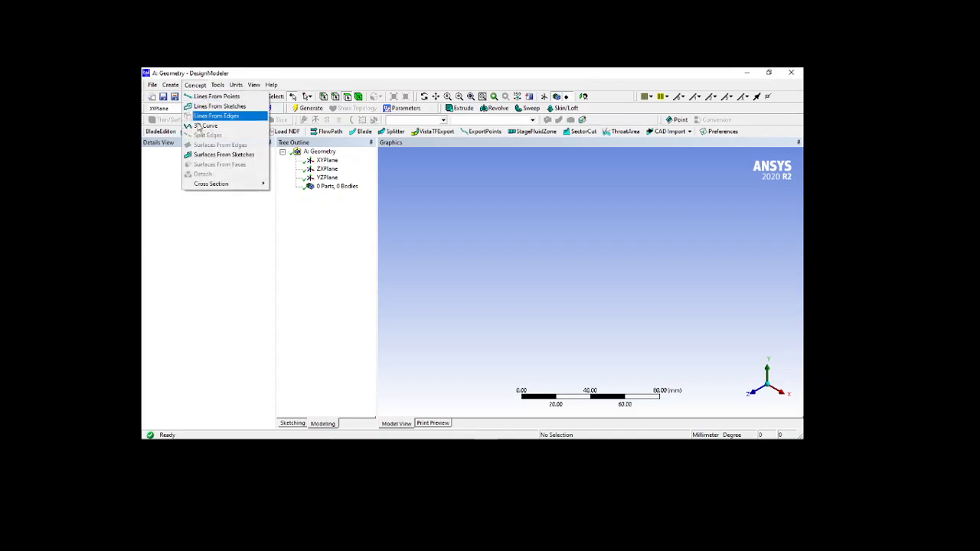
{"action": "mouse_move", "coordinate": [205, 185]}
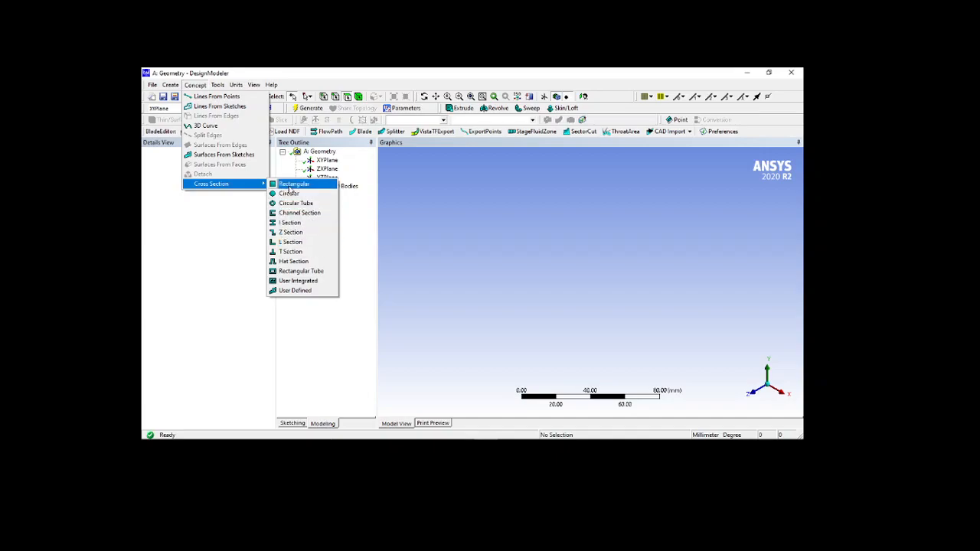
{"action": "left_click", "coordinate": [290, 188]}
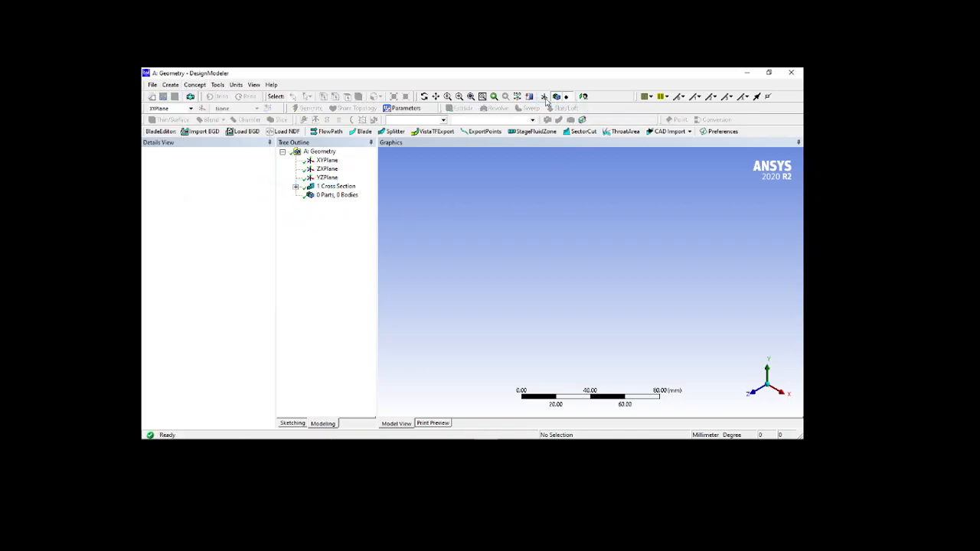
{"action": "scroll", "coordinate": [604, 255], "scroll_direction": "down", "scroll_amount": 3}
{"action": "mouse_move", "coordinate": [660, 276]}
{"action": "middle_mouse_down"}
{"action": "mouse_move", "coordinate": [638, 283]}
{"action": "mouse_move", "coordinate": [639, 271]}
{"action": "middle_mouse_up"}
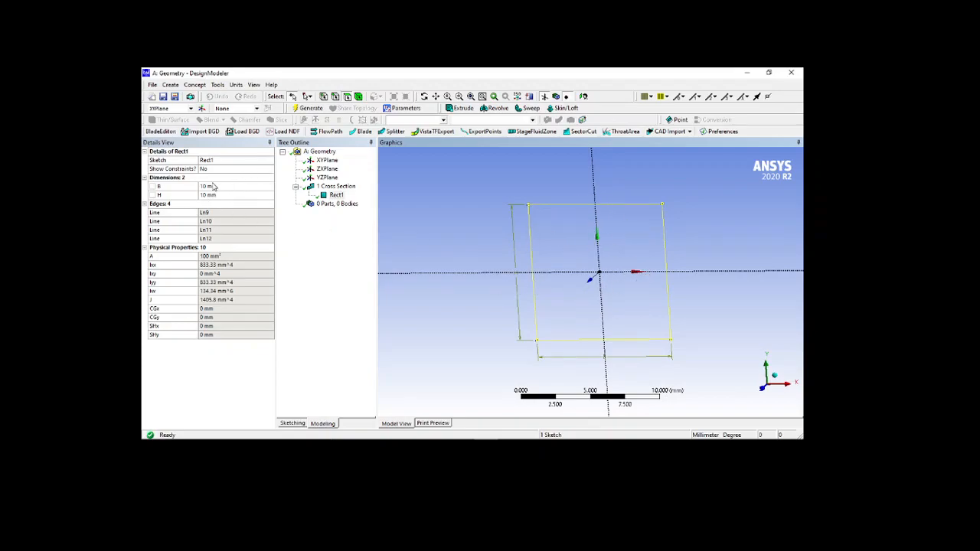
- Set the rectangular cross section's B and H dimensions to 20 mm each and regenerate the model
{"action": "left_click", "coordinate": [233, 188]}
{"action": "type", "text": "20"}
{"action": "left_click", "coordinate": [227, 197]}
{"action": "left_click", "coordinate": [226, 196]}
{"action": "type", "text": "20"}
{"action": "key", "text": "Return"}
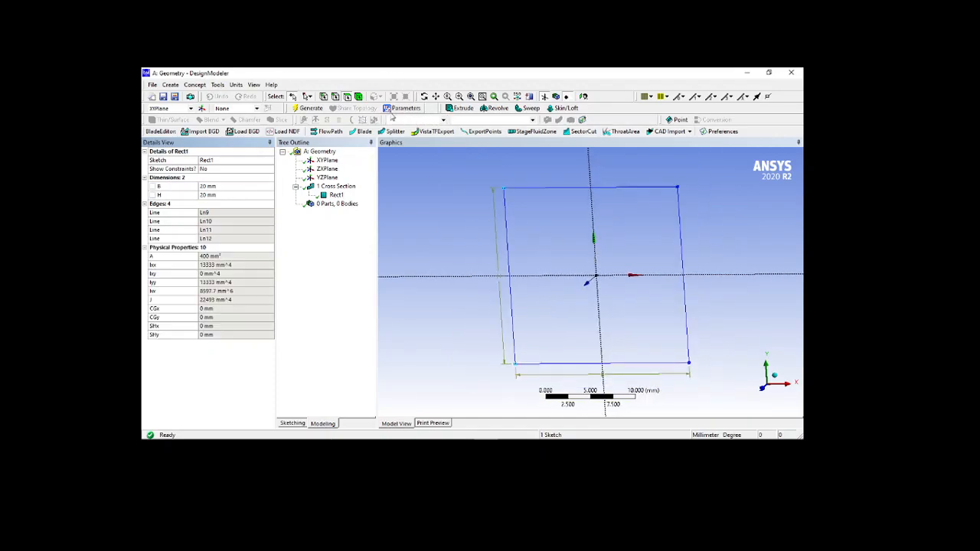
{"action": "left_click", "coordinate": [313, 110]}
{"action": "middle_click_drag", "start_coordinate": [580, 276], "coordinate": [601, 273]}
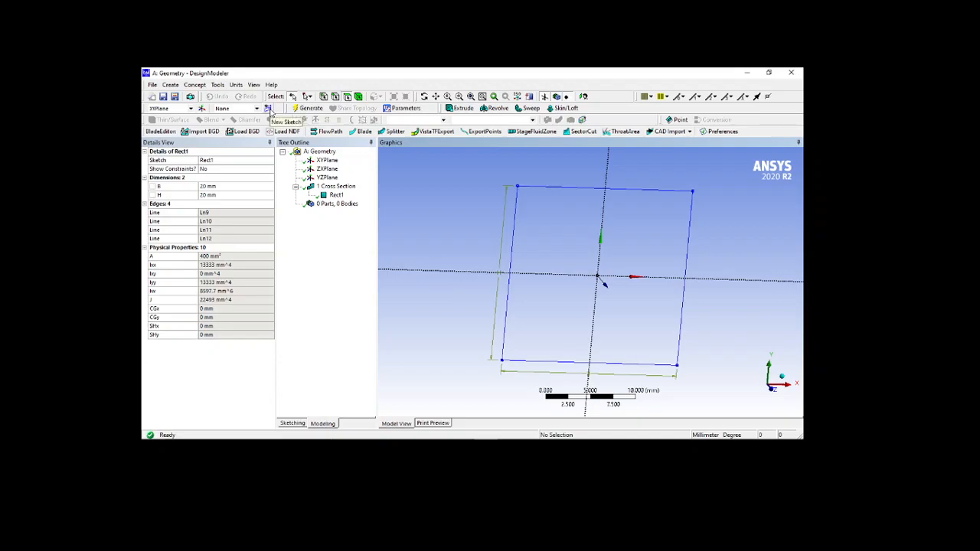
- Try to switch to sketching on the rectangular cross section's plane, regenerating the model before a second attempt
{"action": "left_click", "coordinate": [294, 424]}
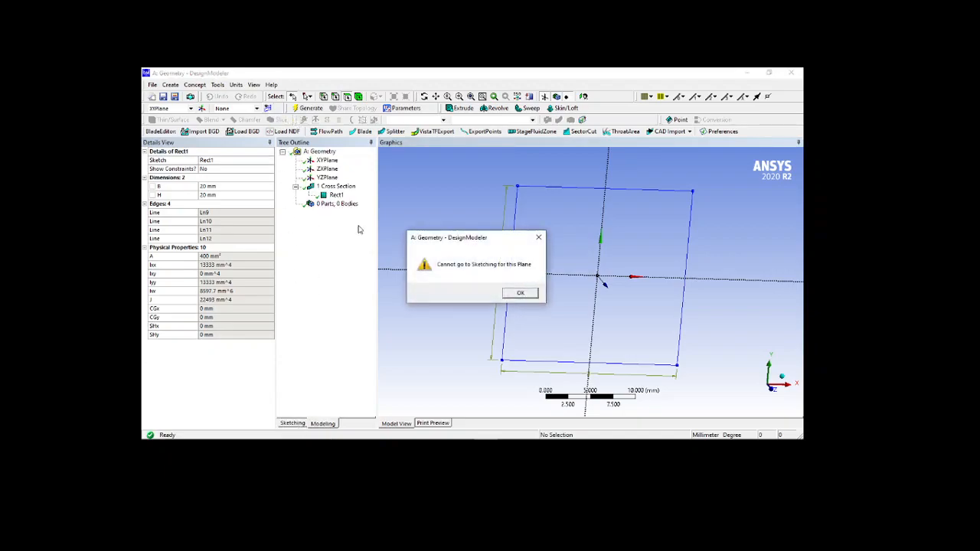
{"action": "left_click", "coordinate": [539, 238]}
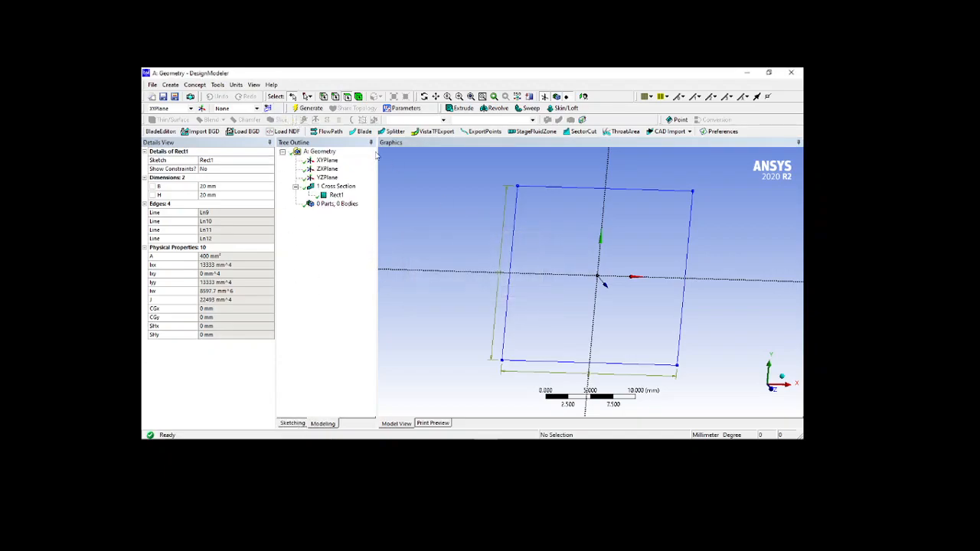
{"action": "left_click", "coordinate": [313, 109]}
{"action": "left_click", "coordinate": [294, 424]}
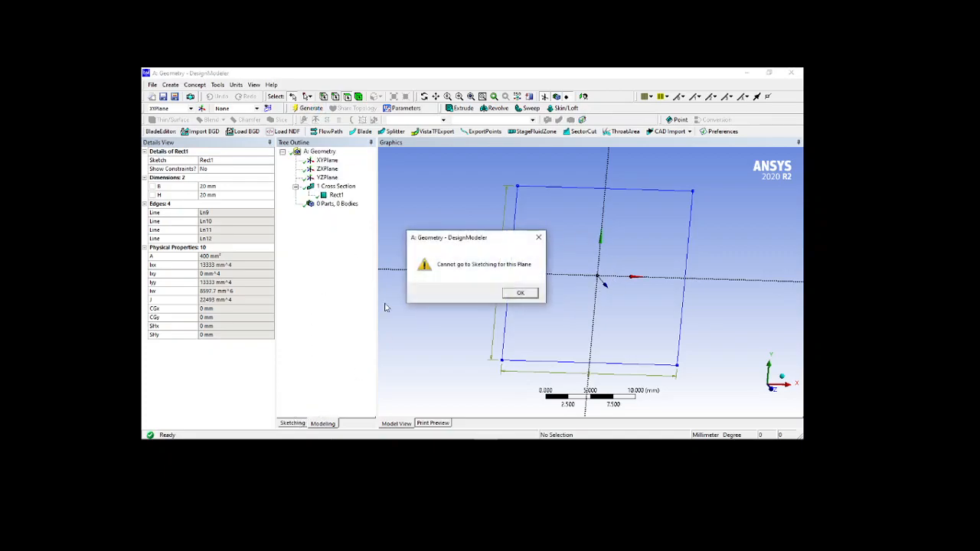
{"action": "left_click", "coordinate": [532, 296]}
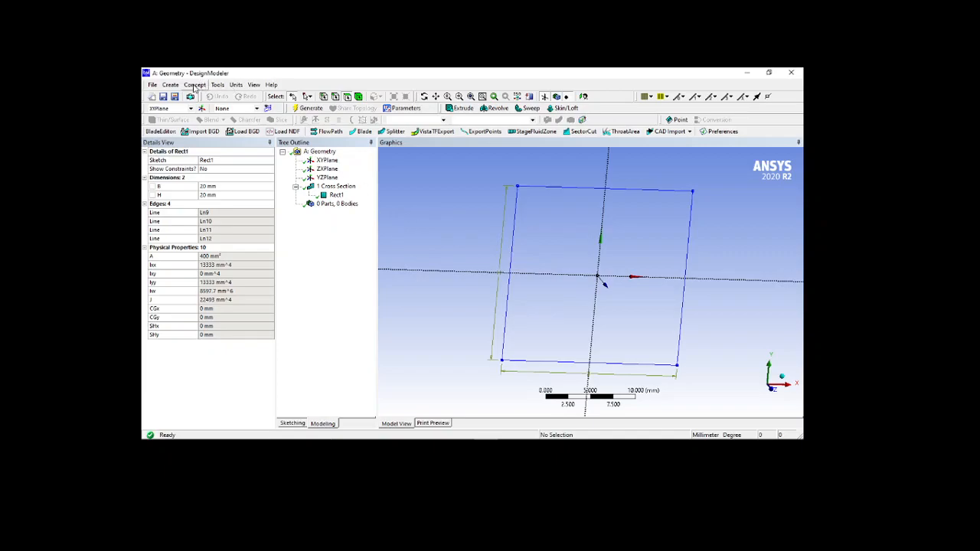
- Extrude the rectangular cross section to a depth of 30 mm and generate the solid
{"action": "left_click", "coordinate": [335, 196]}
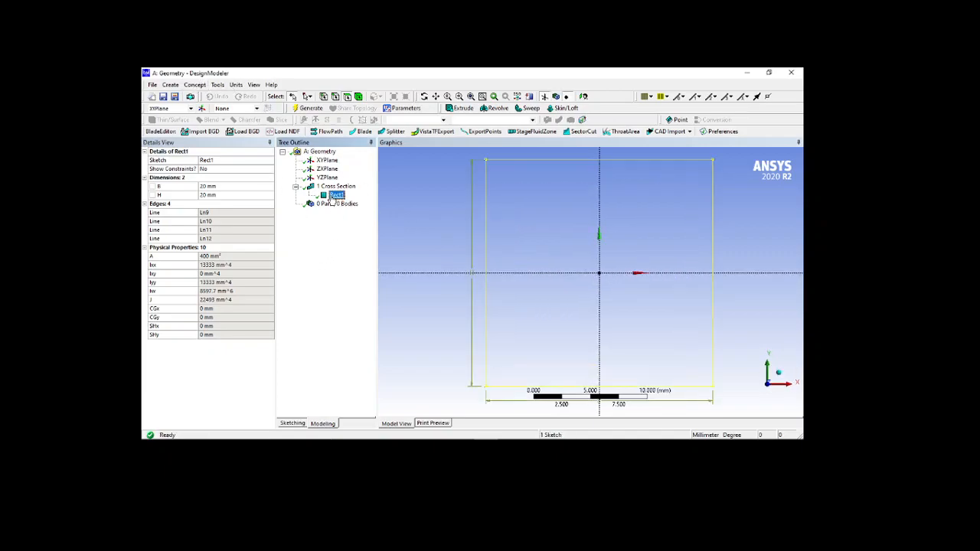
{"action": "left_click", "coordinate": [423, 260]}
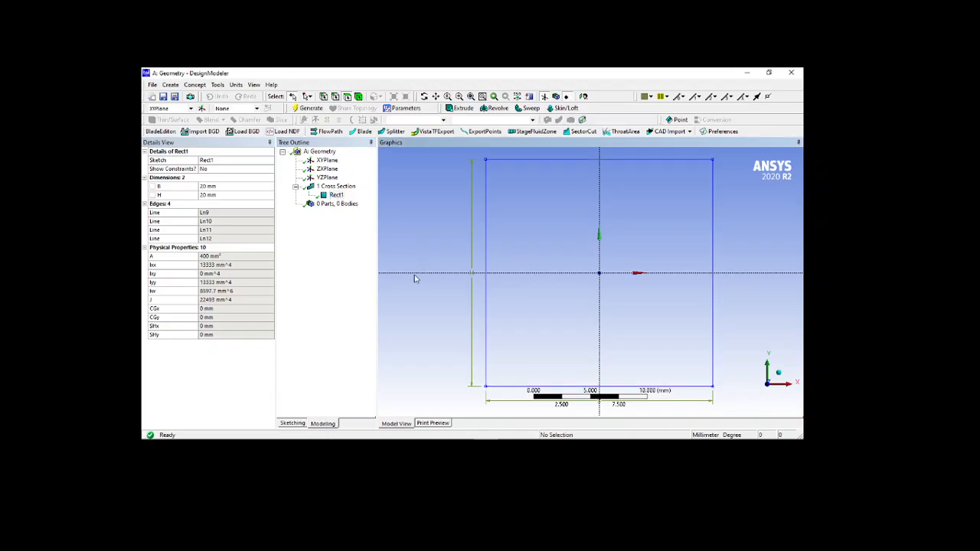
{"action": "scroll", "coordinate": [411, 179], "scroll_direction": "down", "scroll_amount": 2}
{"action": "middle_click_drag", "start_coordinate": [459, 243], "coordinate": [431, 246]}
{"action": "left_click", "coordinate": [458, 110]}
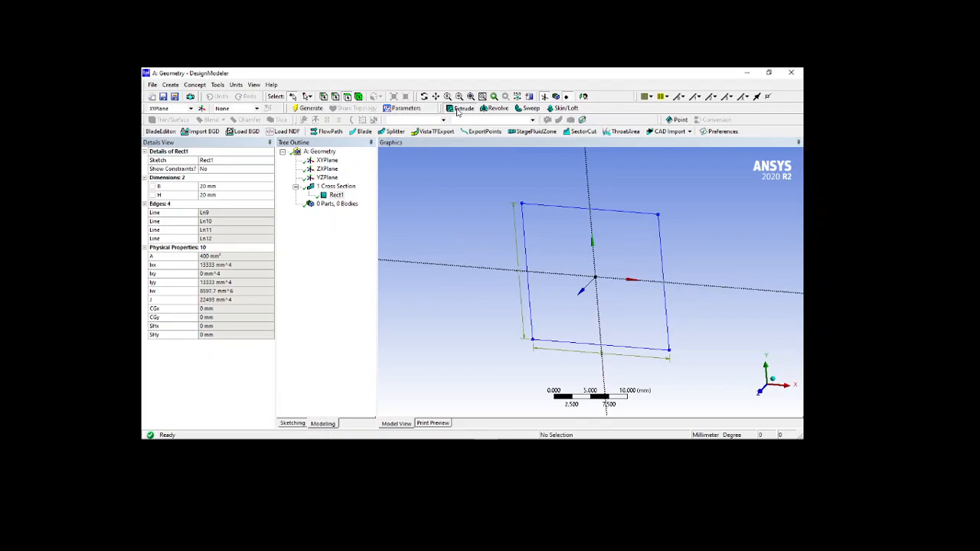
{"action": "left_click", "coordinate": [336, 204]}
{"action": "left_click", "coordinate": [218, 168]}
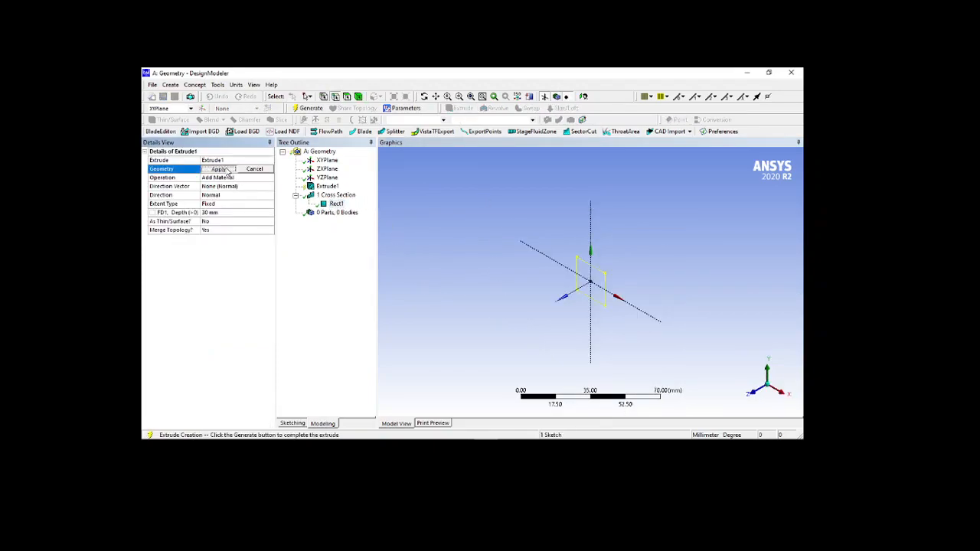
{"action": "left_click", "coordinate": [309, 108]}
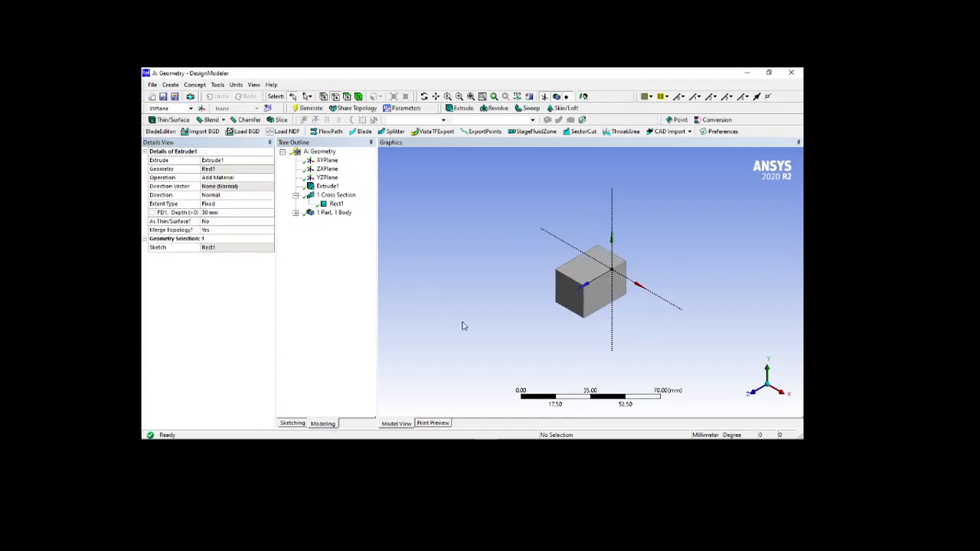
{"action": "middle_click_drag", "start_coordinate": [586, 331], "coordinate": [661, 324]}
{"action": "scroll", "coordinate": [638, 327], "scroll_direction": "up", "scroll_amount": 5}
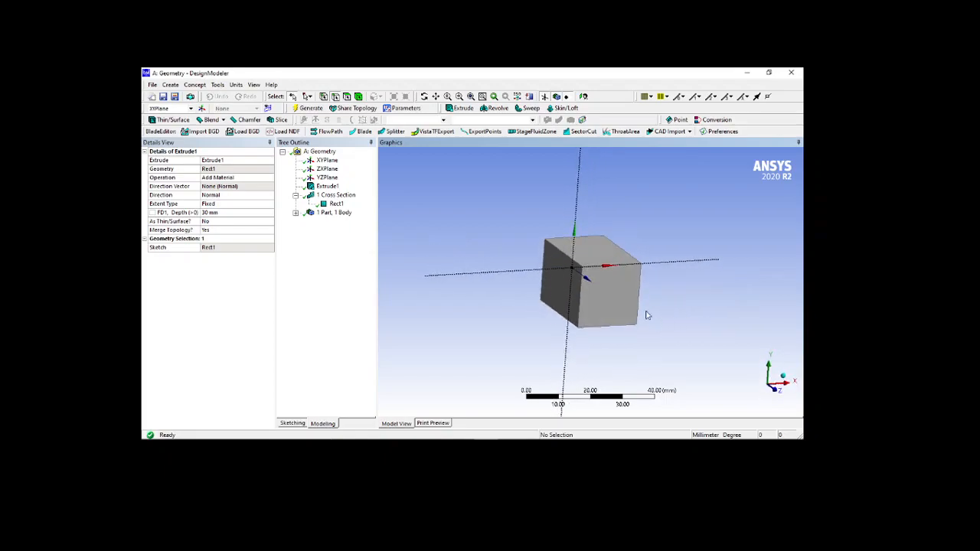
- Delete the extrusion and the rectangular cross section it was based on
{"action": "left_click", "coordinate": [336, 204]}
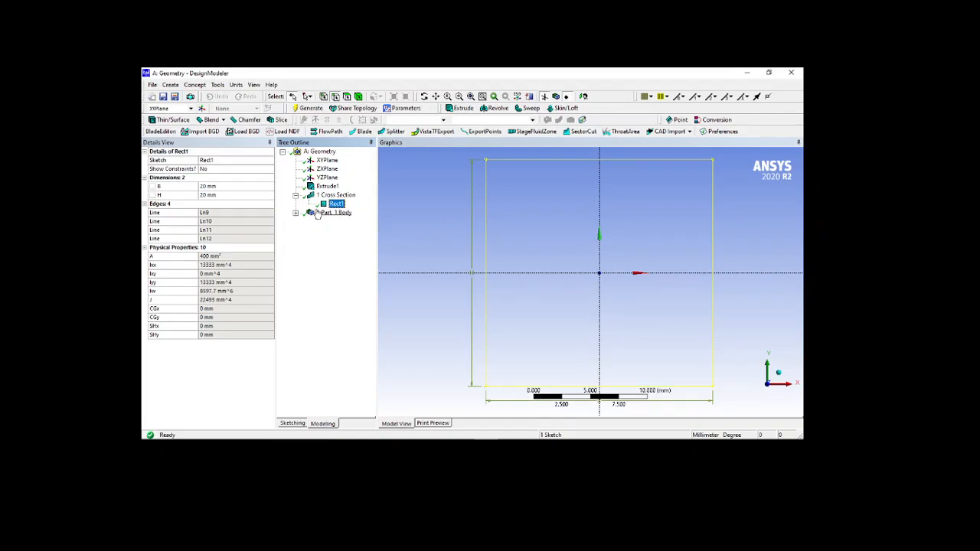
{"action": "left_click", "coordinate": [322, 187]}
{"action": "key", "text": "Delete"}
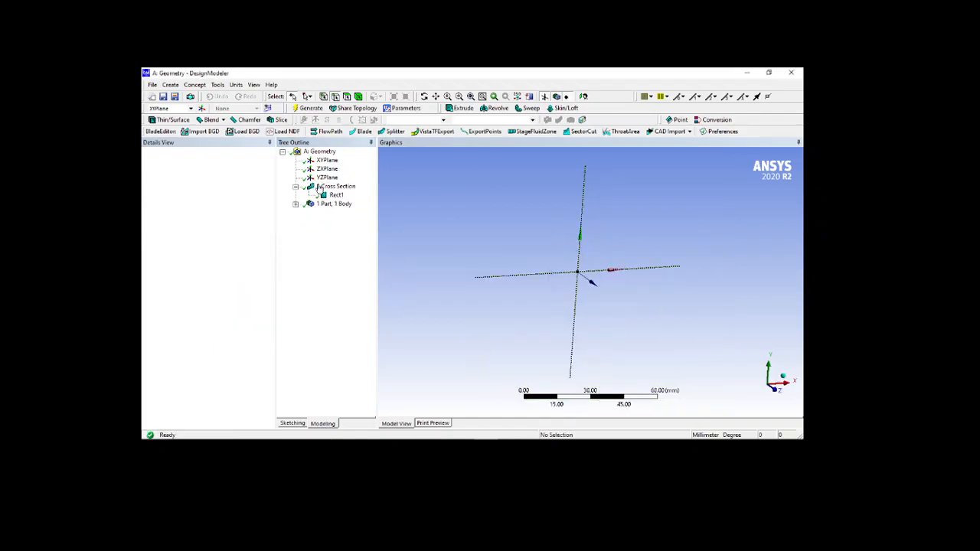
{"action": "left_click", "coordinate": [331, 195]}
{"action": "key", "text": "Delete"}
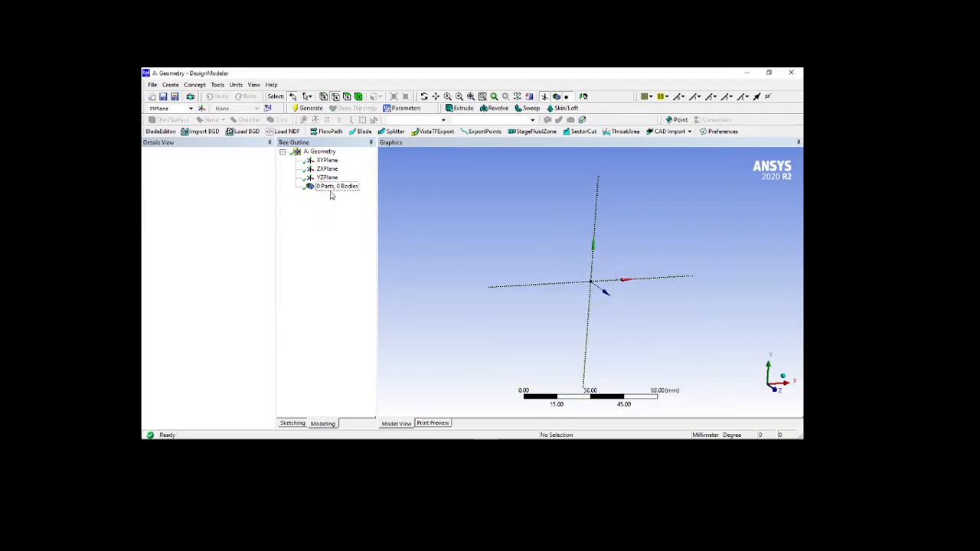
- Add a circular cross section to preview its geometry, and delete it again
{"action": "left_click", "coordinate": [194, 85]}
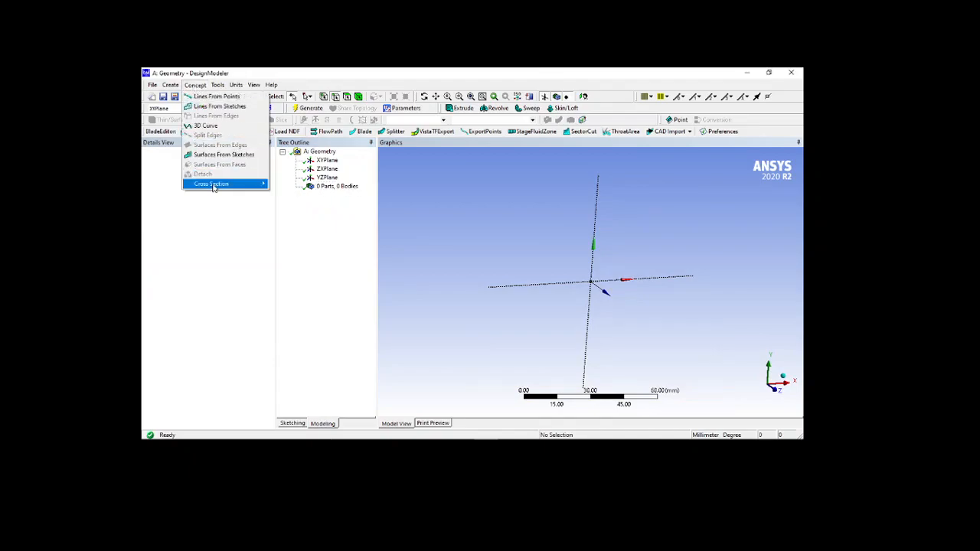
{"action": "mouse_move", "coordinate": [213, 188]}
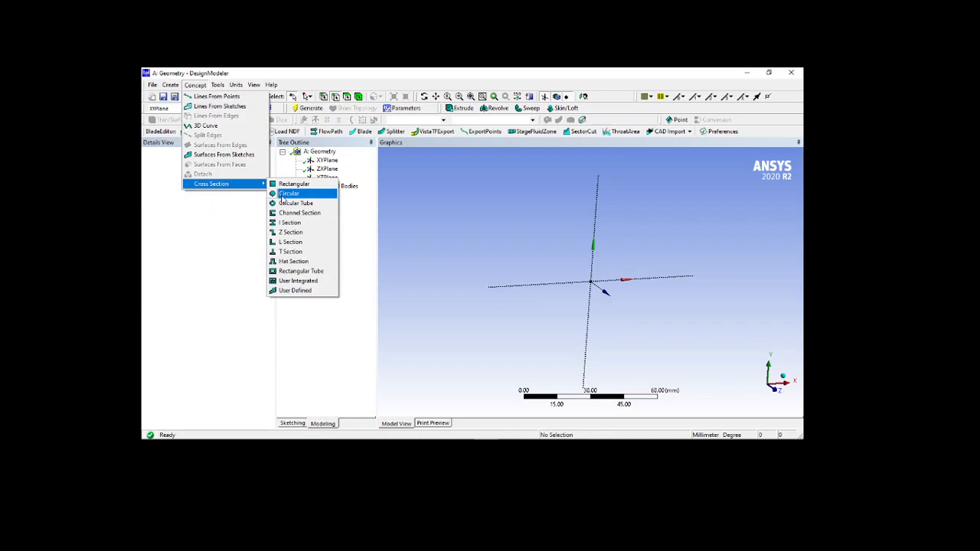
{"action": "left_click", "coordinate": [283, 194]}
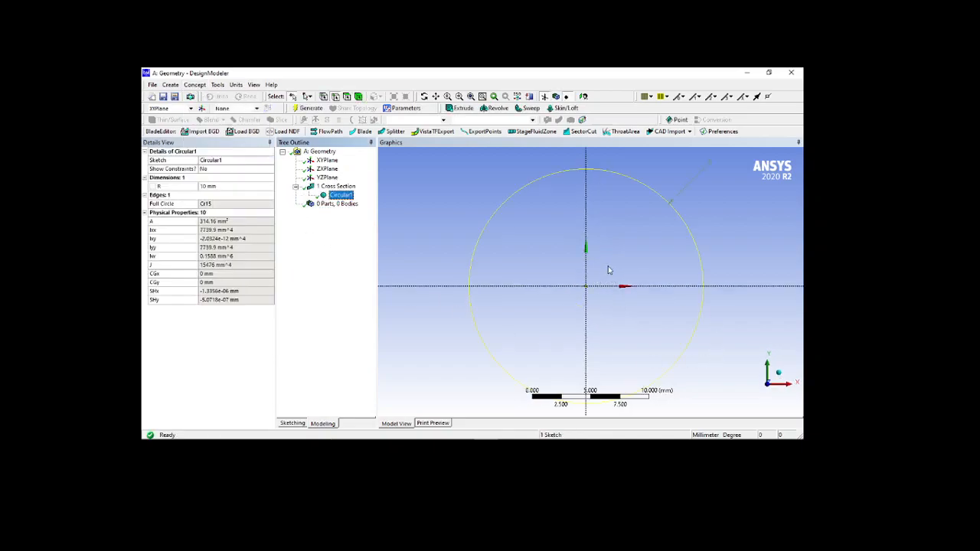
{"action": "scroll", "coordinate": [619, 283], "scroll_direction": "down", "scroll_amount": 3}
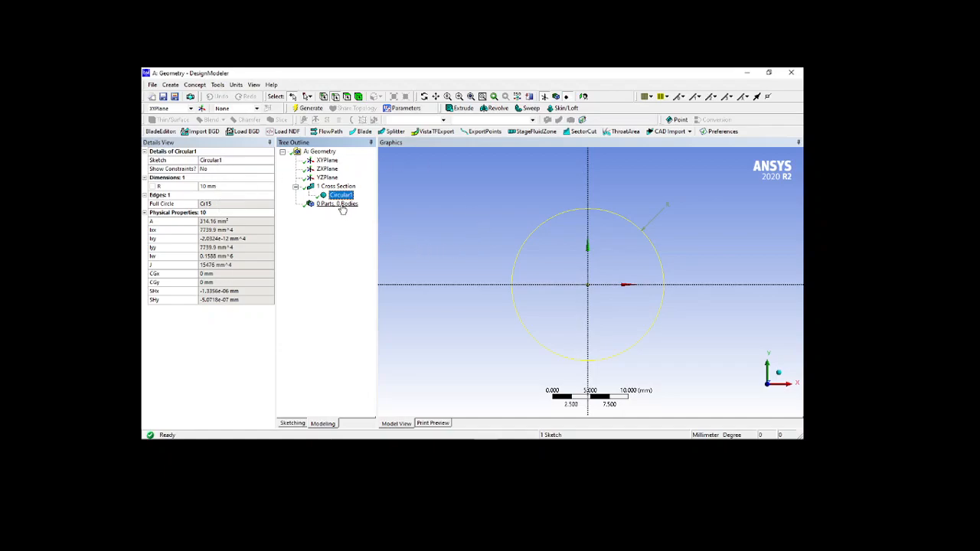
{"action": "key", "text": "Delete"}
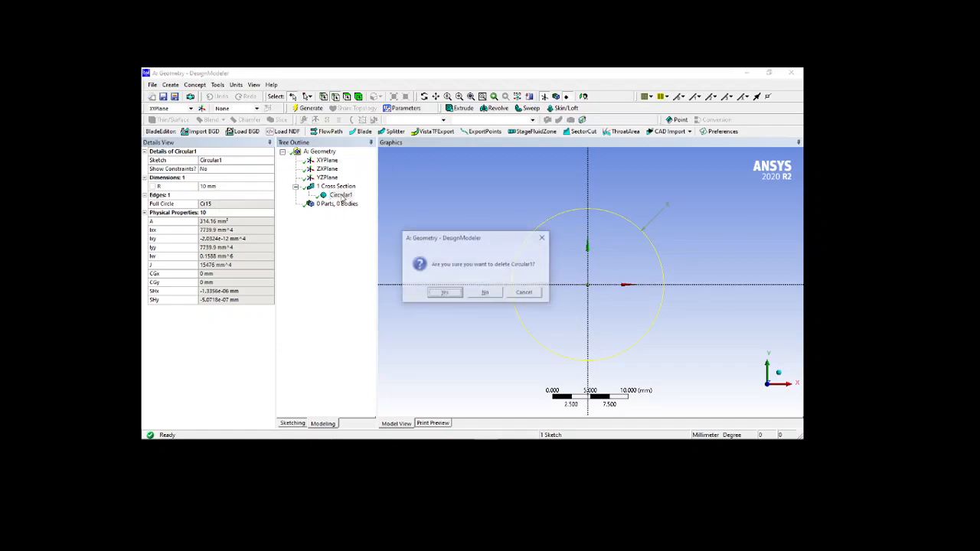
{"action": "key", "text": "Return"}
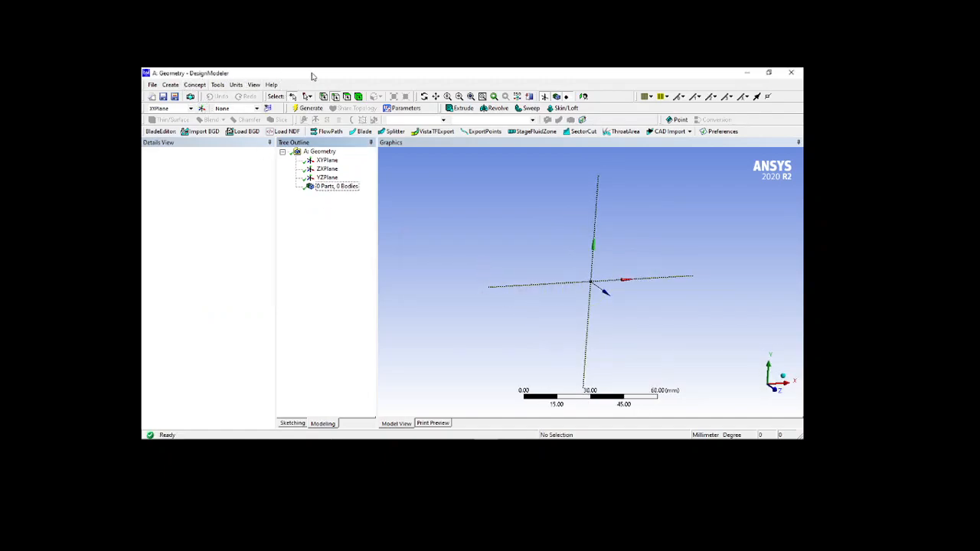
- Add a channel section as a new cross section of the model
{"action": "left_click", "coordinate": [196, 85]}
{"action": "mouse_move", "coordinate": [208, 187]}
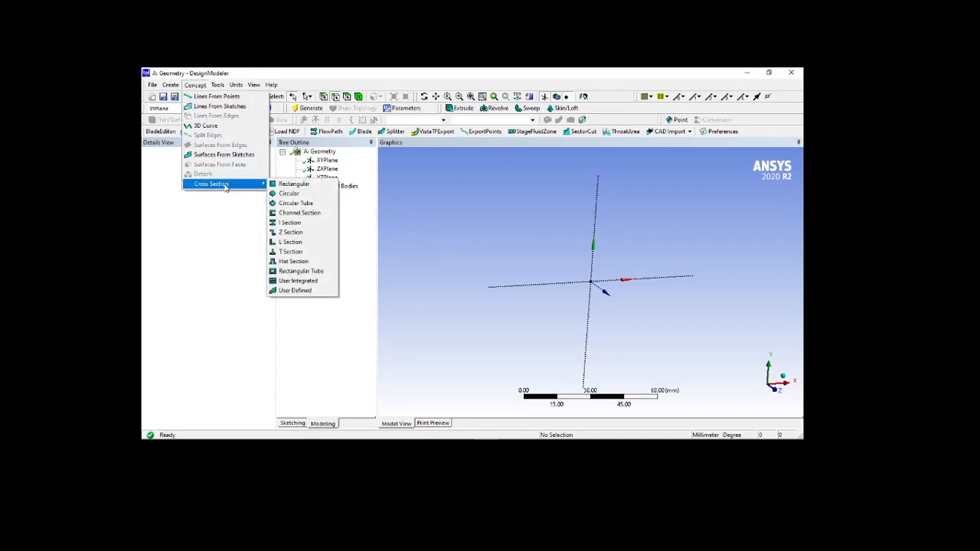
{"action": "left_click", "coordinate": [291, 214]}
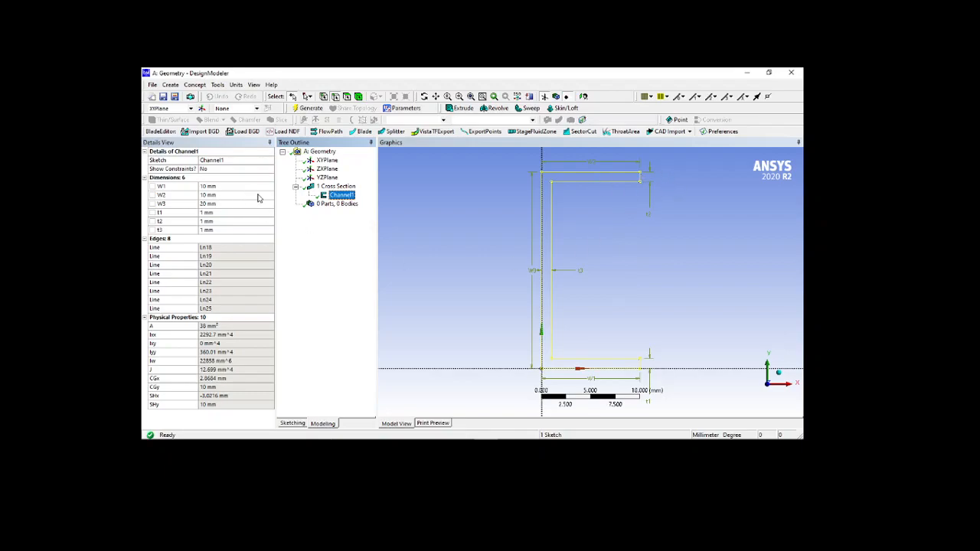
{"action": "scroll", "coordinate": [626, 267], "scroll_direction": "down", "scroll_amount": 1}
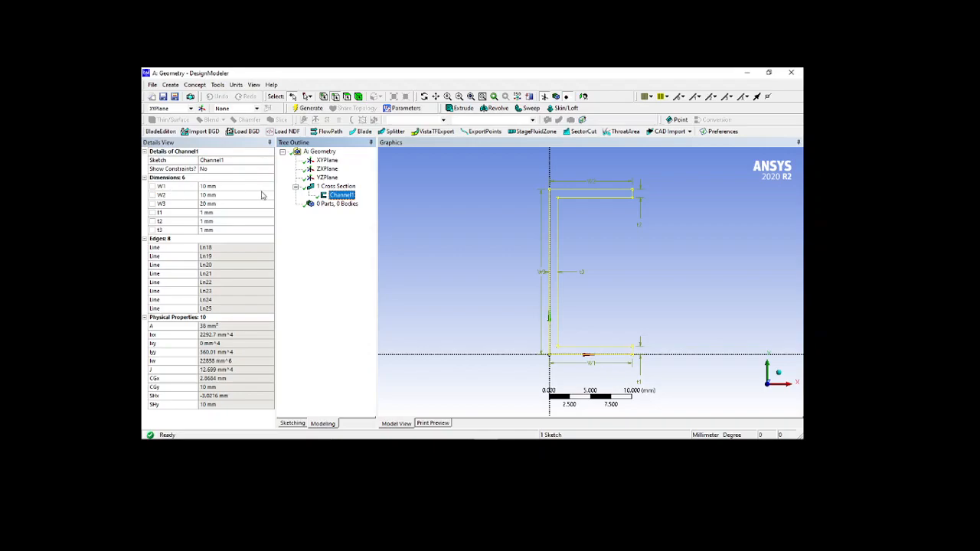
- Set the channel section's W1 to 30 mm, W2 to 15 mm and W3 to 20 mm
{"action": "left_click", "coordinate": [243, 189]}
{"action": "left_click", "coordinate": [243, 187]}
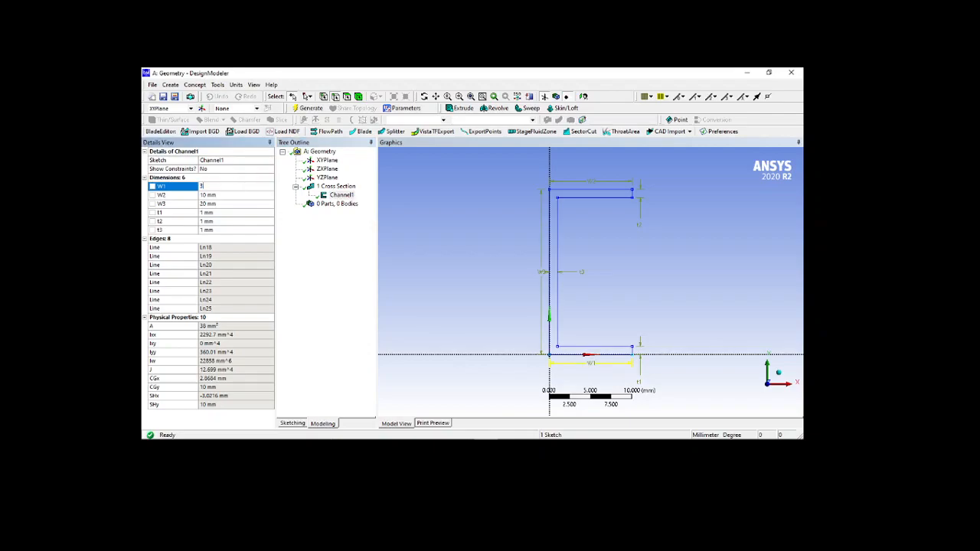
{"action": "type", "text": "30"}
{"action": "key", "text": "Return"}
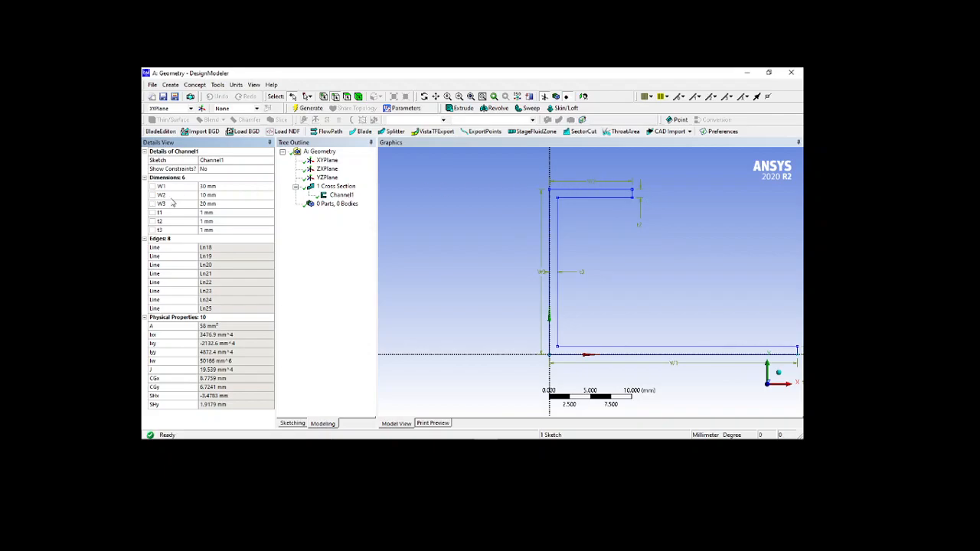
{"action": "left_click", "coordinate": [220, 194]}
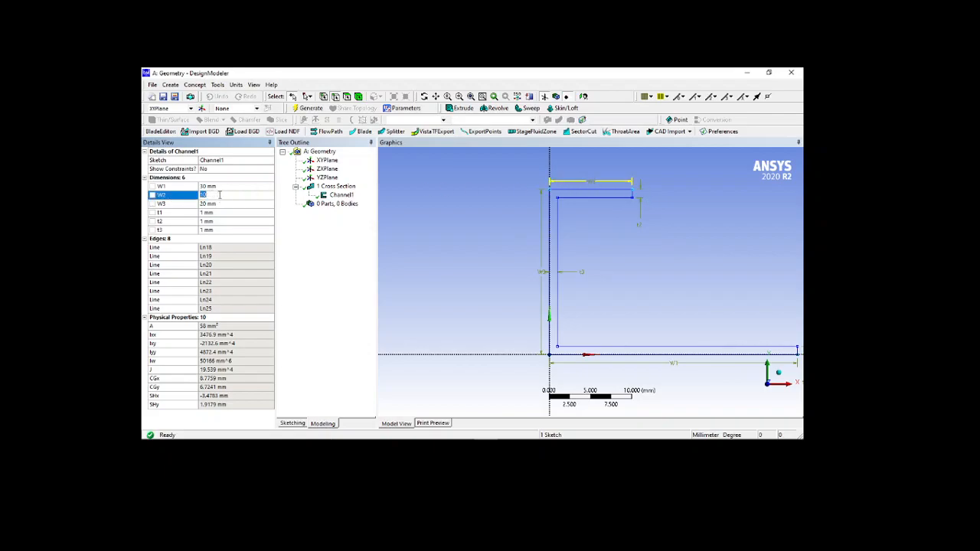
{"action": "key", "text": "Return"}
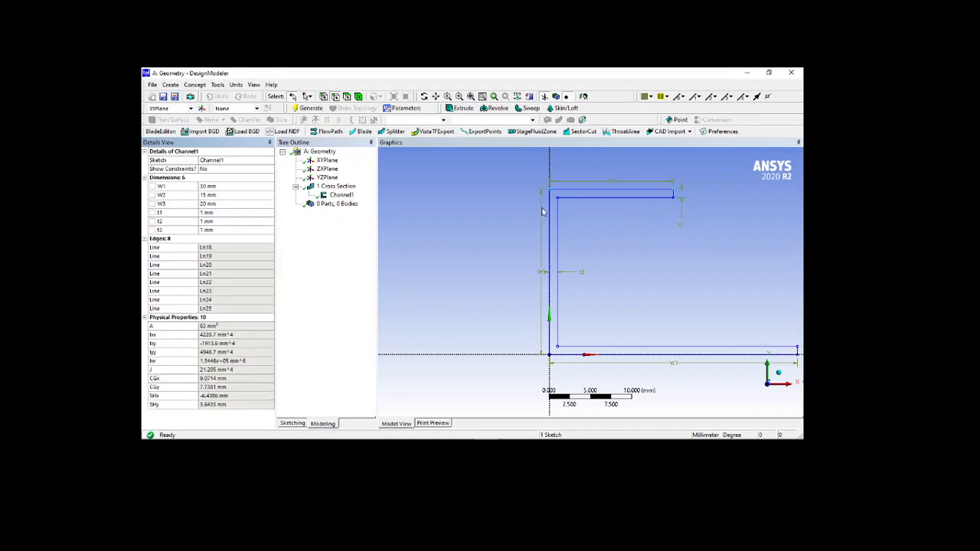
{"action": "left_click", "coordinate": [229, 204]}
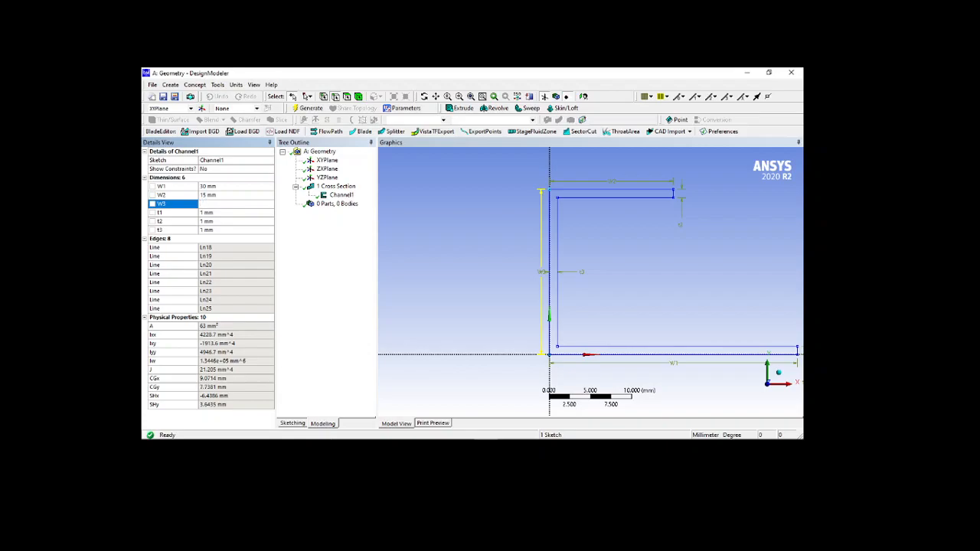
{"action": "key", "text": "Return"}
{"action": "scroll", "coordinate": [704, 359], "scroll_direction": "down", "scroll_amount": 2}
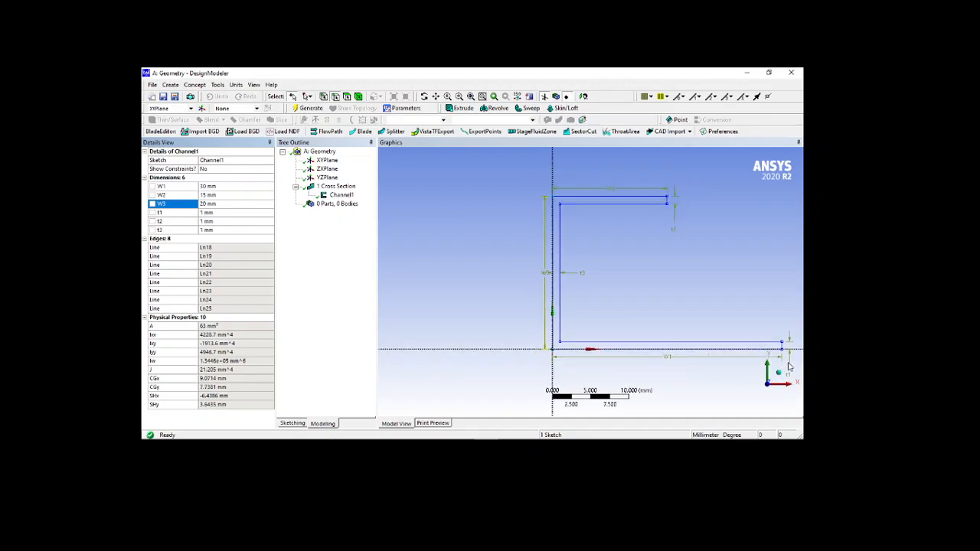
- Try a thickness t1 of 10 mm for the channel section, and change it to 5 mm
{"action": "left_click", "coordinate": [234, 212]}
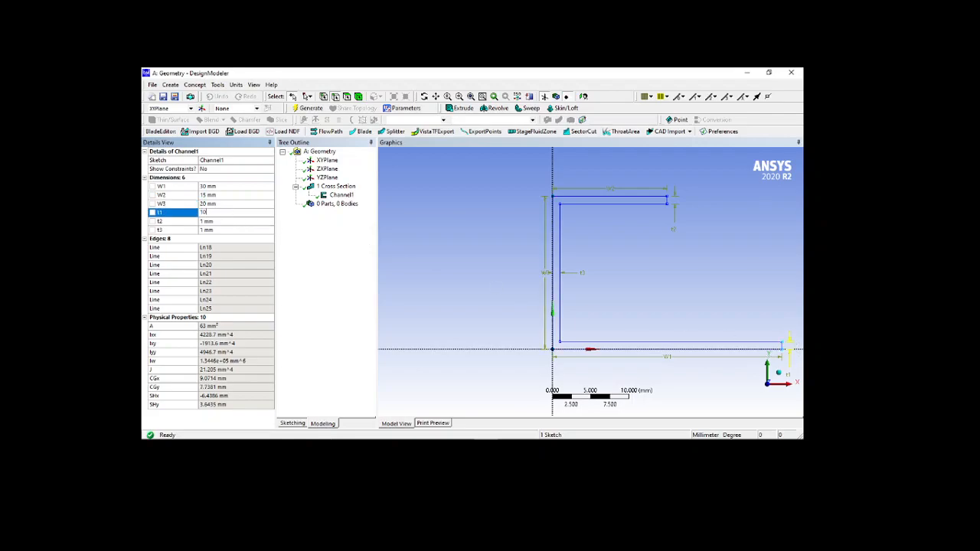
{"action": "key", "text": "Return"}
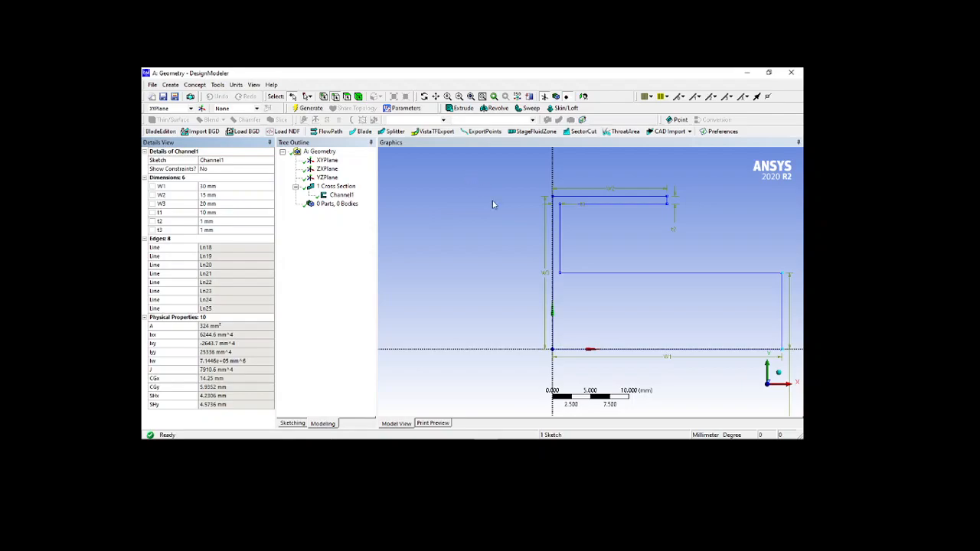
{"action": "left_click", "coordinate": [227, 214]}
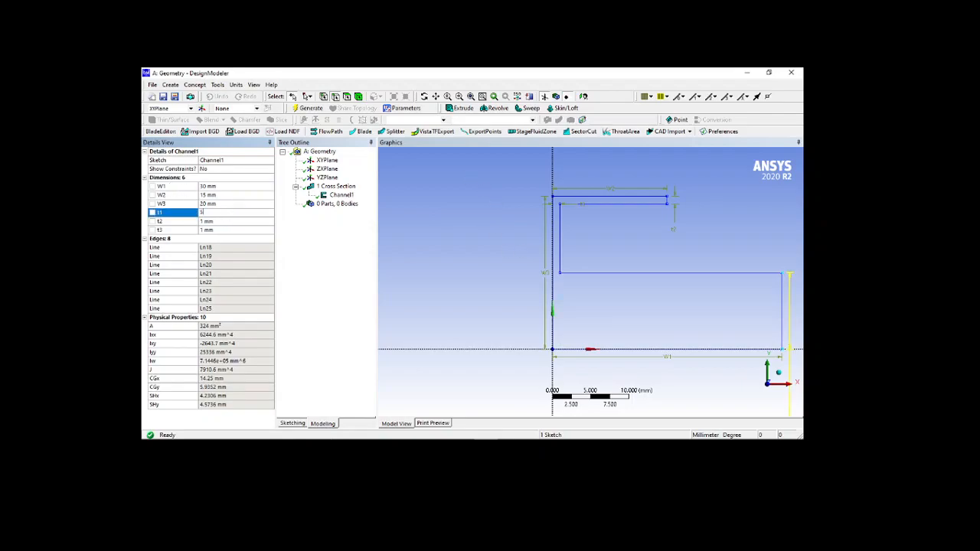
{"action": "key", "text": "Return"}
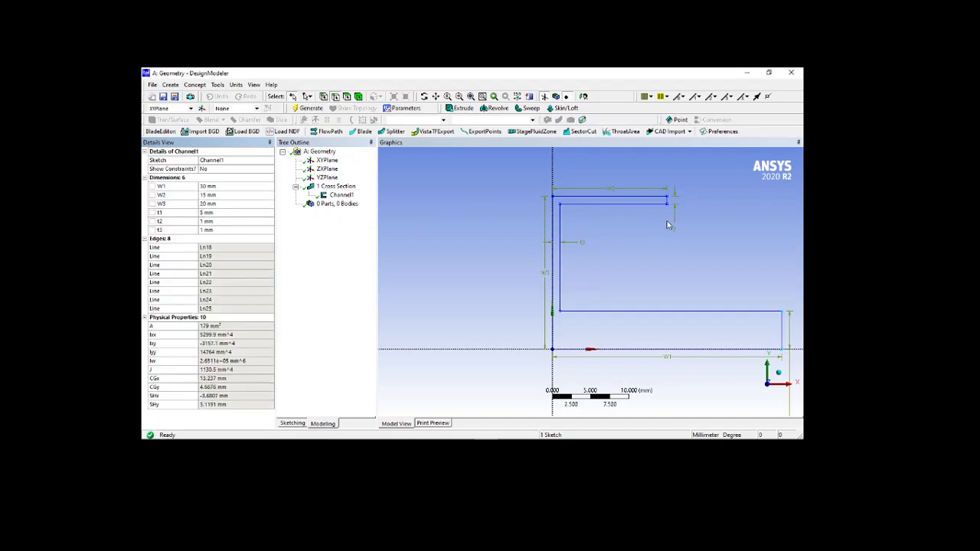
- Set the channel section's thicknesses t2 to 3 mm and t3 to 8 mm, and regenerate the model
{"action": "left_click", "coordinate": [225, 222]}
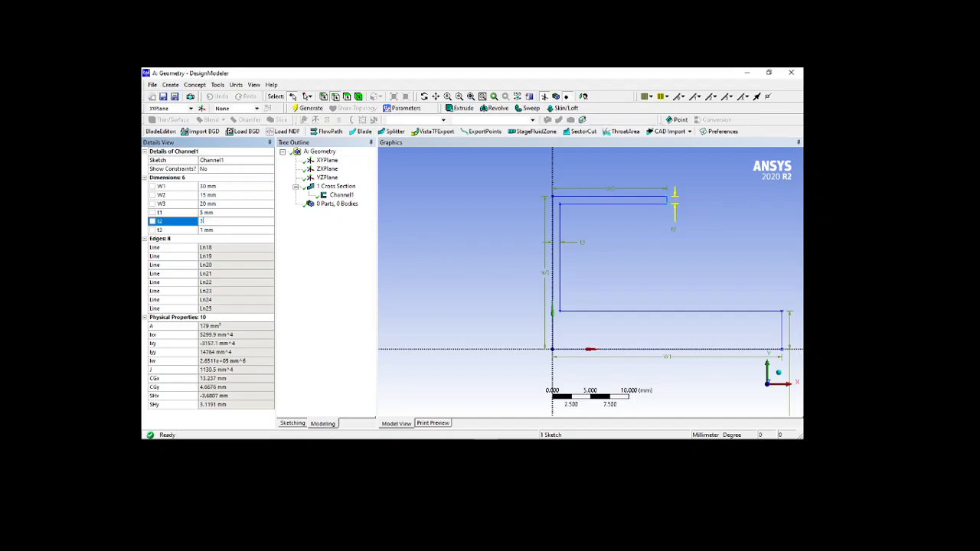
{"action": "key", "text": "Return"}
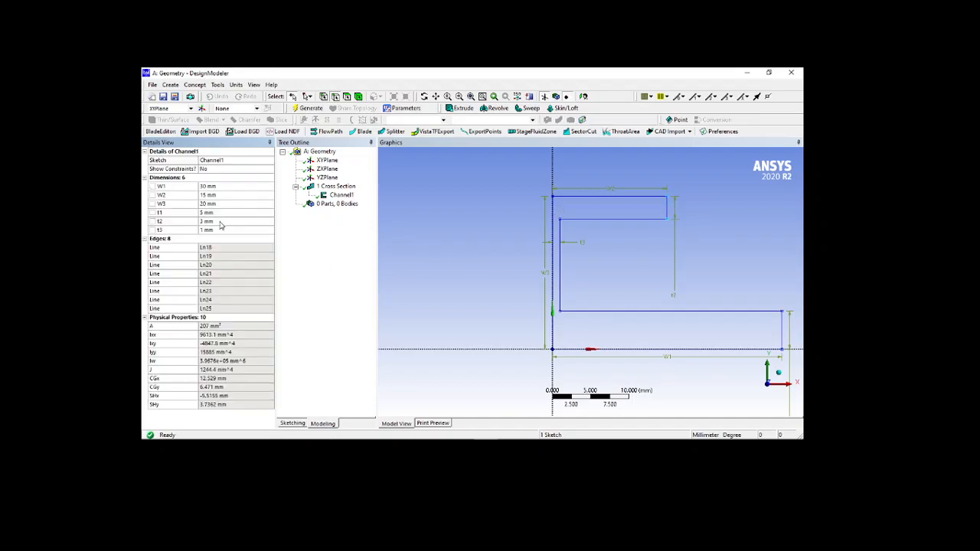
{"action": "left_click", "coordinate": [220, 222]}
{"action": "left_click", "coordinate": [221, 230]}
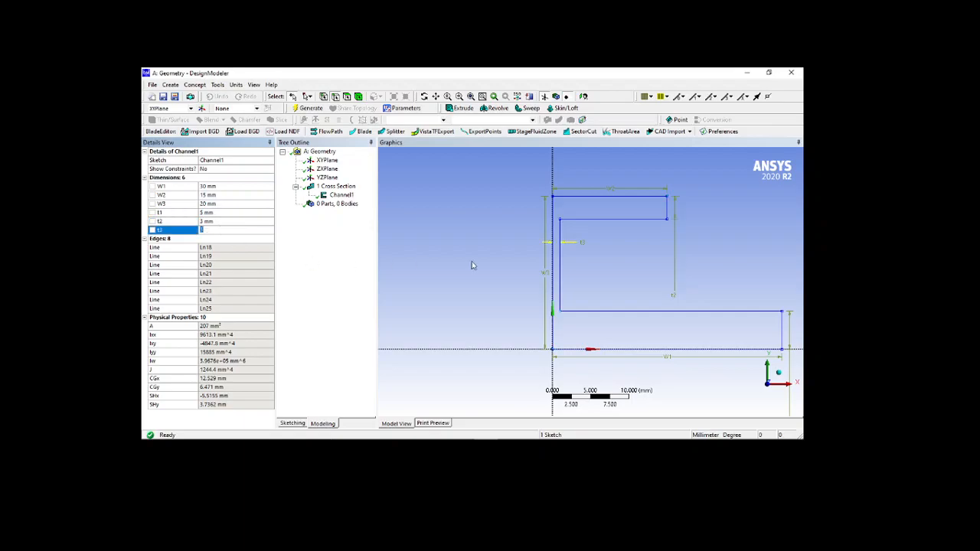
{"action": "key", "text": "Return"}
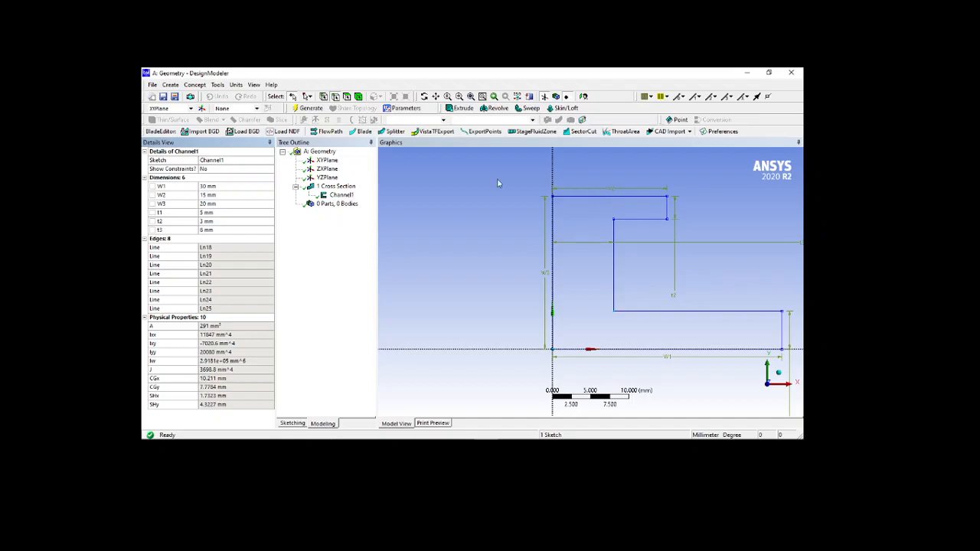
{"action": "left_click", "coordinate": [304, 110]}
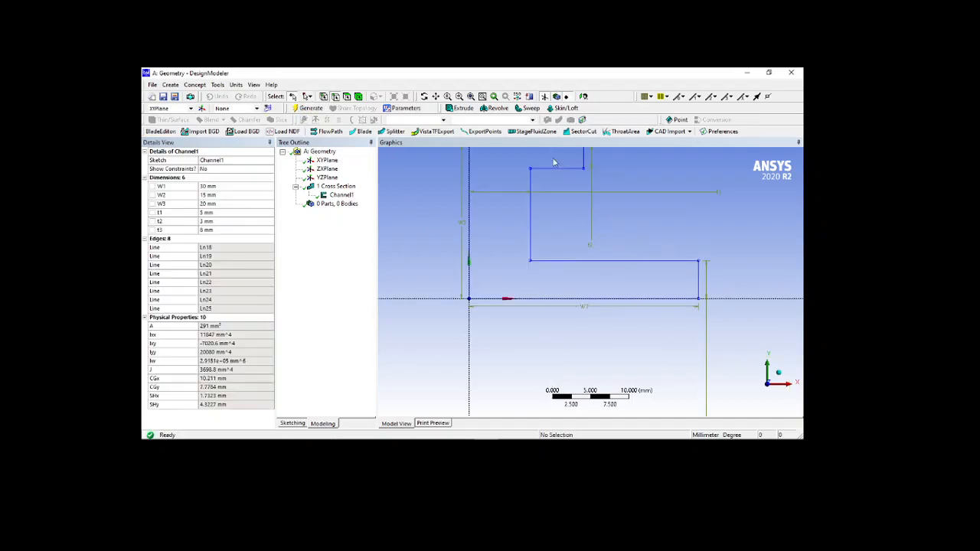
- Extrude the channel section to a depth of 30 mm and generate the solid body
{"action": "left_click", "coordinate": [459, 108]}
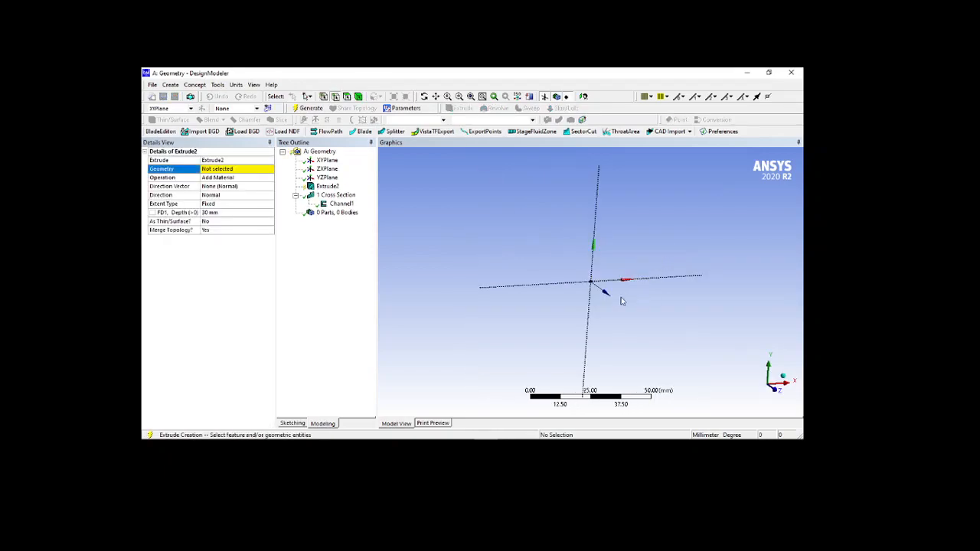
{"action": "left_click", "coordinate": [339, 205]}
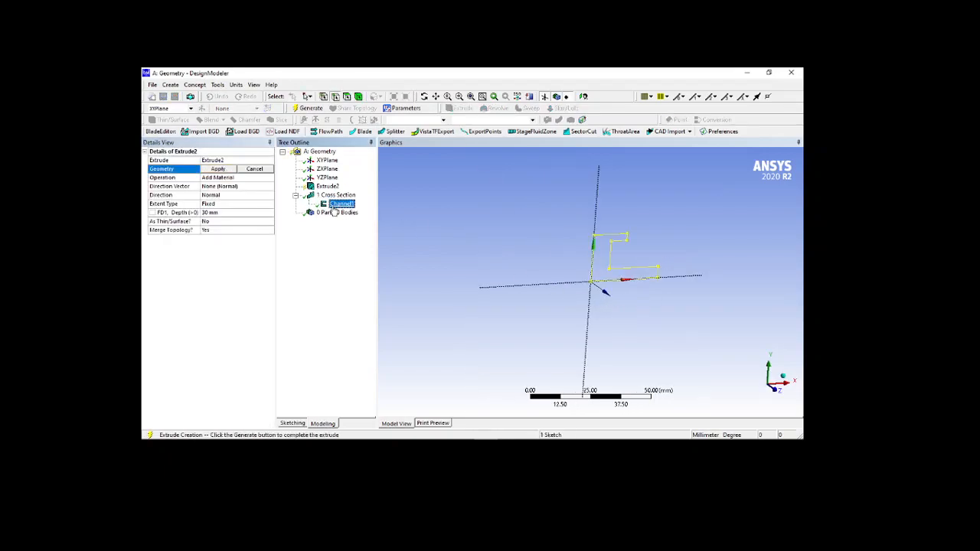
{"action": "left_click", "coordinate": [217, 169]}
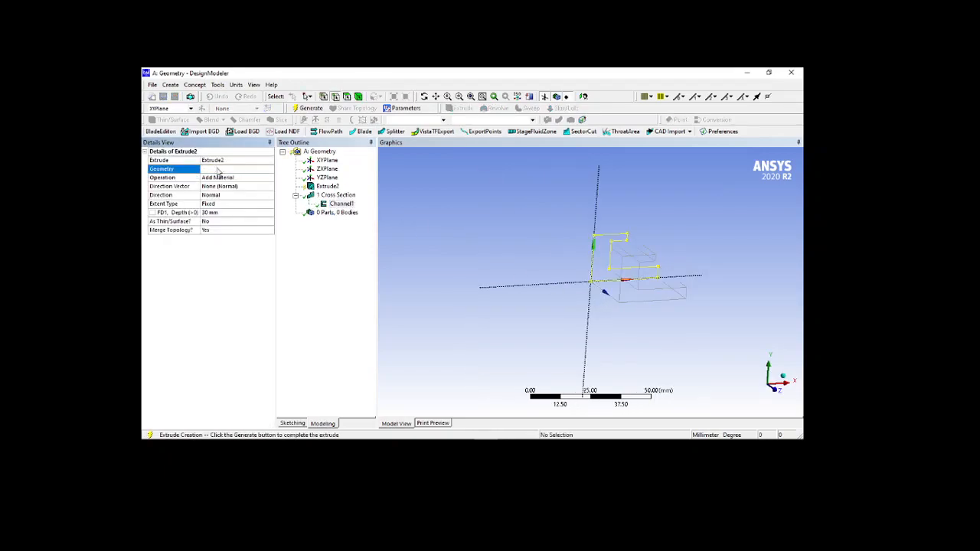
{"action": "left_click", "coordinate": [305, 112]}
{"action": "middle_click_drag", "start_coordinate": [620, 345], "coordinate": [576, 317]}
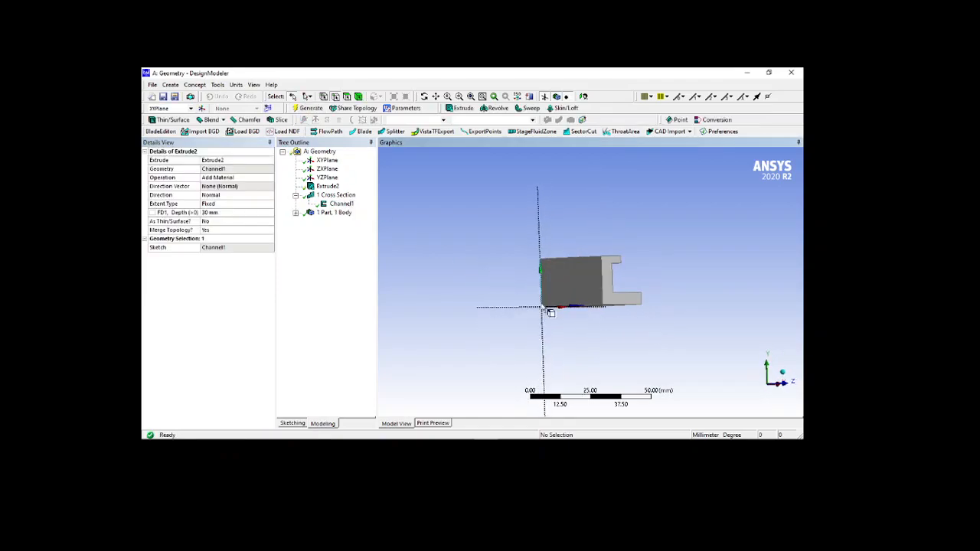
- Set the channel extrusion's depth to 20 mm and regenerate the model
{"action": "left_click", "coordinate": [239, 213]}
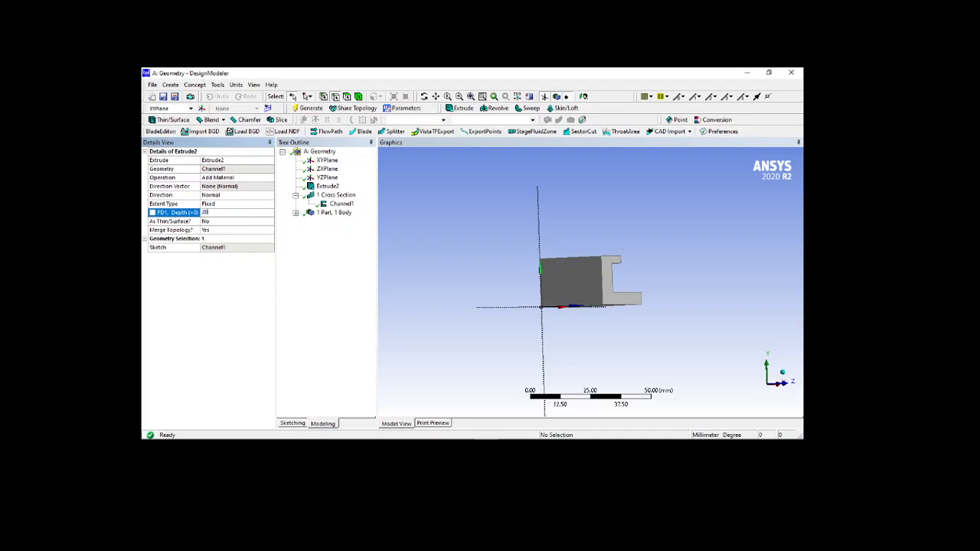
{"action": "type", "text": "20"}
{"action": "key", "text": "Return"}
{"action": "left_click", "coordinate": [305, 109]}
{"action": "middle_click_drag", "start_coordinate": [626, 252], "coordinate": [646, 327]}
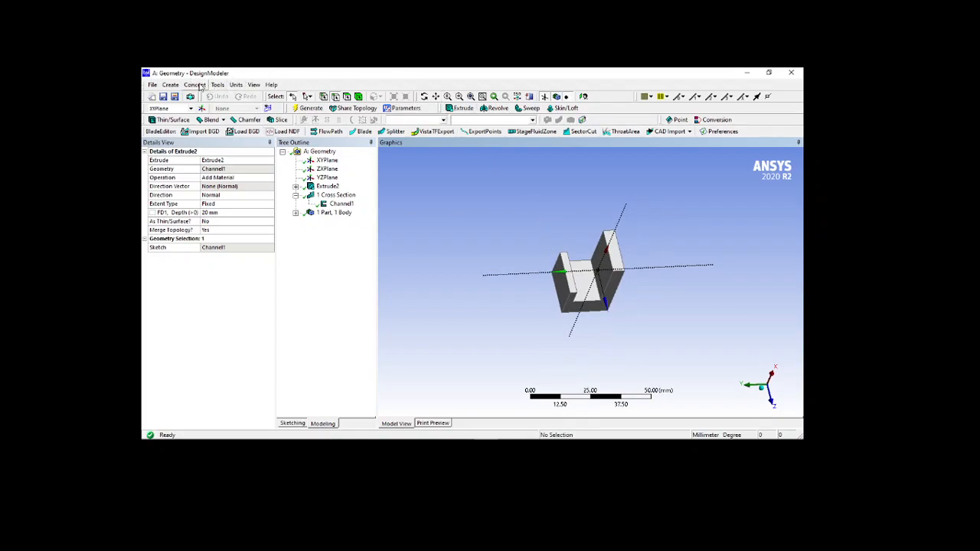
- Delete the channel extrusion and its channel cross section from the model
{"action": "left_click", "coordinate": [339, 204]}
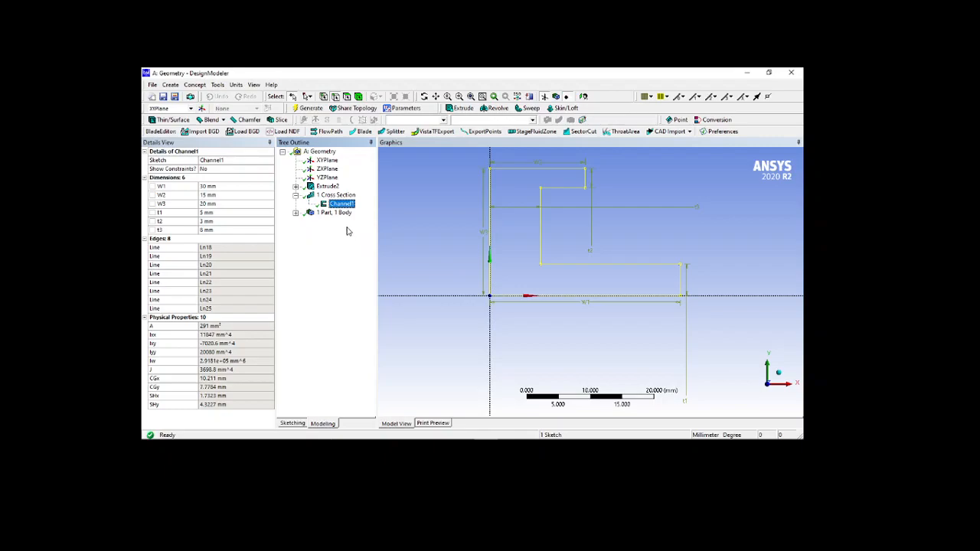
{"action": "left_click", "coordinate": [321, 187]}
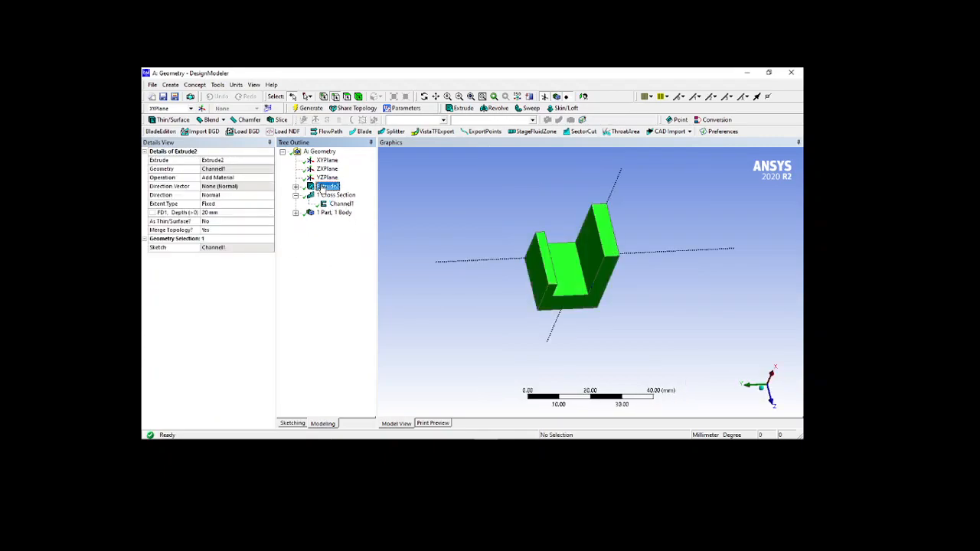
{"action": "key", "text": "Delete"}
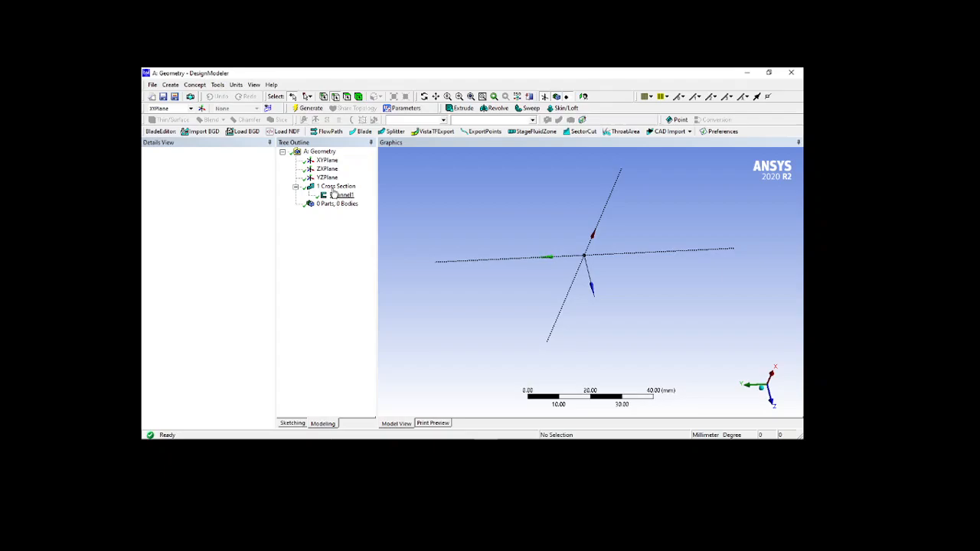
{"action": "left_click", "coordinate": [336, 197]}
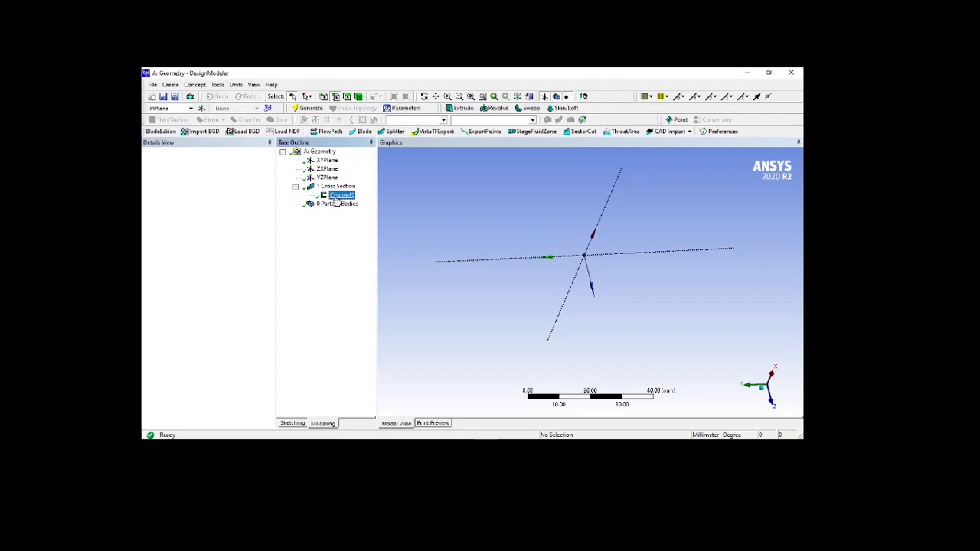
{"action": "key", "text": "Delete"}
{"action": "key", "text": "Return"}
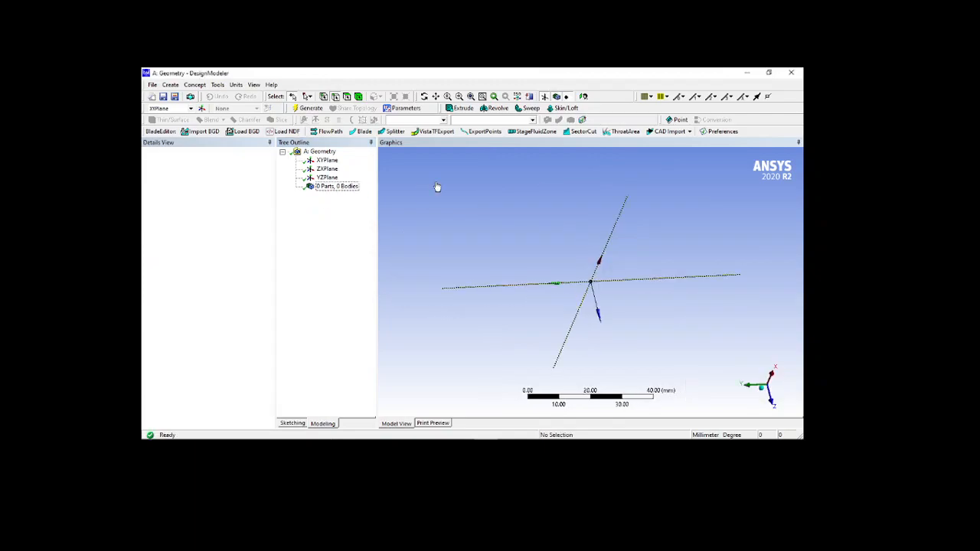
- Add a hat section as a new cross section of the model
{"action": "left_click", "coordinate": [195, 84]}
{"action": "mouse_move", "coordinate": [199, 190]}
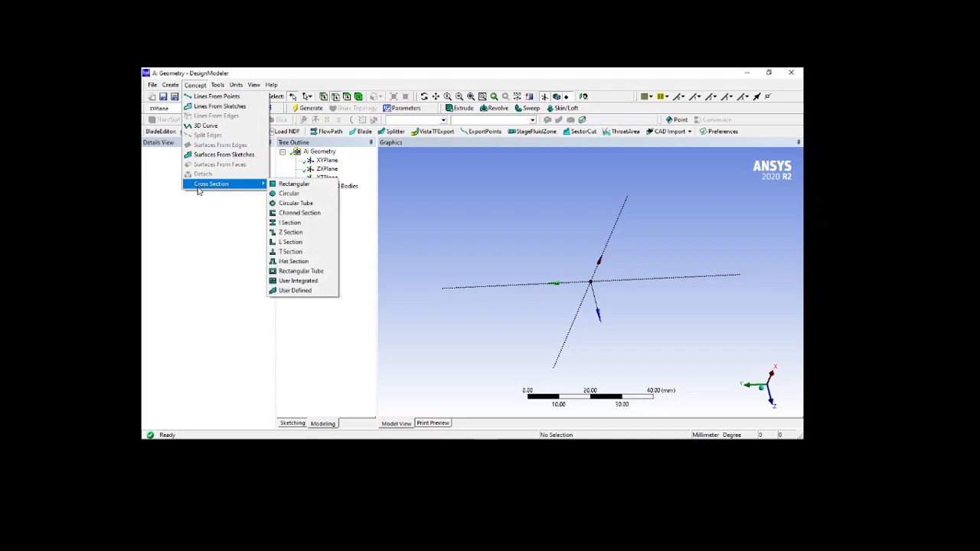
{"action": "left_click", "coordinate": [292, 263]}
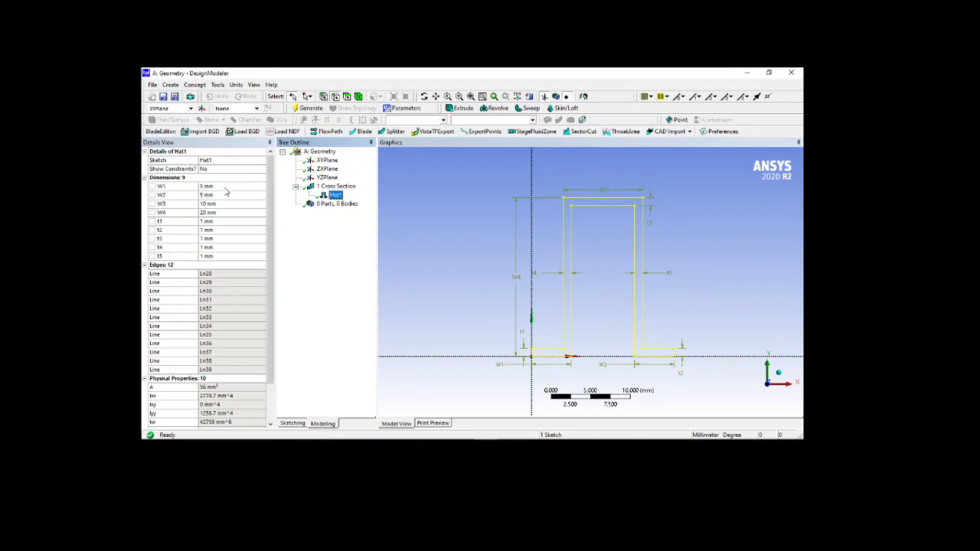
- Set the hat section's W1 to 20 mm and W2 to 10 mm
{"action": "left_click", "coordinate": [225, 187]}
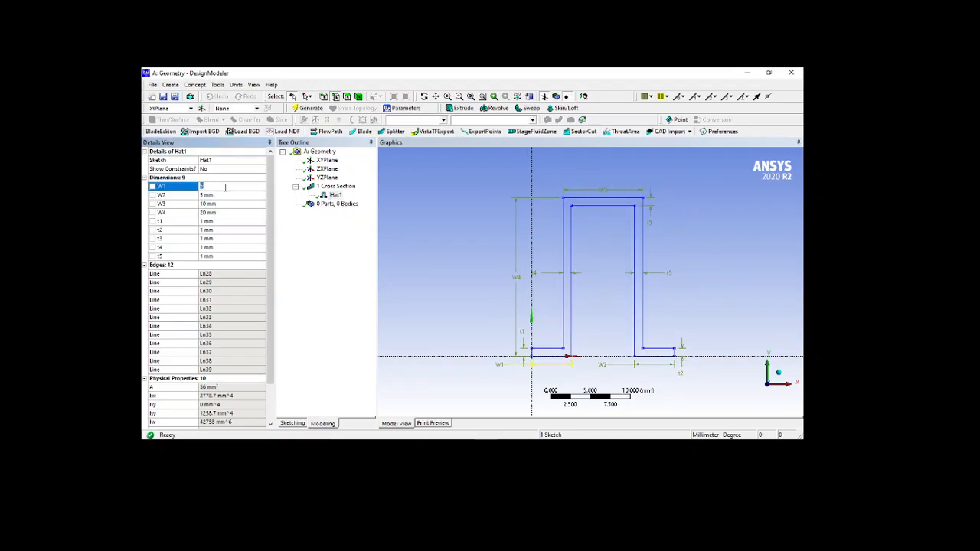
{"action": "key", "text": "Return"}
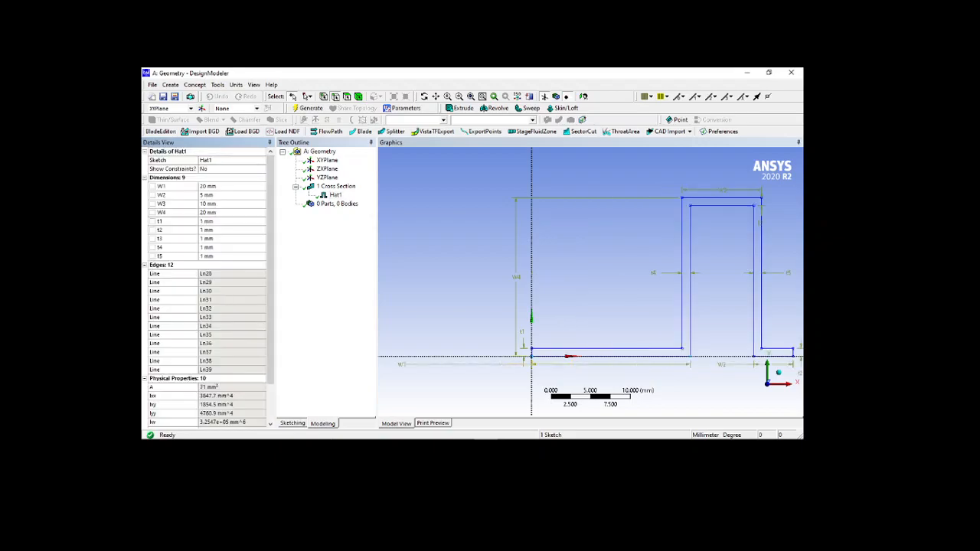
{"action": "left_click", "coordinate": [234, 196]}
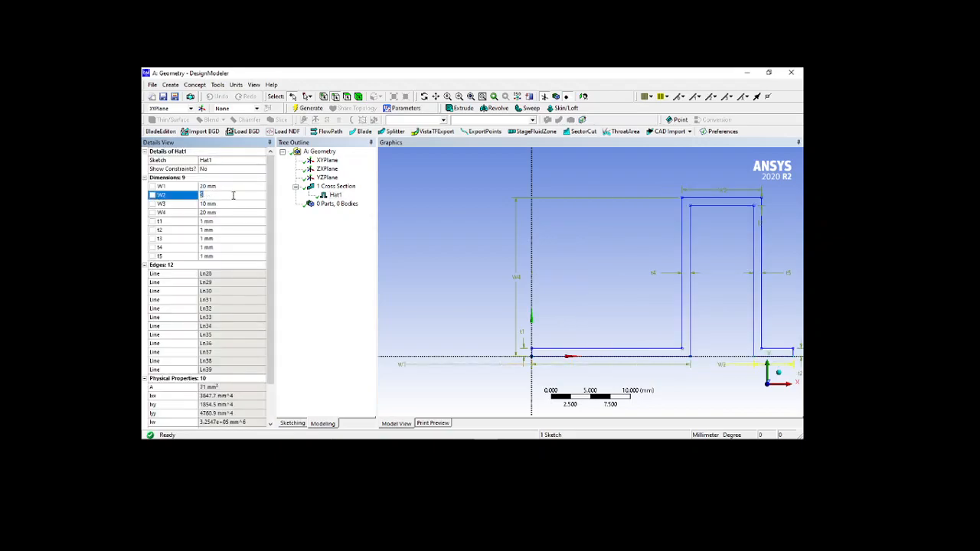
{"action": "key", "text": "Return"}
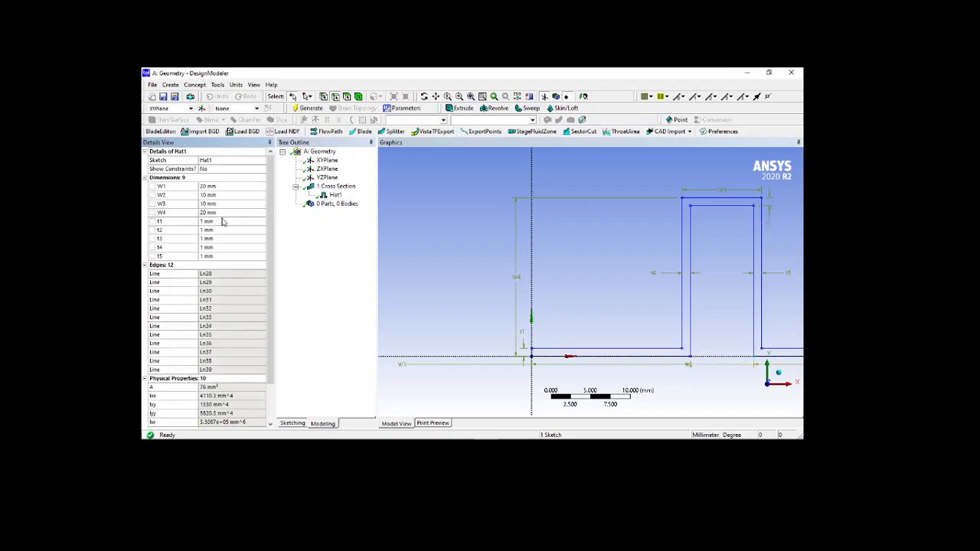
- Set the hat section's thicknesses t1 to 5 mm and t2 to 2 mm
{"action": "left_click", "coordinate": [226, 222]}
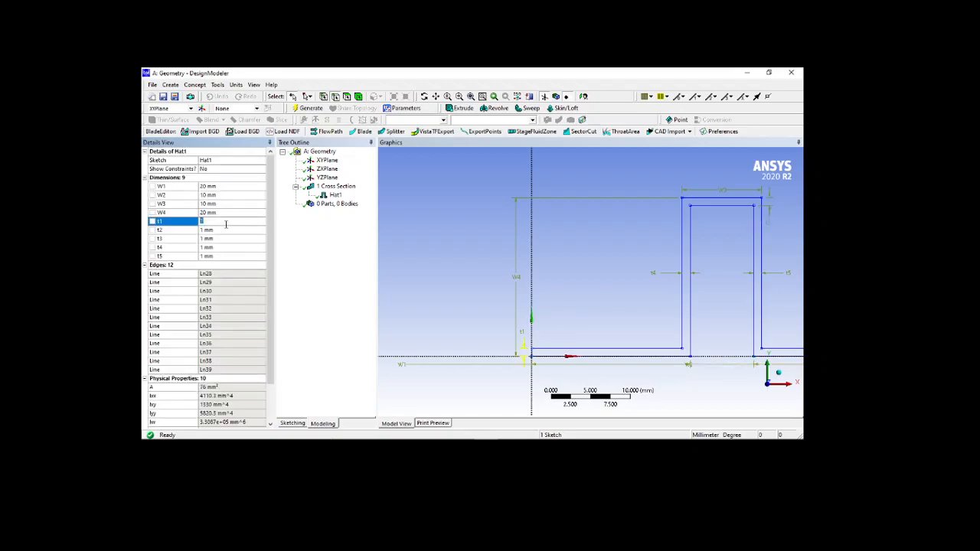
{"action": "key", "text": "Return"}
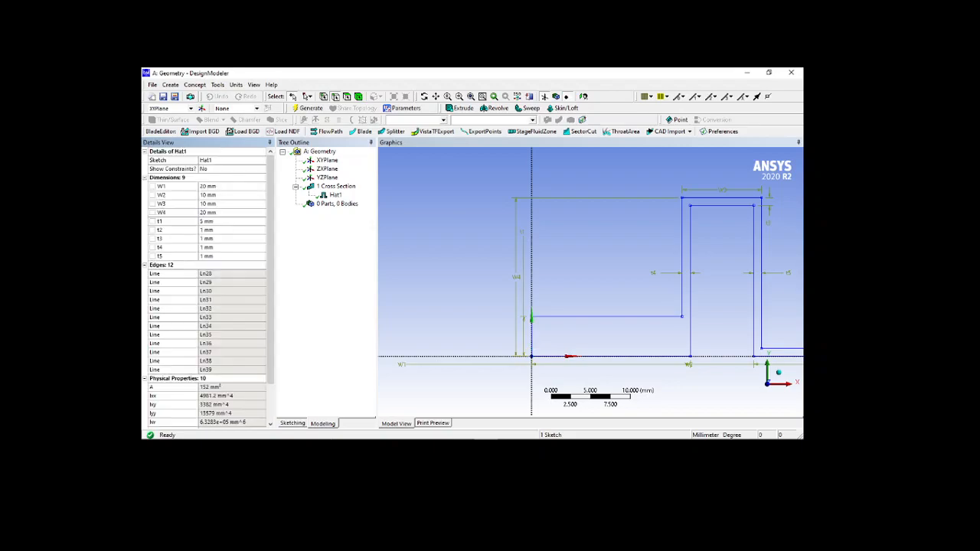
{"action": "left_click", "coordinate": [218, 234]}
{"action": "left_click", "coordinate": [219, 233]}
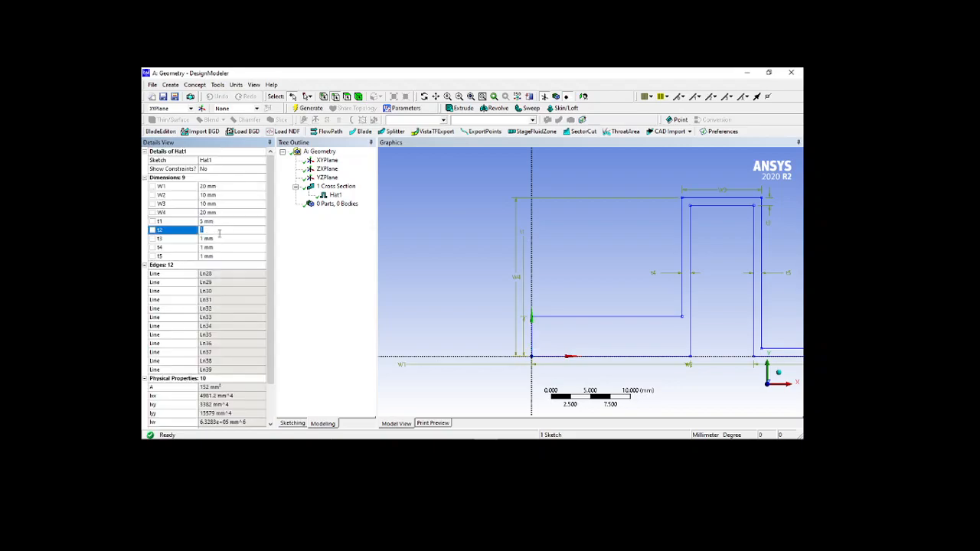
{"action": "scroll", "coordinate": [484, 253], "scroll_direction": "down", "scroll_amount": 5}
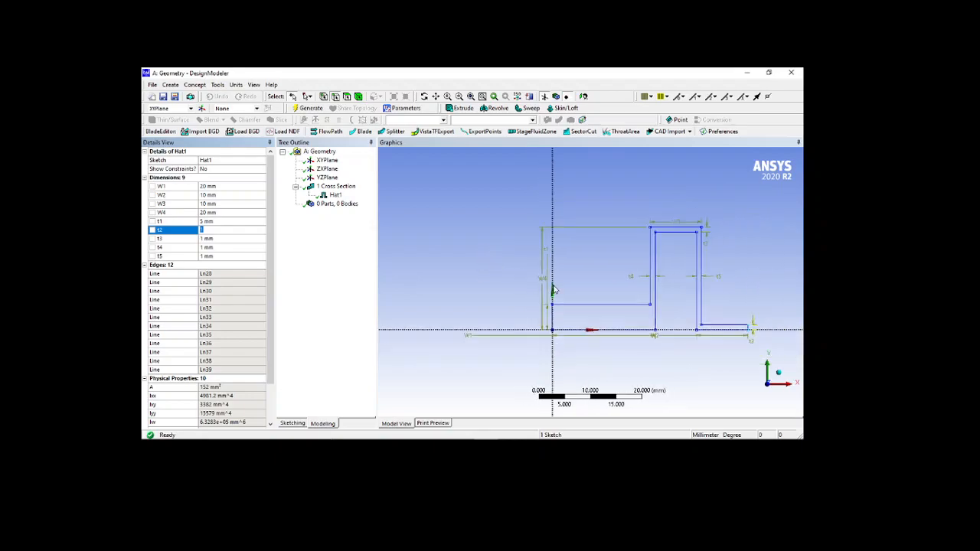
{"action": "middle_click_drag", "start_coordinate": [638, 305], "coordinate": [522, 289], "text": "ctrl"}
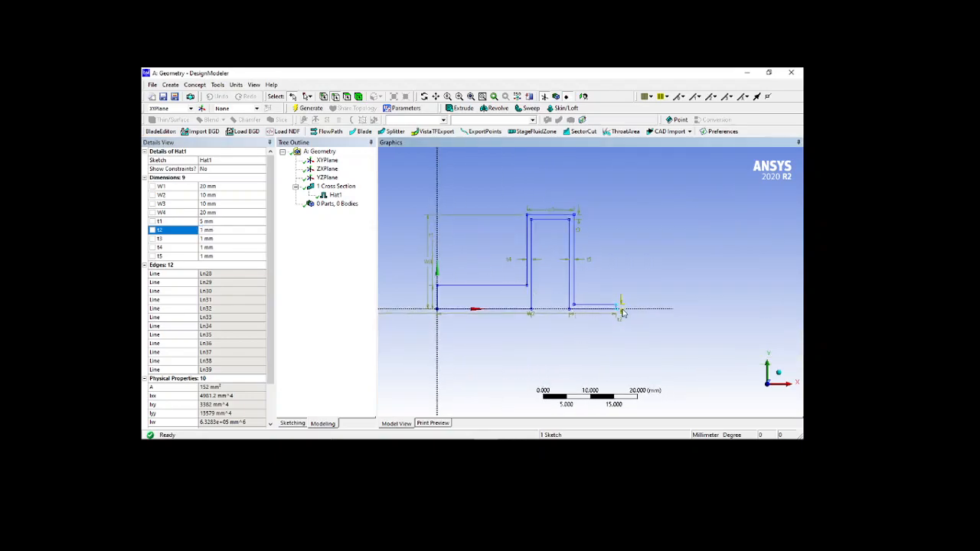
{"action": "left_click", "coordinate": [220, 231]}
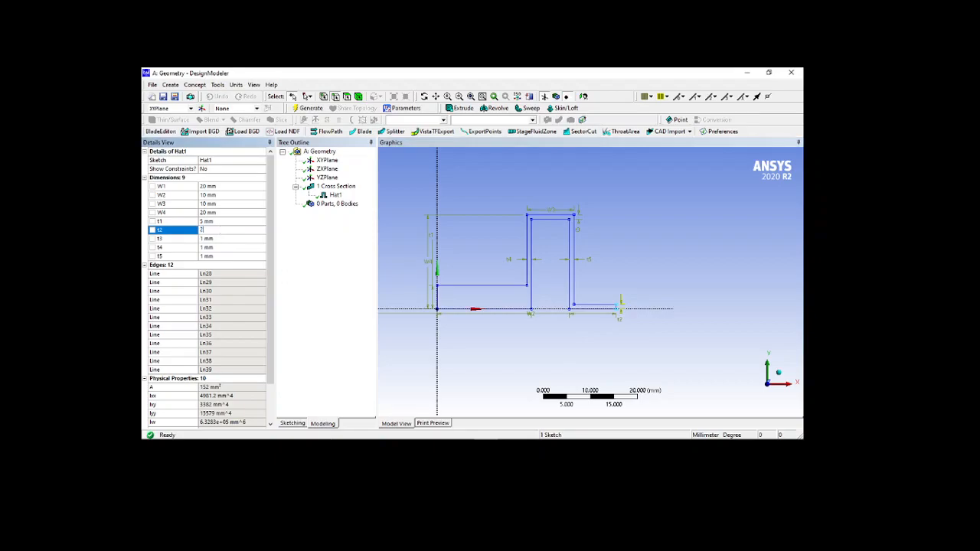
{"action": "key", "text": "Return"}
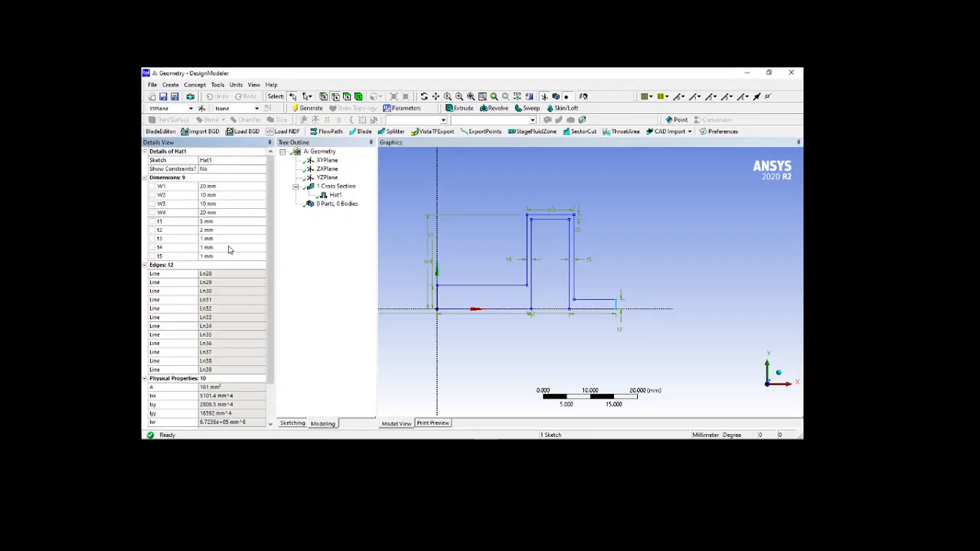
- Set the hat section's thickness t4 to 5 mm
{"action": "left_click", "coordinate": [228, 248]}
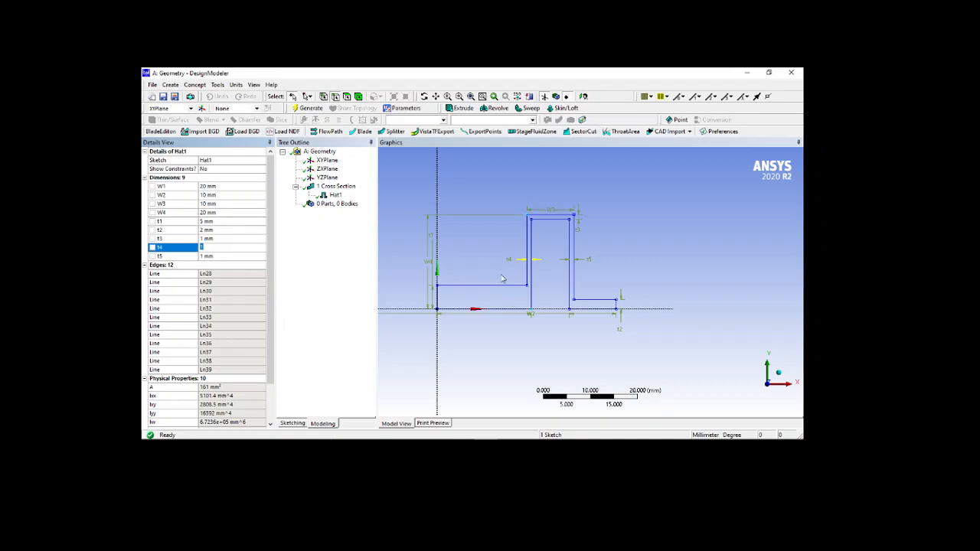
{"action": "type", "text": "5"}
{"action": "key", "text": "Return"}
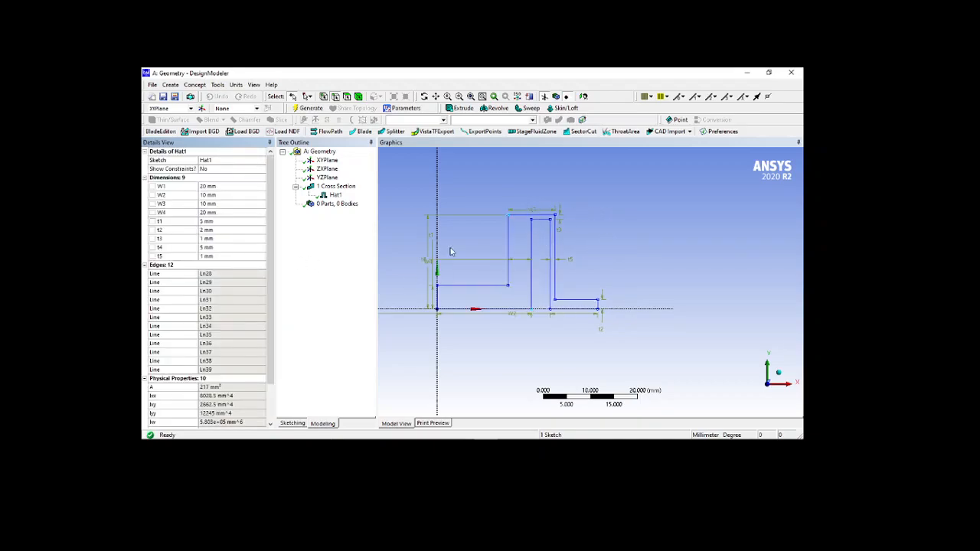
- Try to change the hat section's thickness t5, and regenerate the model
{"action": "left_click", "coordinate": [238, 259]}
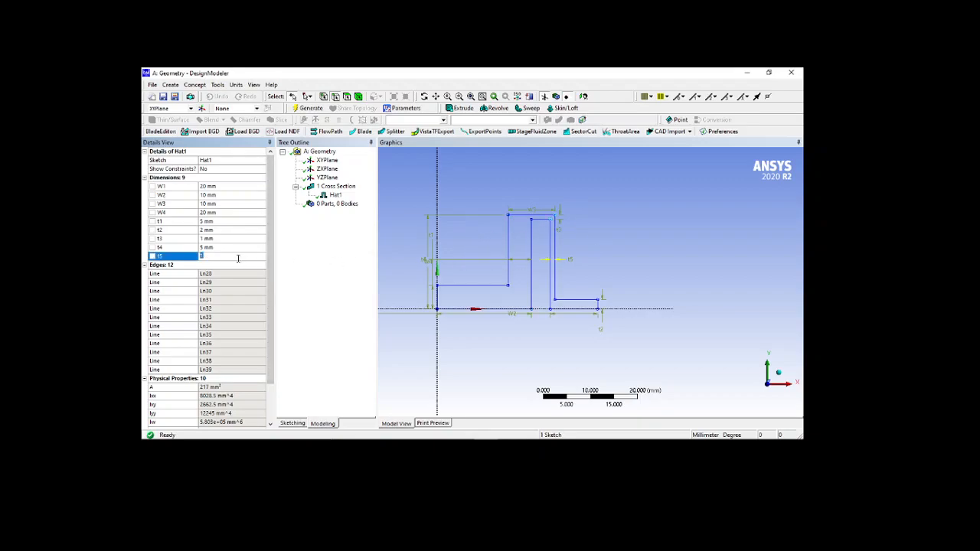
{"action": "key", "text": "Return"}
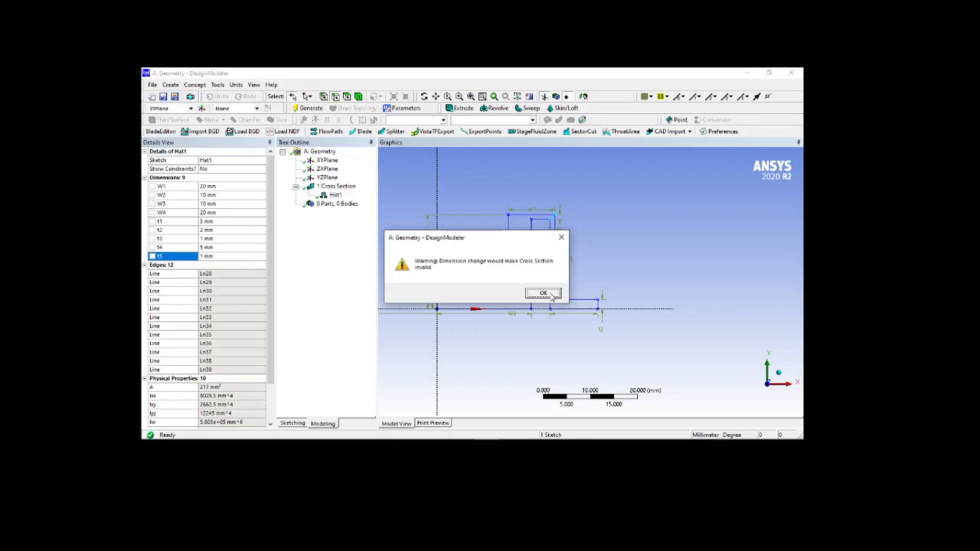
{"action": "left_click", "coordinate": [544, 294]}
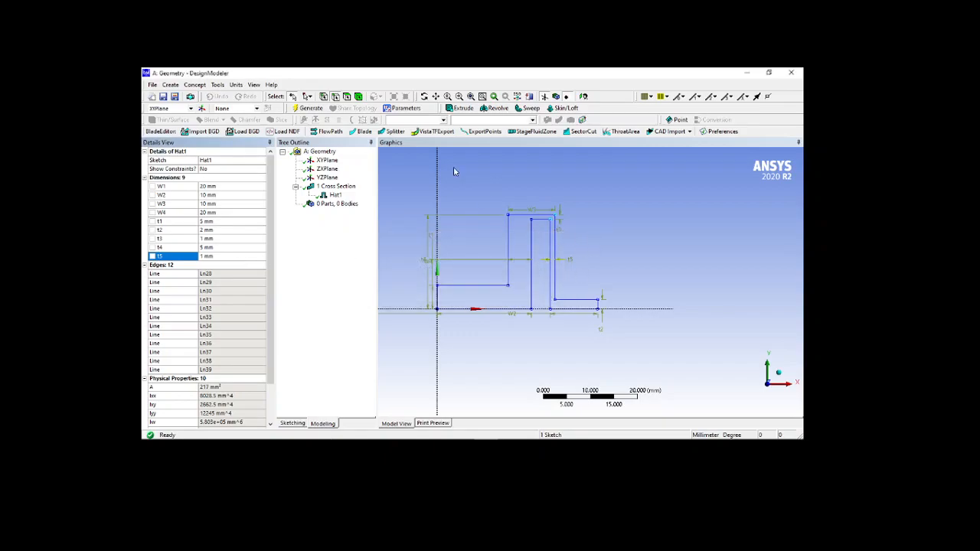
{"action": "left_click", "coordinate": [304, 111]}
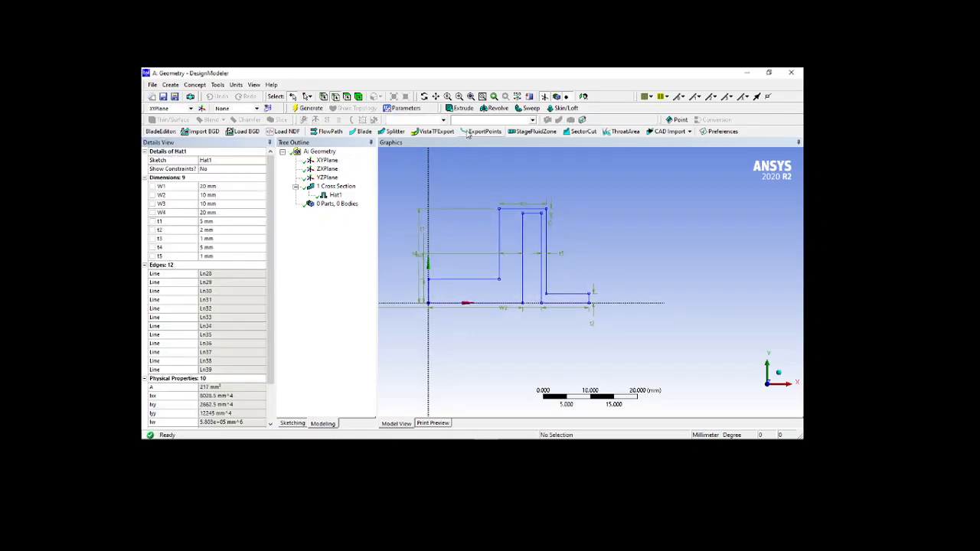
{"action": "mouse_move", "coordinate": [635, 248]}
{"action": "middle_mouse_down"}
{"action": "mouse_move", "coordinate": [643, 235]}
{"action": "mouse_move", "coordinate": [647, 258]}
{"action": "middle_mouse_up"}
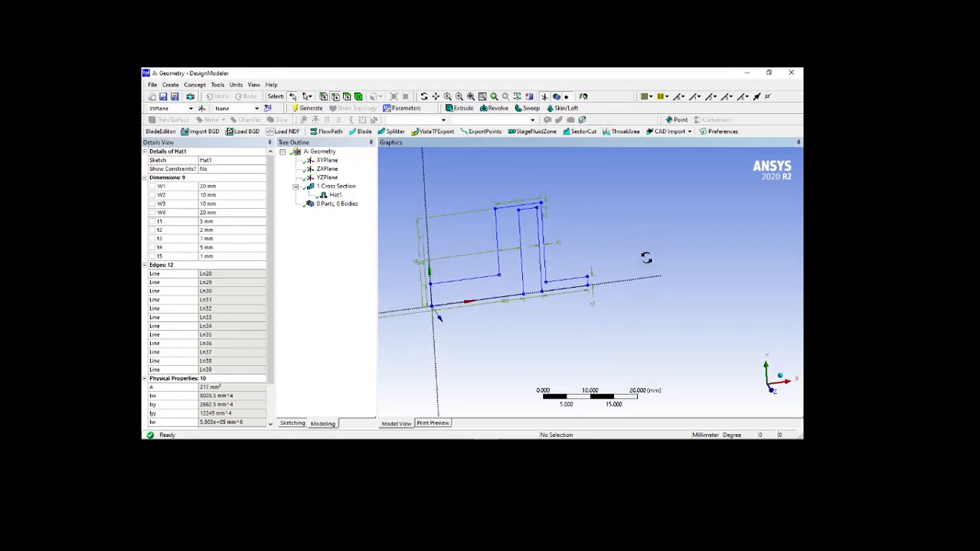
- Revolve the hat section 360° around the Y axis with Add Material and generate the solid body
{"action": "left_click", "coordinate": [495, 108]}
{"action": "left_click", "coordinate": [332, 205]}
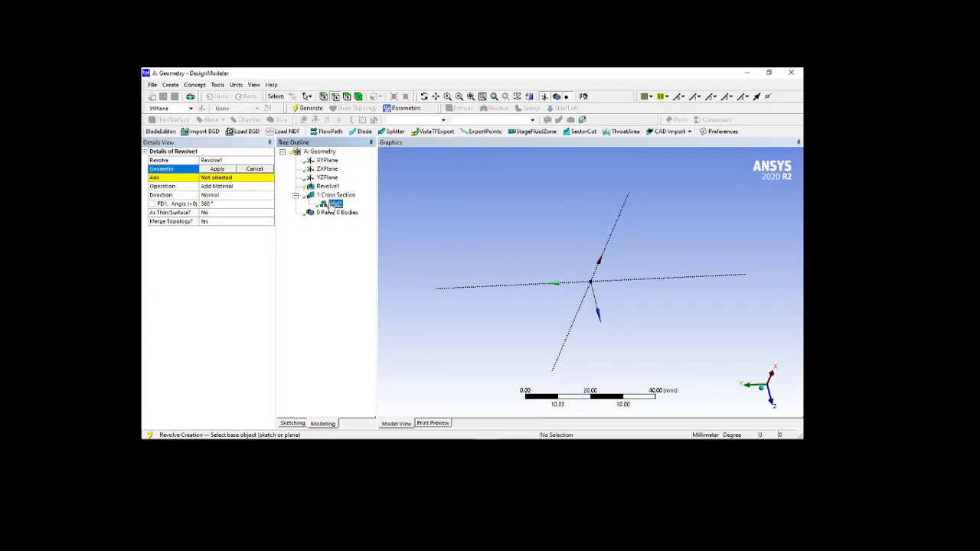
{"action": "left_click", "coordinate": [221, 170]}
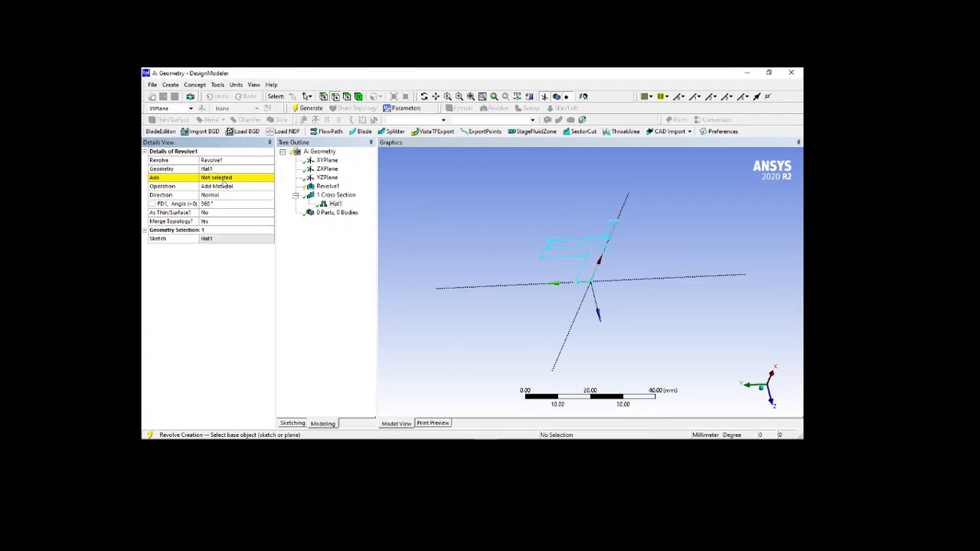
{"action": "left_click", "coordinate": [224, 179]}
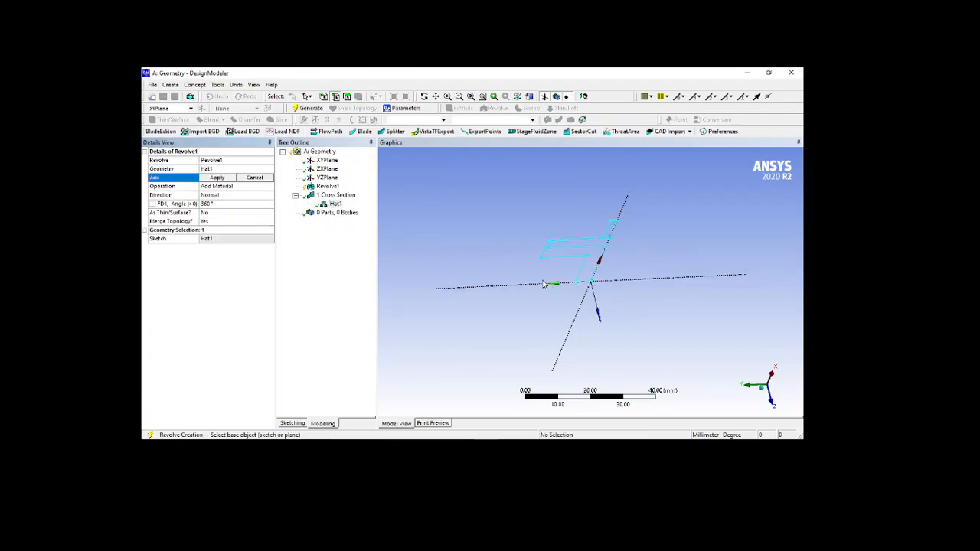
{"action": "middle_click_drag", "start_coordinate": [619, 254], "coordinate": [608, 219]}
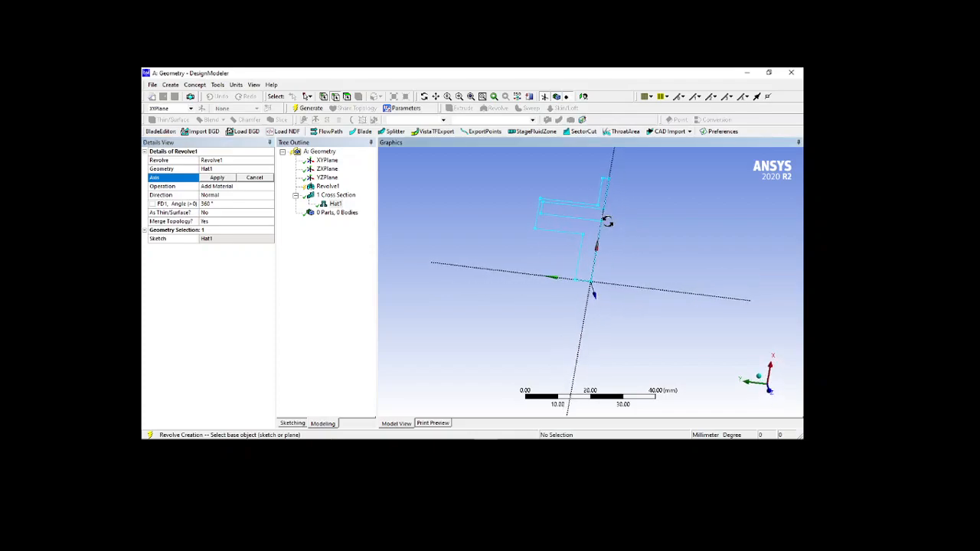
{"action": "left_click", "coordinate": [536, 278]}
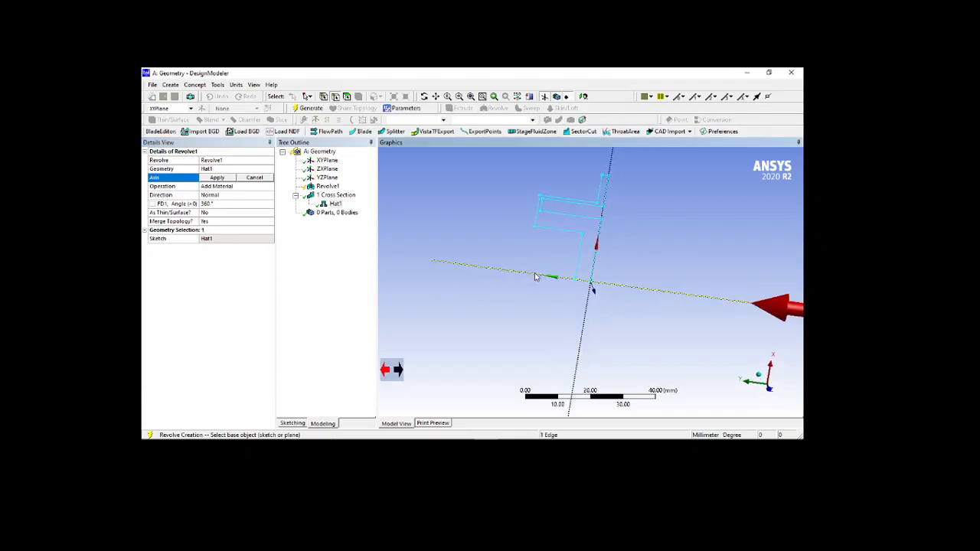
{"action": "left_click", "coordinate": [218, 177]}
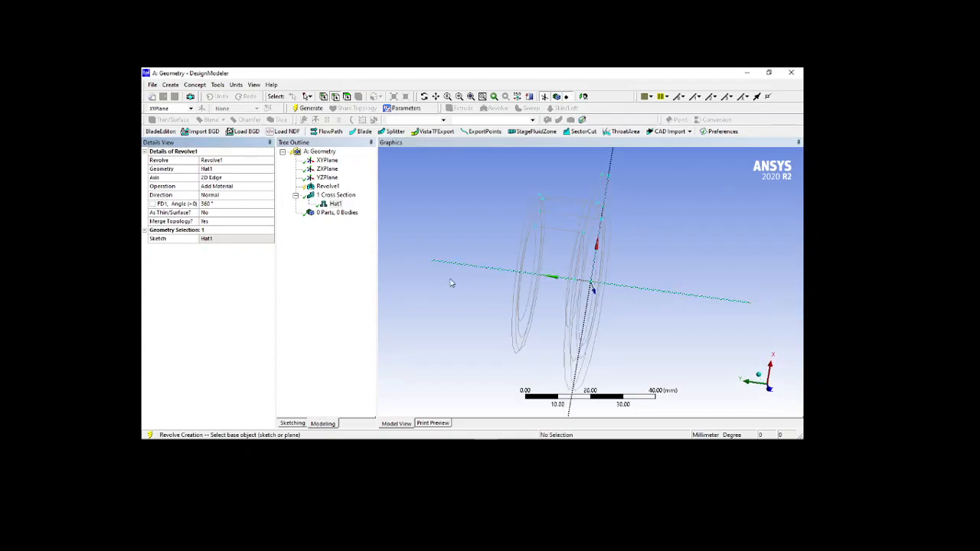
{"action": "left_click", "coordinate": [308, 108]}
{"action": "middle_click_drag", "start_coordinate": [692, 296], "coordinate": [661, 241]}
{"action": "left_click_drag", "start_coordinate": [688, 307], "coordinate": [674, 353]}
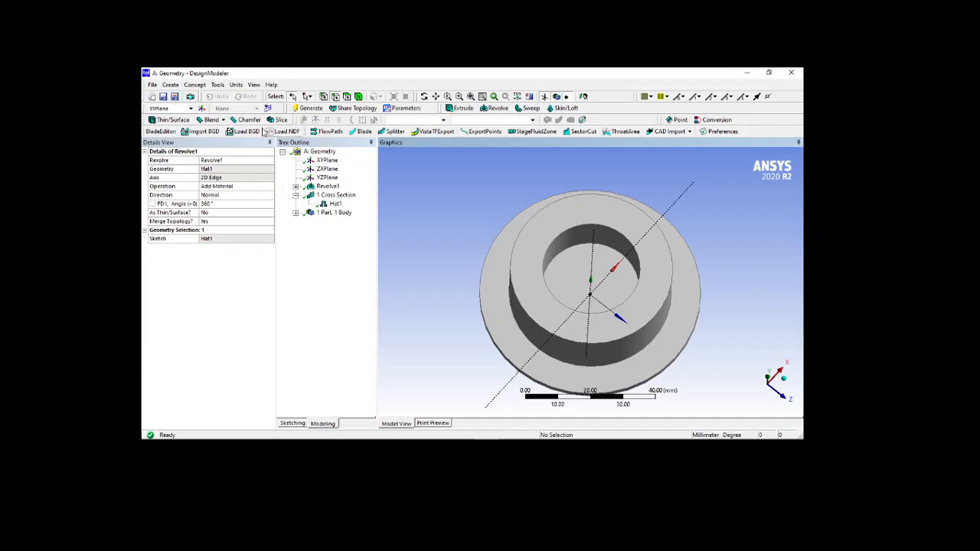
- Apply a 3 mm fixed-radius blend to the outer upper circular edge of the revolved body's raised boss
{"action": "left_click", "coordinate": [212, 120]}
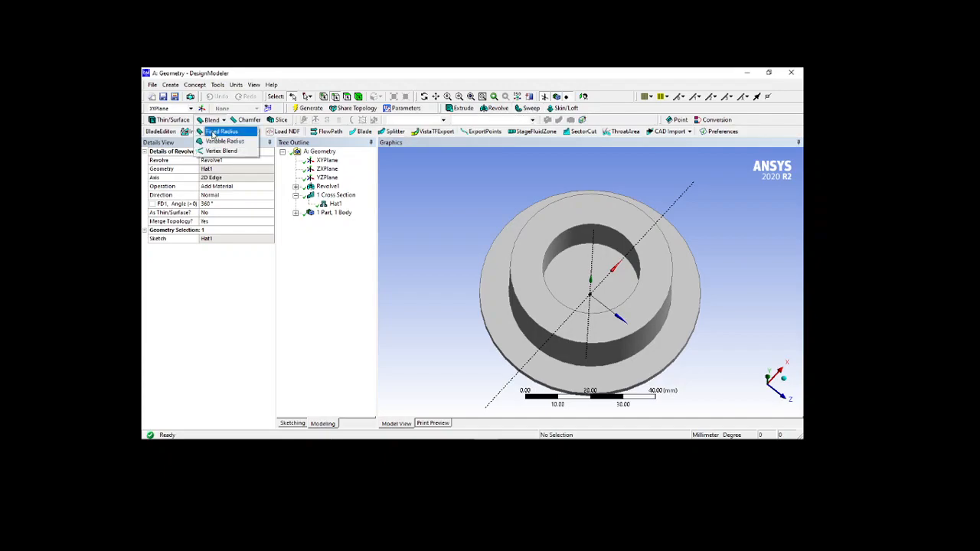
{"action": "left_click", "coordinate": [213, 133]}
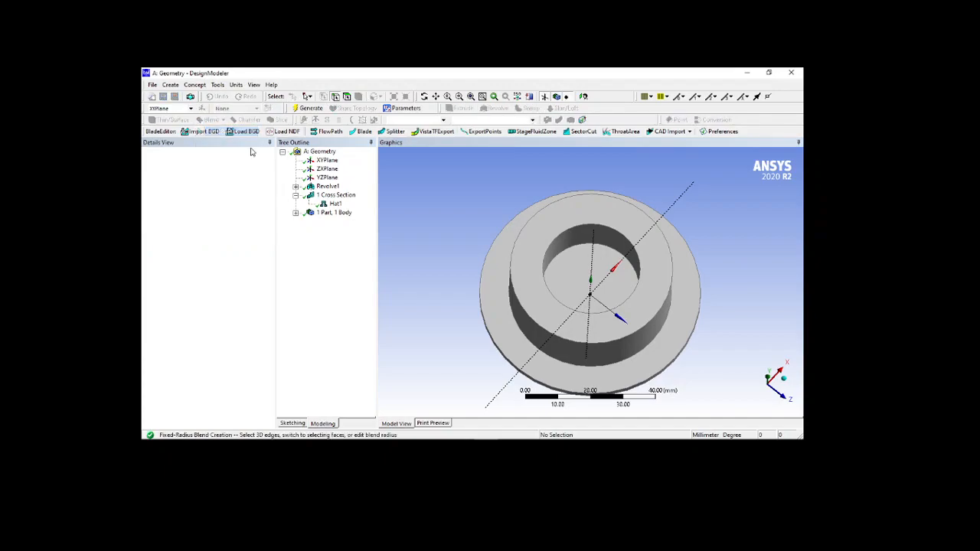
{"action": "left_click", "coordinate": [609, 197]}
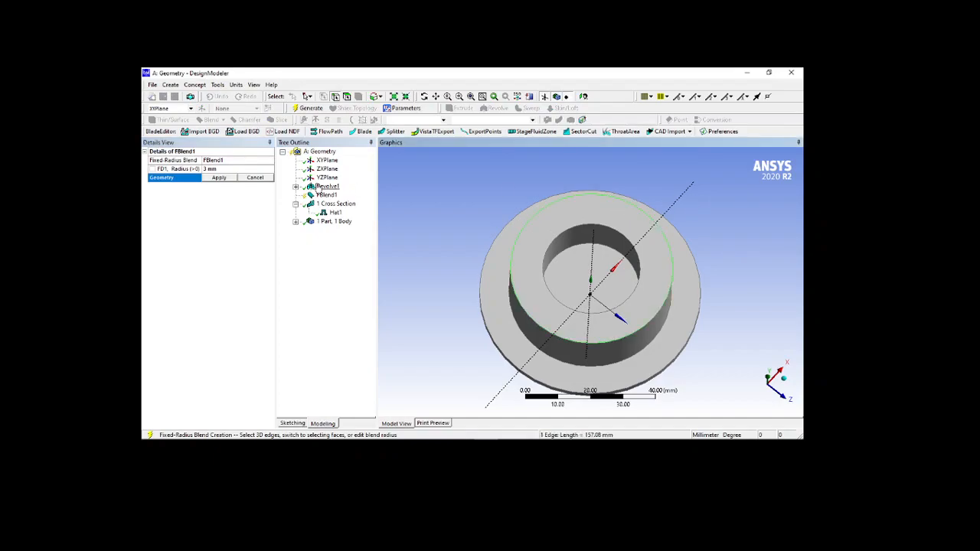
{"action": "left_click", "coordinate": [219, 179]}
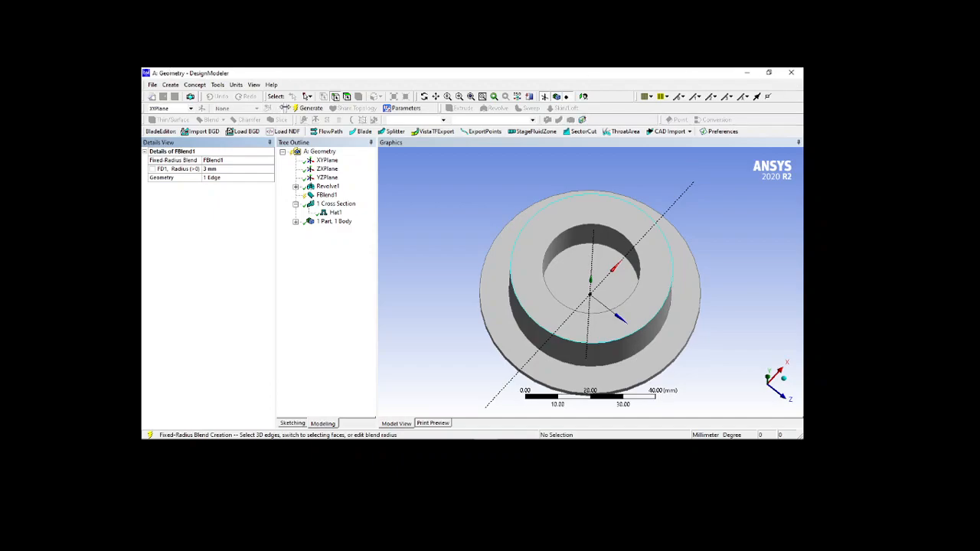
{"action": "left_click", "coordinate": [305, 110]}
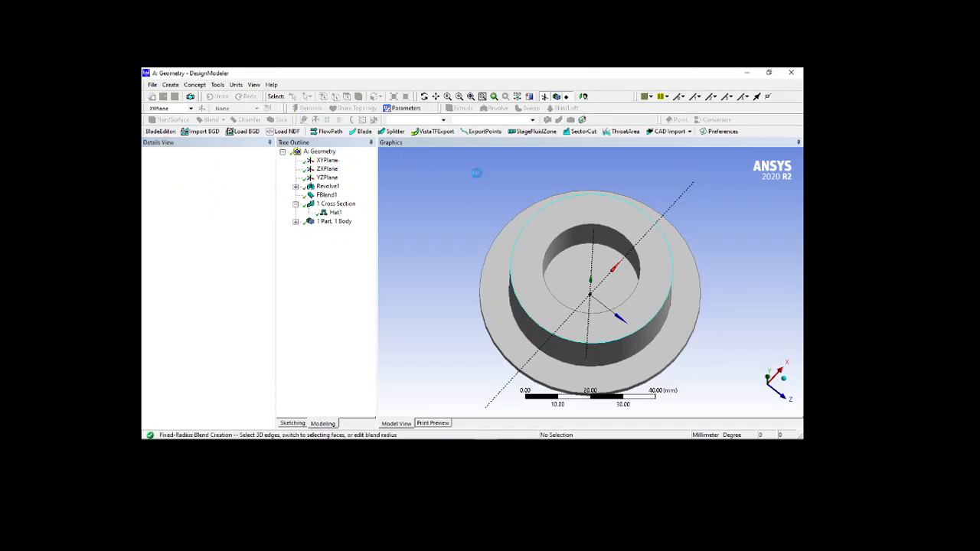
{"action": "middle_click_drag", "start_coordinate": [679, 195], "coordinate": [579, 203]}
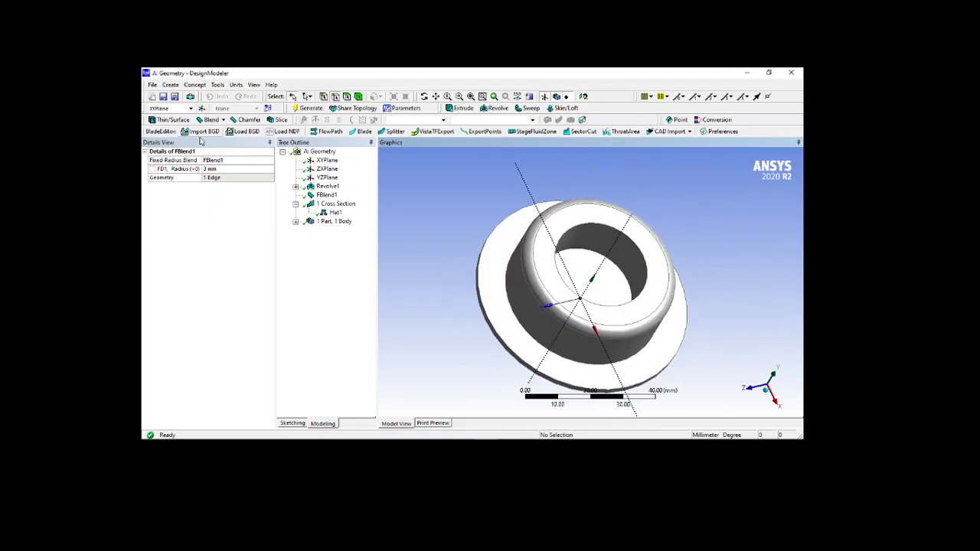
- Set the fixed-radius blend's radius to 5 mm and regenerate the model
{"action": "left_click", "coordinate": [221, 169]}
{"action": "type", "text": "5"}
{"action": "key", "text": "Return"}
{"action": "left_click", "coordinate": [310, 108]}
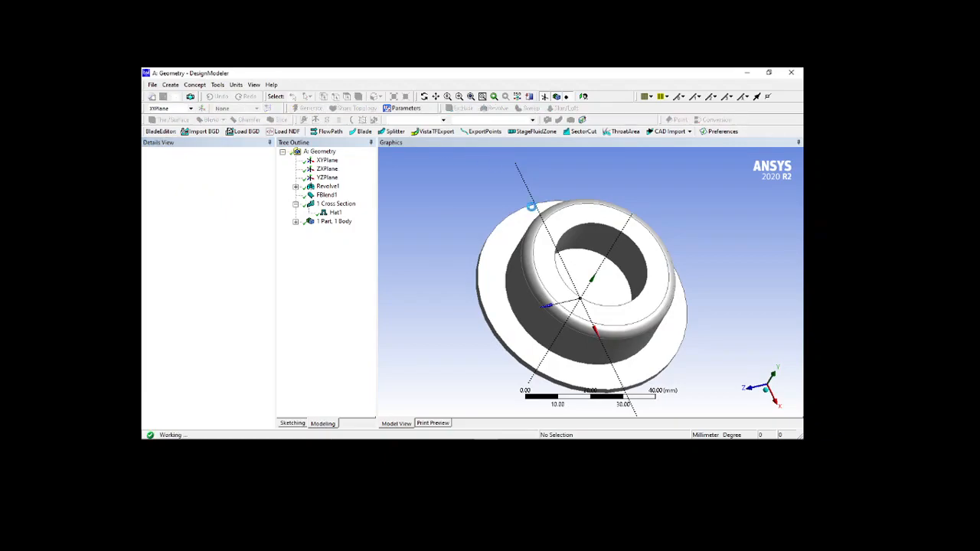
{"action": "mouse_move", "coordinate": [647, 257]}
{"action": "middle_mouse_down"}
{"action": "mouse_move", "coordinate": [658, 210]}
{"action": "mouse_move", "coordinate": [466, 199]}
{"action": "mouse_move", "coordinate": [501, 234]}
{"action": "mouse_move", "coordinate": [566, 217]}
{"action": "mouse_move", "coordinate": [498, 231]}
{"action": "middle_mouse_up"}
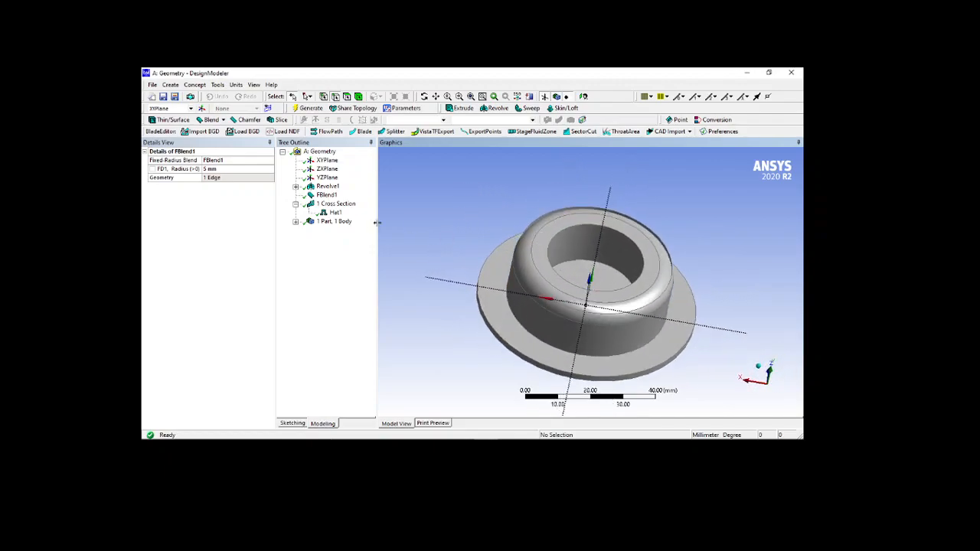
- Delete the blend, the revolve feature and the hat cross section to clear the model
{"action": "left_click", "coordinate": [329, 215]}
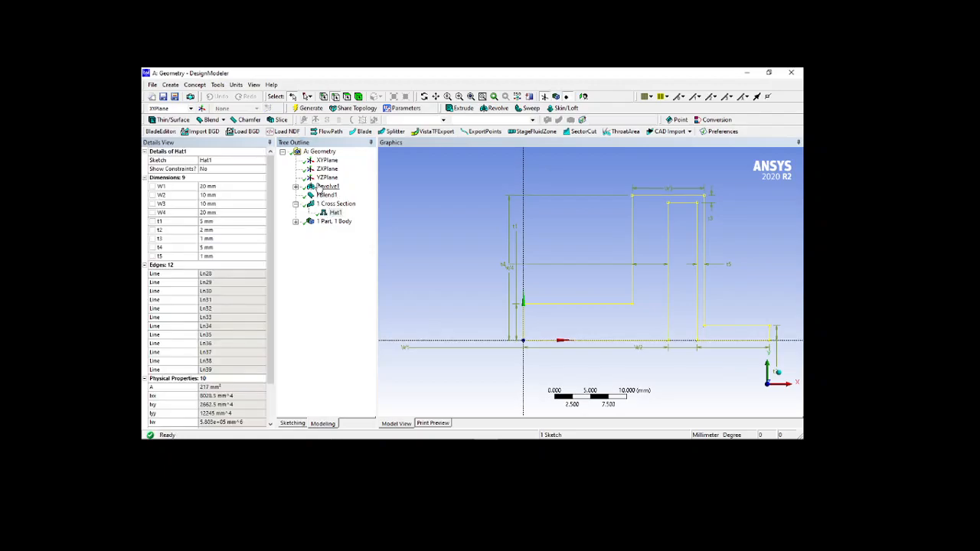
{"action": "left_click", "coordinate": [326, 187]}
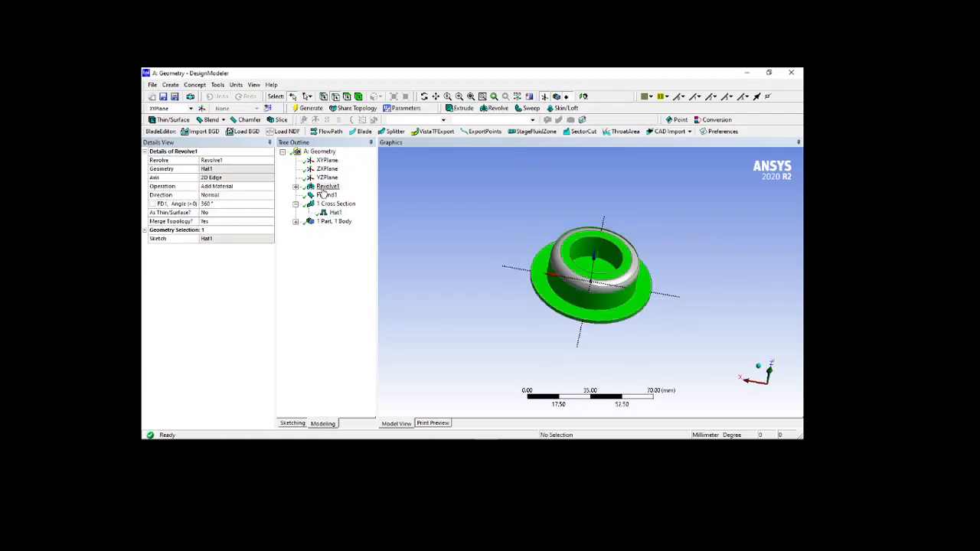
{"action": "left_click", "coordinate": [323, 197]}
{"action": "key", "text": "Delete"}
{"action": "left_click", "coordinate": [324, 189]}
{"action": "key", "text": "Delete"}
{"action": "left_click", "coordinate": [333, 196]}
{"action": "key", "text": "Delete"}
{"action": "left_click", "coordinate": [440, 294]}
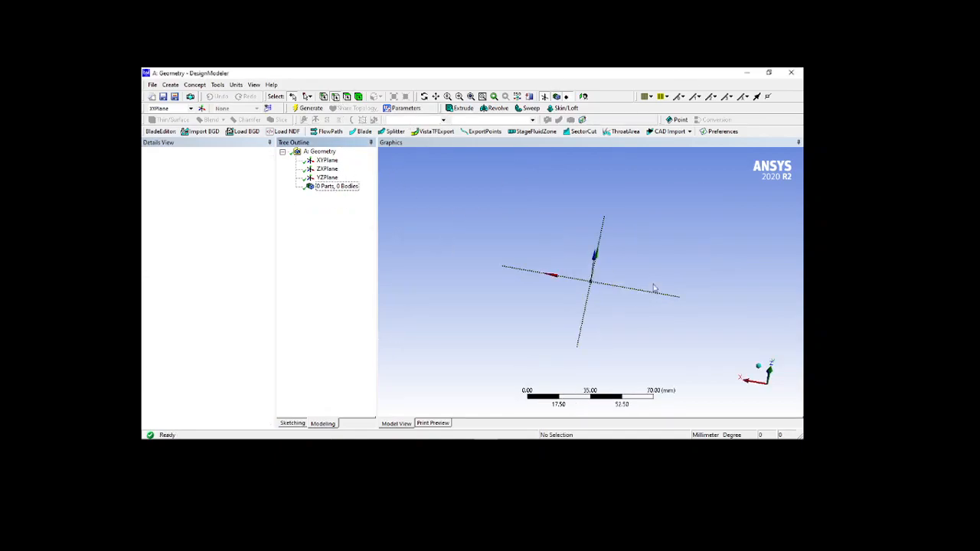
- Add a user-defined cross section and select its empty sketch, with the view facing the XY plane
{"action": "left_click", "coordinate": [584, 97]}
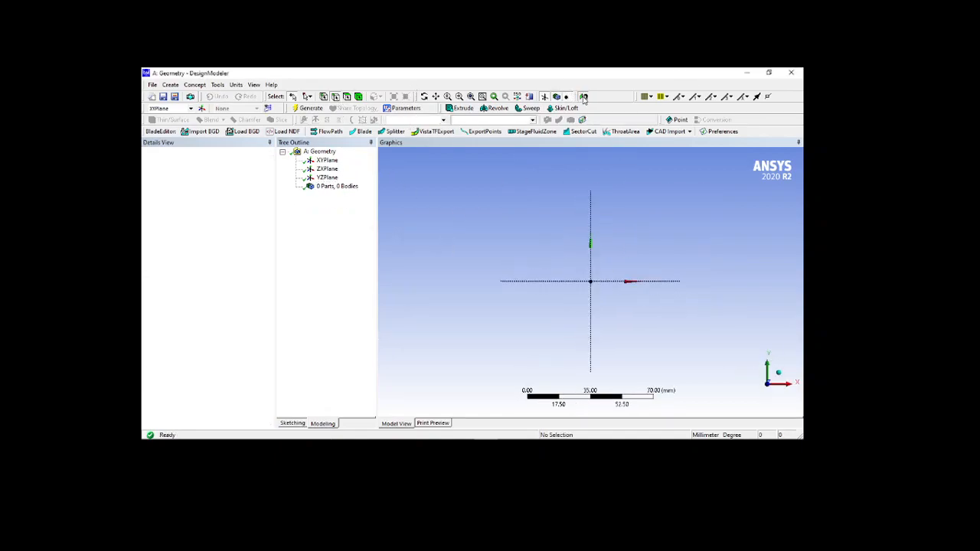
{"action": "left_click", "coordinate": [194, 85]}
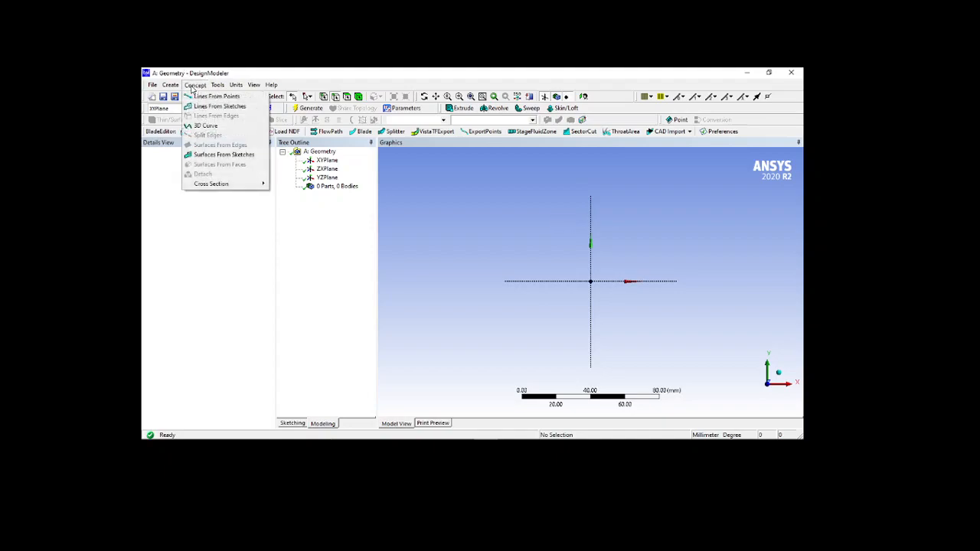
{"action": "mouse_move", "coordinate": [214, 185]}
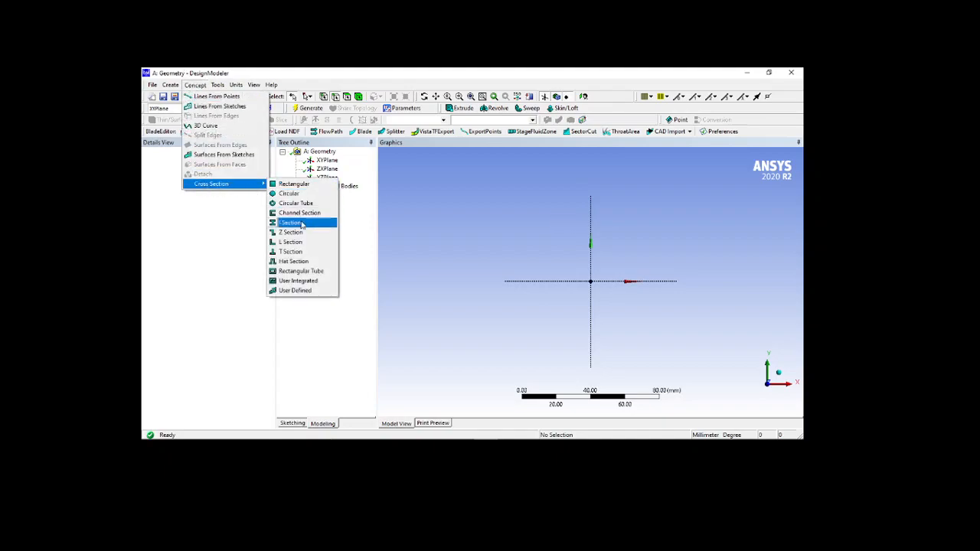
{"action": "left_click", "coordinate": [295, 290]}
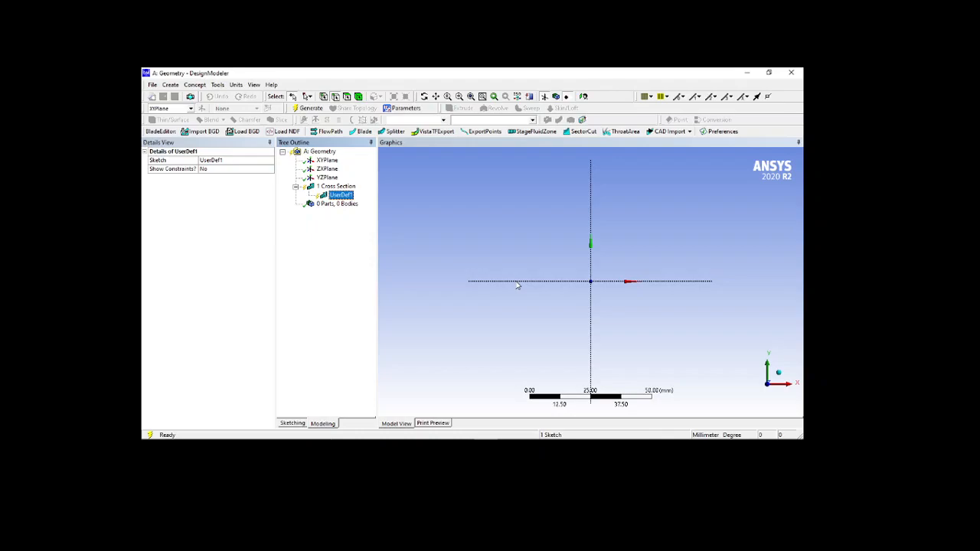
{"action": "left_click", "coordinate": [332, 198]}
{"action": "key", "text": "alt+Tab"}
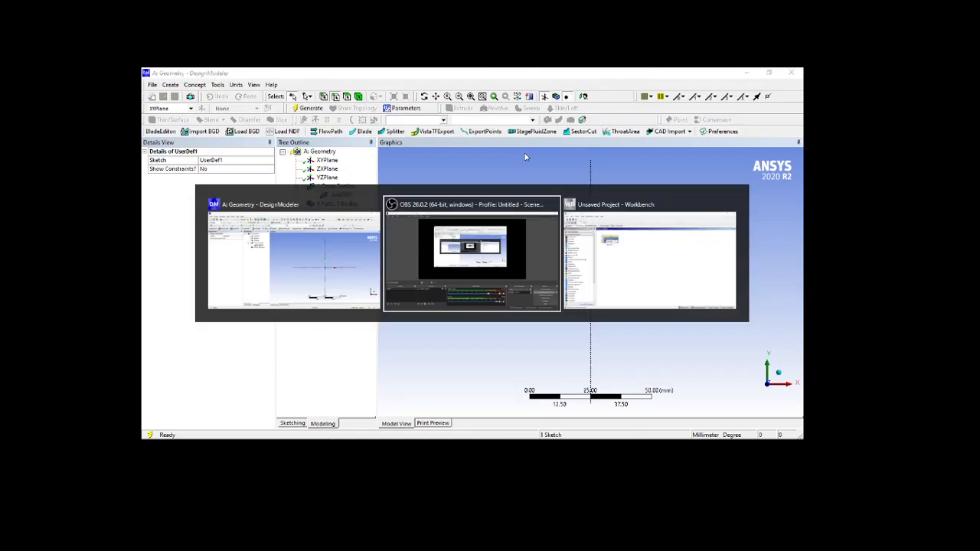